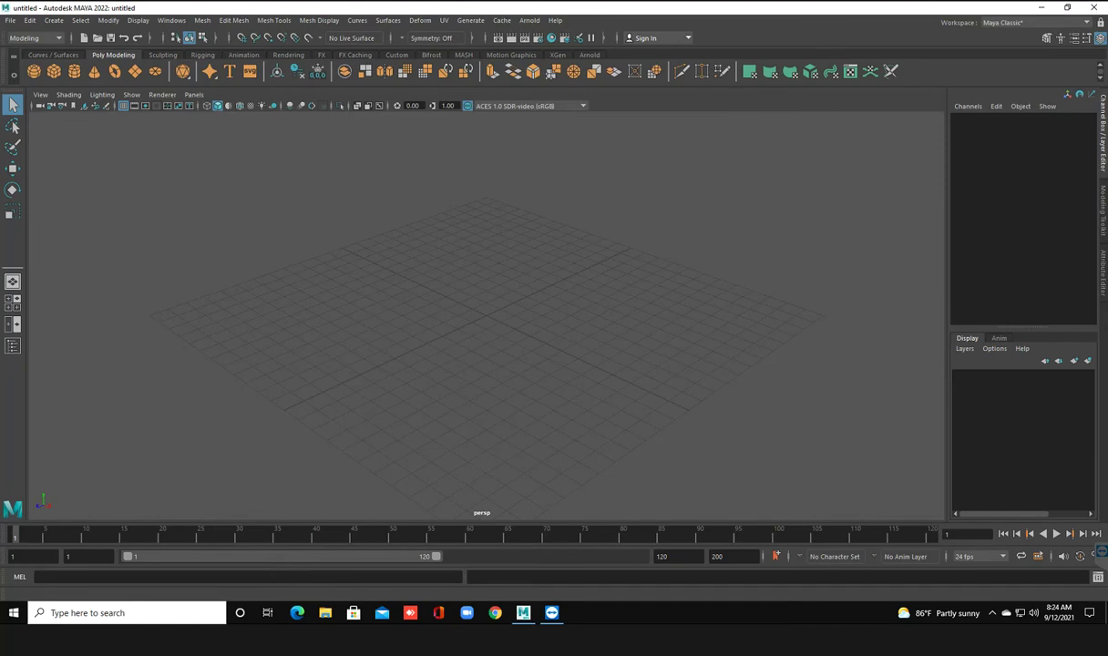
Open bus 2.mb from B:\maya practice, discarding the unsaved untitled scene
left_click_drag(483, 310, 510, 310, "alt")
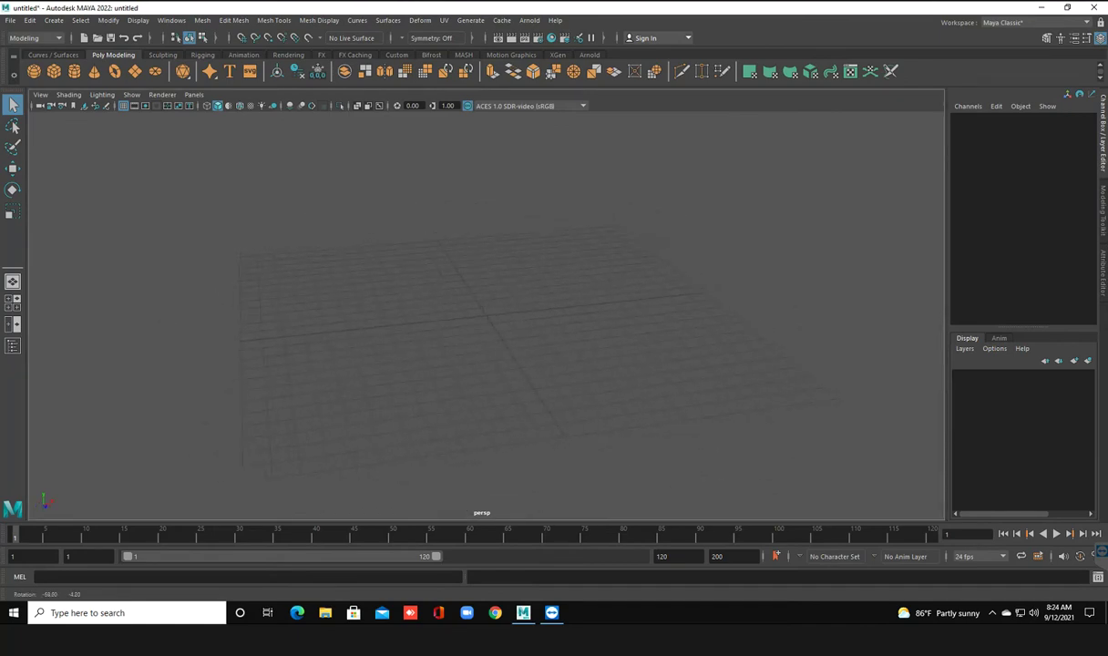
left_click_drag(483, 346, 483, 310, "alt")
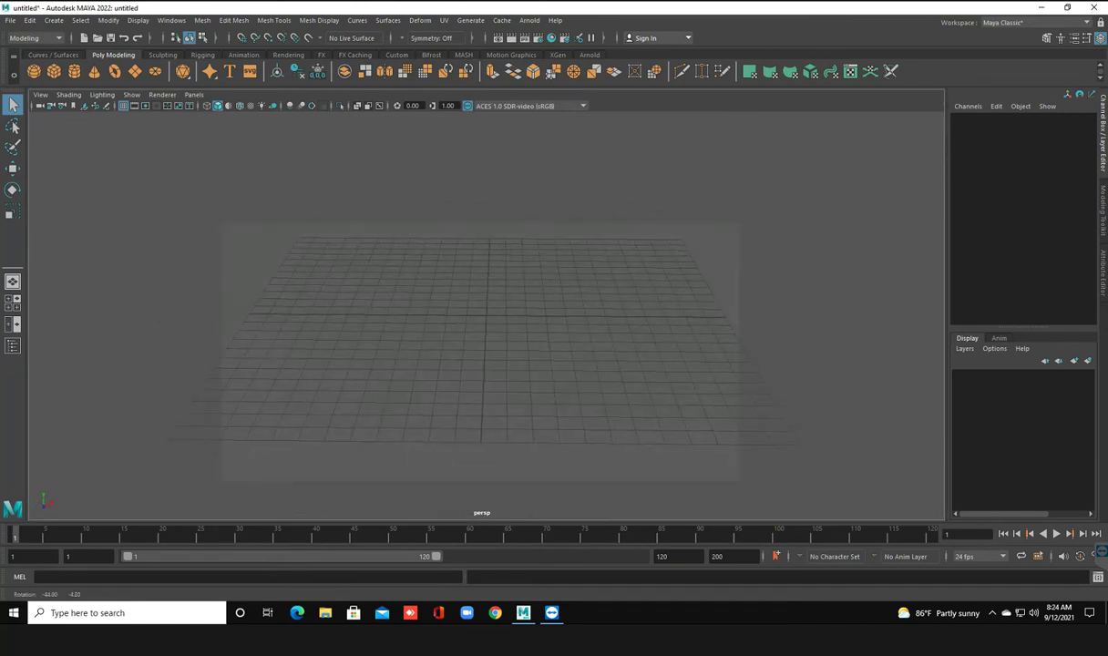
scroll(483, 346, "up", 3)
mouse_move(483, 310)
left_mouse_down("alt")
mouse_move(510, 314)
mouse_move(460, 291)
left_mouse_up("alt")
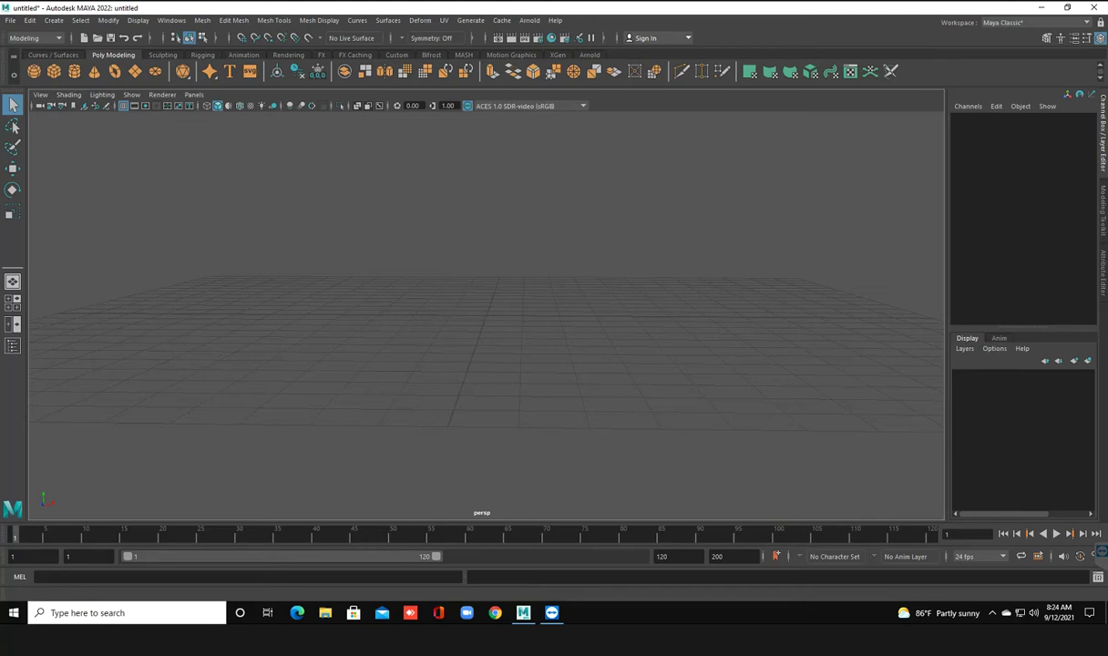
left_click(10, 20)
left_click(41, 52)
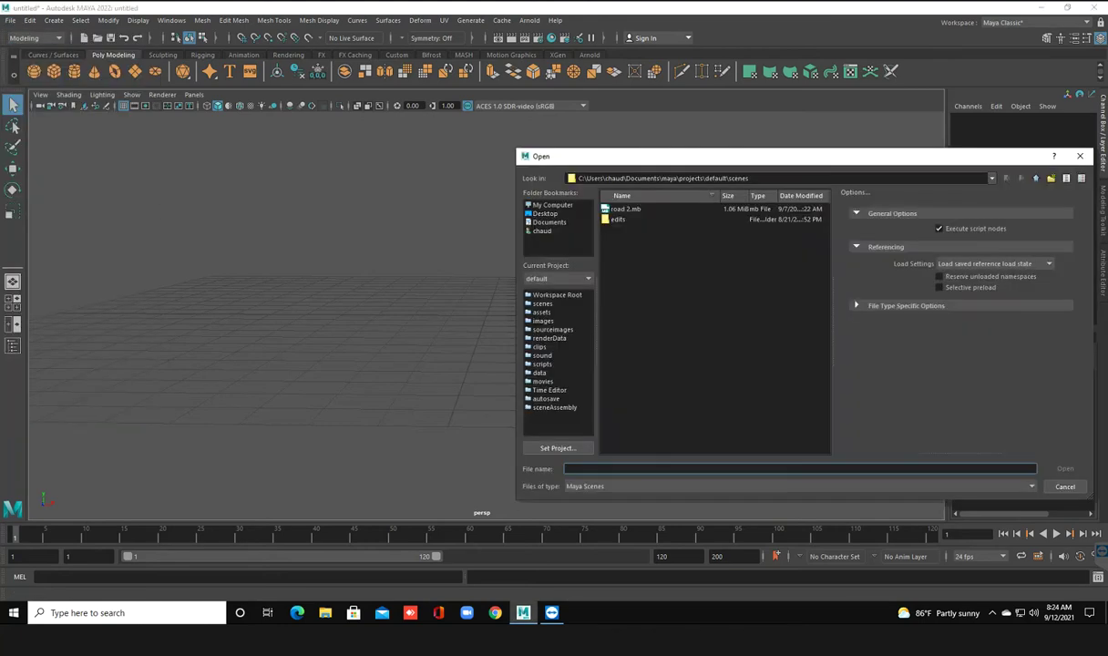
left_click(552, 204)
double_click(634, 218)
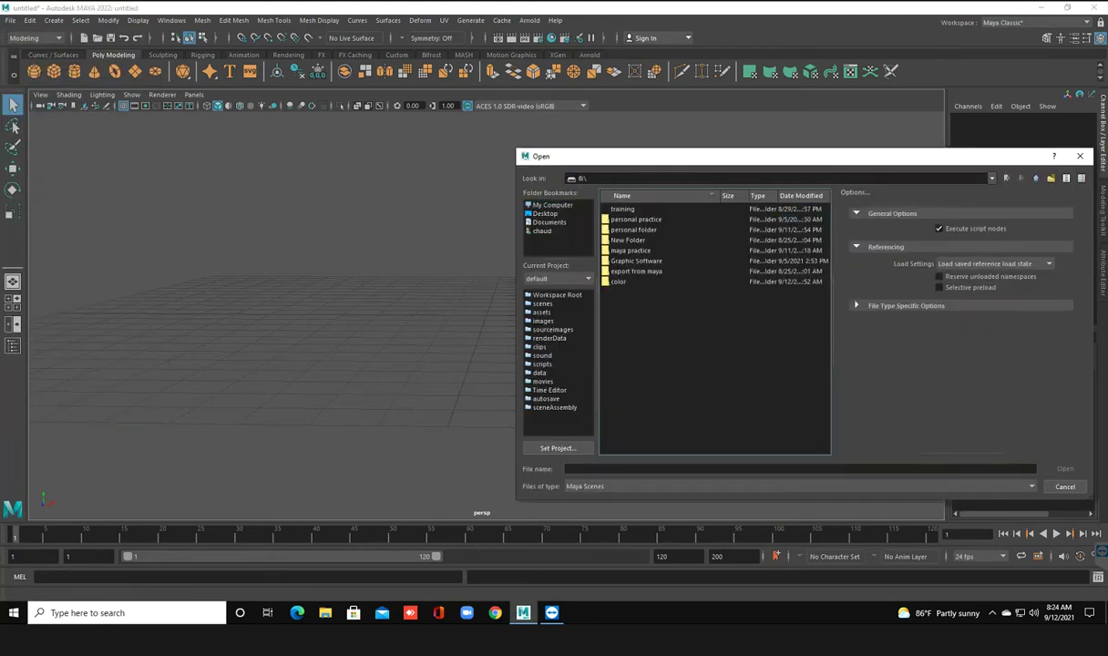
double_click(630, 250)
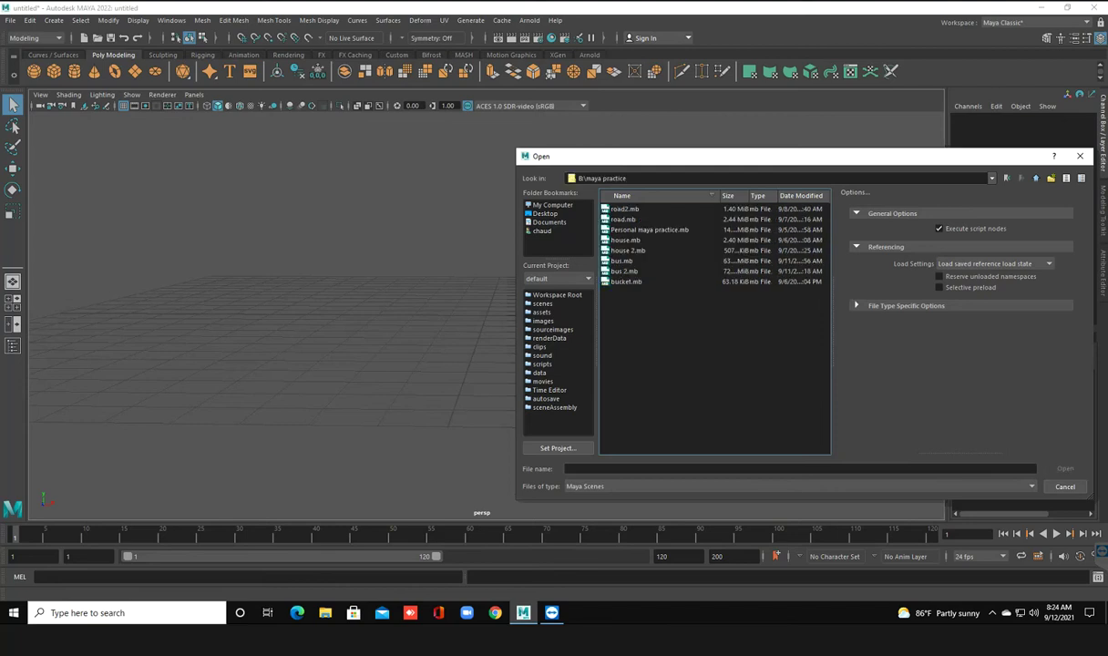
left_click(624, 271)
left_click(1065, 468)
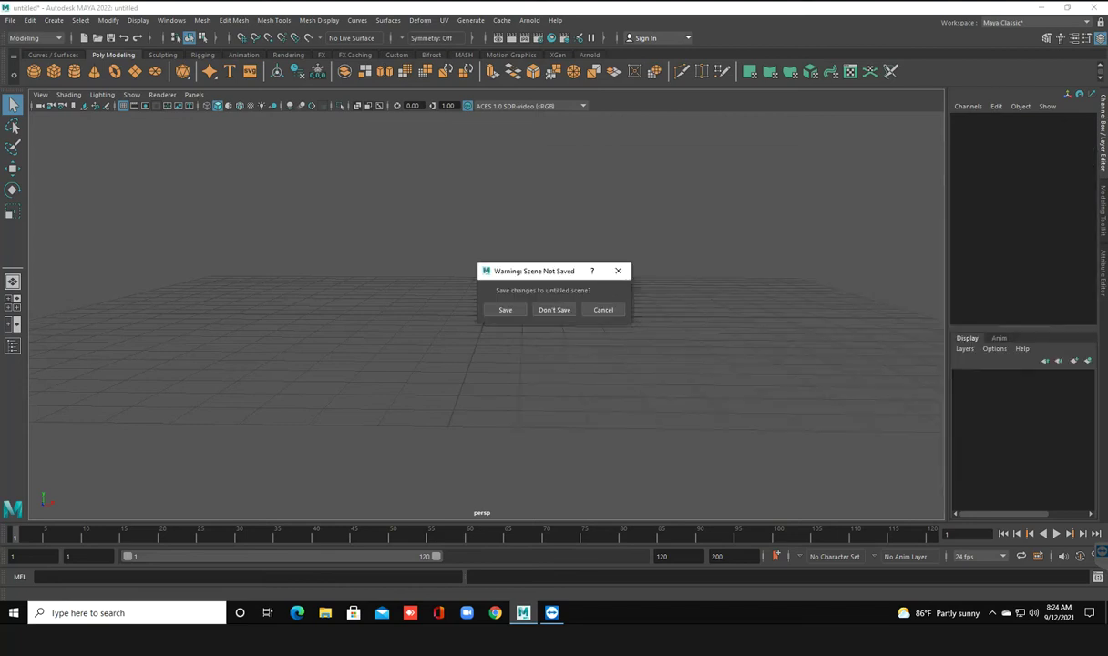
left_click(554, 309)
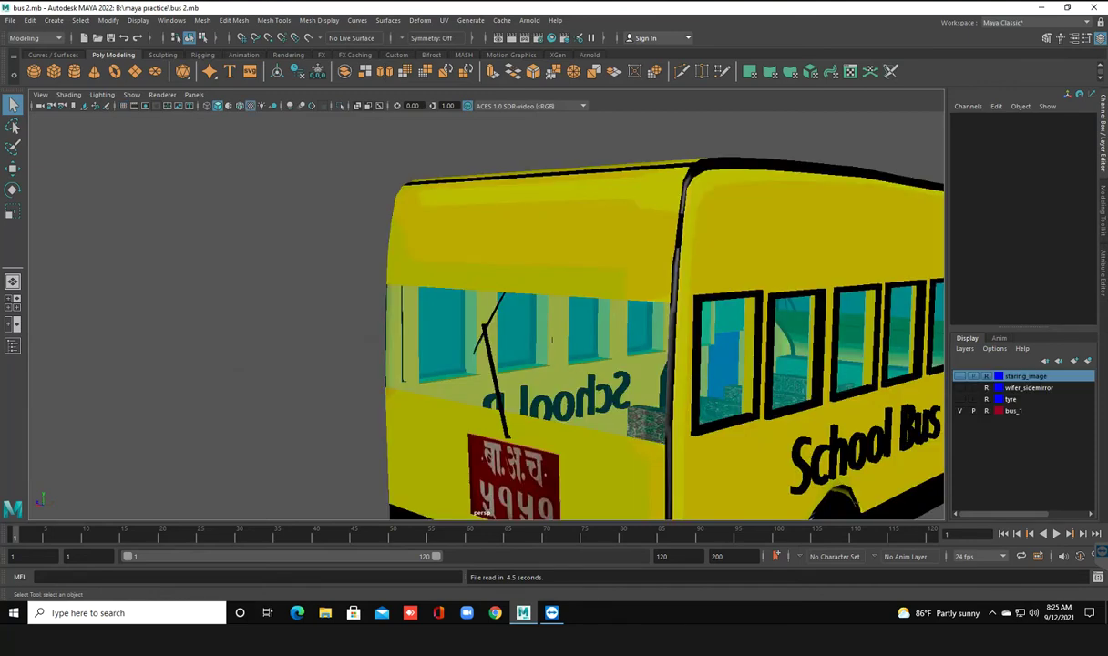
Select the bus and orbit and zoom to view its long side, front and three-quarter angles
left_click(551, 340)
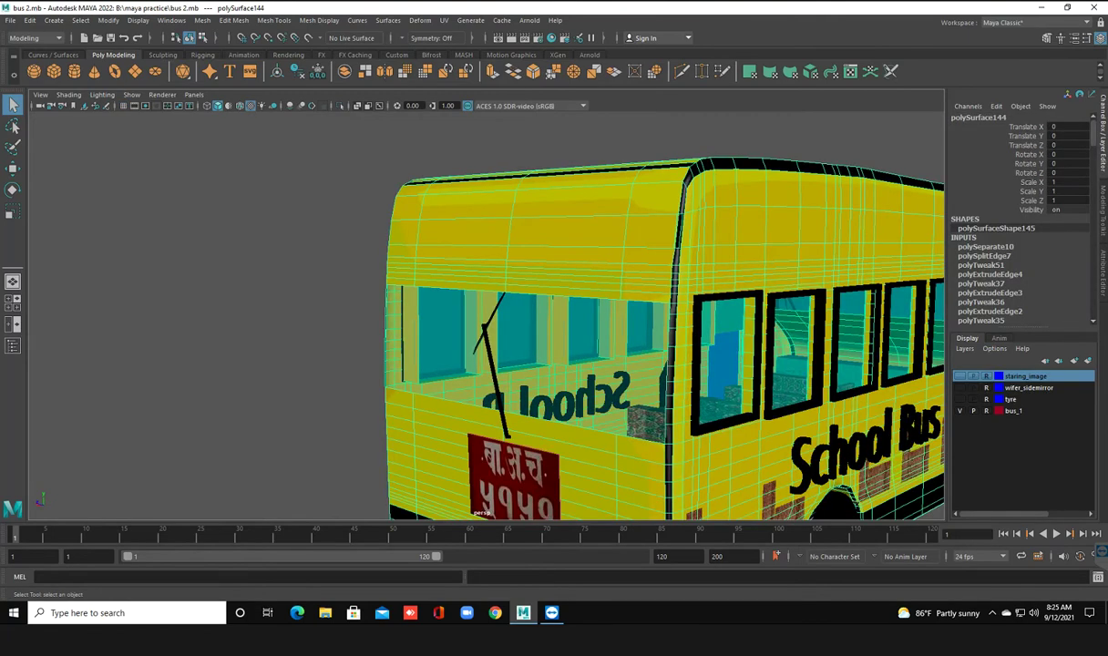
left_click_drag(638, 319, 410, 319, "alt")
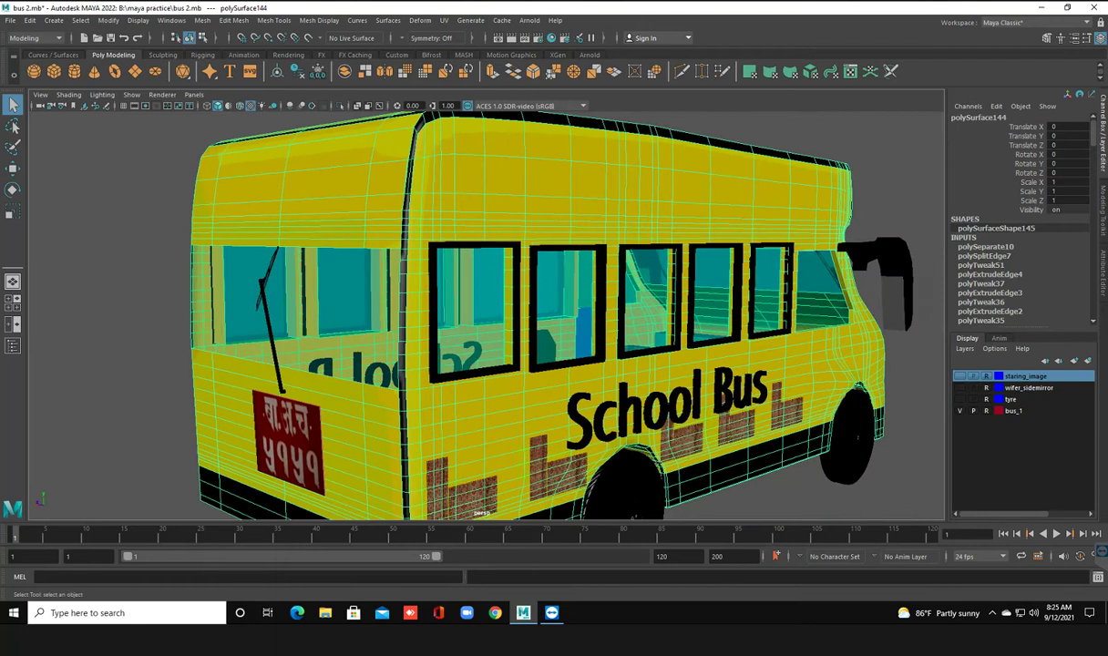
left_click_drag(857, 439, 777, 419, "alt")
scroll(777, 419, "down", 3)
scroll(777, 419, "down", 2)
mouse_move(603, 347)
left_mouse_down("alt")
mouse_move(685, 248)
mouse_move(820, 247)
left_mouse_up("alt")
left_click_drag(546, 318, 729, 301, "alt")
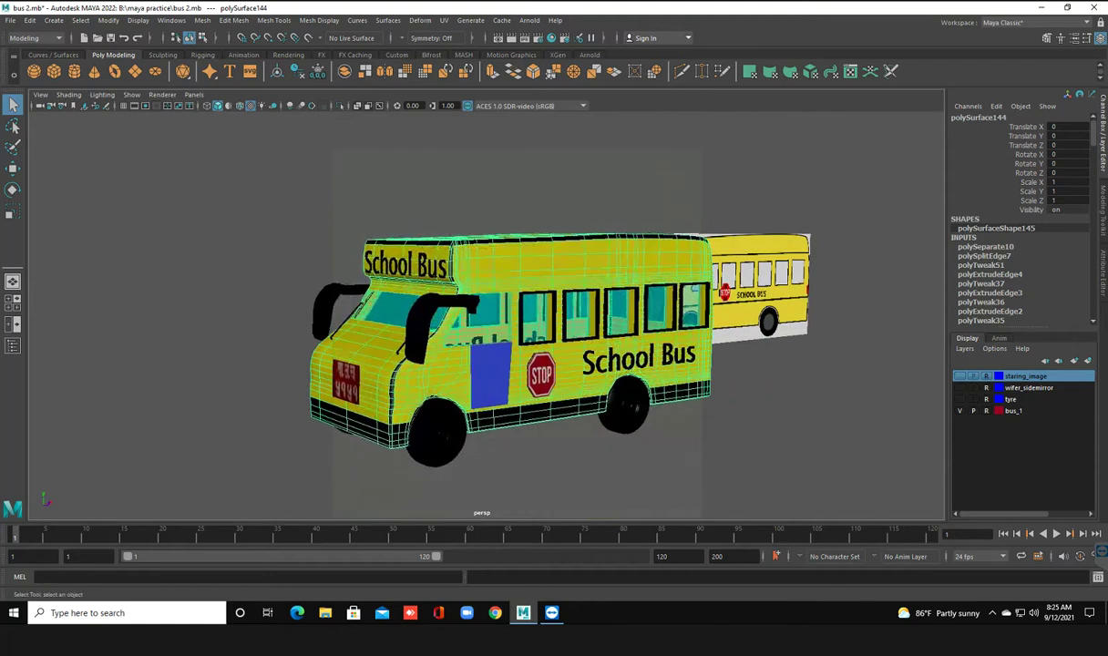
left_click(820, 410)
mouse_move(360, 300)
left_mouse_down("alt")
mouse_move(395, 334)
mouse_move(510, 341)
mouse_move(296, 343)
left_mouse_up("alt")
scroll(547, 351, "up", 3)
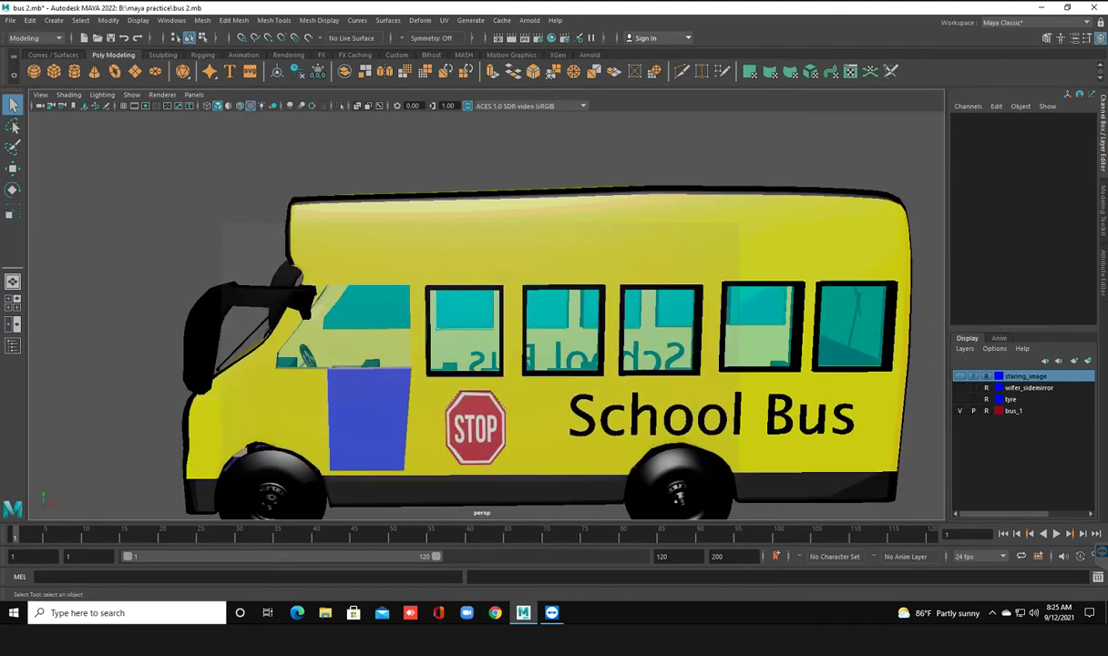
scroll(520, 310, "down", 1)
scroll(519, 310, "down", 2)
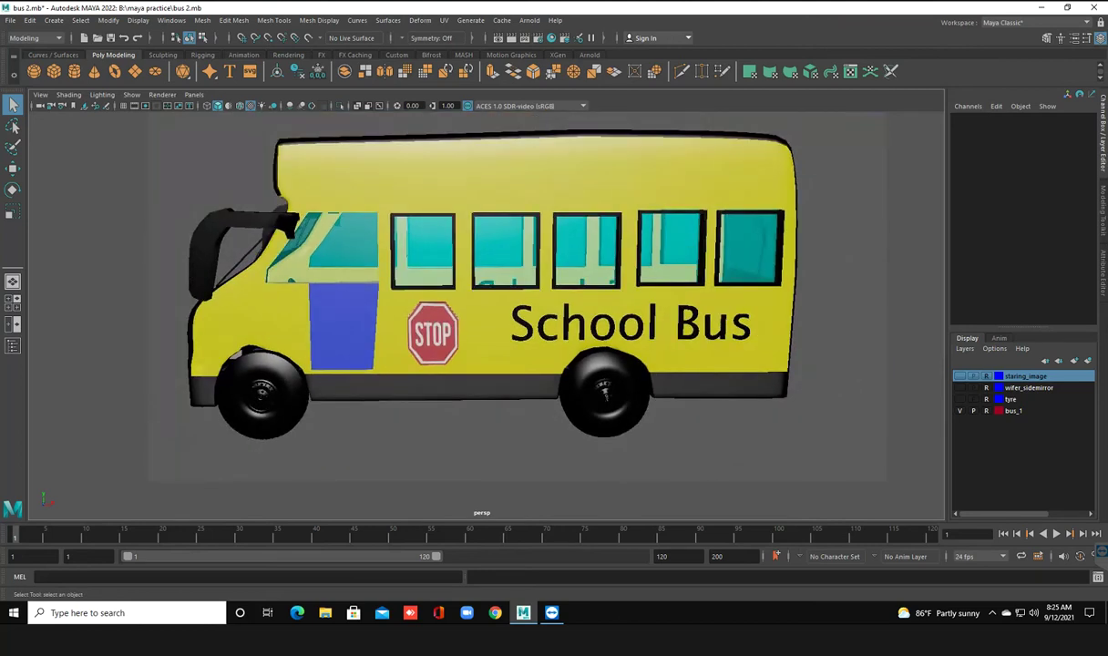
scroll(520, 309, "down", 2)
Inspect the bus's rear, roof and interior, then bring up the File menu
left_click_drag(547, 346, 455, 363, "alt")
left_click_drag(510, 278, 526, 278, "alt")
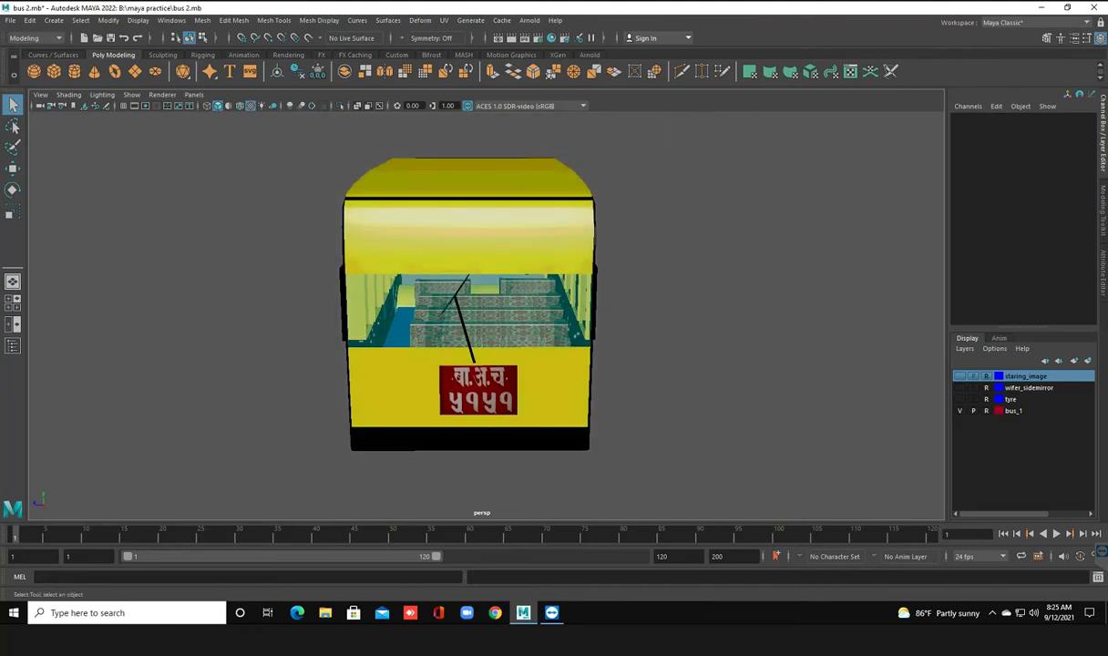
scroll(525, 278, "up", 4)
mouse_move(526, 277)
left_mouse_down("alt")
mouse_move(526, 266)
mouse_move(437, 273)
mouse_move(510, 273)
left_mouse_up("alt")
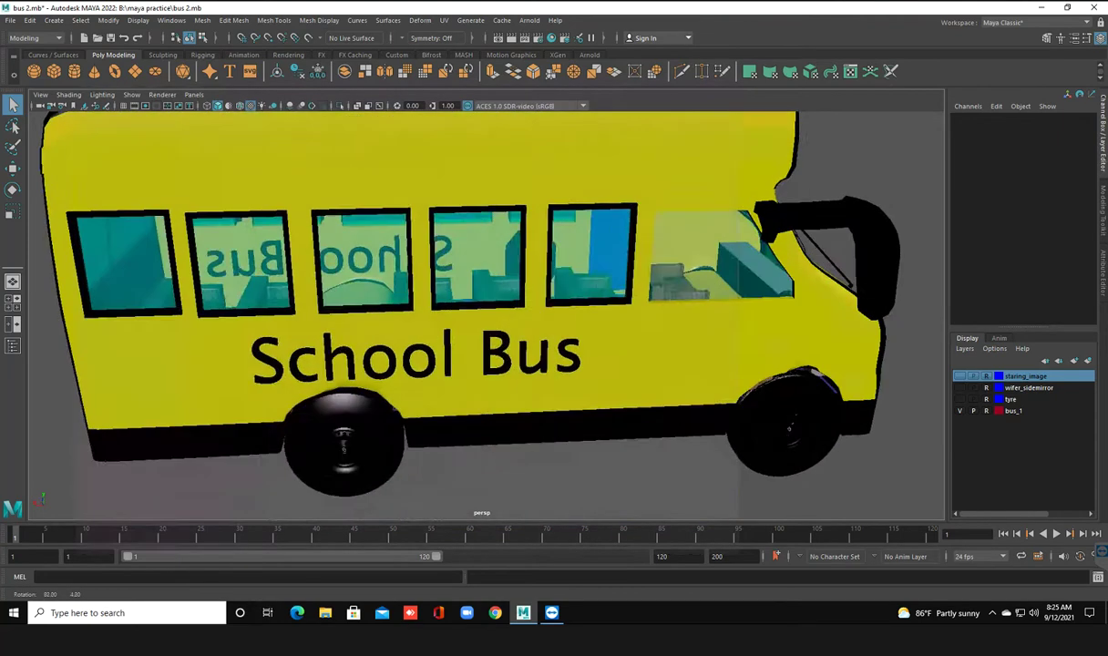
scroll(437, 273, "down", 2)
scroll(438, 273, "down", 3)
mouse_move(437, 273)
left_mouse_down("alt")
mouse_move(437, 246)
mouse_move(455, 274)
mouse_move(583, 273)
left_mouse_up("alt")
scroll(437, 273, "down", 2)
left_click_drag(492, 301, 510, 301, "alt")
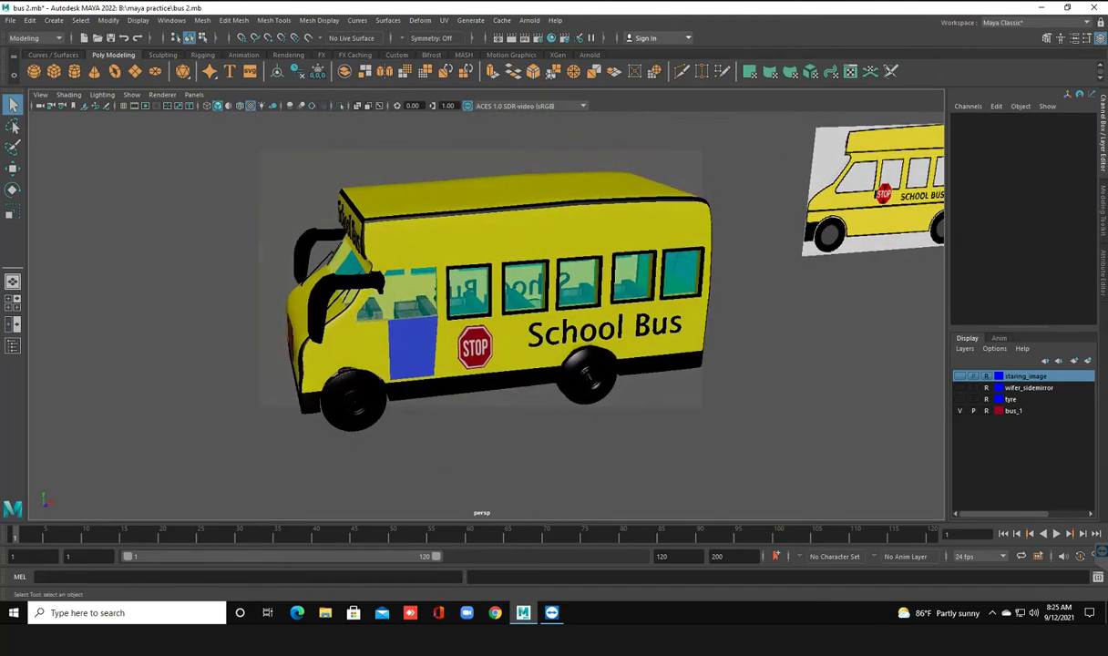
scroll(491, 300, "up", 3)
scroll(492, 301, "down", 1)
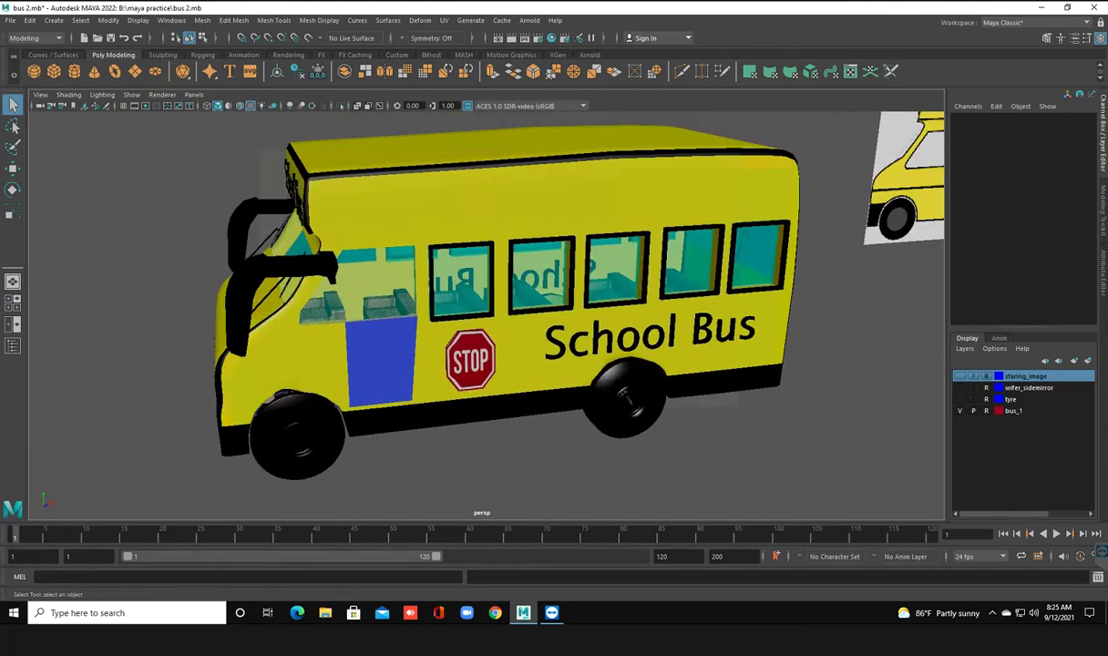
left_click(10, 20)
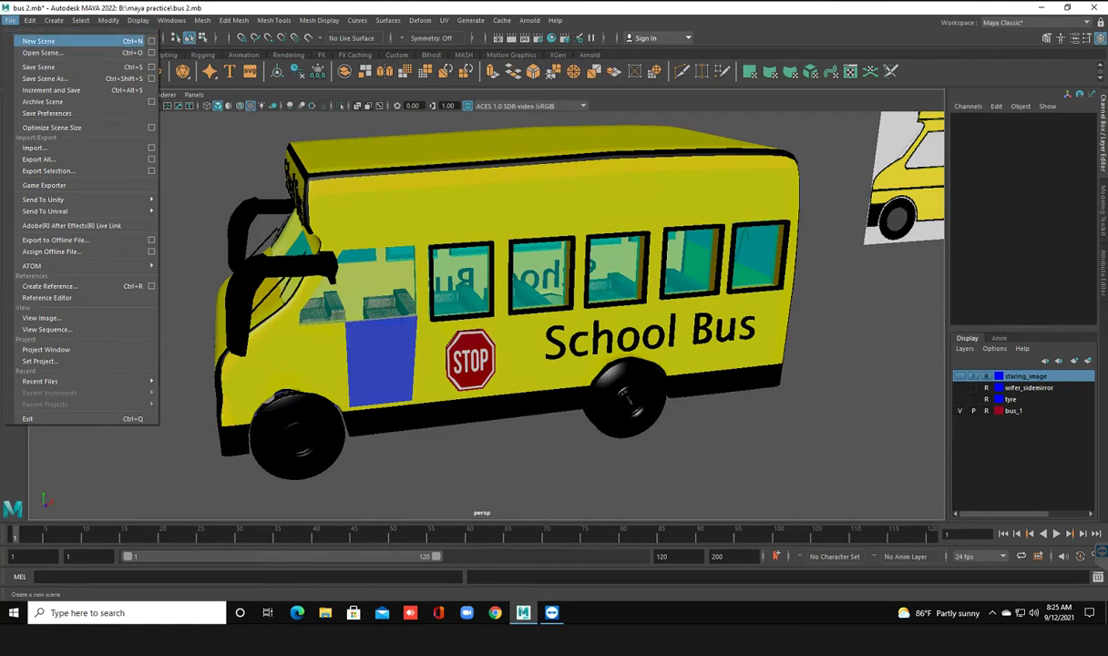
Start a new scene without saving the changes to bus 2.mb
left_click(38, 41)
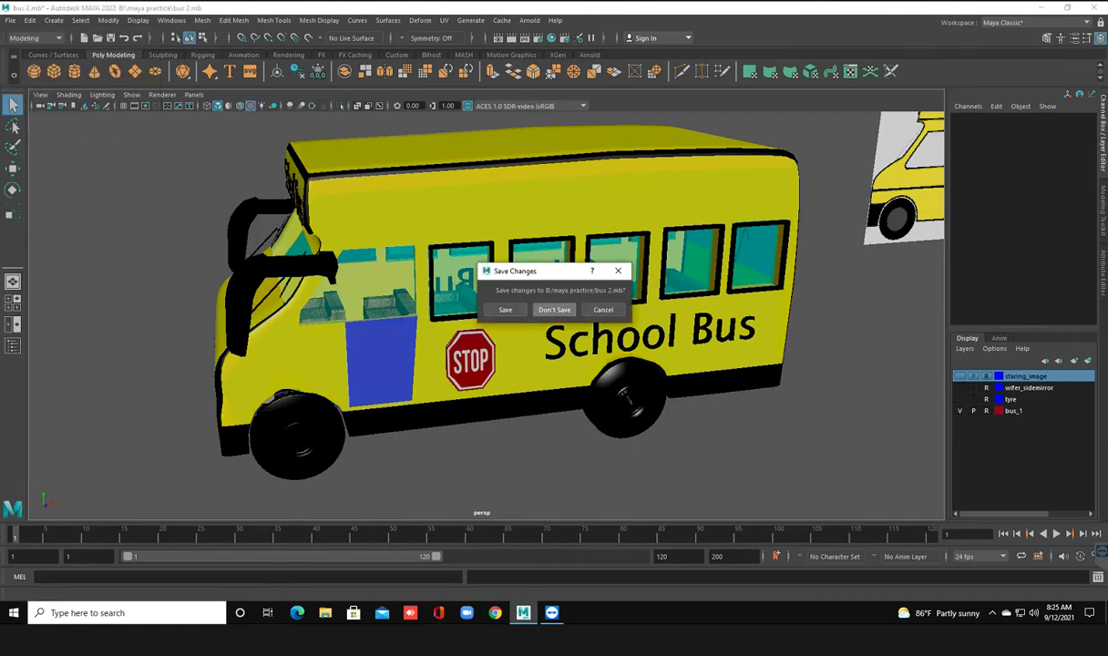
left_click(554, 310)
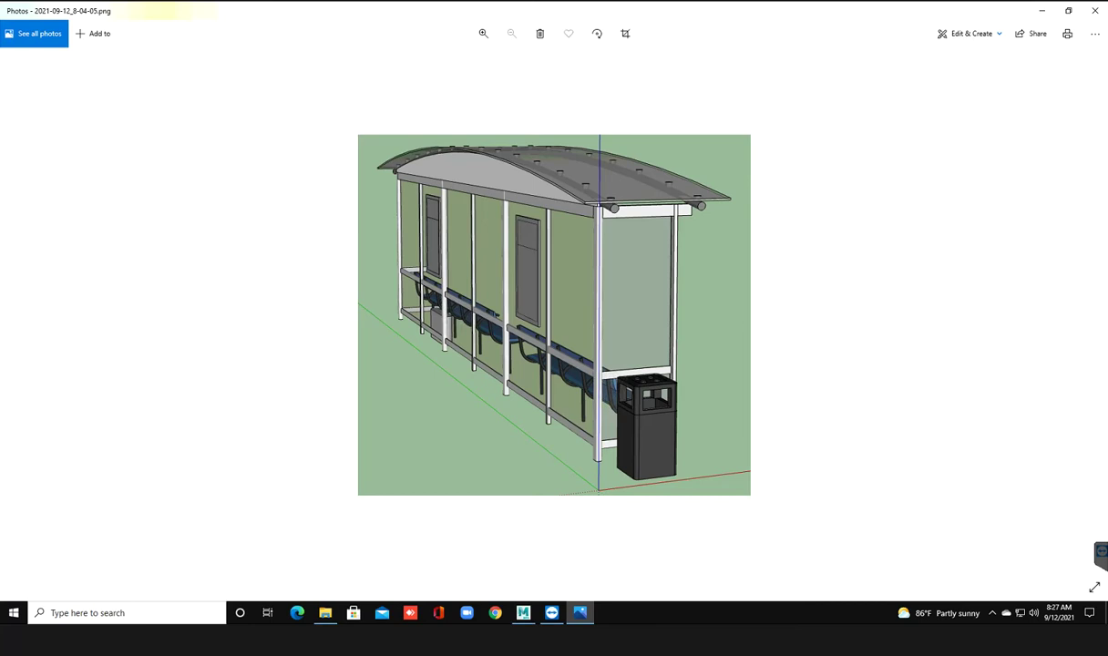
Zoom in and out on the bus shelter photo, then close Windows Photos
scroll(556, 356, "up", 1)
scroll(555, 356, "up", 2)
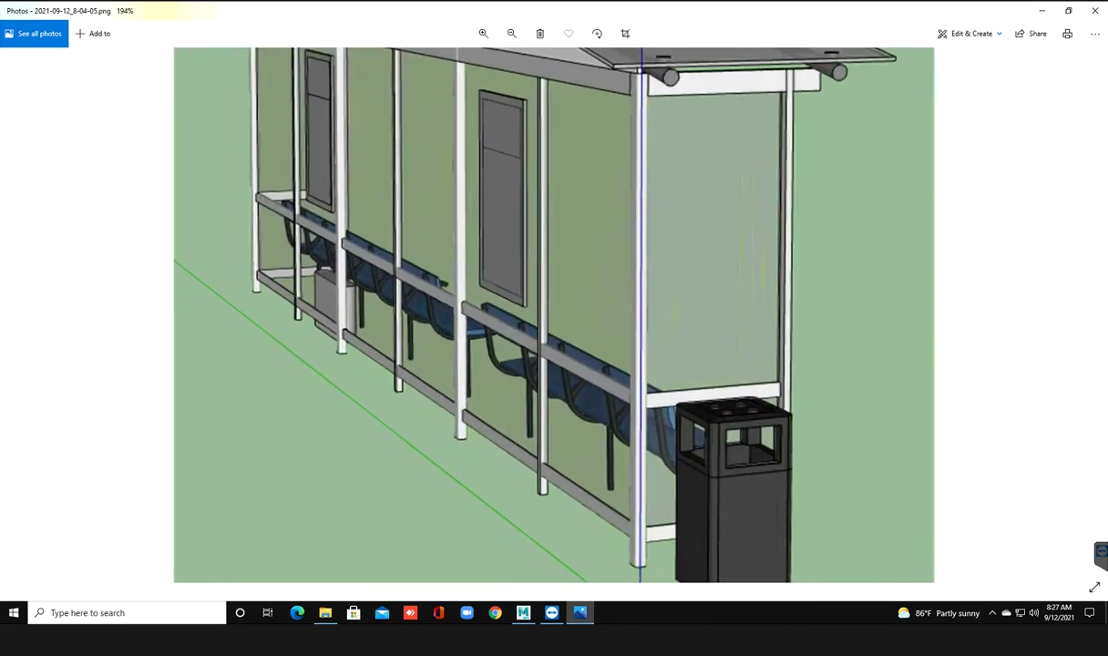
scroll(555, 356, "up", 1)
scroll(556, 356, "down", 1)
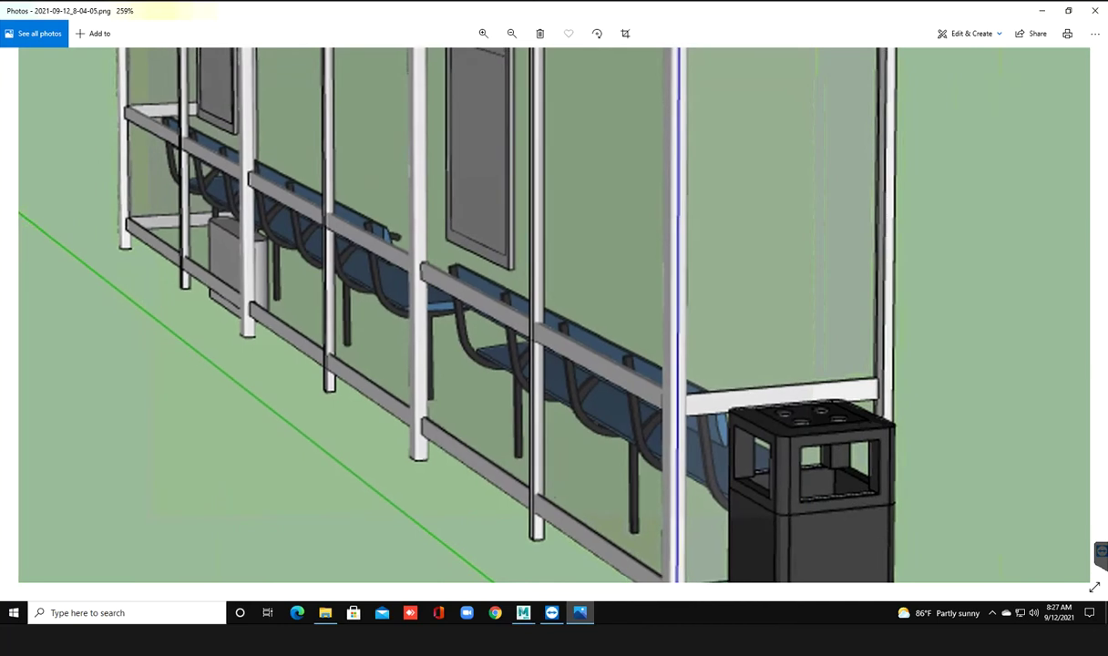
scroll(555, 356, "down", 1)
scroll(556, 356, "down", 1)
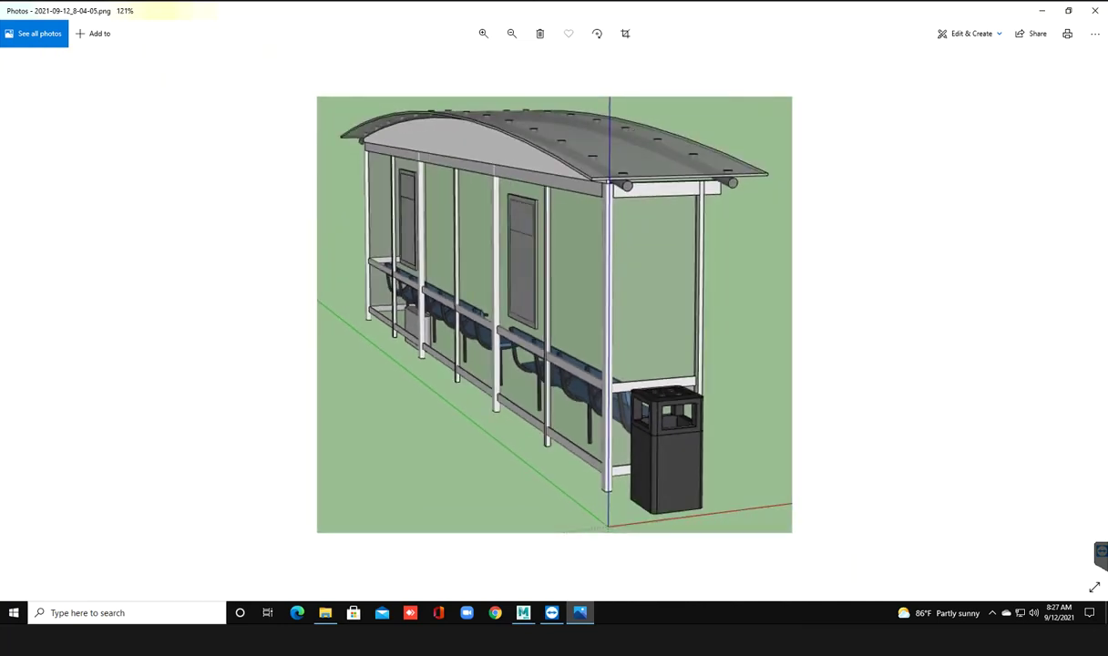
scroll(553, 315, "down", 1)
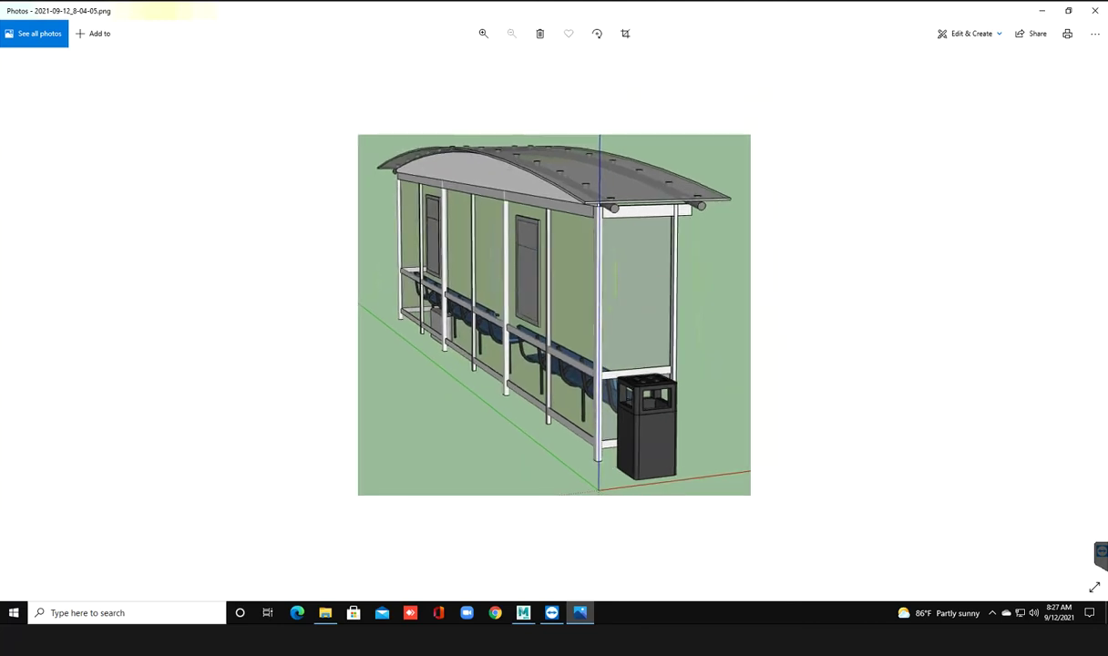
left_click(1094, 10)
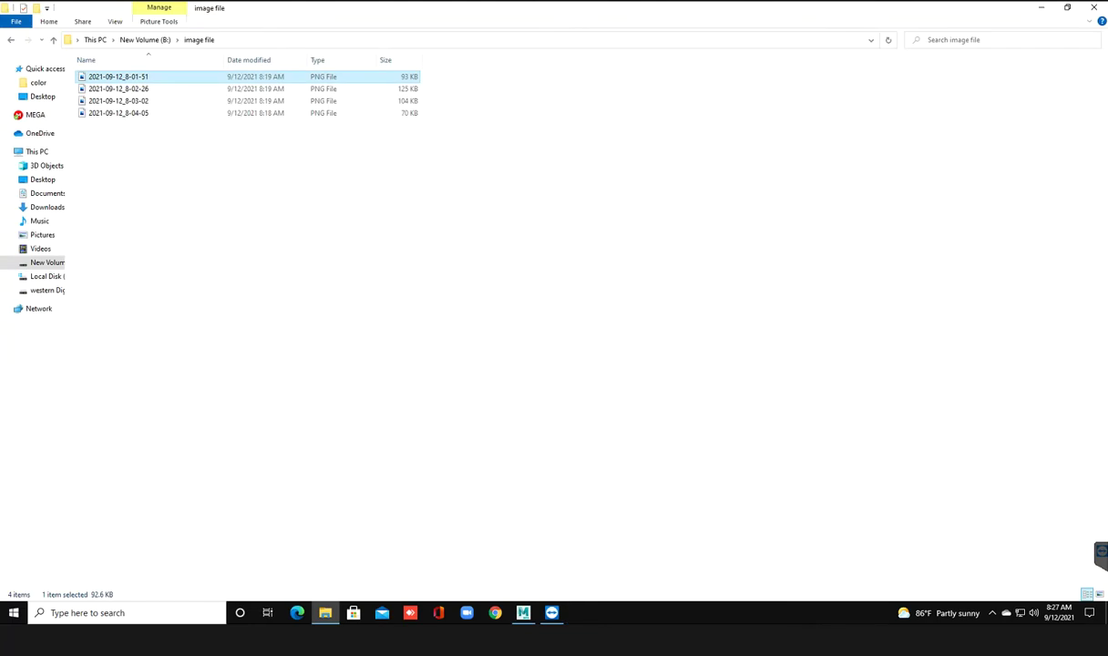
Open 2021-09-12_8-02-26.png, zoom around the shelter, then step back to the front-view image
double_click(119, 89)
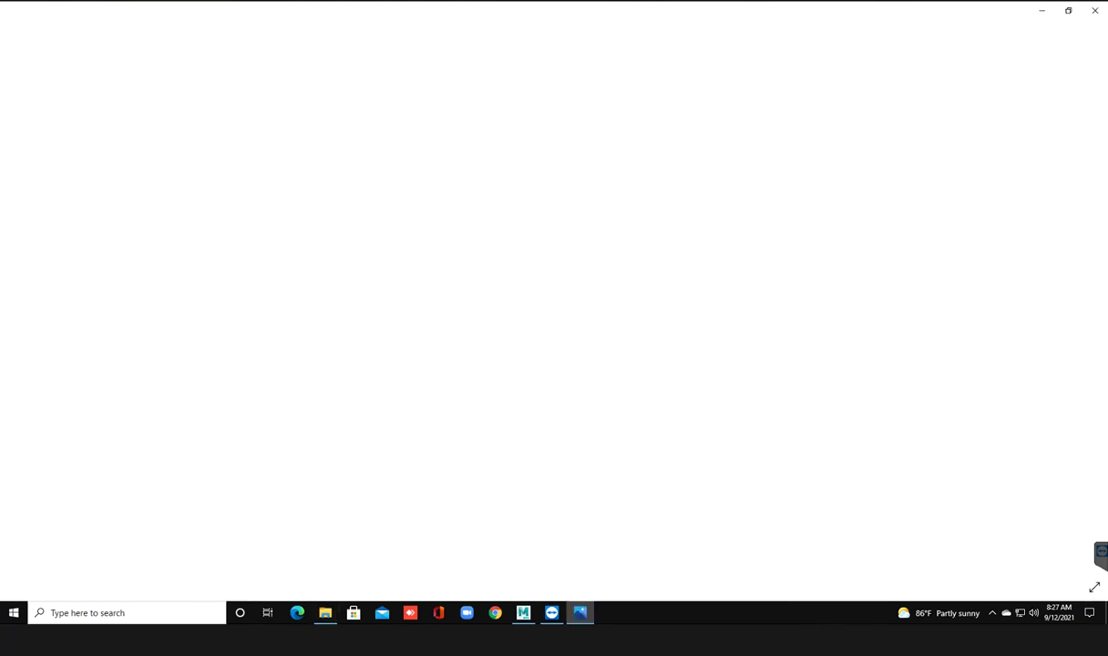
key("ctrl+plus")
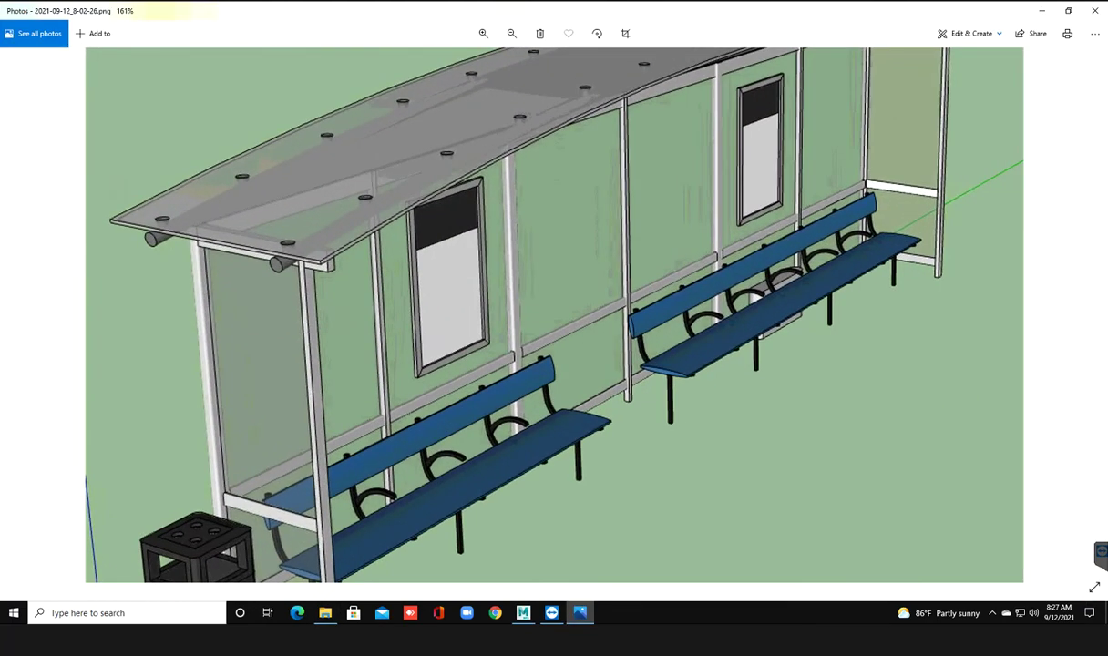
key("ctrl+minus")
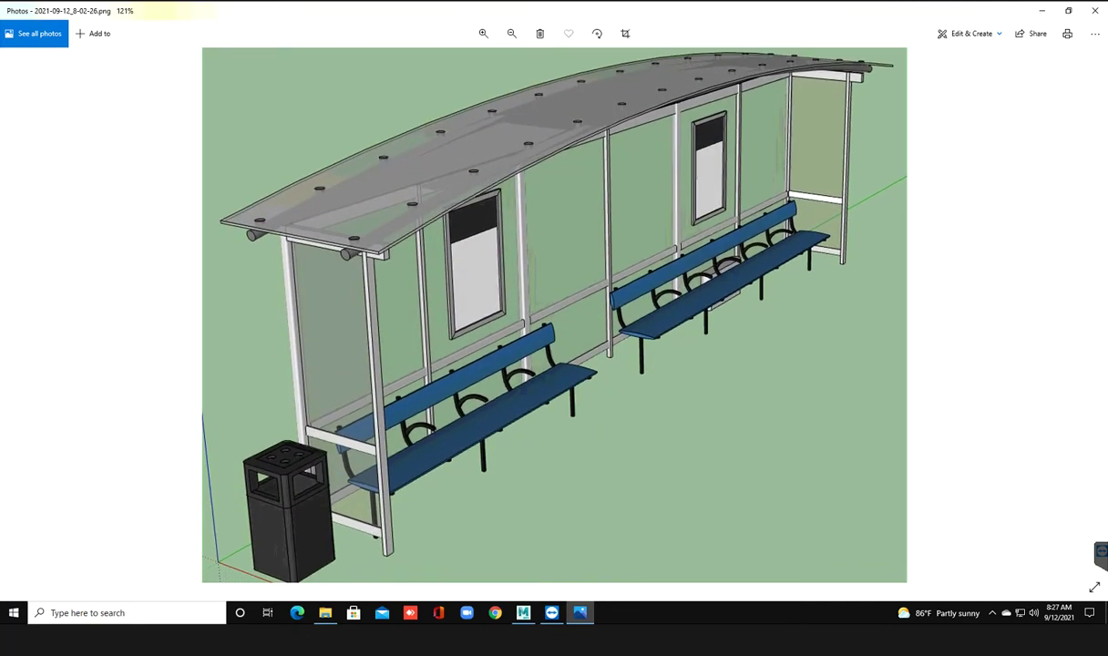
key("ctrl+plus")
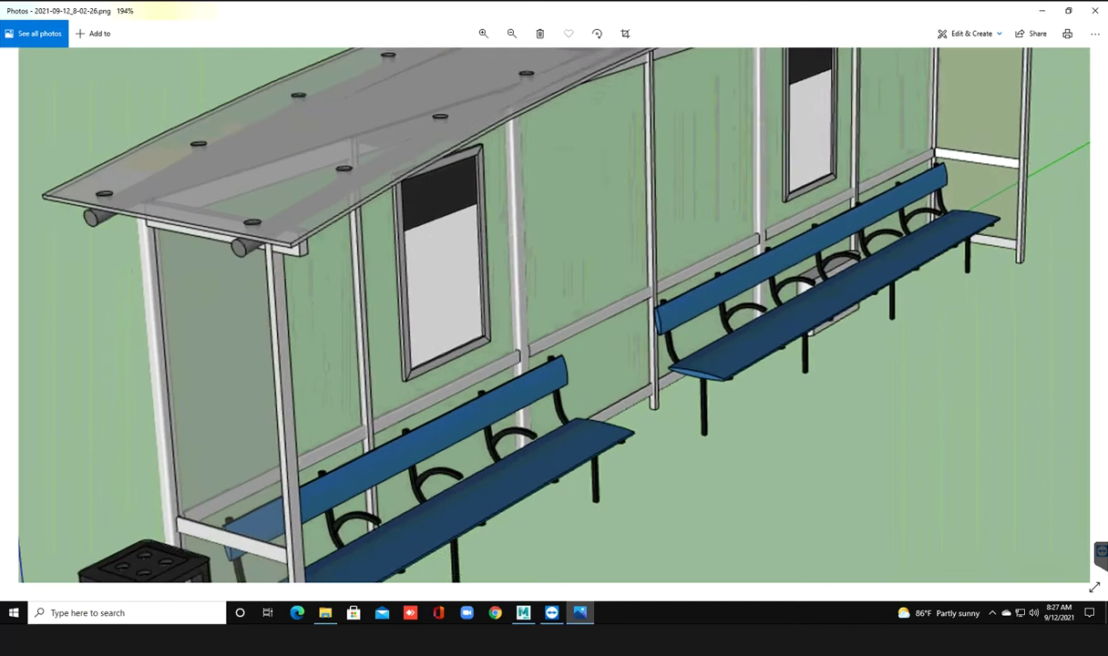
key("ctrl+0")
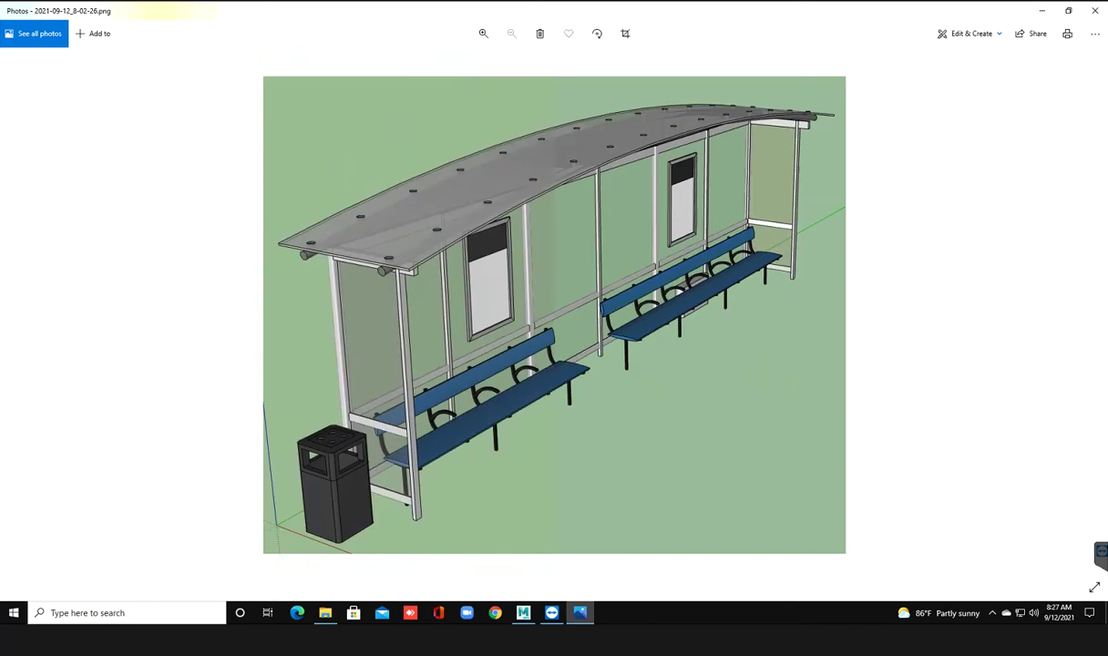
key("ctrl+plus")
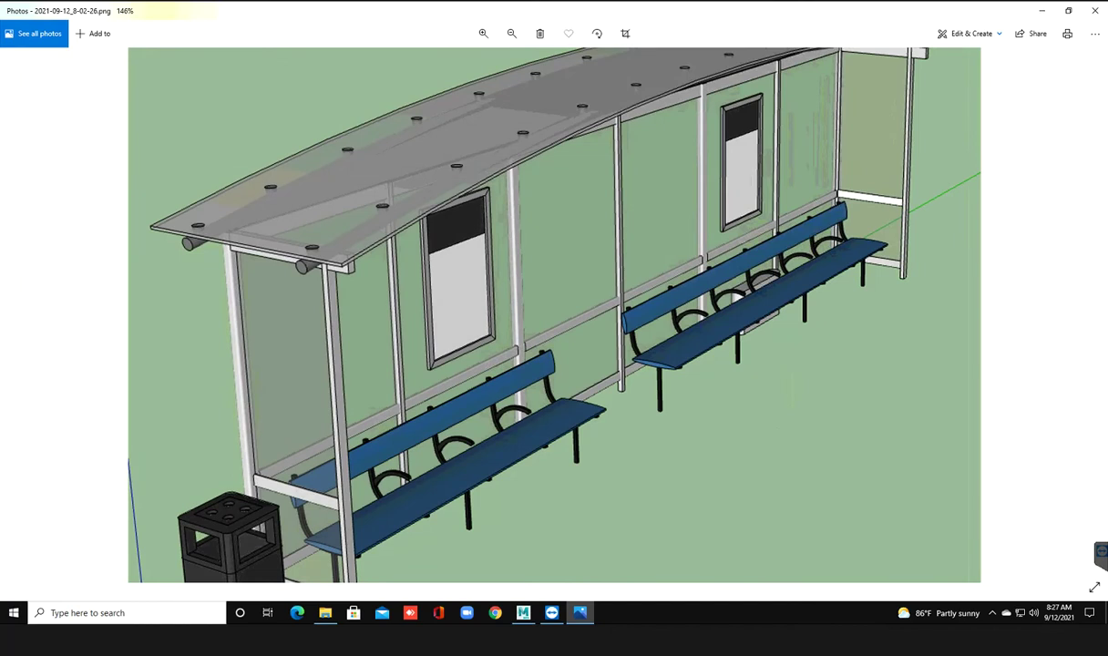
key("ctrl+plus")
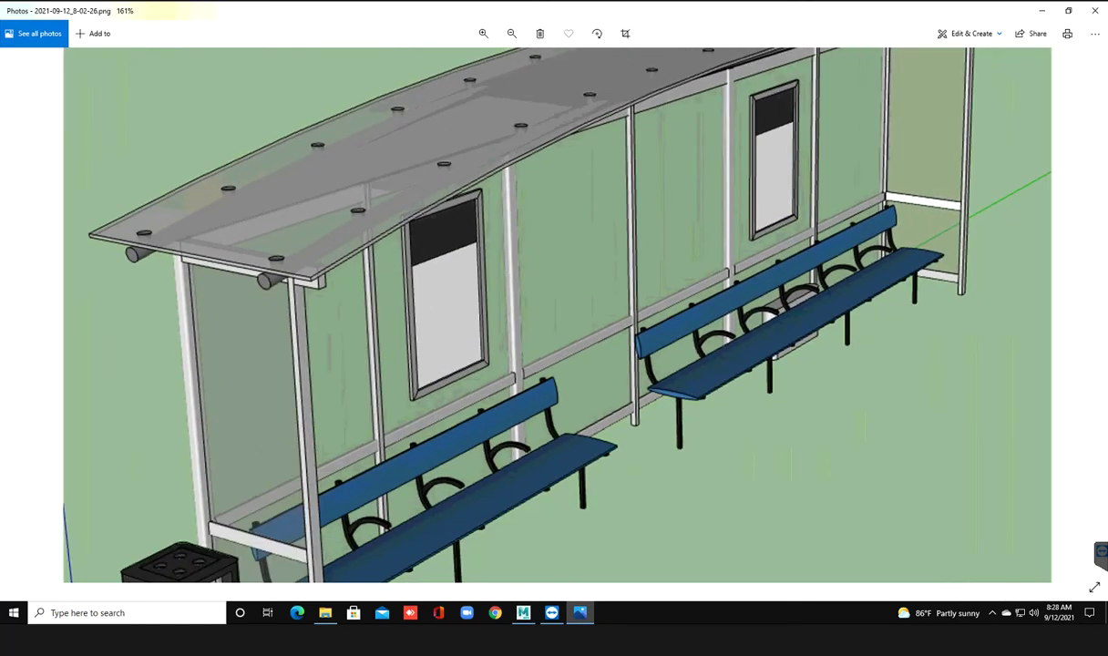
key("ctrl+0")
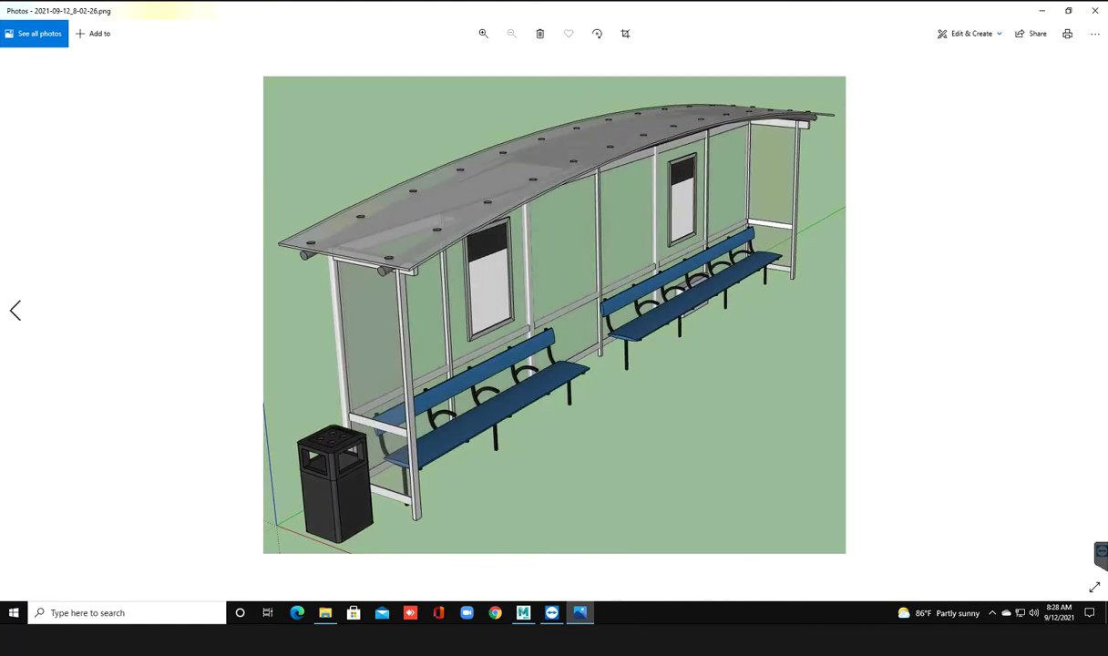
key("Left")
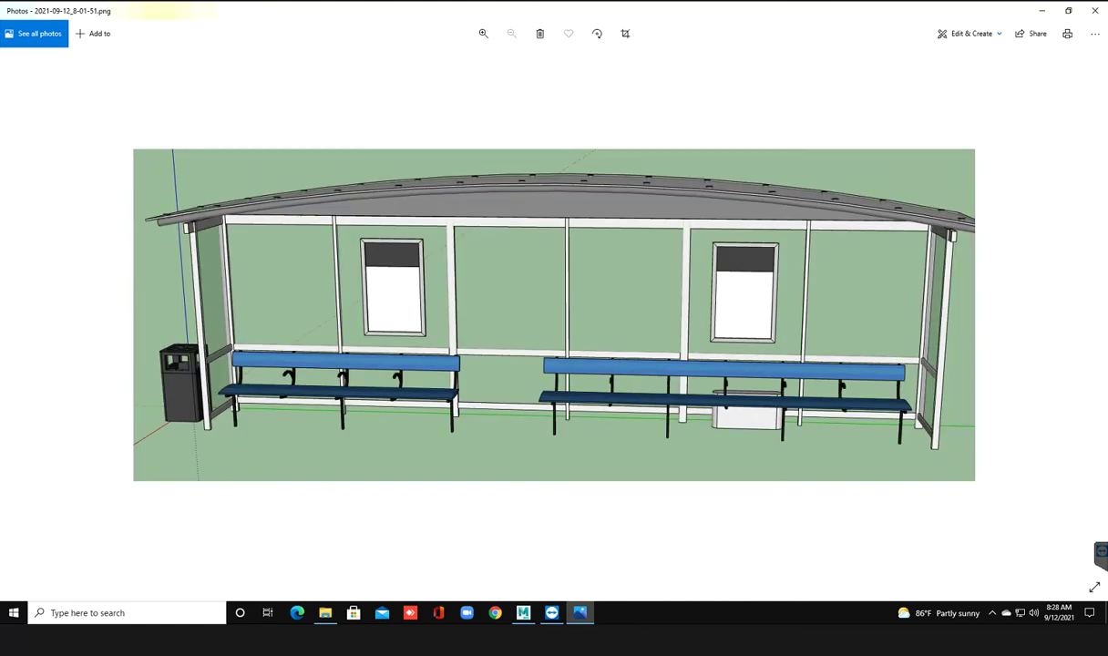
Zoom on the front-view photo, minimize Photos and File Explorer, and restore Maya
key("ctrl+plus")
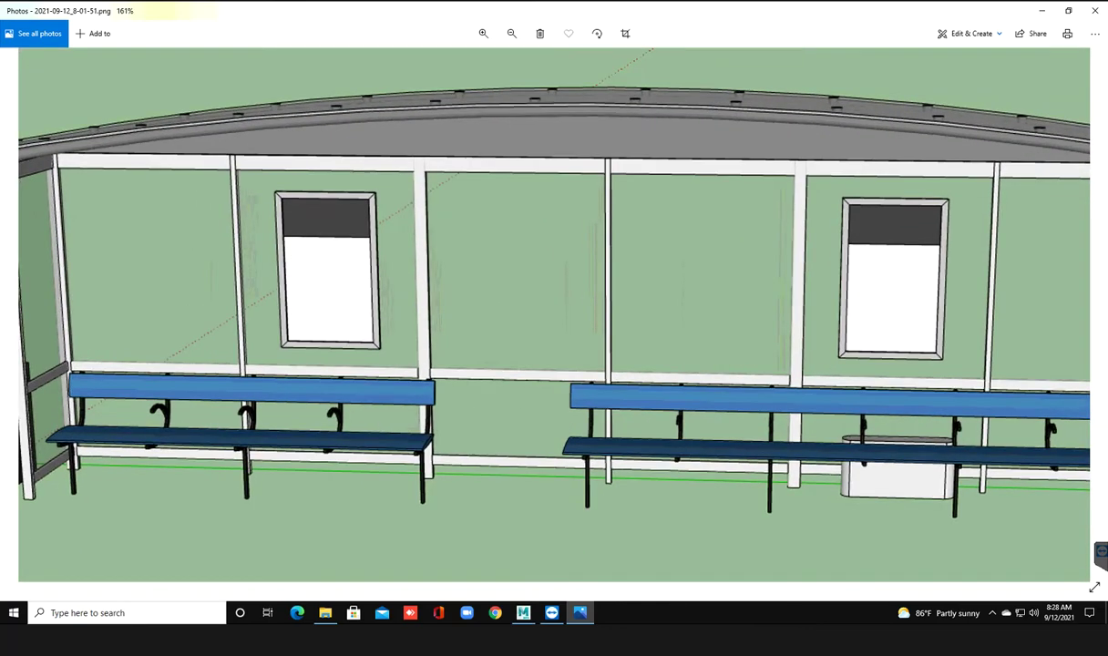
key("ctrl+minus")
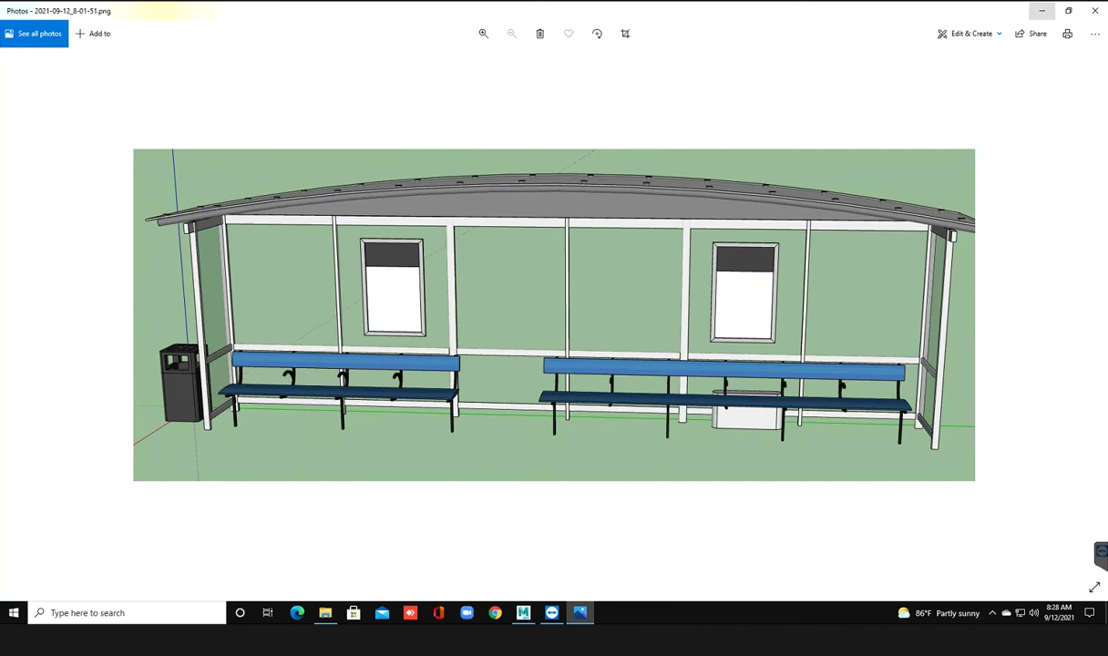
left_click(1041, 10)
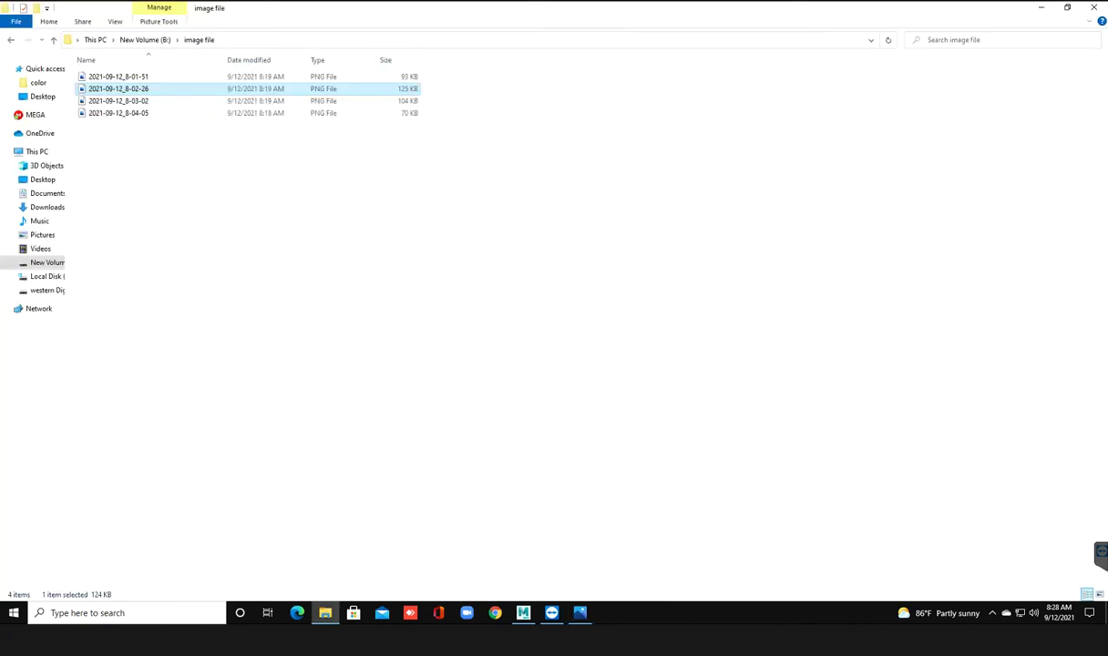
left_click(1041, 8)
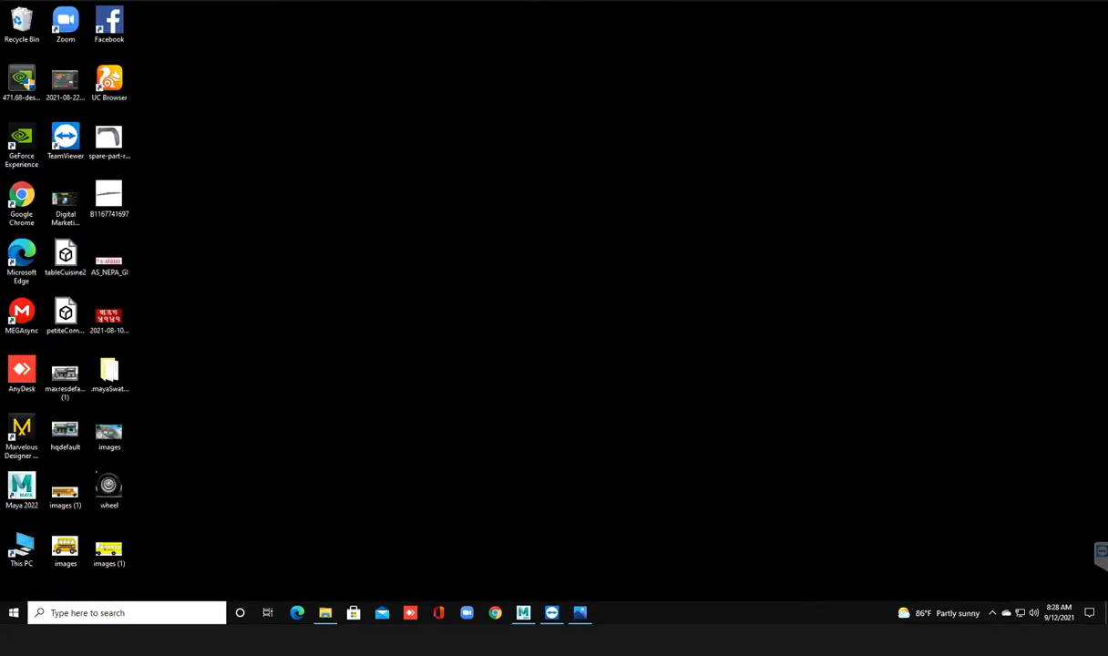
left_click(523, 612)
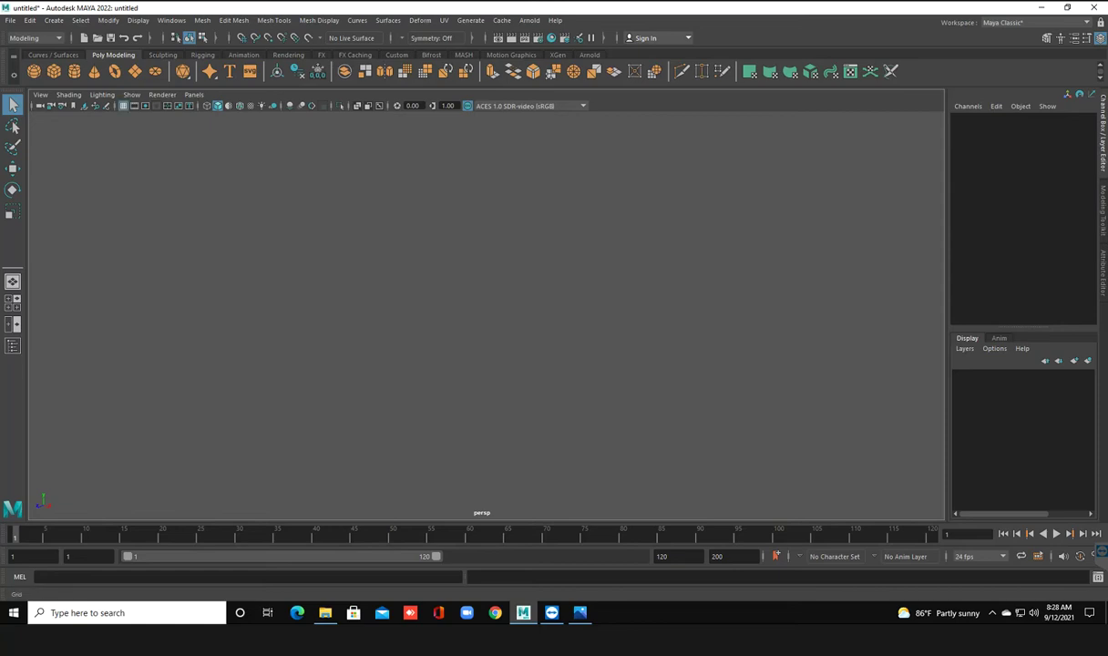
Draw a thin, flat polygon cube slab across the grid
key("f")
left_click_drag(474, 310, 592, 305, "alt")
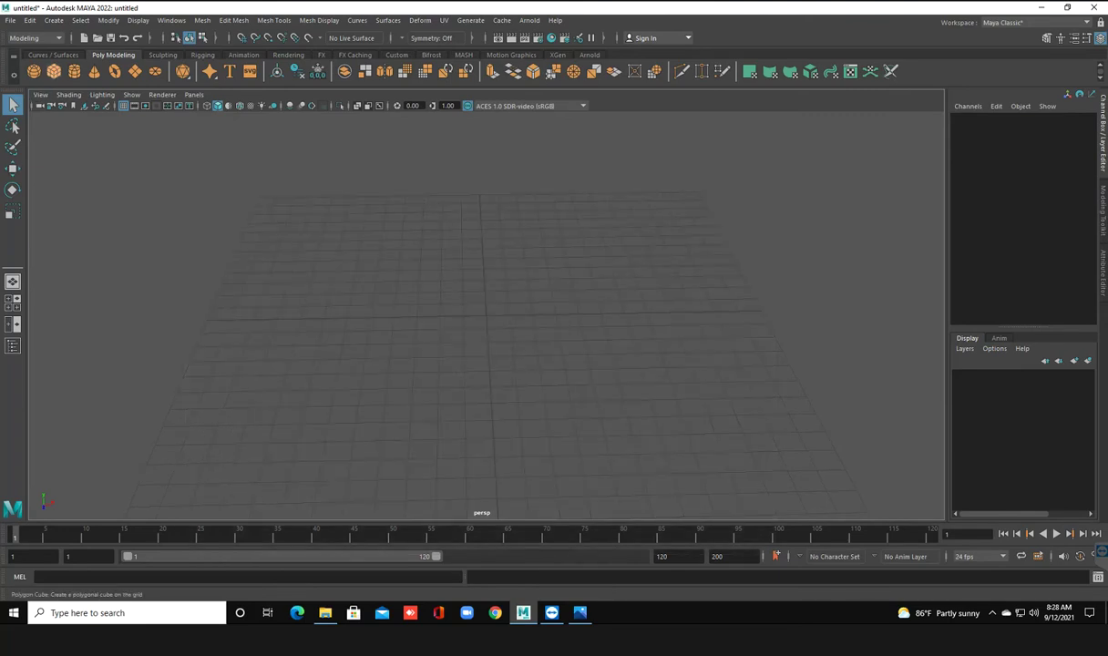
left_click(54, 71)
left_click_drag(313, 262, 866, 395)
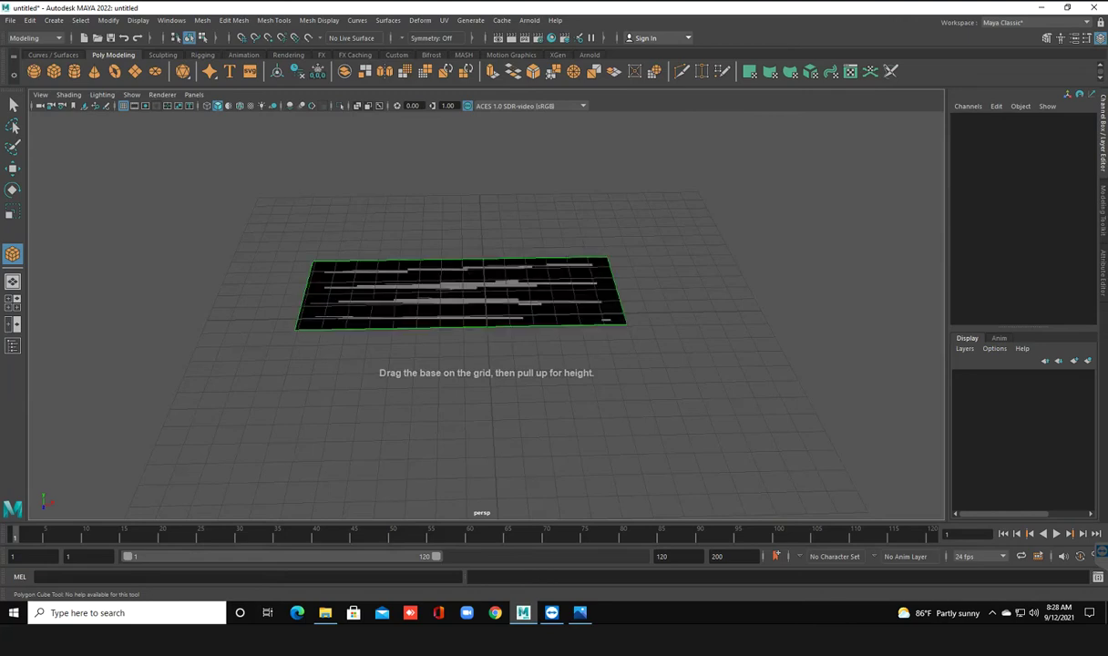
left_click_drag(915, 411, 917, 396)
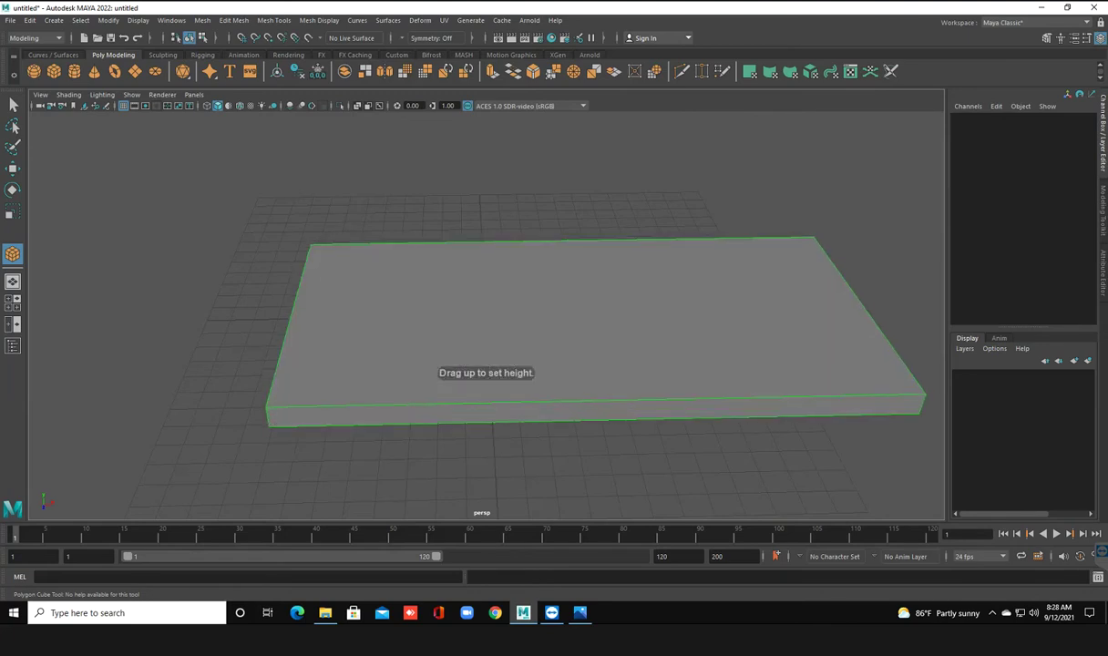
left_click_drag(917, 396, 917, 403)
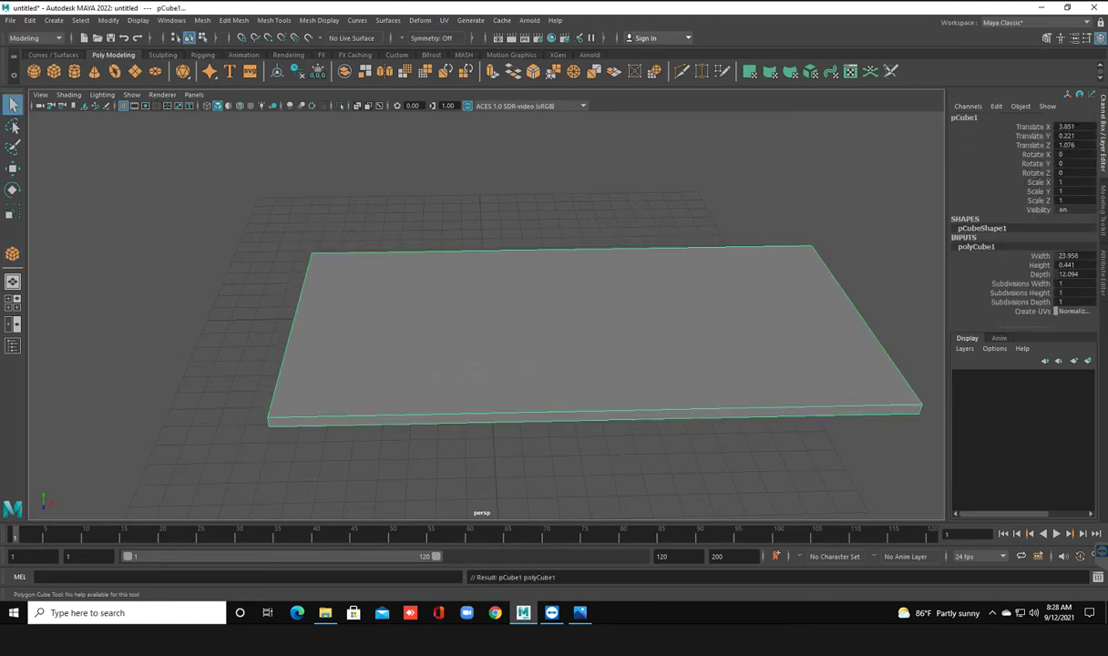
Scale the slab to 1.465 in X and 1.260 in Z
key("r")
key("r")
mouse_move(604, 323)
left_mouse_down()
mouse_move(647, 323)
mouse_move(616, 323)
left_mouse_up()
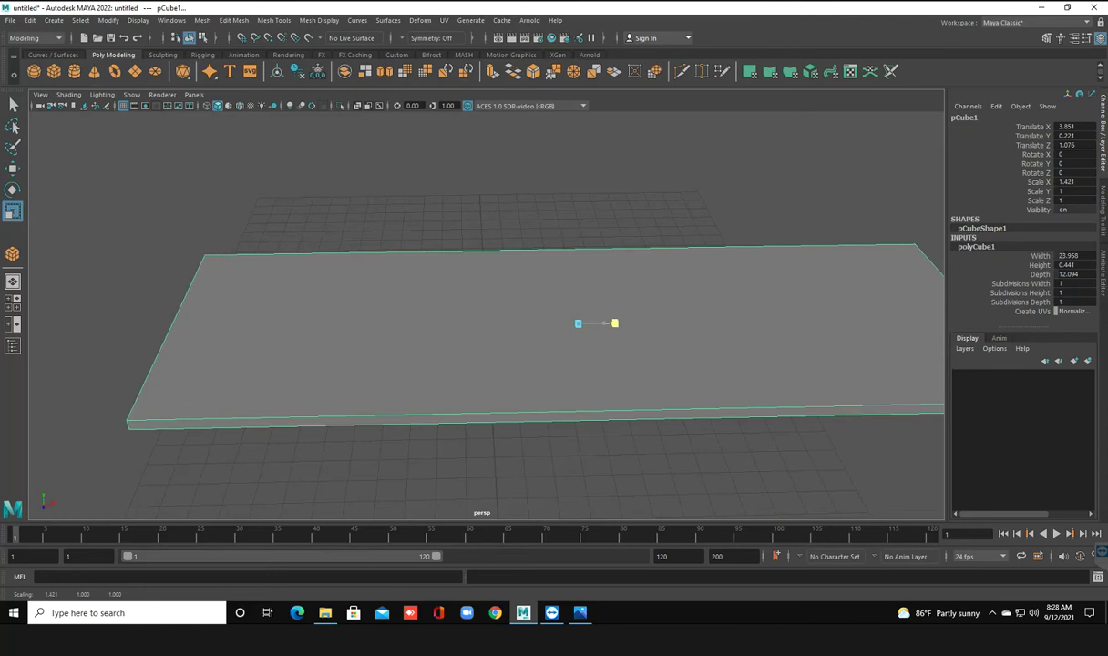
scroll(616, 323, "down", 2)
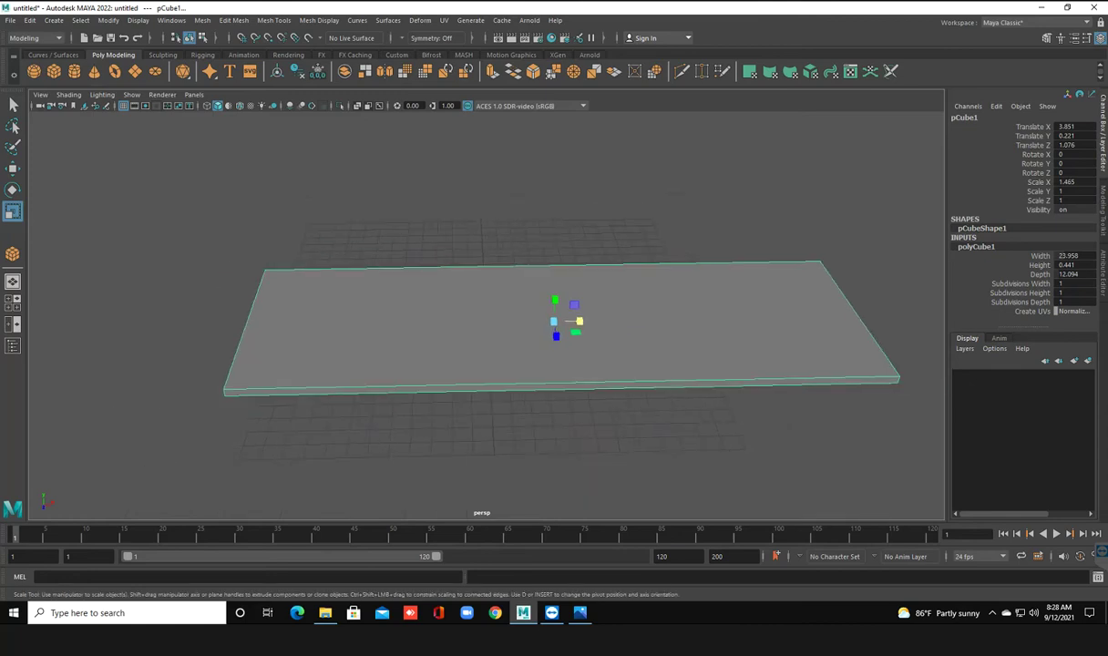
left_click_drag(616, 323, 510, 301, "alt")
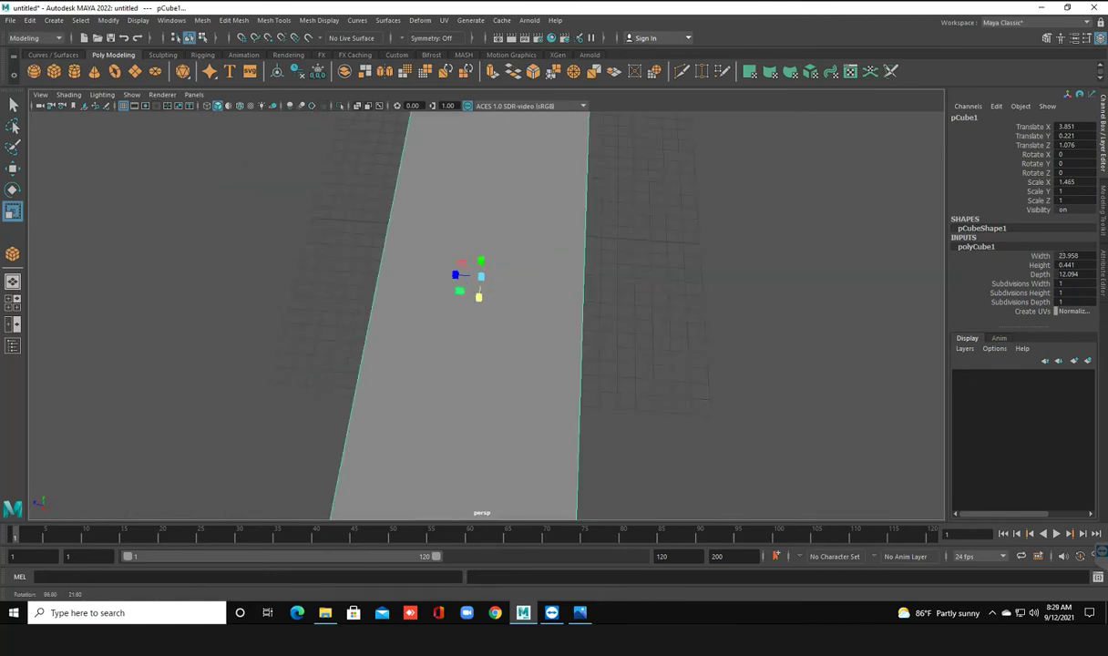
mouse_move(510, 300)
left_mouse_down("alt")
mouse_move(437, 273)
mouse_move(628, 280)
left_mouse_up("alt")
left_click(774, 410)
left_click(437, 310)
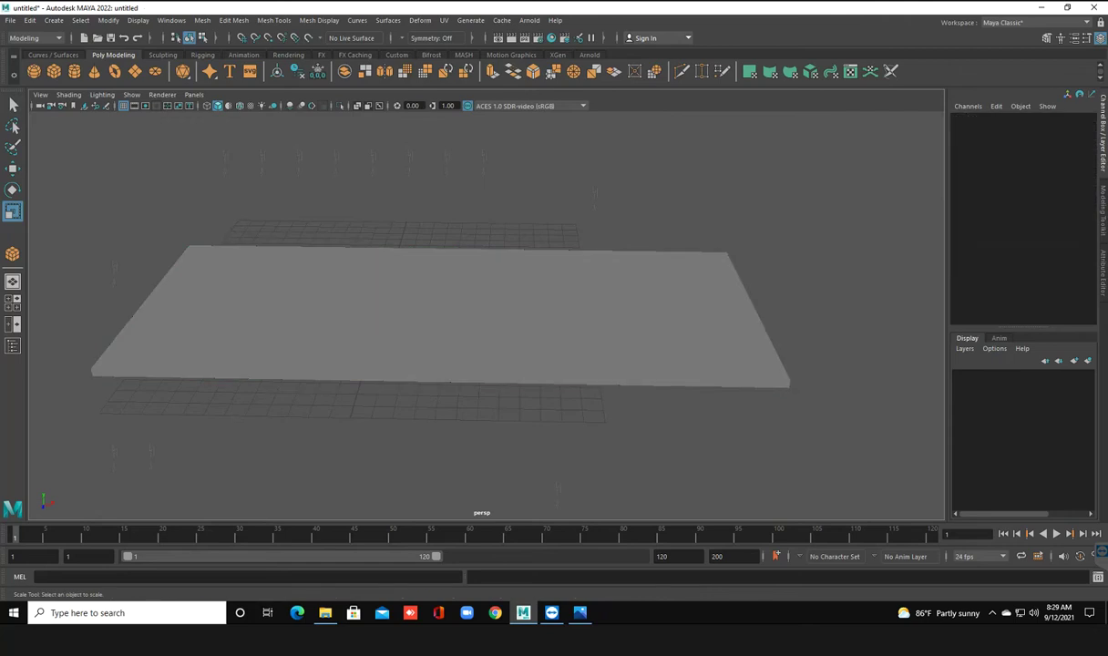
key("ctrl+shift+c")
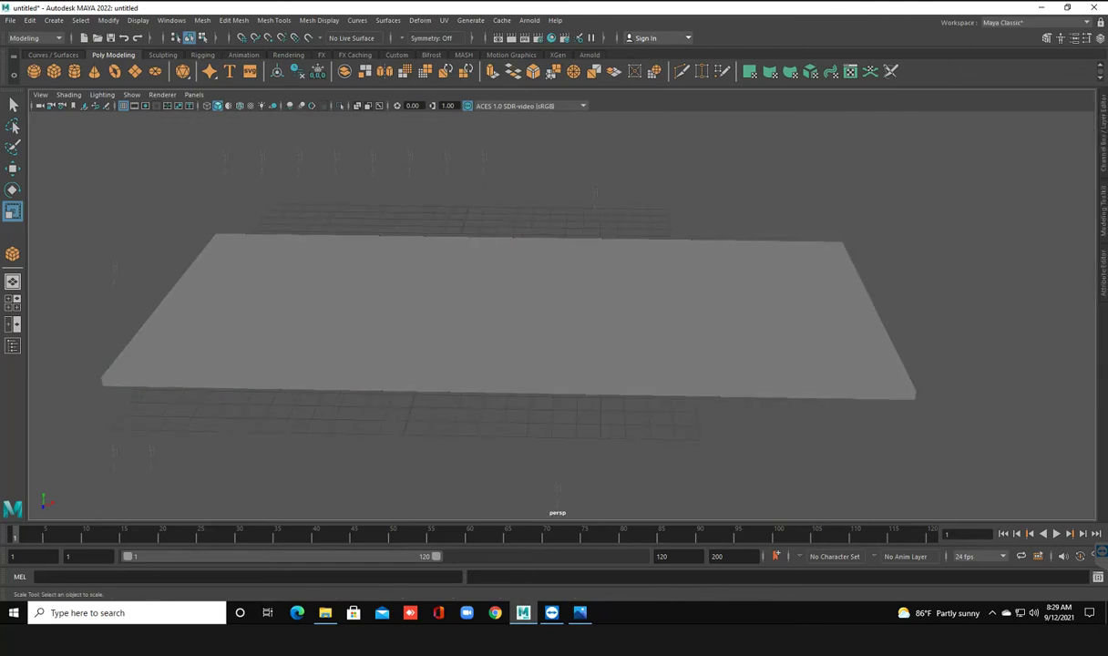
key("ctrl+shift+c")
left_click(437, 314)
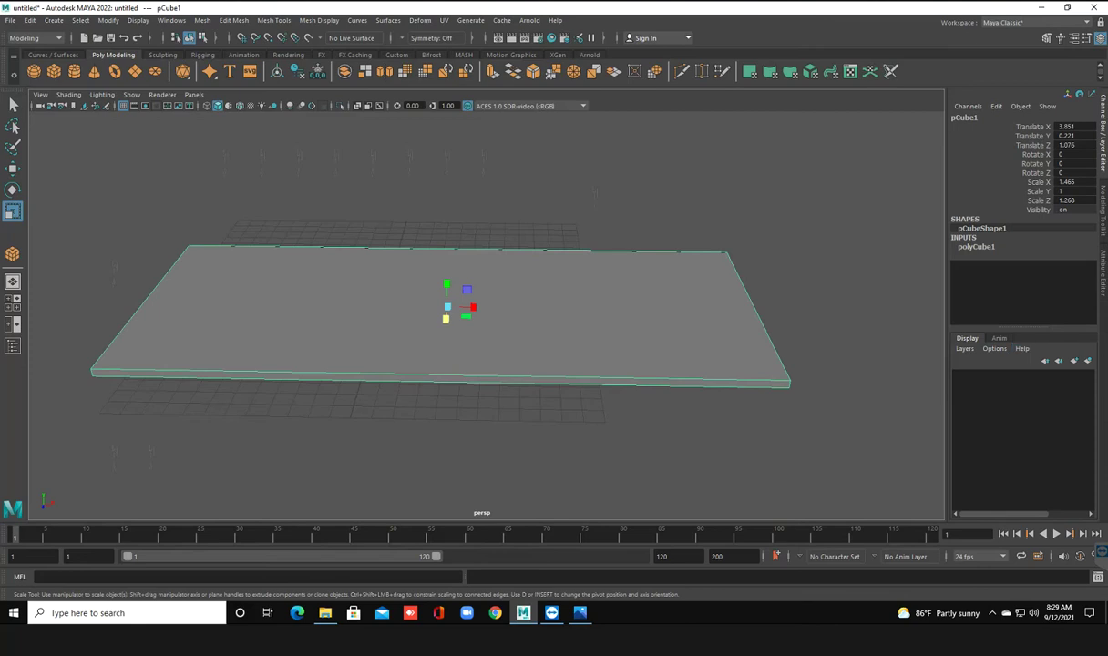
Set polyCube1 subdivisions to 25 width, 3 height and 25 depth
left_click(975, 245)
left_click(1075, 283)
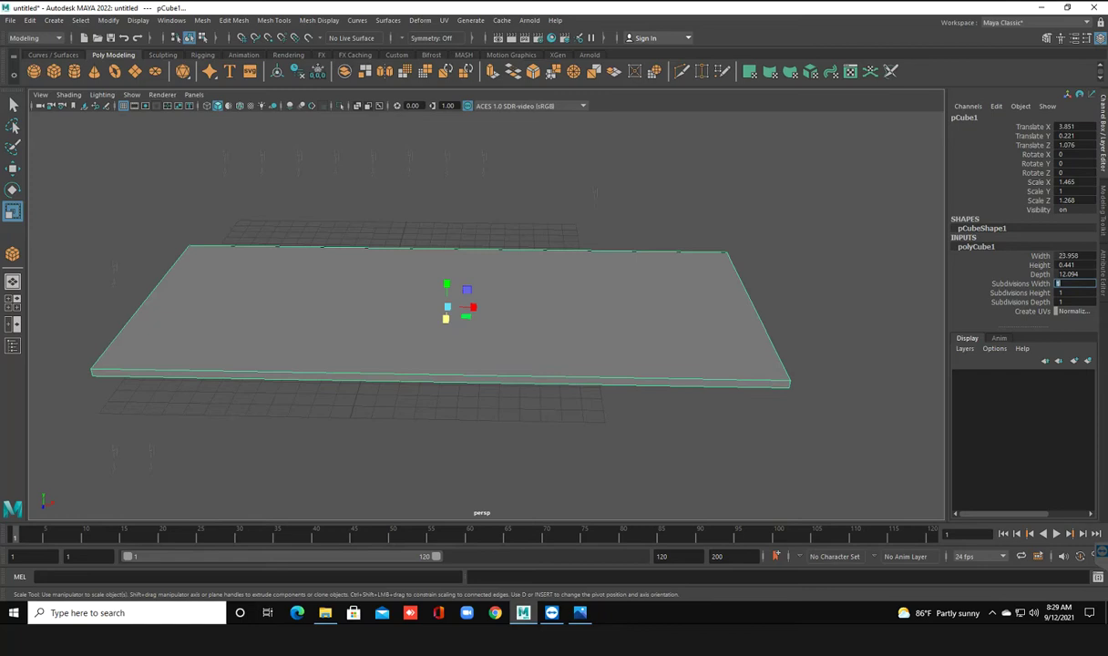
type("25")
key("Return")
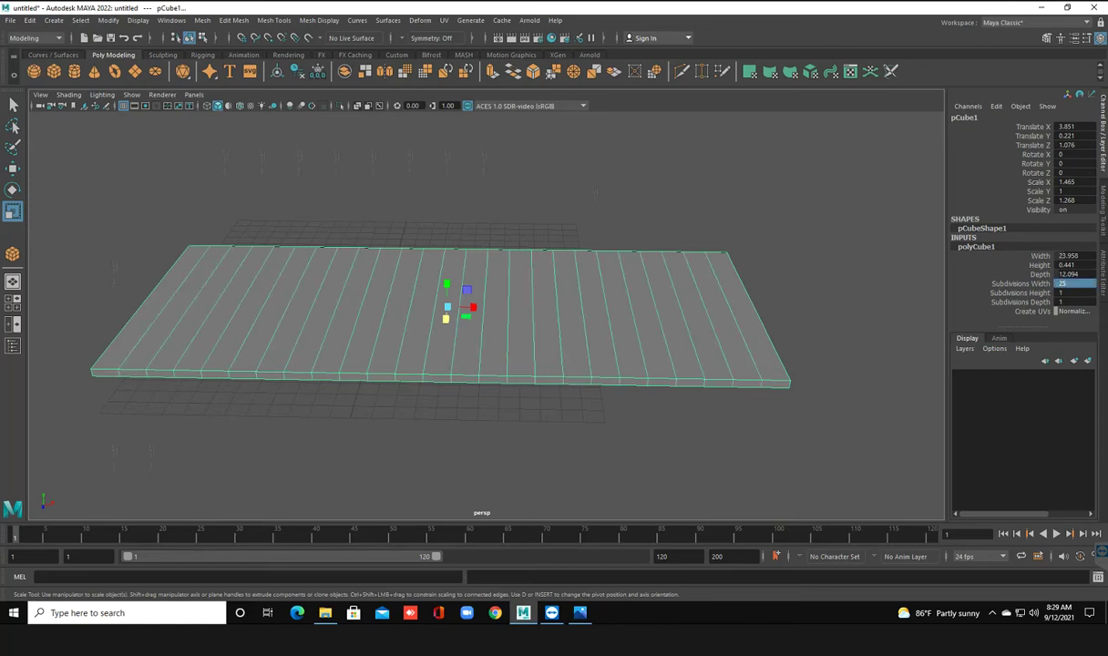
left_click(1075, 301)
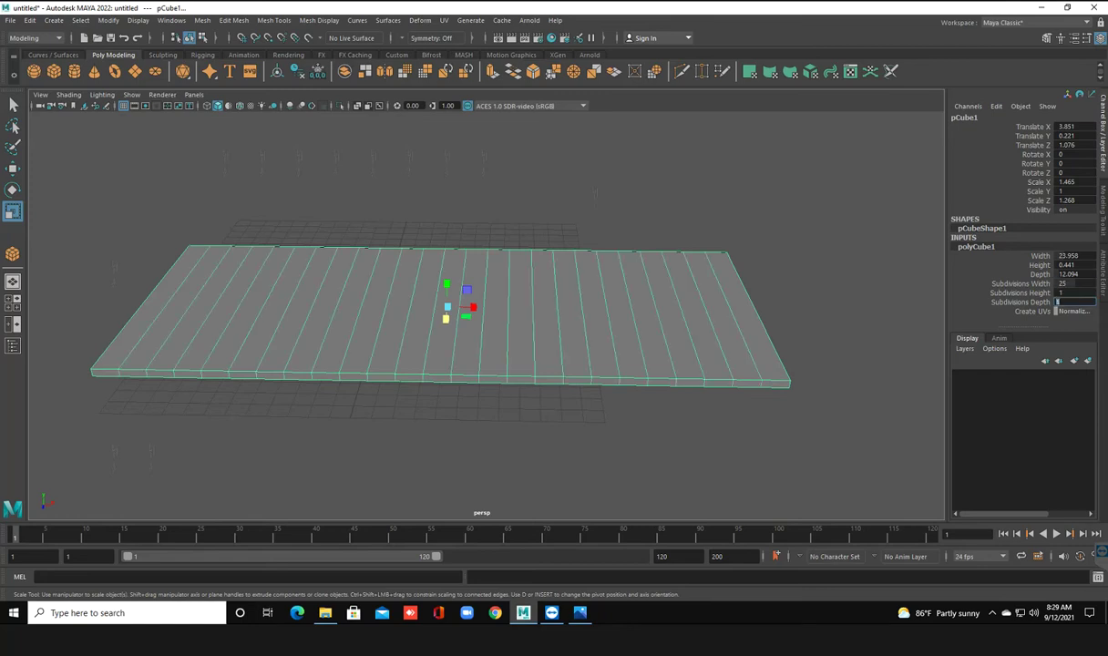
type("25")
key("Return")
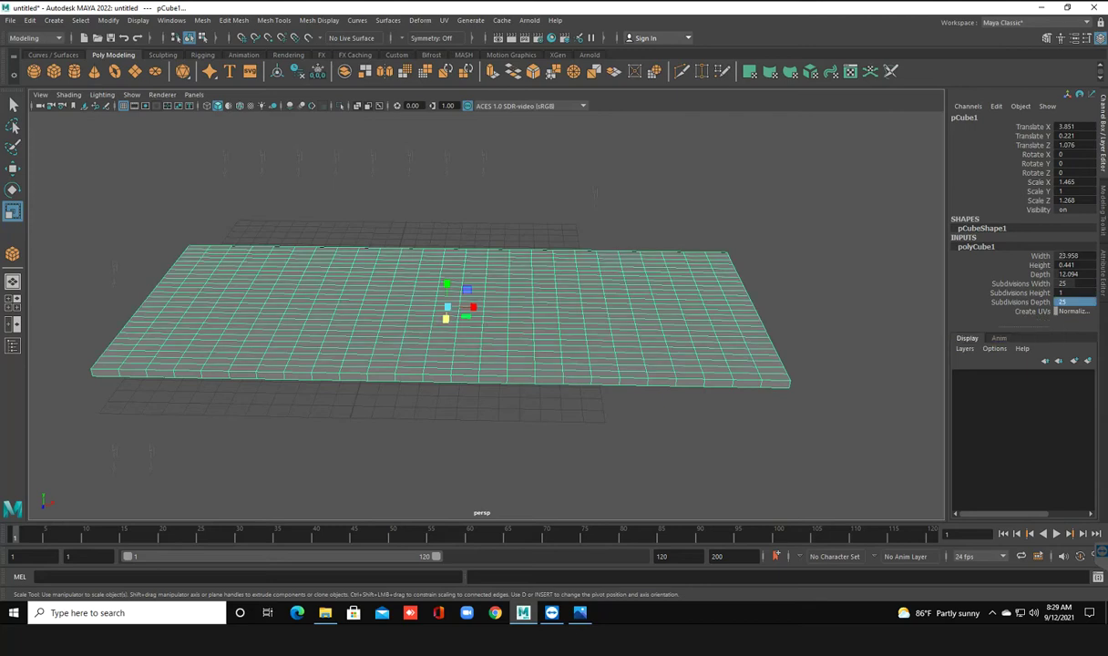
left_click(1074, 283)
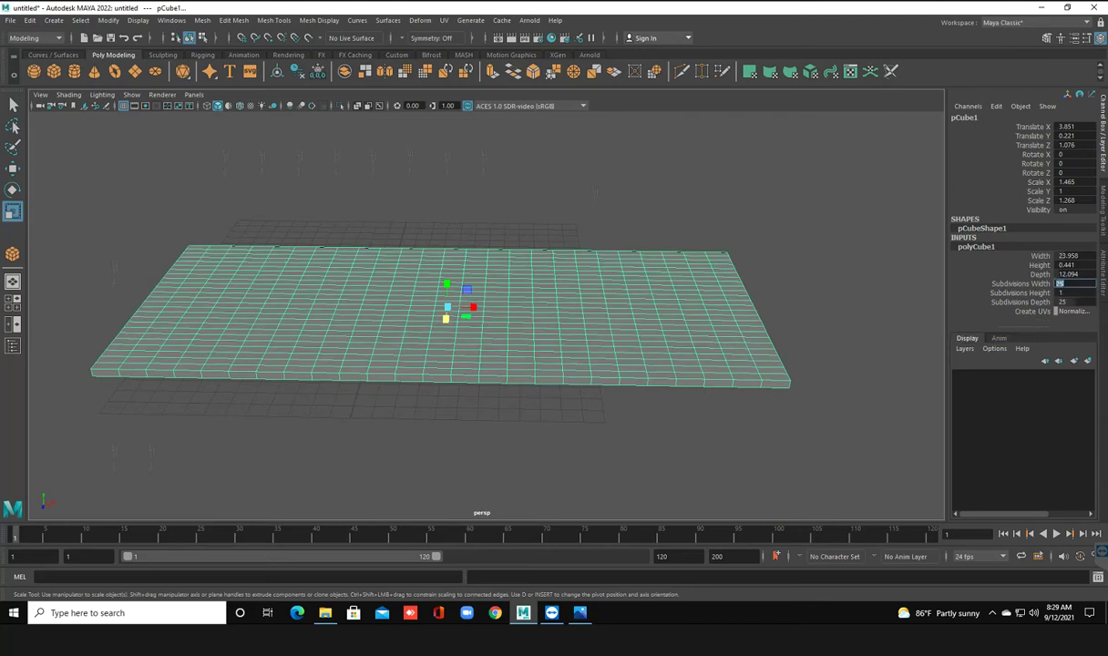
key("Tab")
key("Return")
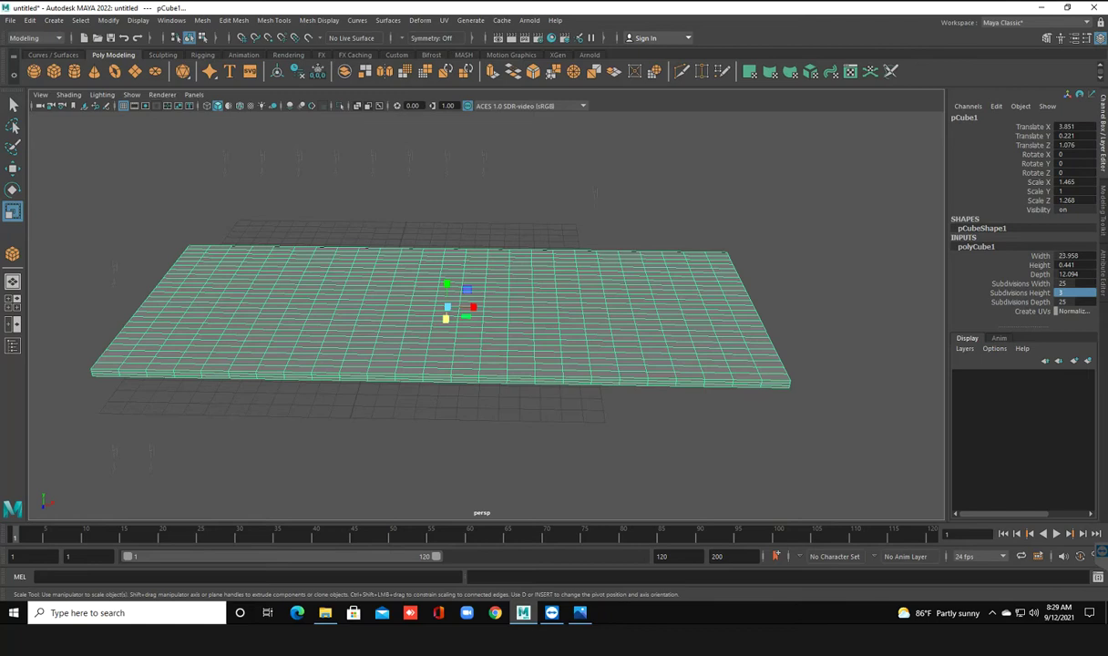
left_click(13, 103)
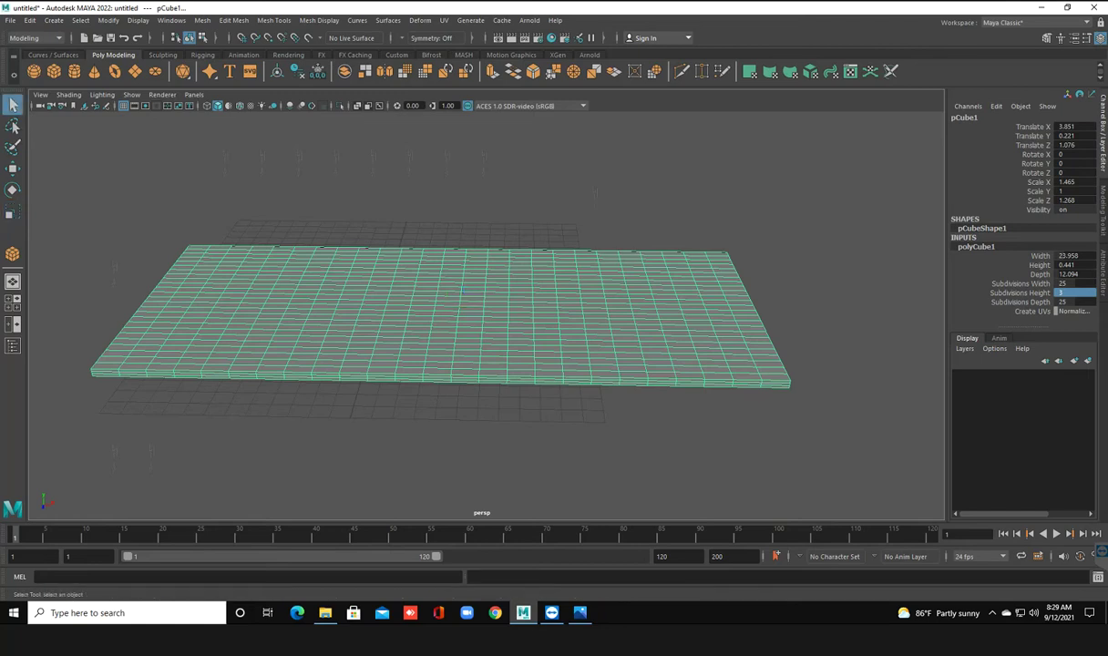
left_click(975, 246)
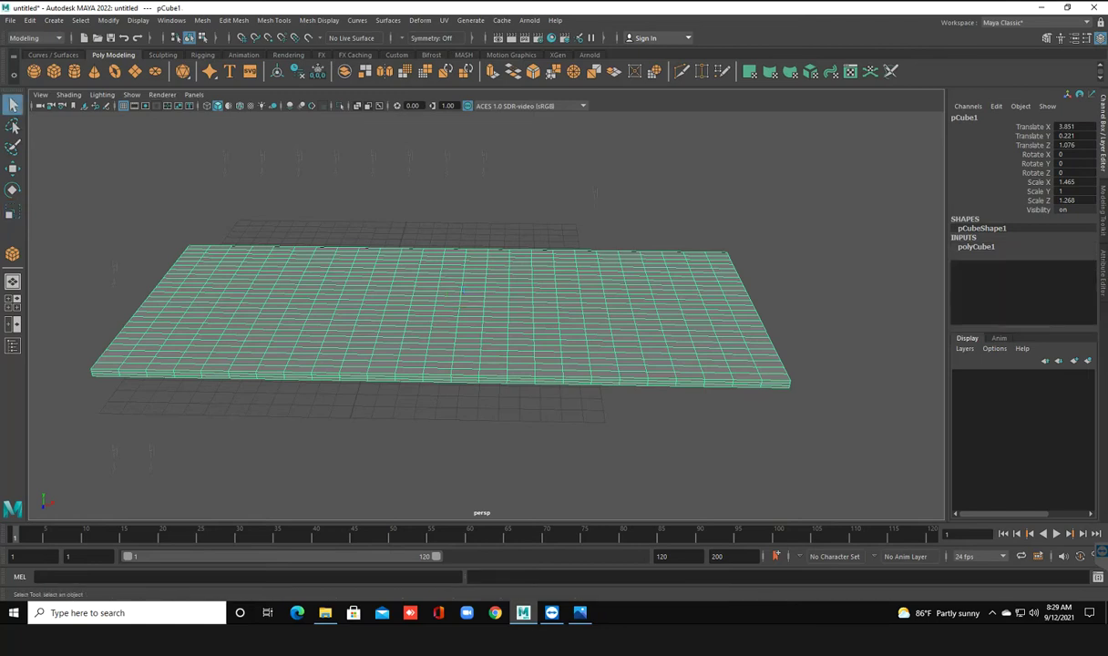
left_click(420, 20)
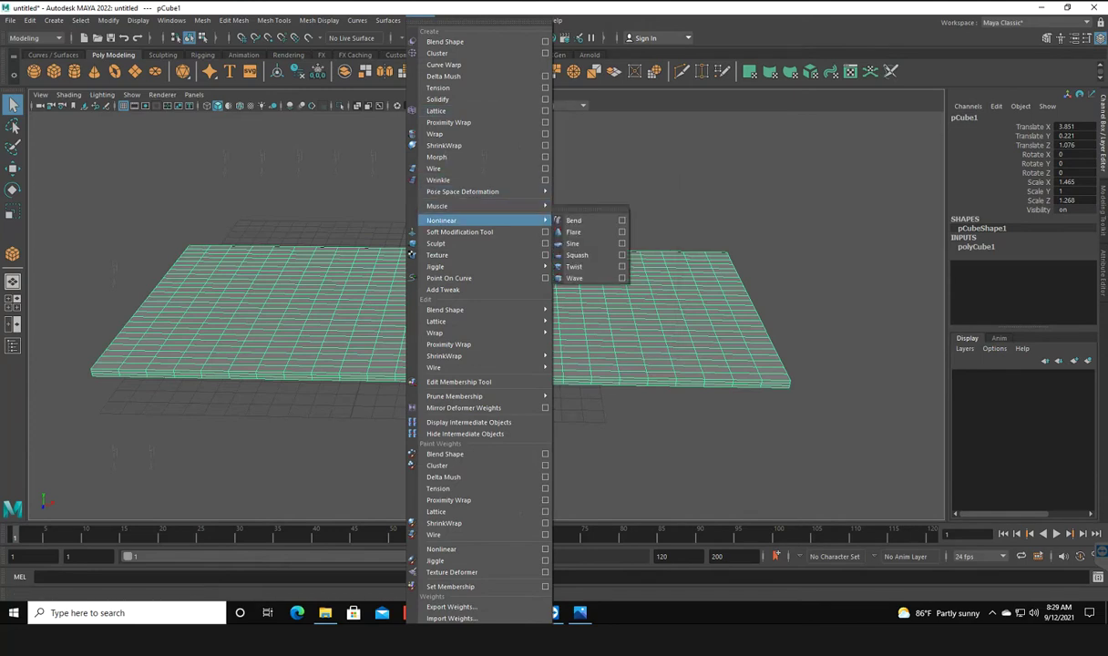
Add a bend deformer to the slab and set its handle's Rotate Z to -90
left_click(573, 220)
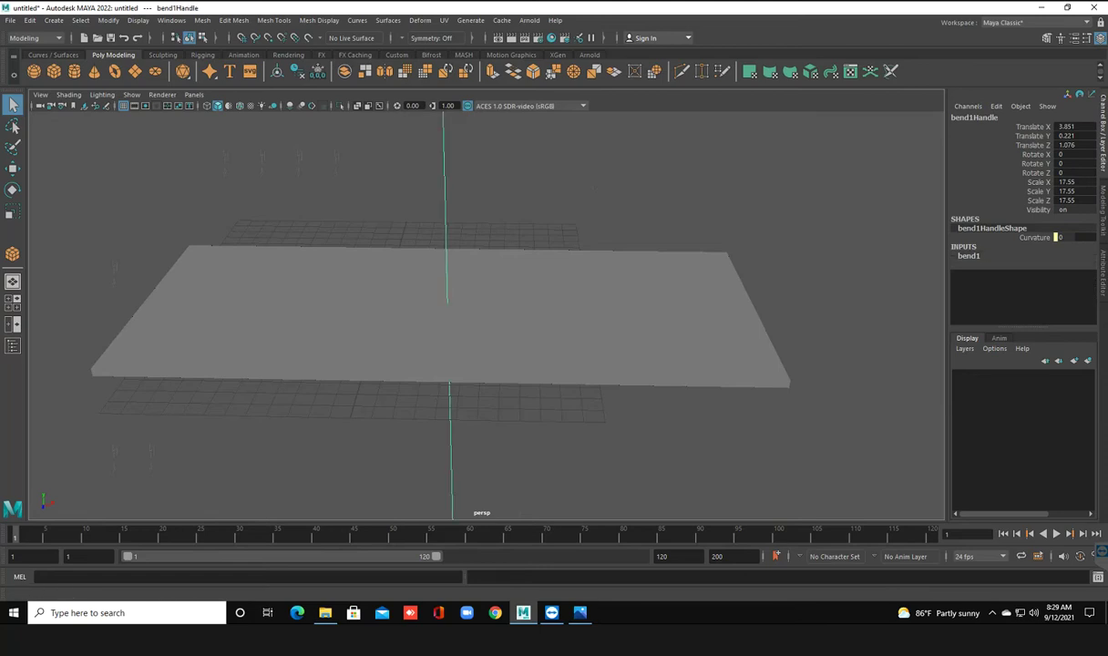
key("e")
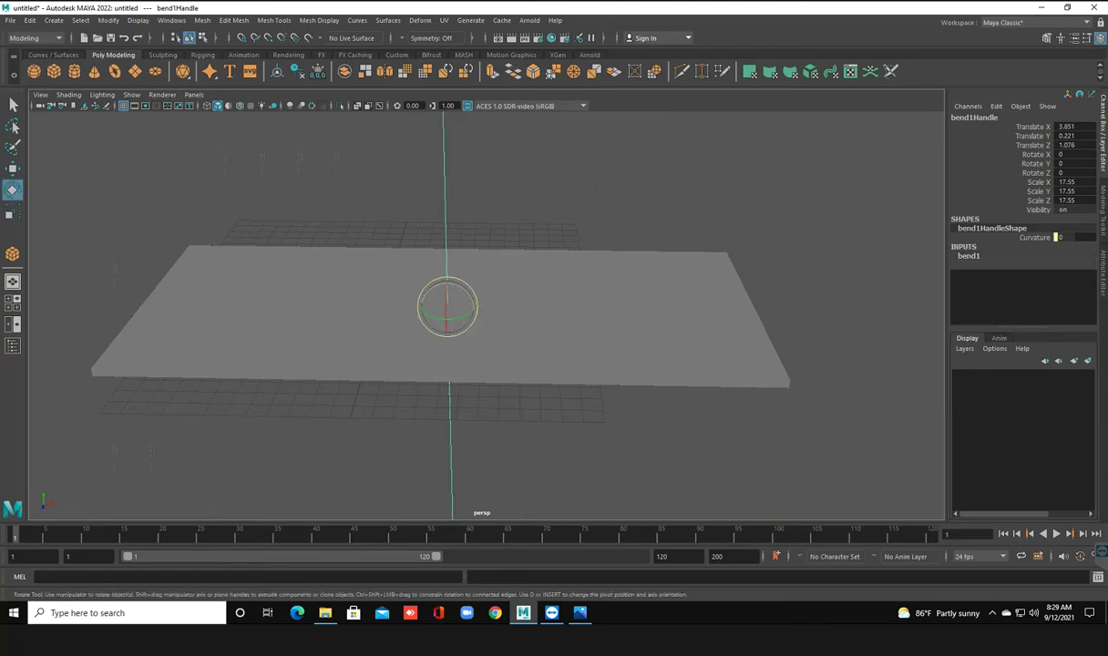
mouse_move(451, 301)
left_mouse_down()
mouse_move(460, 290)
mouse_move(473, 305)
left_mouse_up()
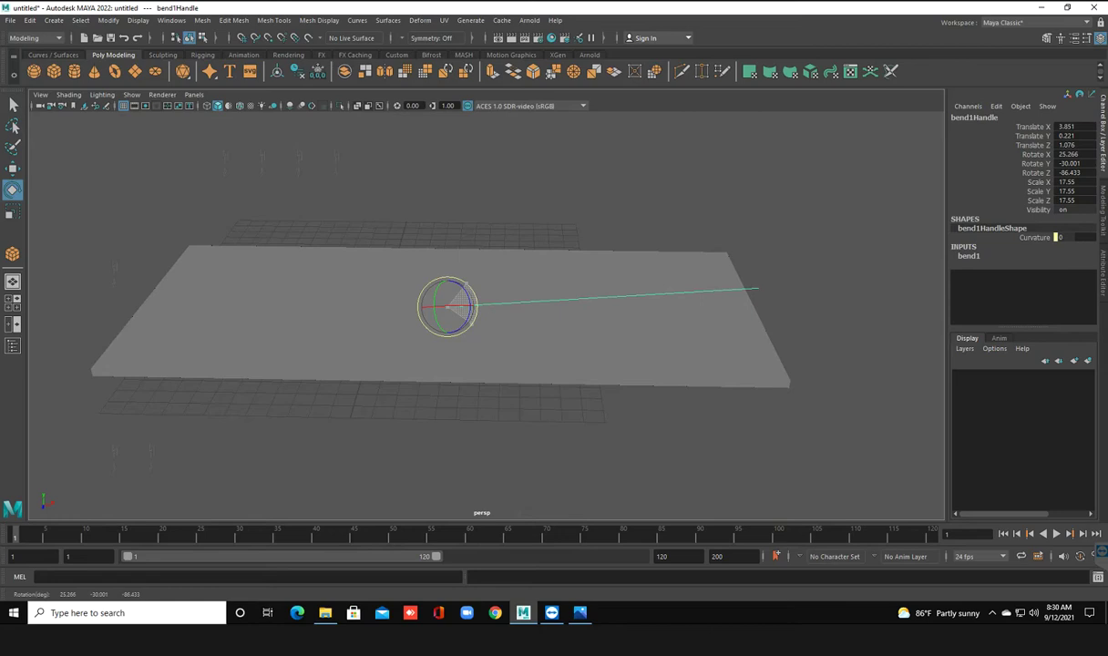
left_click_drag(473, 304, 475, 307)
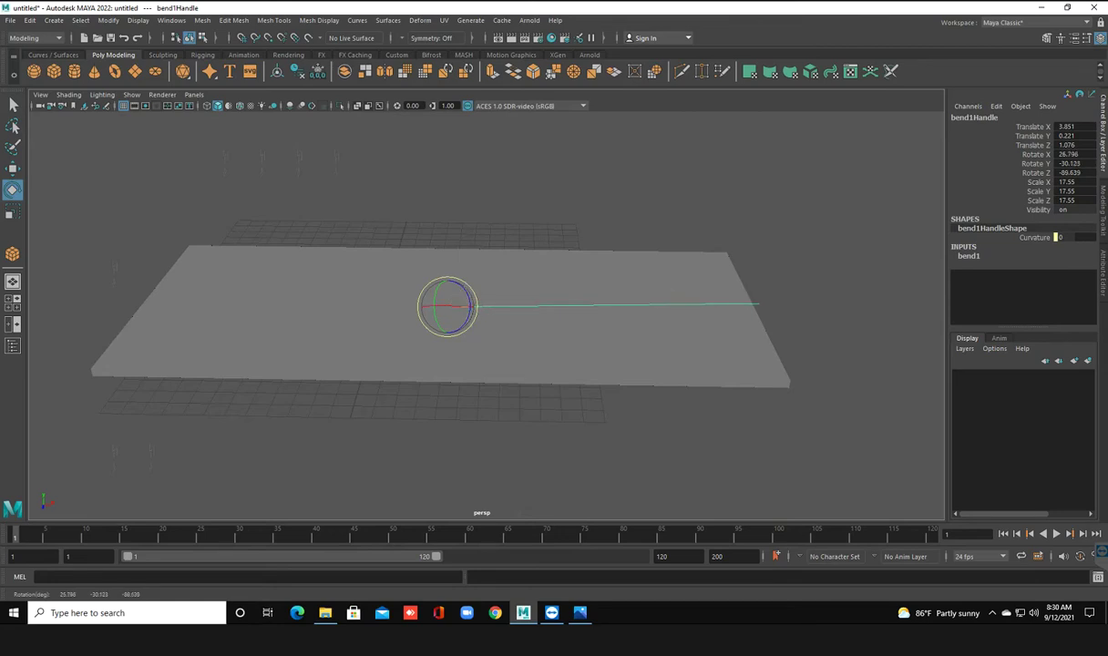
double_click(1068, 172)
type("-90")
key("Return")
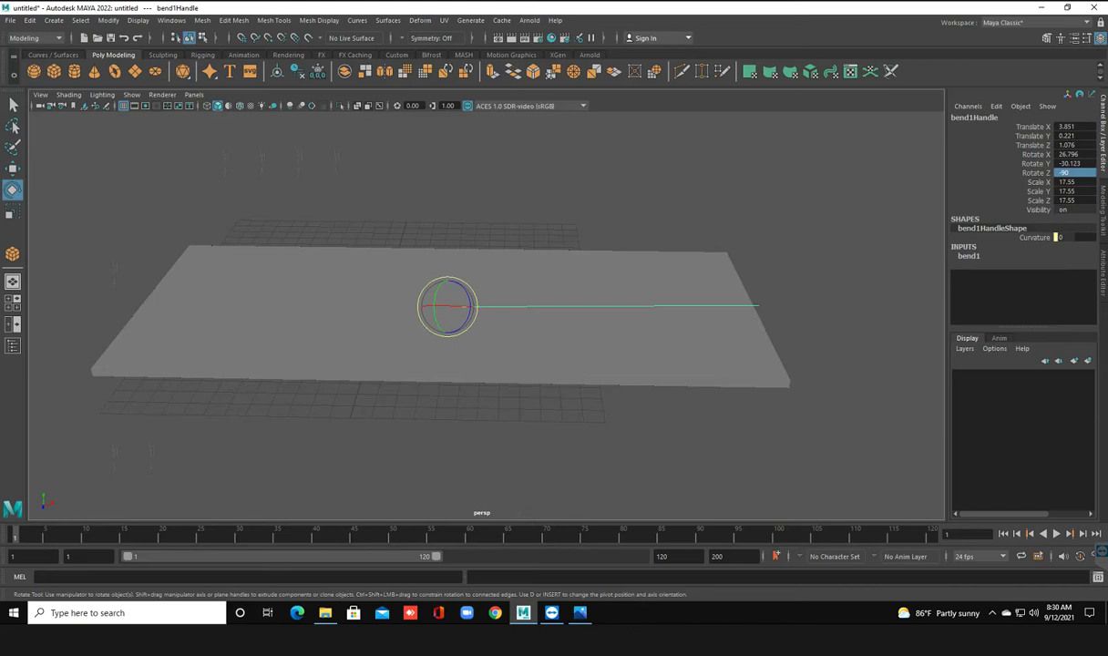
left_click(968, 256)
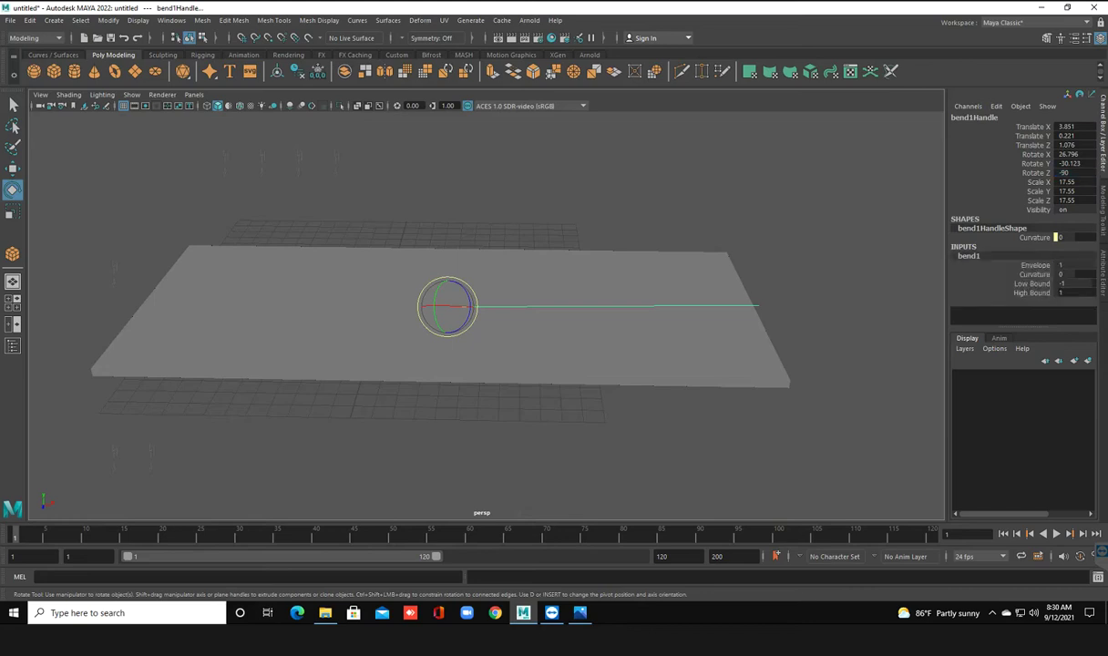
double_click(1062, 274)
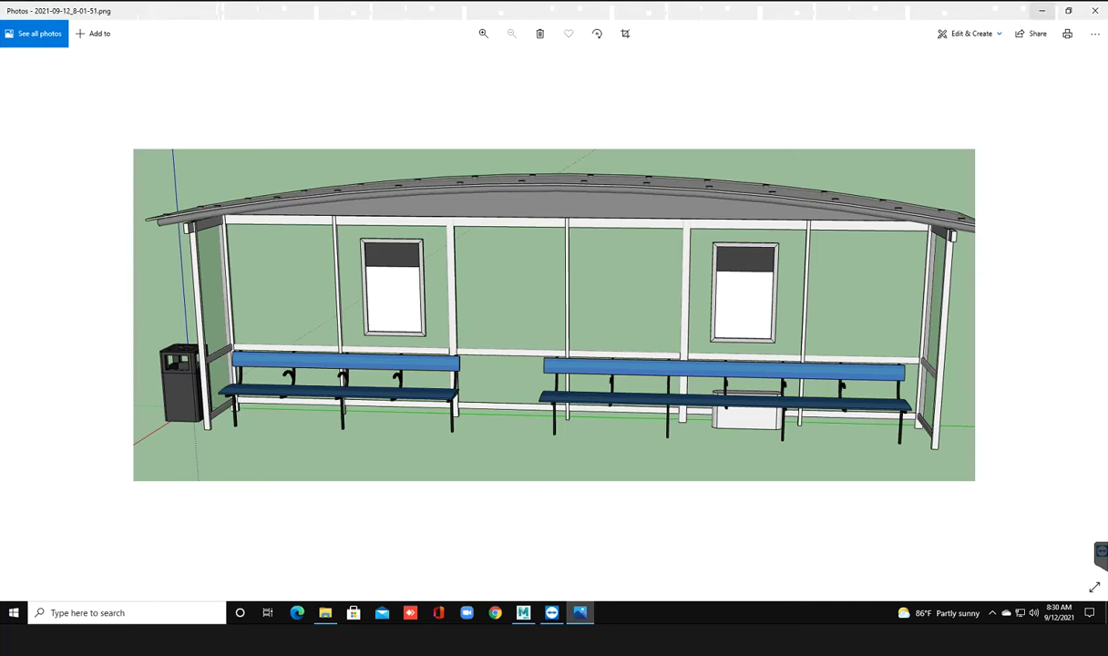
Try a bend1 Curvature of 20 on the slab, then undo it to flat
key("alt+Tab")
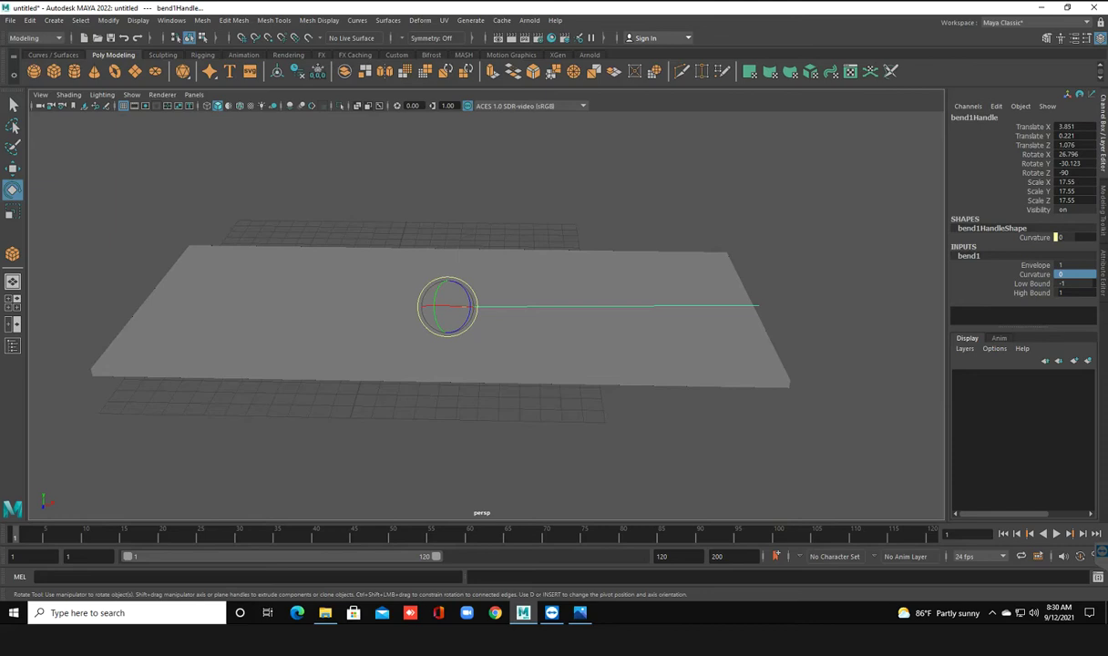
left_click(1070, 274)
type("20")
key("Return")
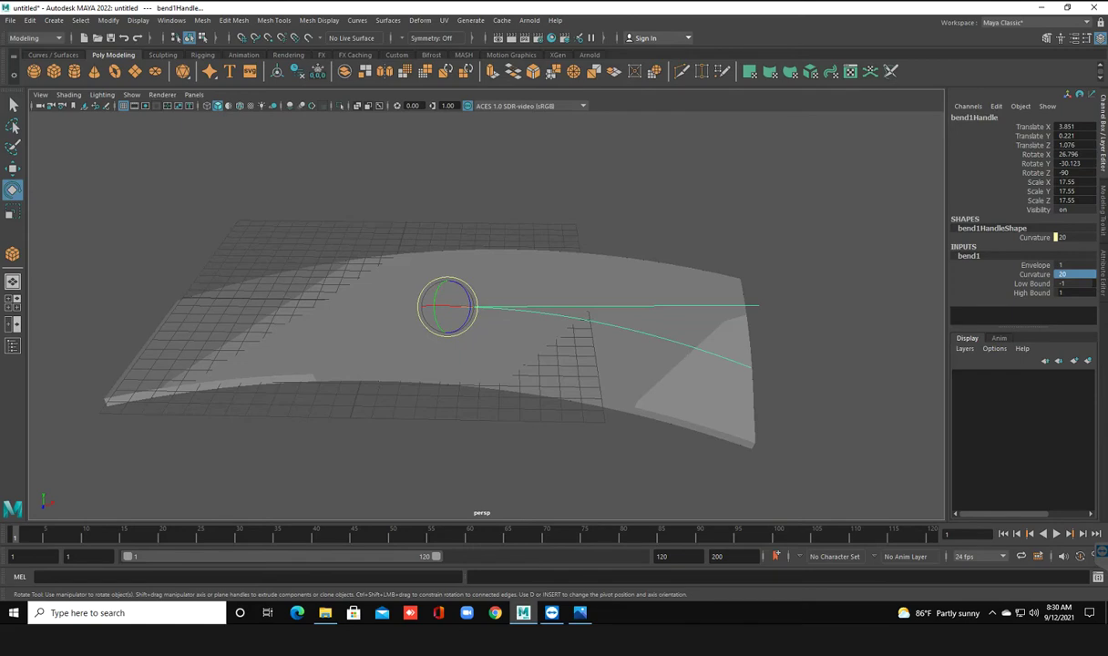
mouse_move(546, 410)
left_mouse_down("alt")
mouse_move(569, 328)
mouse_move(479, 335)
mouse_move(496, 391)
mouse_move(489, 323)
mouse_move(360, 361)
mouse_move(309, 353)
mouse_move(305, 364)
left_mouse_up("alt")
key("ctrl+z")
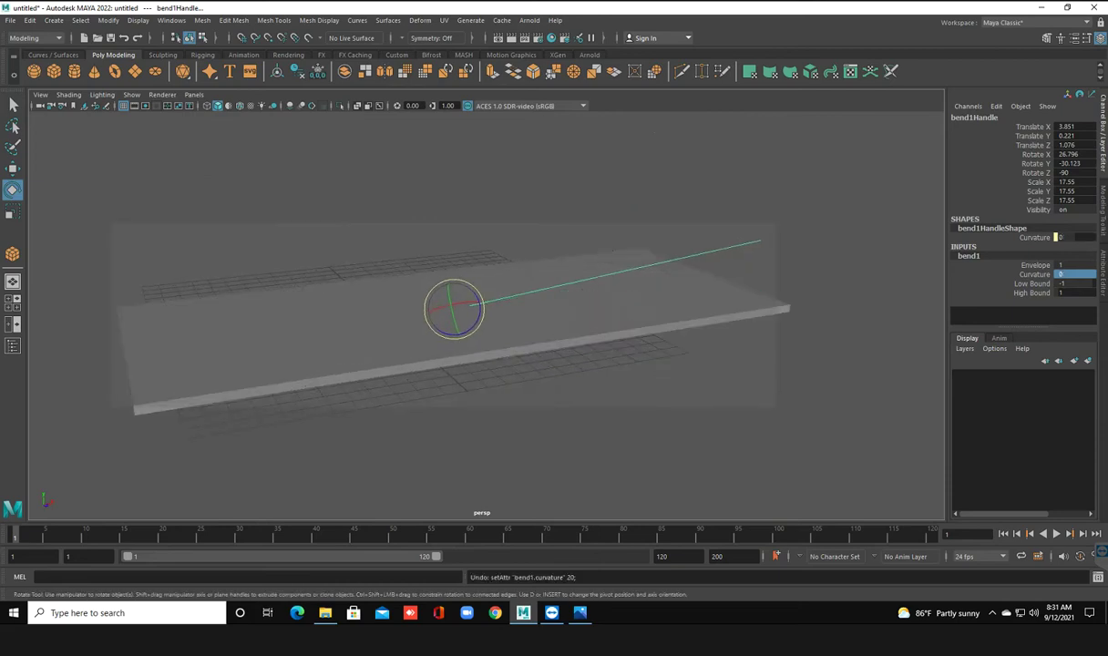
Undo the previous handle rotation and set the bend handle's Rotate Z to -90
key("ctrl+z")
key("ctrl+z")
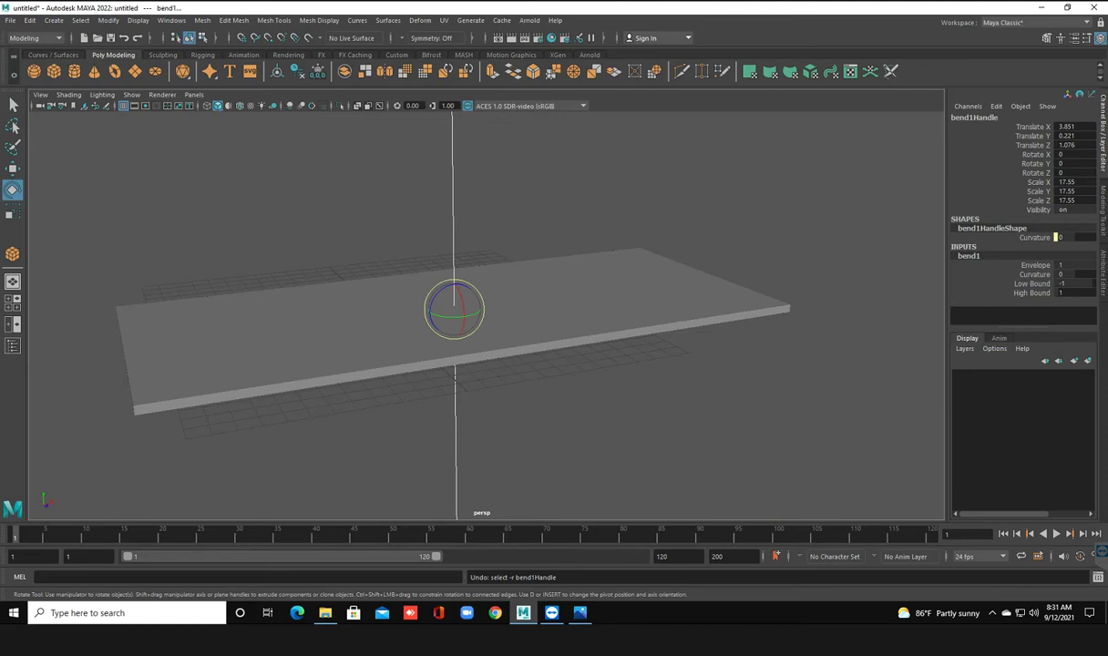
mouse_move(305, 364)
left_mouse_down("alt")
mouse_move(346, 337)
mouse_move(309, 344)
left_mouse_up("alt")
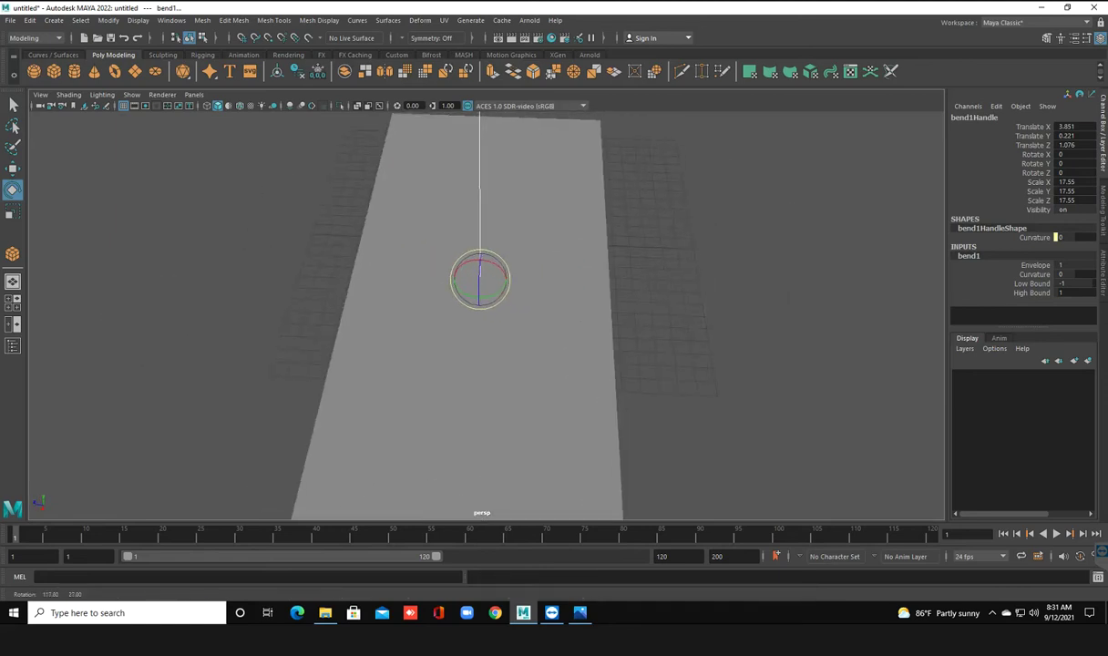
mouse_move(508, 273)
left_mouse_down()
mouse_move(480, 308)
mouse_move(460, 256)
mouse_move(446, 255)
mouse_move(455, 276)
left_mouse_up()
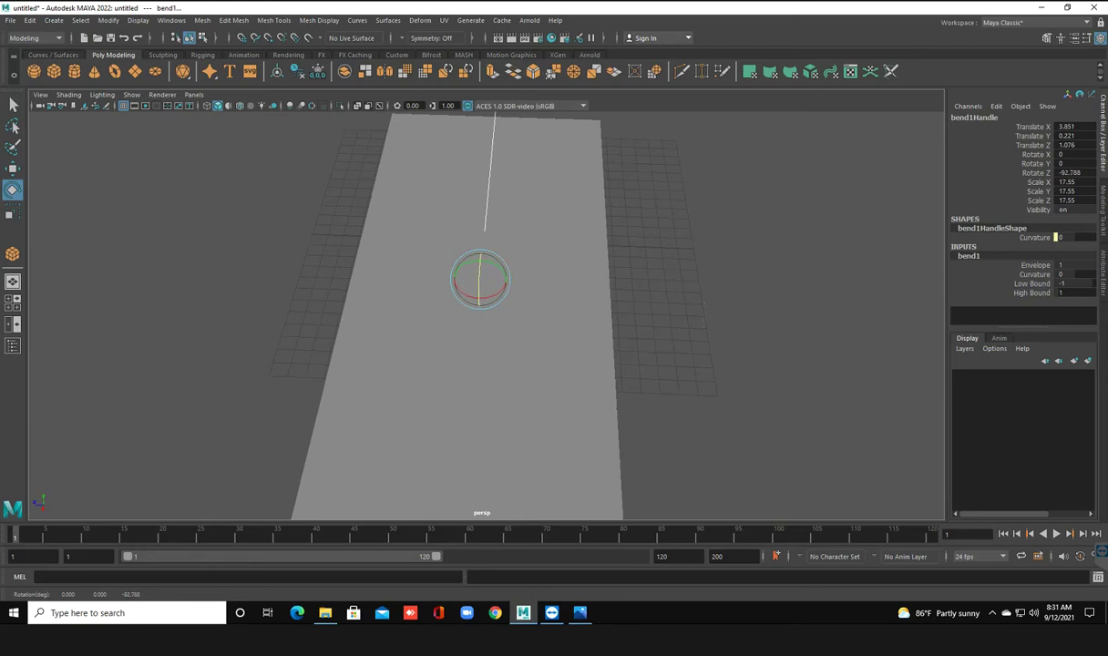
left_click(1066, 172)
type("-90")
key("Return")
Set bend1 Curvature to 20 to arch the slab and select the slab mesh
left_click_drag(483, 301, 510, 210, "alt")
mouse_move(546, 301)
left_mouse_down("alt")
mouse_move(401, 302)
mouse_move(401, 330)
left_mouse_up("alt")
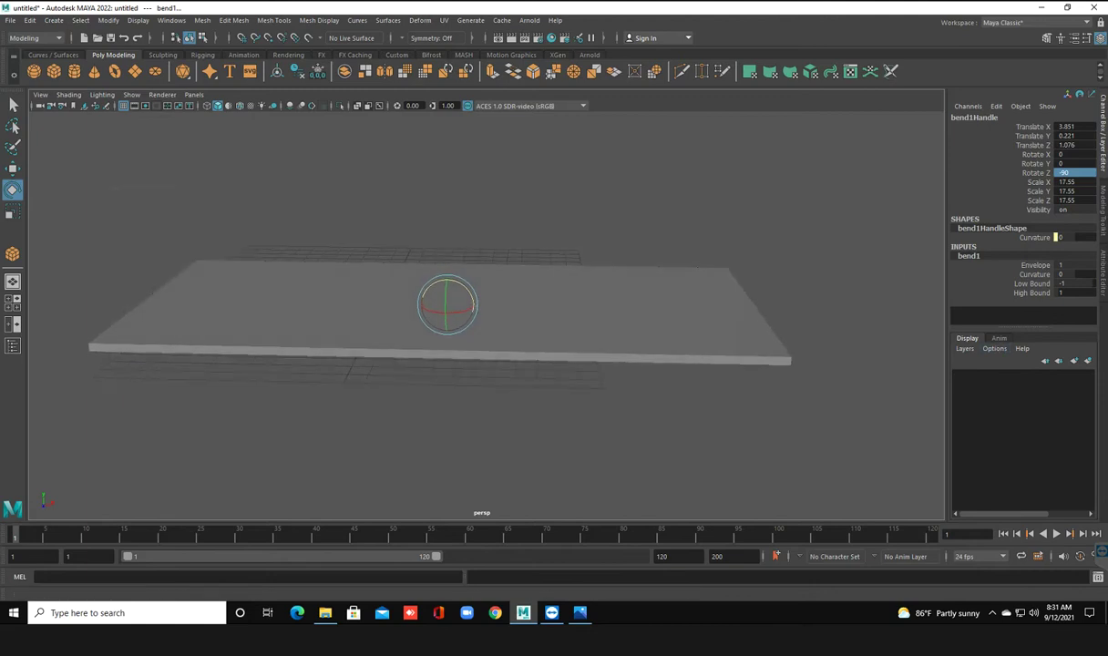
double_click(1066, 273)
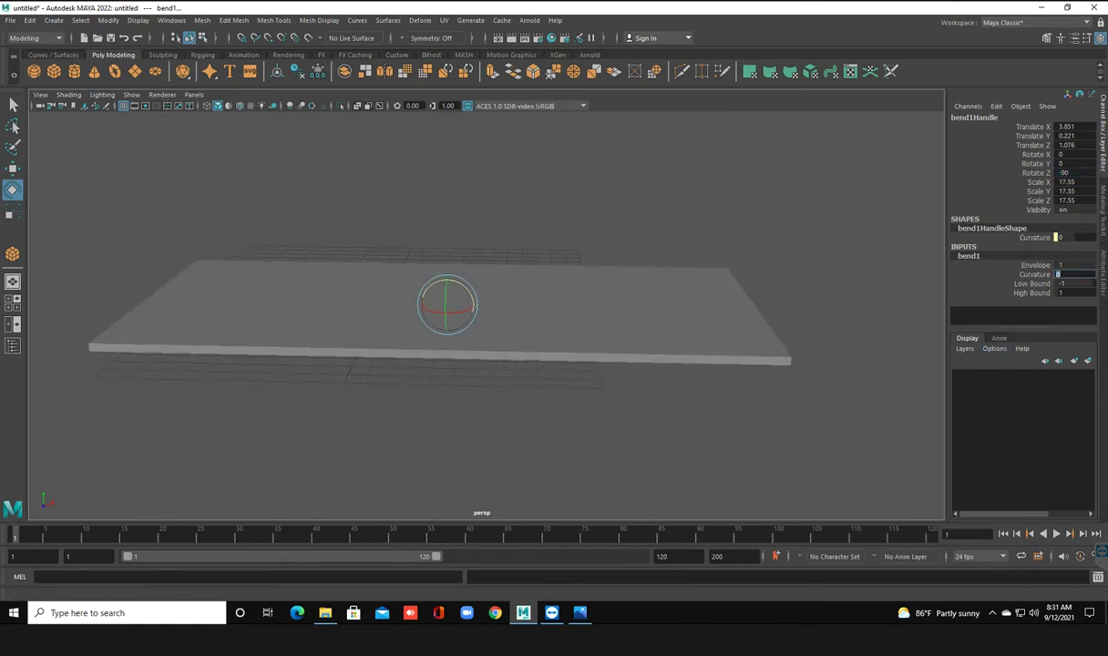
type("20")
key("Return")
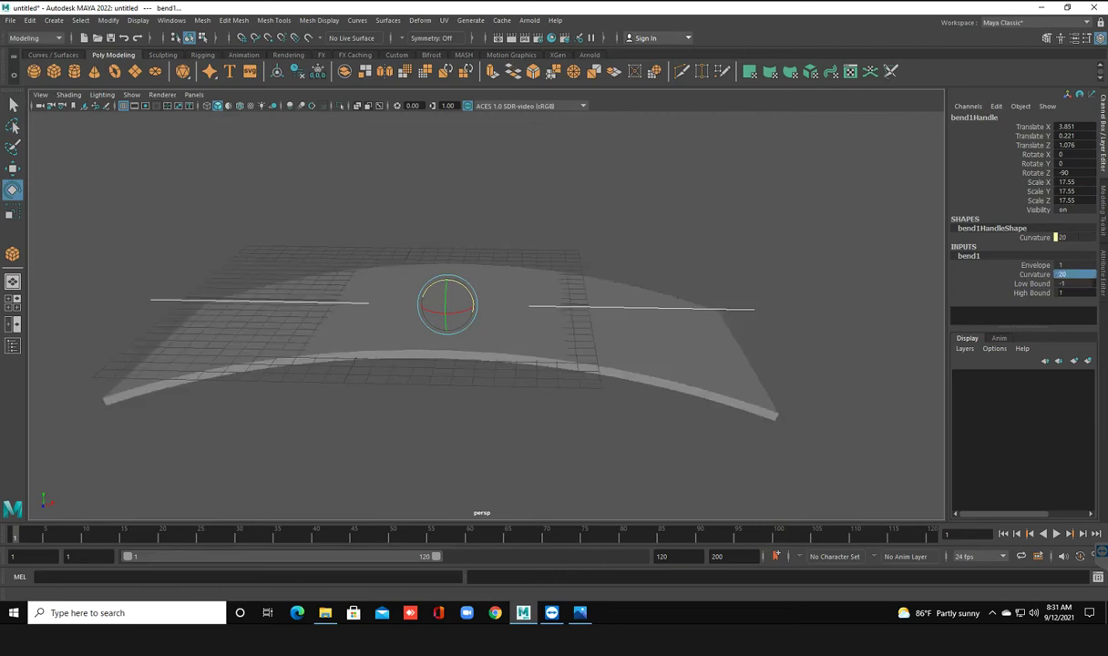
mouse_move(547, 365)
left_mouse_down("alt")
mouse_move(410, 373)
mouse_move(451, 392)
left_mouse_up("alt")
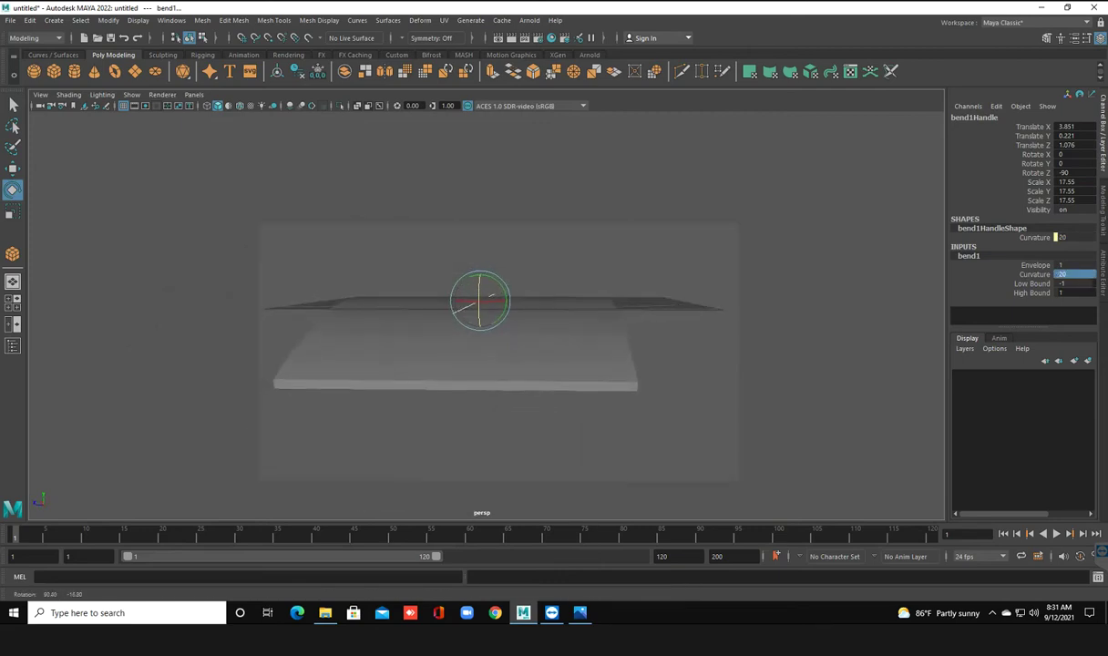
left_click_drag(547, 365, 383, 382, "alt")
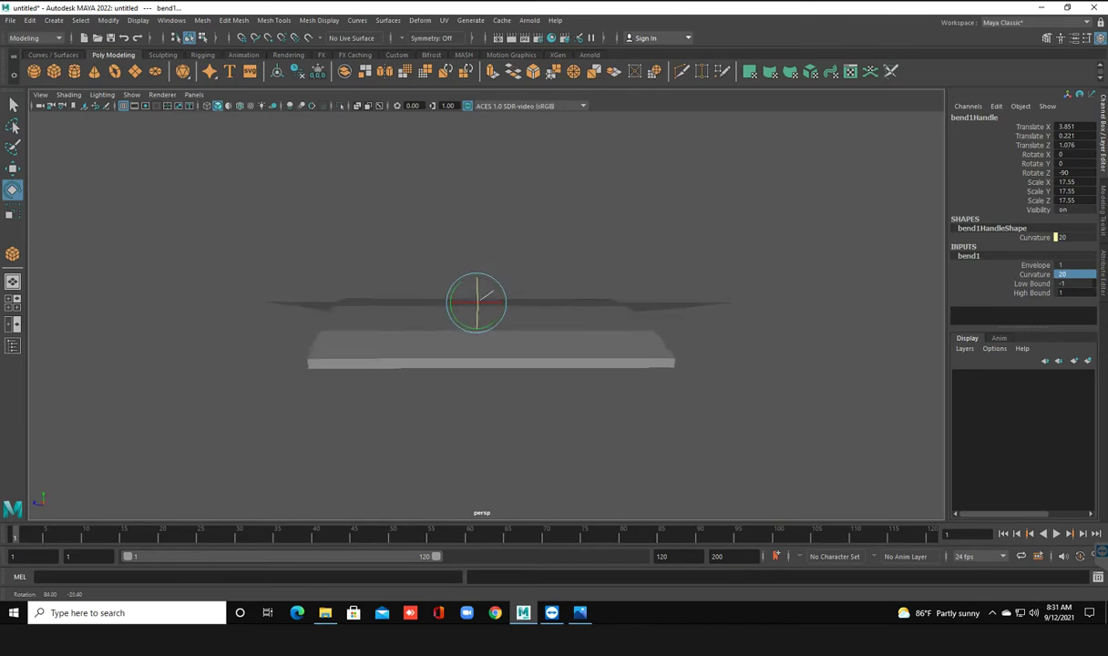
left_click_drag(474, 364, 437, 373, "alt")
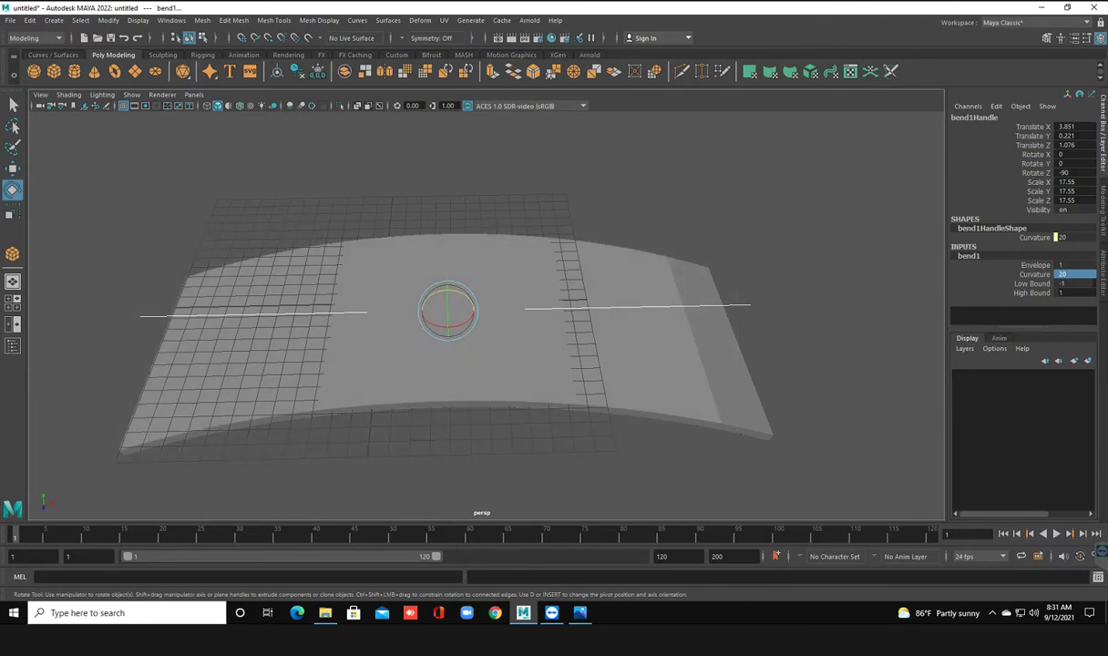
left_click_drag(455, 364, 529, 337, "alt")
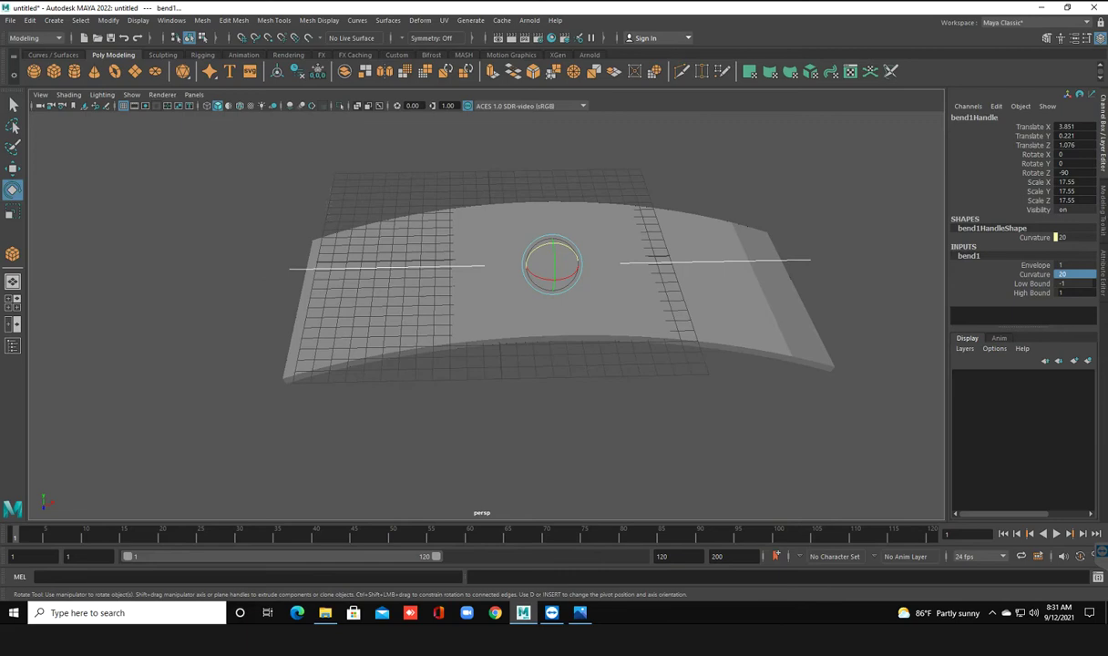
left_click(409, 310)
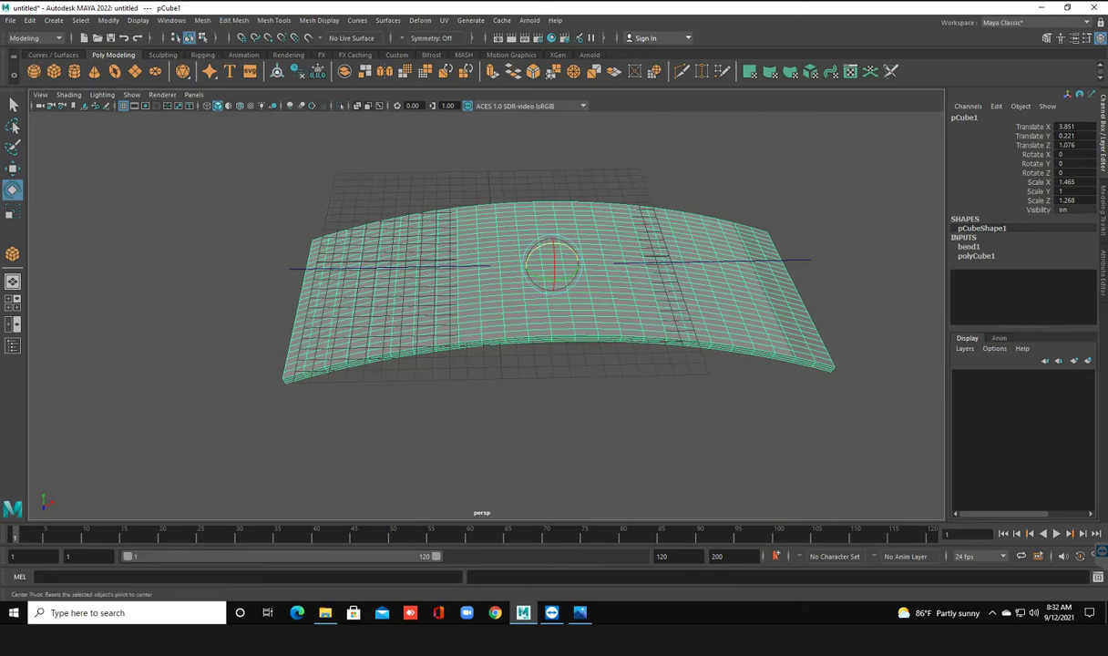
Delete the slab's history, freeze its transformations, and raise it to Translate Y 0.751
left_click(297, 71)
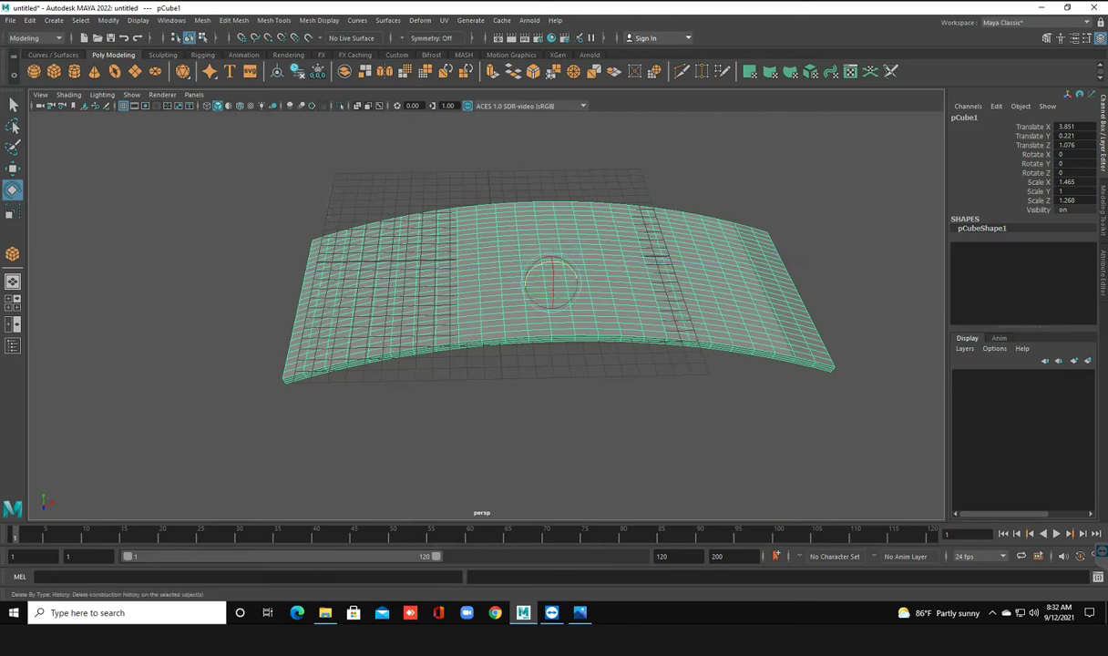
left_click(317, 71)
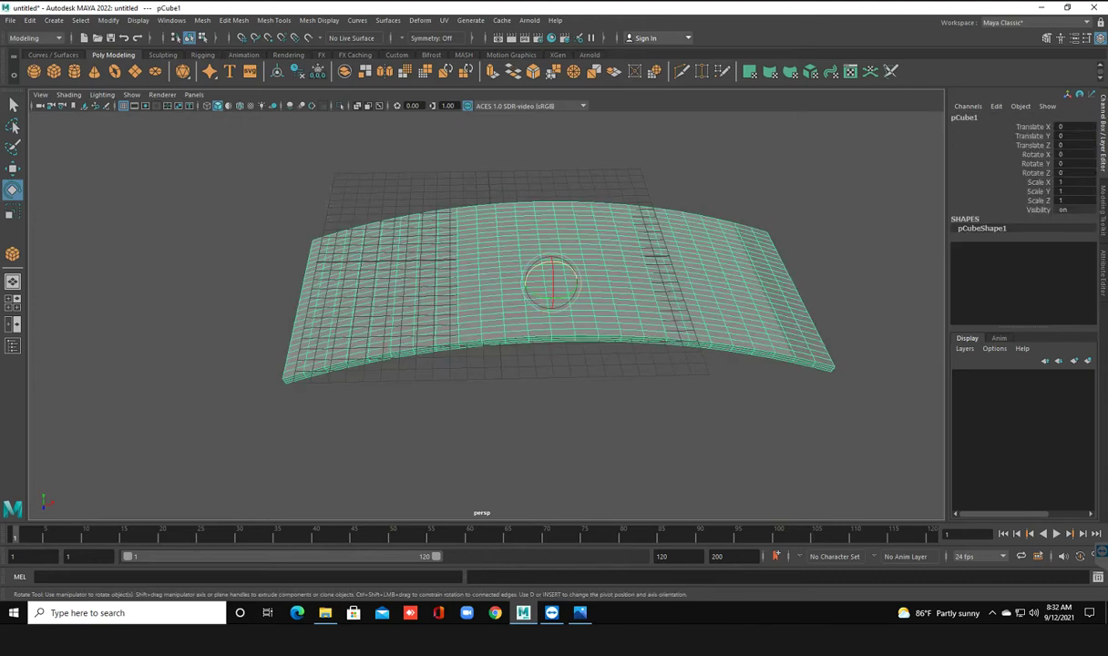
key("w")
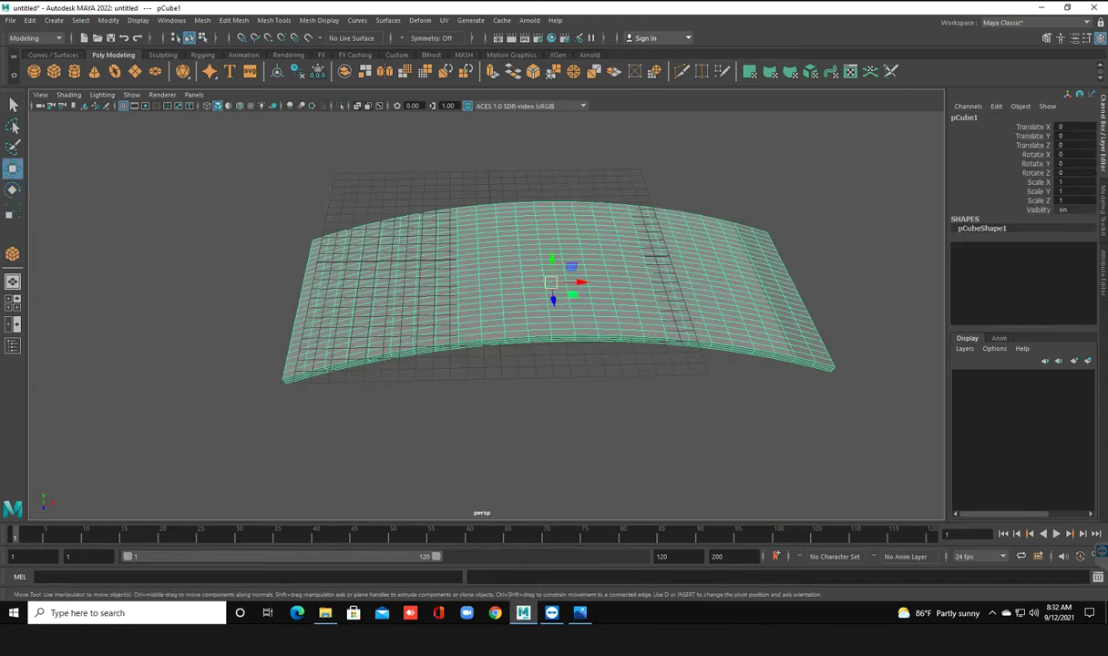
left_click_drag(547, 383, 547, 328, "alt")
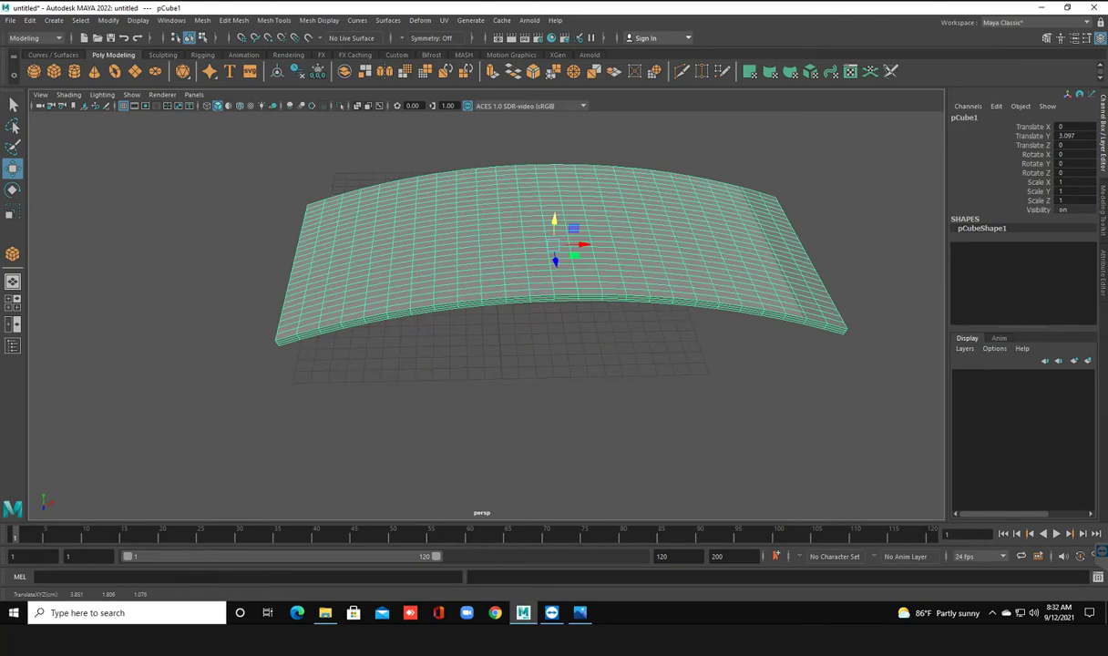
left_click(547, 437)
mouse_move(547, 383)
left_mouse_down("alt")
mouse_move(547, 310)
mouse_move(546, 365)
left_mouse_up("alt")
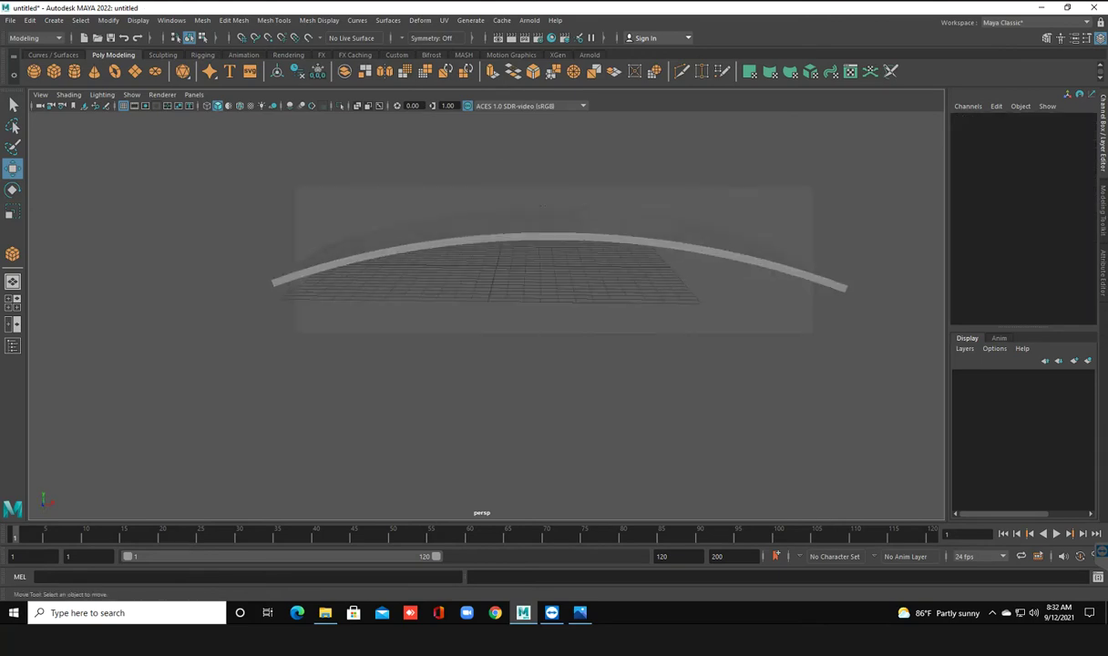
left_click(546, 239)
left_click_drag(553, 212, 543, 153)
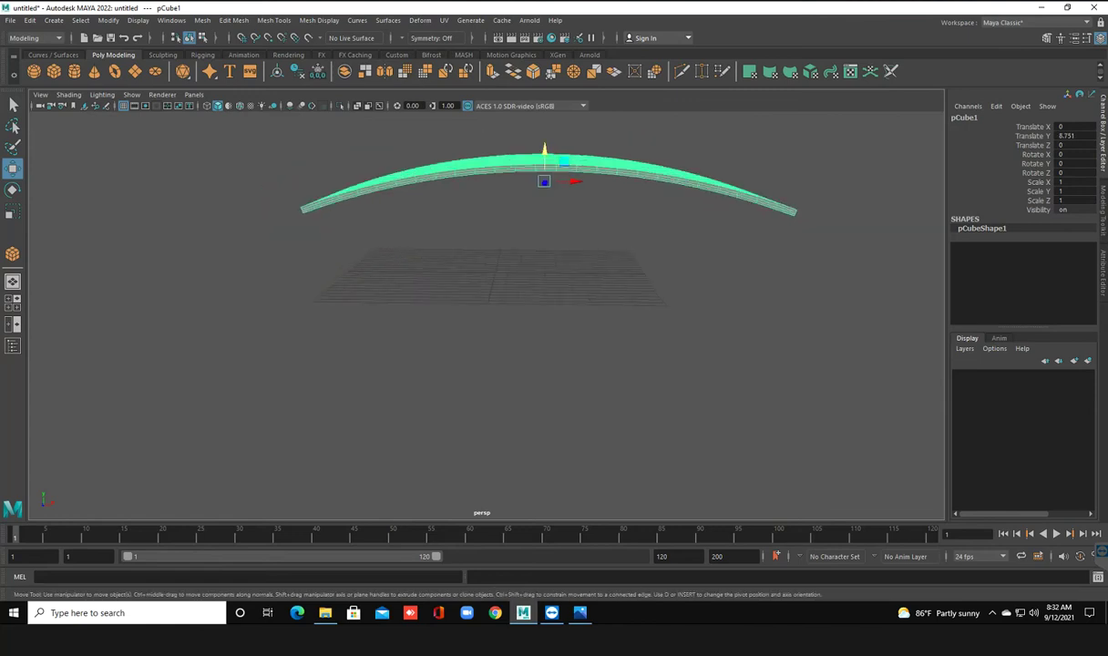
Review the curved slab from several angles, reselecting it
left_click_drag(547, 274, 547, 346, "alt")
scroll(492, 319, "up", 3)
mouse_move(492, 318)
middle_mouse_down("alt")
mouse_move(566, 265)
mouse_move(585, 237)
mouse_move(535, 241)
middle_mouse_up("alt")
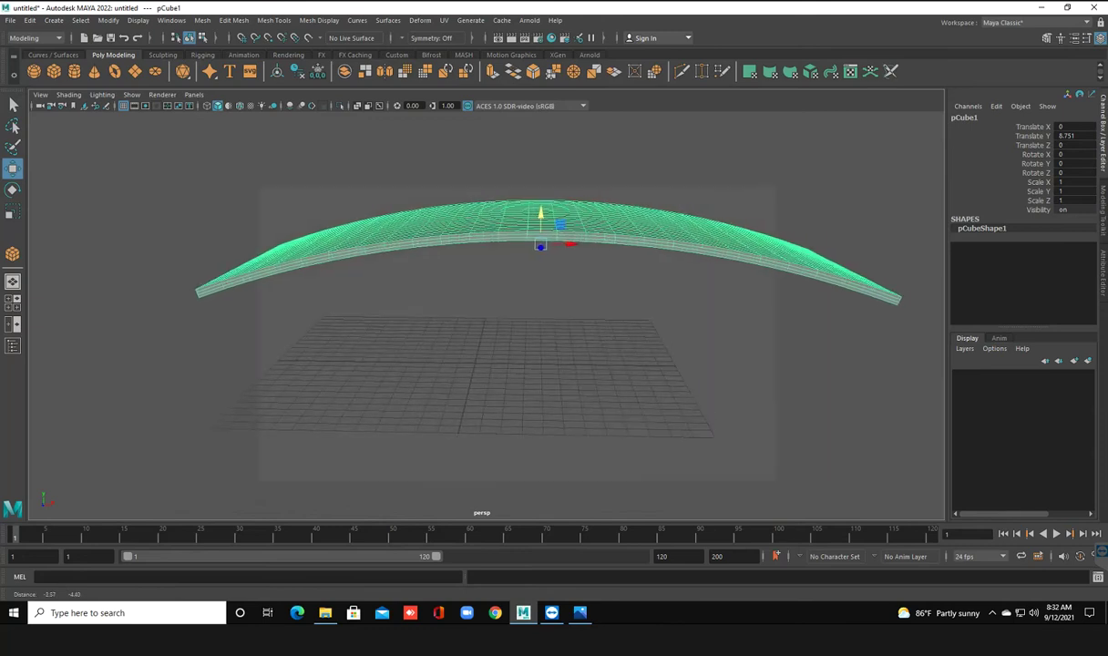
scroll(529, 265, "down", 2)
key("Escape")
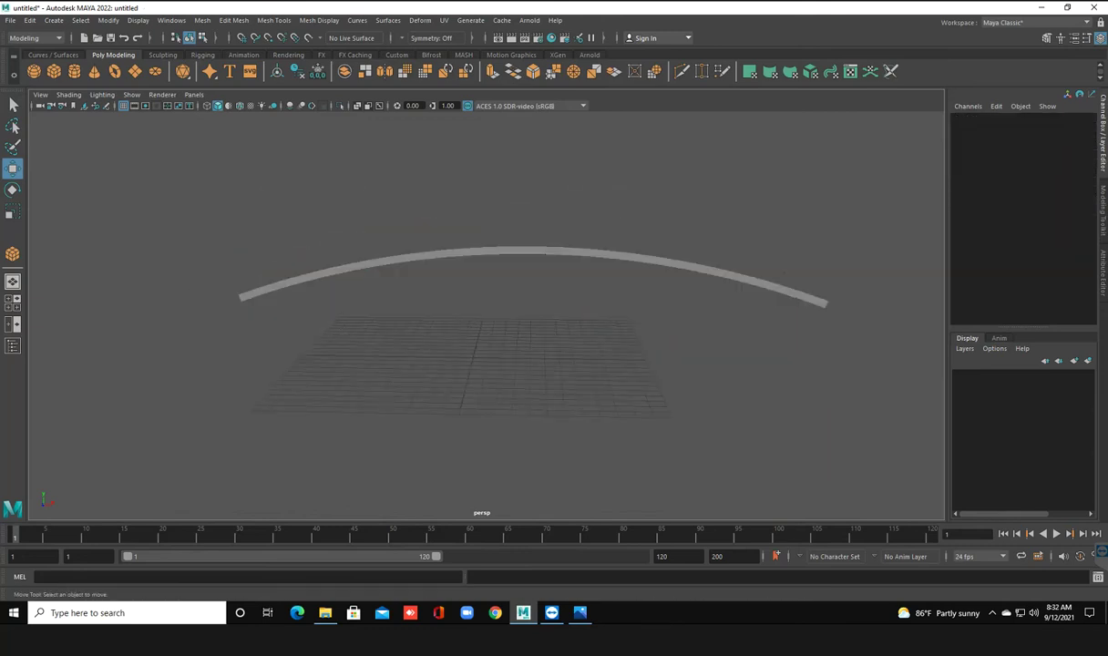
left_click(528, 250)
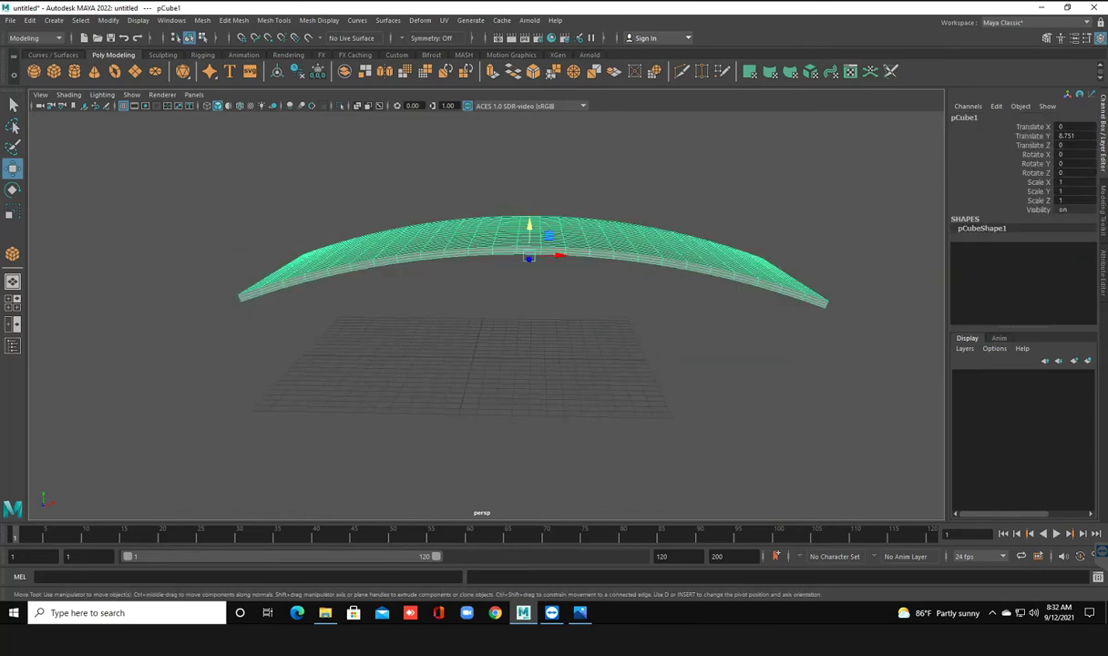
left_click_drag(546, 274, 319, 291, "alt")
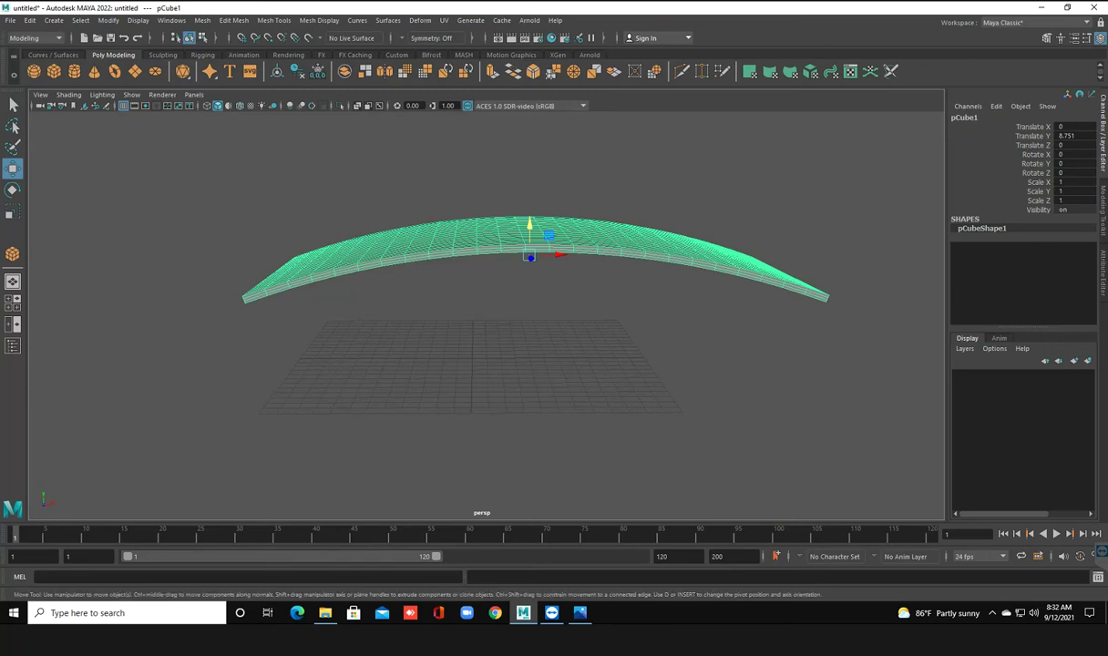
left_click(529, 216)
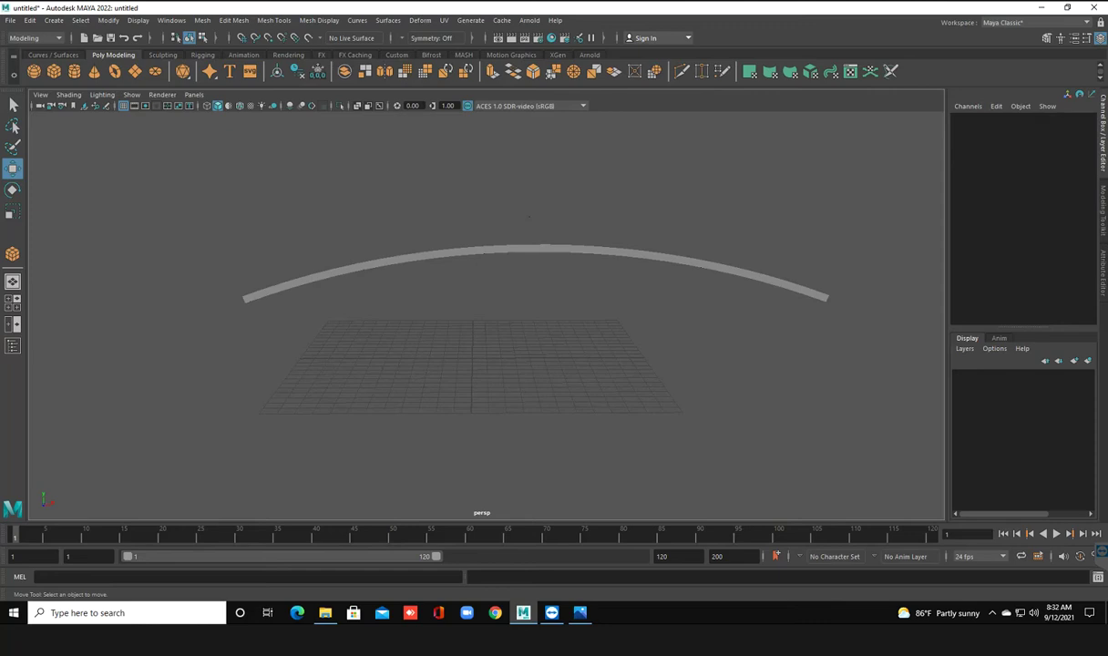
left_click(530, 251)
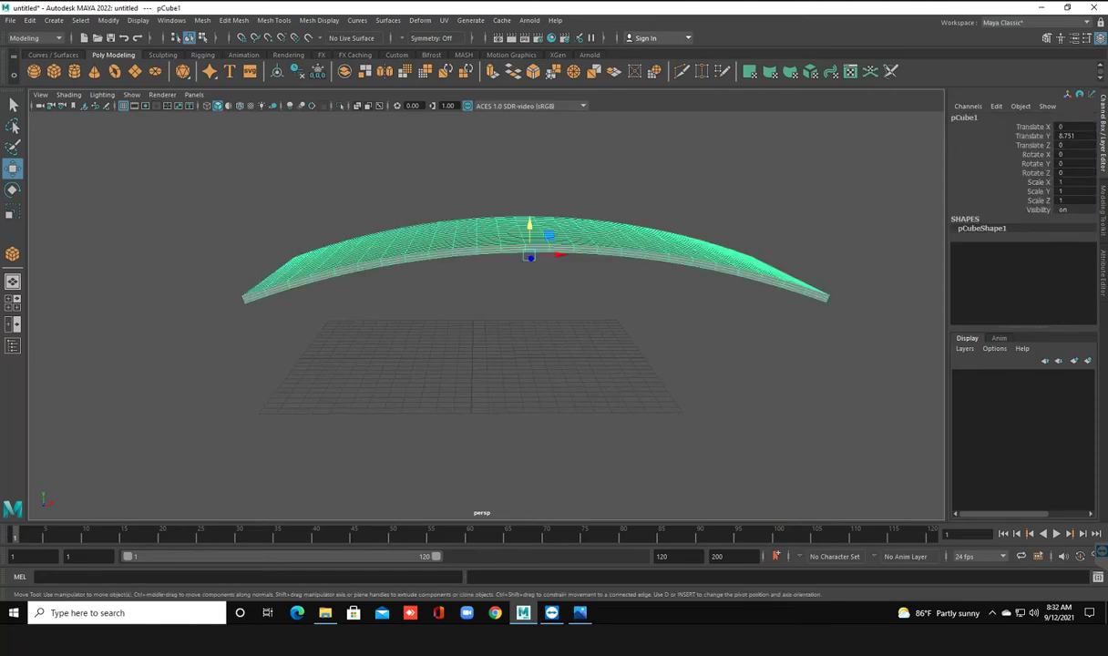
left_click(529, 216)
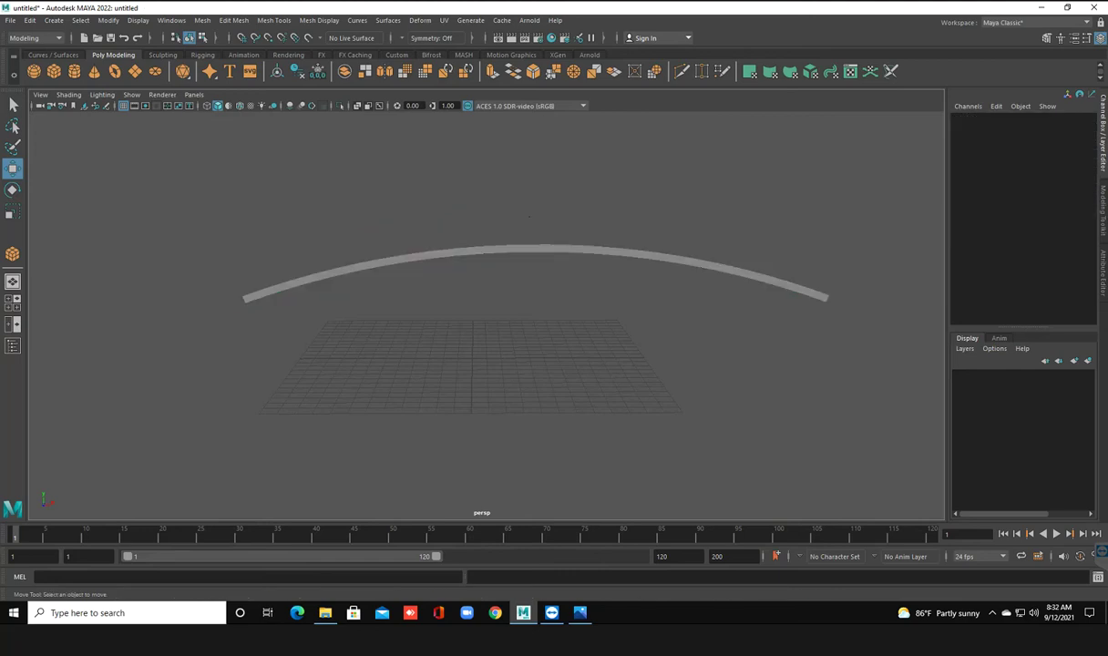
left_click(530, 251)
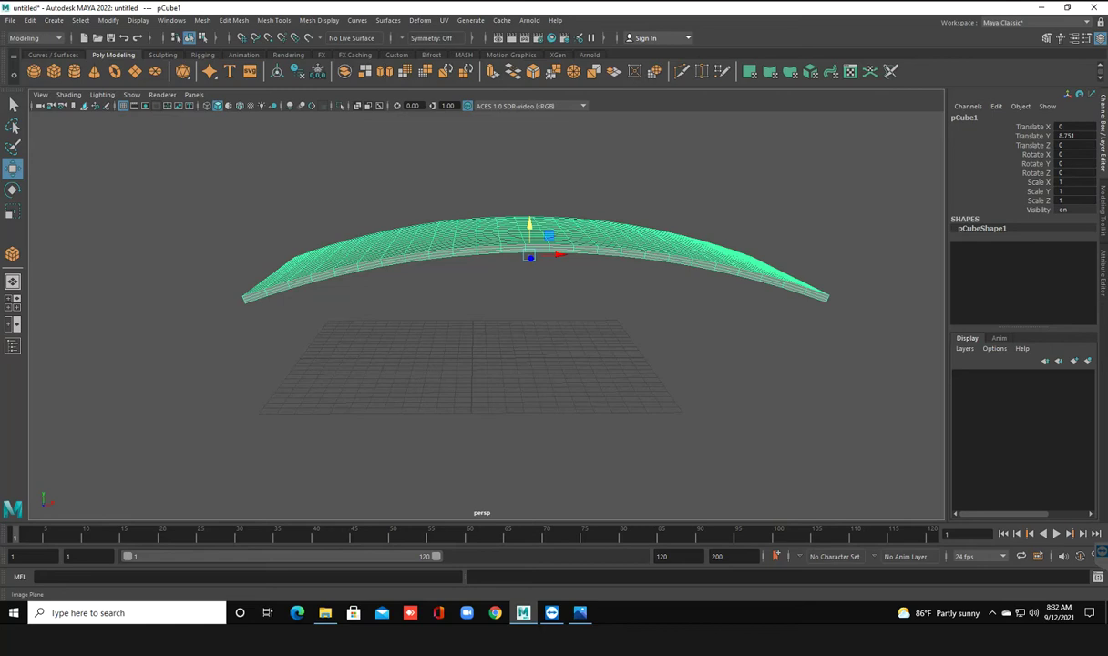
left_click(73, 106)
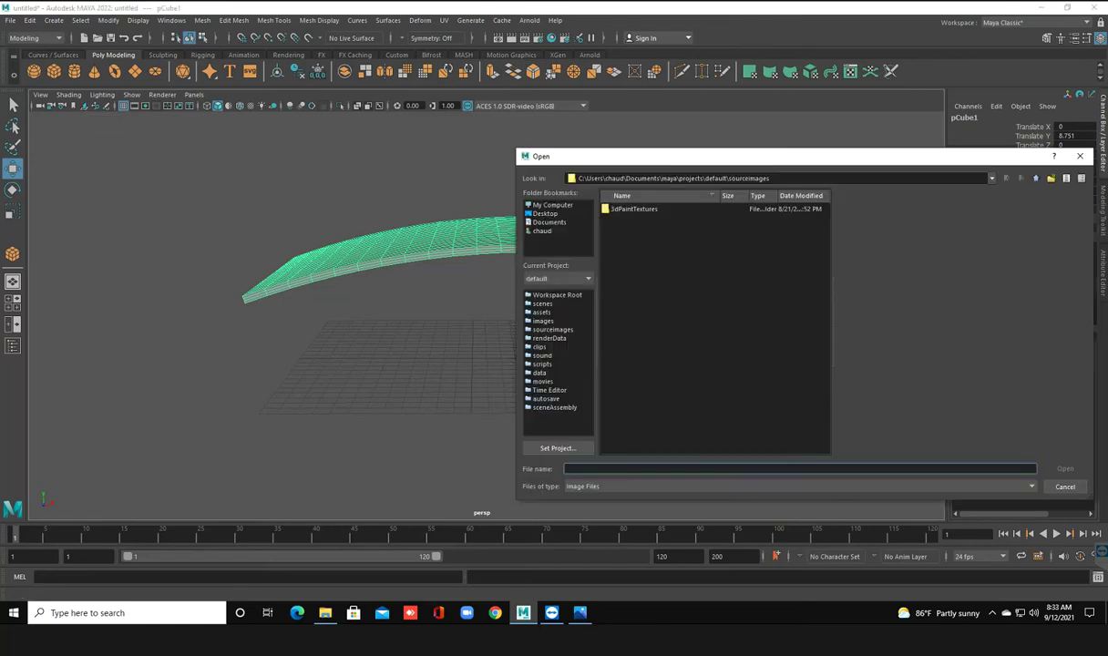
Load 2021-09-12_8-03-02.png from B:\image file as the perspective image plane
left_click(552, 205)
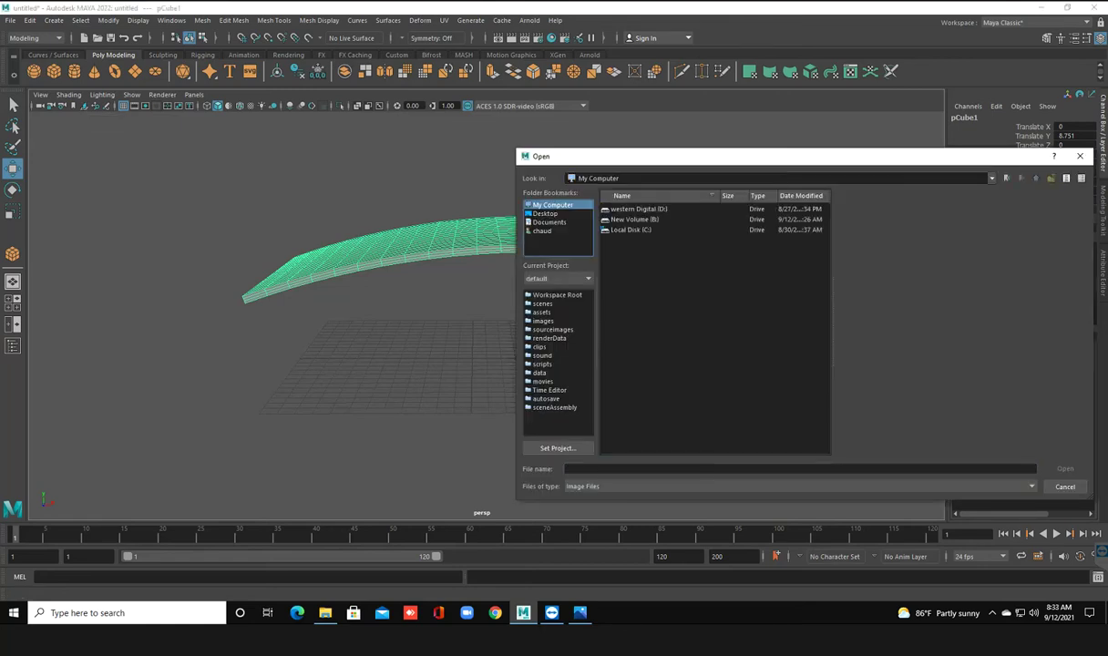
double_click(634, 220)
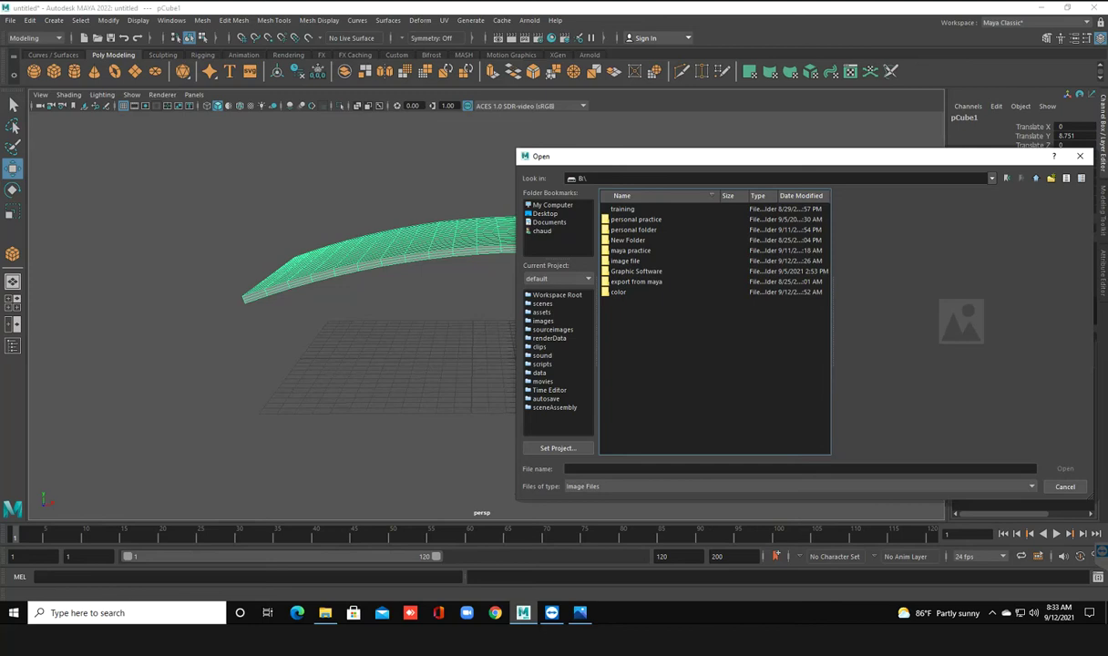
double_click(625, 261)
left_click(645, 209)
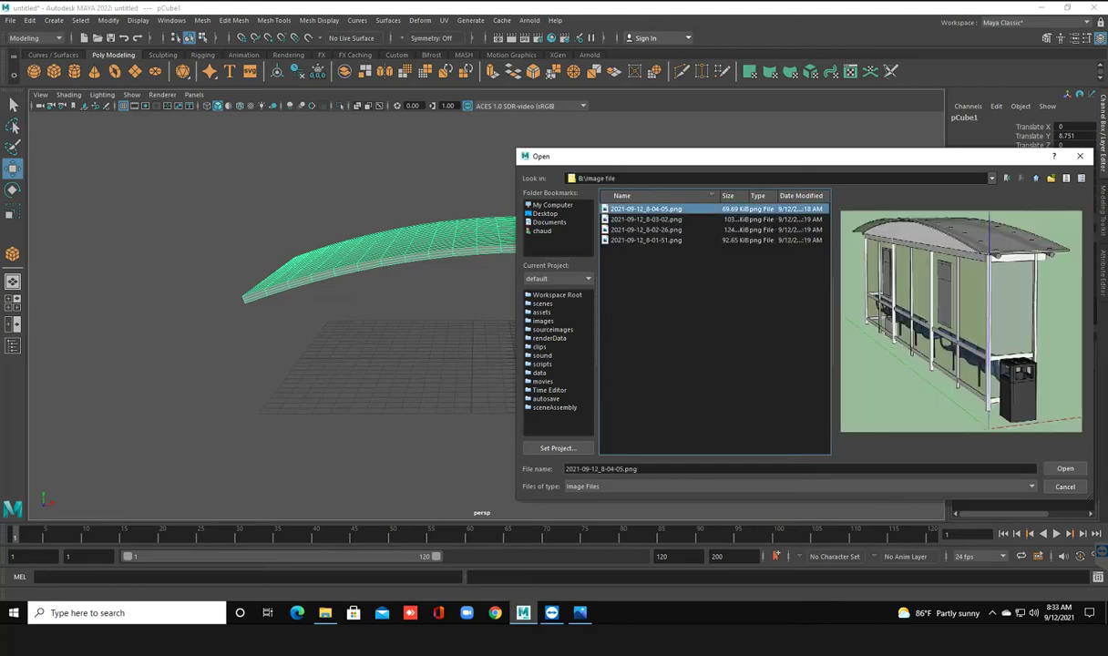
left_click(645, 220)
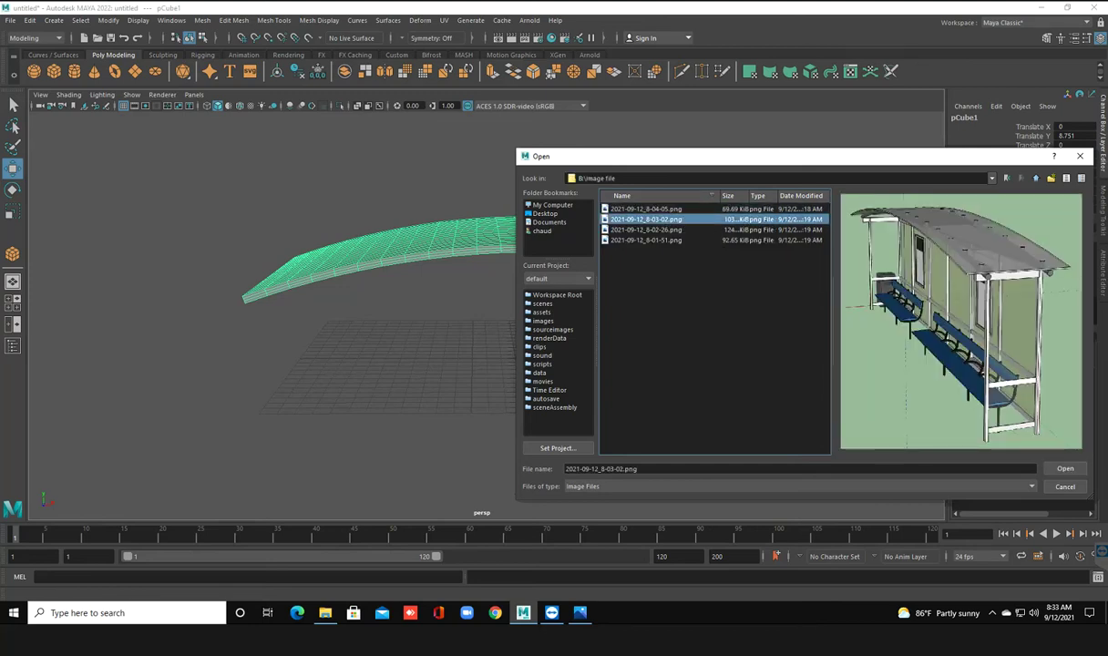
left_click(645, 230)
left_click(645, 220)
left_click(1065, 468)
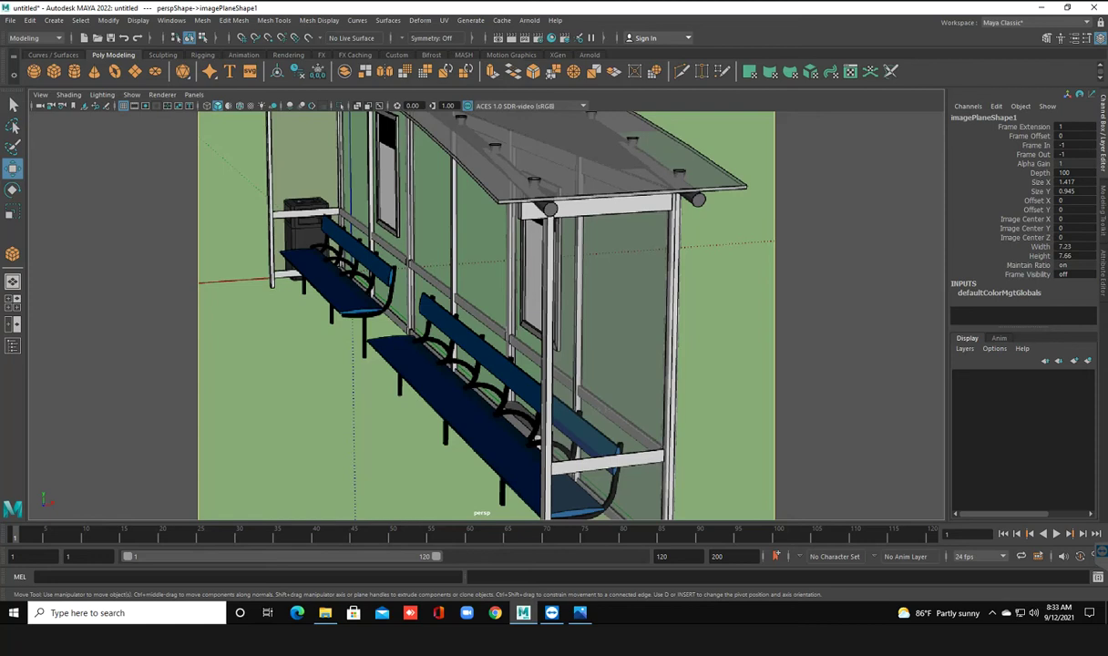
Inspect the reference image in the four-view layout and a zoomed-out front view
key("space")
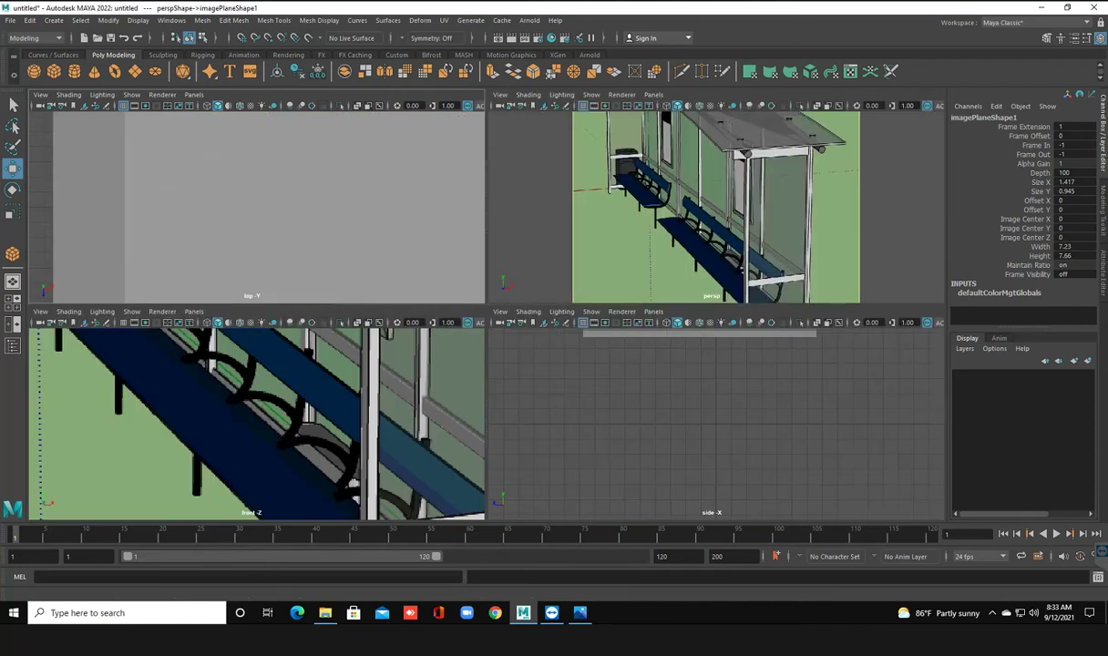
key("space")
scroll(485, 310, "down", 3)
scroll(486, 309, "down", 3)
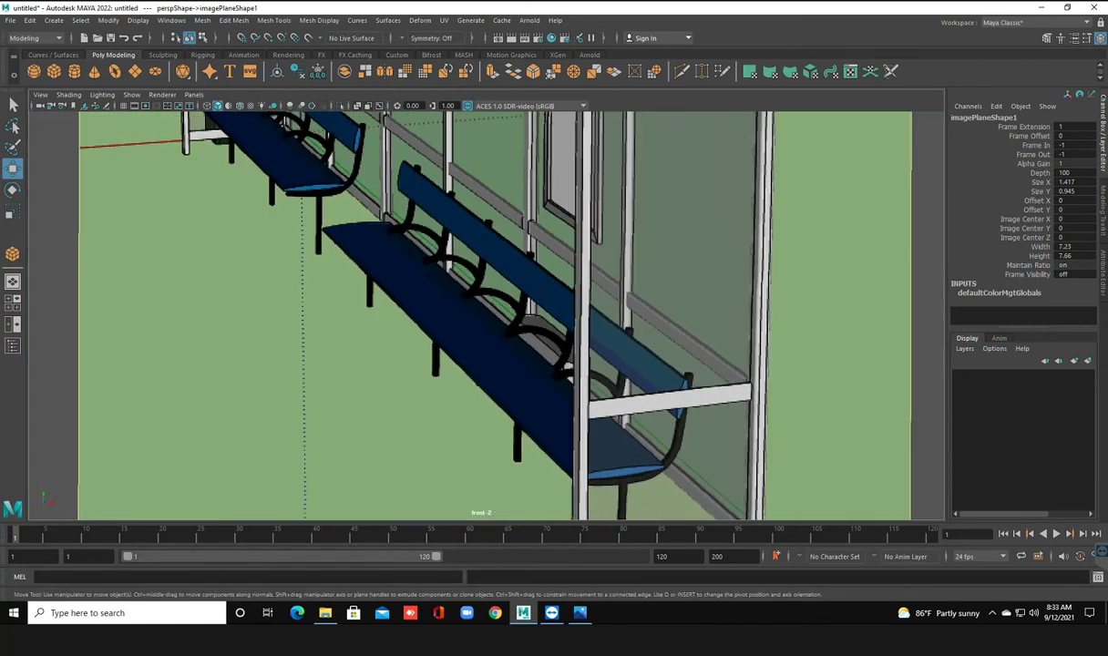
scroll(485, 309, "down", 3)
scroll(486, 310, "down", 3)
scroll(489, 282, "down", 3)
scroll(487, 293, "down", 3)
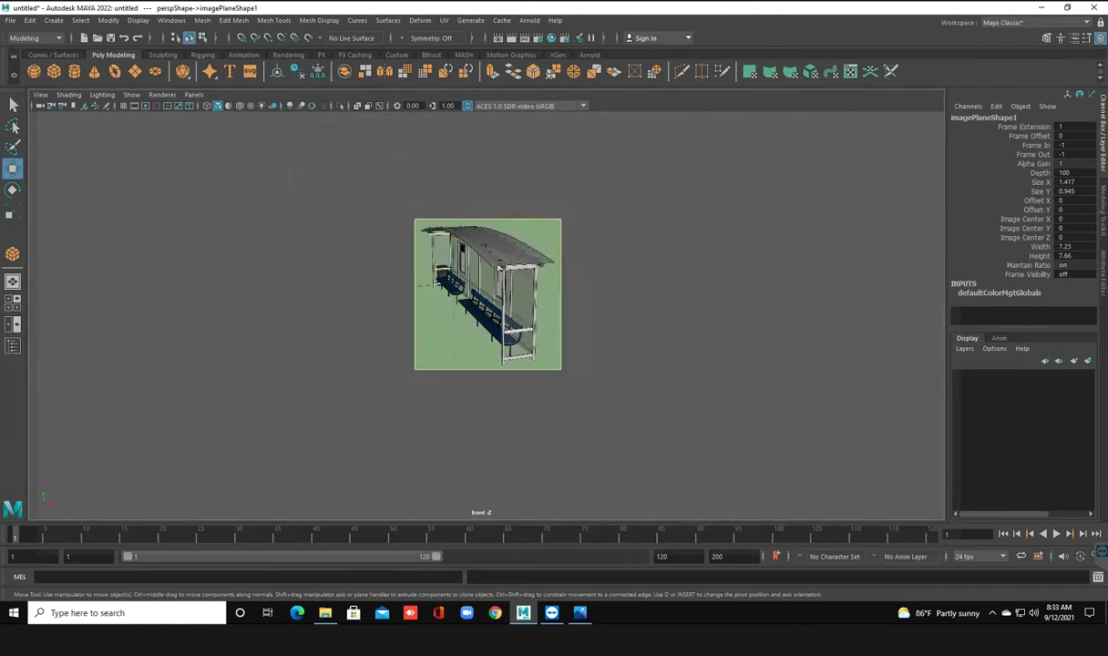
scroll(486, 315, "down", 1)
scroll(486, 315, "down", 1)
scroll(487, 315, "down", 3)
scroll(487, 315, "down", 1)
scroll(486, 316, "up", 2)
key("space")
key("space")
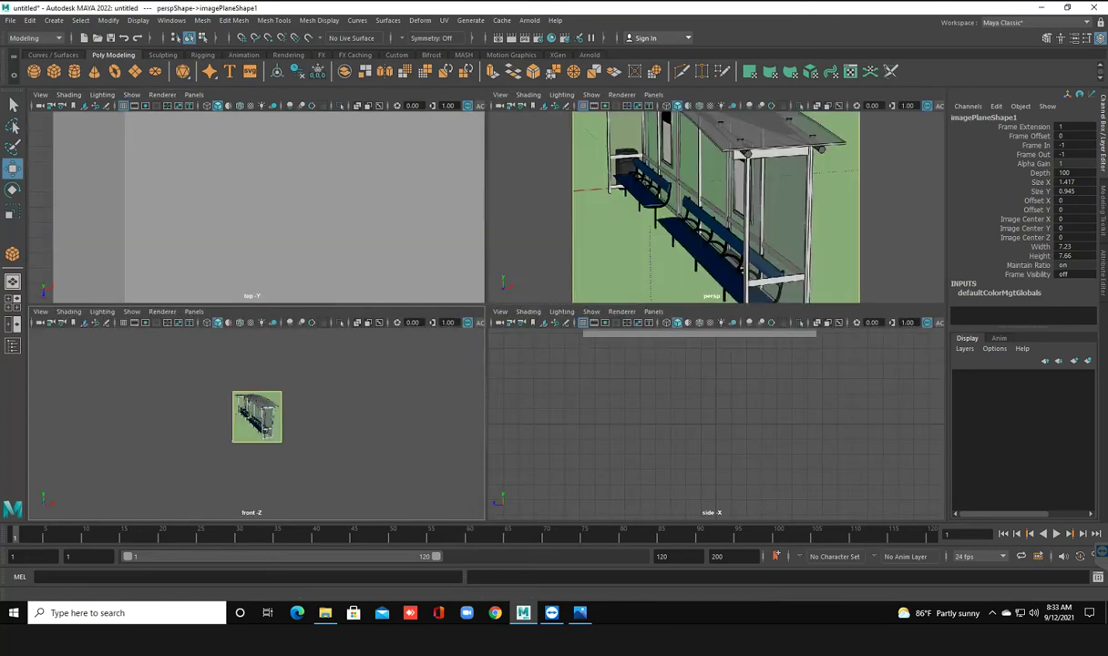
key("space")
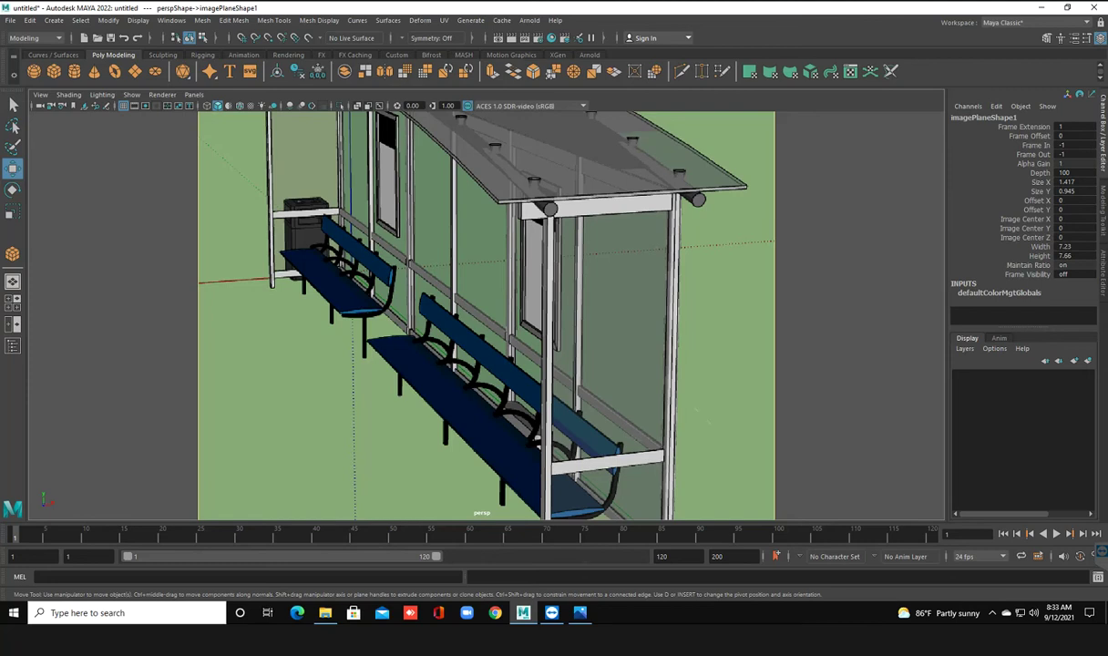
Recheck the arc in the front view, then delete the image plane in perspective
key("space")
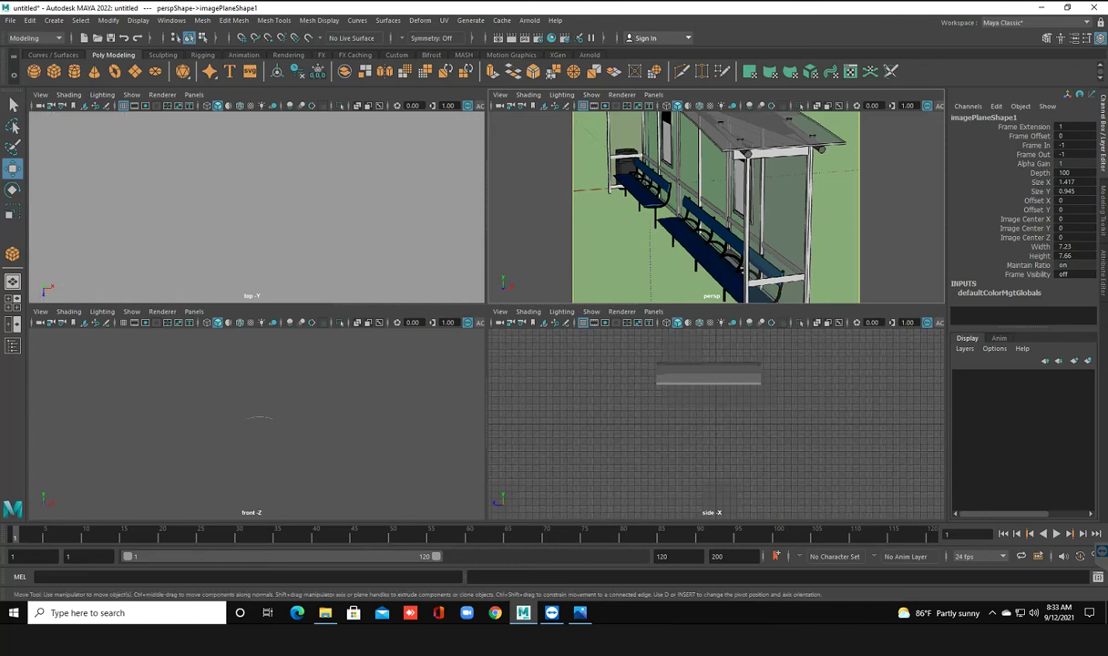
scroll(273, 209, "down", 3)
scroll(288, 216, "up", 2)
scroll(289, 216, "down", 2)
key("space")
scroll(485, 318, "up", 1)
scroll(486, 318, "up", 1)
scroll(485, 318, "up", 1)
scroll(485, 318, "up", 2)
scroll(499, 291, "down", 1)
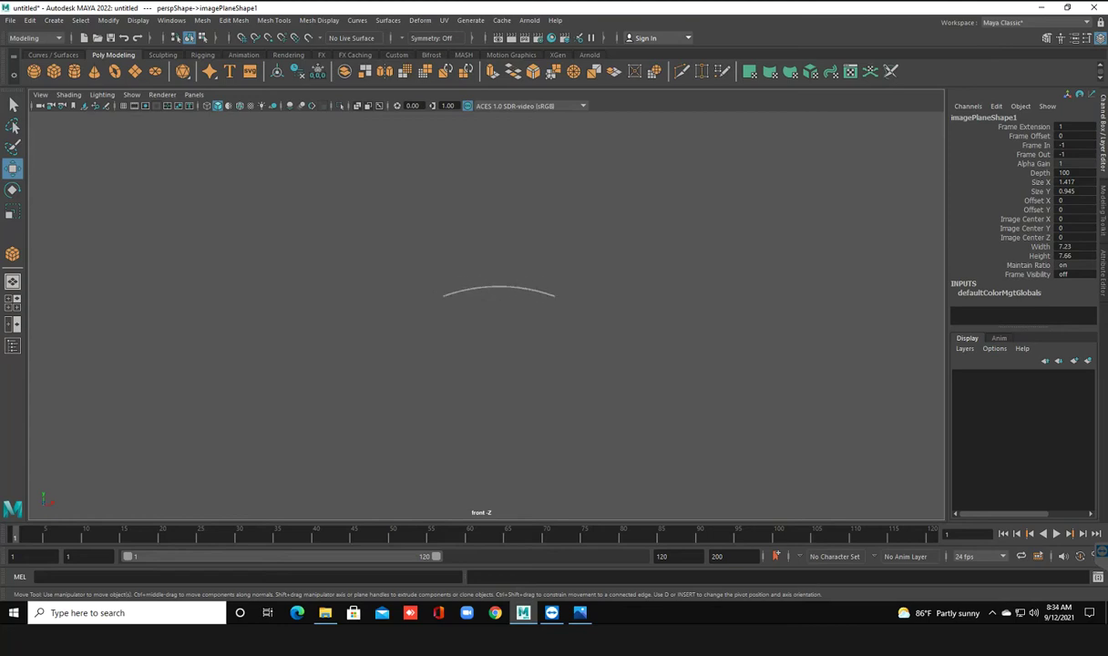
key("space")
key("space")
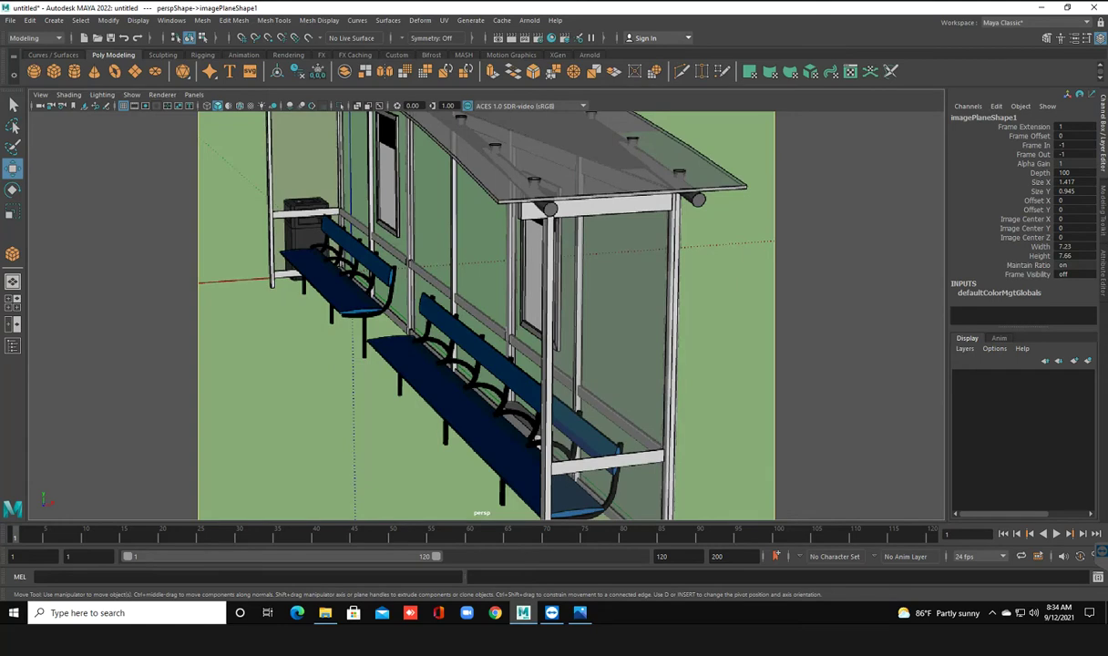
key("Delete")
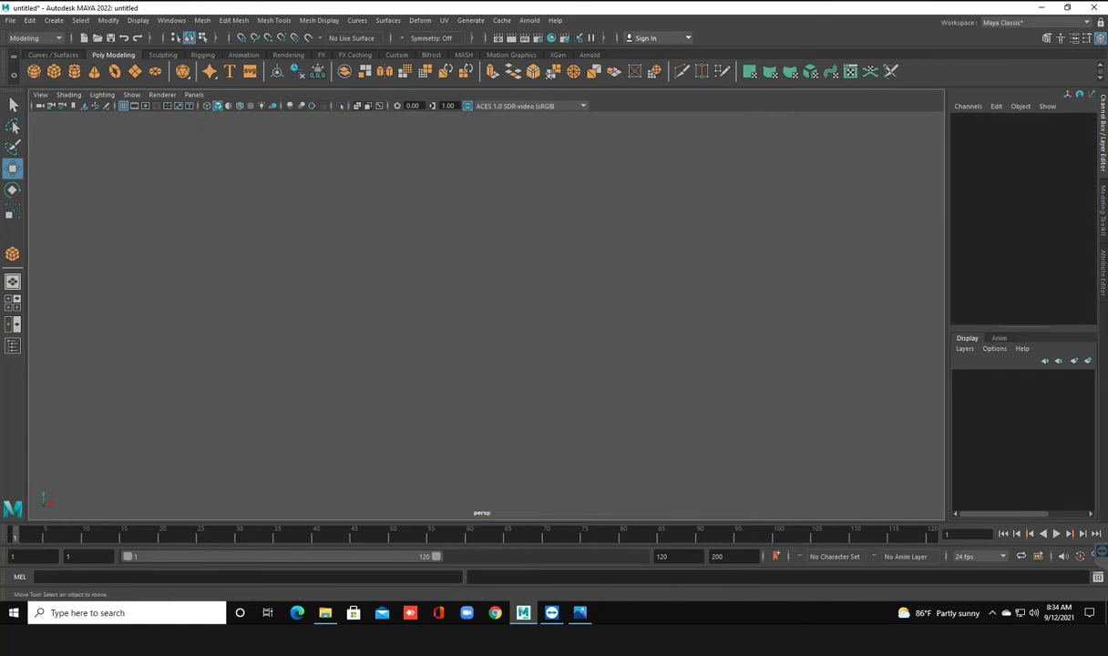
Load 2021-09-12_8-02-26.png from B:\image file as the new reference image plane
left_click(80, 105)
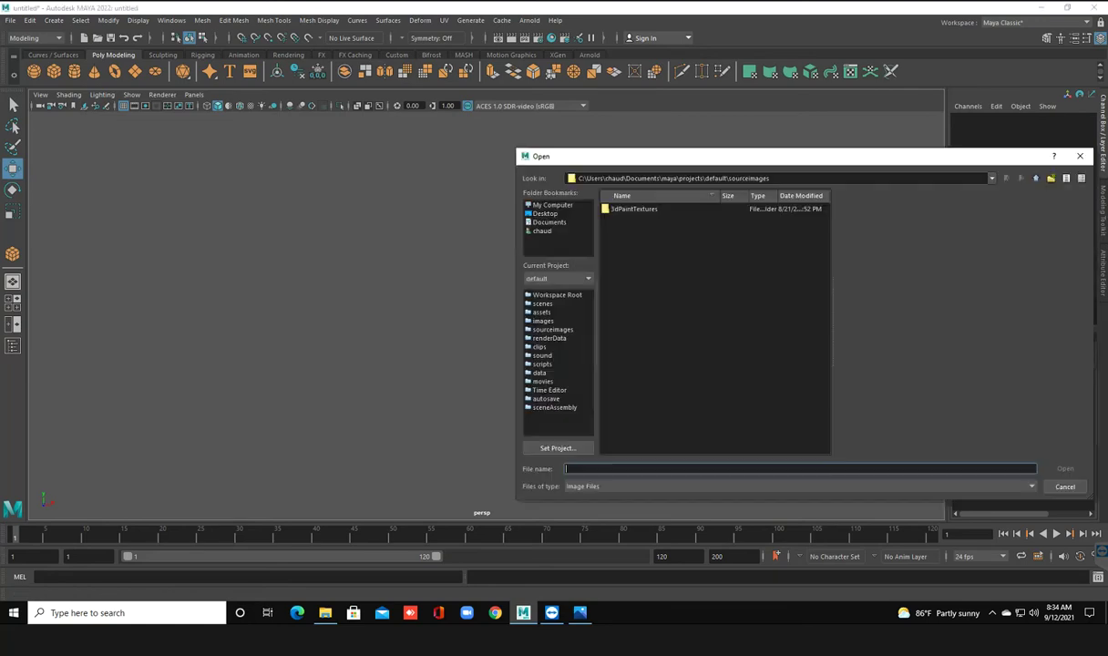
left_click(552, 204)
double_click(633, 219)
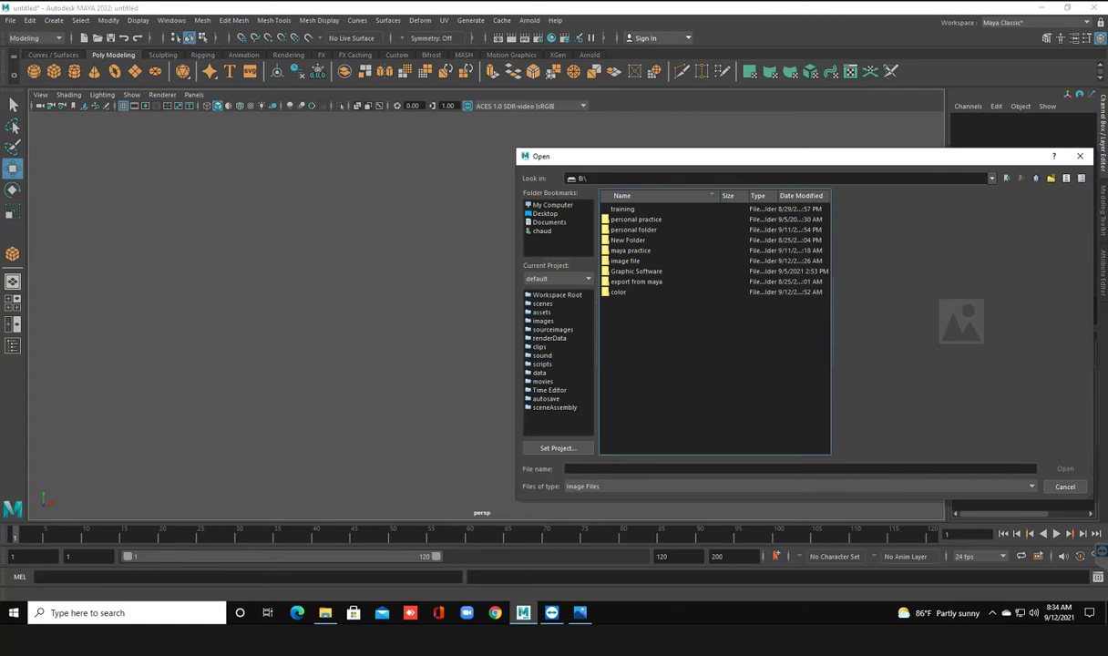
double_click(624, 261)
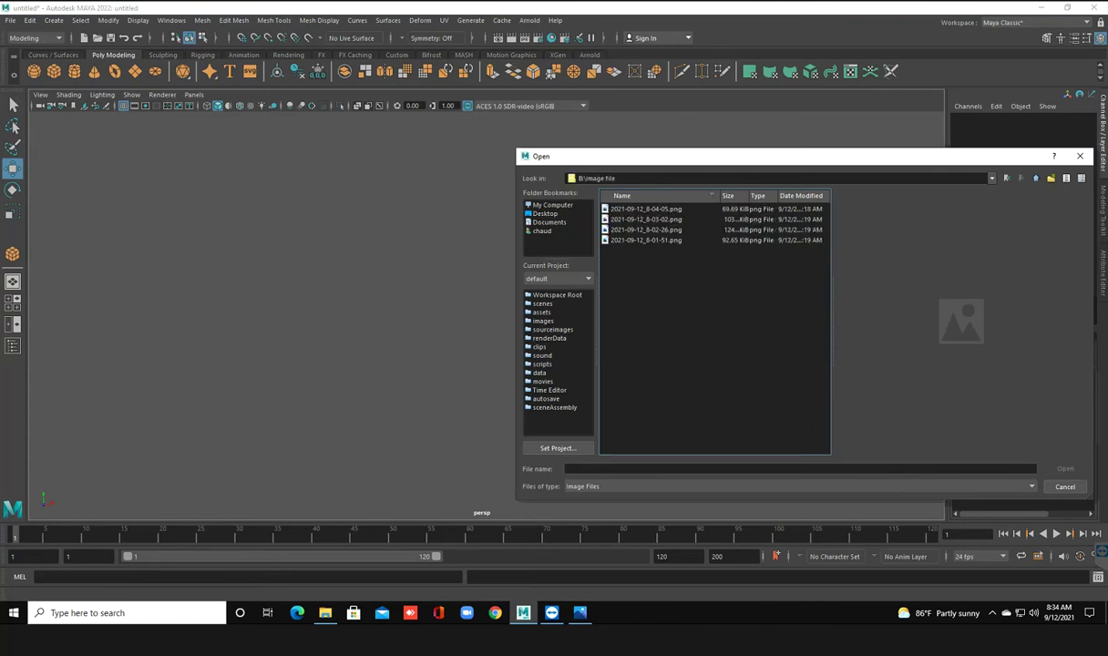
left_click(645, 229)
left_click(645, 220)
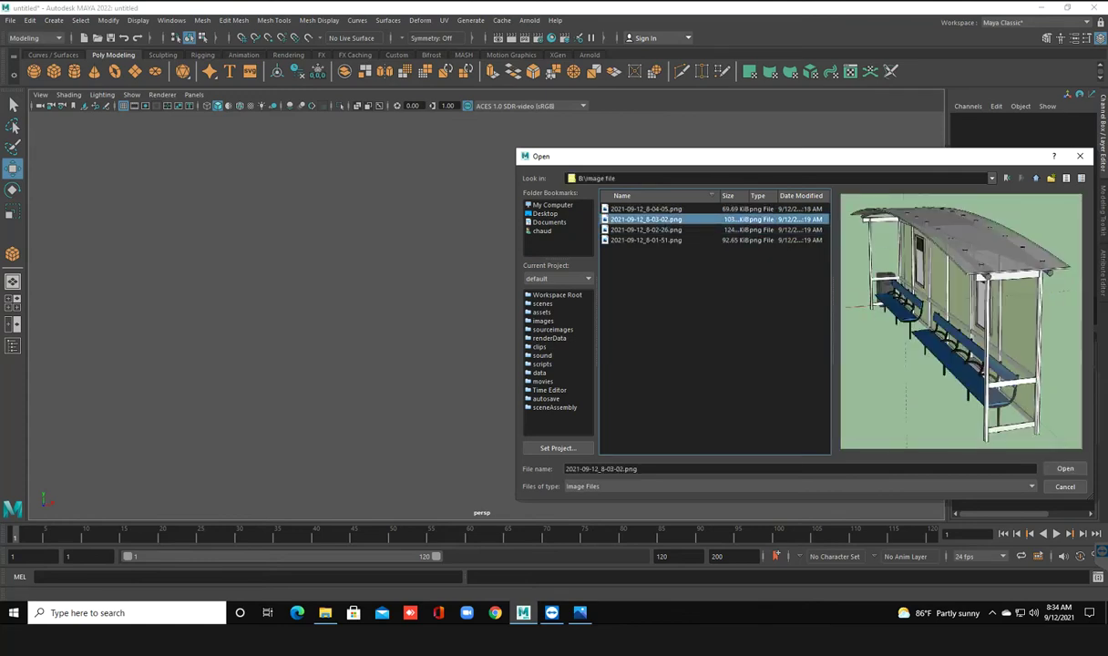
left_click(645, 230)
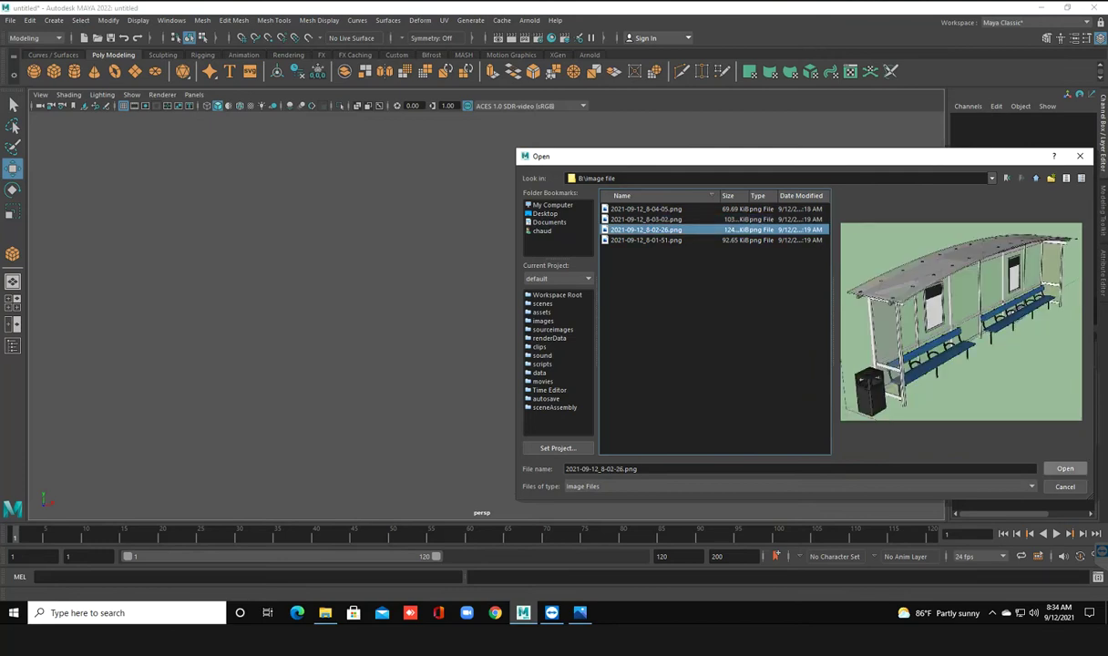
left_click(1065, 468)
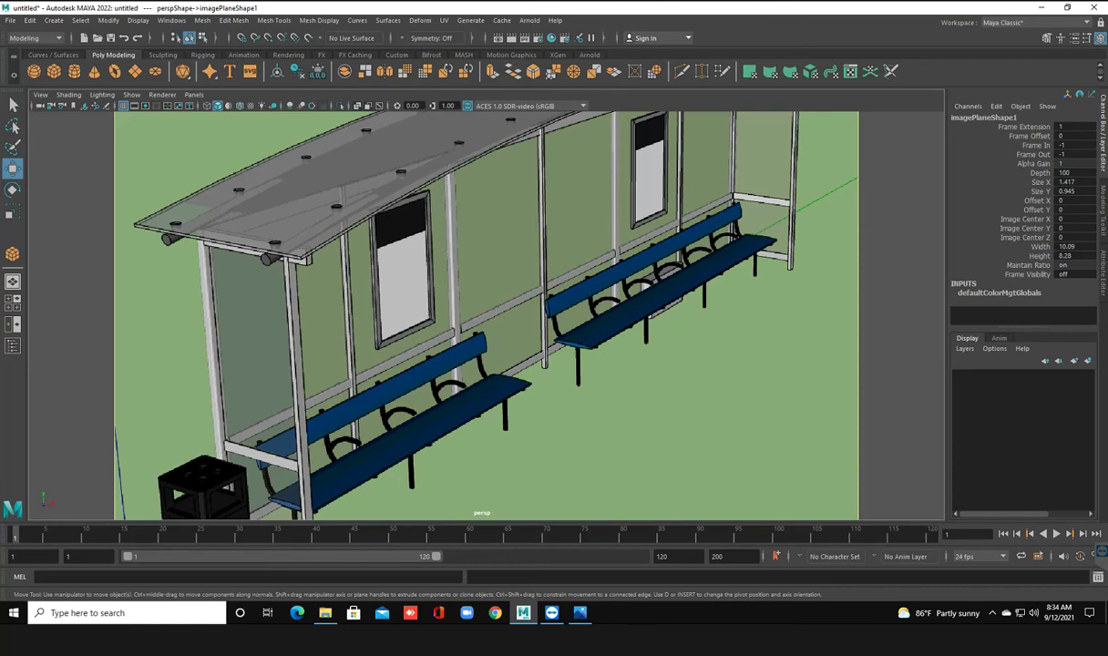
key("space")
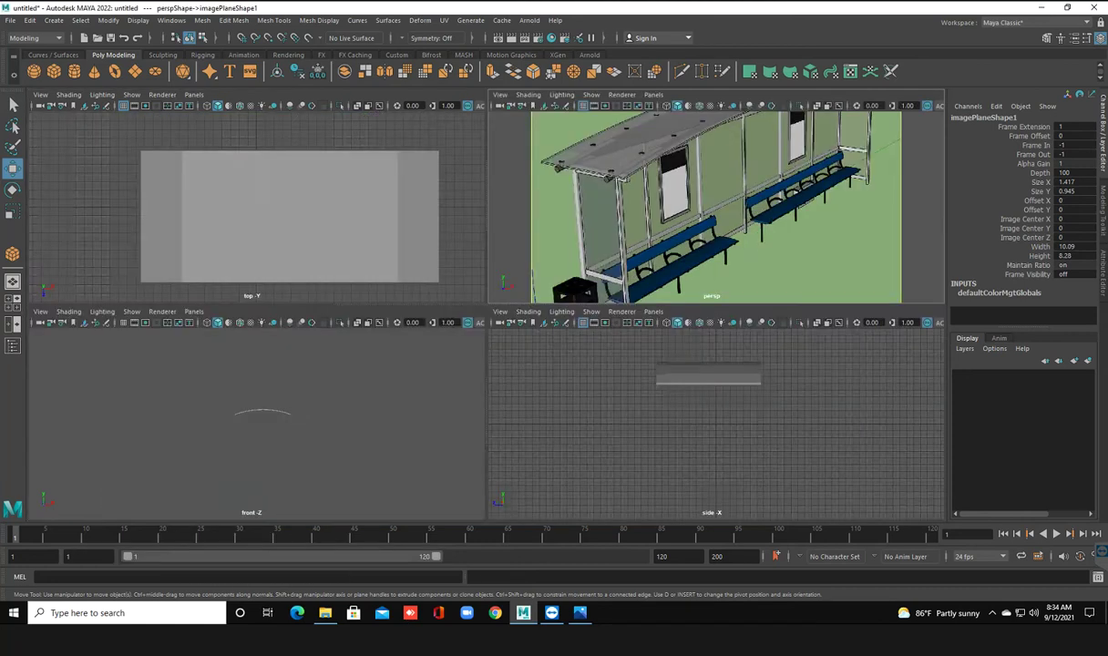
scroll(256, 207, "down", 5)
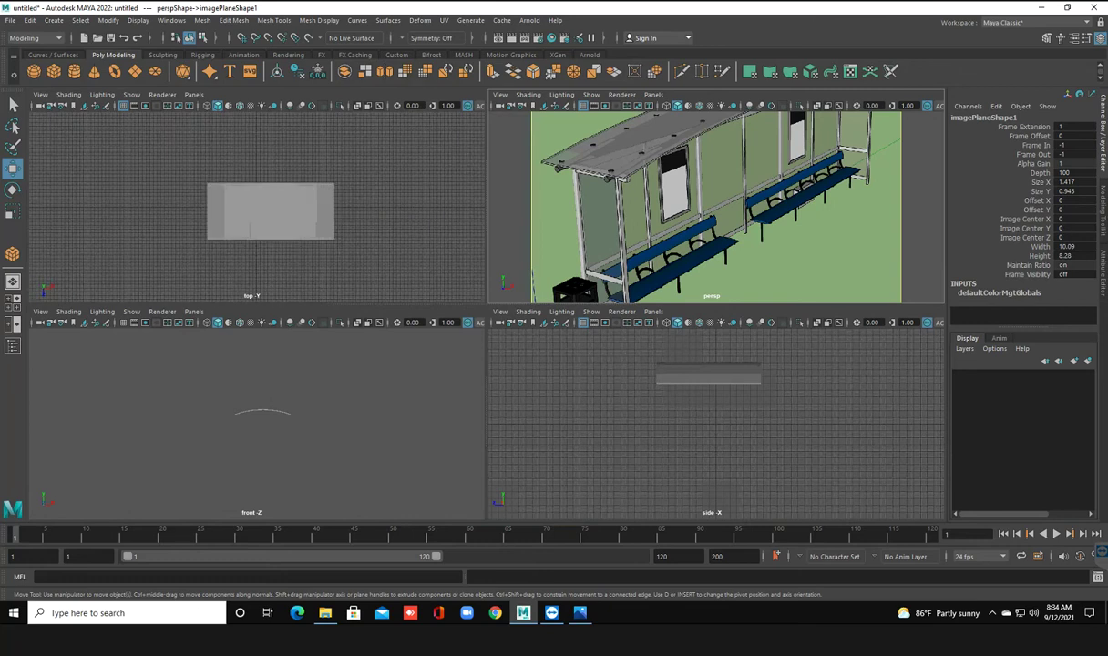
key("space")
scroll(480, 330, "up", 1)
scroll(480, 330, "up", 3)
scroll(483, 323, "up", 3)
scroll(483, 323, "down", 3)
scroll(483, 323, "up", 3)
scroll(483, 323, "down", 2)
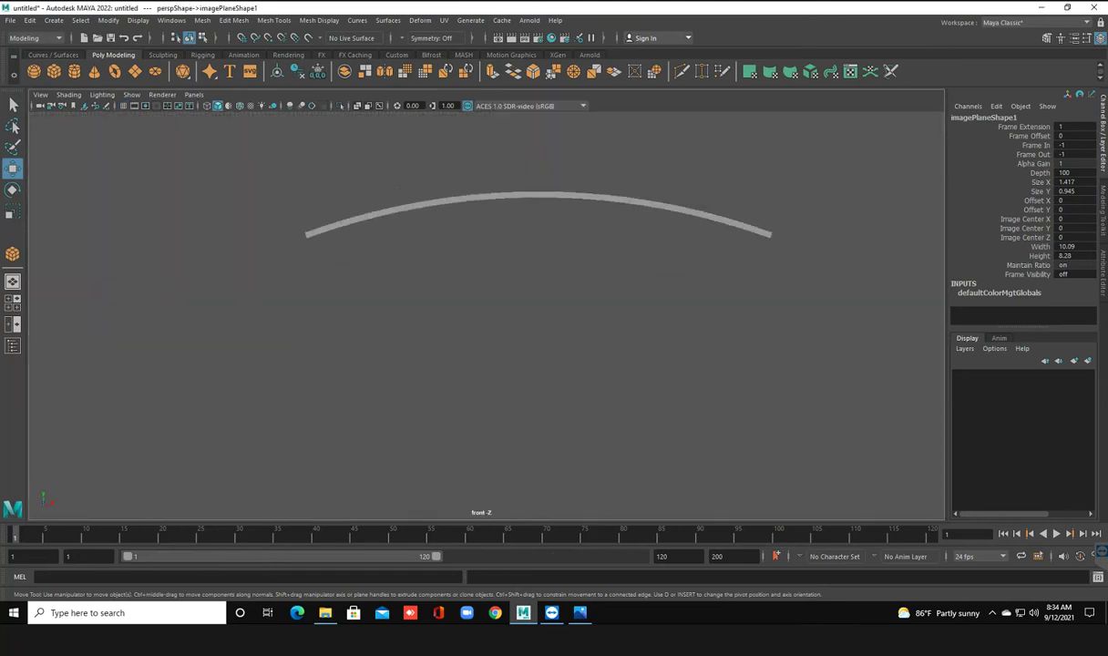
scroll(485, 319, "up", 2)
key("space")
key("space")
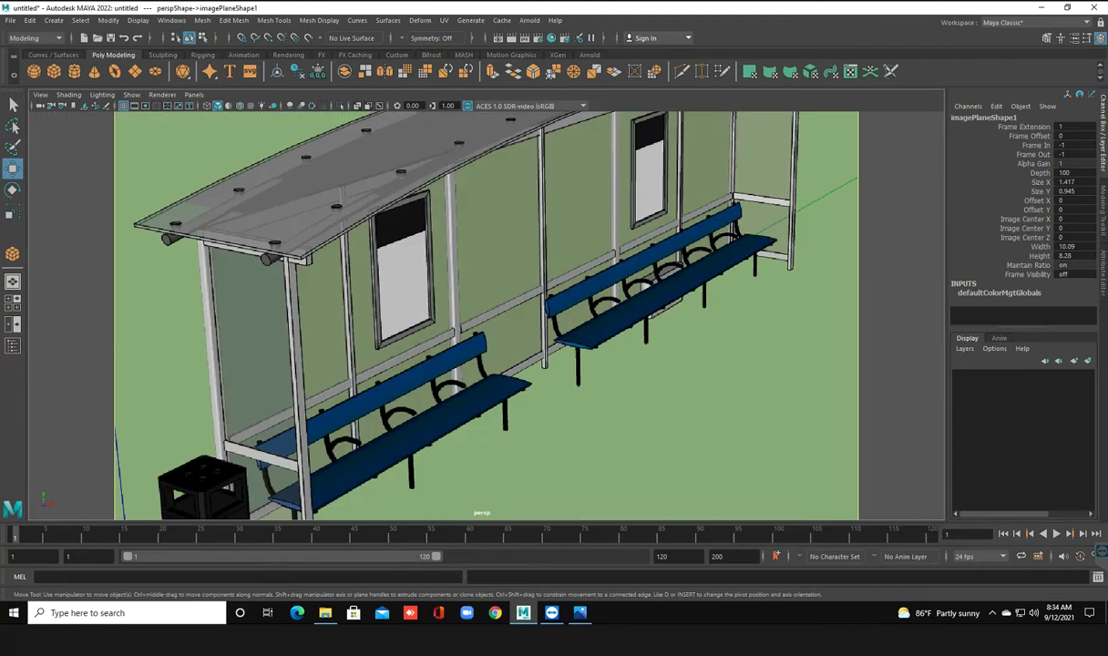
mouse_move(73, 278)
left_mouse_down()
mouse_move(173, 324)
mouse_move(925, 317)
left_mouse_up()
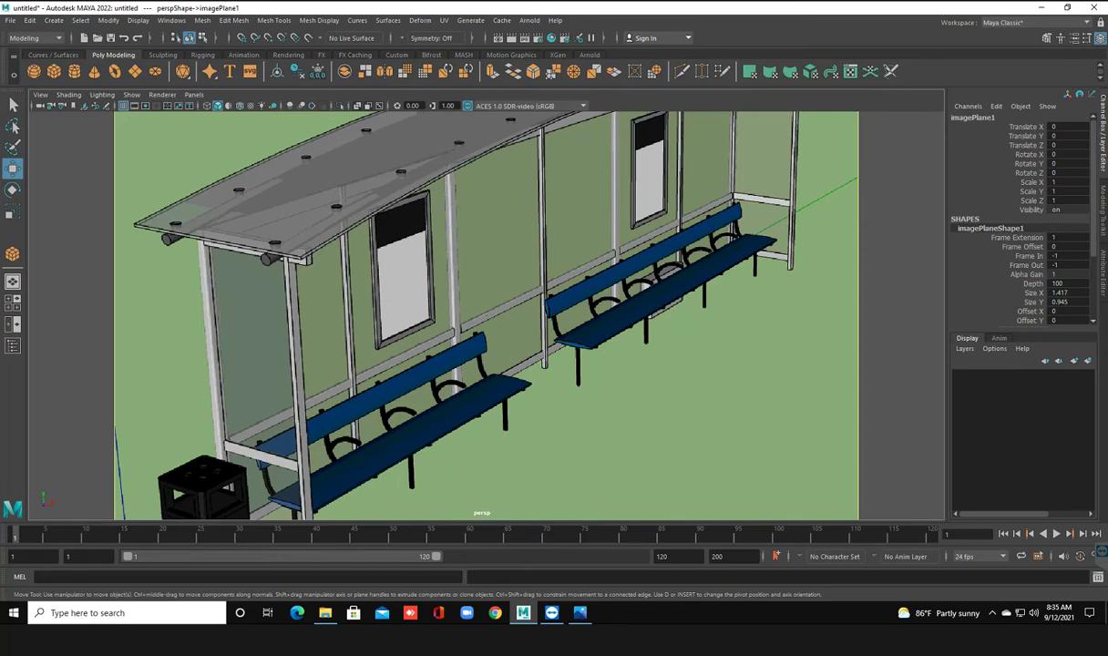
Try the Scale tool and Delete History, then undo twice to restore the deleted image plane
left_click(13, 210)
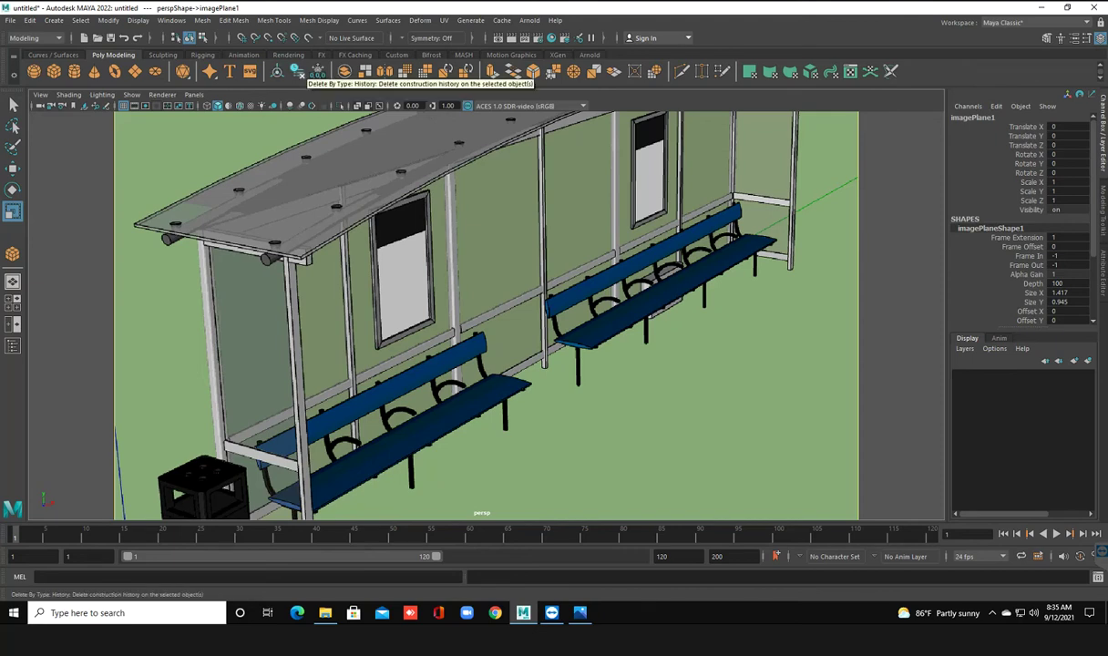
left_click(314, 73)
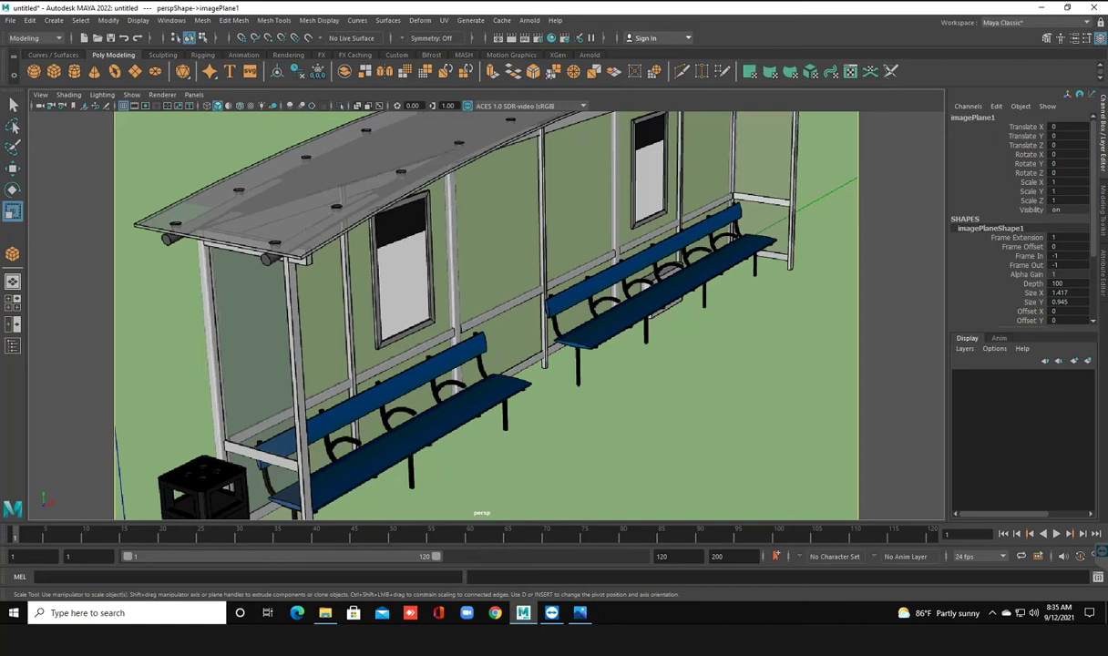
mouse_move(675, 457)
left_mouse_down()
mouse_move(725, 395)
mouse_move(740, 409)
left_mouse_up()
key("ctrl+z")
key("ctrl+z")
key("ctrl+z")
key("ctrl+z")
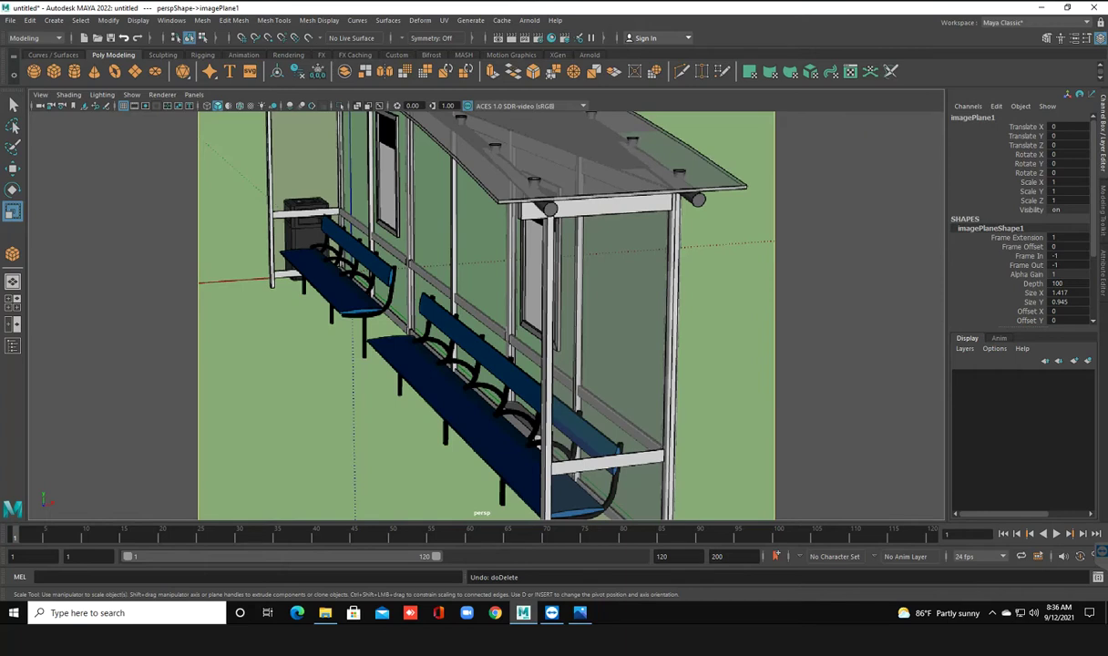
key("ctrl+z")
key("ctrl+z")
key("ctrl+z")
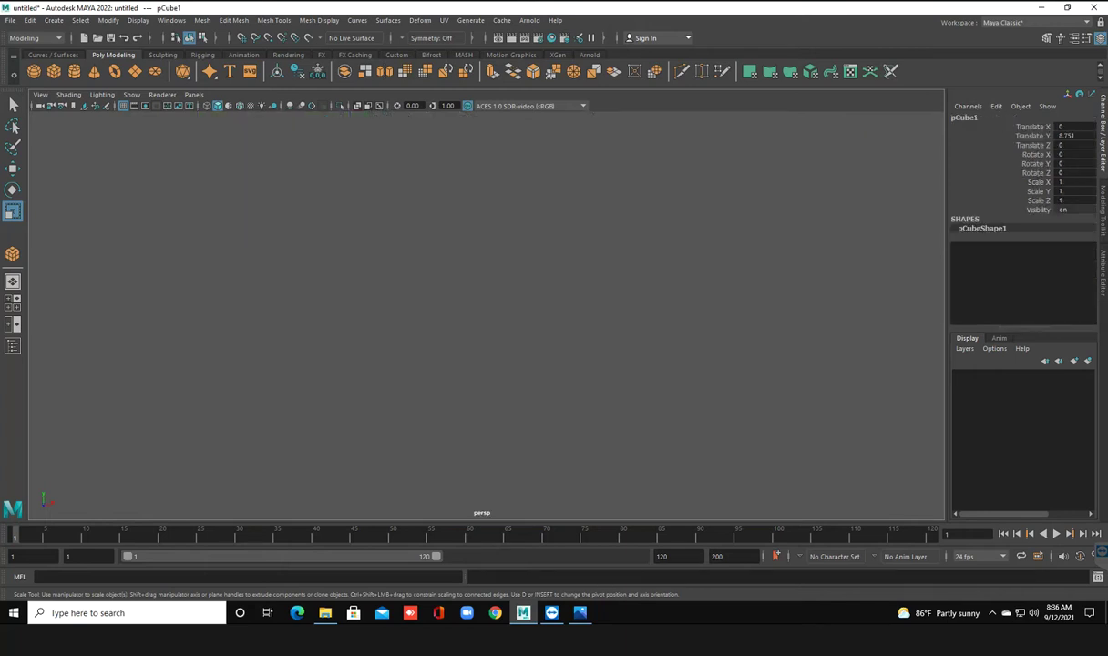
Frame the curved roof and pan the front view so the roof shifts right
key("space")
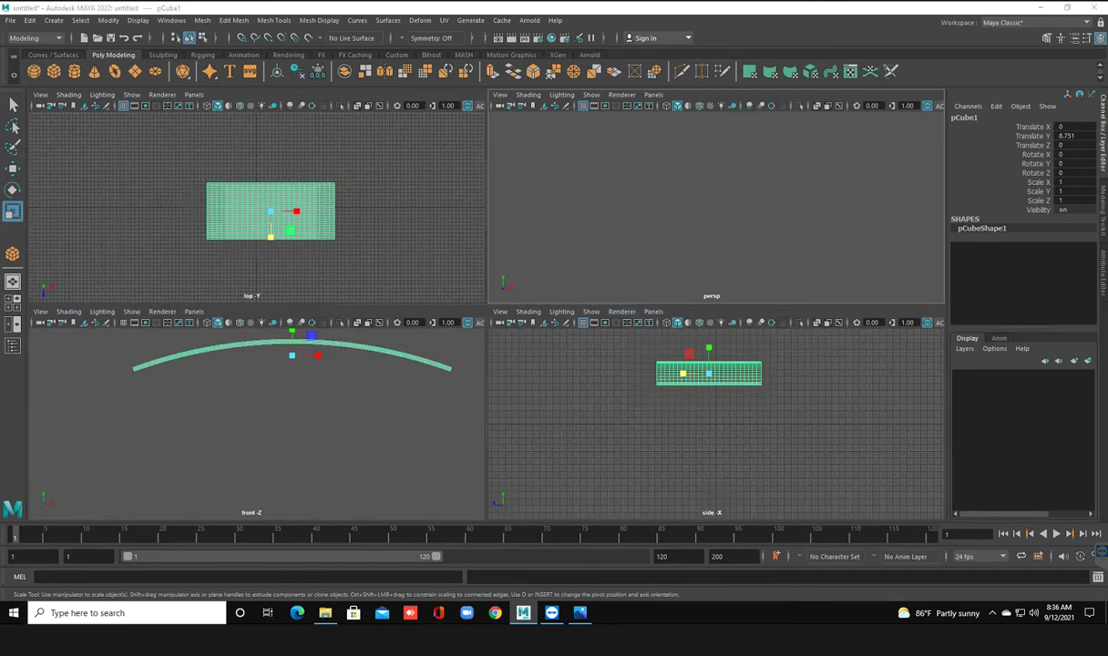
key("space")
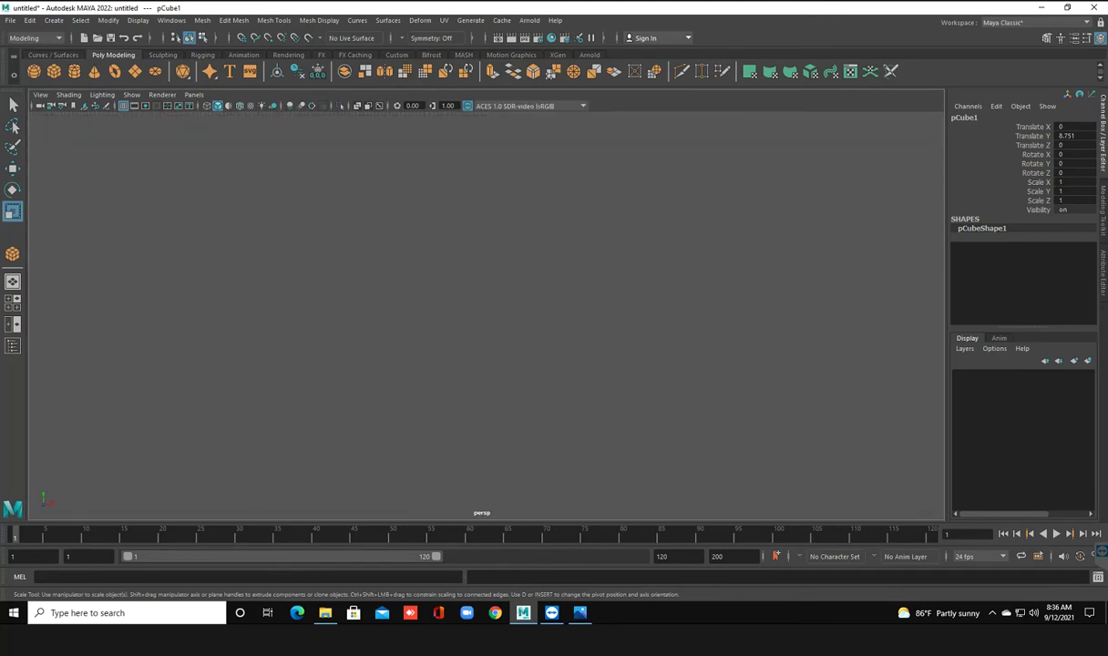
key("f")
scroll(482, 318, "down", 2)
scroll(482, 319, "down", 5)
left_click_drag(483, 319, 538, 337, "alt")
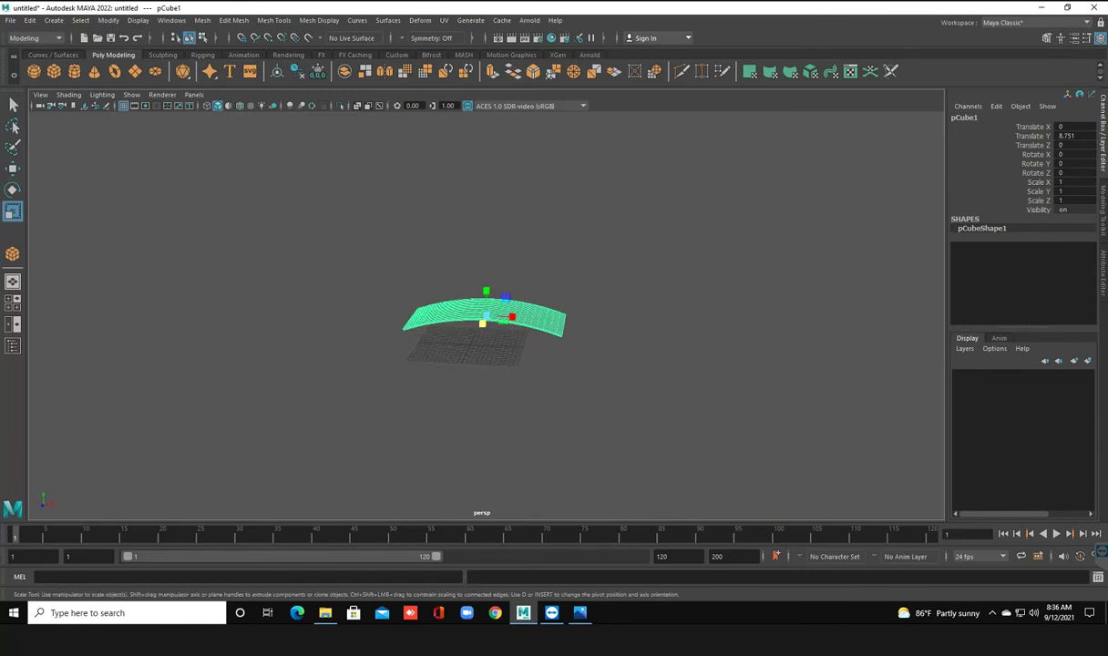
key("space")
key("space")
scroll(517, 273, "down", 3)
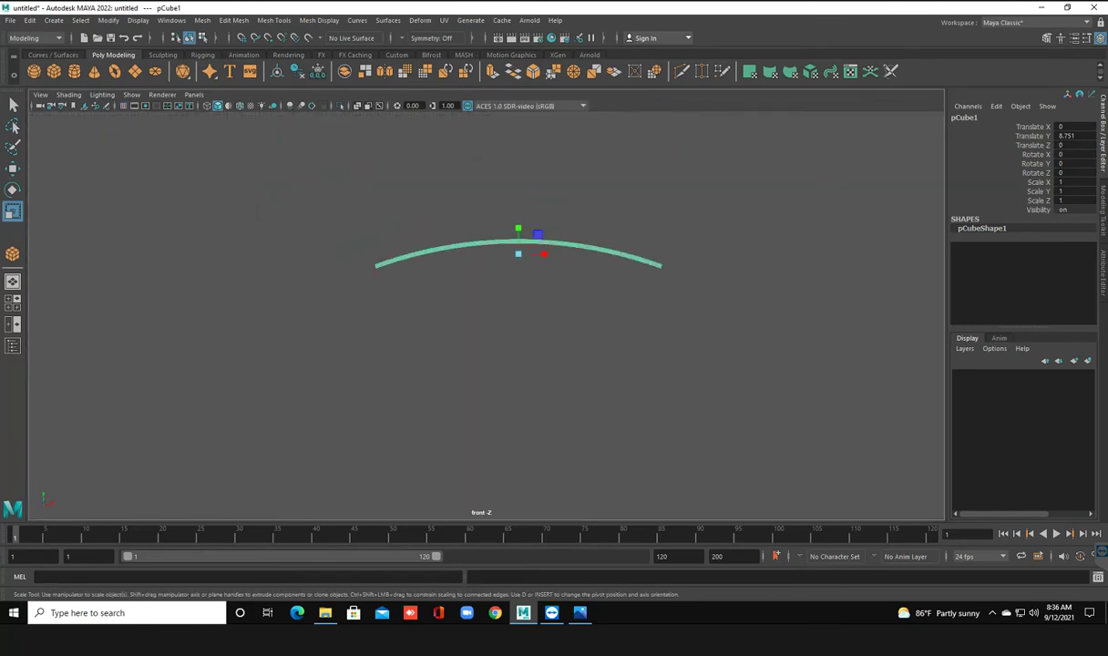
middle_click_drag(510, 318, 658, 319, "alt")
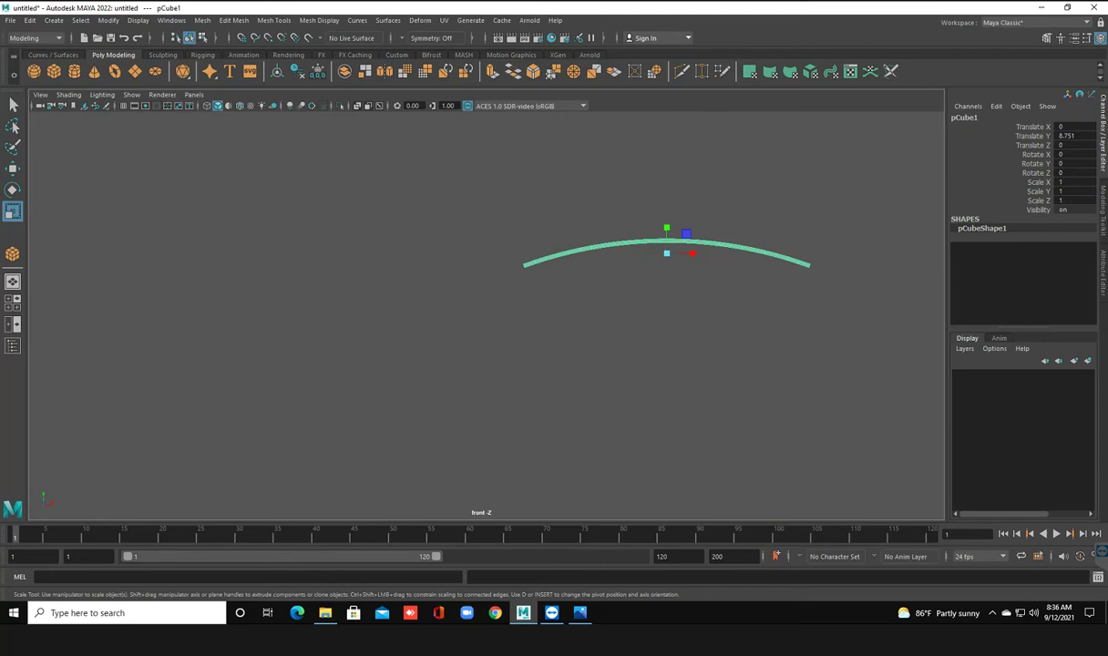
Load 2021-09-12_8-03-02.png from B:\image file into the front view and enlarge it
left_click(79, 106)
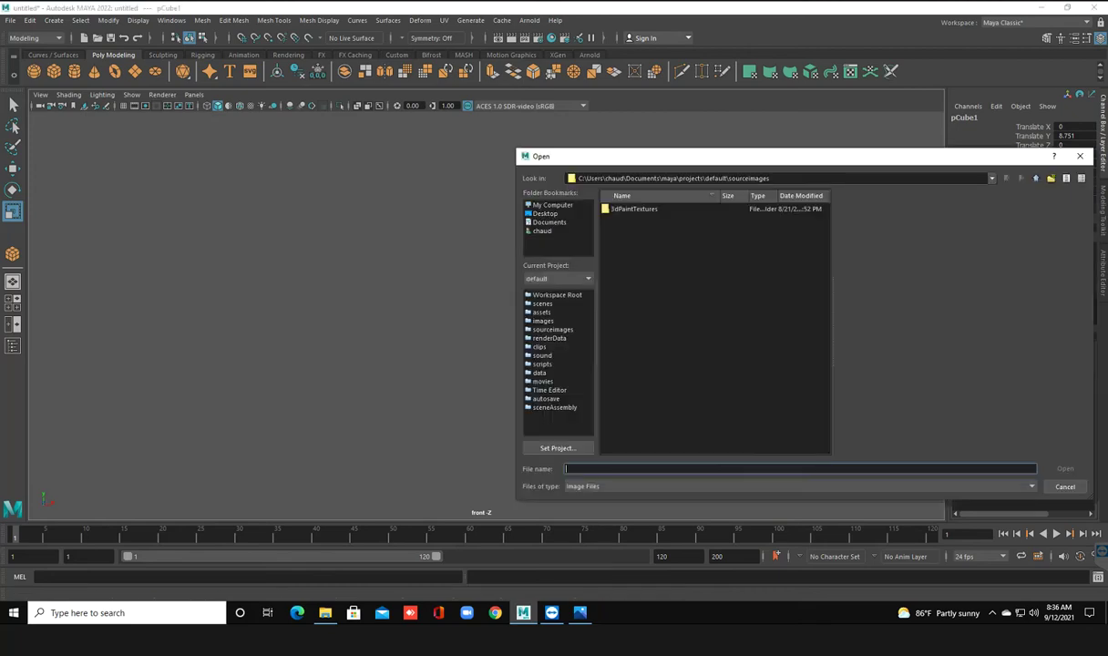
left_click(545, 213)
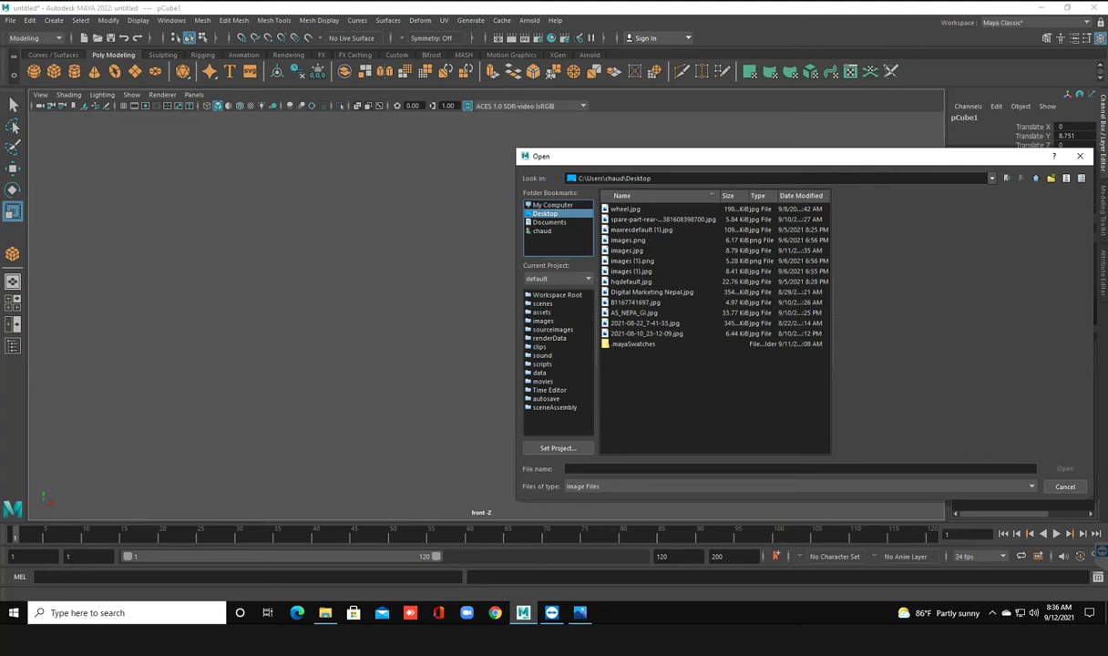
left_click(552, 204)
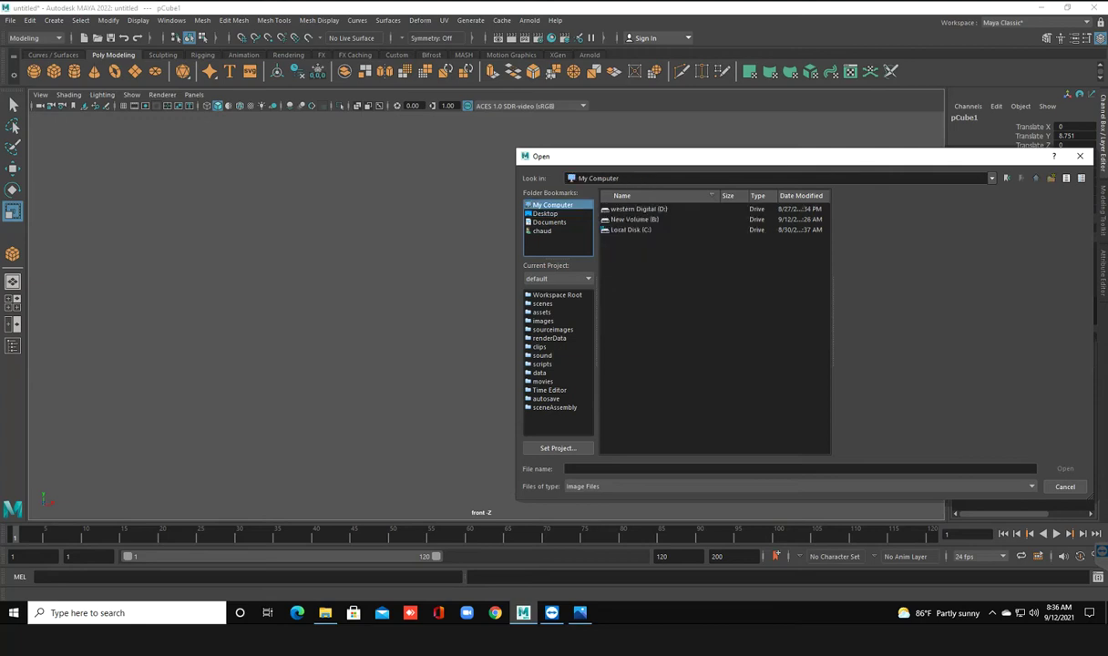
double_click(634, 219)
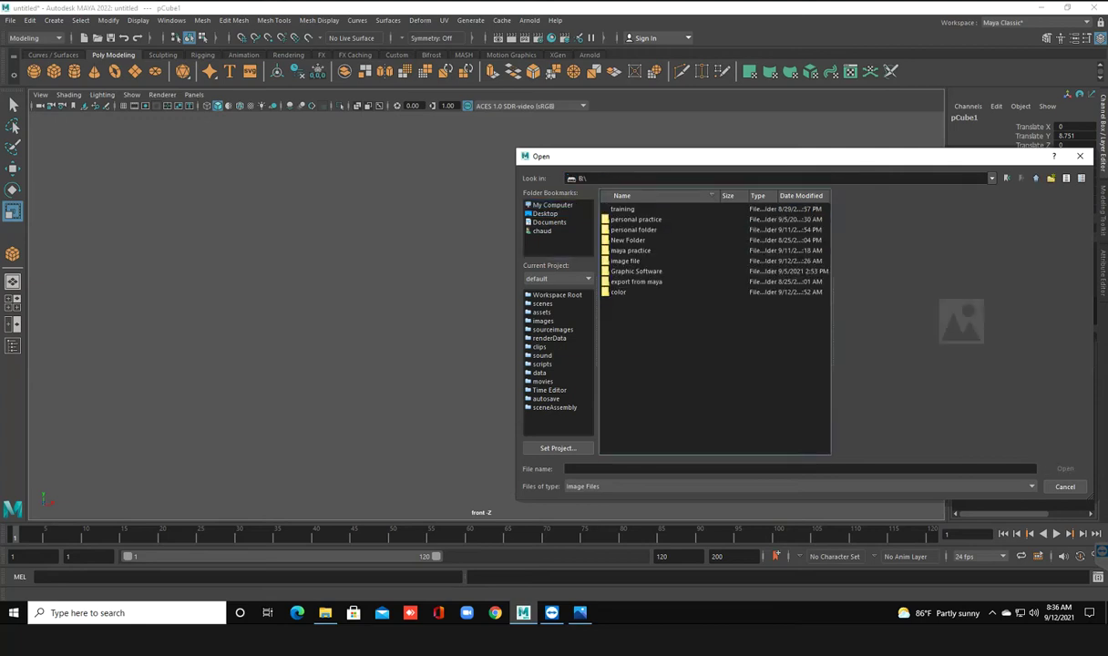
double_click(625, 261)
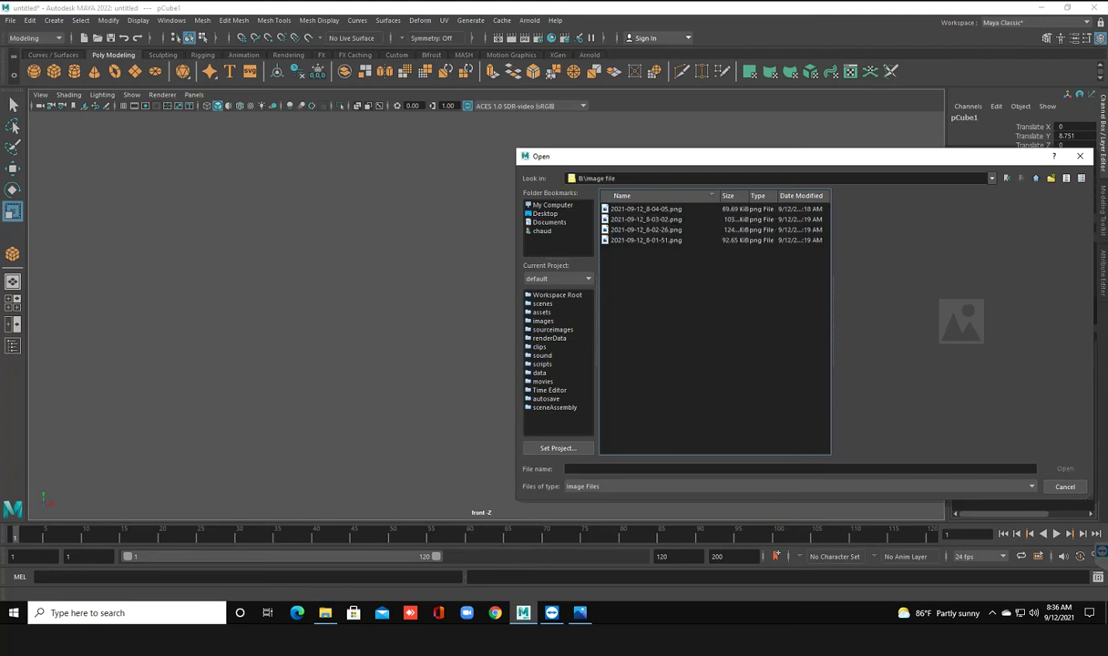
left_click(645, 208)
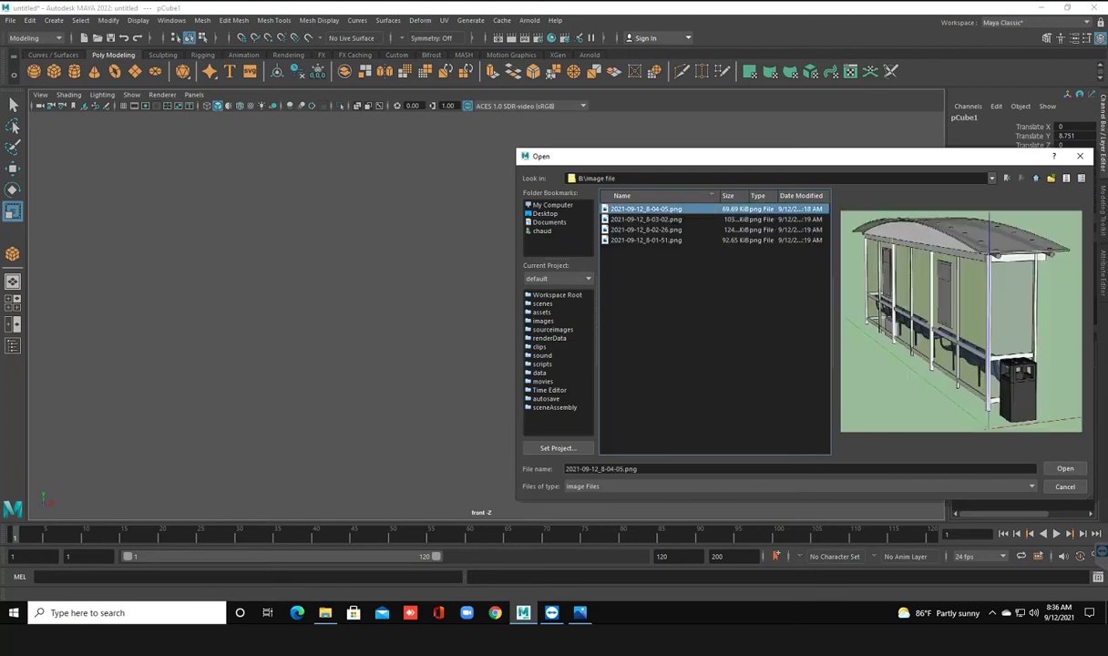
key("Down")
key("Down")
key("Down")
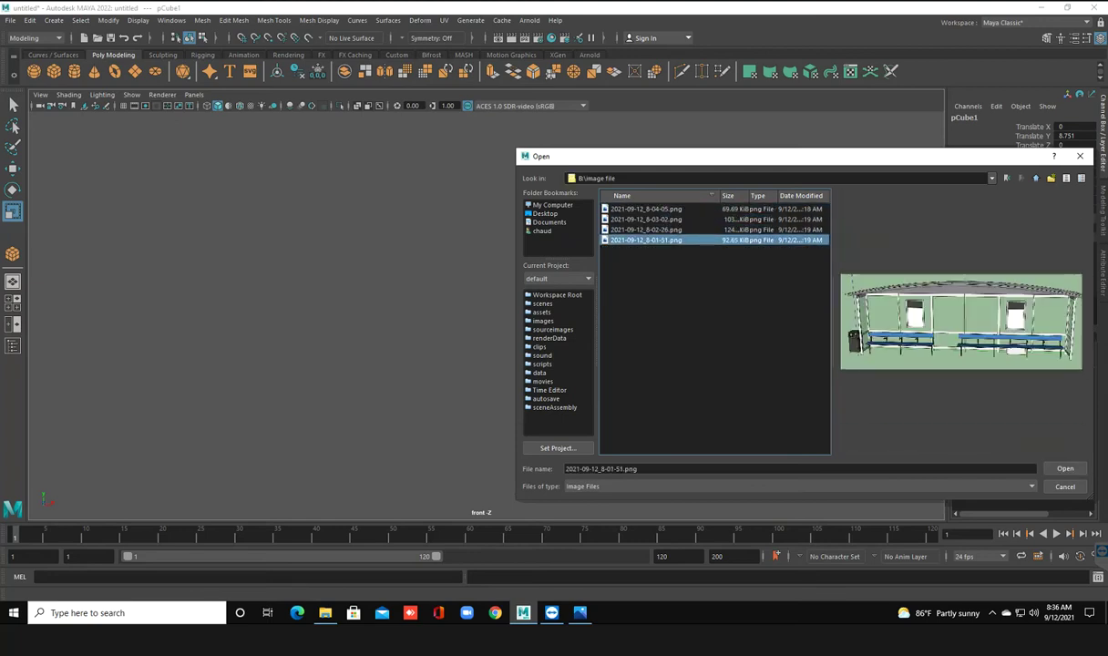
key("Up")
key("Up")
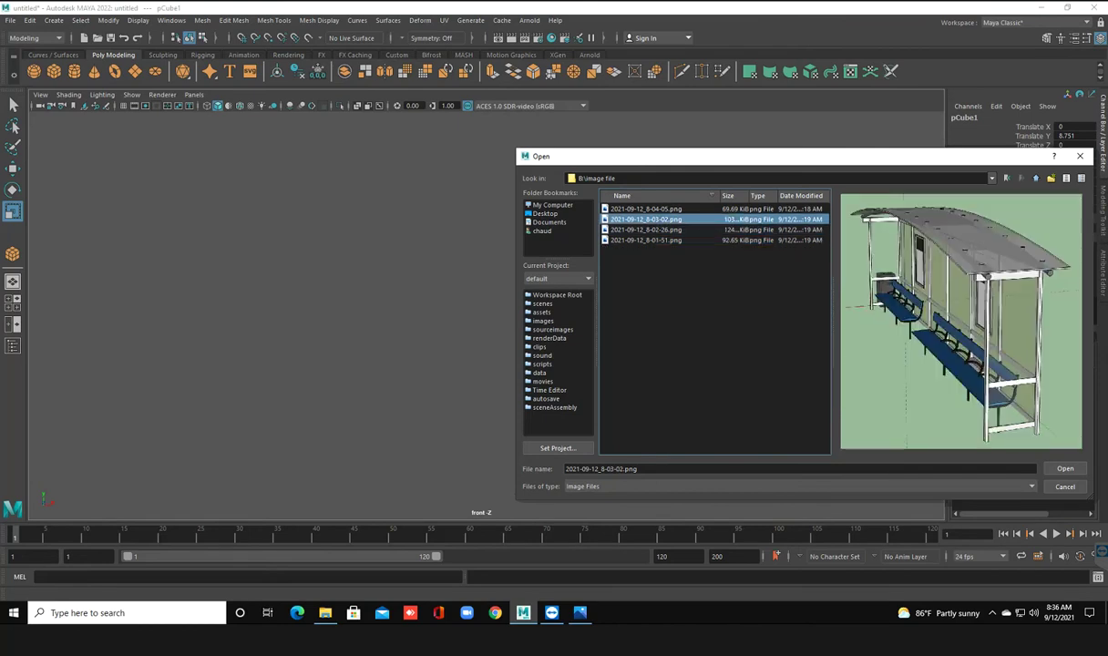
key("Up")
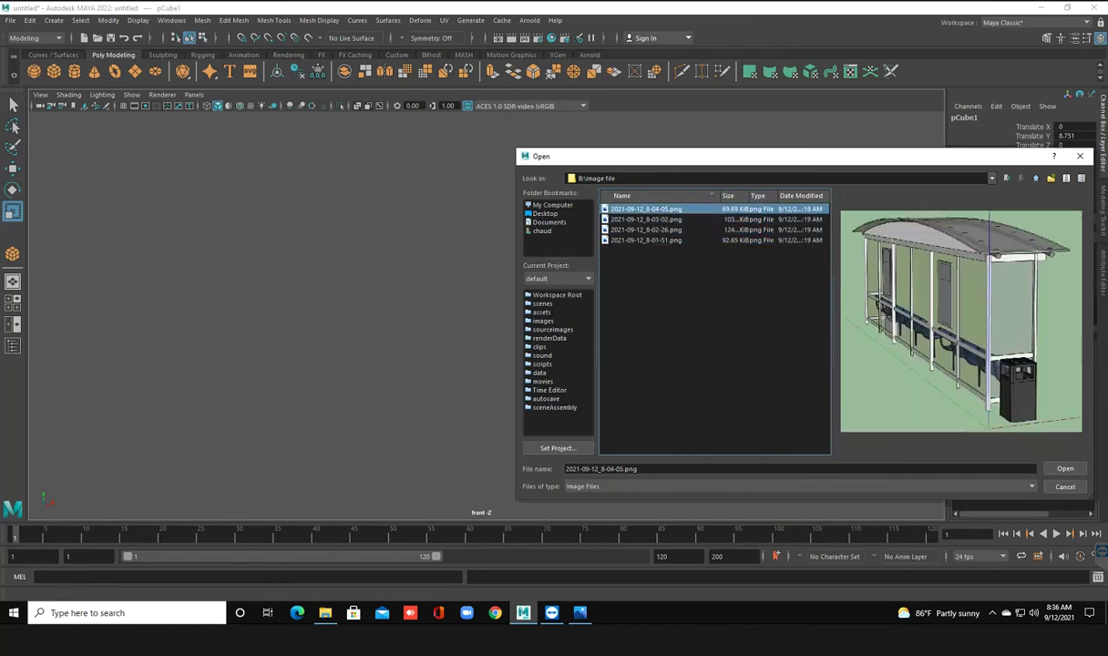
key("Down")
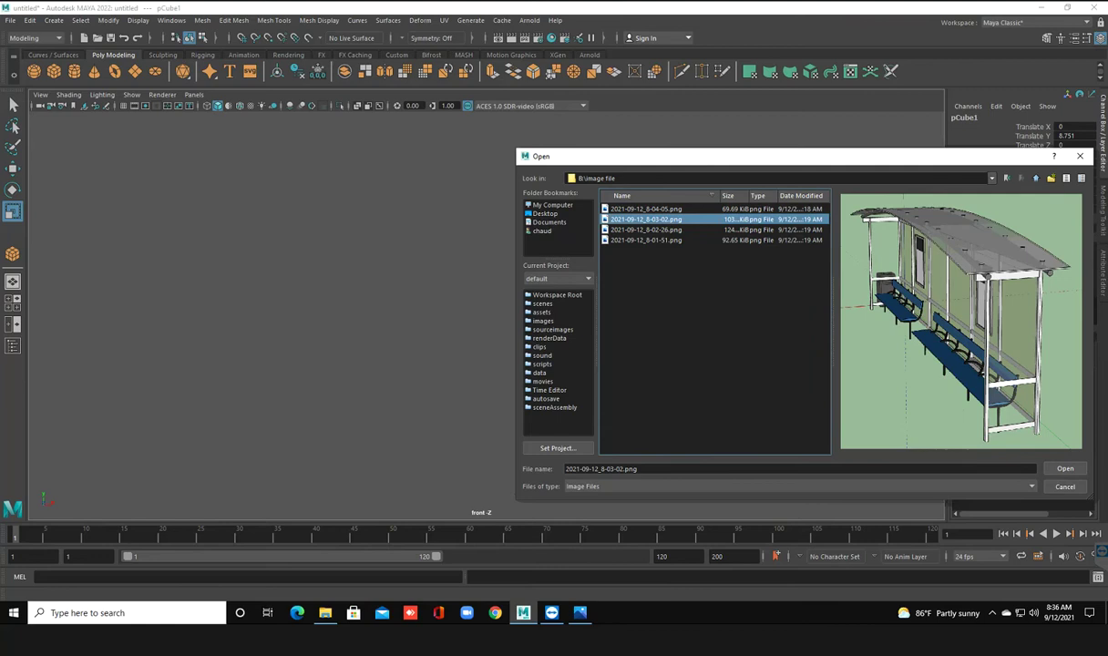
key("Return")
left_click_drag(634, 314, 743, 310)
Scale the image plane to about 5.99 and move it to Translate X -41.573
key("w")
left_click_drag(661, 314, 506, 315)
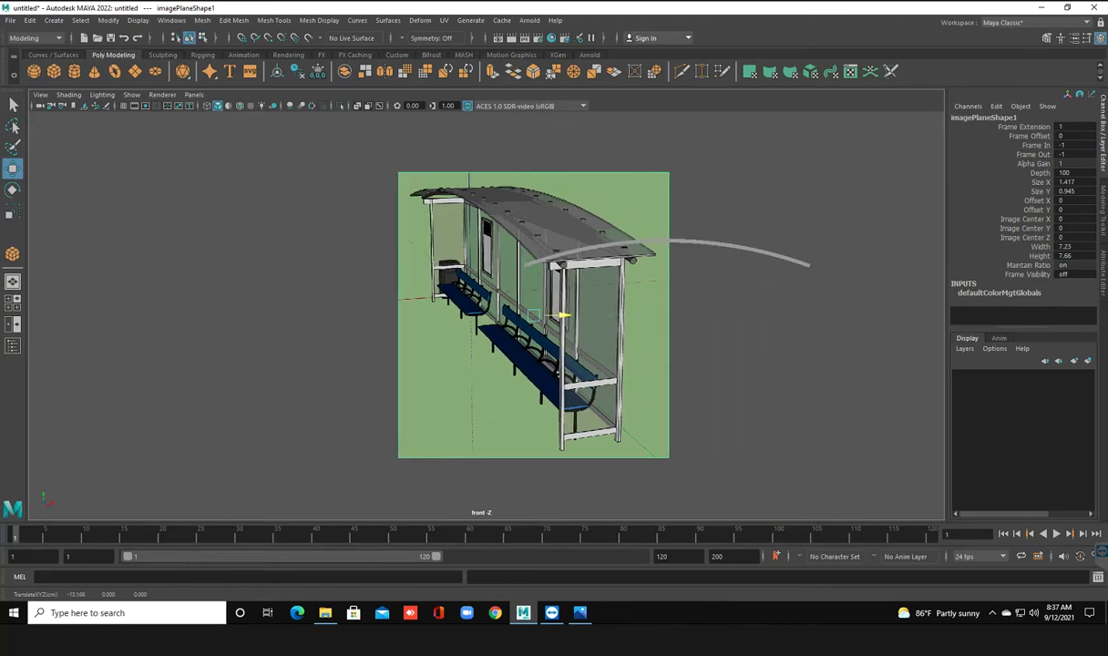
key("equal")
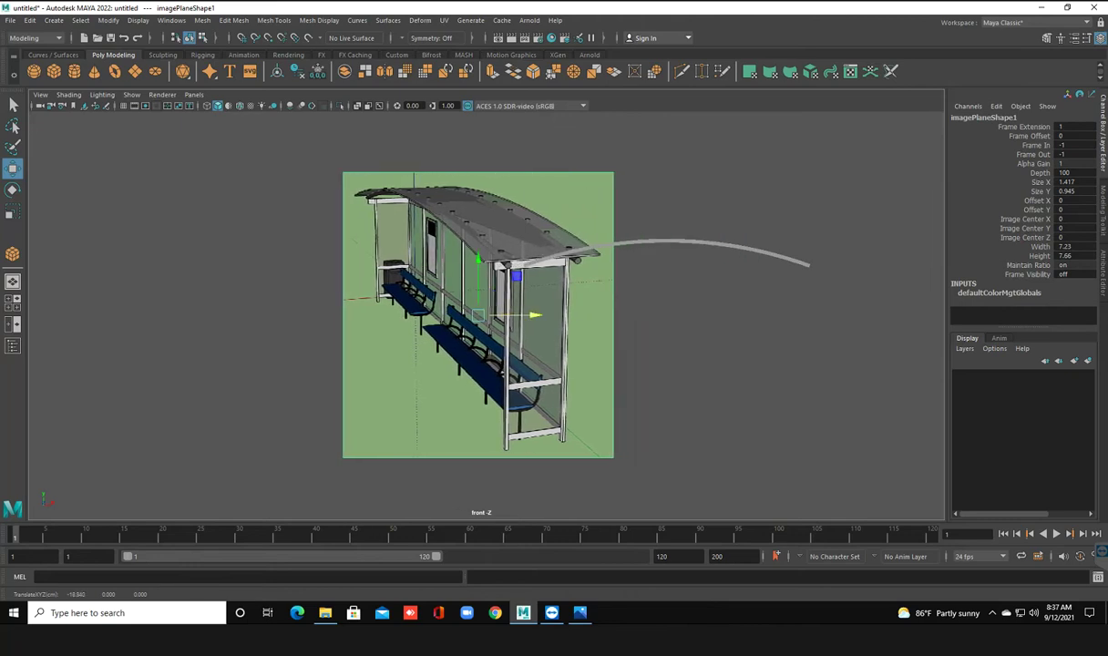
left_click_drag(536, 315, 431, 315)
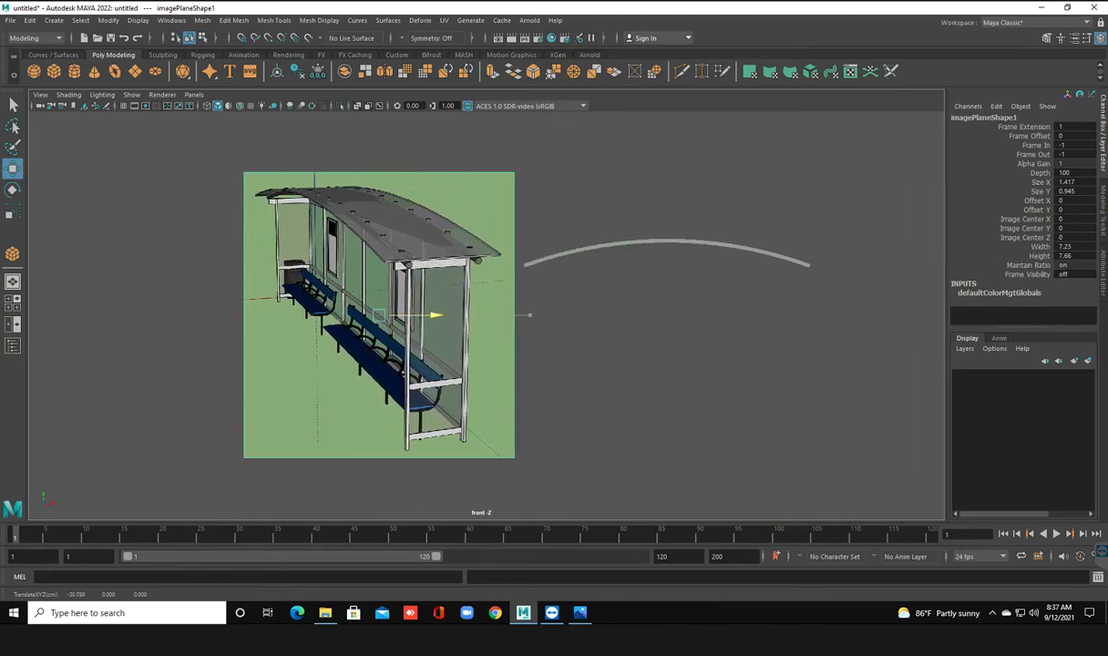
key("r")
left_click_drag(373, 315, 446, 315)
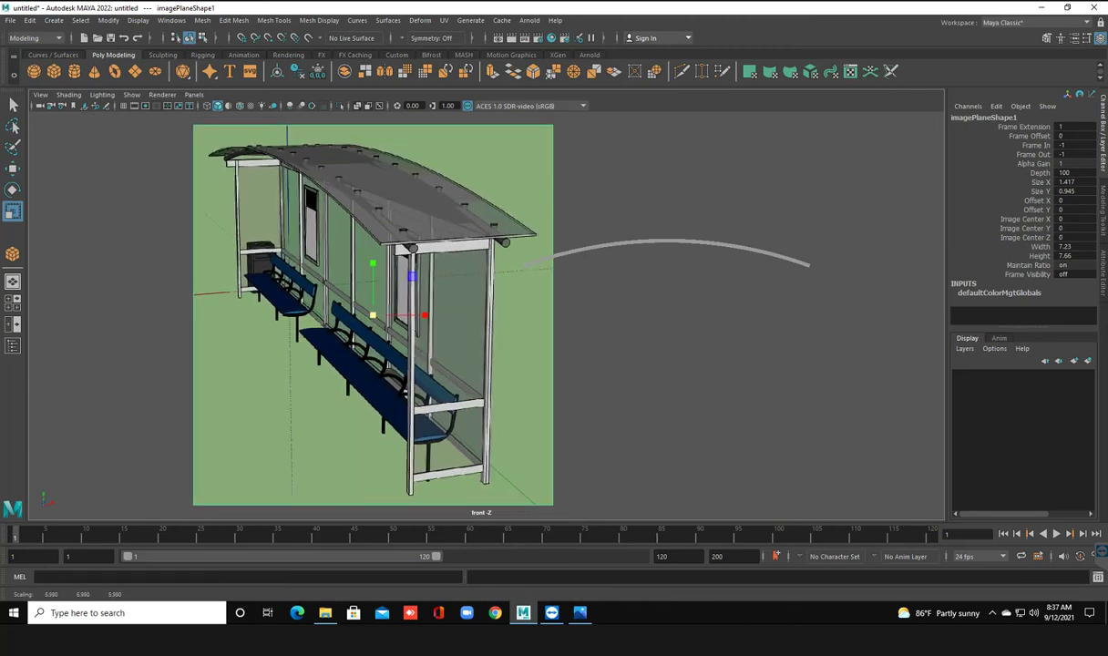
key("w")
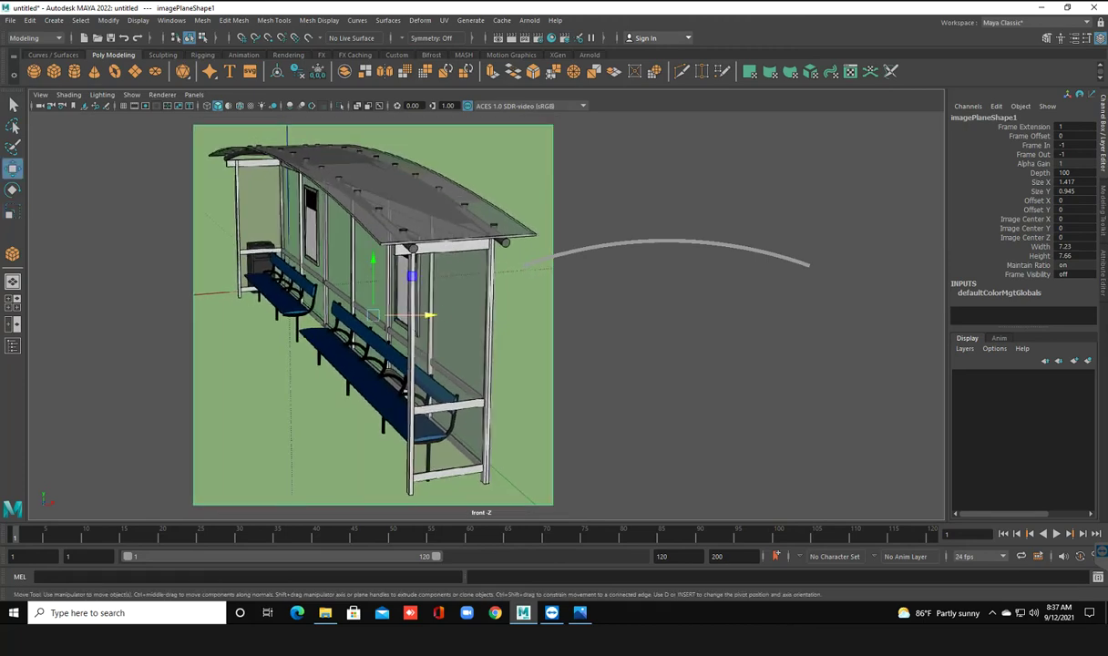
mouse_move(429, 315)
left_mouse_down()
mouse_move(337, 315)
mouse_move(347, 315)
left_mouse_up()
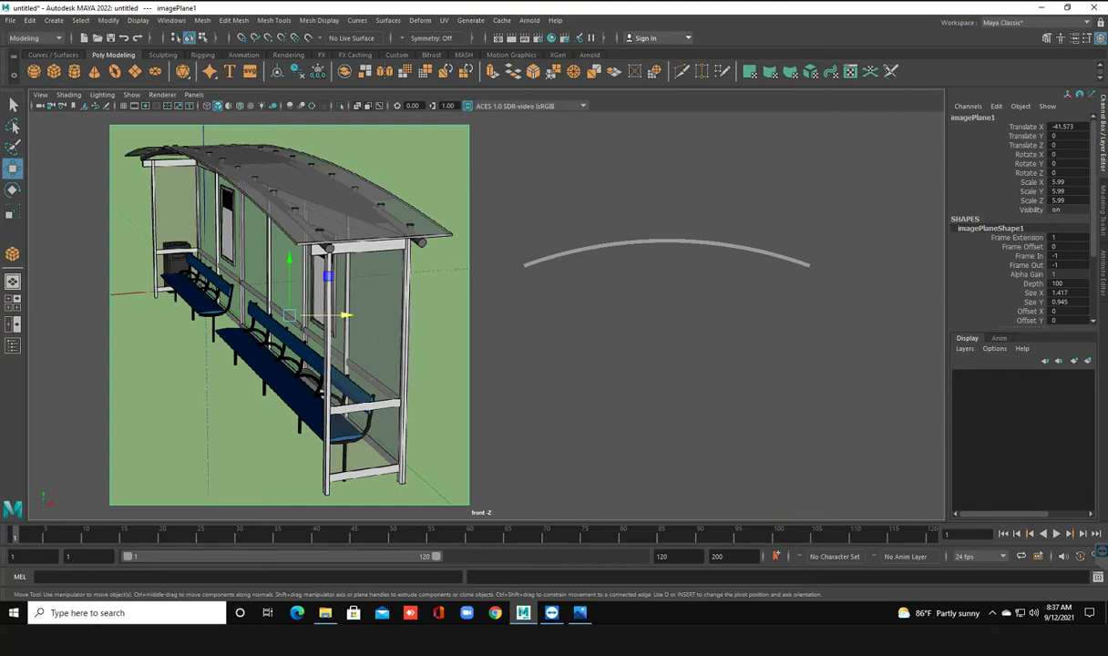
In a single perspective view, select roof slab pCube1 and lift it along Y
key("space")
key("space")
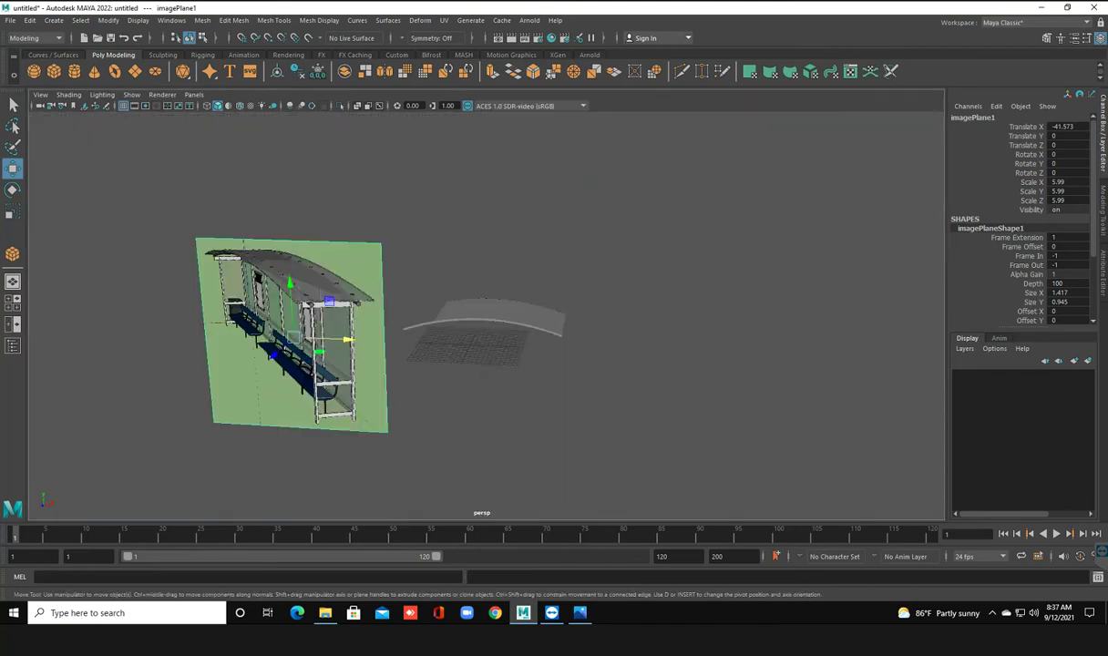
scroll(483, 328, "up", 5)
scroll(483, 327, "down", 3)
left_click_drag(510, 382, 565, 369, "alt")
left_click(729, 419)
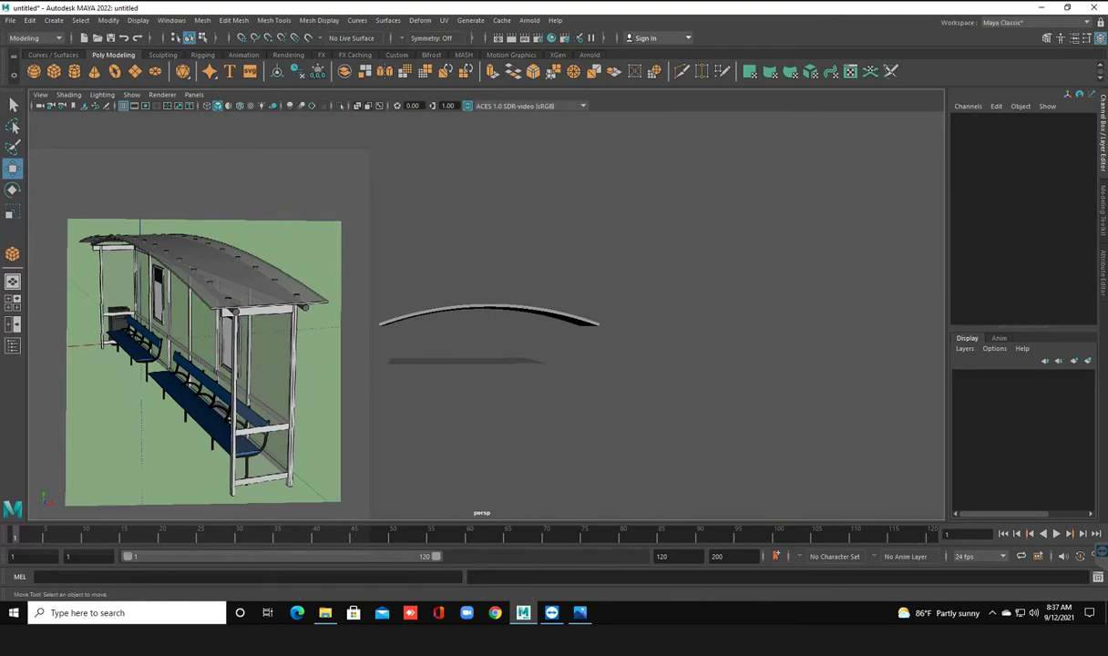
left_click_drag(483, 364, 510, 364, "alt")
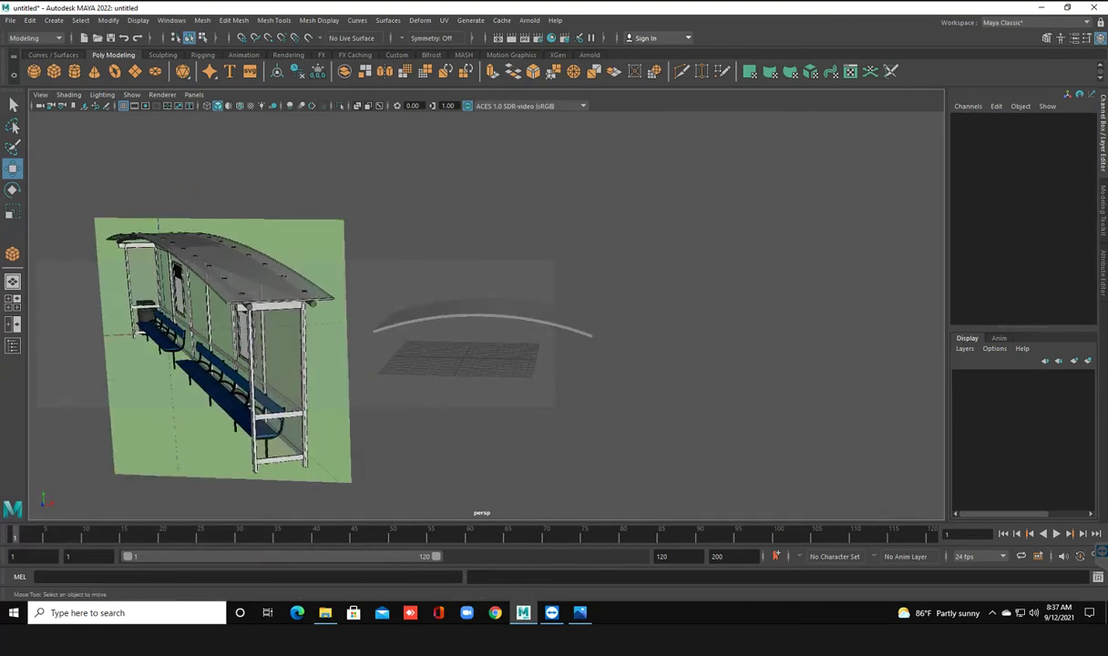
left_click(483, 314)
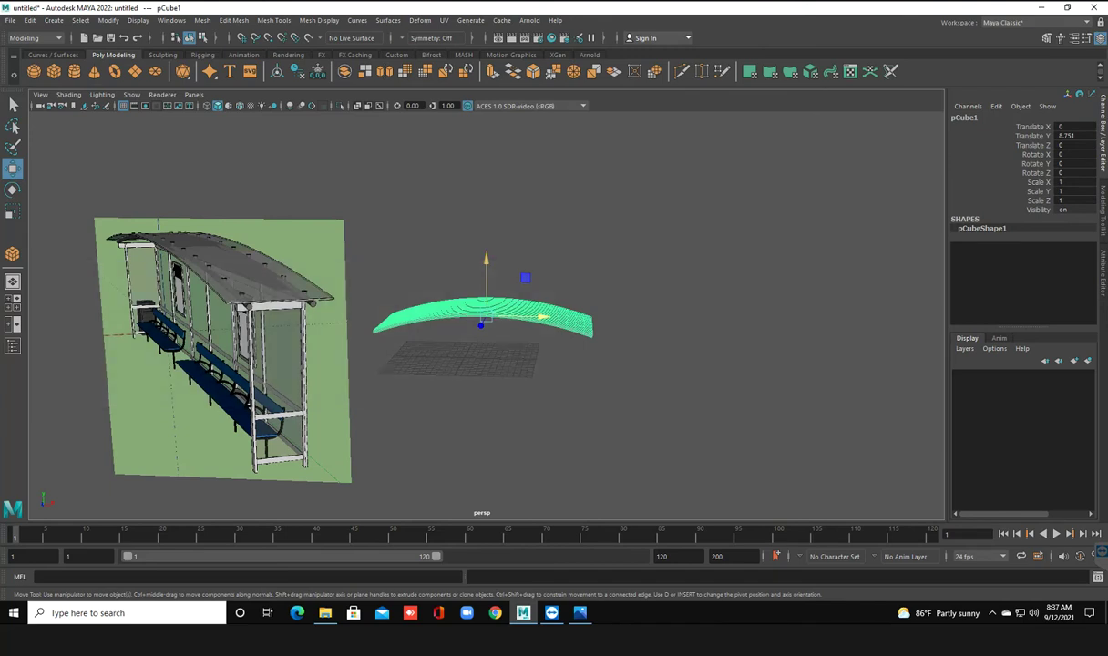
left_click_drag(486, 274, 486, 179)
left_click_drag(483, 365, 547, 365, "alt")
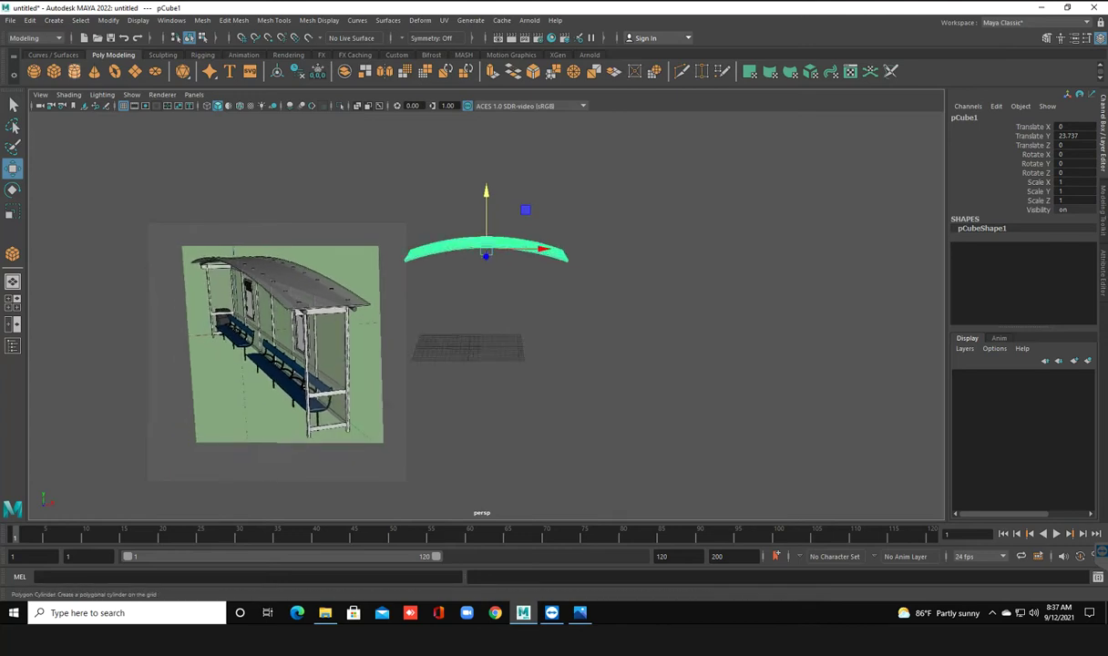
Draw a polygon cylinder on the grid and tilt it around Z
left_click(74, 71)
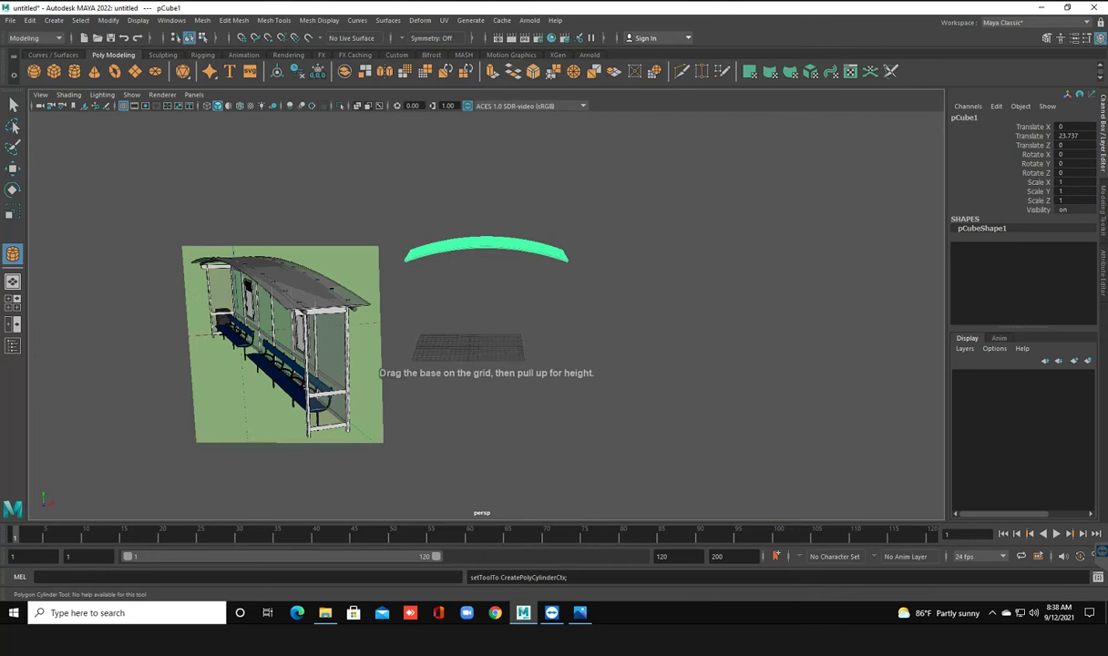
mouse_move(499, 329)
left_mouse_down()
mouse_move(522, 334)
mouse_move(499, 309)
left_mouse_up()
key("e")
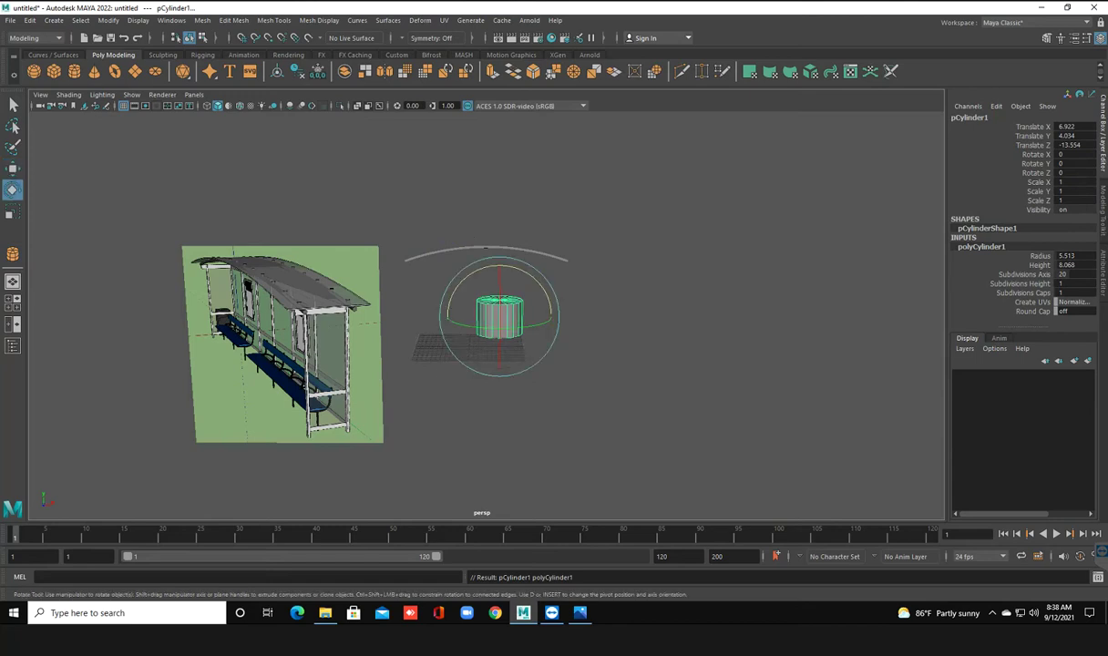
left_click_drag(474, 310, 565, 300, "alt")
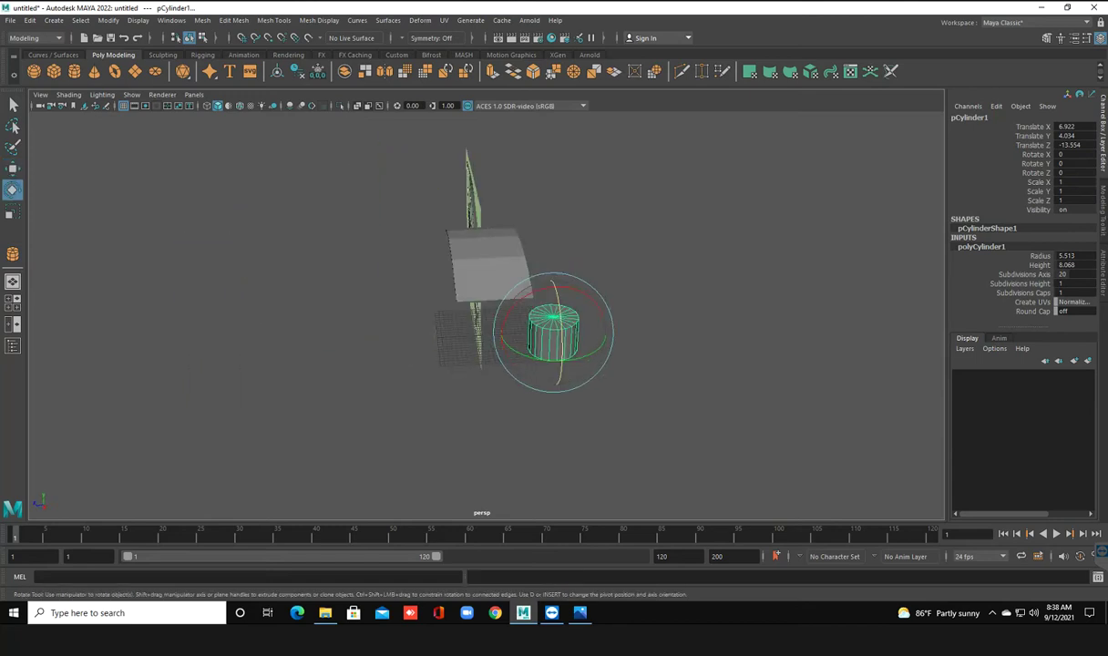
mouse_move(558, 374)
left_mouse_down()
mouse_move(520, 359)
mouse_move(508, 339)
left_mouse_up()
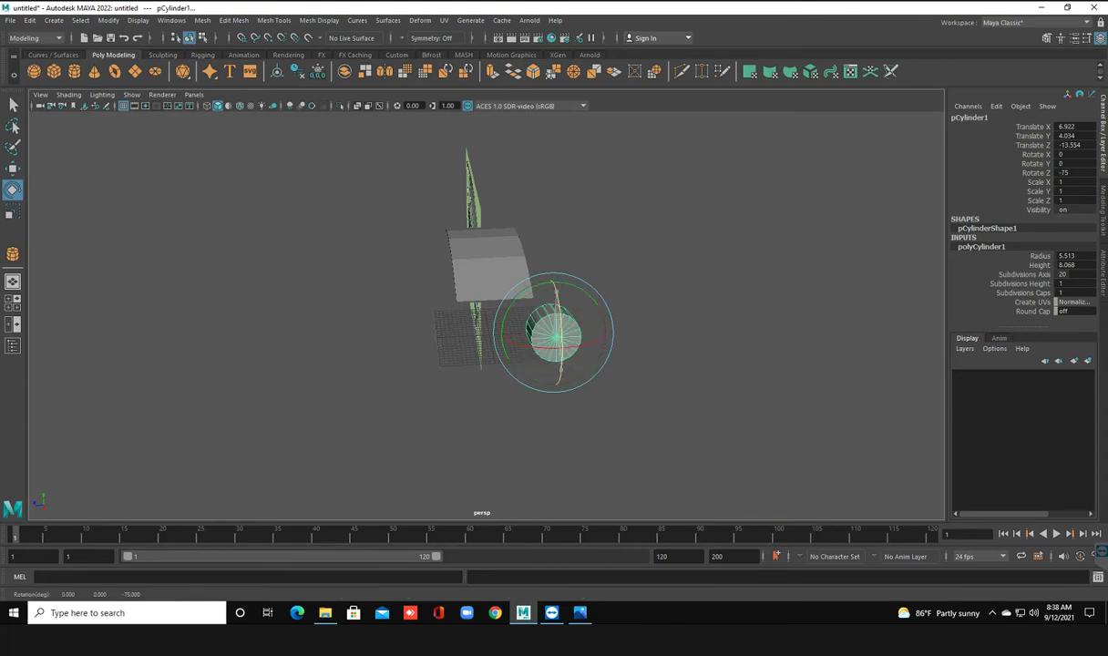
Set the cylinder's Rotate Z to -90 so it lies sideways, then deselect it
double_click(1066, 173)
type("-90")
key("Return")
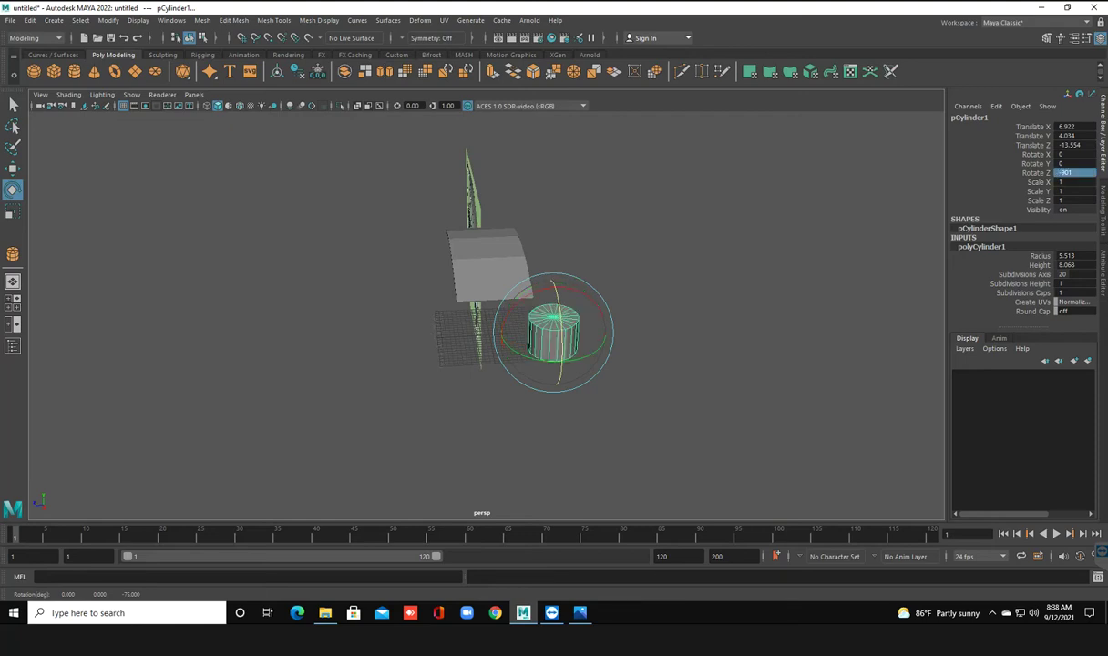
key("BackSpace")
type("-90")
key("Return")
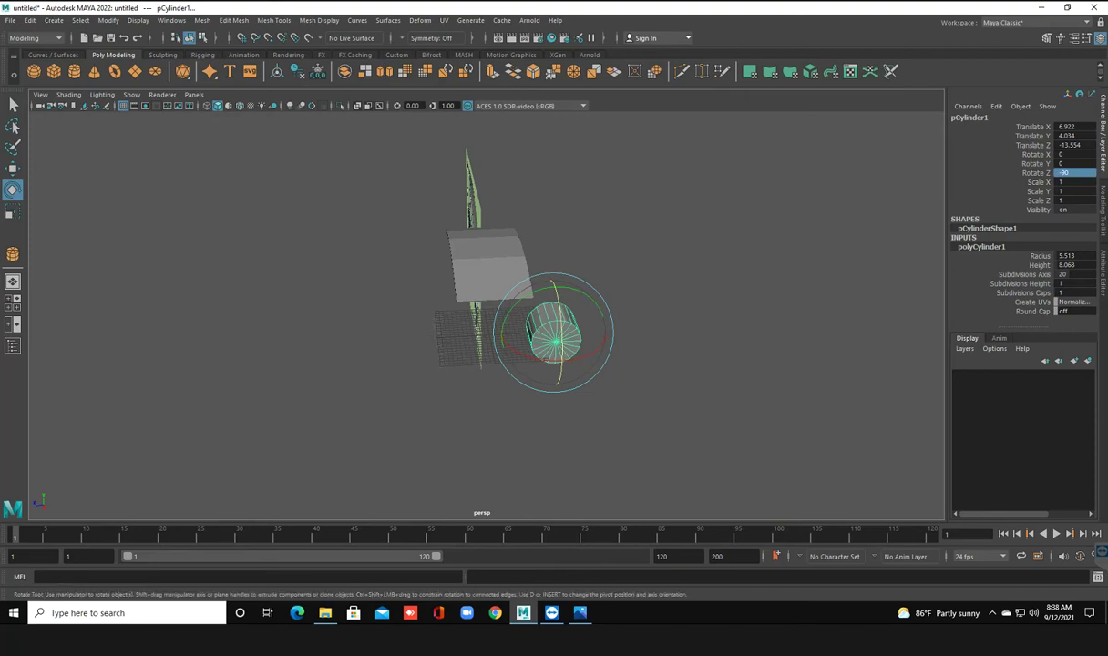
left_click(692, 429)
left_click_drag(692, 428, 583, 429, "alt")
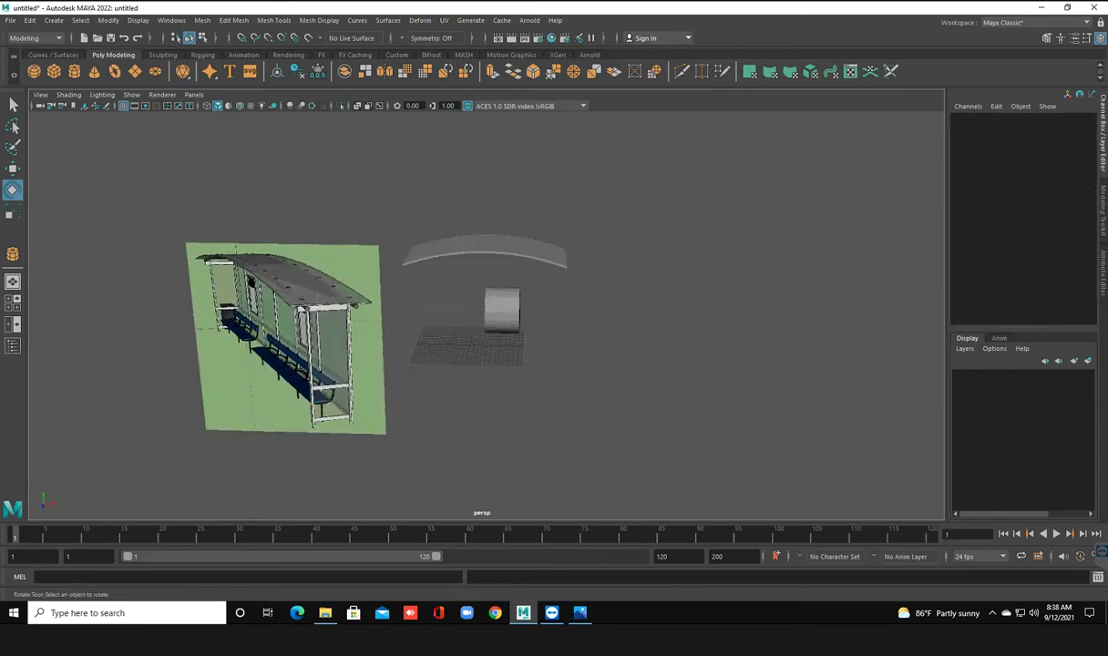
Scale pCylinder1 into a long thin rod, about 0.121 × 4.89 × 0.121
left_click(502, 305)
key("r")
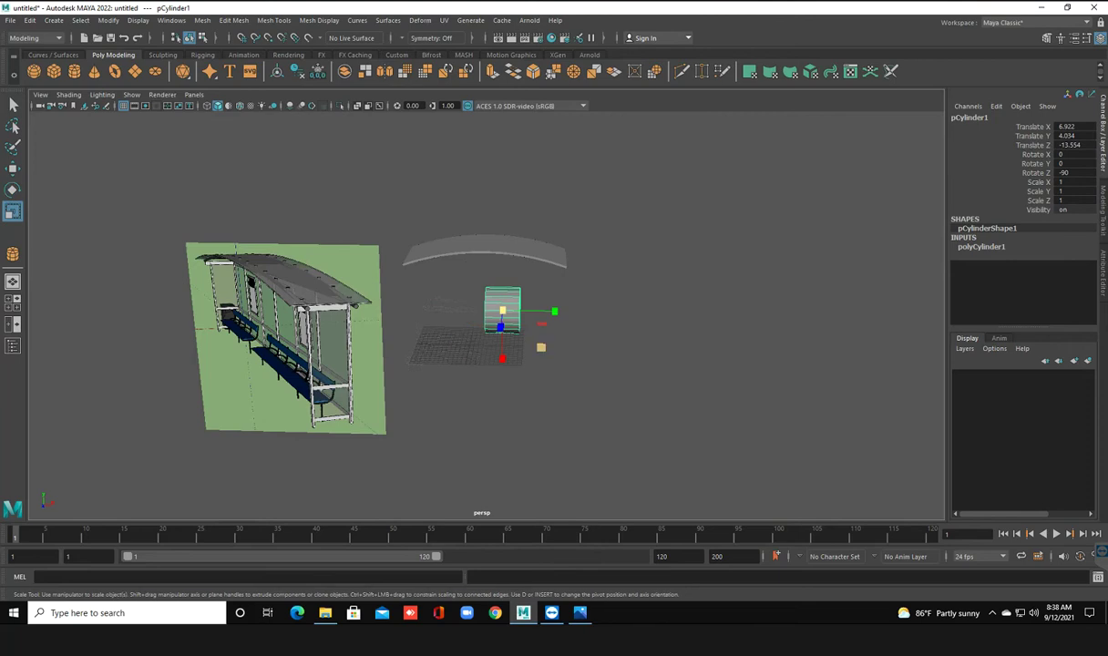
left_click_drag(541, 347, 511, 314)
key("ctrl+z")
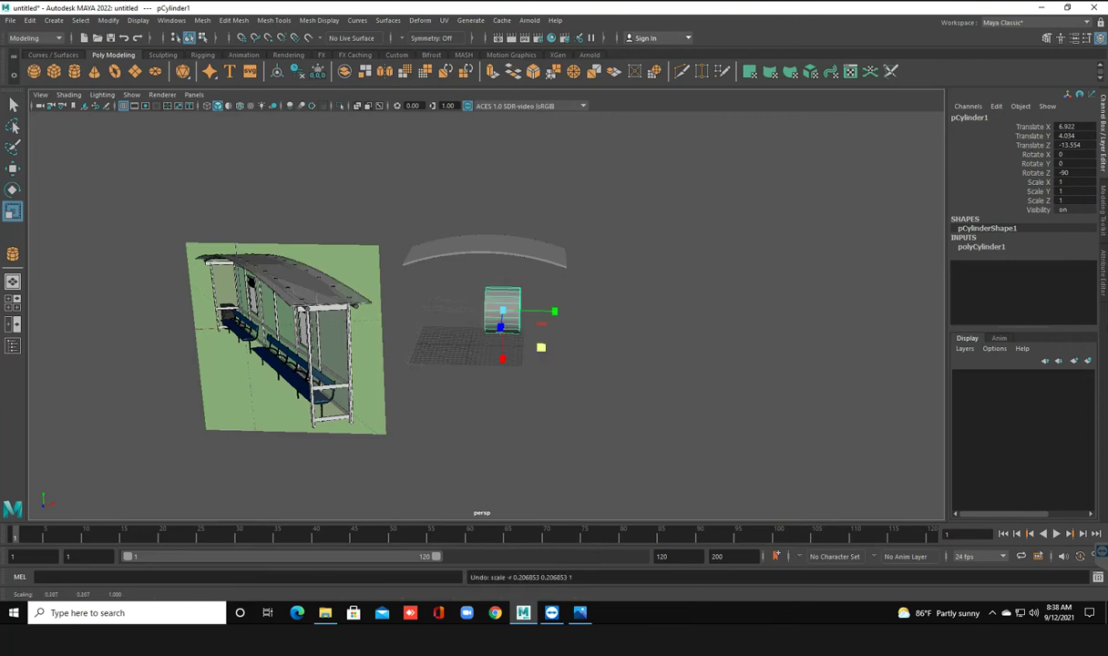
mouse_move(553, 311)
left_mouse_down()
mouse_move(808, 316)
mouse_move(583, 328)
left_mouse_up()
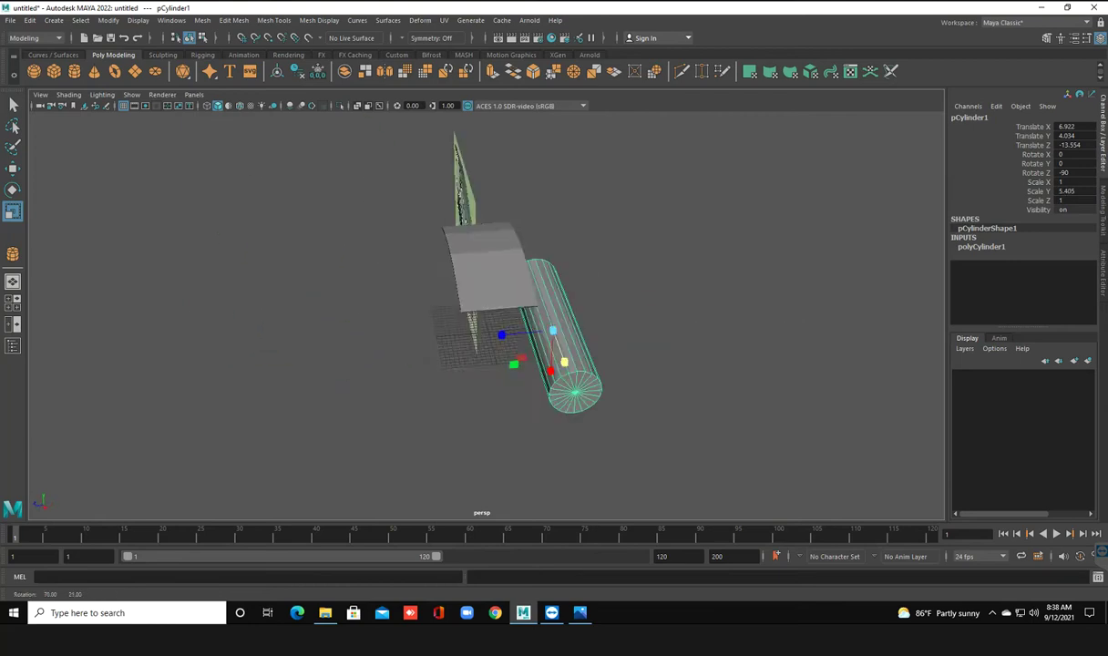
left_click_drag(479, 339, 484, 322)
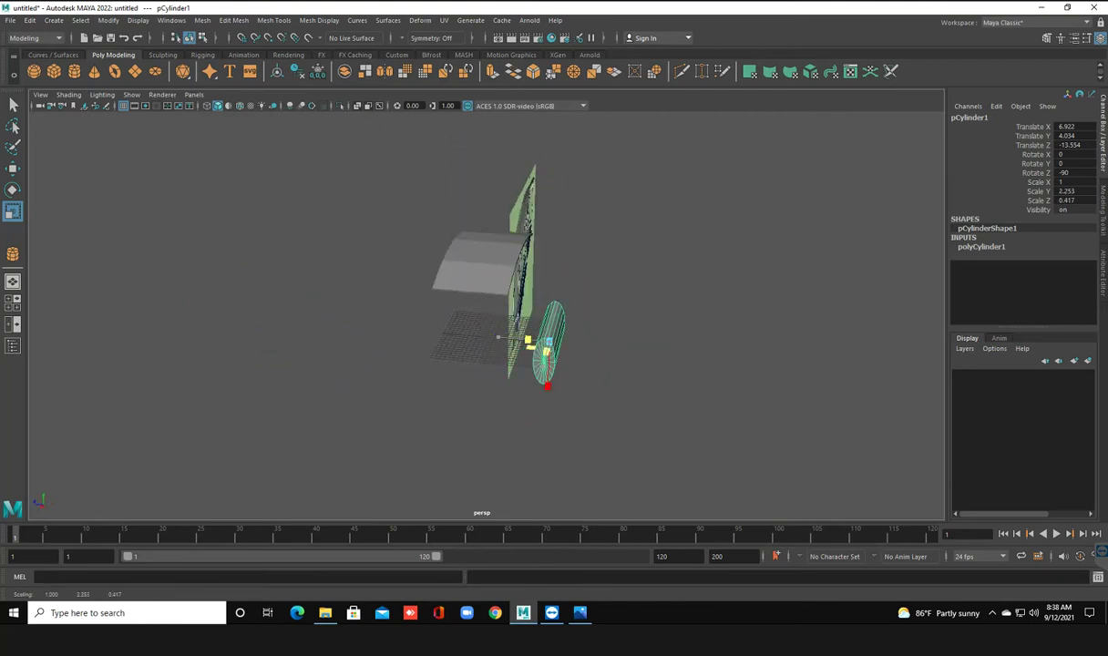
key("ctrl+z")
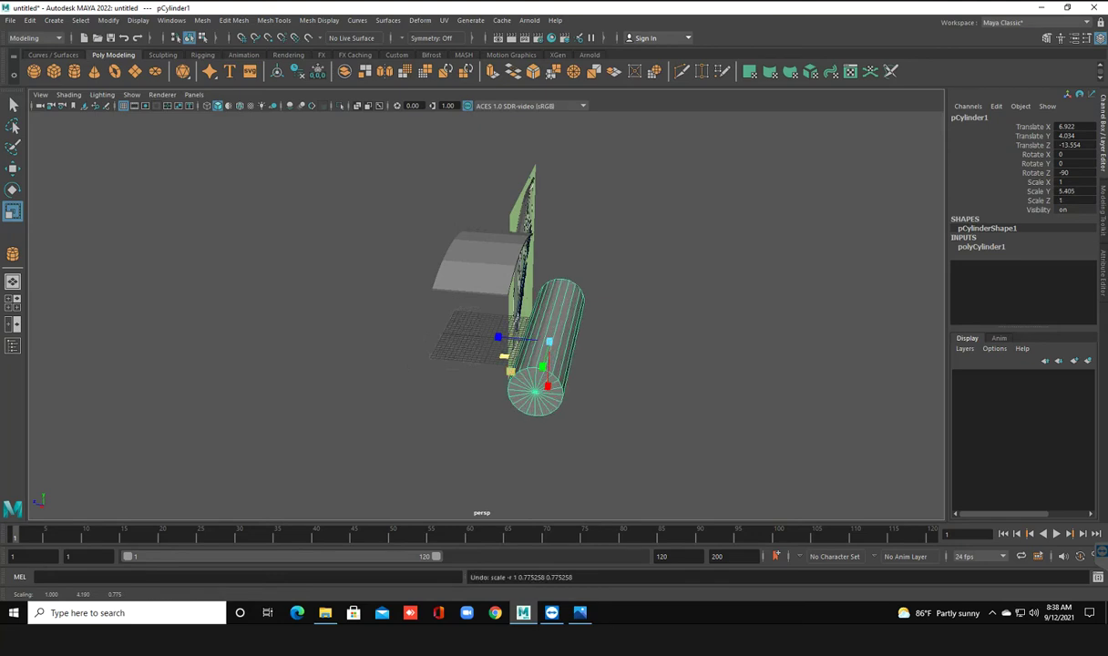
left_click_drag(487, 321, 483, 321)
left_click_drag(537, 351, 544, 345)
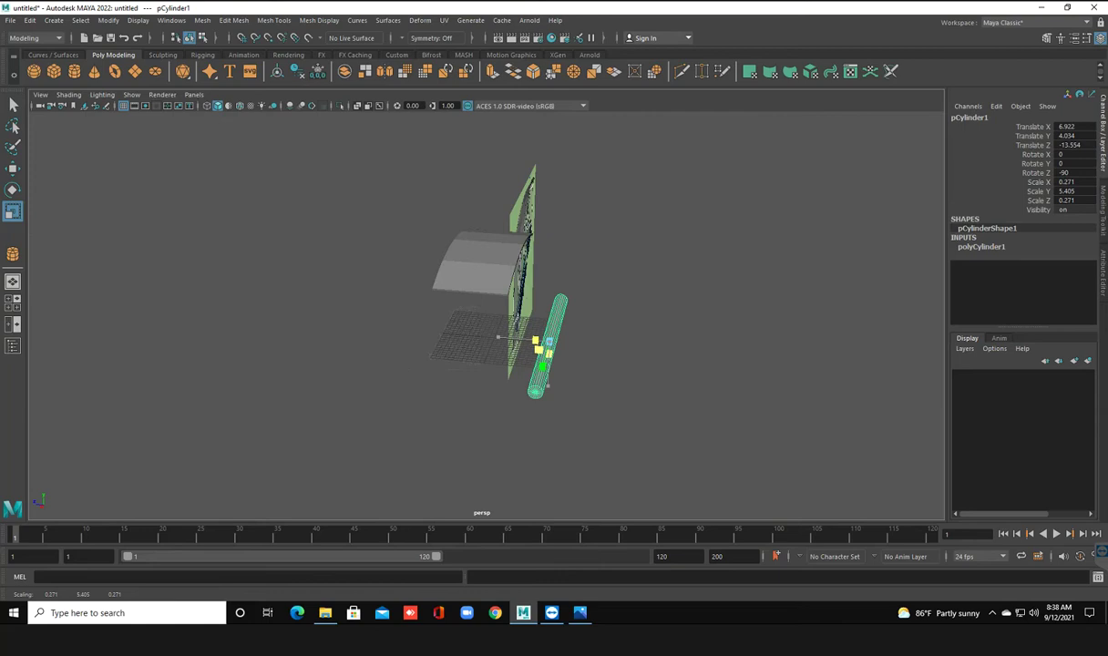
Move the rod under the curved roof slab to Translate 3.102, 3.029, -2.664
mouse_move(483, 310)
left_mouse_down("alt")
mouse_move(583, 315)
mouse_move(437, 319)
left_mouse_up("alt")
left_click(519, 323)
key("w")
mouse_move(503, 333)
left_mouse_down()
mouse_move(450, 338)
mouse_move(495, 318)
left_mouse_up()
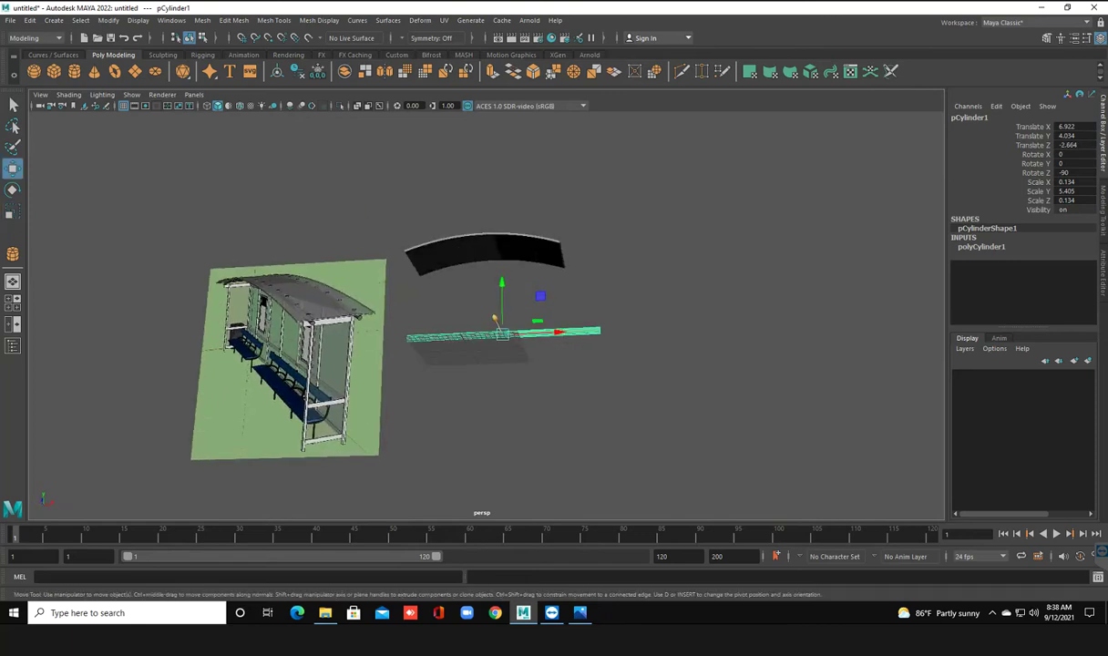
mouse_move(501, 292)
left_mouse_down()
mouse_move(501, 211)
mouse_move(652, 228)
left_mouse_up()
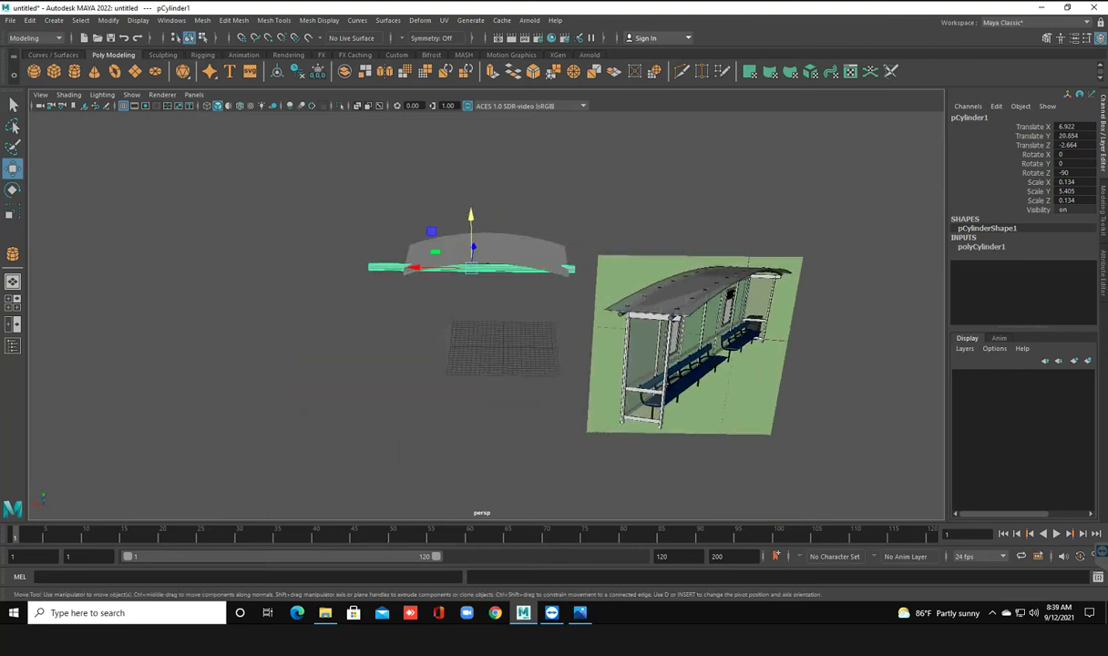
left_click_drag(413, 268, 466, 269)
key("r")
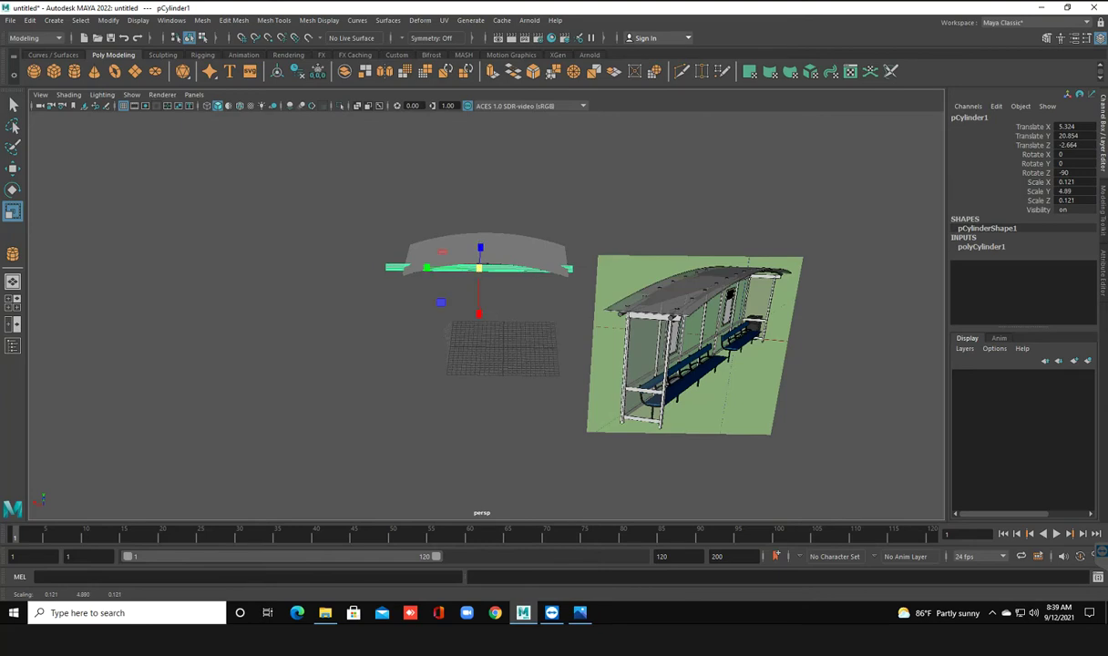
key("w")
left_click_drag(419, 268, 560, 263)
left_click_drag(487, 205, 485, 289)
left_click_drag(560, 263, 564, 258, "alt")
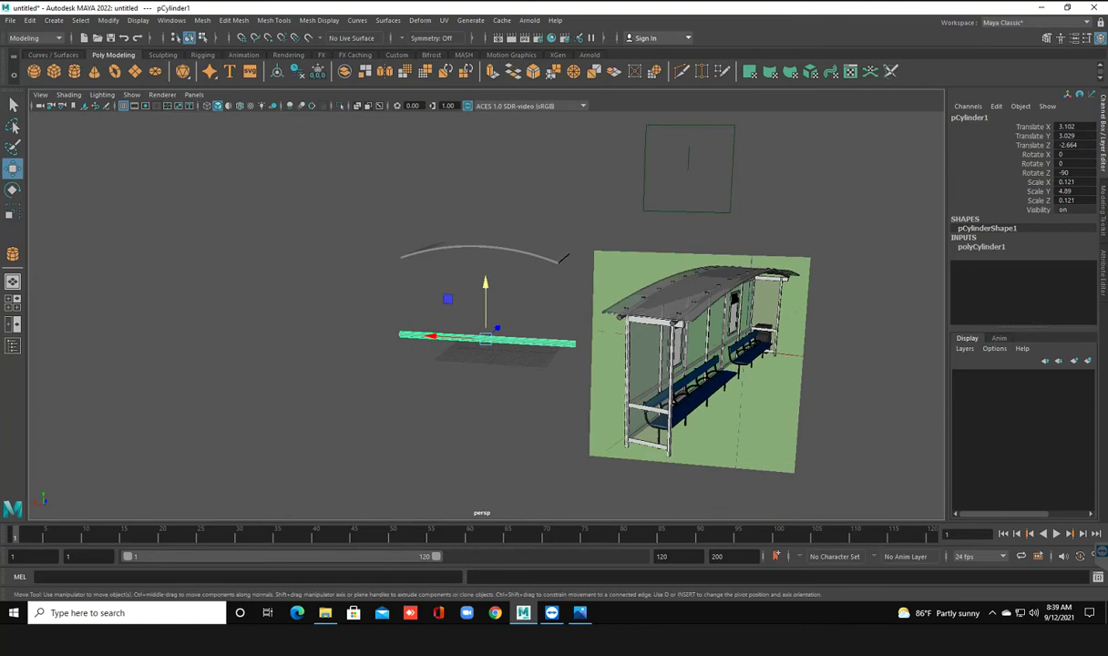
left_click(981, 246)
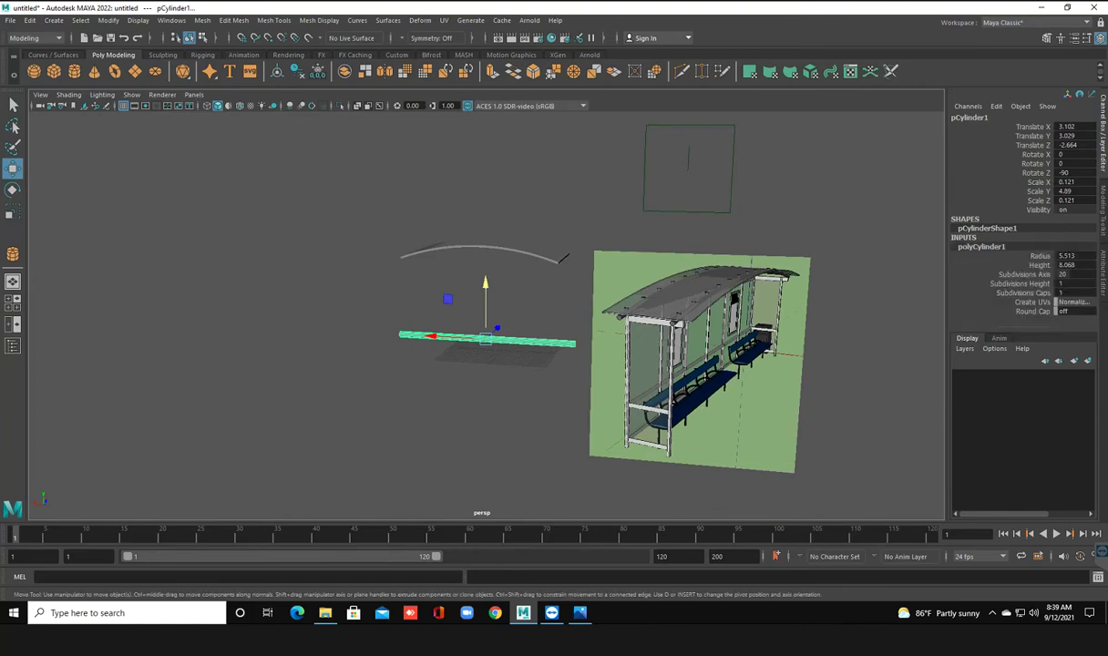
Set polyCylinder1 to 0 cap subdivisions and 50 axis subdivisions
double_click(1064, 292)
type("0")
key("Return")
double_click(1064, 274)
type("50")
key("Return")
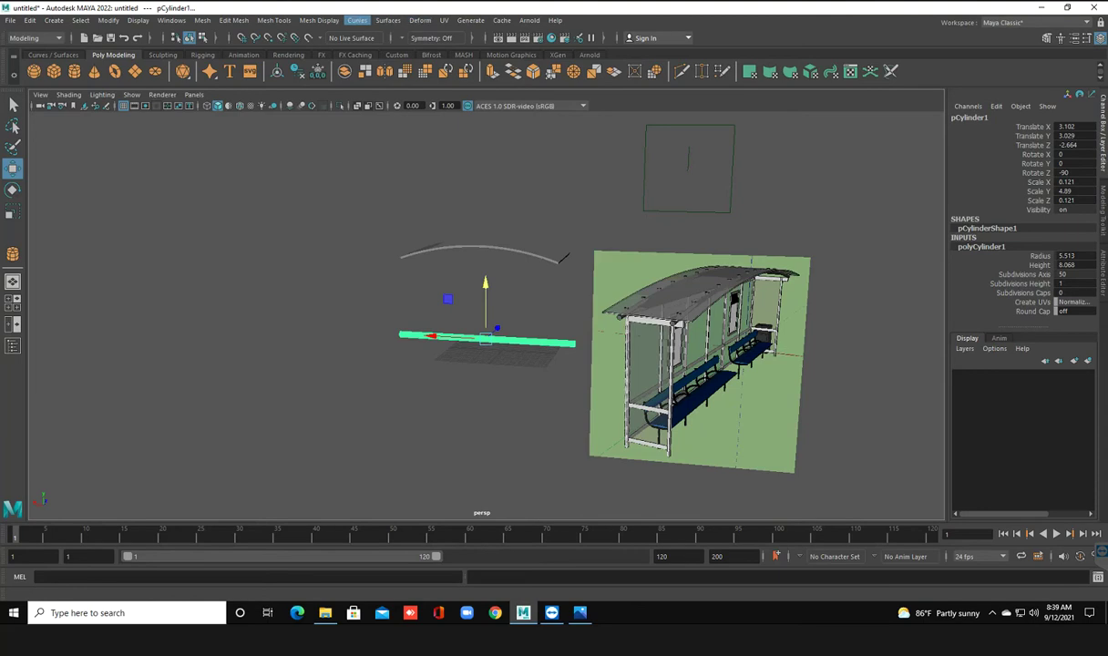
Add a Nonlinear Bend deformer to the rod and set bend1Handle Rotate Z to -90
left_click(420, 20)
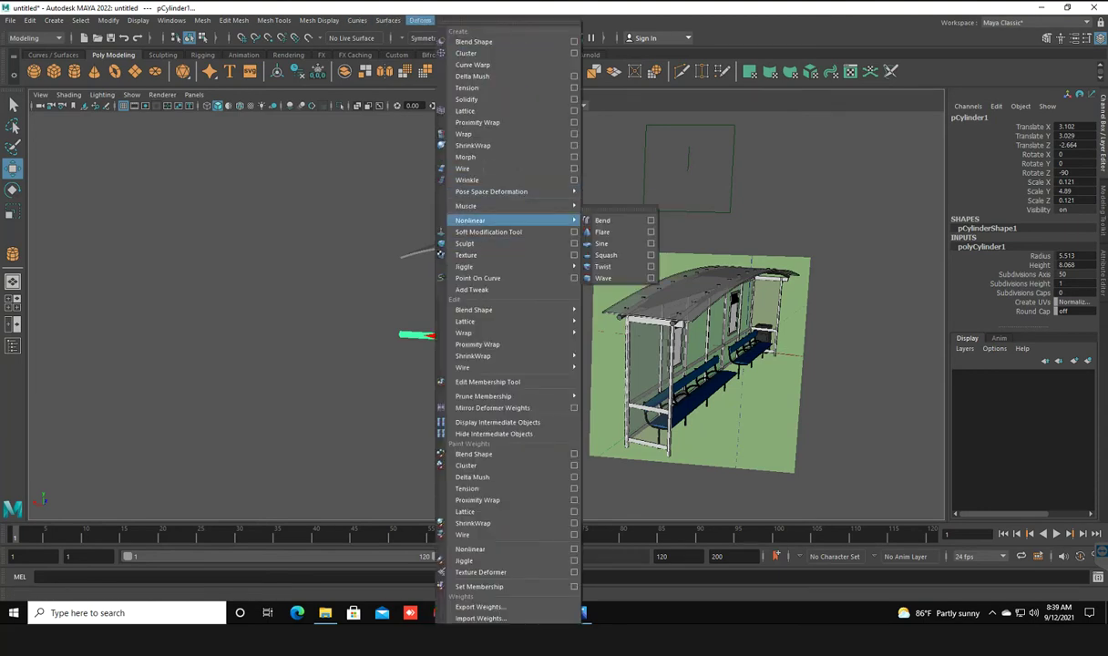
left_click(602, 221)
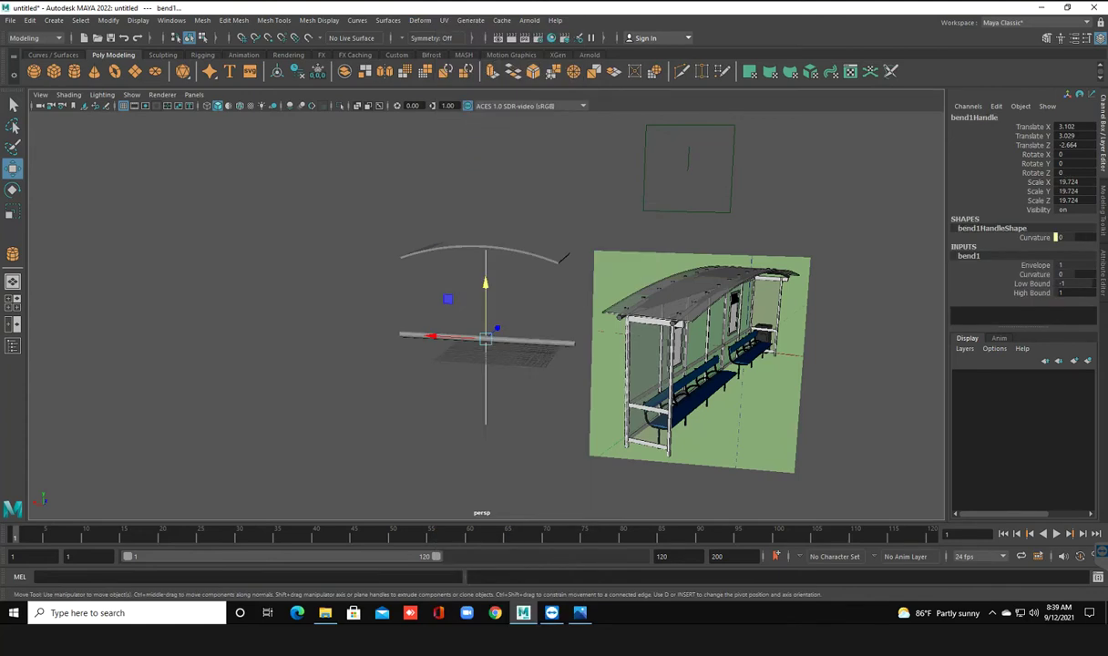
key("e")
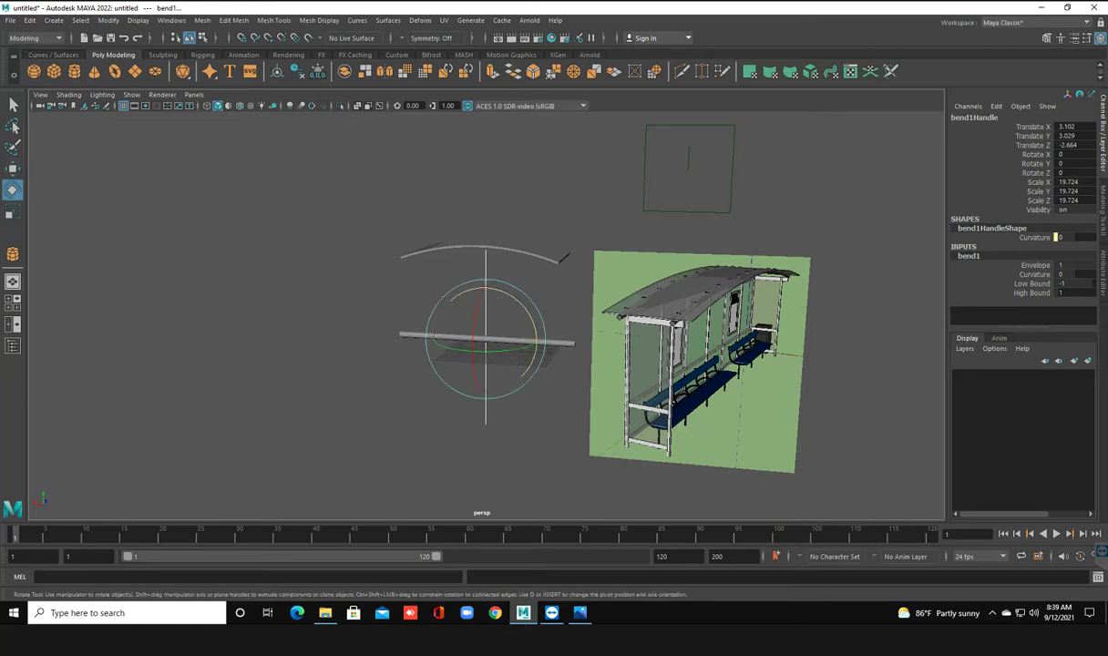
left_click_drag(546, 346, 505, 361)
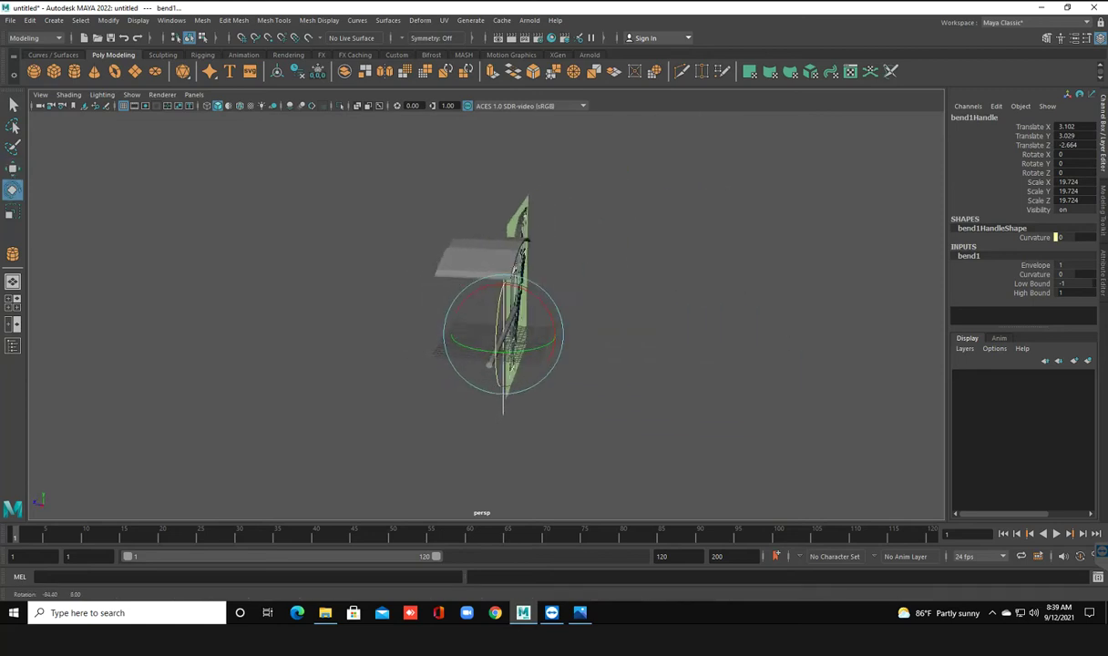
left_click_drag(505, 361, 501, 373)
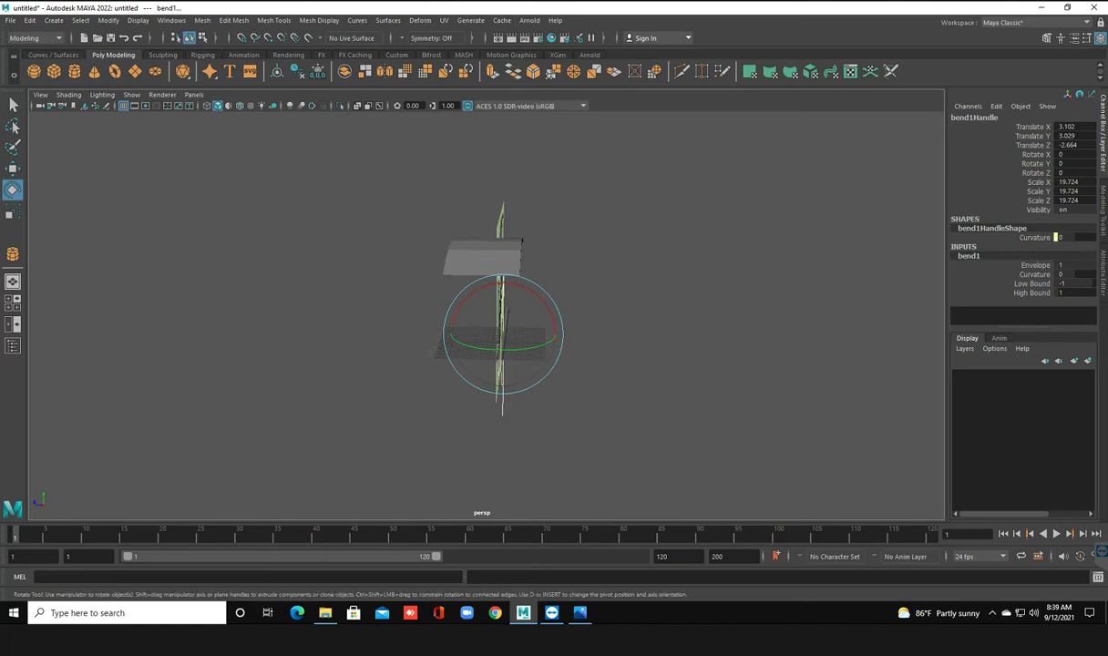
left_click_drag(506, 365, 510, 382)
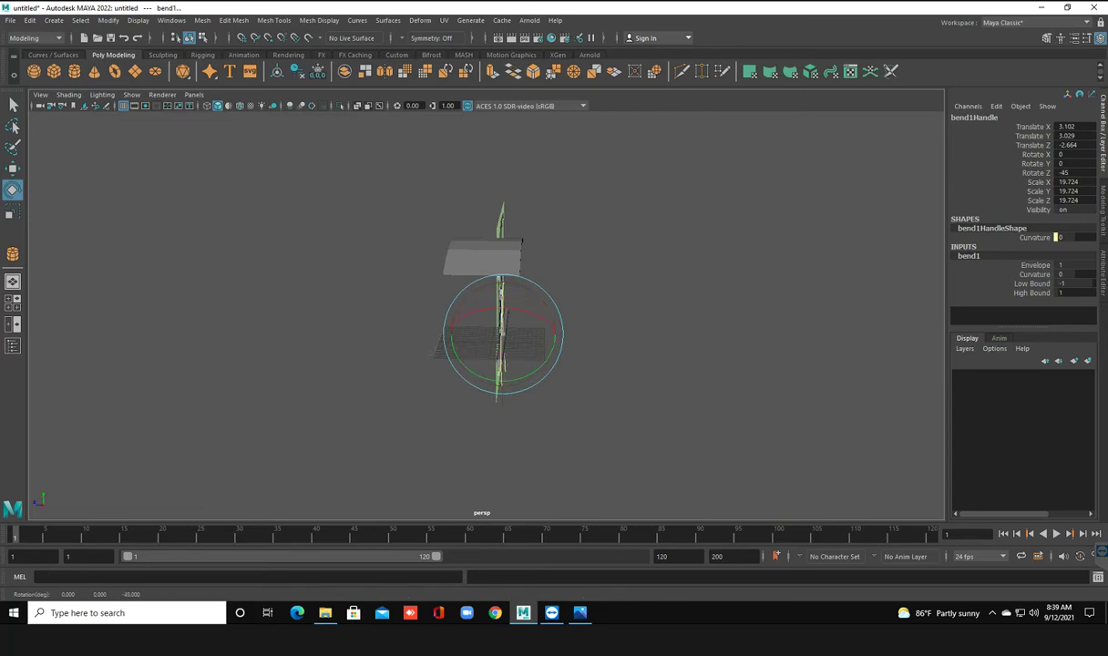
left_click_drag(510, 382, 492, 378)
double_click(1070, 172)
type("-90")
key("Return")
left_click_drag(483, 328, 546, 346, "alt")
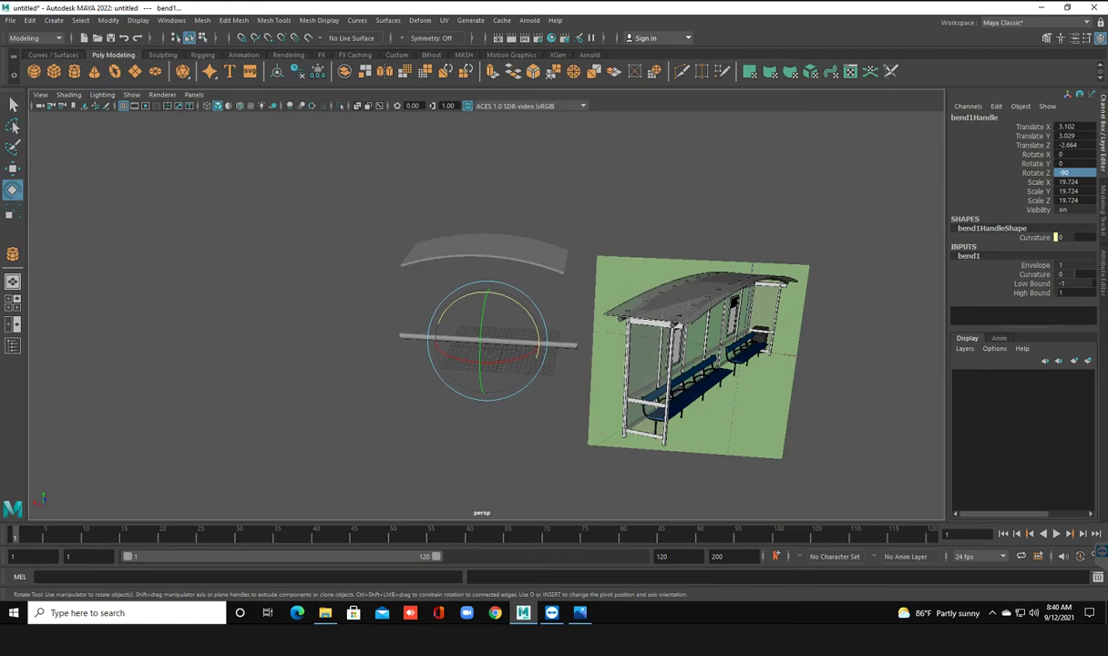
Raise the bend1 Curvature to 3
left_click(1021, 265)
middle_click_drag(1022, 260, 1038, 260)
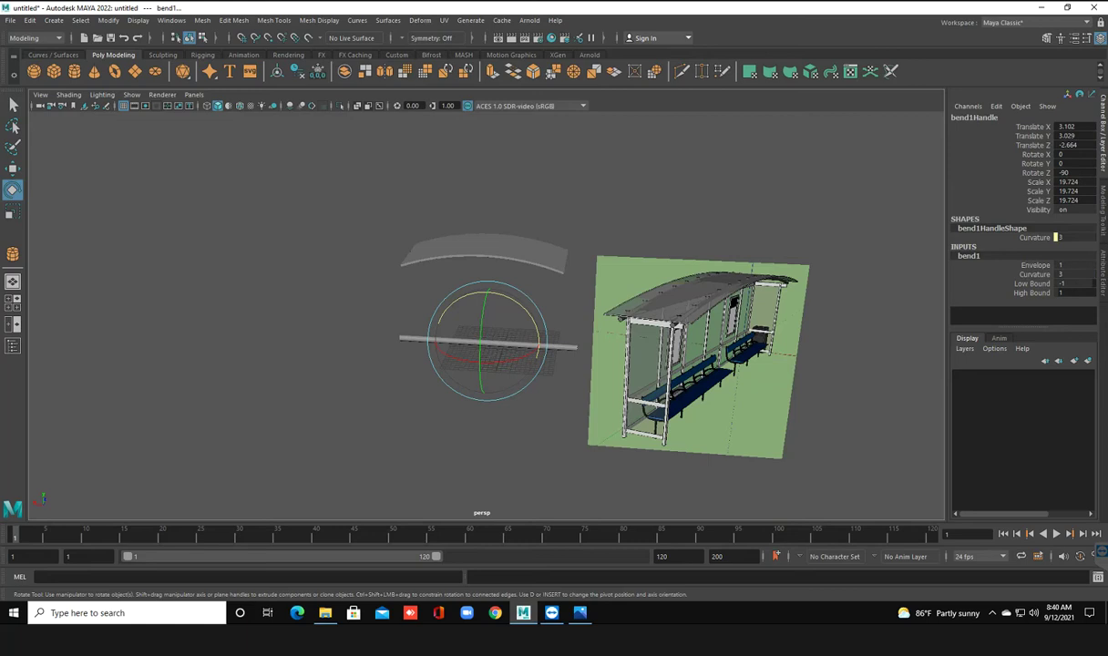
left_click(1034, 274)
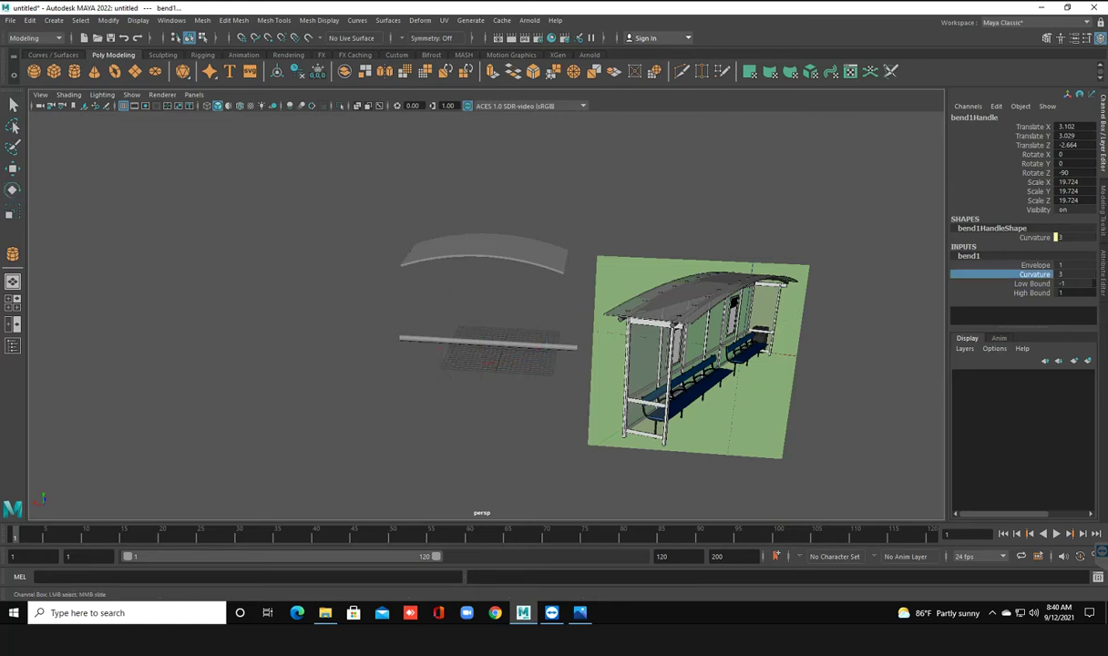
left_click(1070, 274)
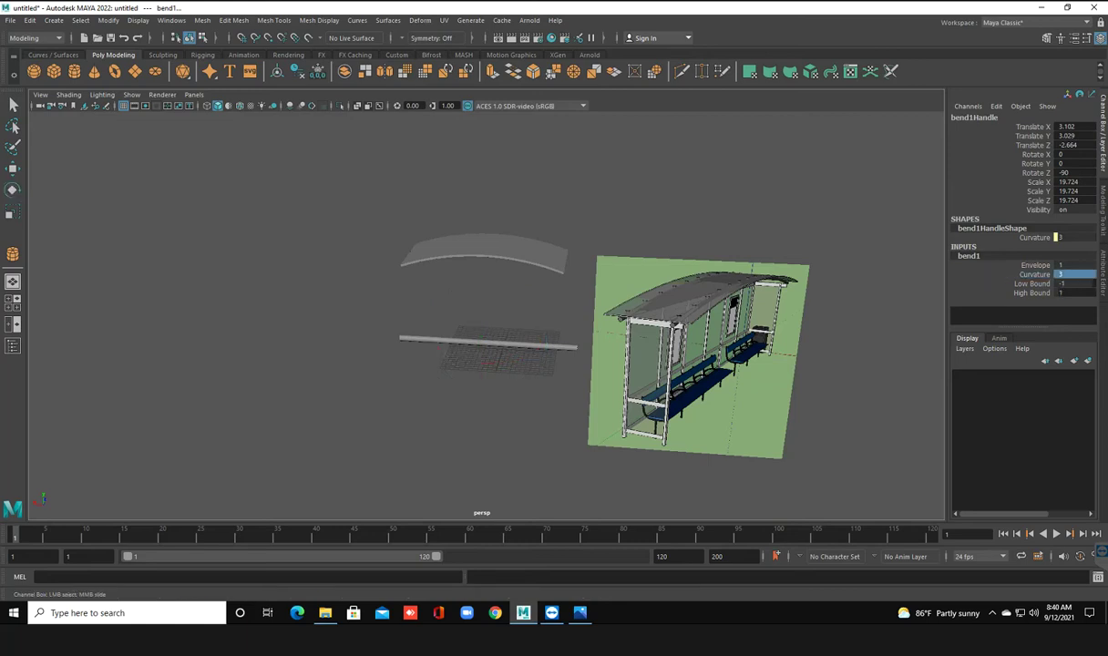
left_click(1070, 274)
left_click(1034, 274)
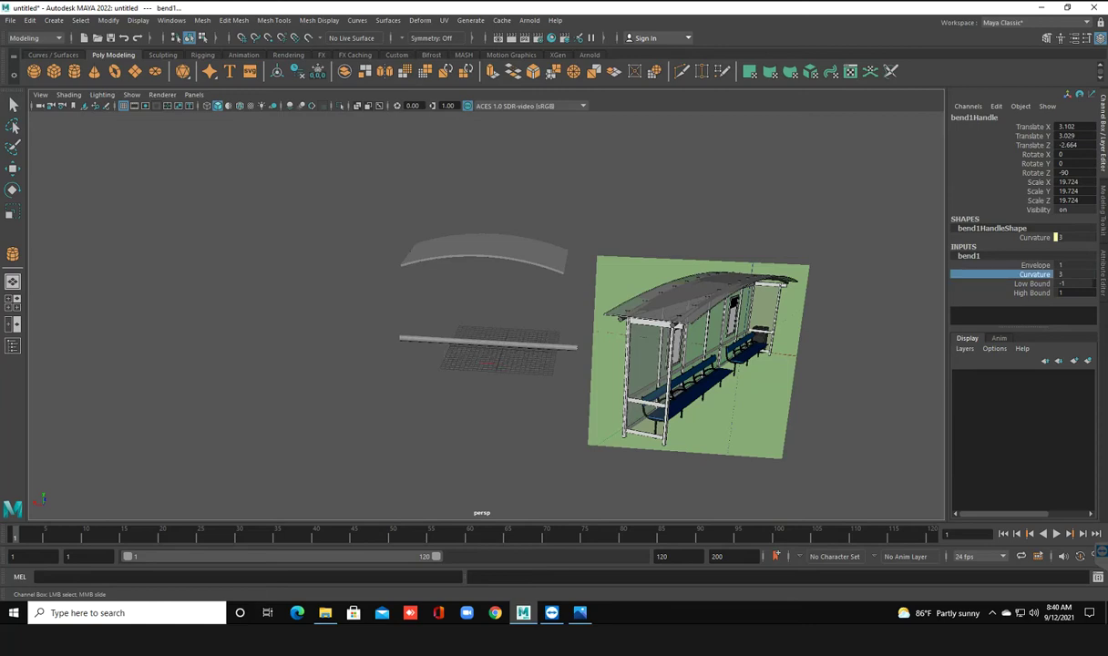
left_click(1070, 274)
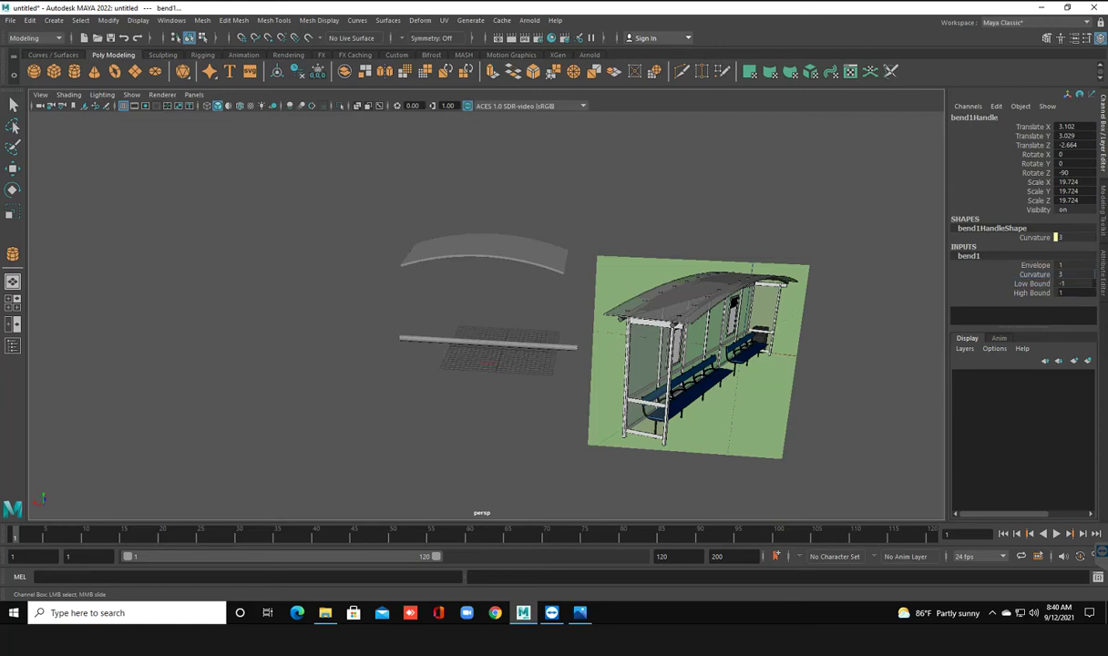
Try a bend1 Curvature of 20, then undo back to 3
double_click(1059, 275)
type("20")
key("Return")
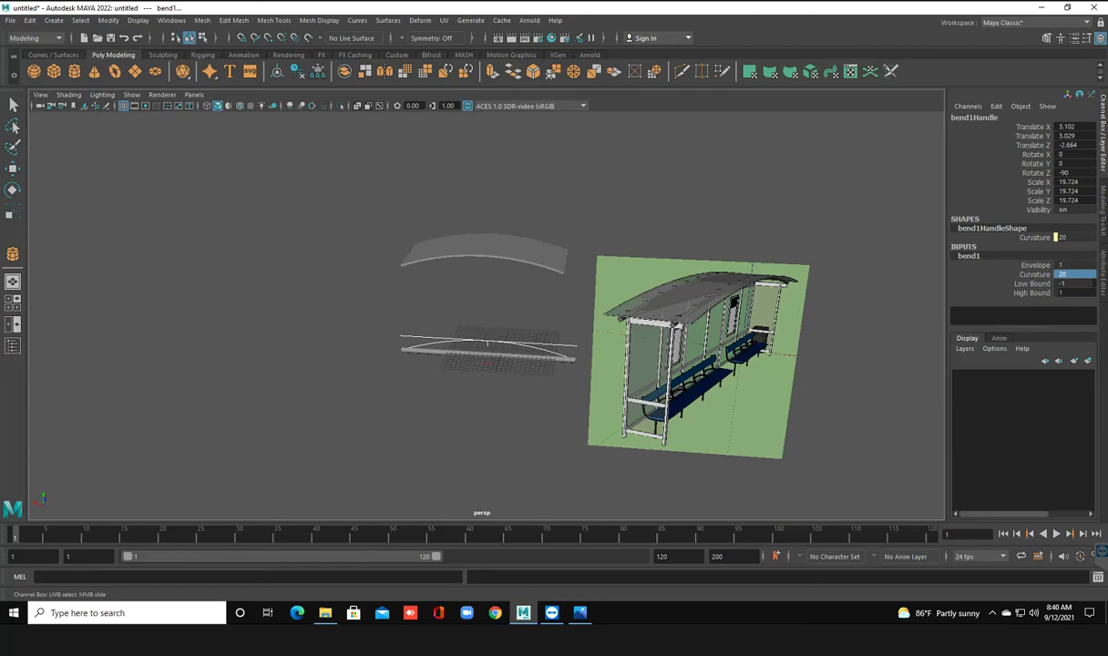
left_click_drag(483, 309, 511, 314, "alt")
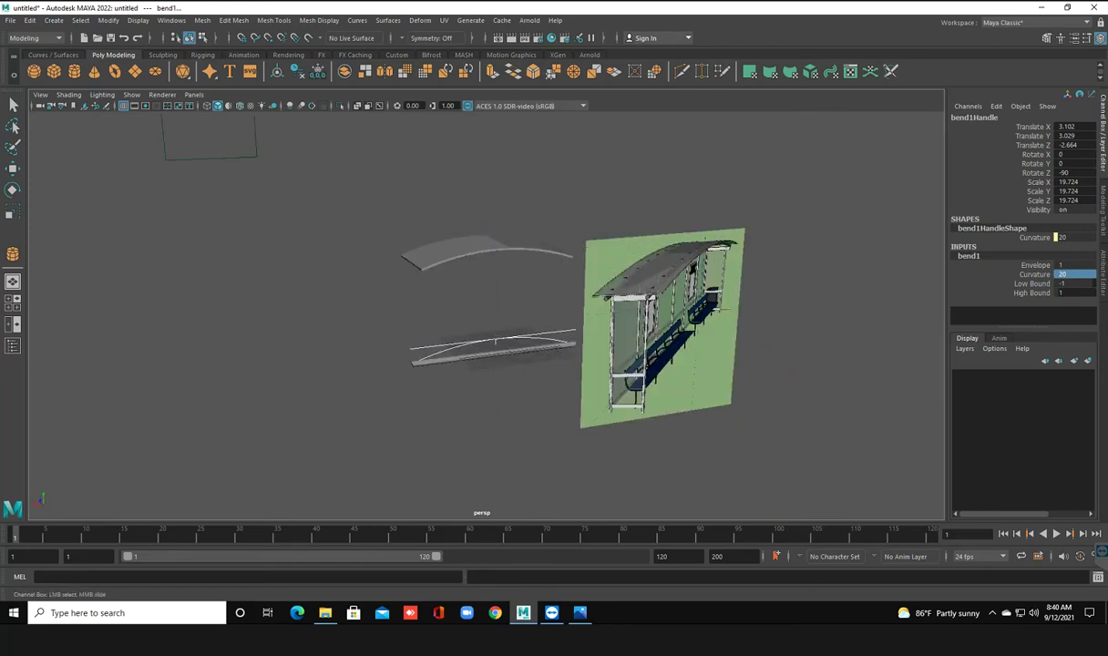
key("ctrl+z")
left_click(492, 344)
key("e")
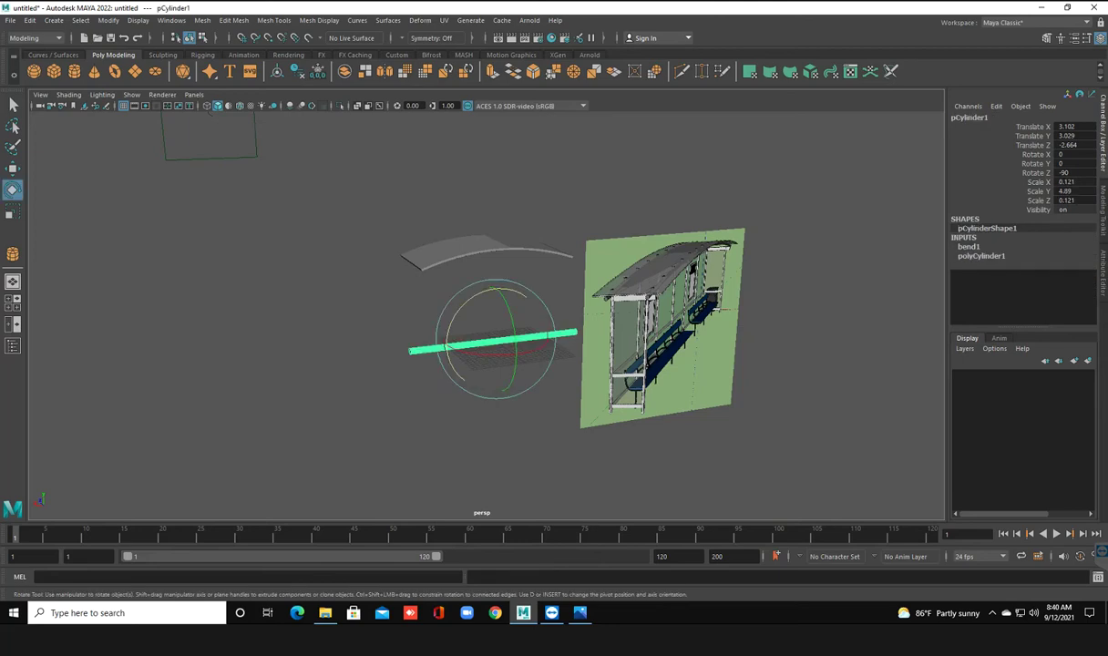
Set the bend1 Curvature on the rod to -20
left_click(969, 246)
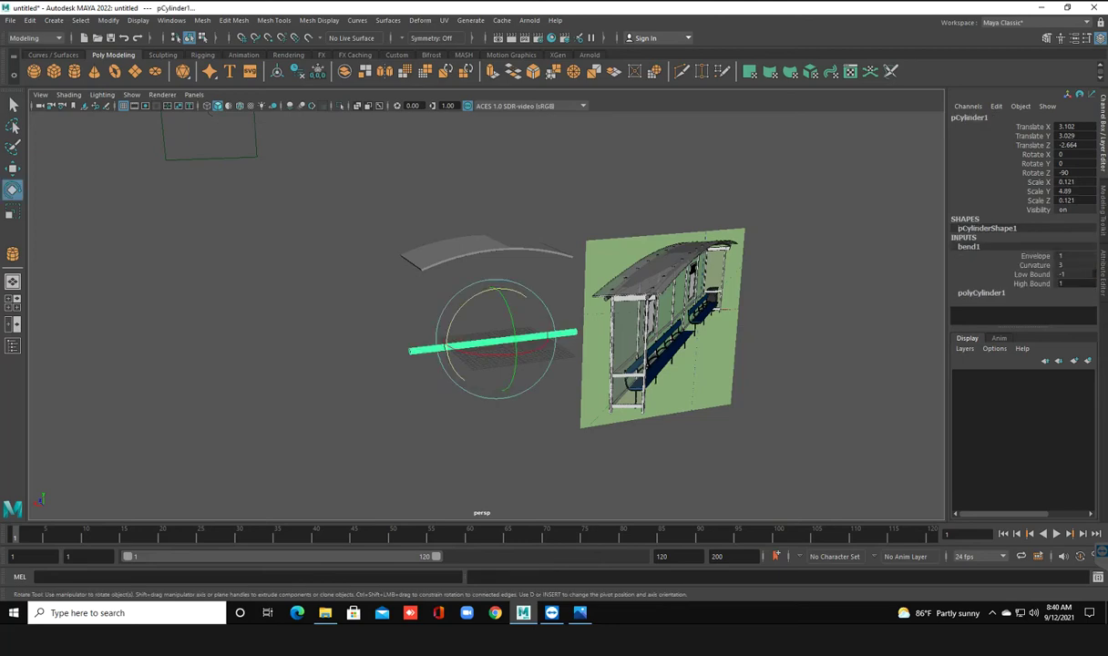
double_click(1066, 264)
type("-20")
key("Return")
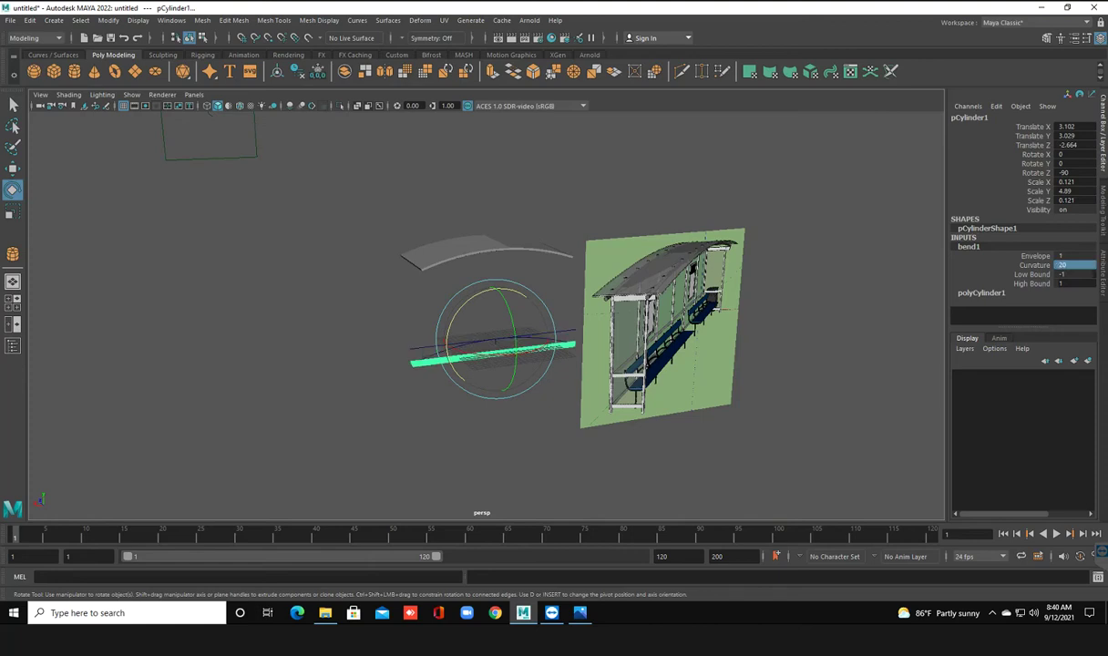
mouse_move(492, 346)
left_mouse_down("alt")
mouse_move(292, 364)
mouse_move(564, 350)
left_mouse_up("alt")
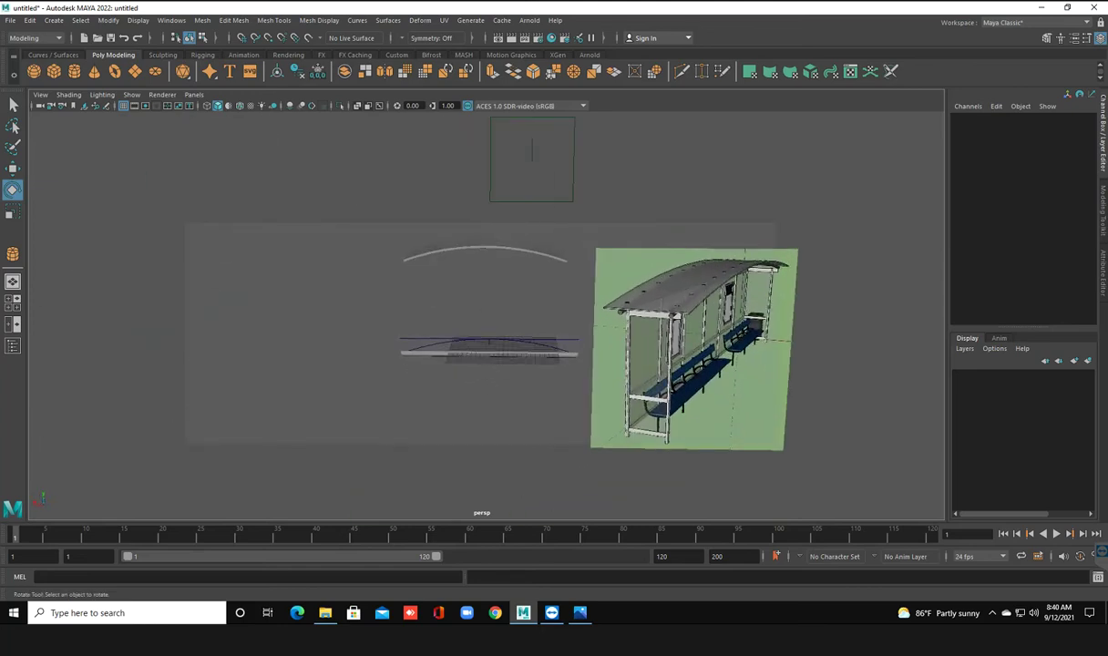
Reselect the rod and re-confirm the bend1 Curvature so the rod arcs
left_click(489, 350)
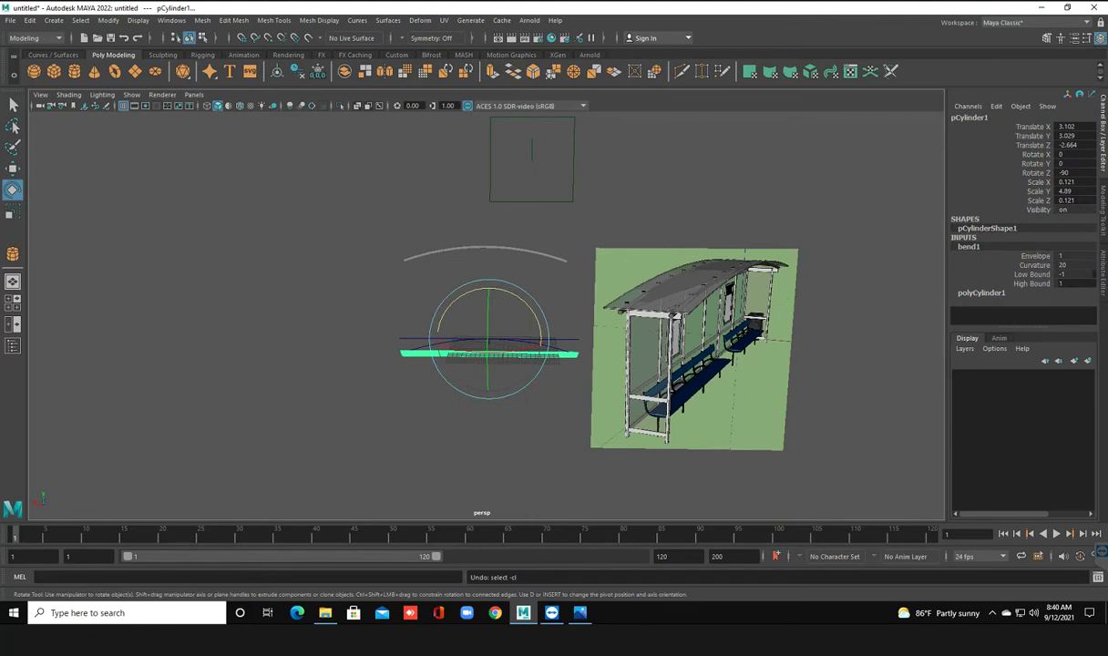
left_click(274, 419)
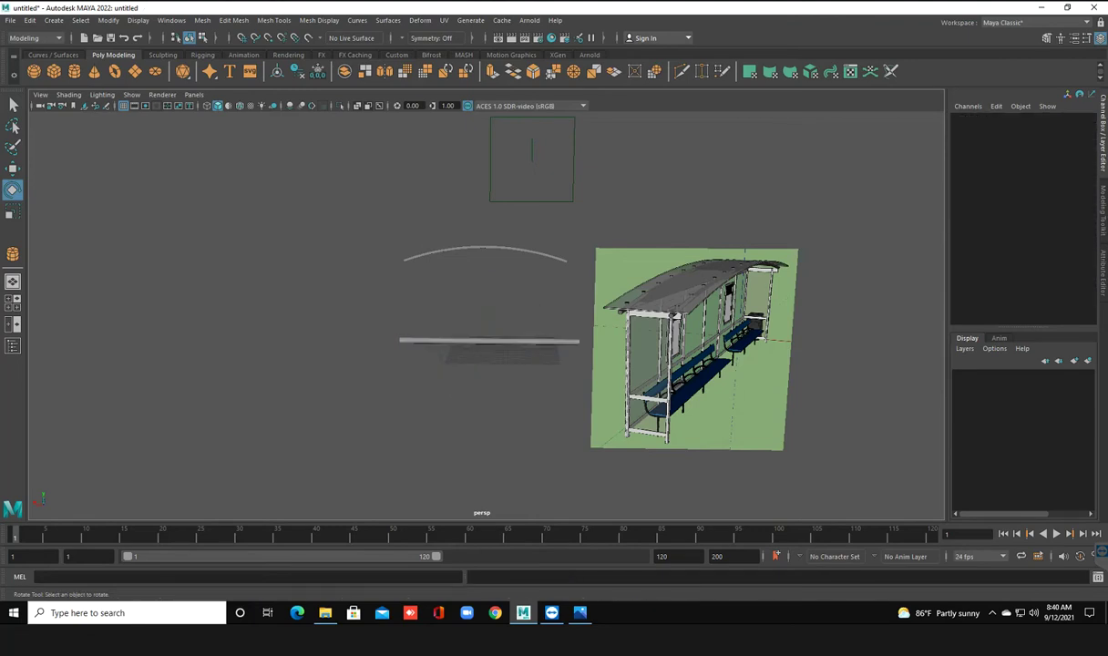
left_click(489, 341)
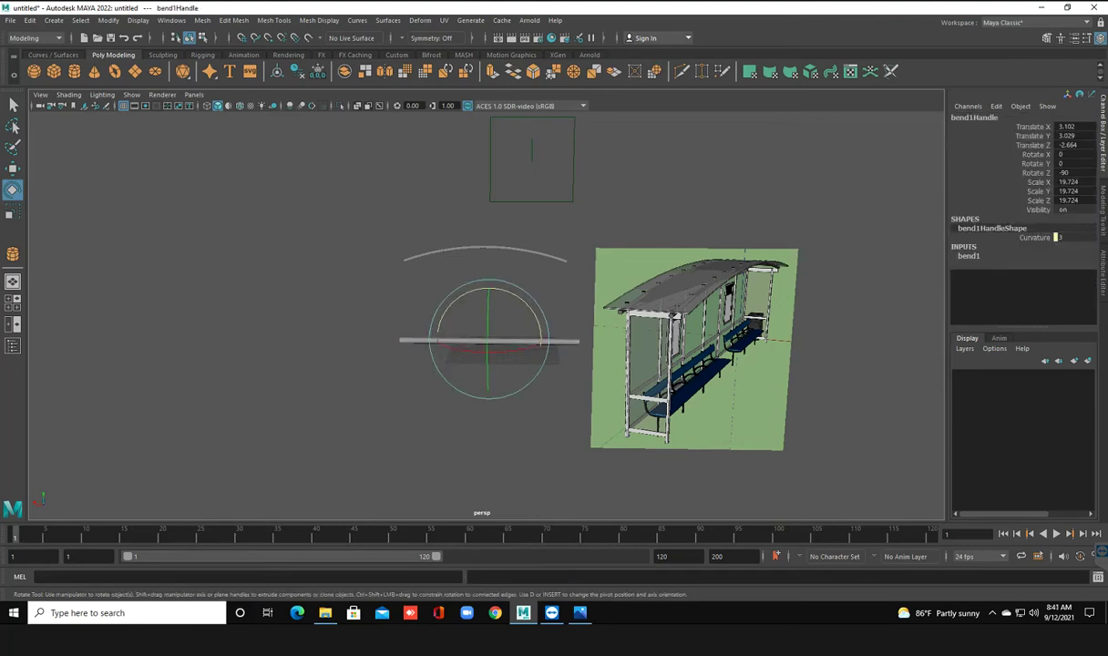
left_click(510, 342)
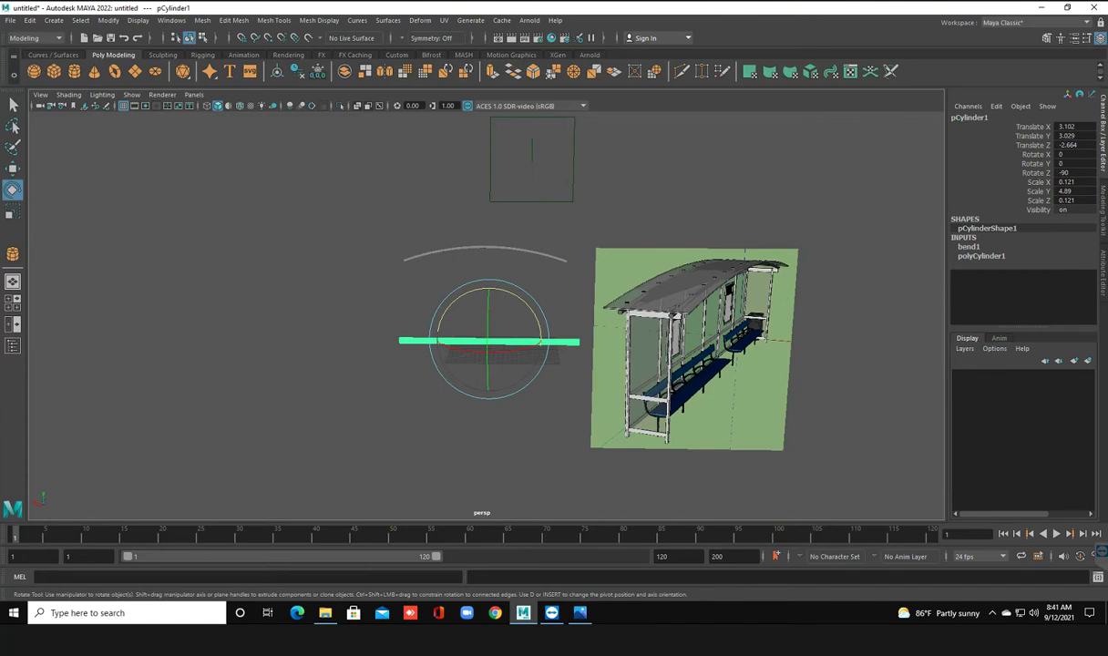
left_click(969, 246)
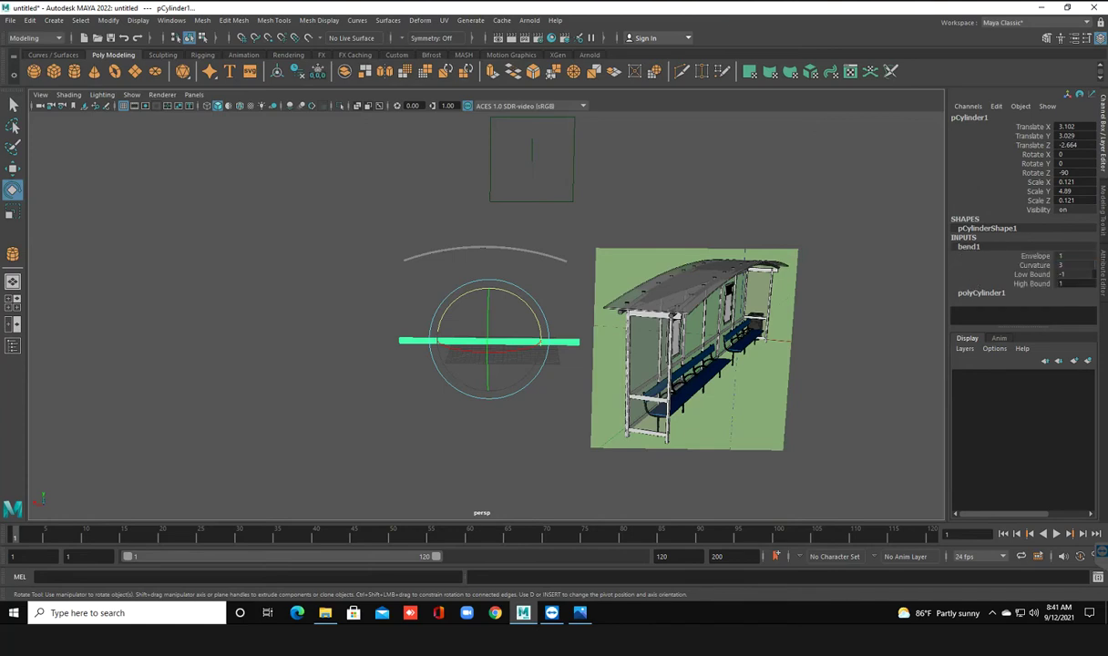
left_click(1063, 265)
type("20")
key("Return")
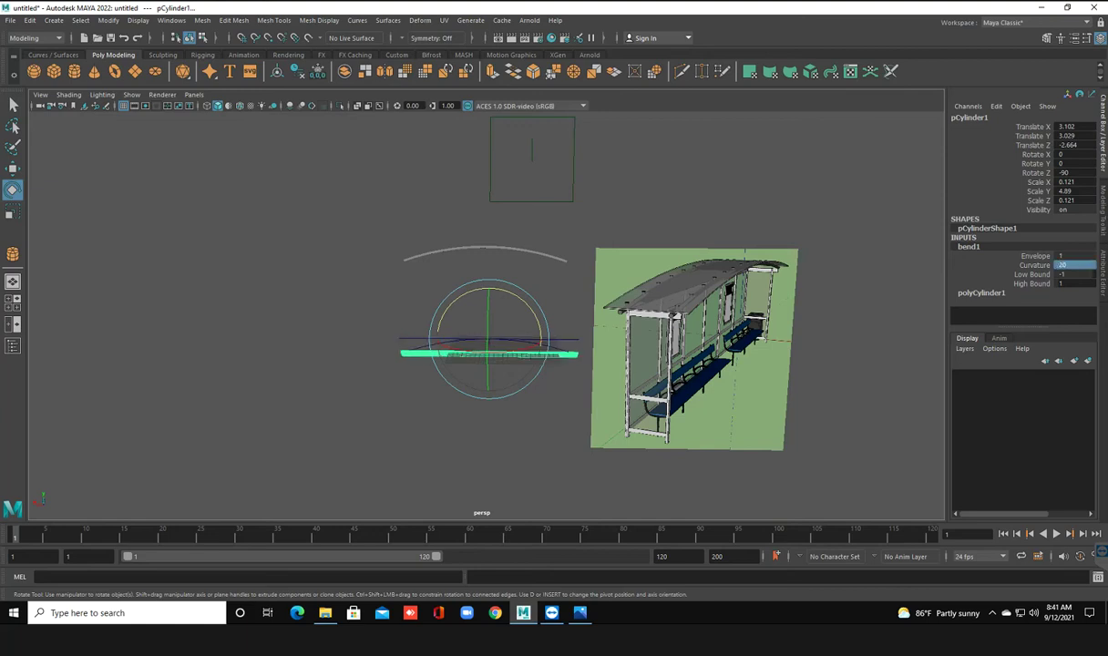
Inspect the arched rod from both sides and select the bend handle
left_click(728, 201)
left_click_drag(729, 273, 547, 292, "alt")
left_click_drag(510, 364, 747, 364, "alt")
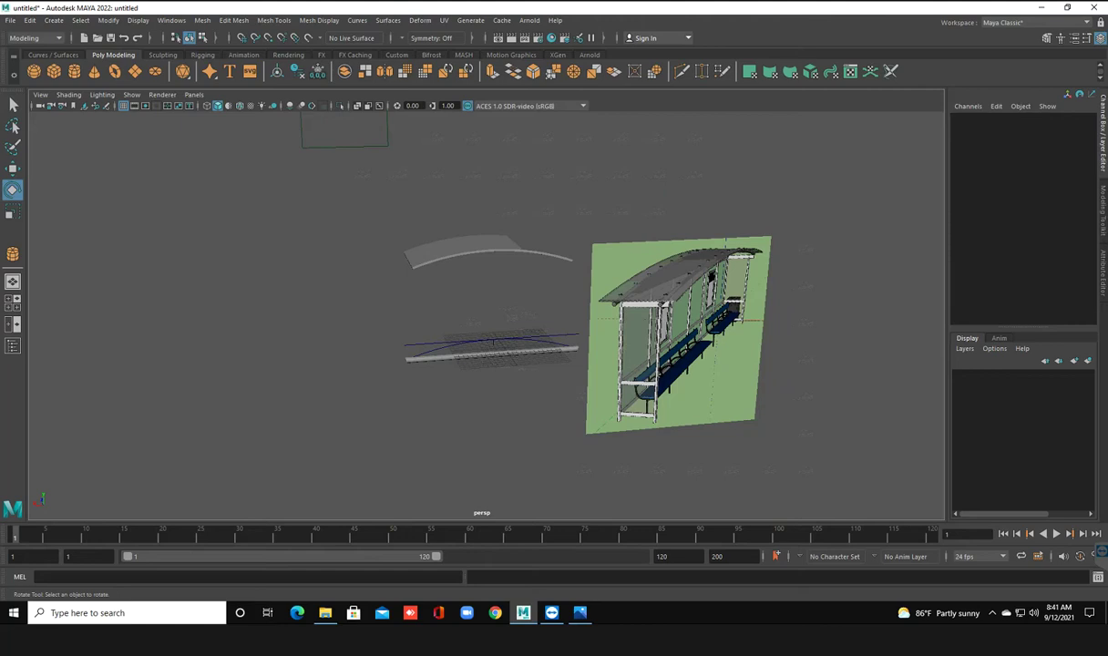
left_click(492, 344)
mouse_move(546, 364)
left_mouse_down("alt")
mouse_move(619, 328)
mouse_move(547, 301)
mouse_move(428, 301)
left_mouse_up("alt")
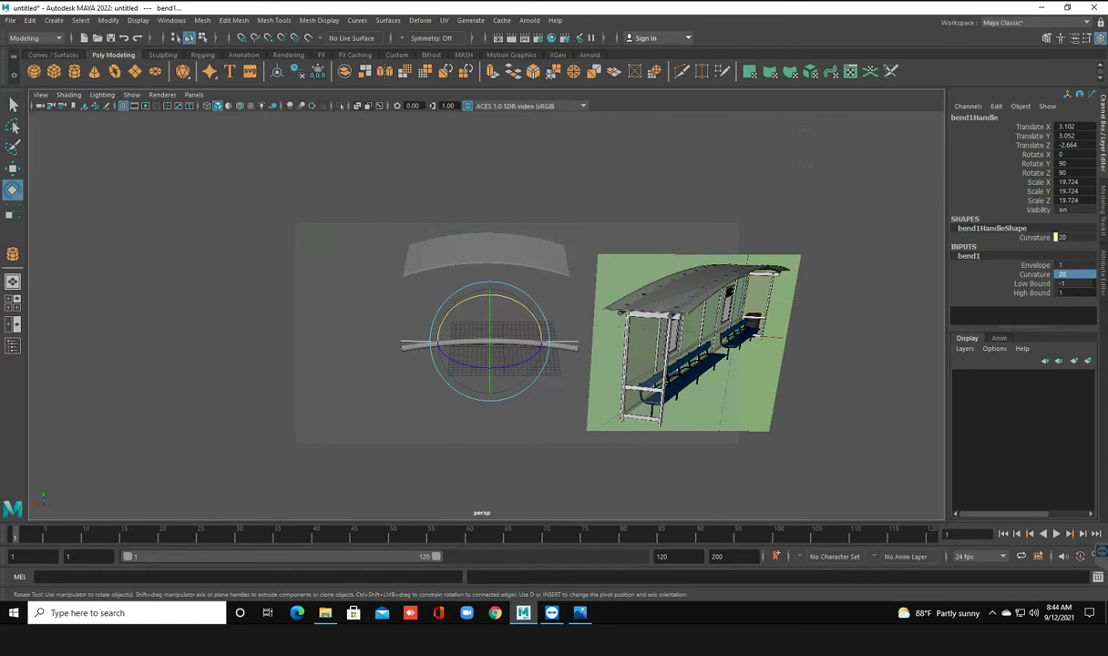
Delete the bent rod's history, freeze its transforms, then tilt it about X
left_click(968, 256)
left_click(805, 166)
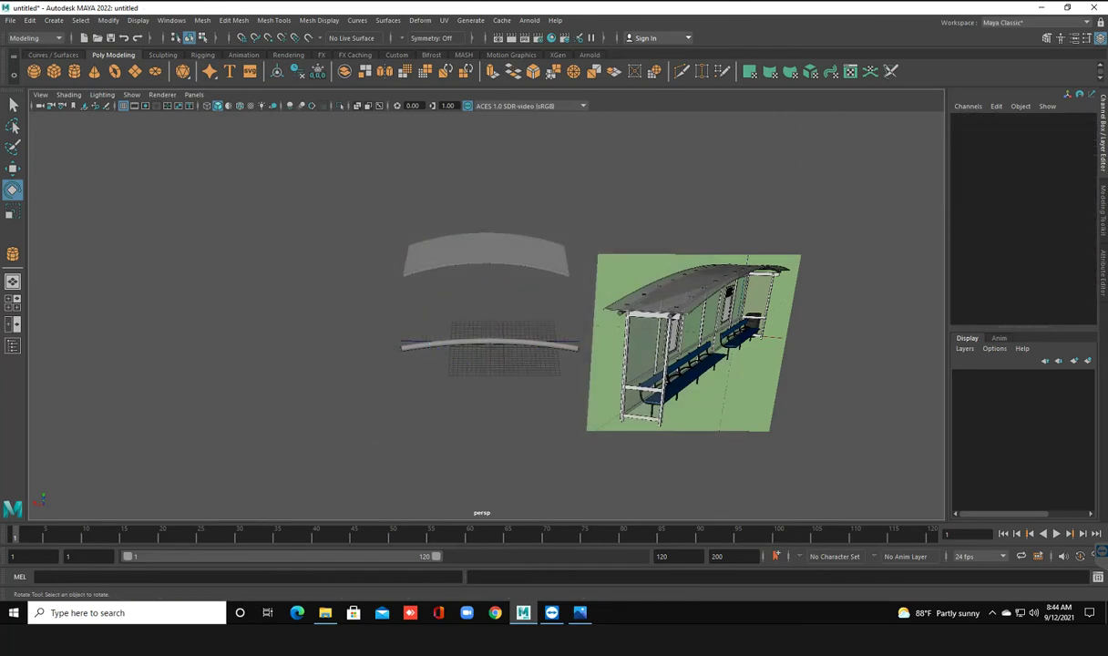
left_click(489, 346)
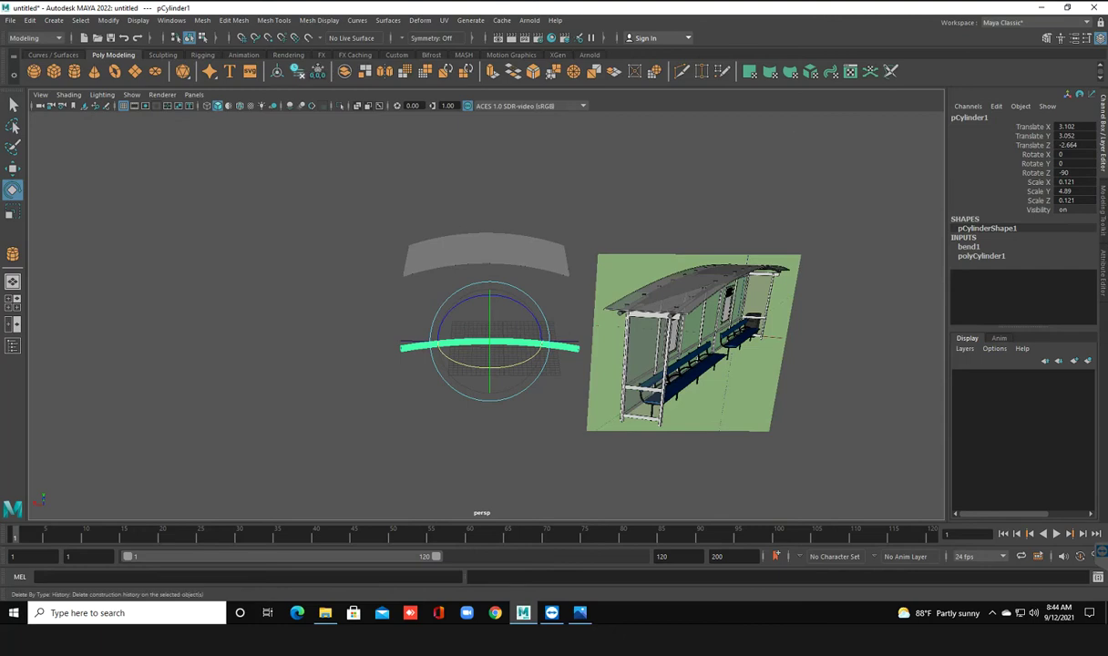
key("alt+shift+d")
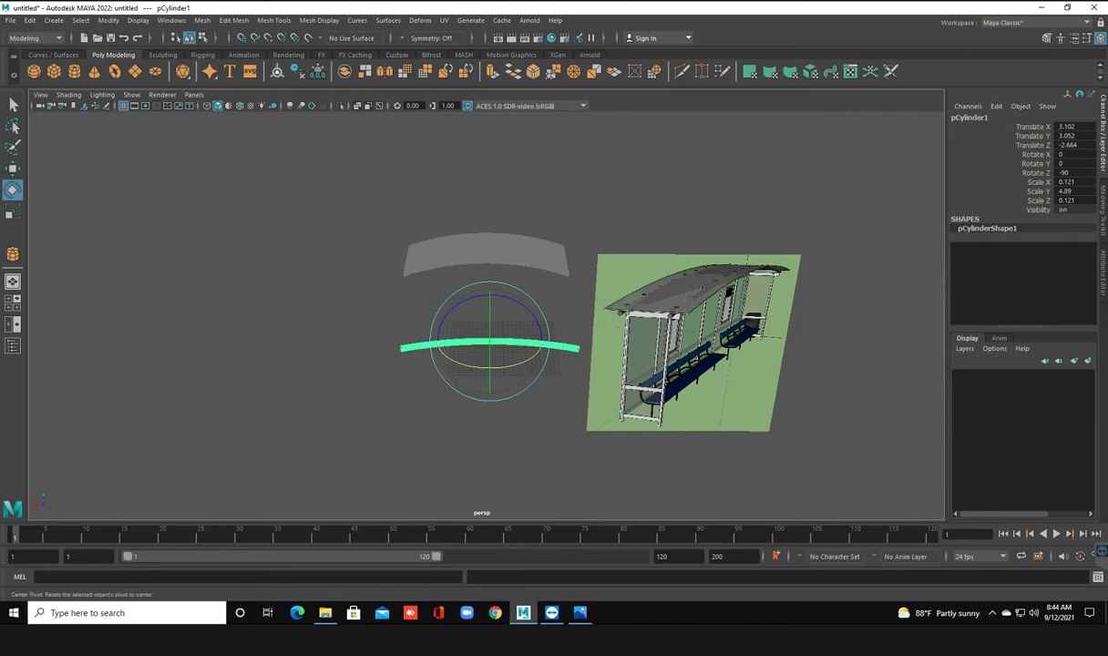
left_click(297, 71)
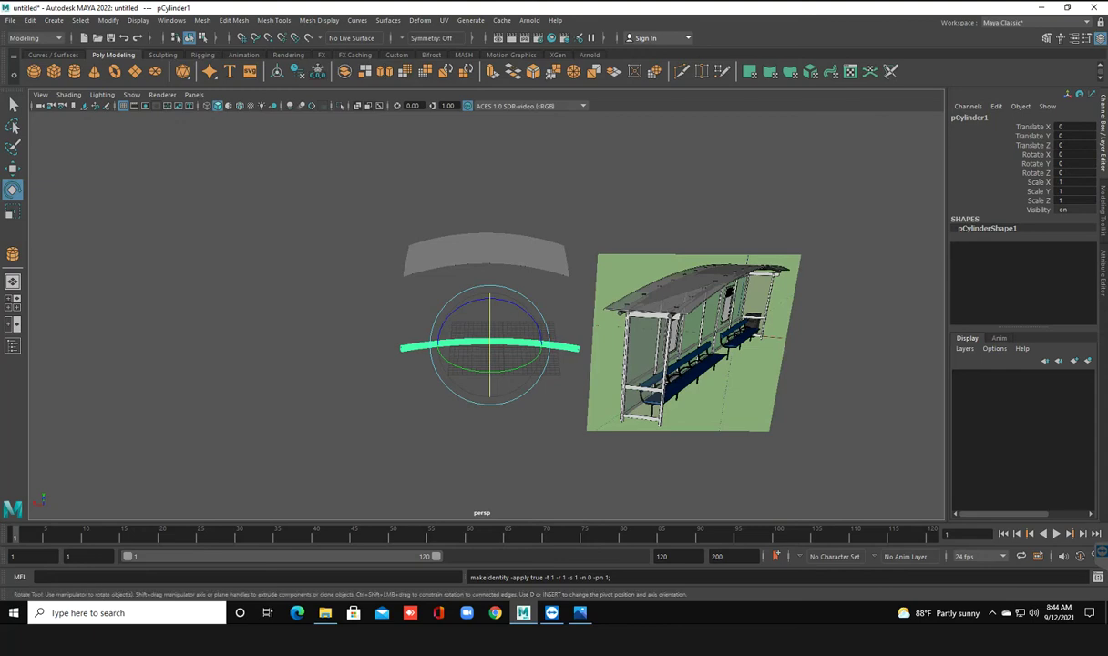
mouse_move(492, 324)
left_mouse_down()
mouse_move(464, 284)
mouse_move(489, 265)
mouse_move(489, 278)
left_mouse_up()
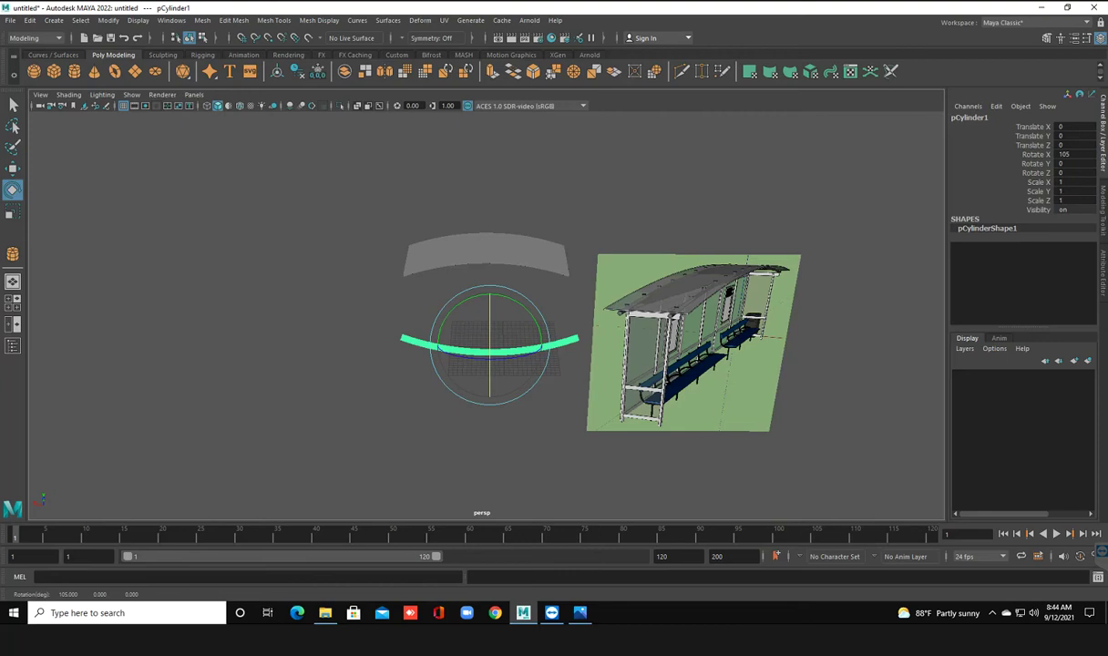
Set pCylinder1's Rotate X to 180, flipping the arch to match the roof curve
double_click(1062, 154)
key("BackSpace")
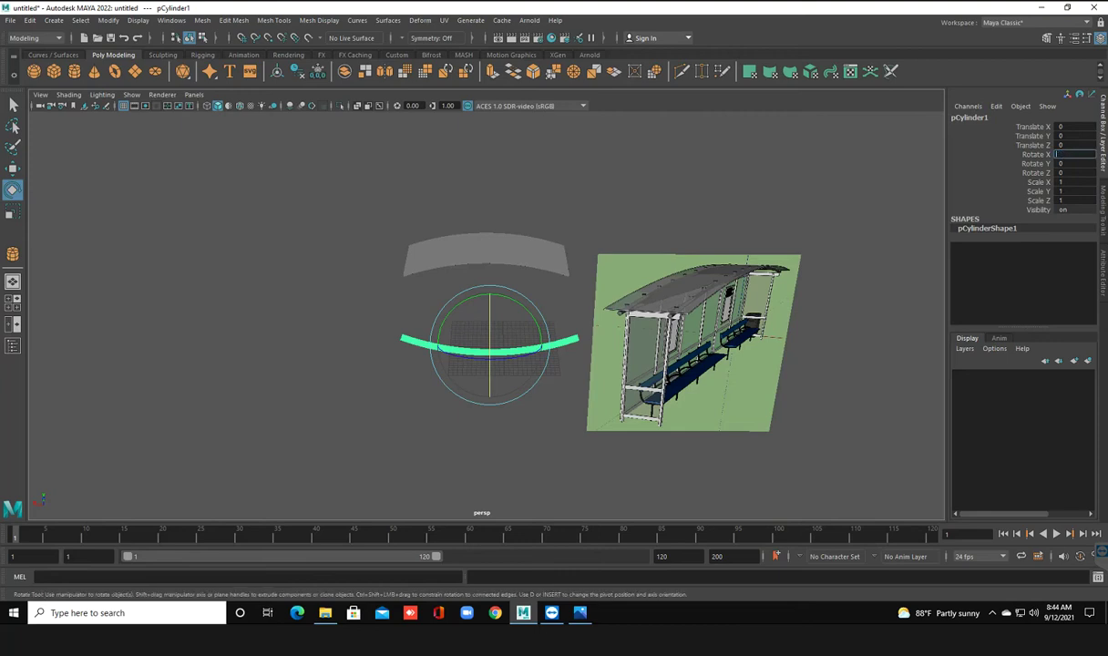
type("9180")
key("Return")
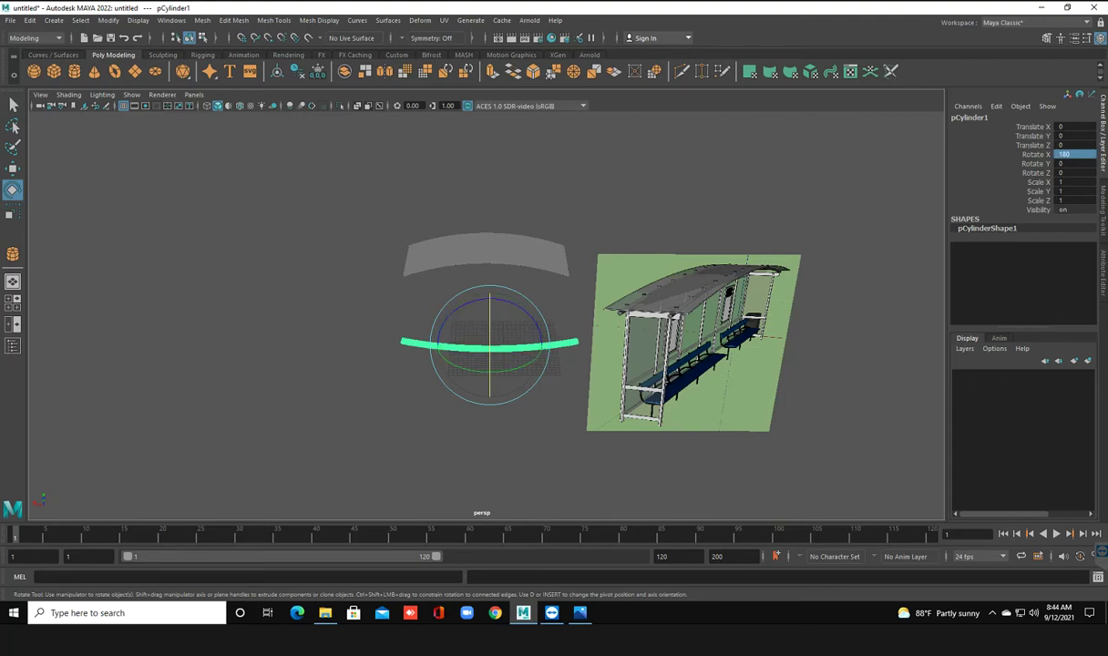
left_click(273, 410)
left_click_drag(273, 410, 278, 408, "alt")
mouse_move(483, 328)
left_mouse_down("alt")
mouse_move(392, 332)
mouse_move(437, 330)
left_mouse_up("alt")
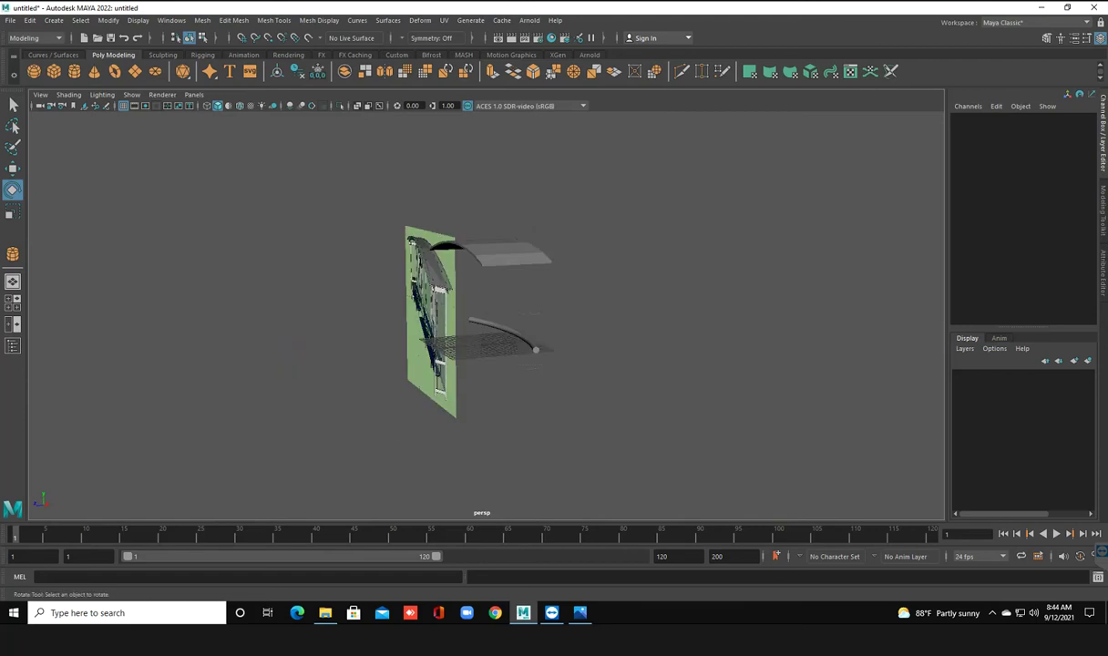
scroll(456, 293, "up", 2)
Rotate pCylinder1 about X to roughly 268.7 degrees so the arc stands upright
scroll(456, 292, "up", 3)
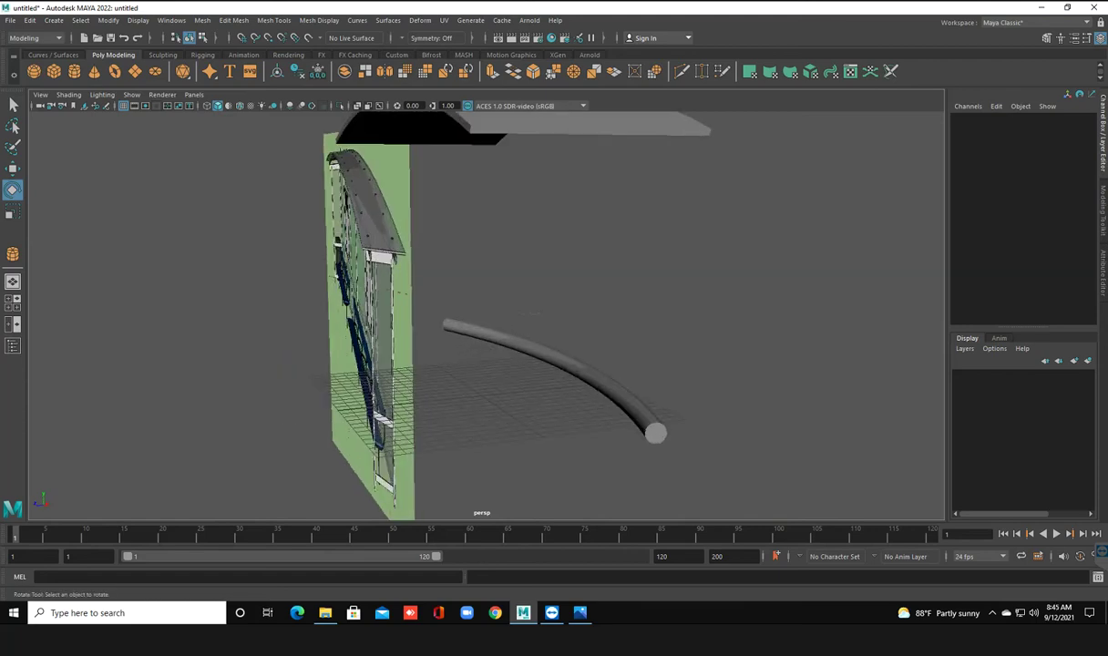
left_click_drag(437, 330, 529, 328, "alt")
left_click_drag(547, 274, 555, 273, "alt")
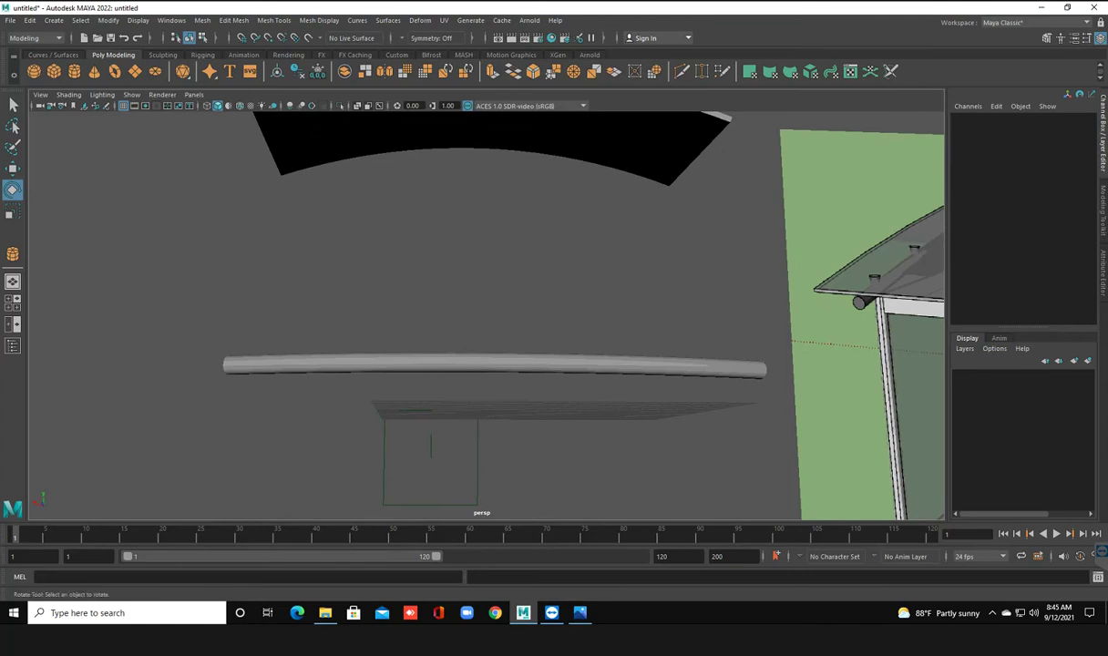
left_click(495, 365)
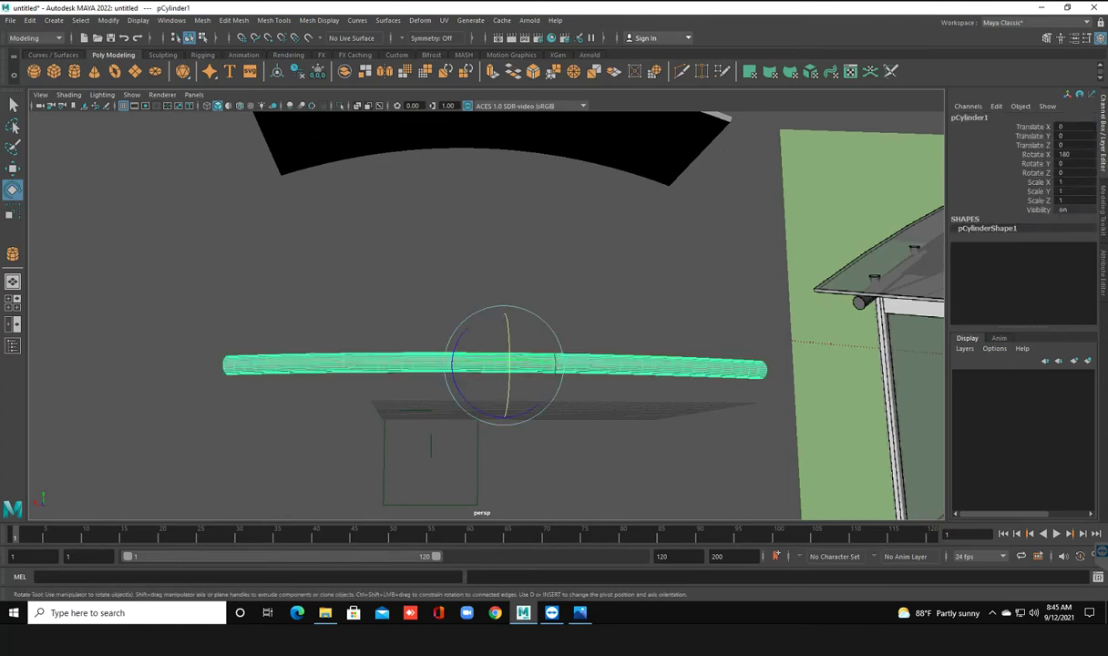
left_click_drag(505, 400, 507, 364)
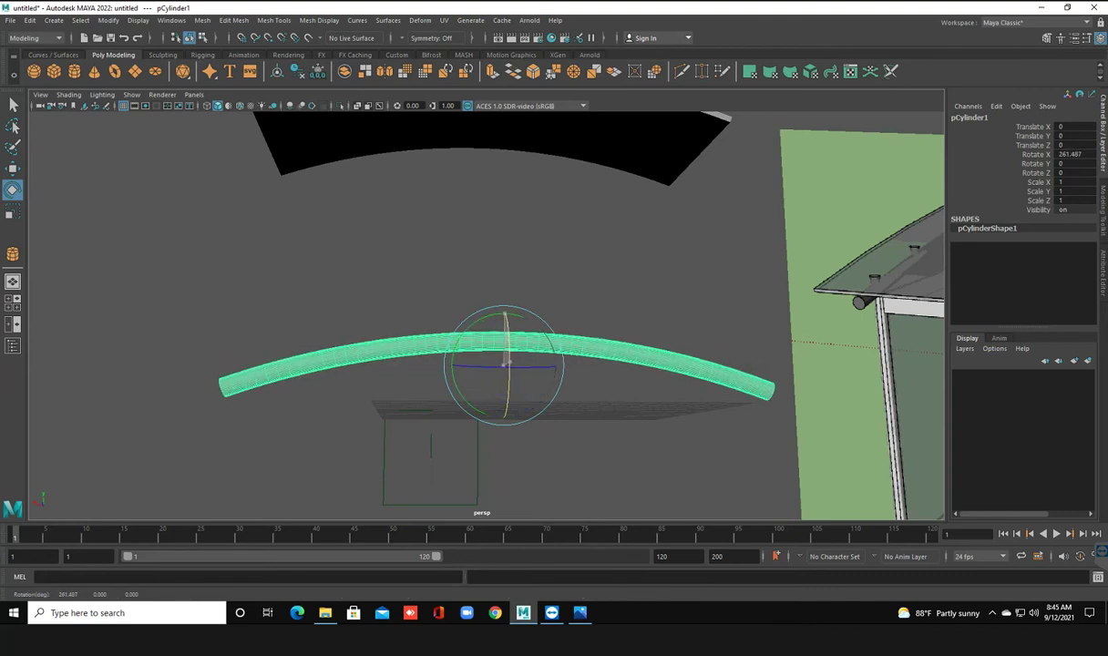
left_click_drag(507, 362, 507, 363)
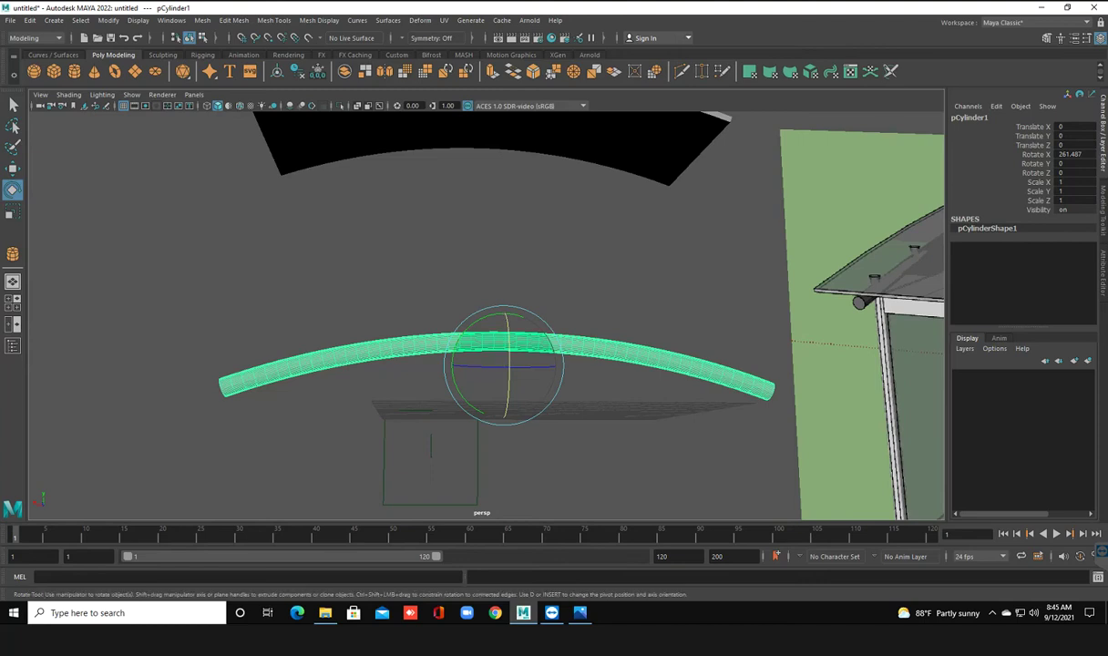
left_click_drag(503, 365, 505, 365)
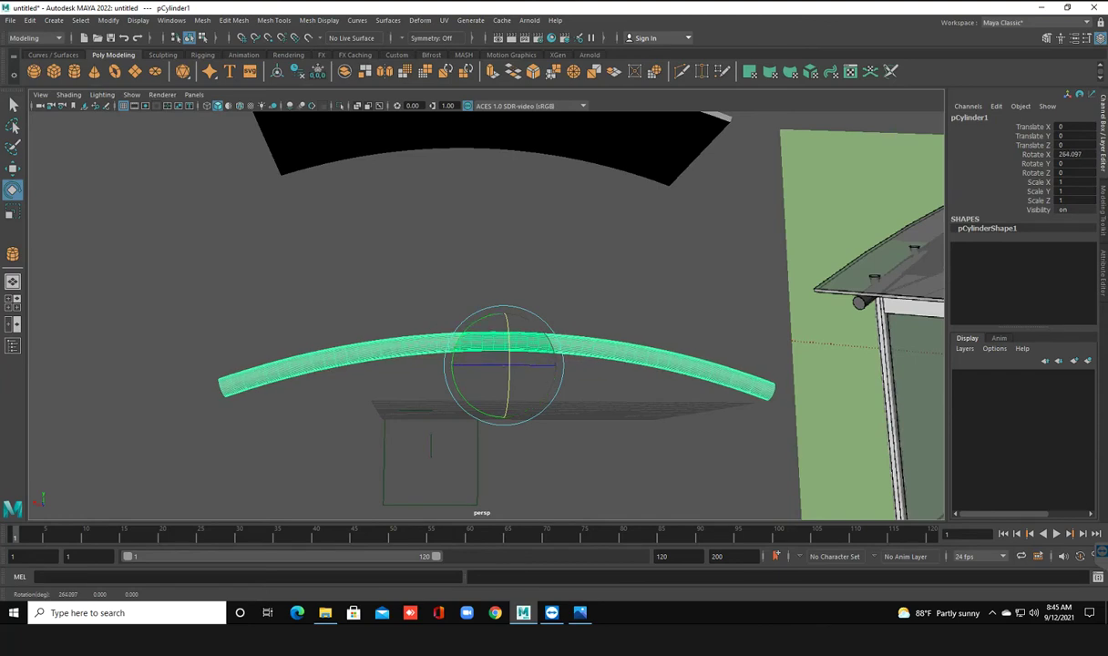
left_click_drag(504, 365, 522, 291, "alt")
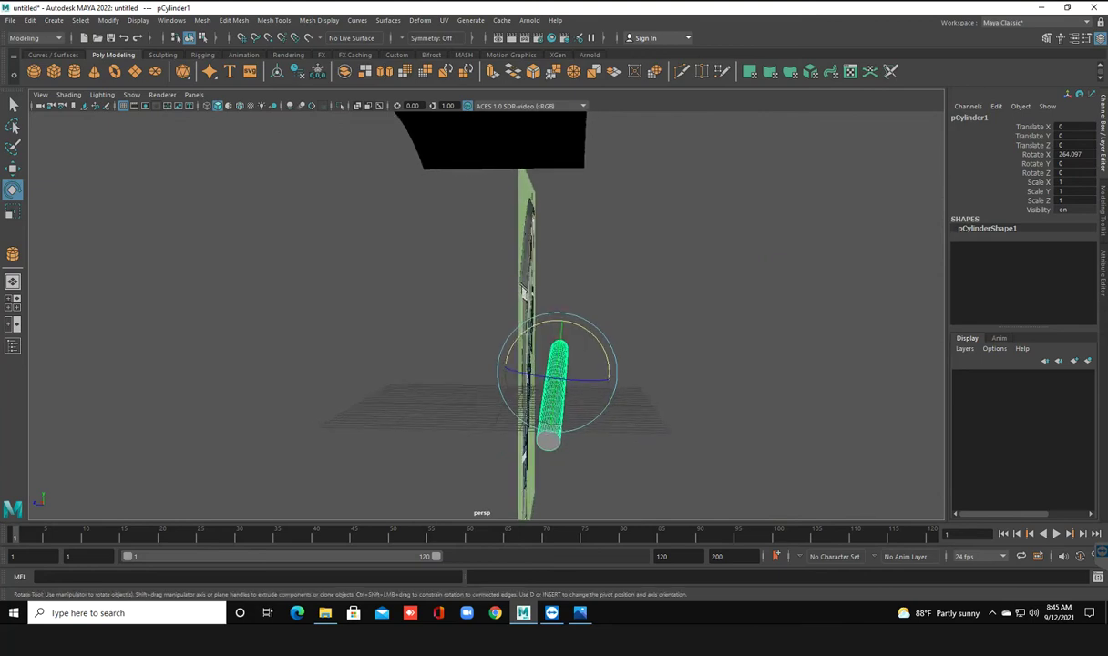
left_click_drag(523, 292, 524, 293)
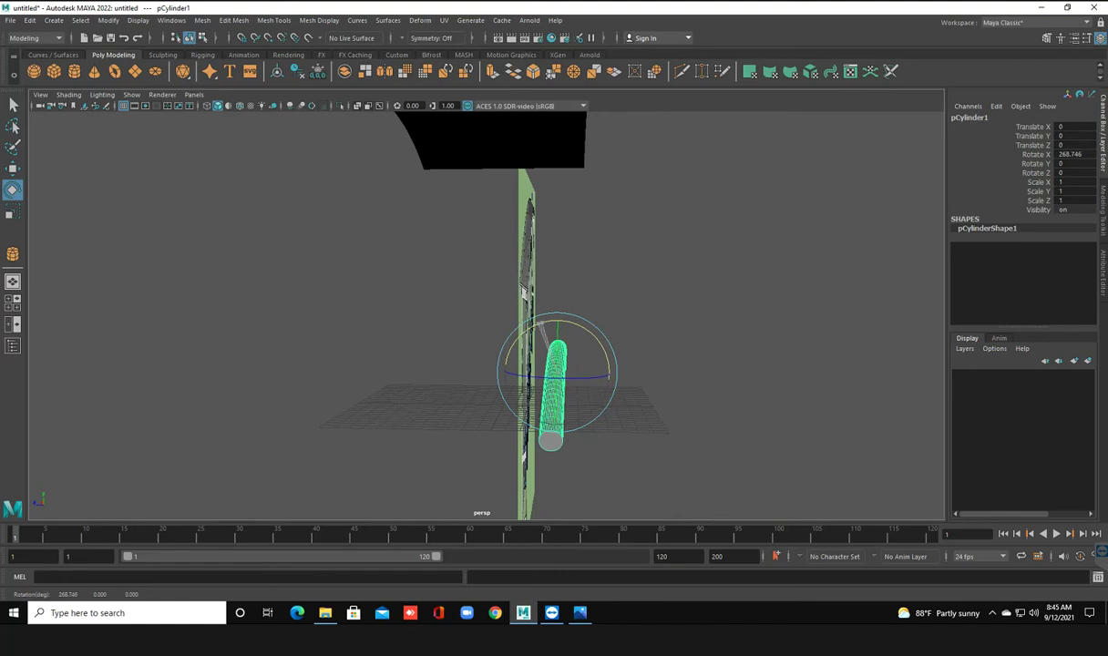
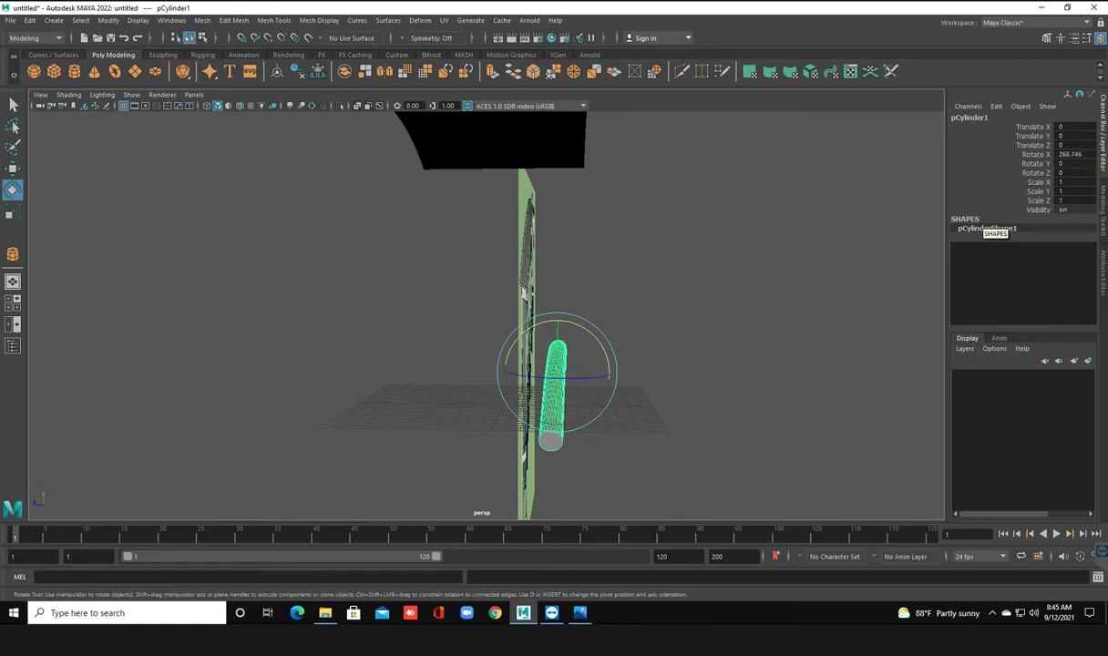
Lift pCylinder1 to Translate Y 18.623, just beneath the curved roof panel
left_click_drag(533, 300, 513, 299, "alt")
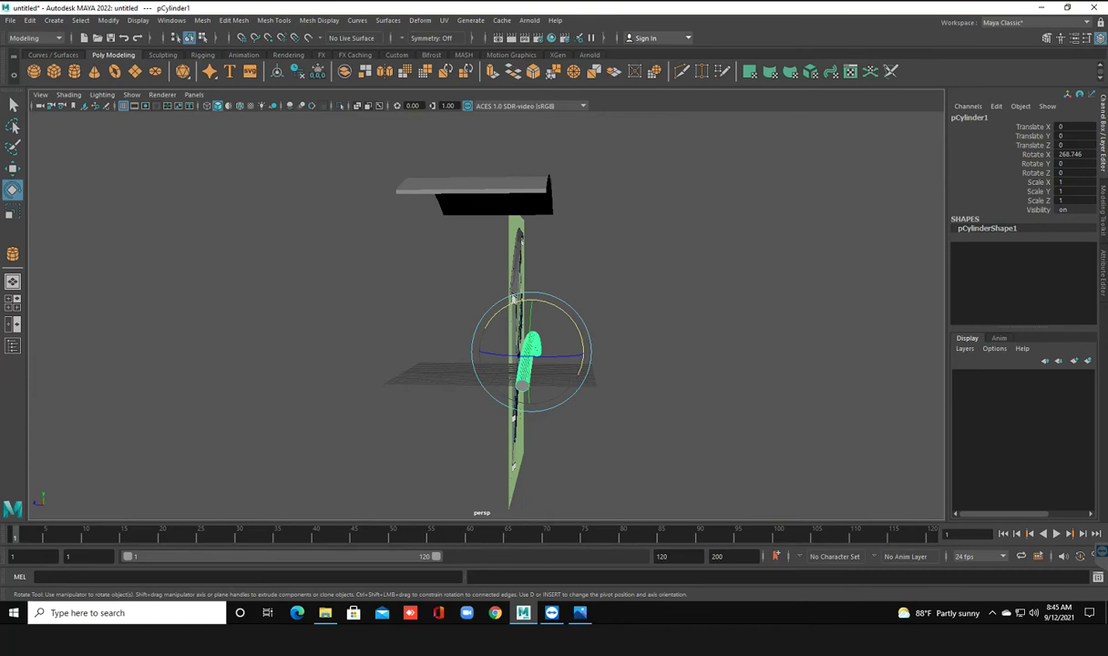
key("w")
mouse_move(530, 314)
left_mouse_down()
mouse_move(530, 168)
mouse_move(525, 186)
left_mouse_up()
mouse_move(513, 299)
left_mouse_down("alt")
mouse_move(638, 328)
mouse_move(546, 301)
left_mouse_up("alt")
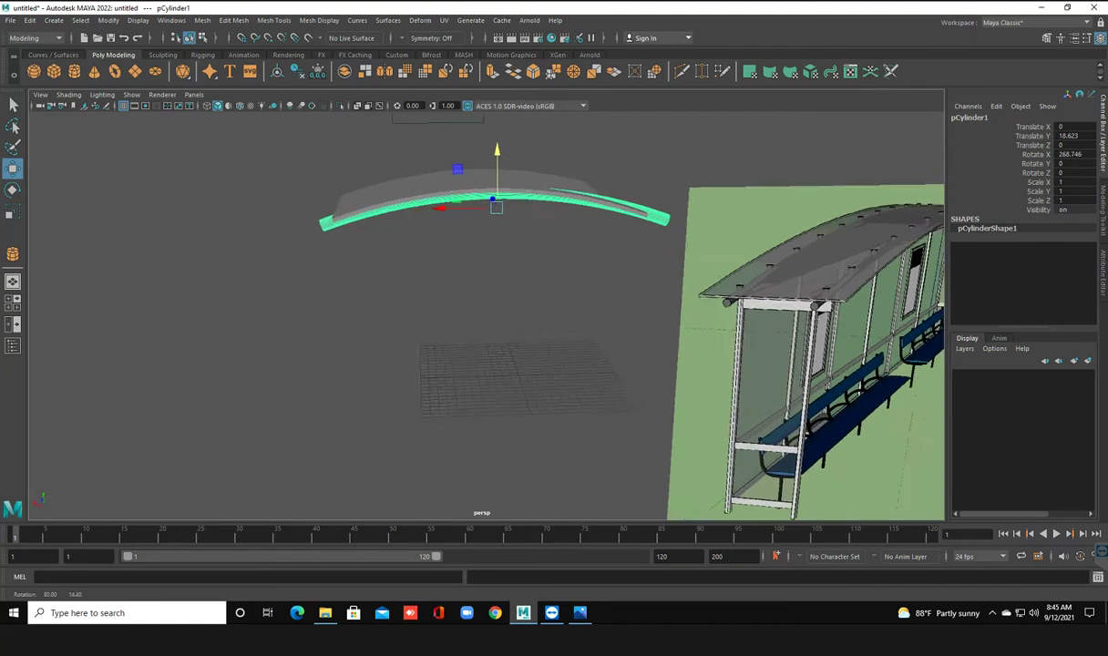
mouse_move(547, 300)
left_mouse_down("alt")
mouse_move(546, 255)
mouse_move(564, 273)
mouse_move(514, 297)
left_mouse_up("alt")
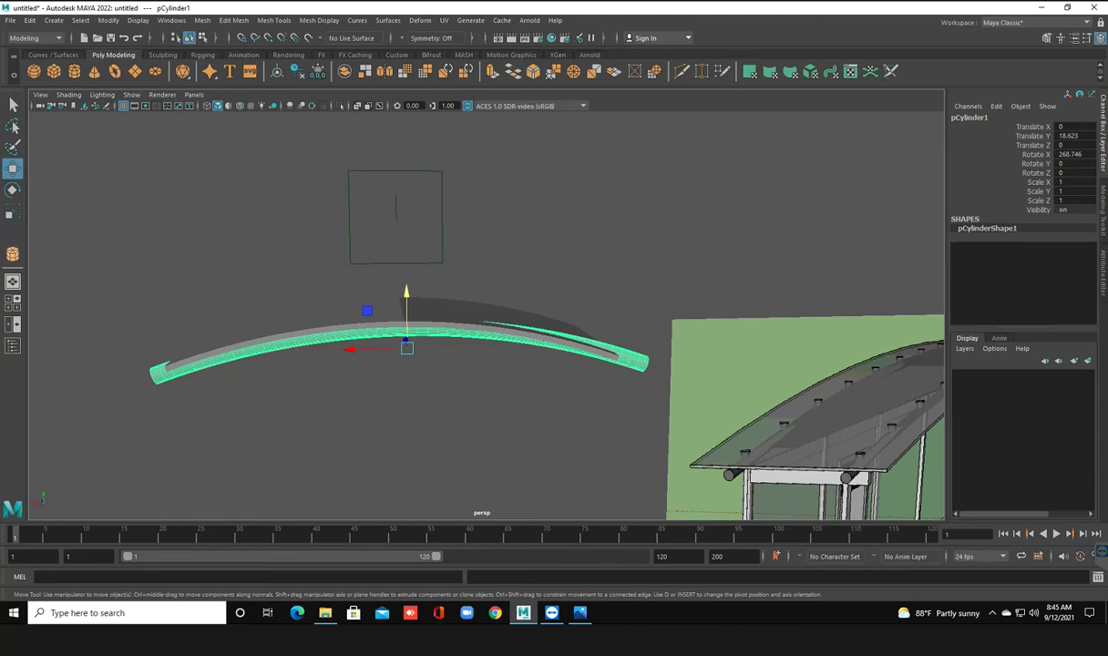
key("e")
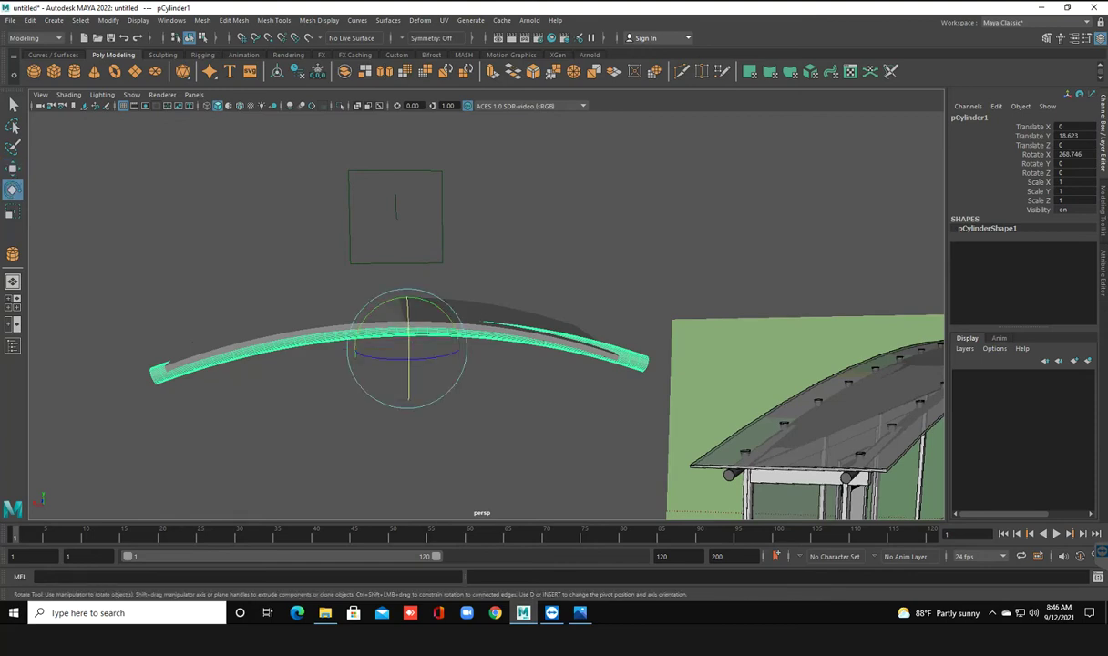
Tilt pCylinder1 slightly and lower it to Translate Y 18.397 under the roof
left_click_drag(396, 207, 510, 219, "alt")
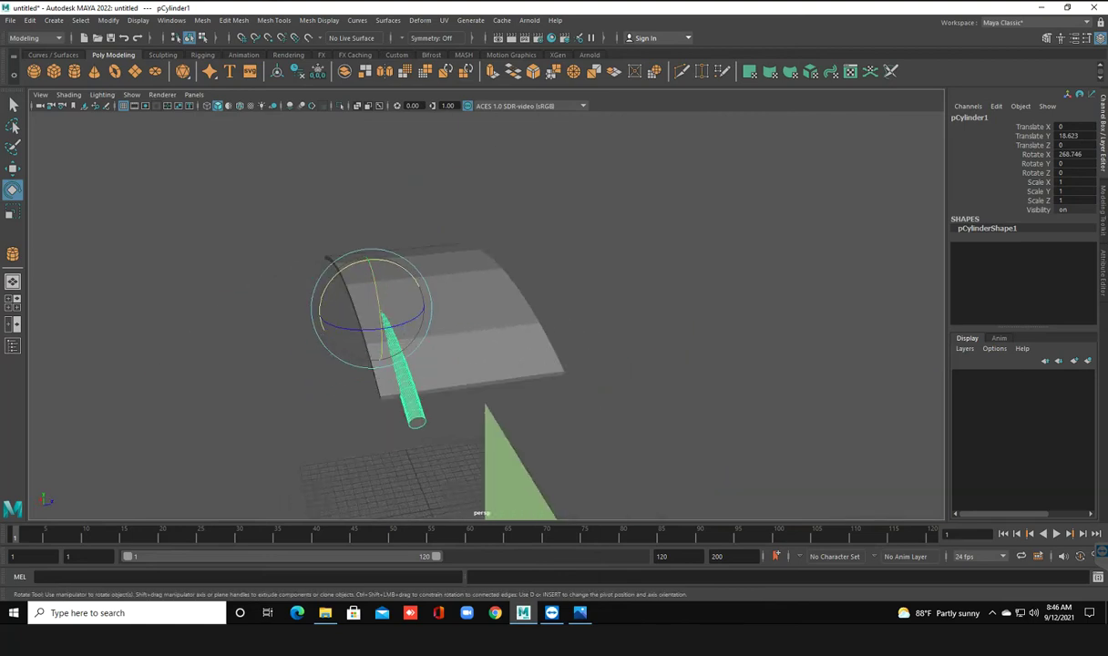
left_click_drag(372, 273, 372, 308)
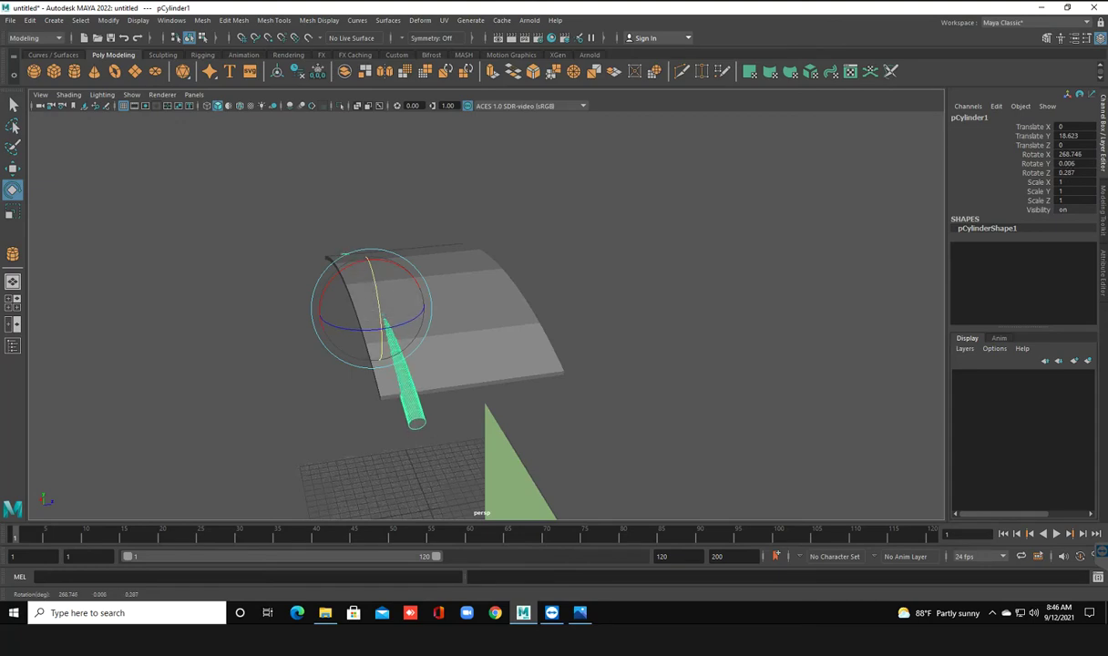
mouse_move(371, 308)
left_mouse_down("alt")
mouse_move(492, 291)
mouse_move(497, 321)
left_mouse_up("alt")
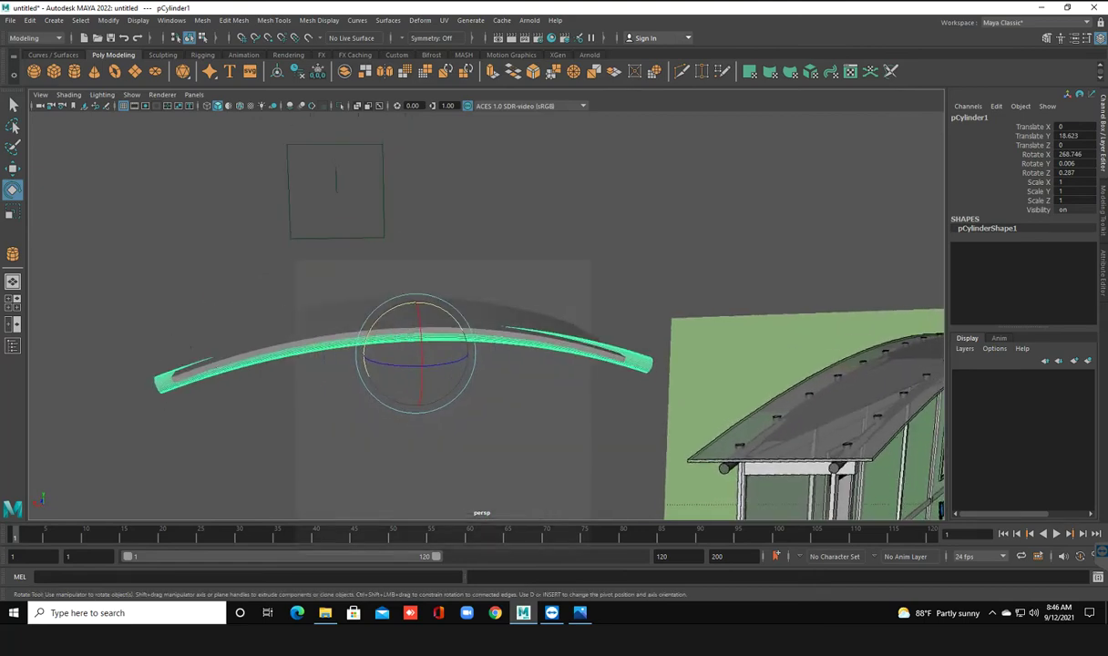
key("w")
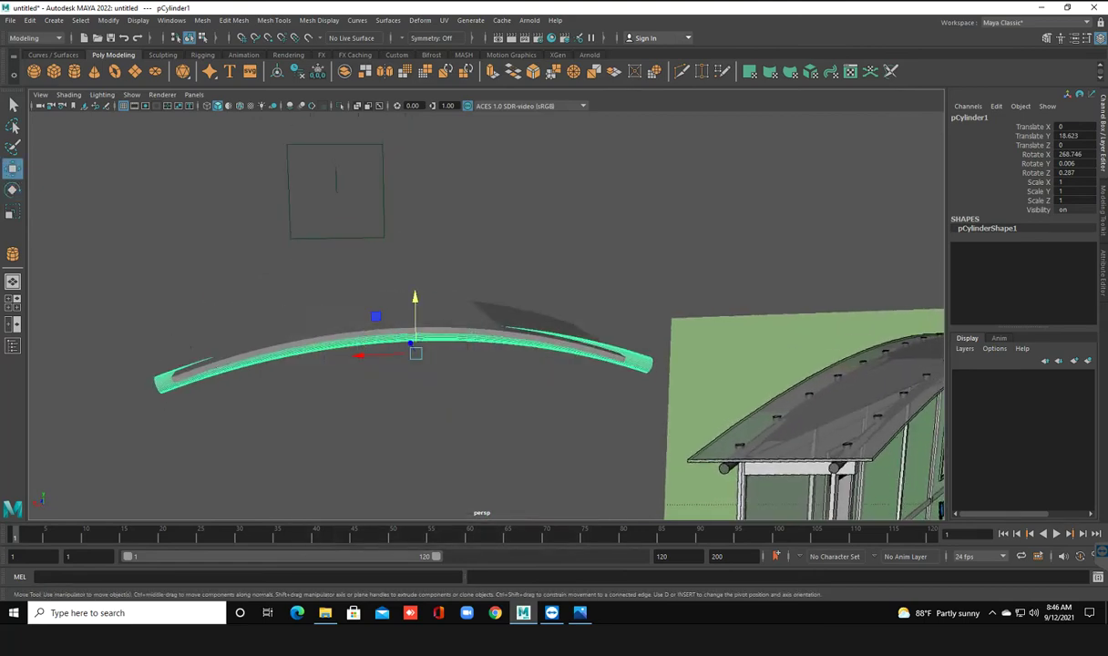
mouse_move(414, 314)
left_mouse_down()
mouse_move(392, 321)
mouse_move(437, 300)
left_mouse_up()
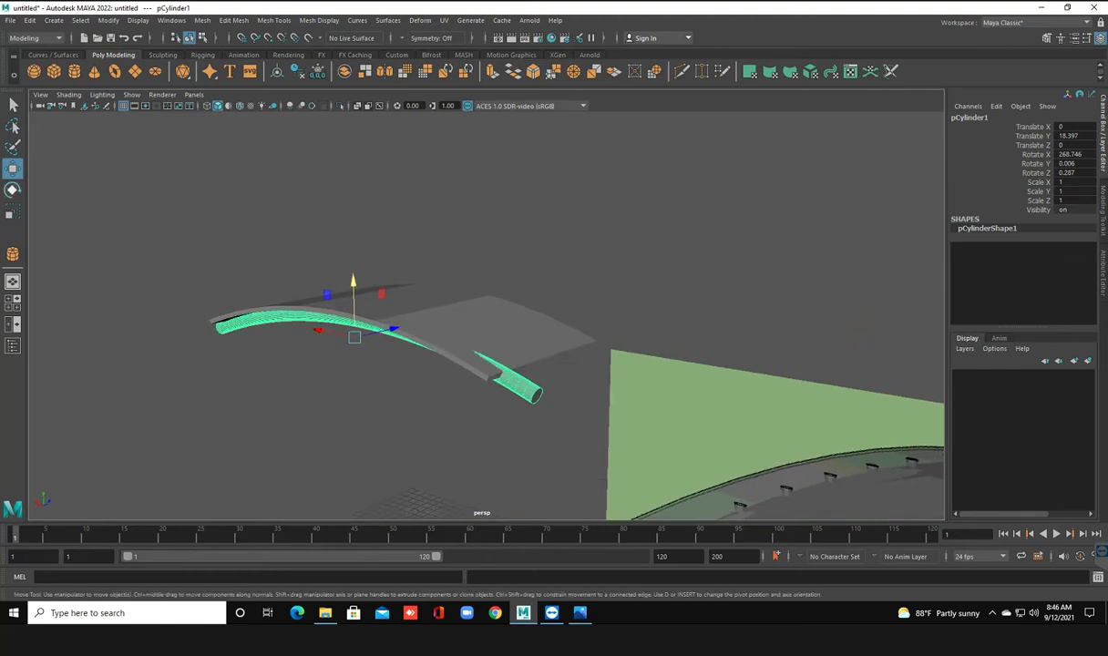
Fine-tune the tube's Z-axis tilt to match the roof curve, undoing one attempt
key("e")
left_click_drag(437, 300, 492, 308, "alt")
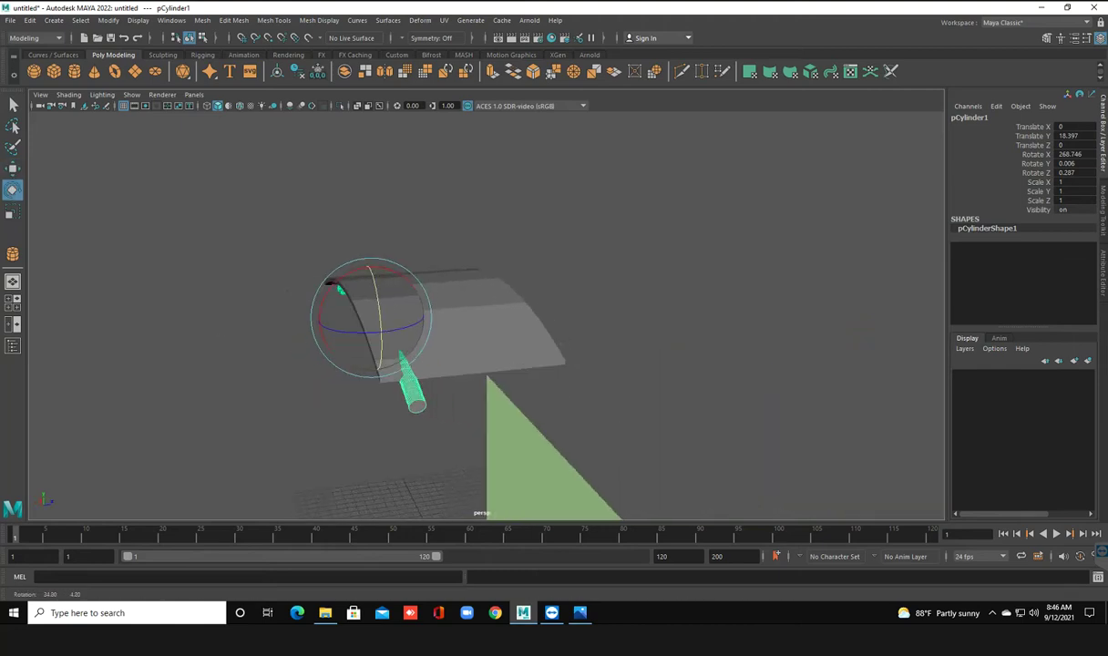
left_click_drag(375, 310, 375, 309)
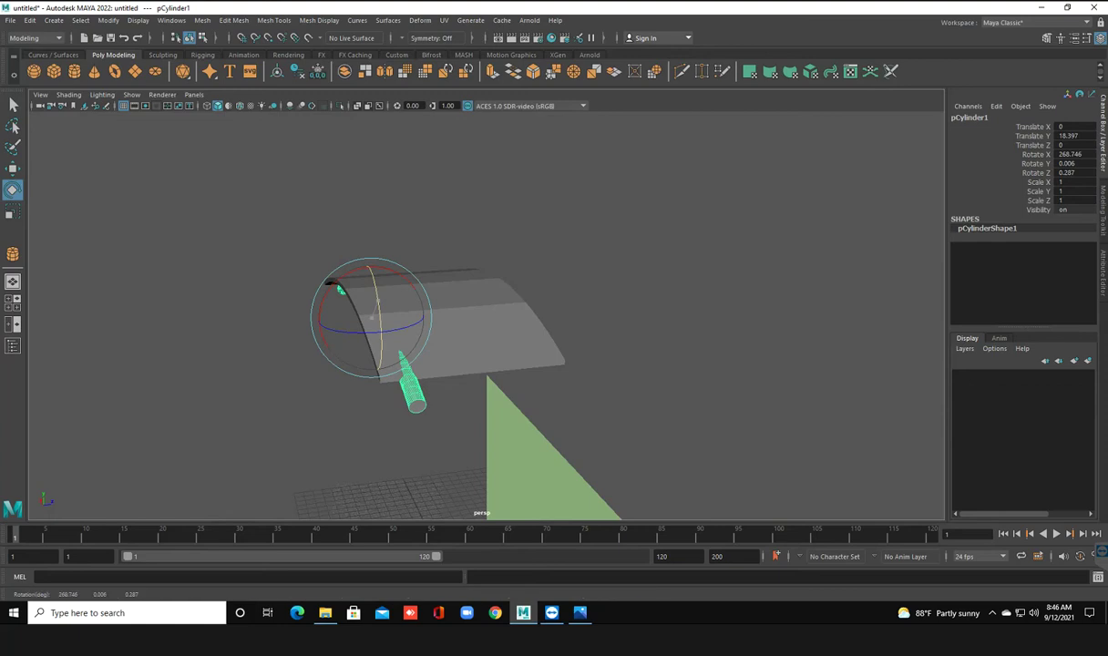
left_click_drag(376, 310, 380, 341)
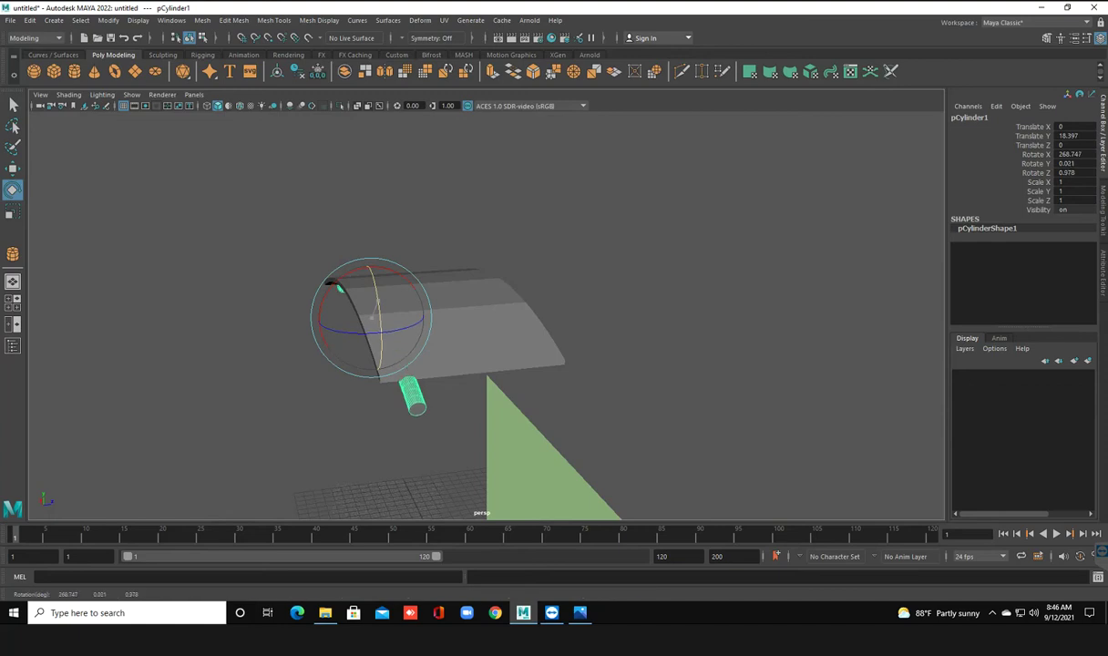
left_click_drag(473, 306, 565, 309, "alt")
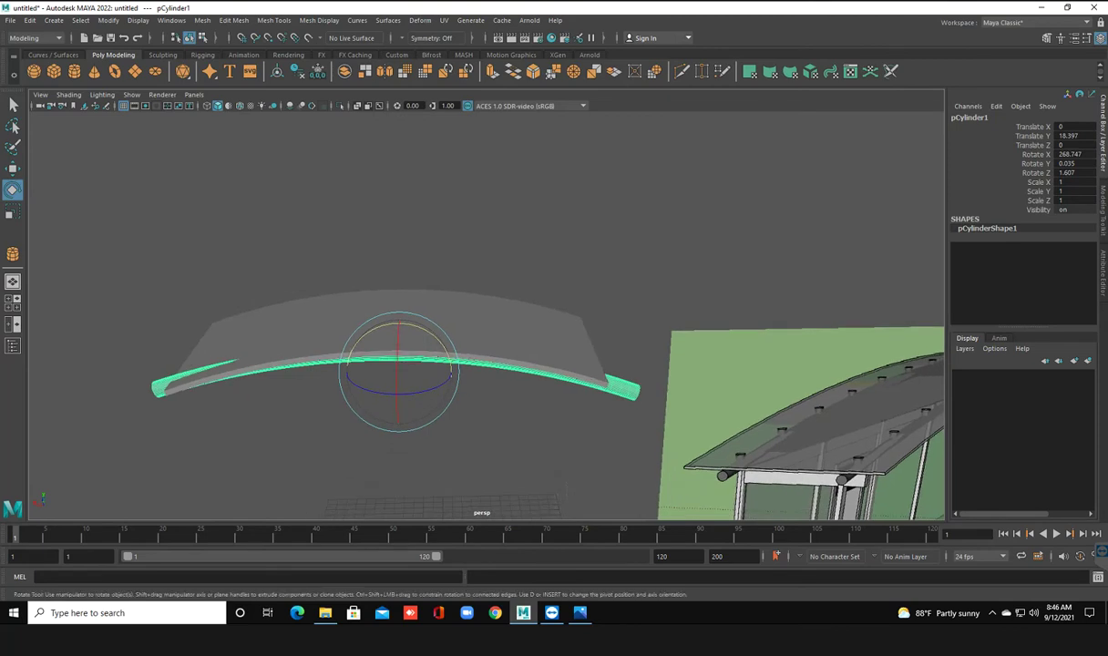
mouse_move(378, 314)
left_mouse_down()
mouse_move(369, 319)
mouse_move(383, 324)
left_mouse_up()
key("ctrl+z")
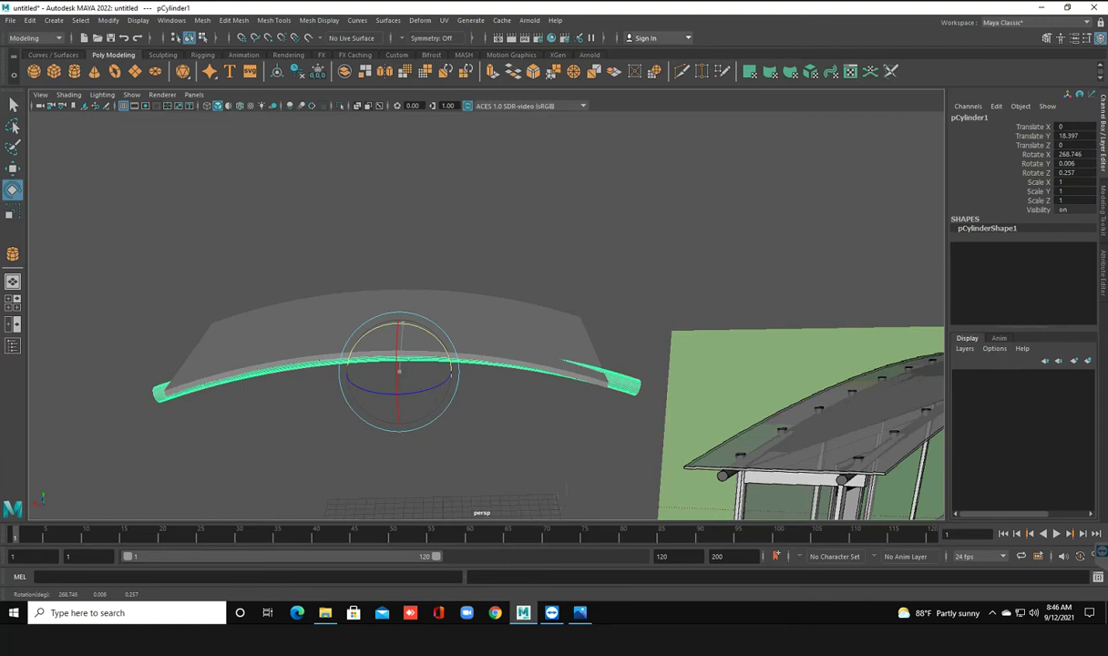
left_click_drag(399, 364, 398, 357)
left_click_drag(398, 357, 401, 357)
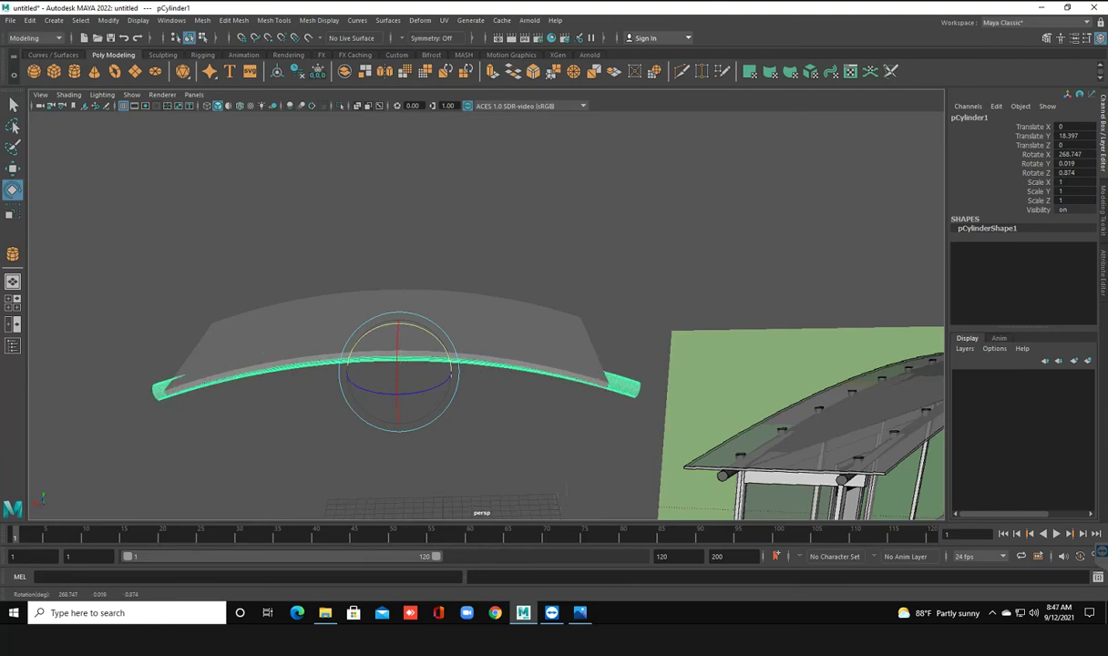
Lower the tube along Y to Translate Y 18.25
key("w")
left_click(397, 326)
left_click_drag(397, 321, 397, 324)
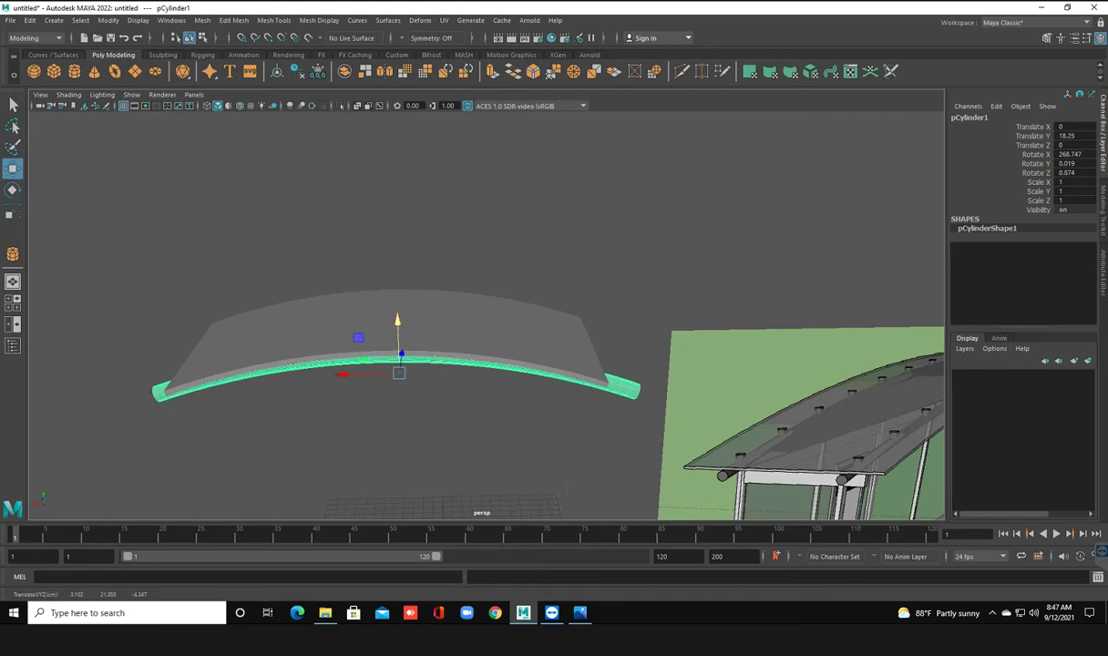
mouse_move(397, 325)
left_mouse_down("alt")
mouse_move(507, 349)
mouse_move(560, 273)
mouse_move(711, 264)
mouse_move(765, 346)
mouse_move(715, 356)
mouse_move(737, 401)
mouse_move(711, 391)
left_mouse_up("alt")
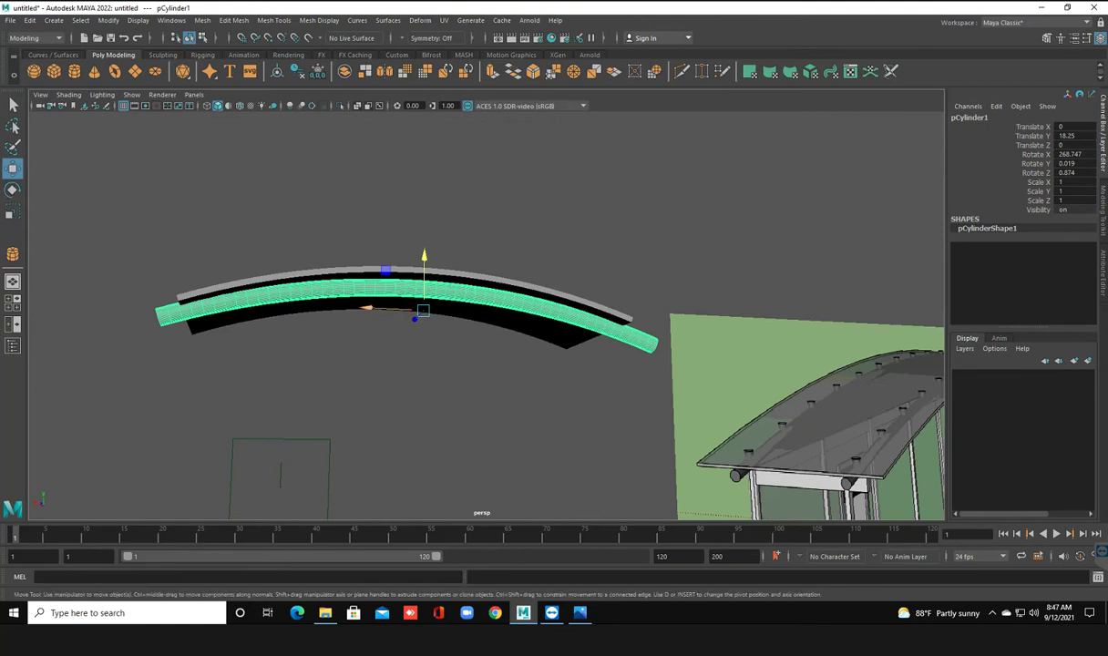
Narrow the tube to Scale X 0.915 so it fits under the roof
key("r")
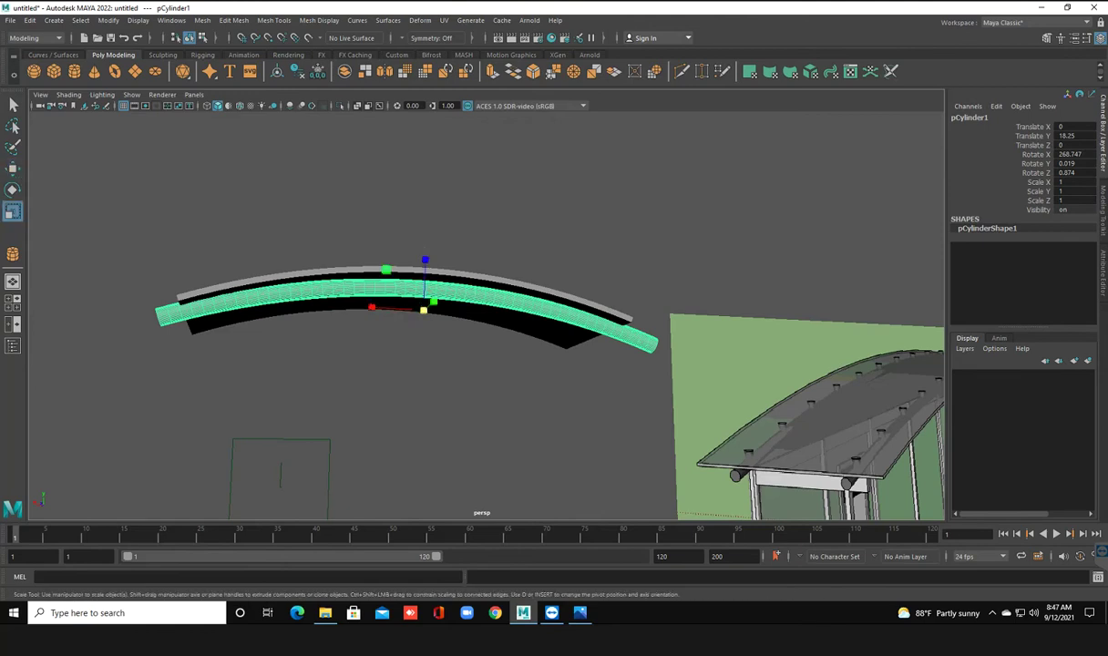
left_click_drag(371, 306, 437, 300)
key("w")
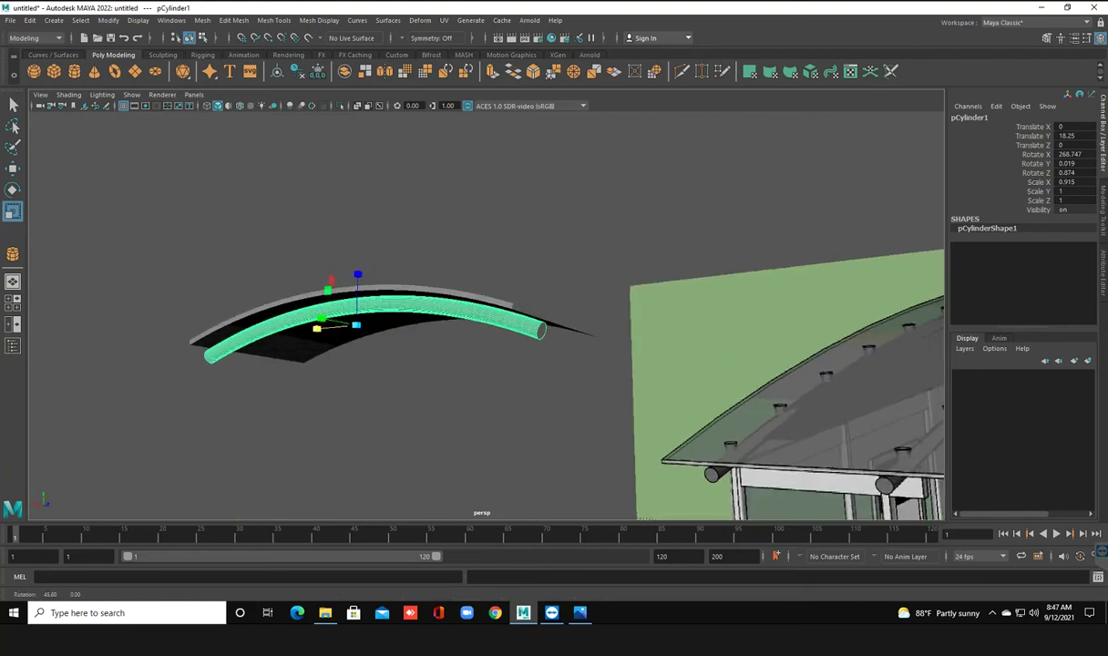
key("r")
right_click(528, 295)
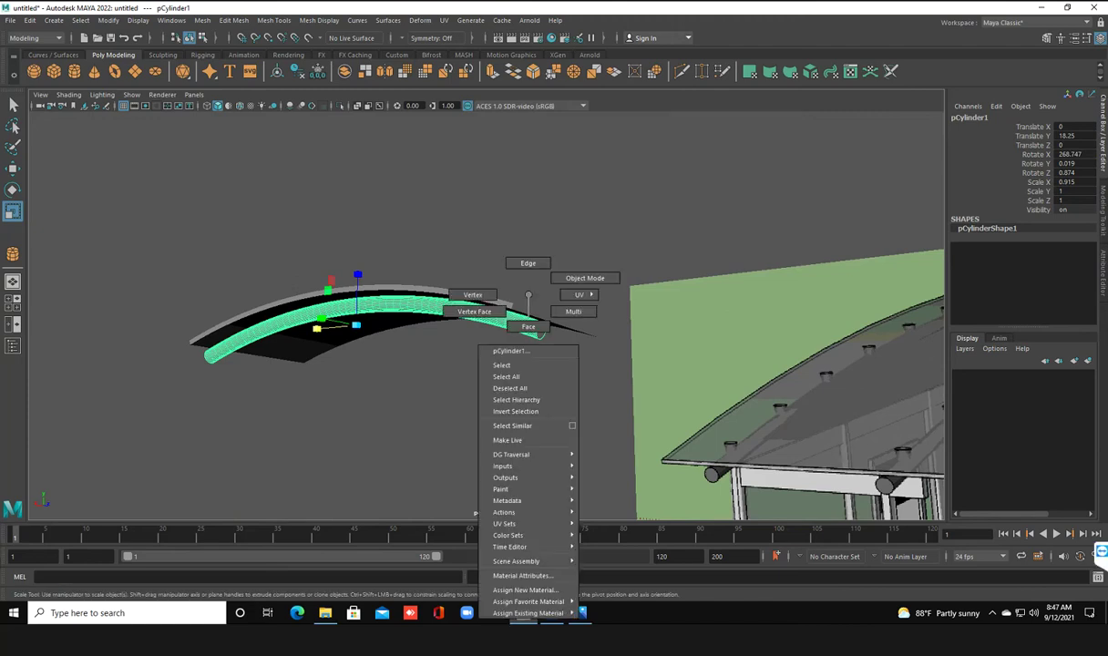
Select the curved tube's end face in Face mode
left_click(540, 332)
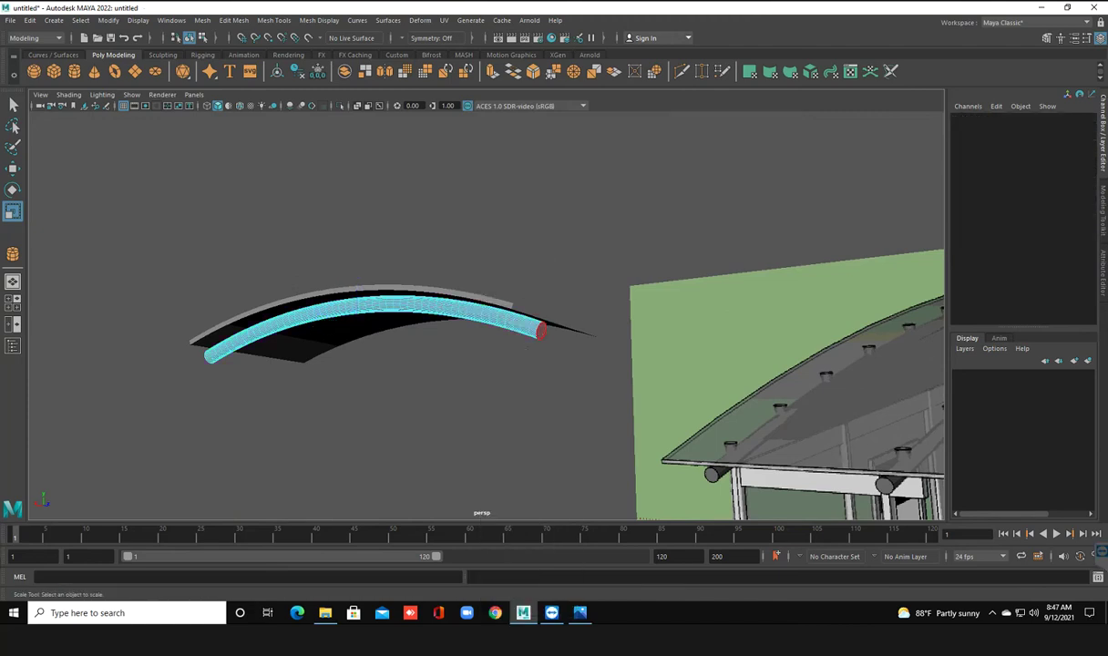
left_click(541, 332)
key("w")
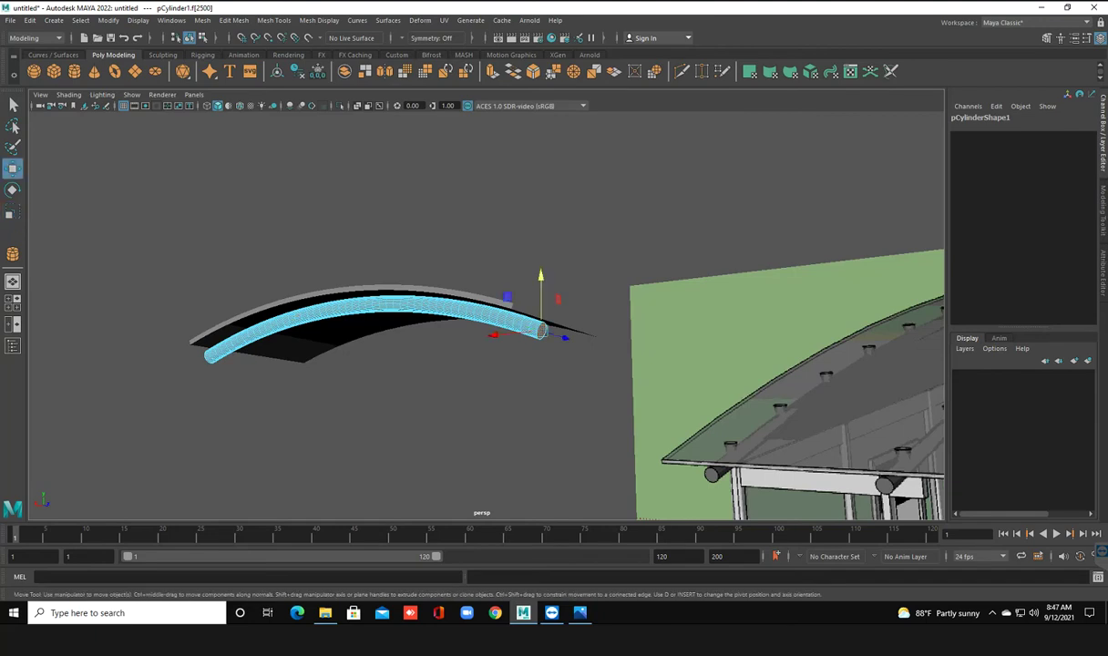
left_click_drag(540, 332, 460, 347, "alt")
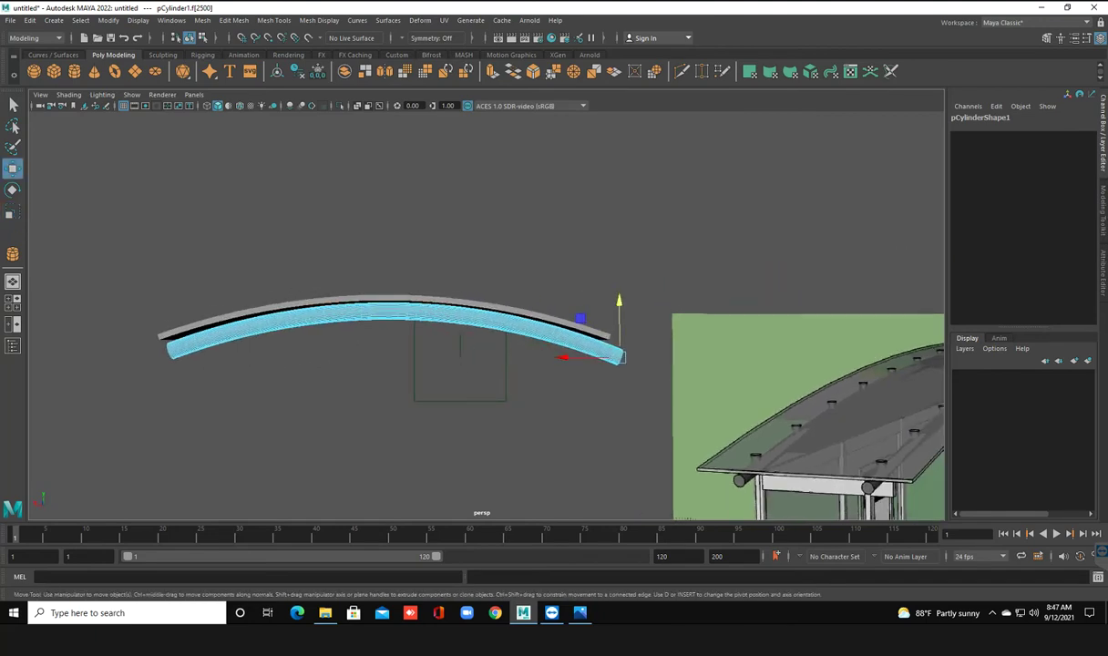
Set the Move tool's Axis Orientation to World after briefly trying Object
double_click(13, 167)
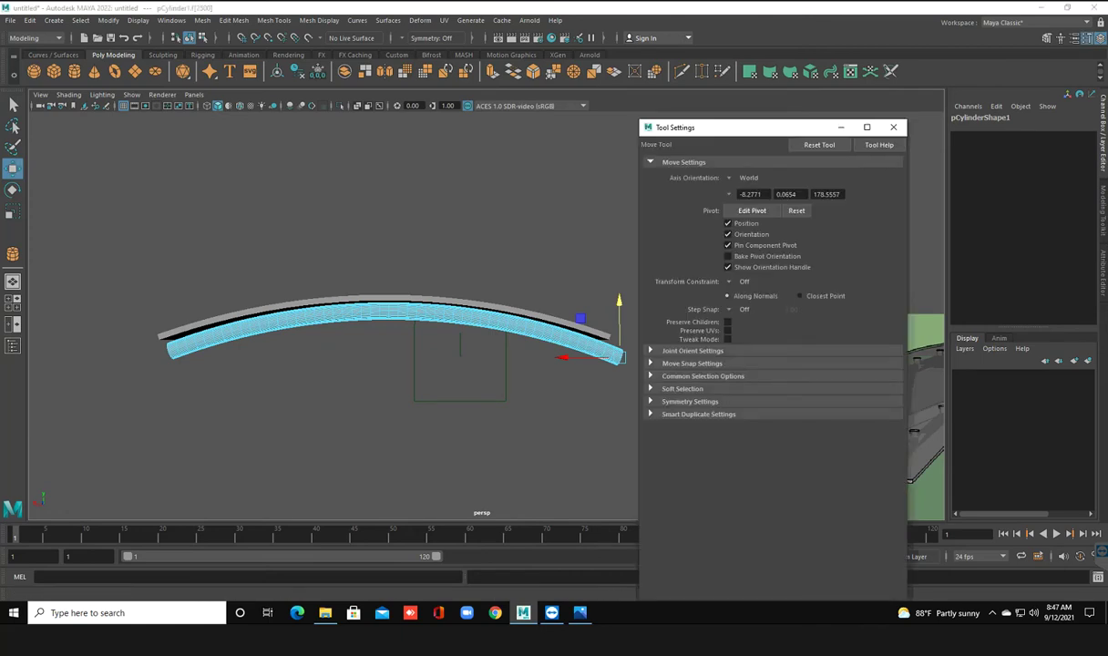
left_click(748, 177)
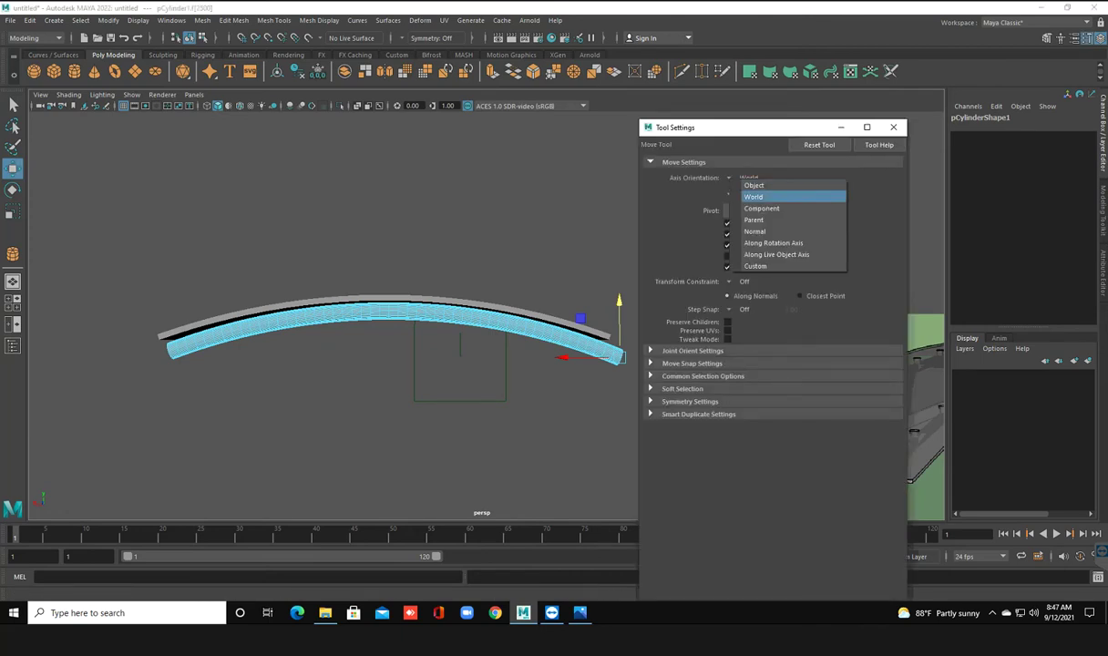
left_click(753, 197)
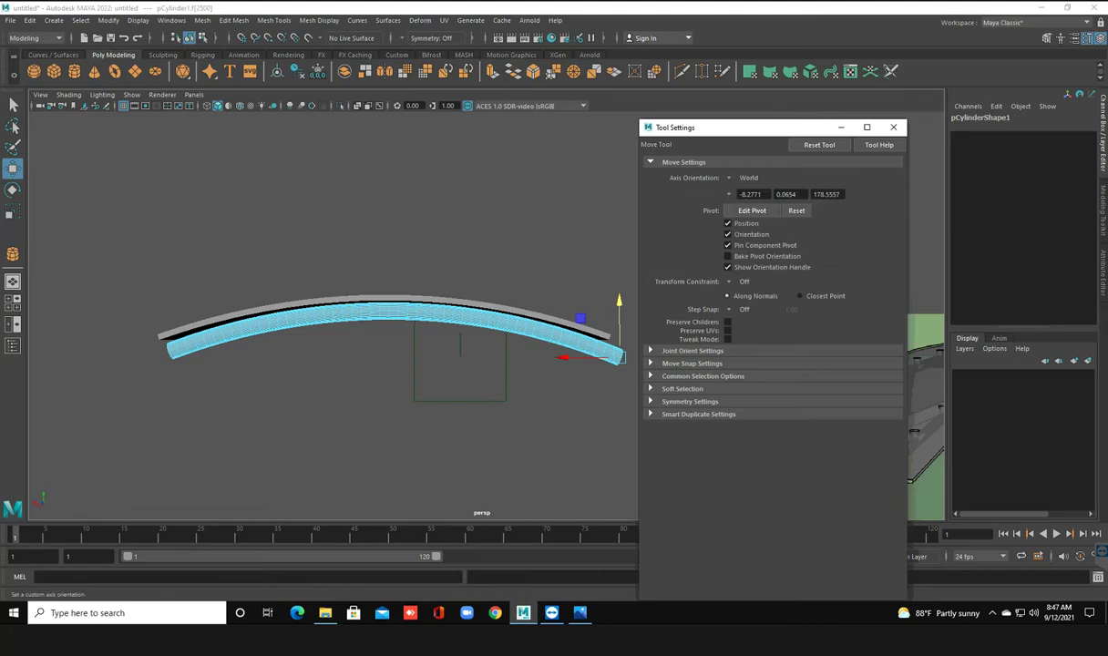
left_click(743, 178)
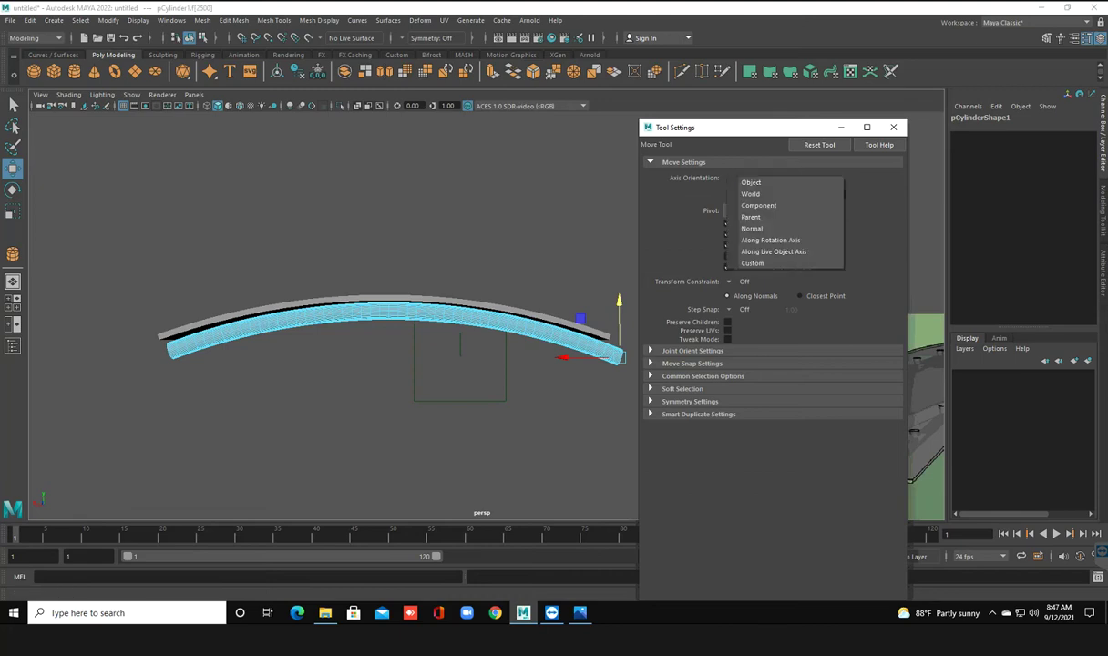
left_click(752, 192)
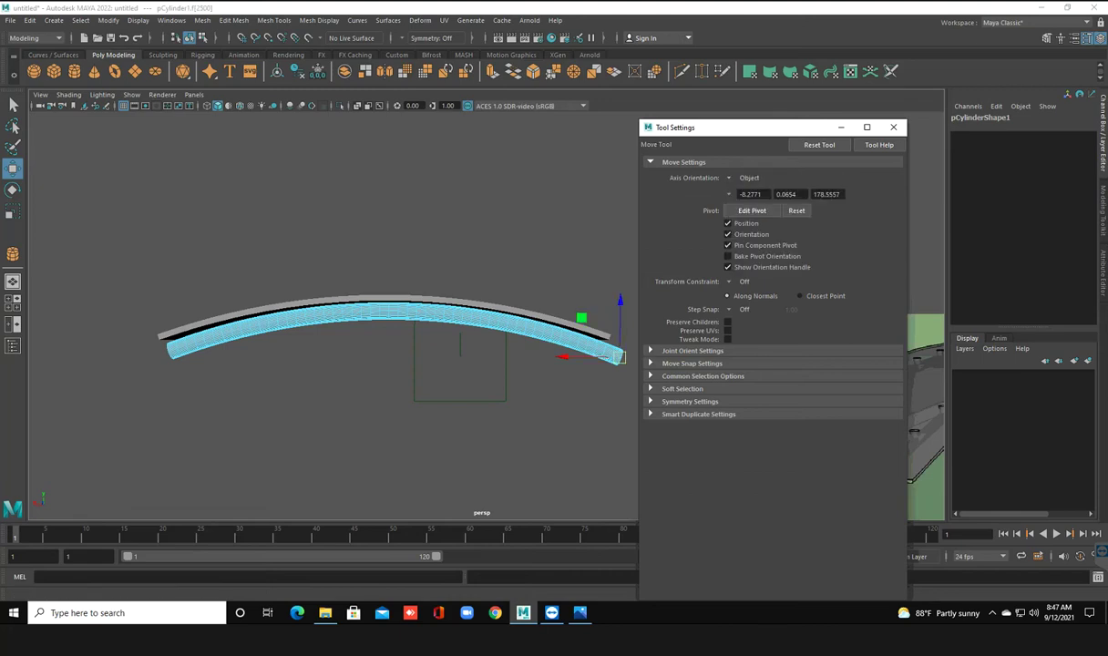
left_click(746, 178)
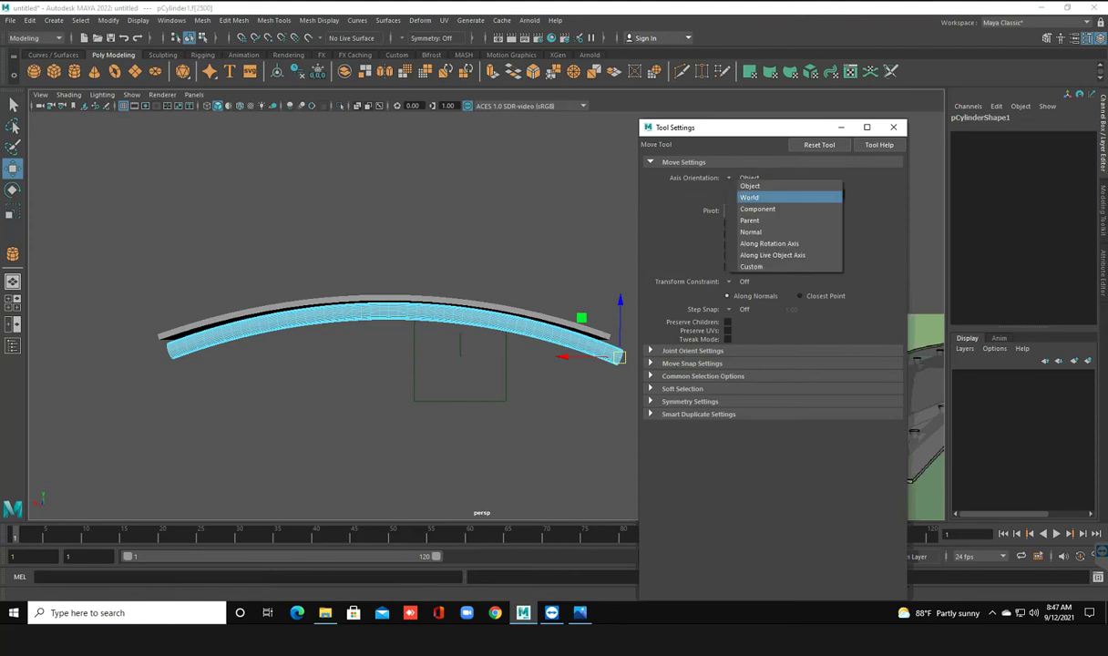
left_click(749, 197)
left_click(893, 127)
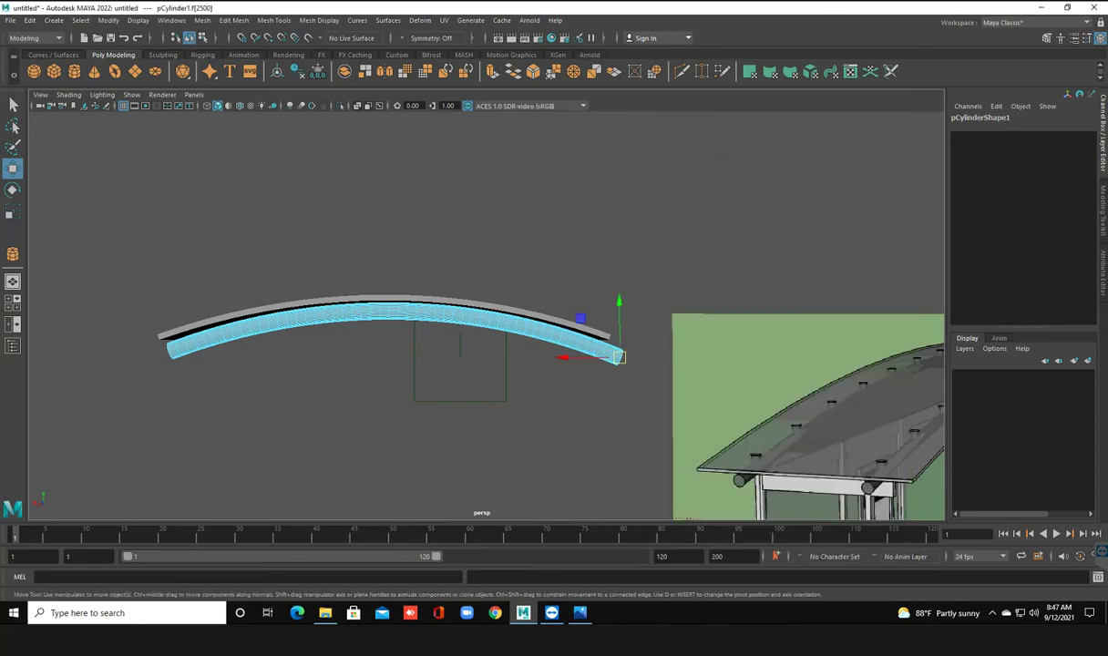
mouse_move(474, 310)
left_mouse_down("alt")
mouse_move(546, 274)
mouse_move(674, 279)
mouse_move(583, 255)
mouse_move(510, 270)
left_mouse_up("alt")
Try shifting and stretching the tube's end face, then undo both changes
left_click_drag(600, 362, 547, 356)
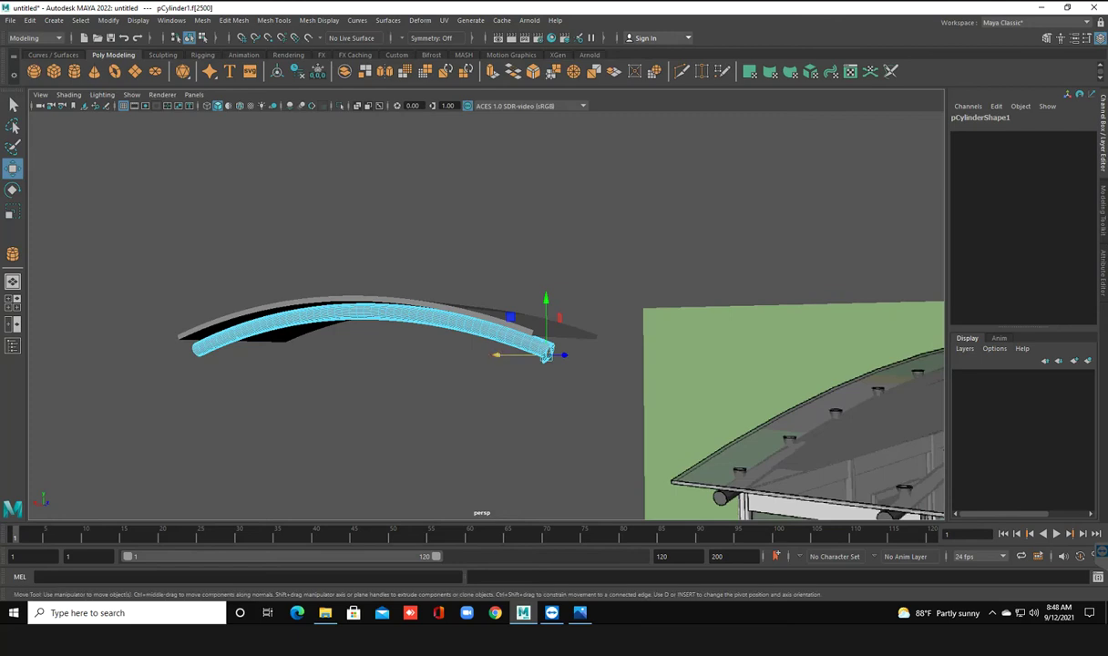
key("ctrl+z")
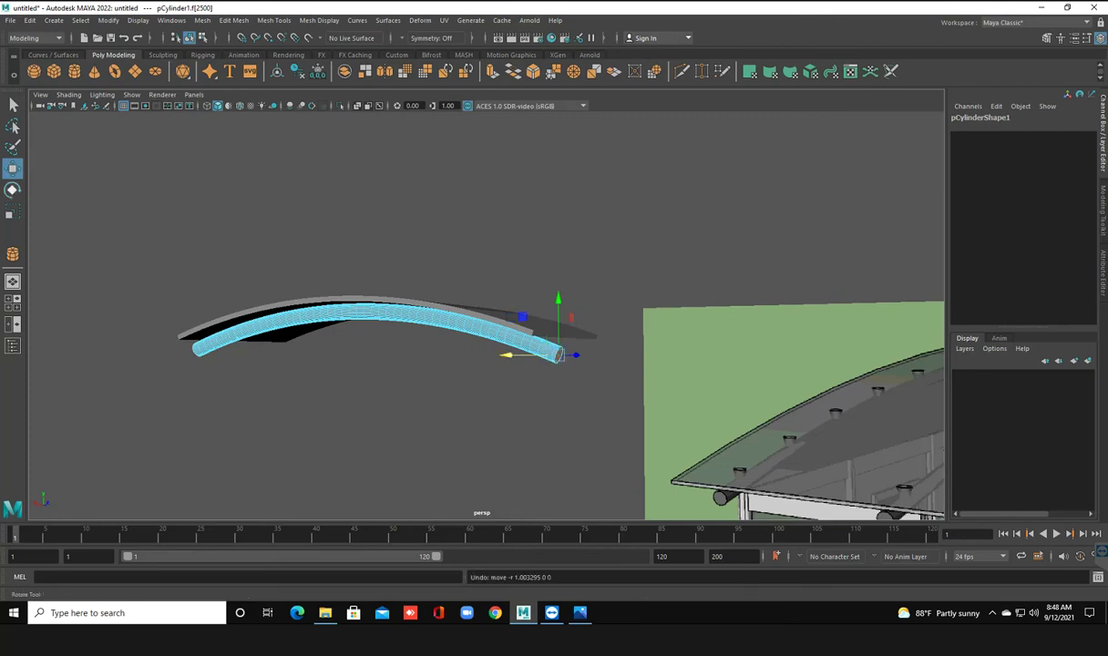
key("r")
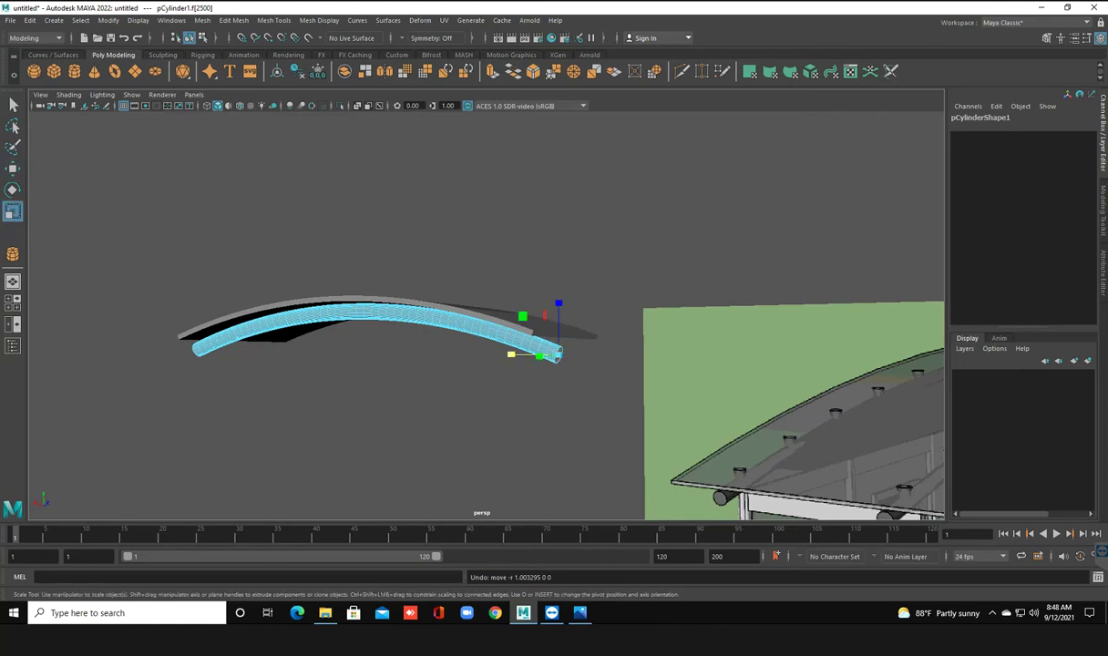
left_click_drag(547, 346, 558, 350, "alt")
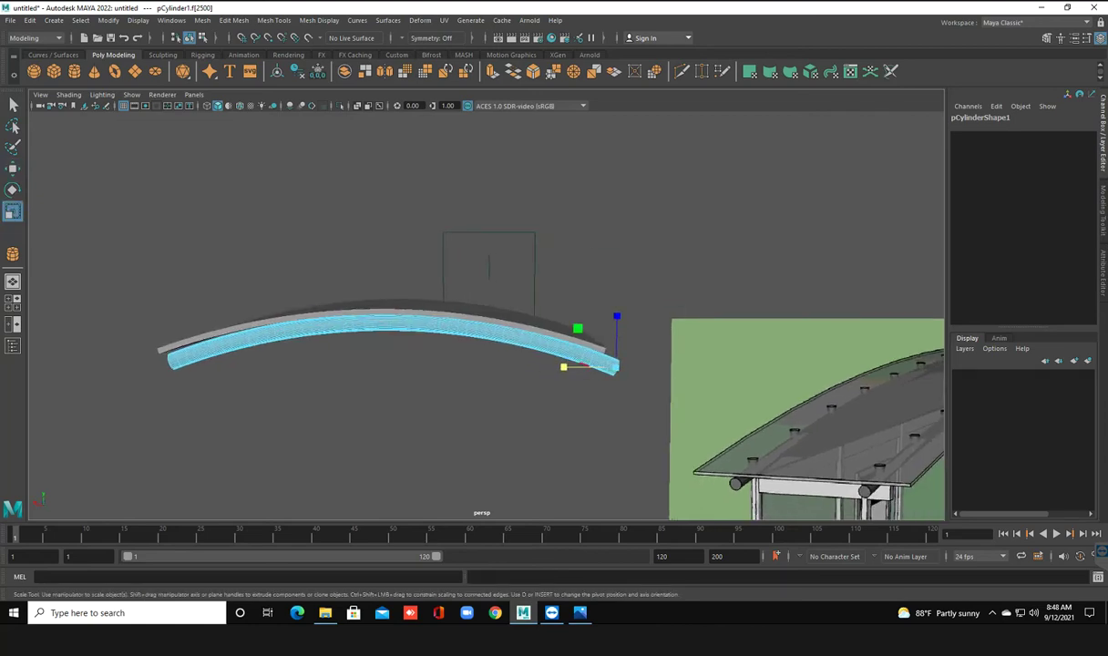
left_click(528, 349)
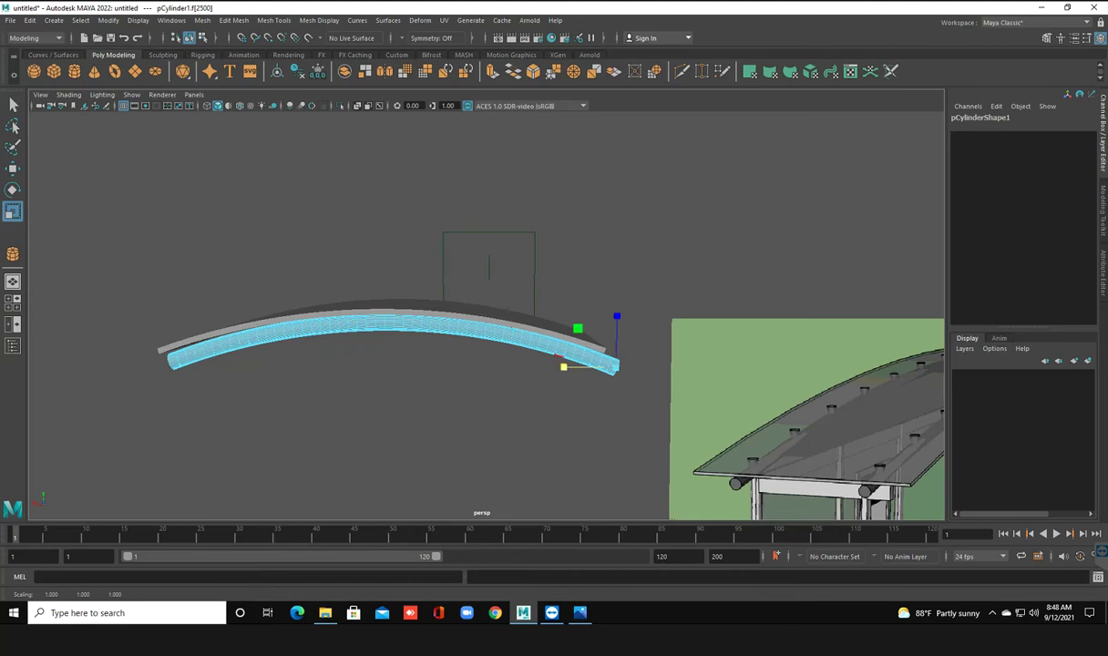
left_click_drag(564, 367, 557, 366)
left_click_drag(557, 366, 563, 367)
key("ctrl+z")
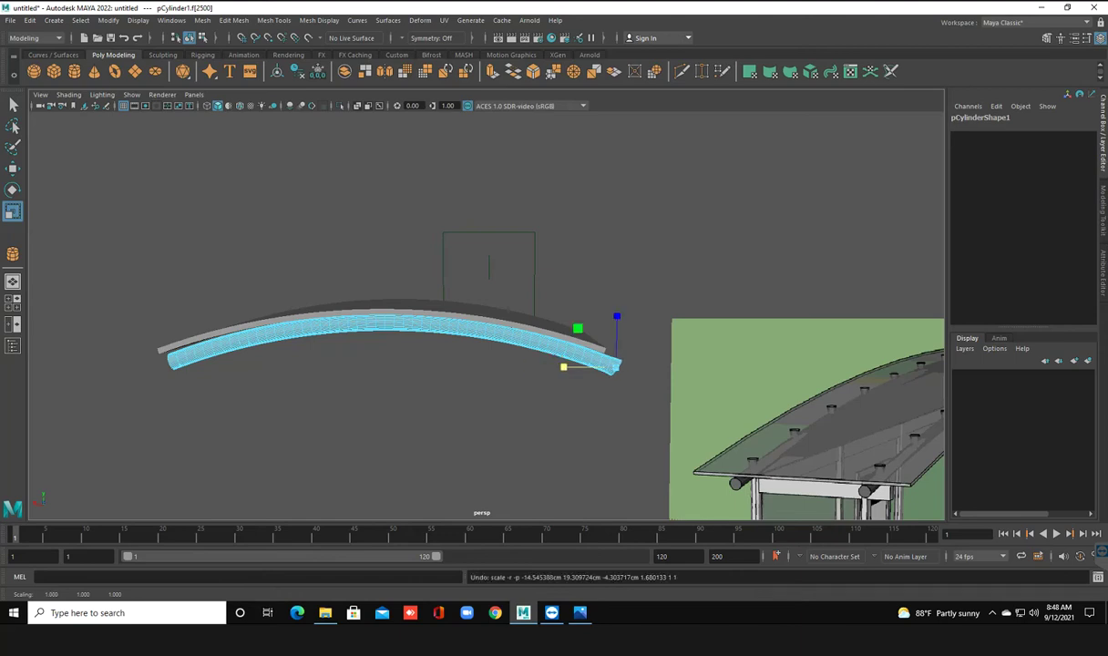
key("ctrl+z")
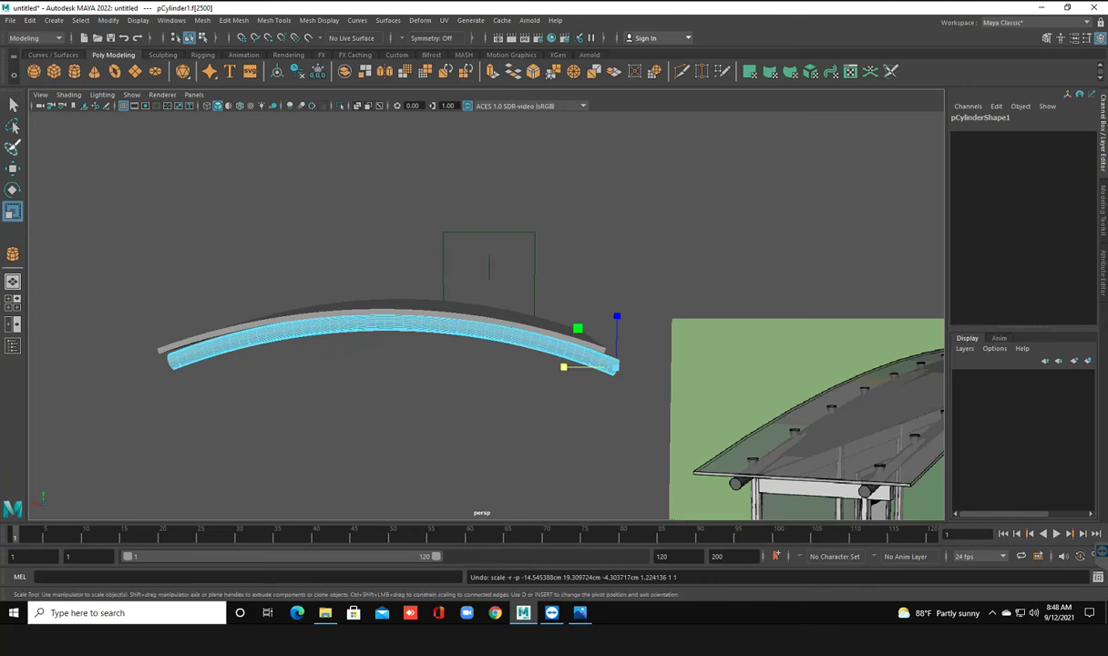
Set the Move tool's Axis Orientation to Object
key("w")
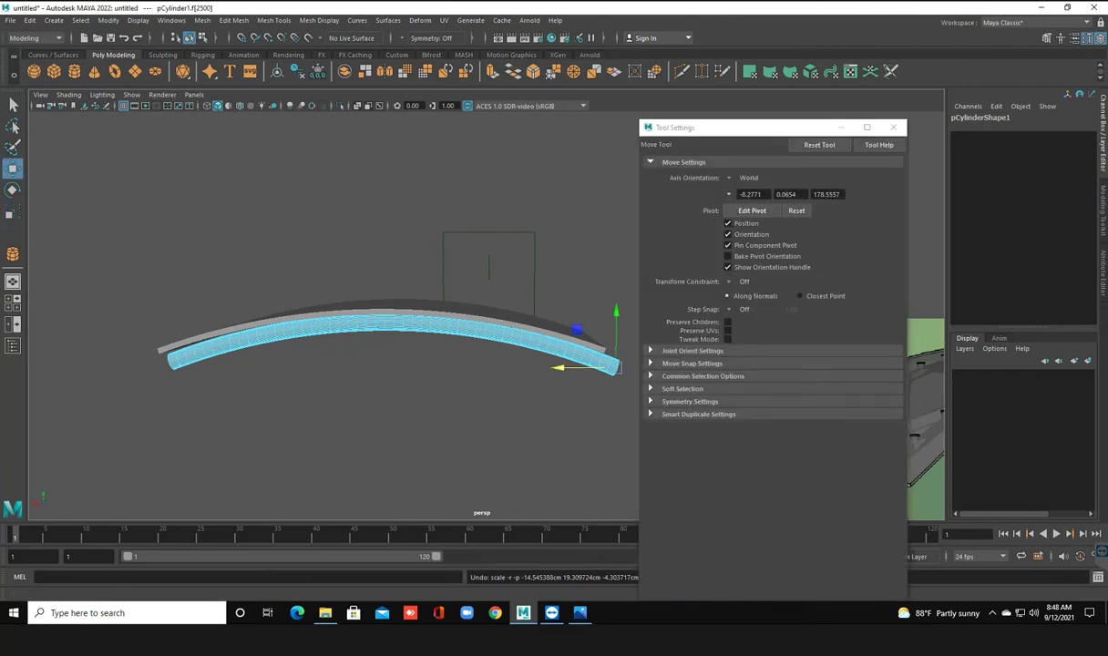
left_click(742, 178)
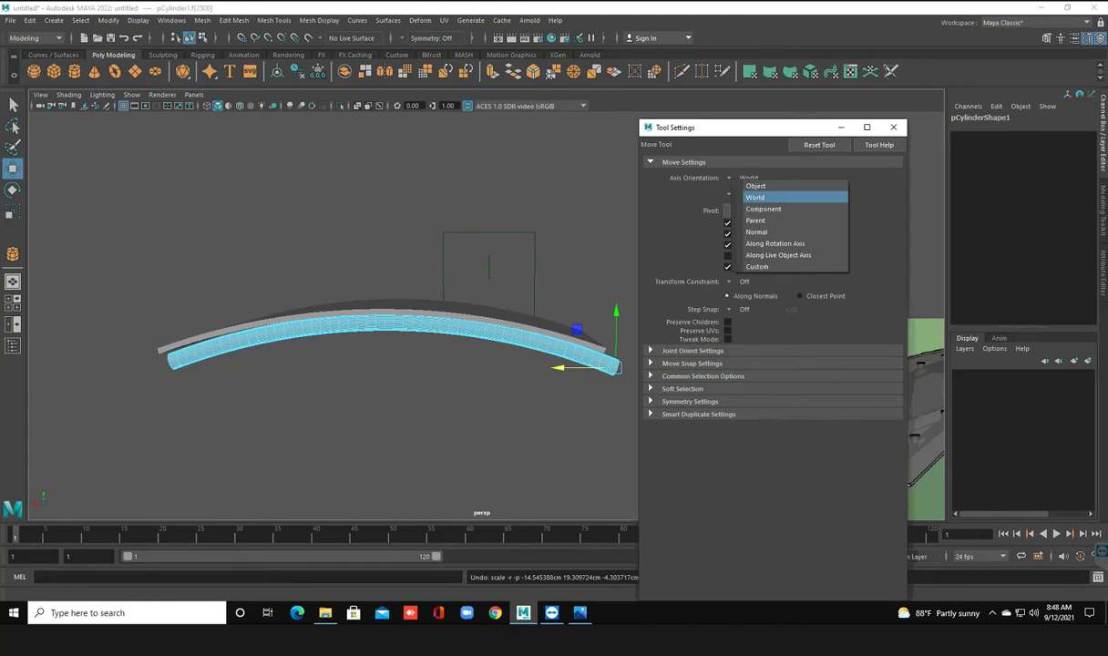
left_click(756, 186)
left_click(893, 127)
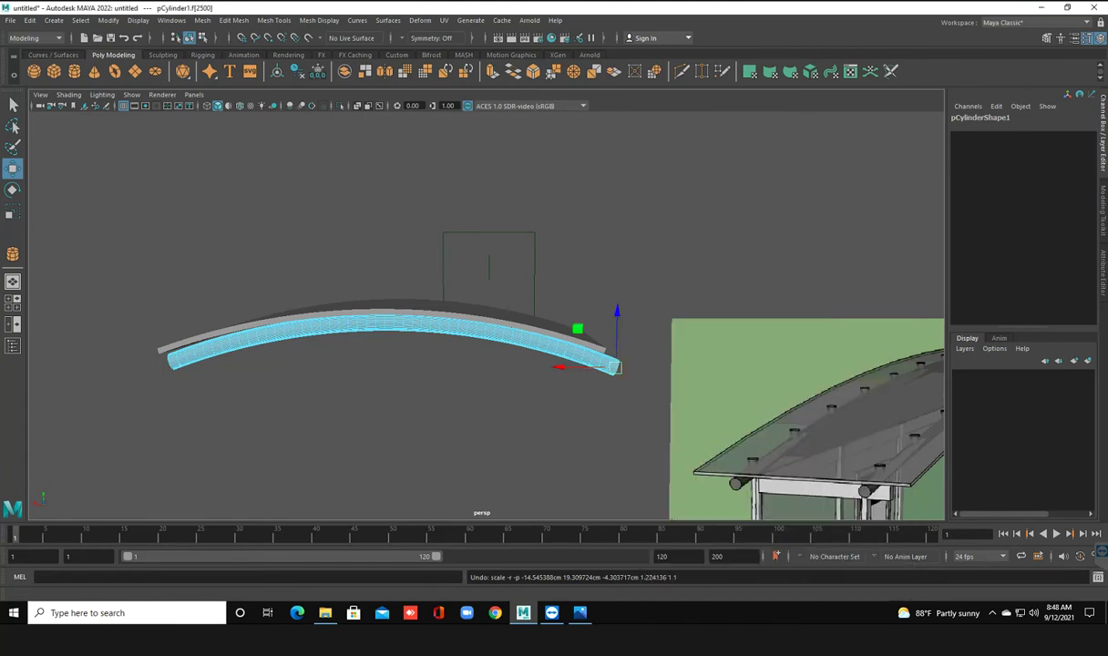
Try squashing the tube's end face thinner vertically, then undo it
mouse_move(547, 410)
left_mouse_down("alt")
mouse_move(510, 401)
mouse_move(570, 407)
left_mouse_up("alt")
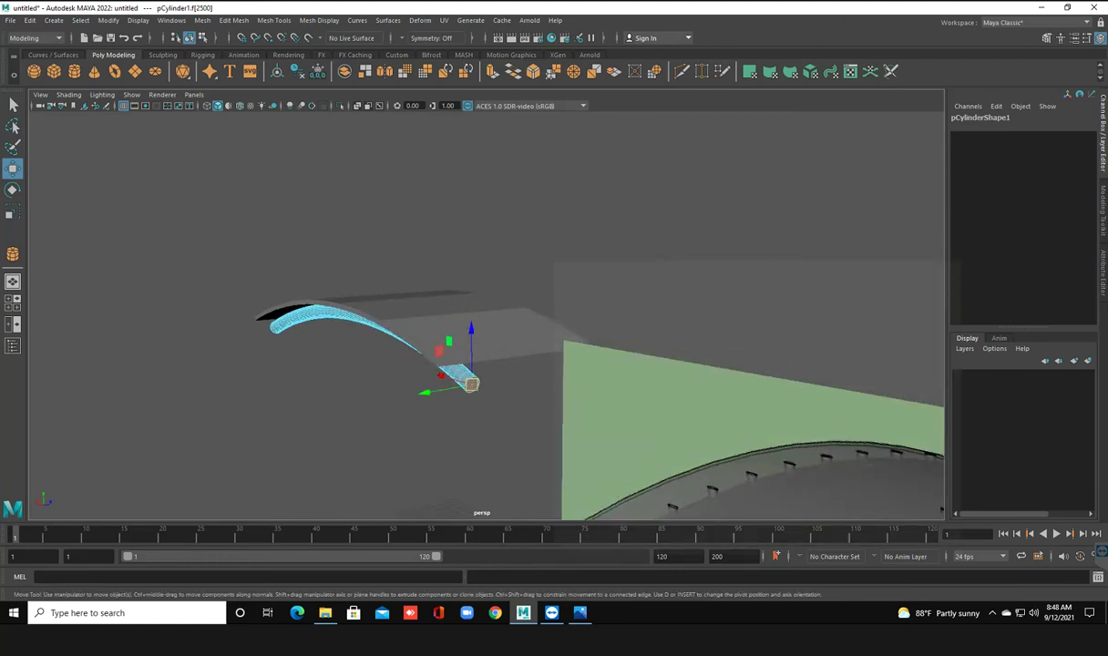
key("r")
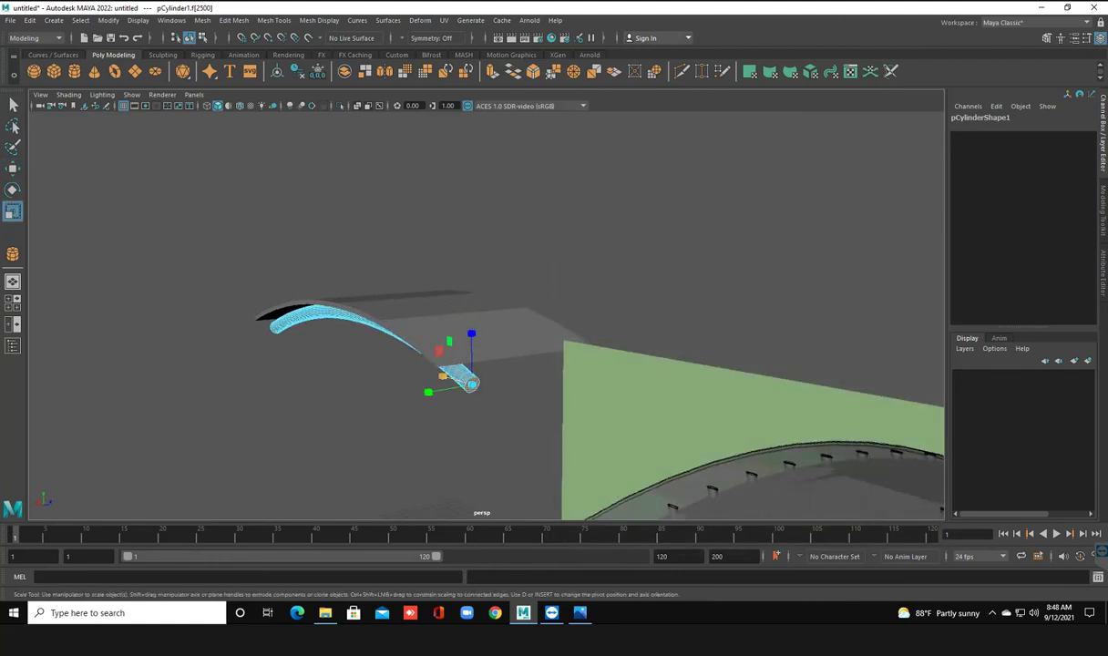
left_click_drag(510, 401, 446, 401, "alt")
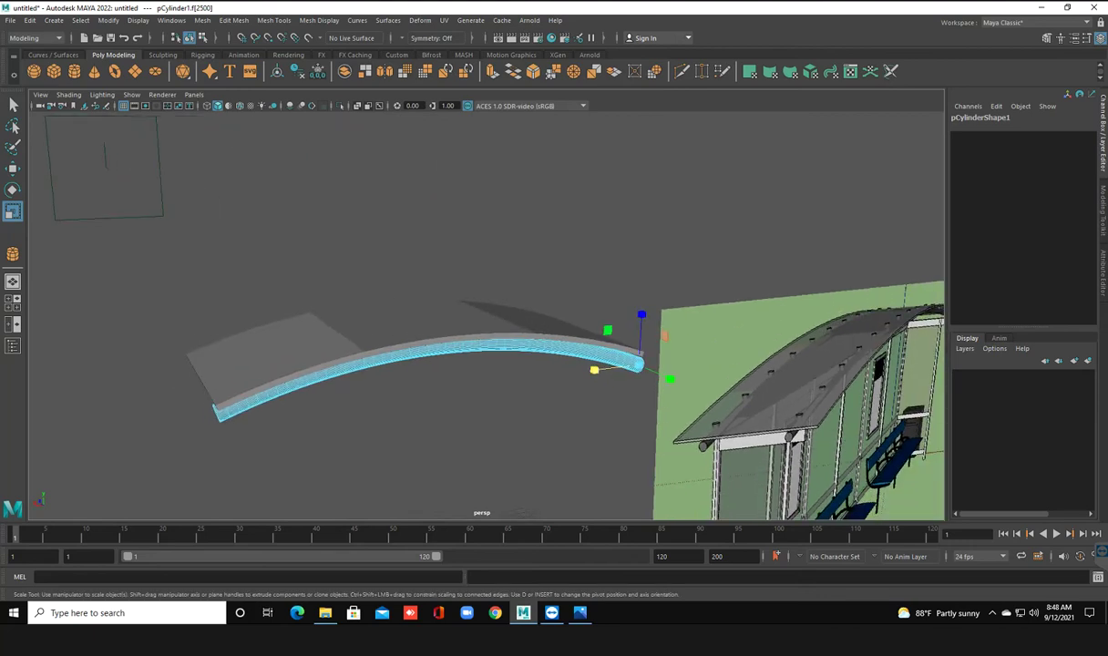
left_click_drag(446, 401, 337, 401, "alt")
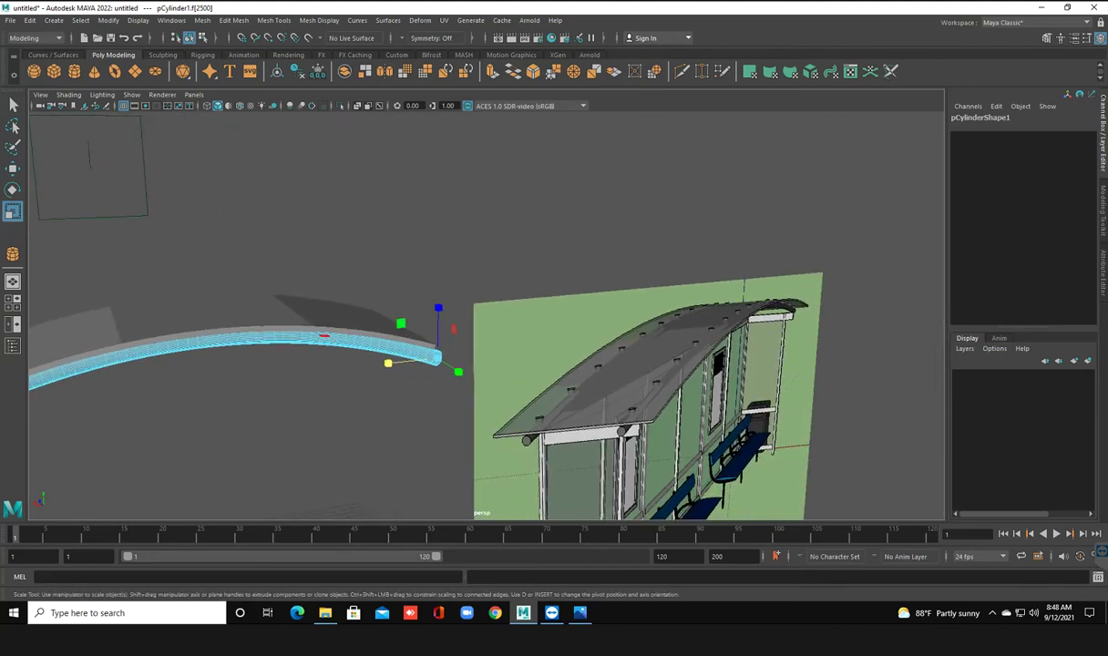
left_click_drag(388, 362, 444, 364)
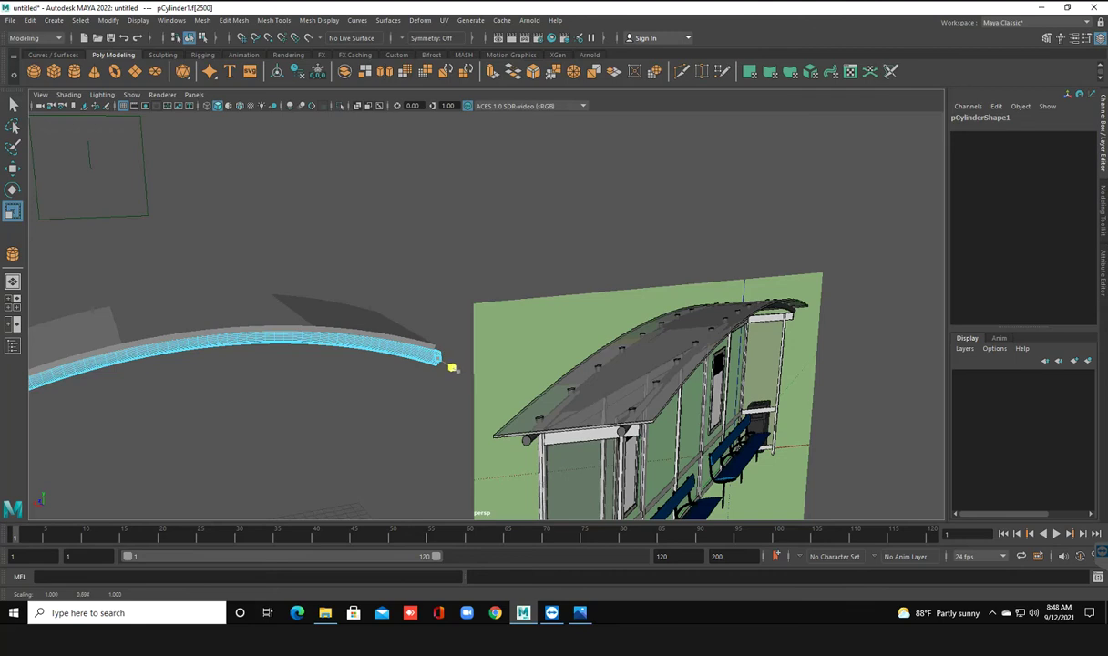
mouse_move(447, 366)
left_mouse_down("alt")
mouse_move(492, 365)
mouse_move(360, 367)
left_mouse_up("alt")
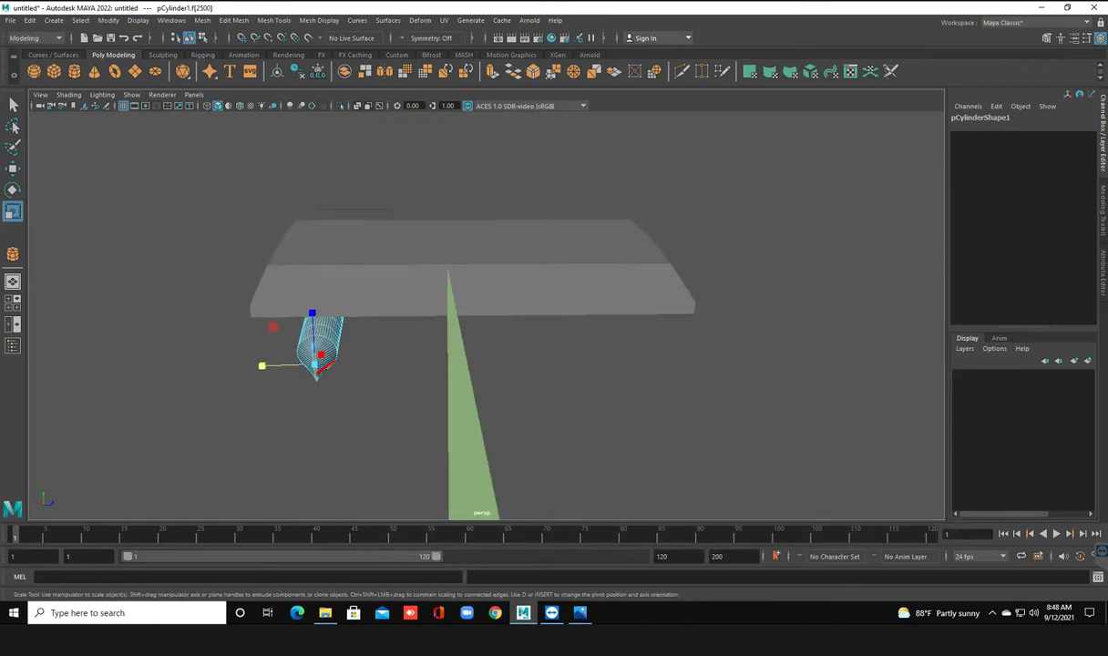
key("ctrl+z")
key("ctrl+z")
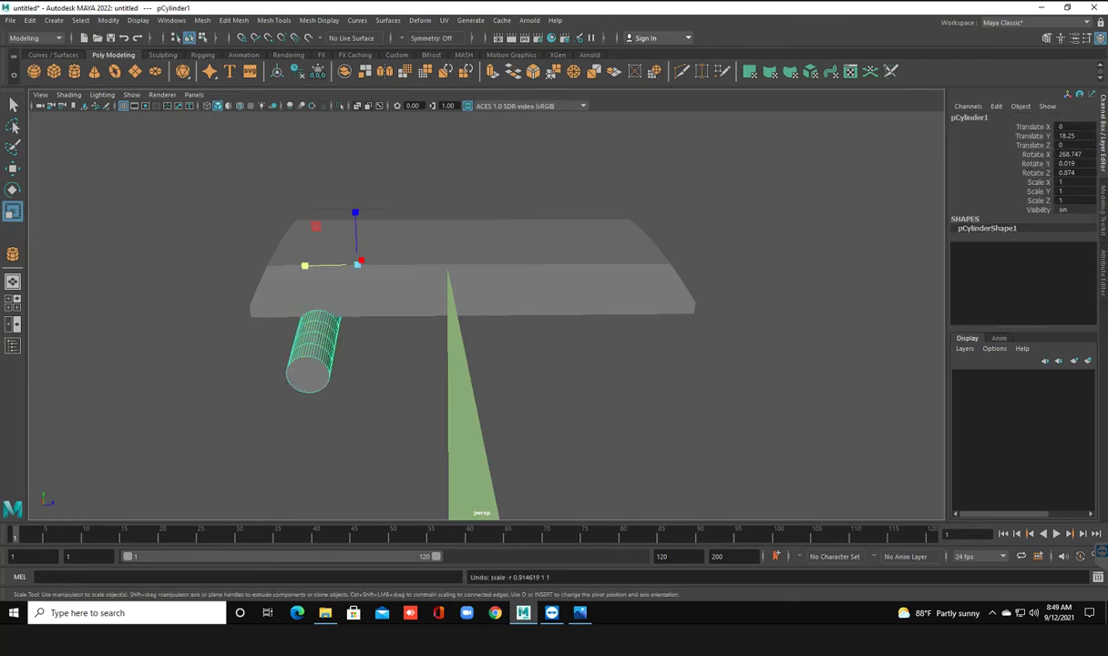
key("ctrl+z")
key("ctrl+z")
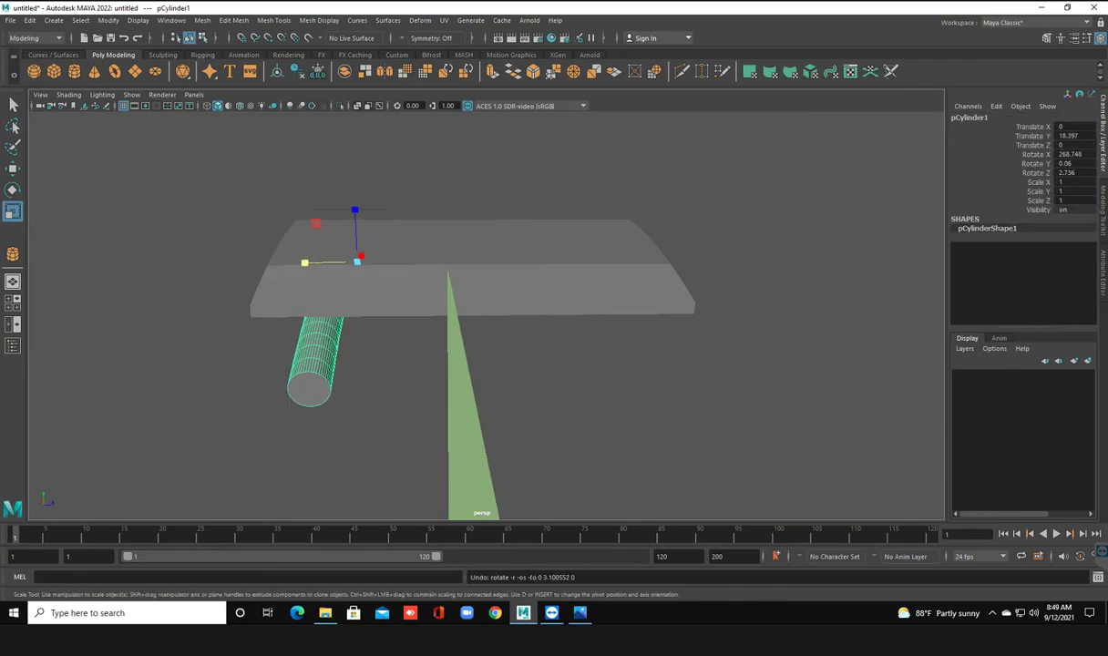
Reselect the tube's end face, try stretching it sideways, then undo
scroll(474, 273, "up", 5)
scroll(474, 273, "up", 3)
scroll(473, 274, "down", 3)
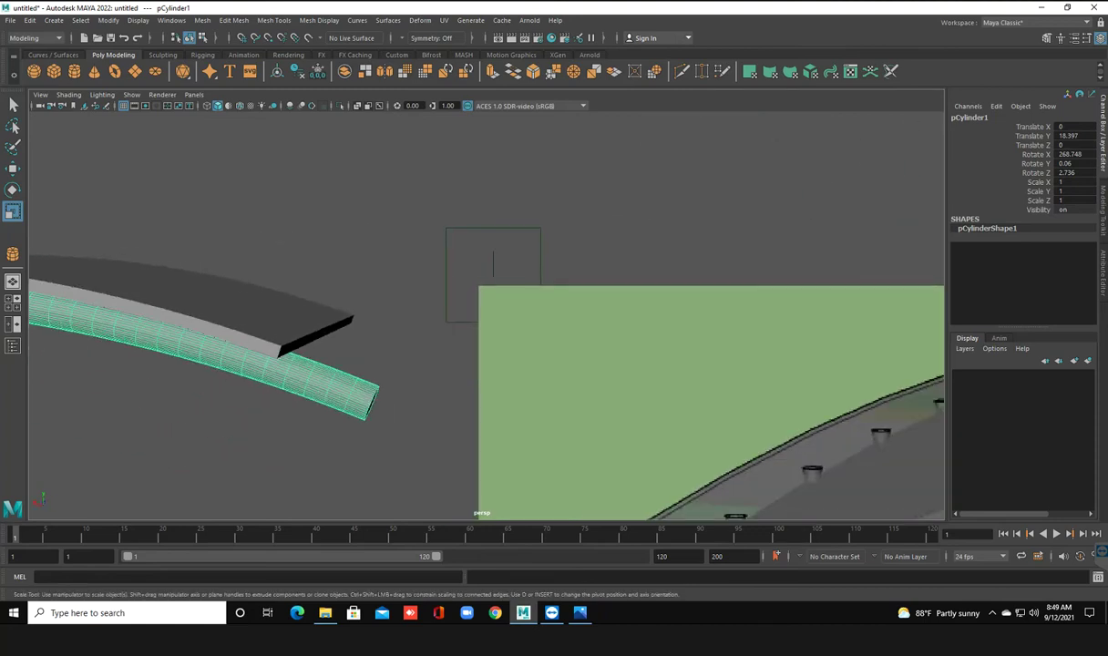
scroll(474, 273, "down", 2)
scroll(474, 273, "down", 2)
scroll(474, 273, "down", 2)
left_click_drag(547, 364, 574, 364, "alt")
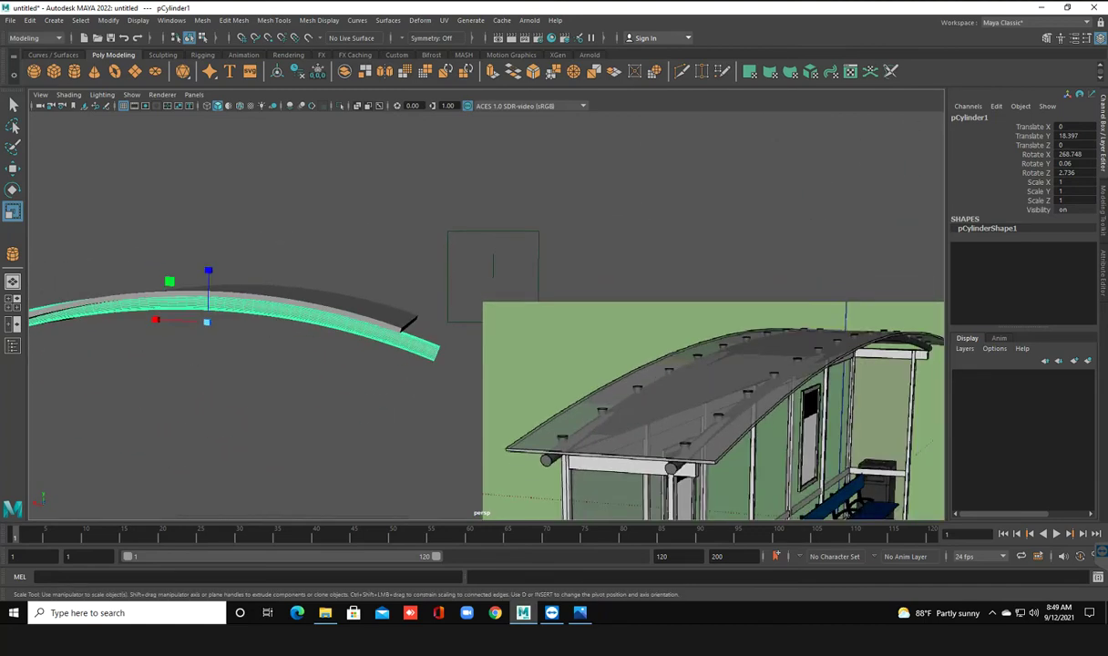
right_click_drag(427, 295, 430, 319)
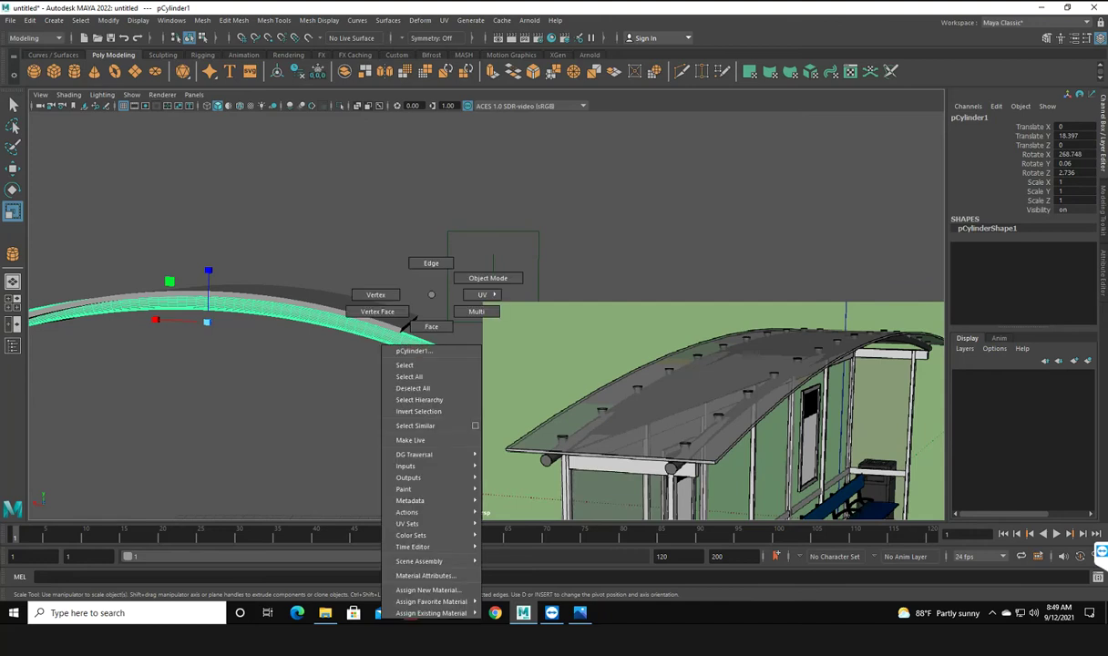
left_click(410, 326)
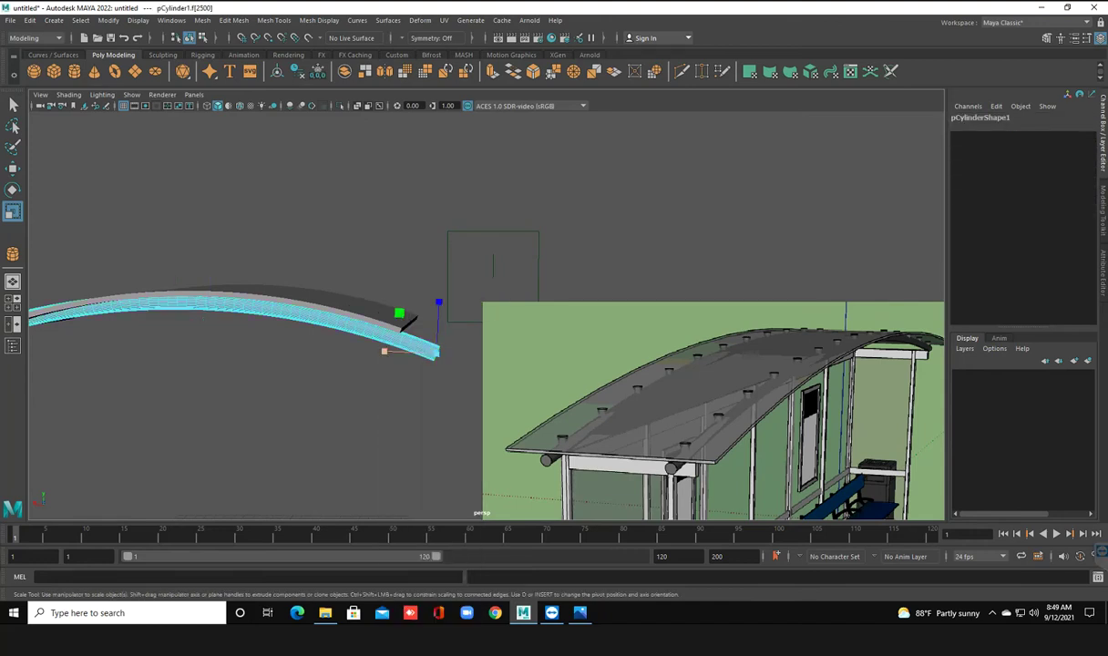
left_click_drag(384, 351, 356, 350)
key("ctrl+z")
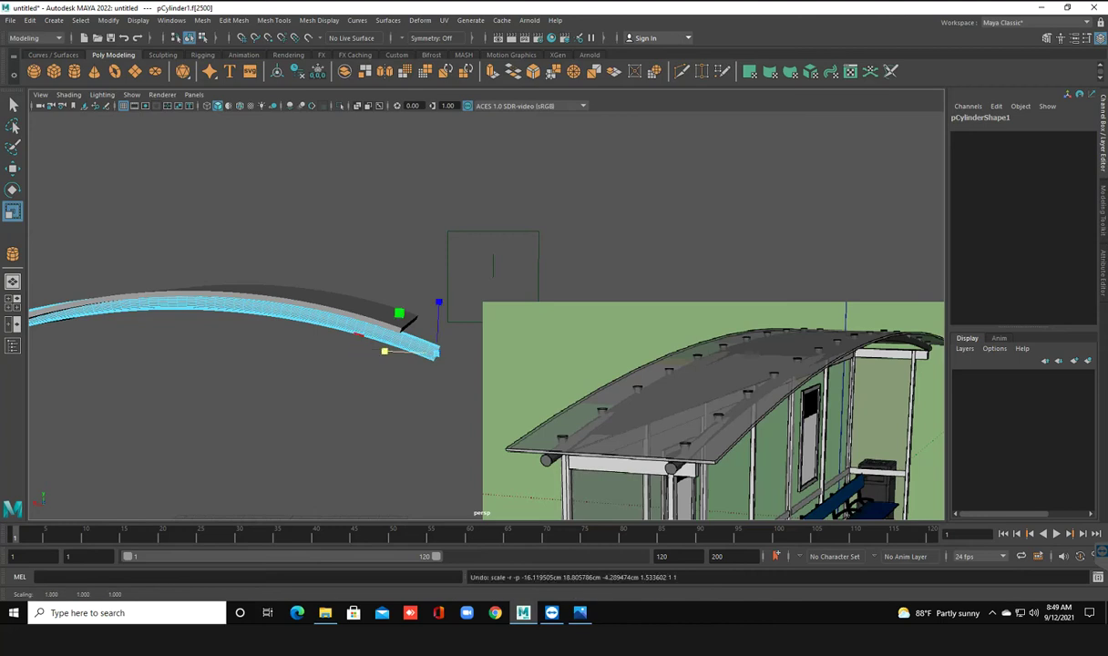
Try stretching and sliding the end face along X, undoing each change and the selection
left_click_drag(273, 410, 365, 410, "alt")
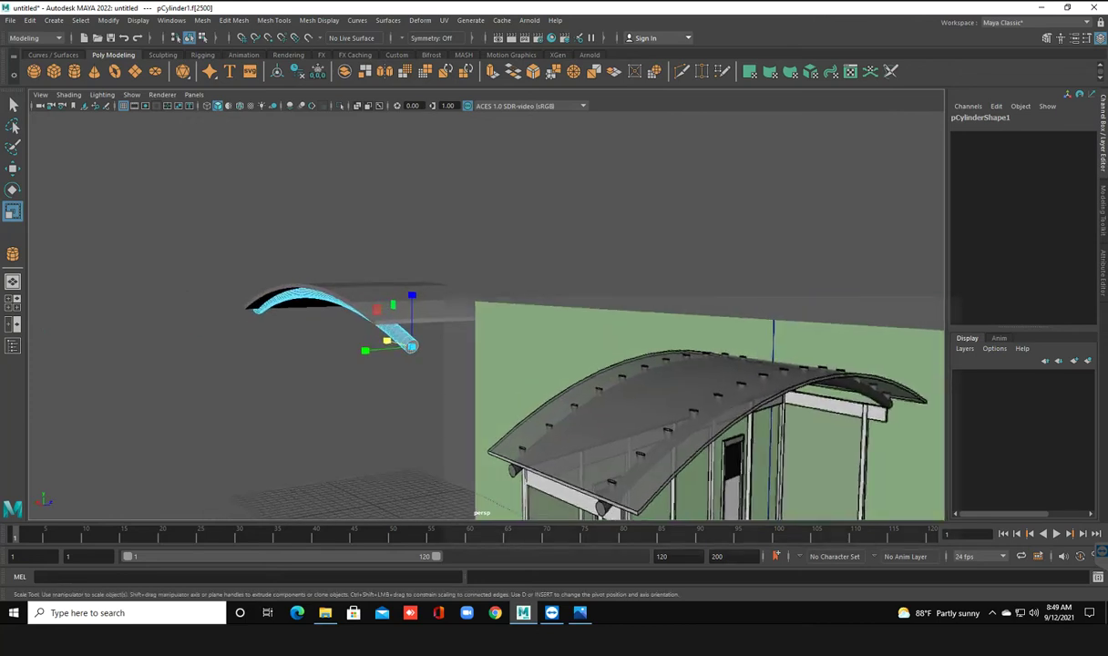
left_click_drag(368, 323, 366, 323)
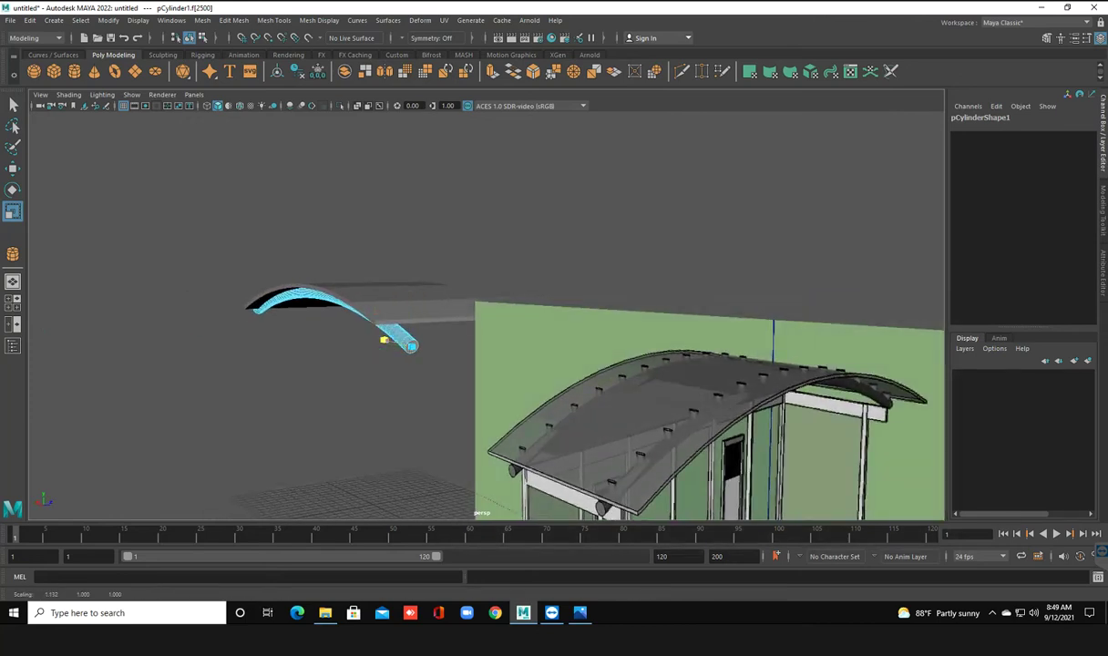
left_click_drag(366, 323, 365, 325)
key("ctrl+z")
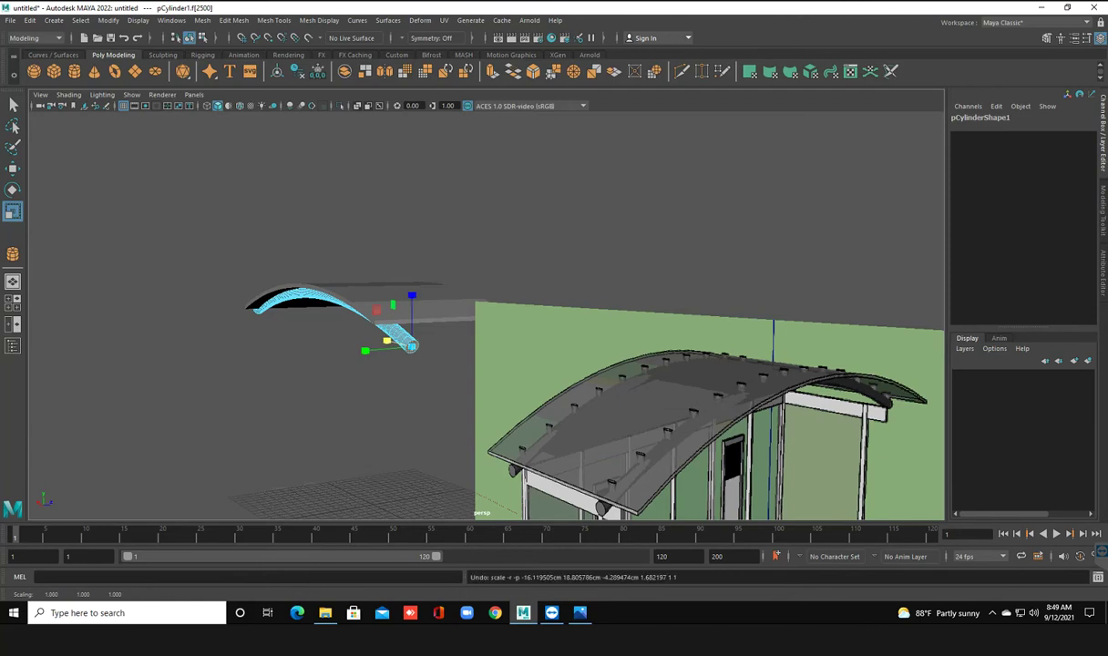
key("ctrl+z")
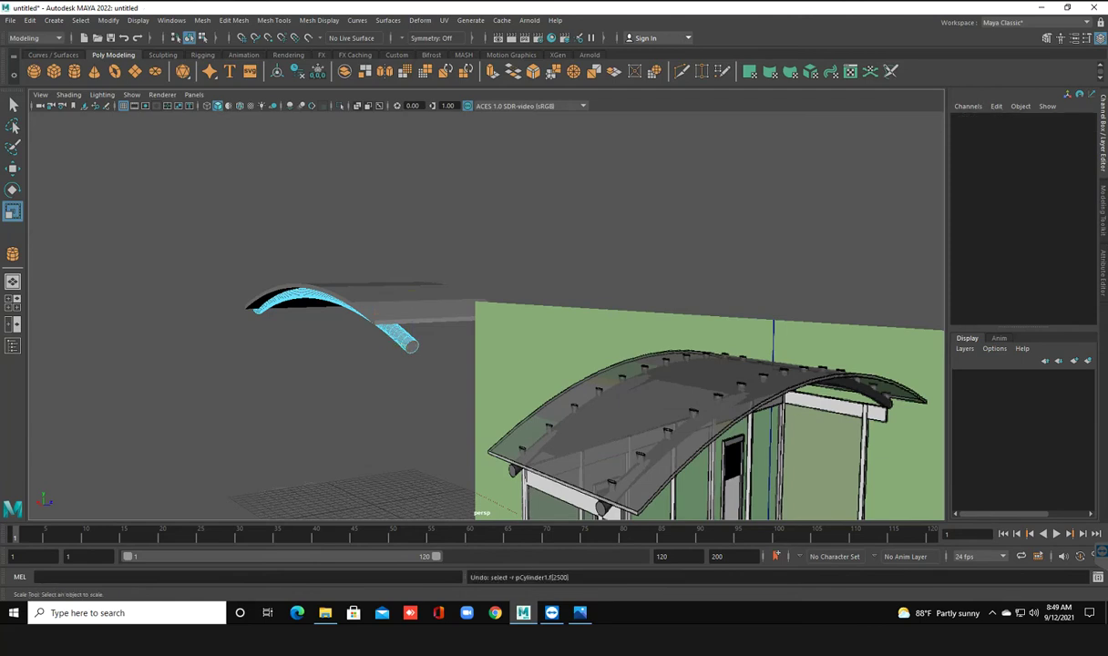
left_click(389, 330)
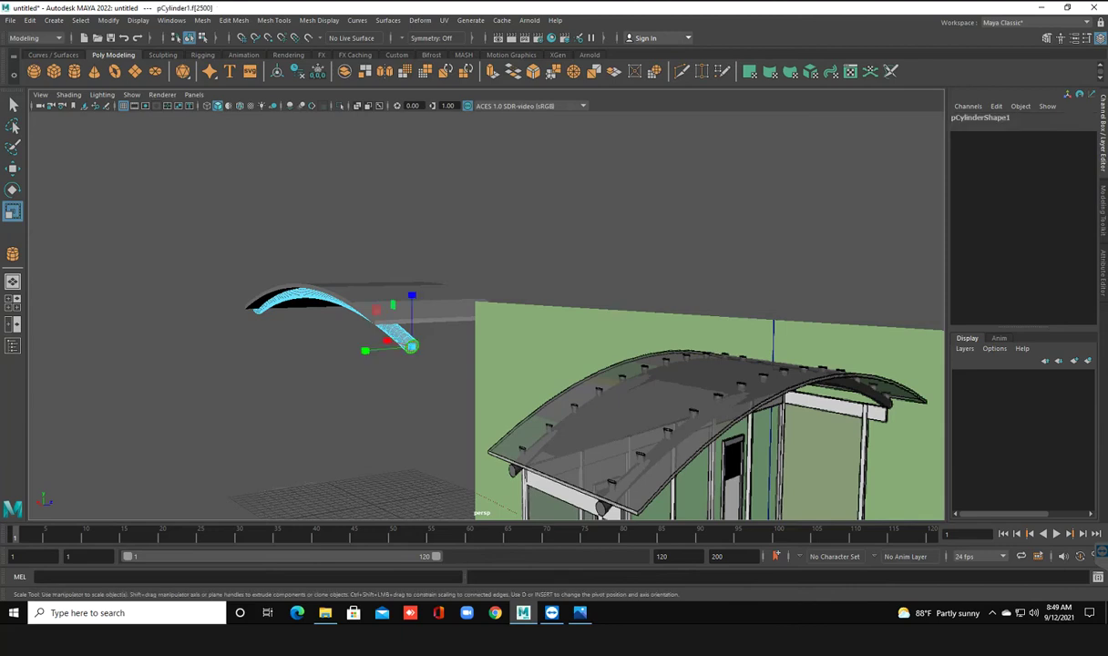
key("w")
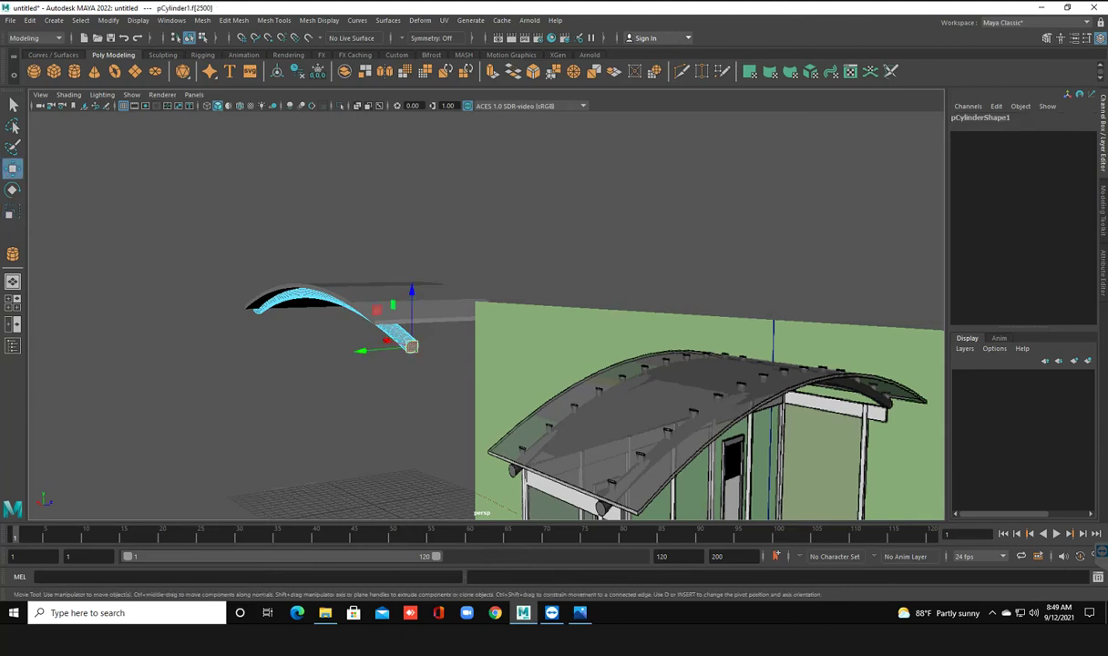
left_click_drag(385, 340, 365, 337)
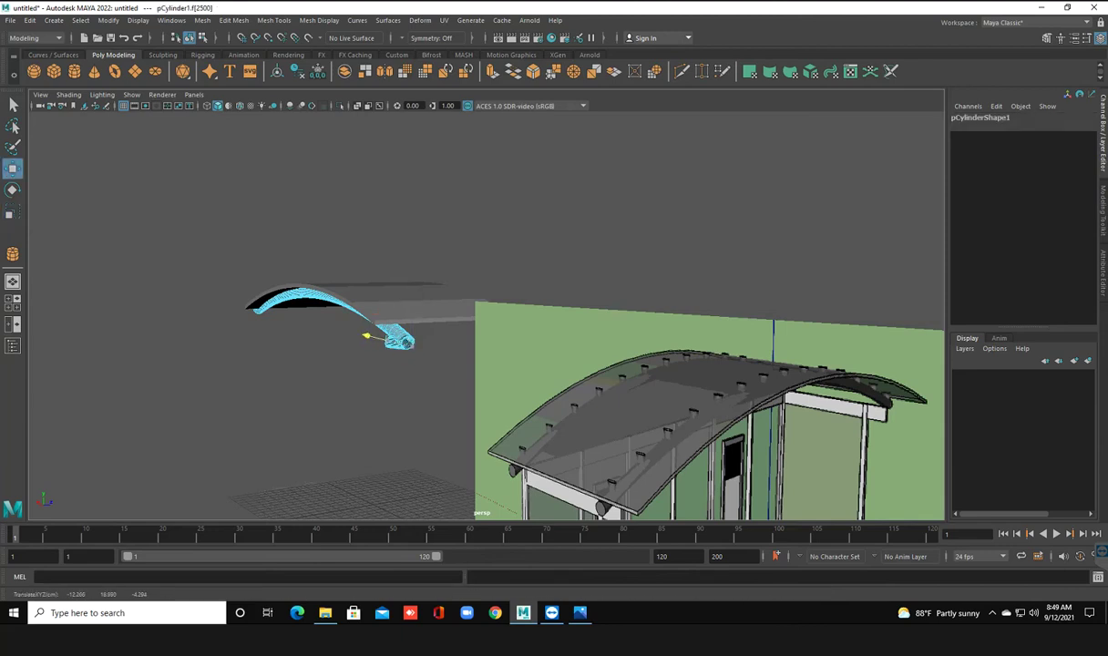
key("ctrl+z")
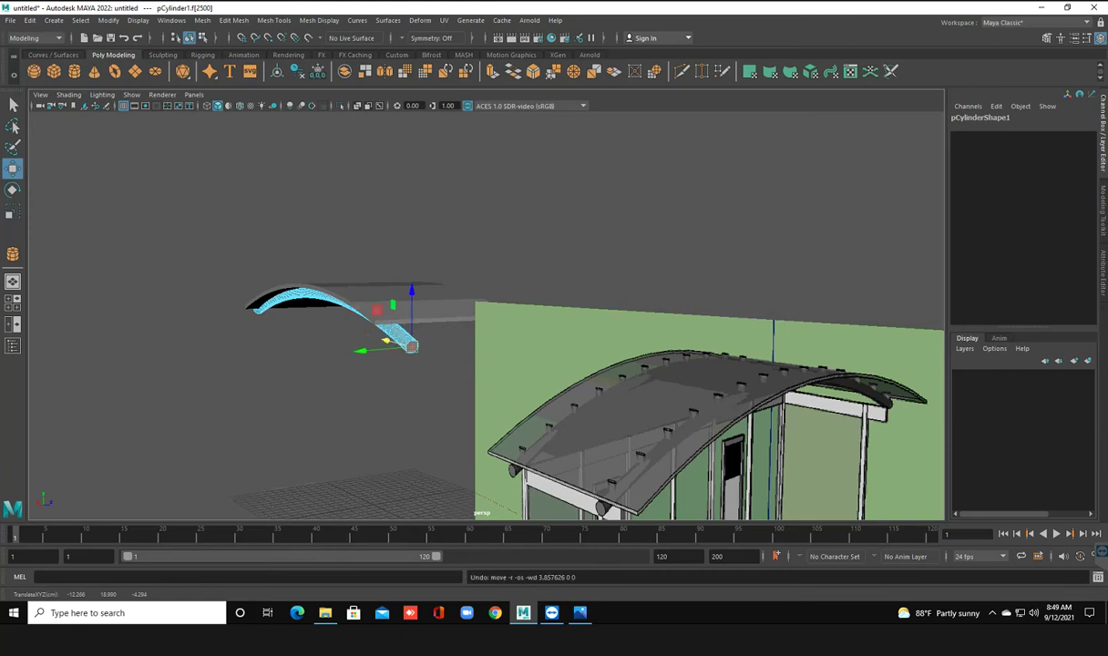
key("ctrl+z")
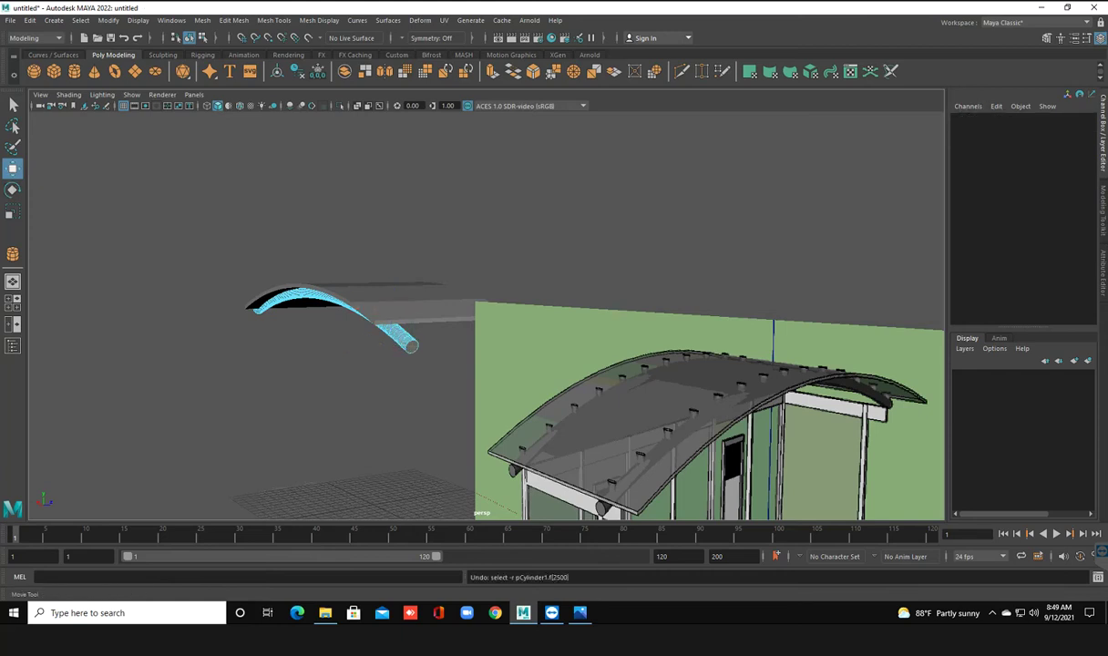
Set the Move tool's Axis Orientation back to World
double_click(13, 168)
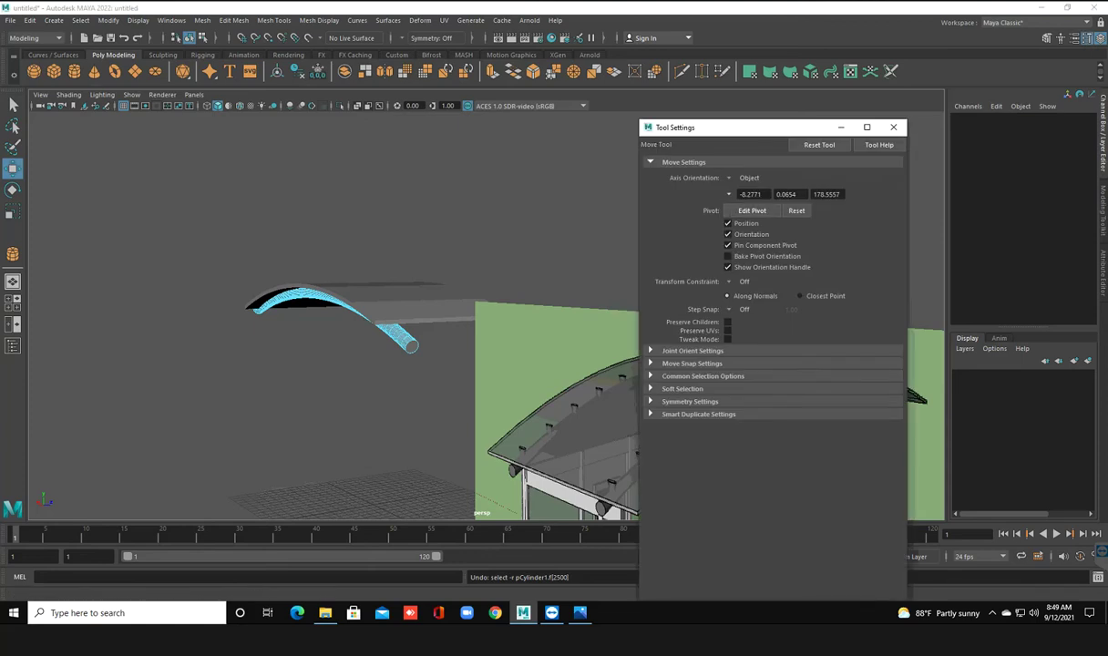
left_click(748, 178)
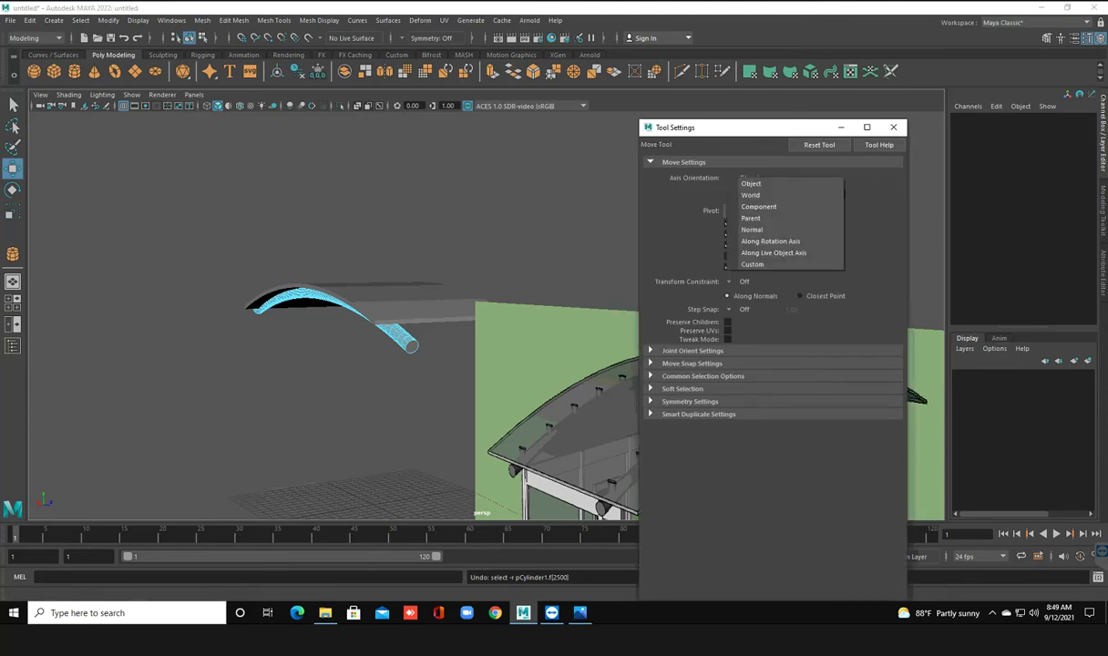
left_click(749, 195)
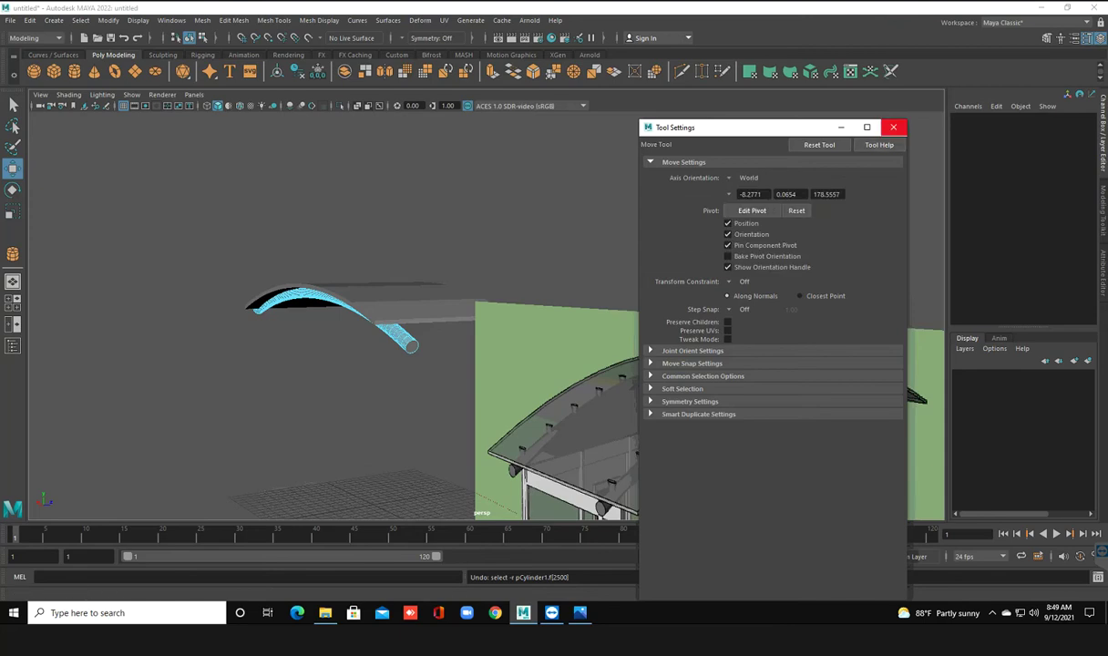
left_click(893, 127)
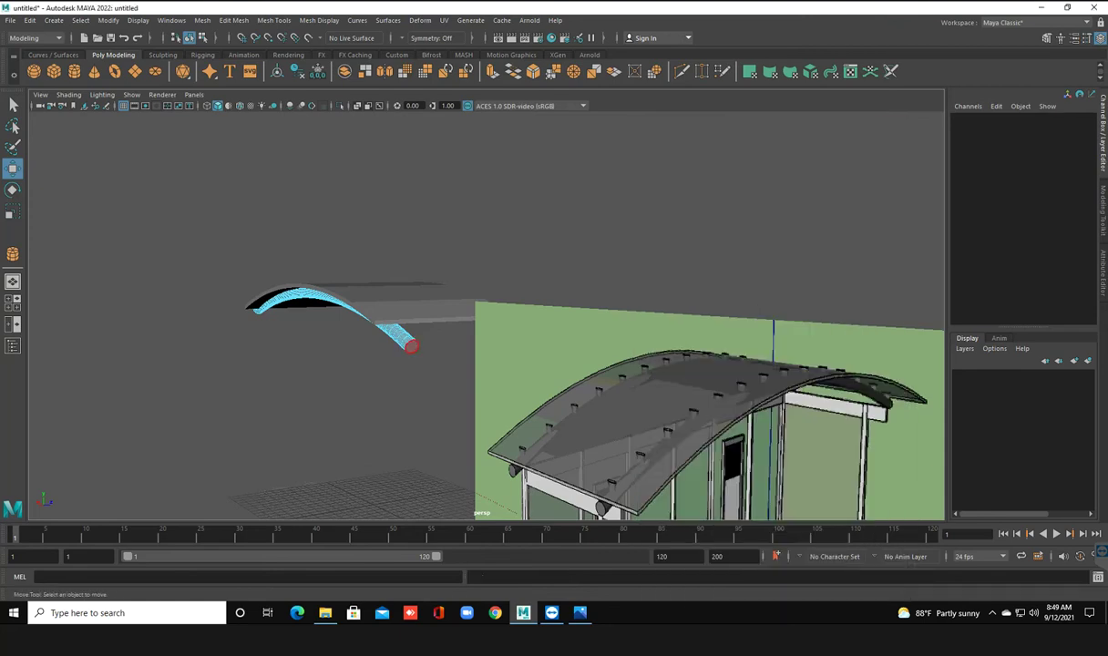
Test-shift the pipe's end face along X, undo it, and reselect the end face
left_click(394, 329)
left_click_drag(448, 344, 435, 344)
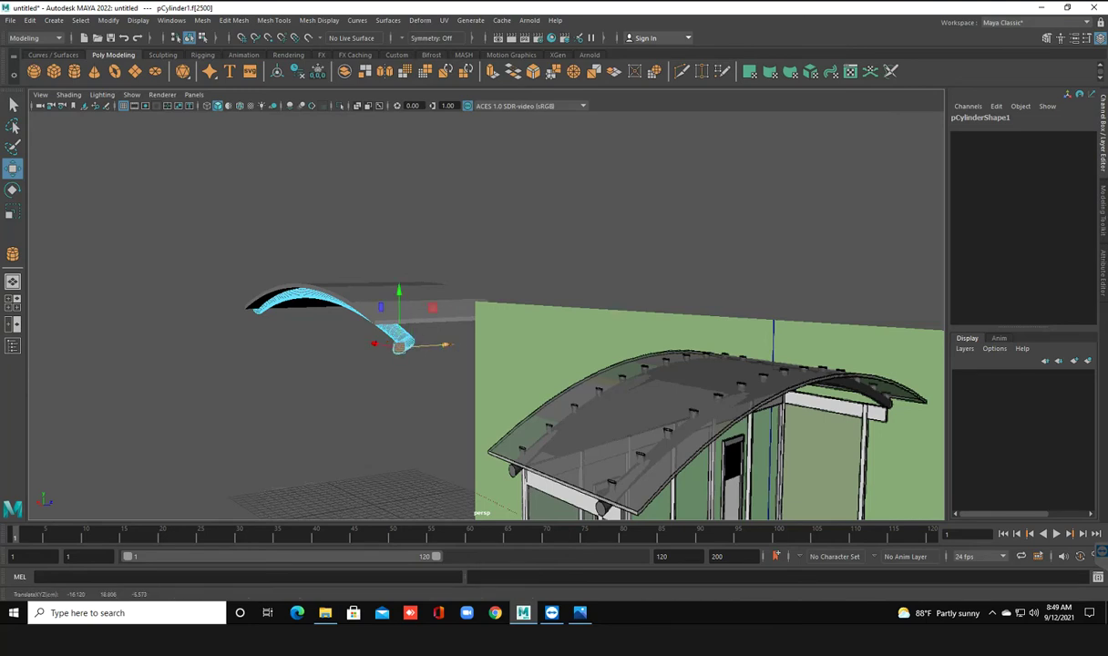
key("ctrl+z")
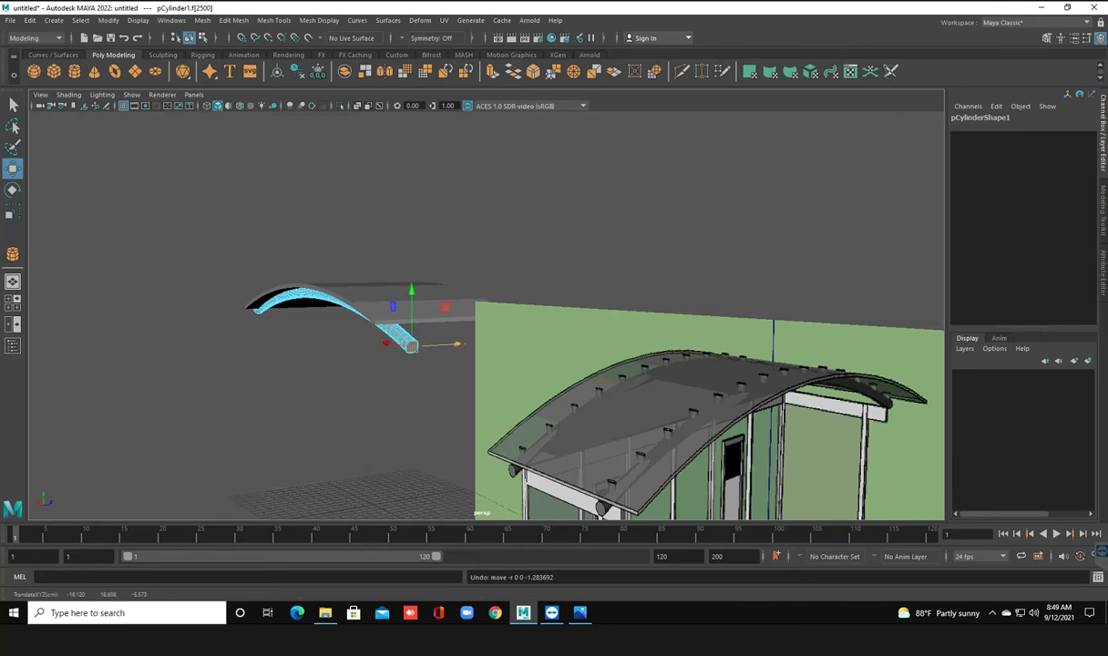
key("ctrl+z")
left_click(401, 339)
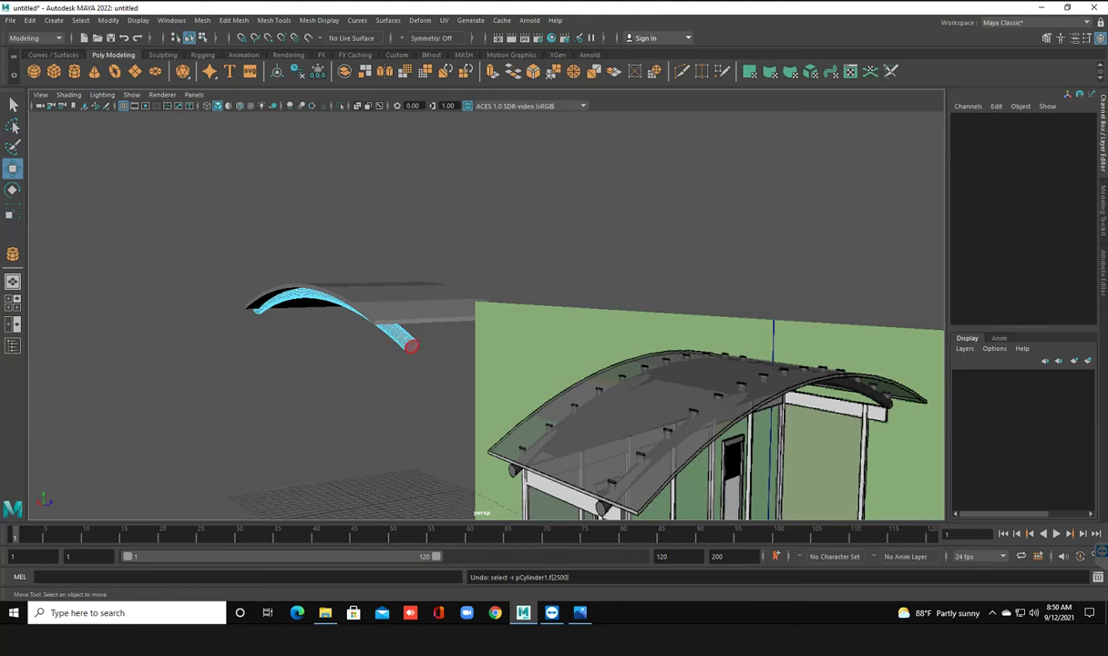
left_click_drag(455, 365, 365, 356, "alt")
mouse_move(455, 364)
middle_mouse_down("alt")
mouse_move(538, 364)
mouse_move(606, 344)
mouse_move(560, 344)
middle_mouse_up("alt")
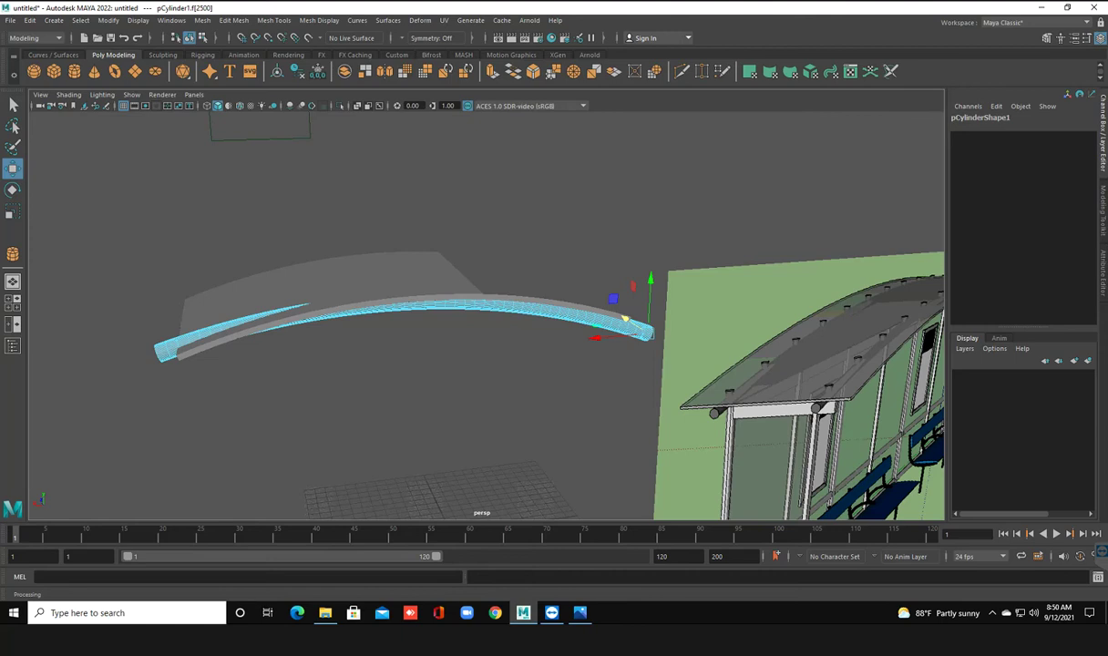
right_click(232, 294)
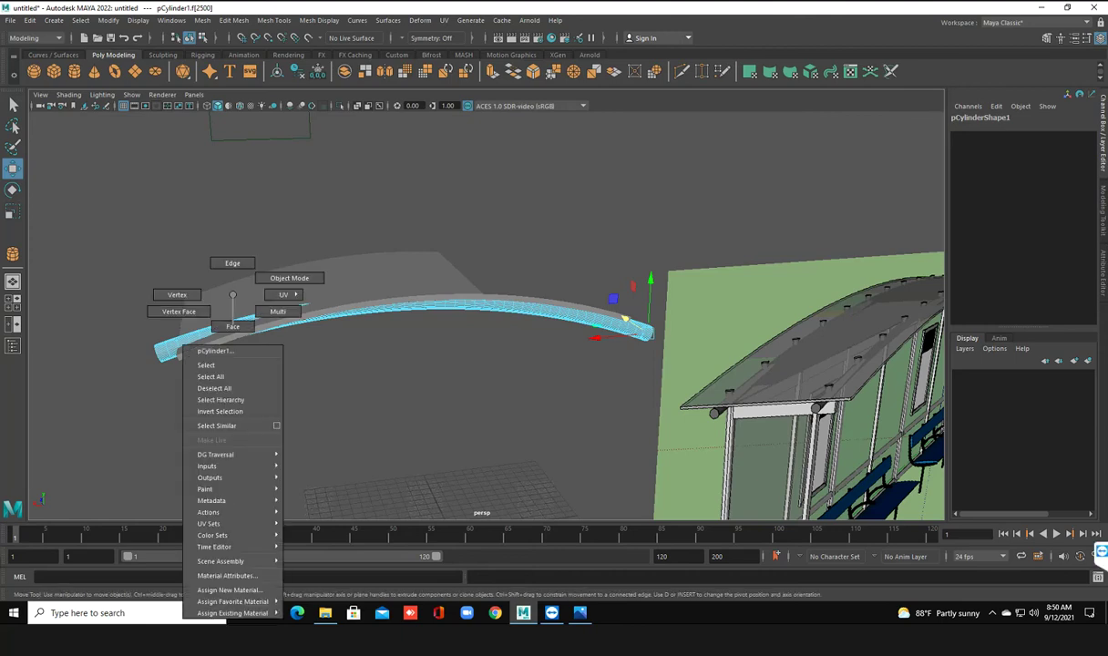
Return to Object Mode, try and undo a rotation, then lower the pipe slightly on Y
left_click(289, 278)
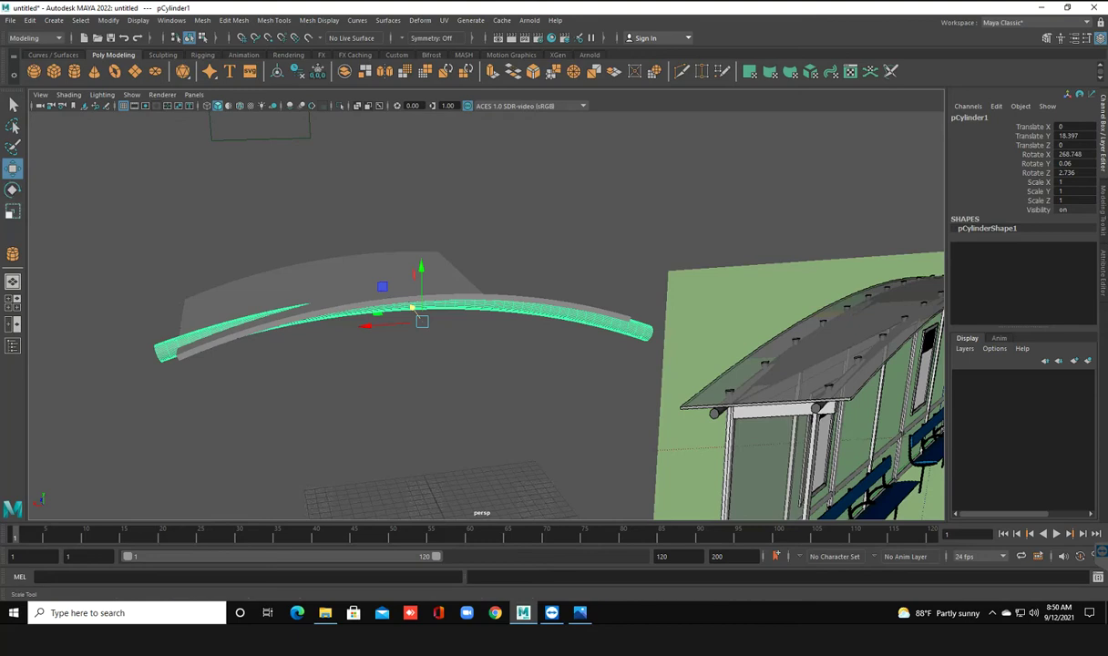
left_click(13, 189)
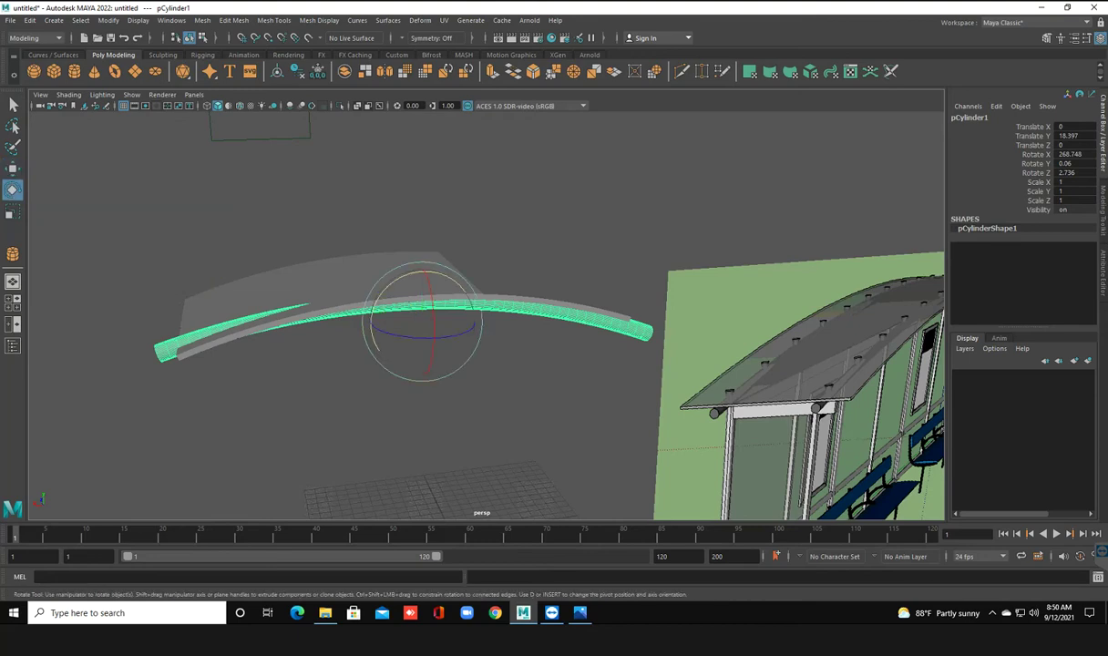
left_click_drag(456, 364, 592, 346, "alt")
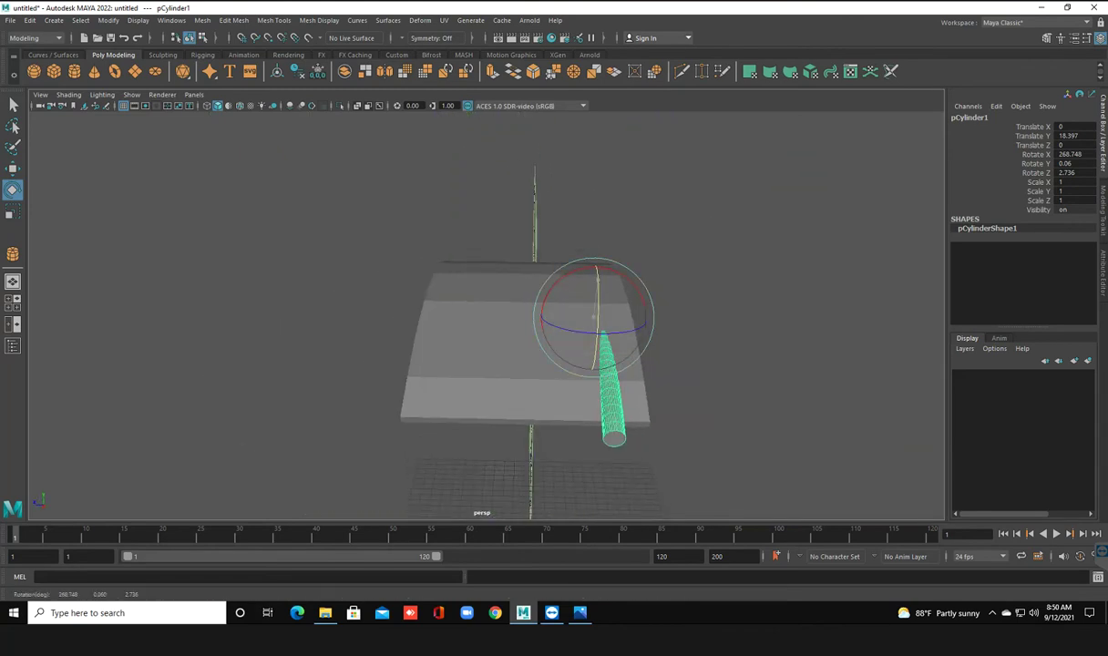
mouse_move(547, 314)
left_mouse_down()
mouse_move(592, 317)
mouse_move(410, 301)
mouse_move(392, 269)
left_mouse_up()
key("ctrl+z")
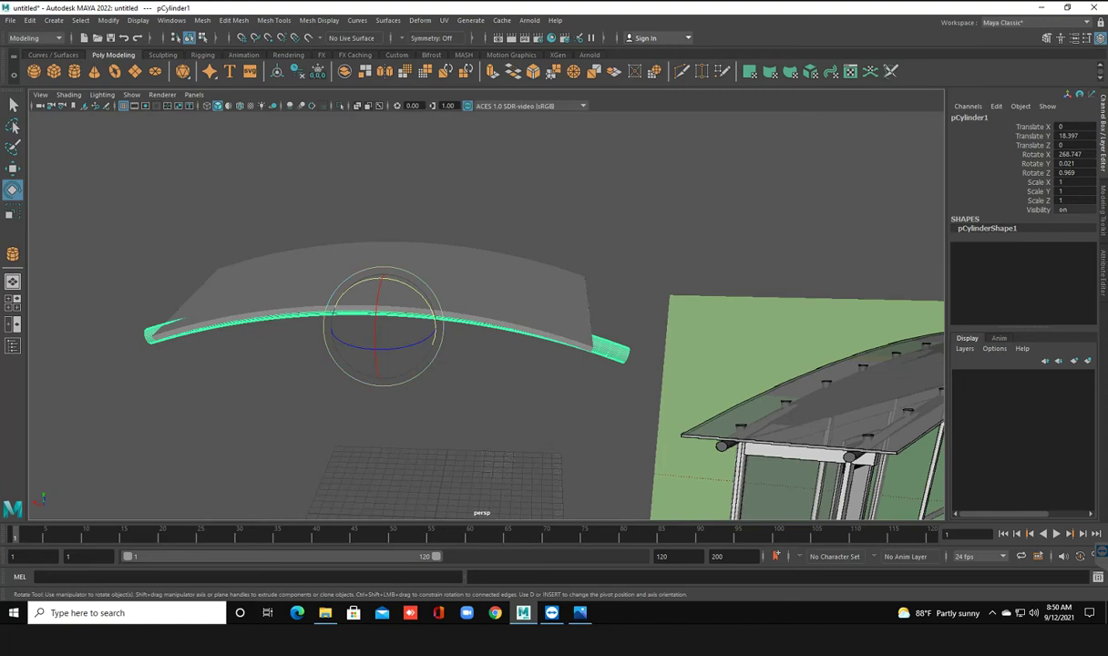
key("w")
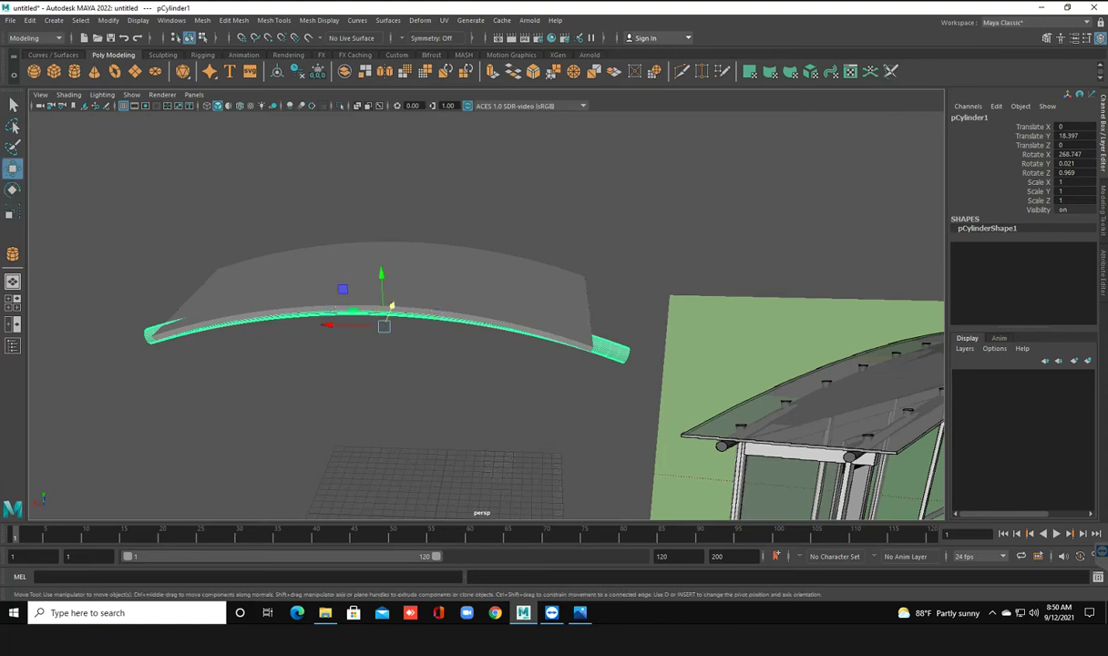
left_click_drag(381, 273, 381, 274)
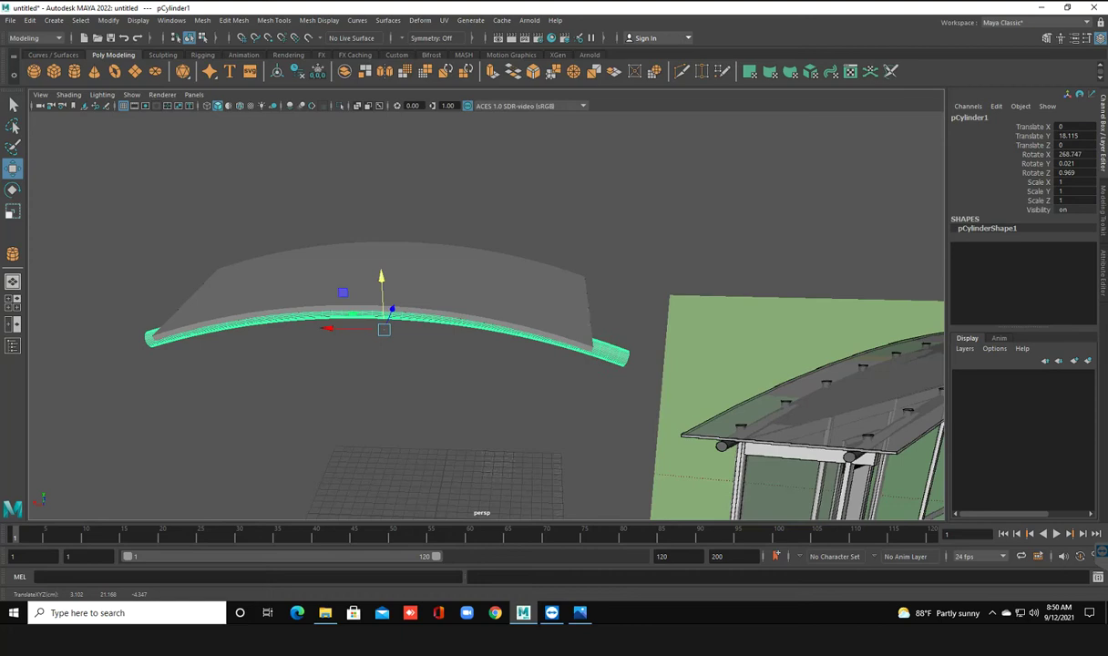
Scale the pipe to 0.89 on X and shift it to Translate X 0.801
key("e")
key("r")
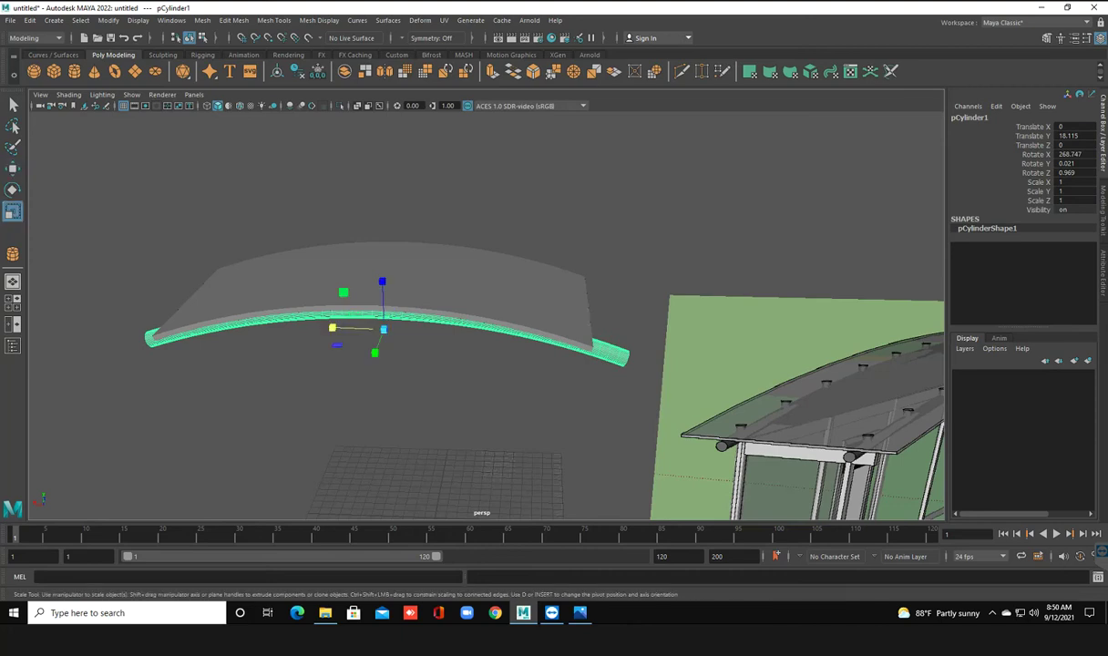
left_click_drag(332, 328, 333, 327)
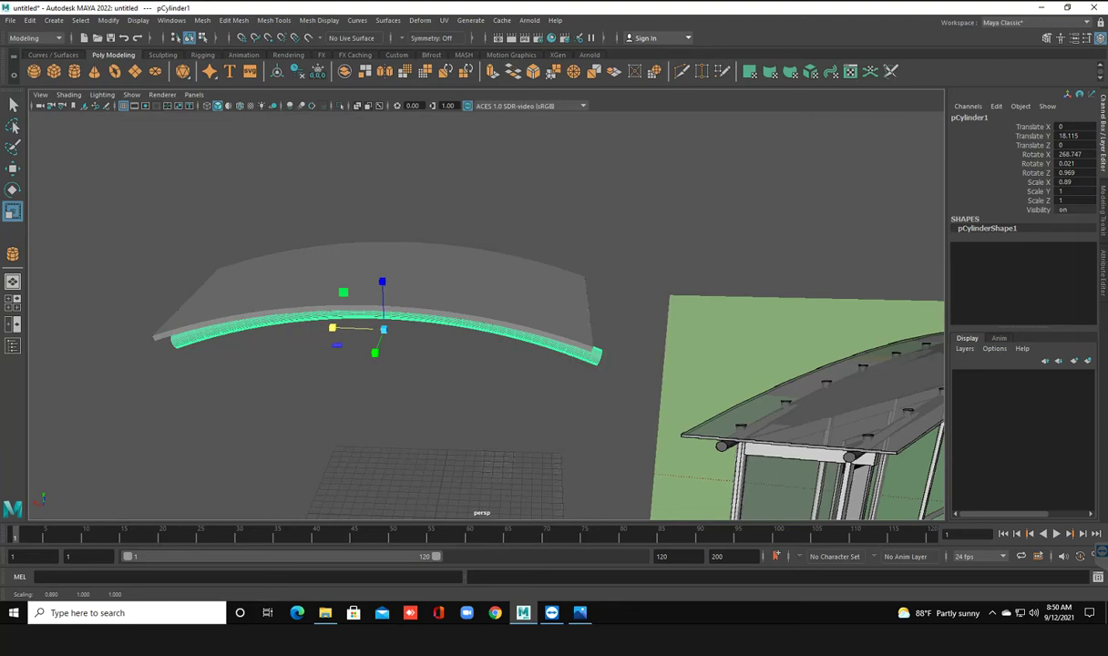
key("w")
mouse_move(330, 327)
left_mouse_down()
mouse_move(318, 328)
mouse_move(428, 274)
mouse_move(401, 301)
mouse_move(556, 298)
left_mouse_up()
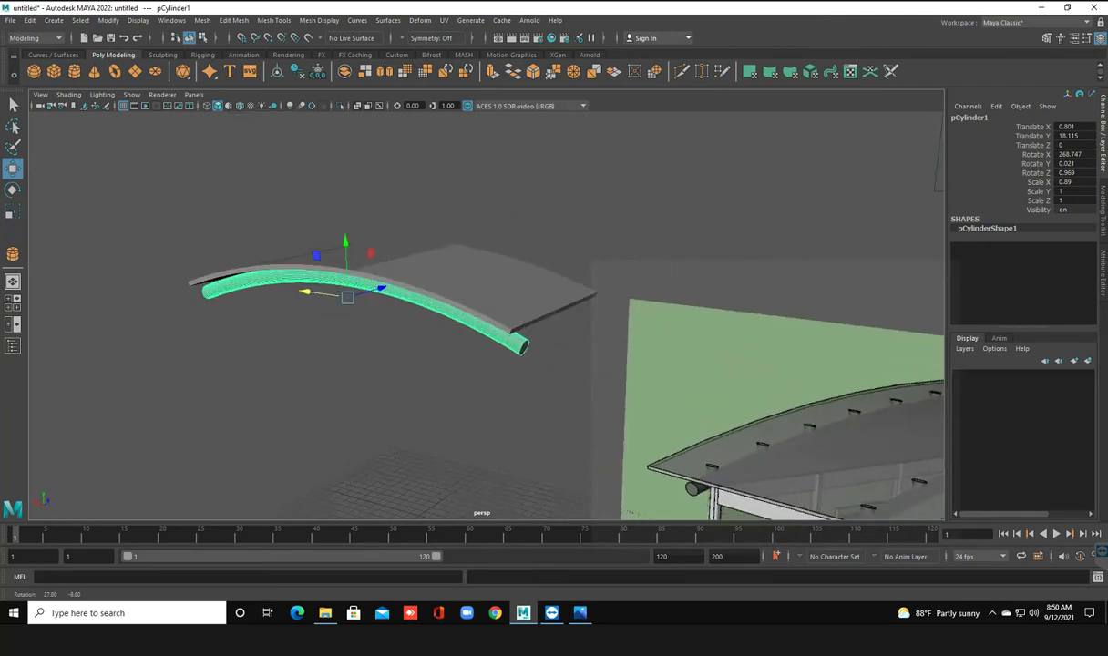
left_click_drag(556, 297, 510, 300, "alt")
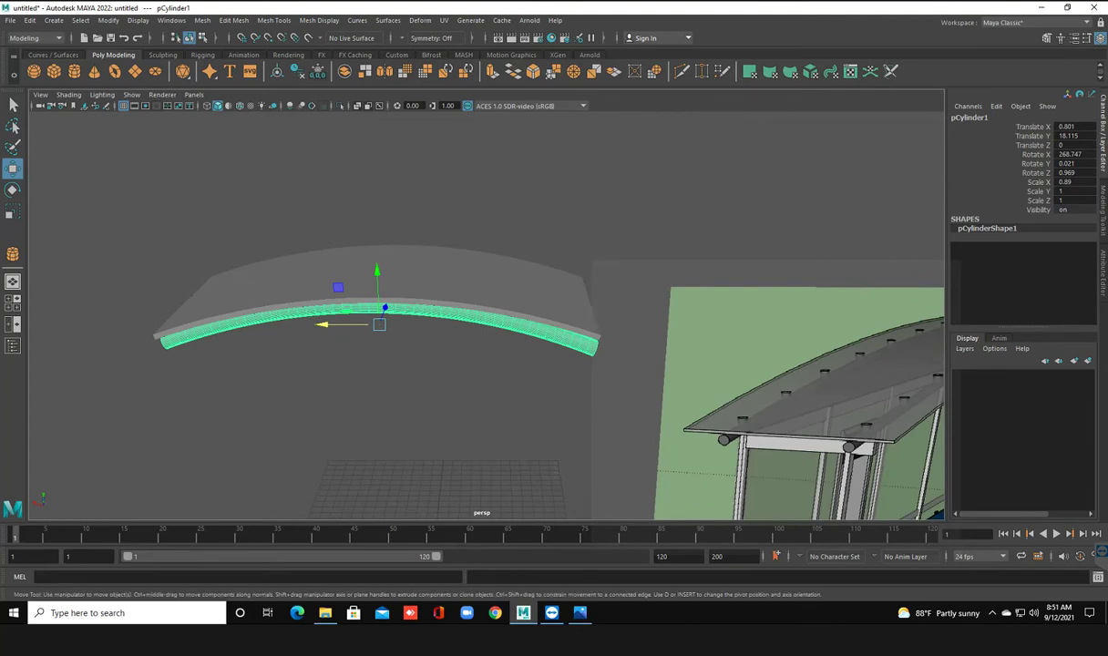
Narrow the pipe to Scale X 0.82 and set its height to about Translate Y 18.6
key("r")
left_click_drag(327, 324, 438, 291)
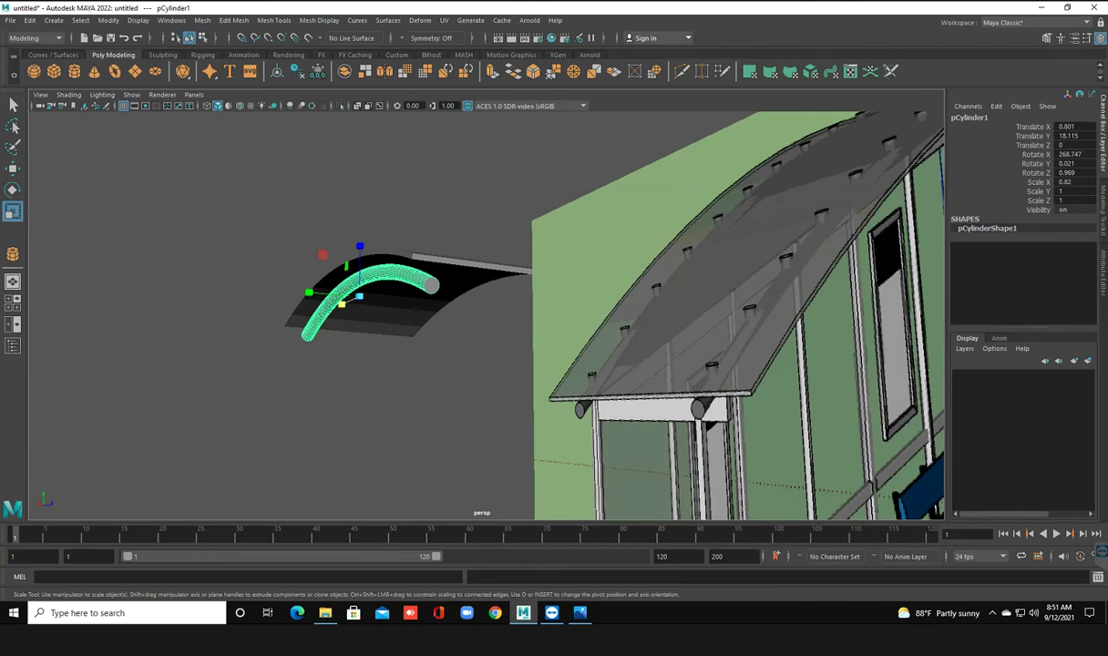
key("w")
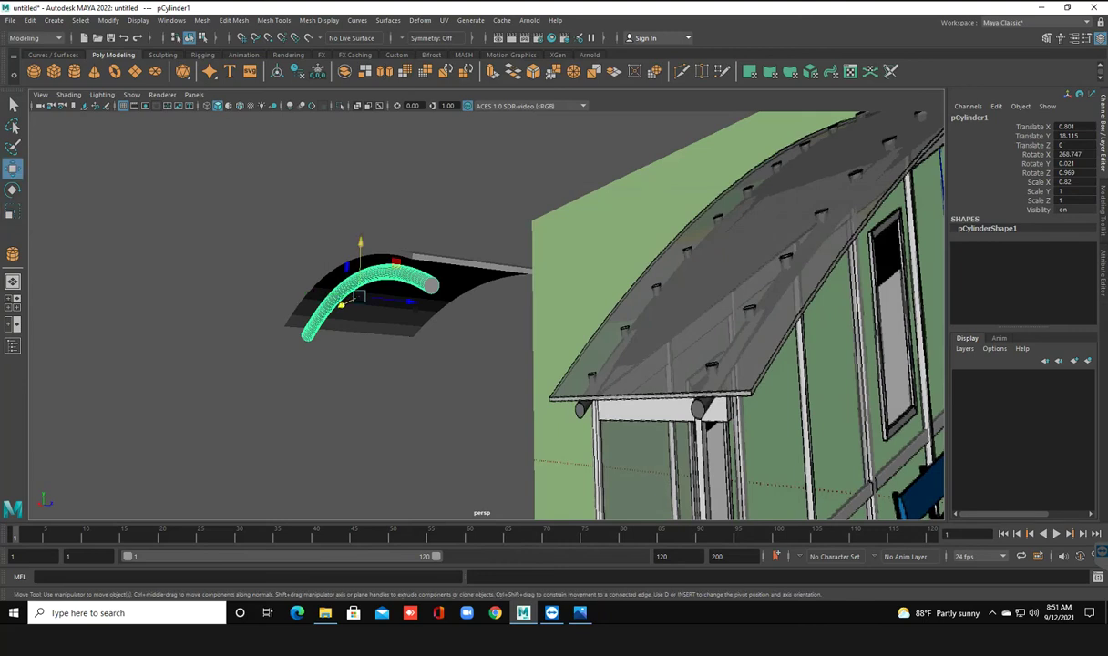
mouse_move(360, 265)
left_mouse_down()
mouse_move(361, 230)
mouse_move(510, 230)
left_mouse_up()
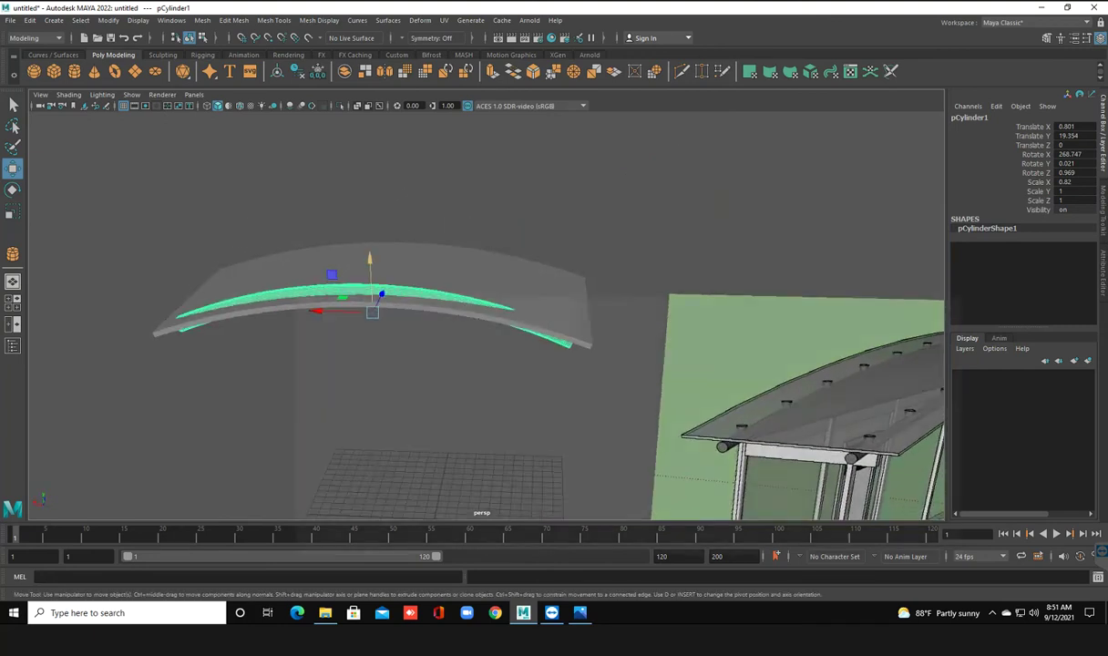
left_click_drag(369, 260, 369, 268)
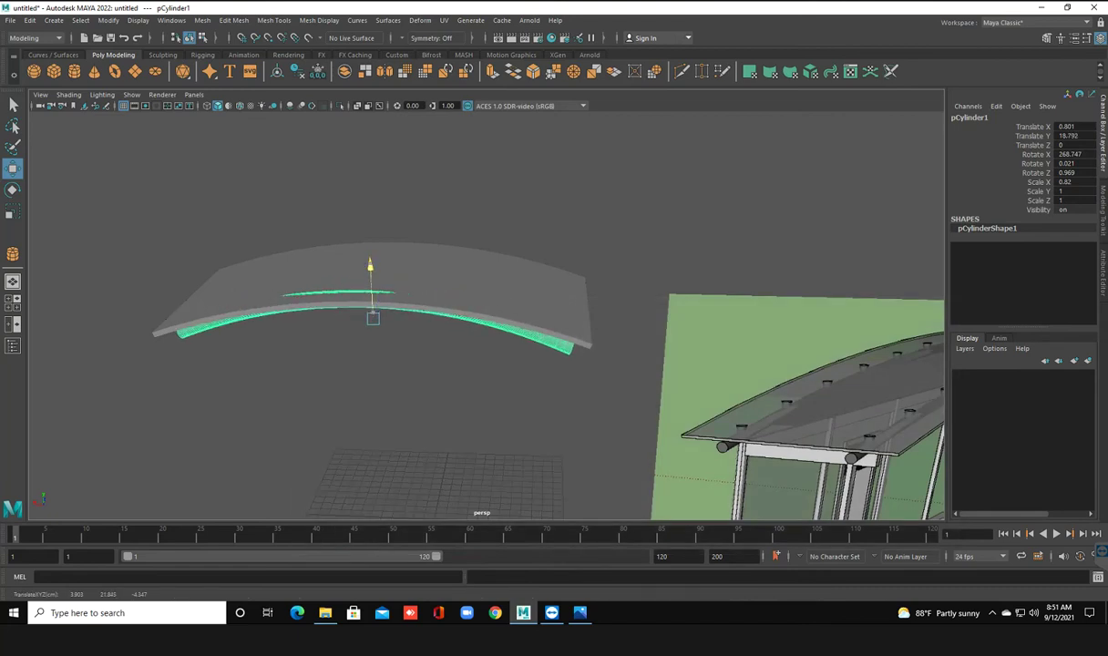
left_click_drag(369, 269, 621, 314, "alt")
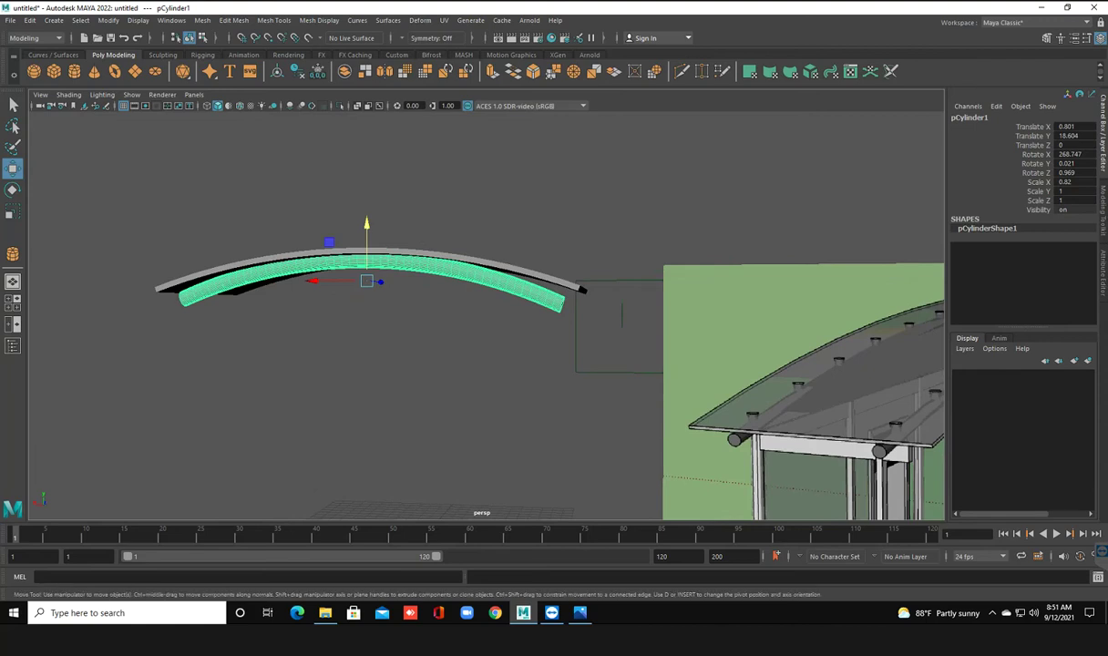
left_click_drag(621, 314, 523, 273, "alt")
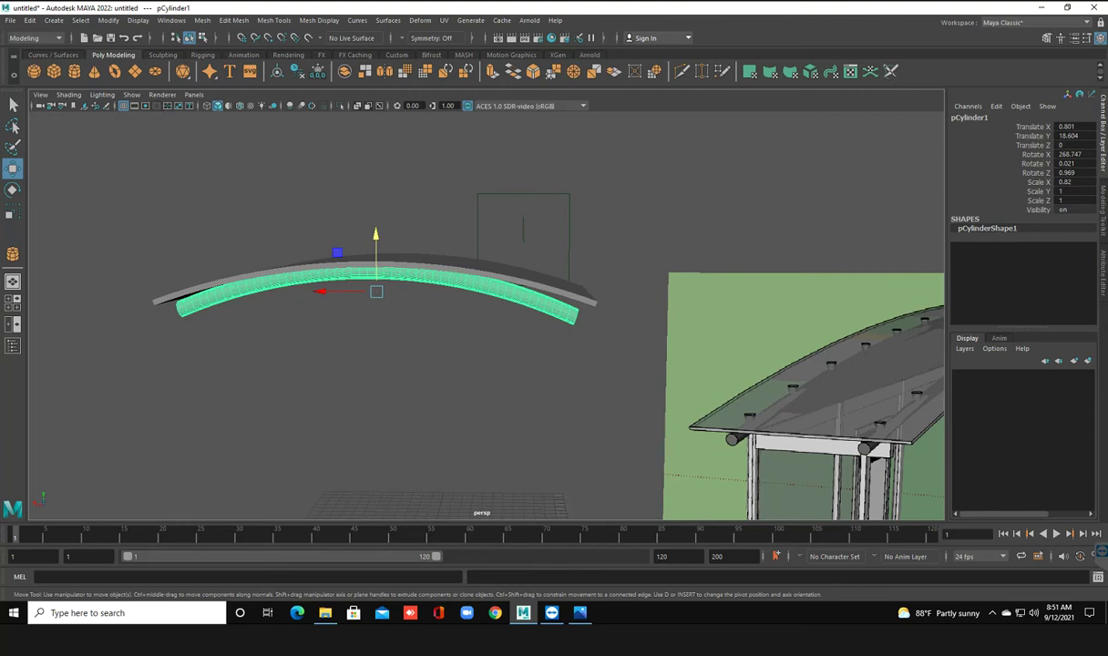
left_click(12, 188)
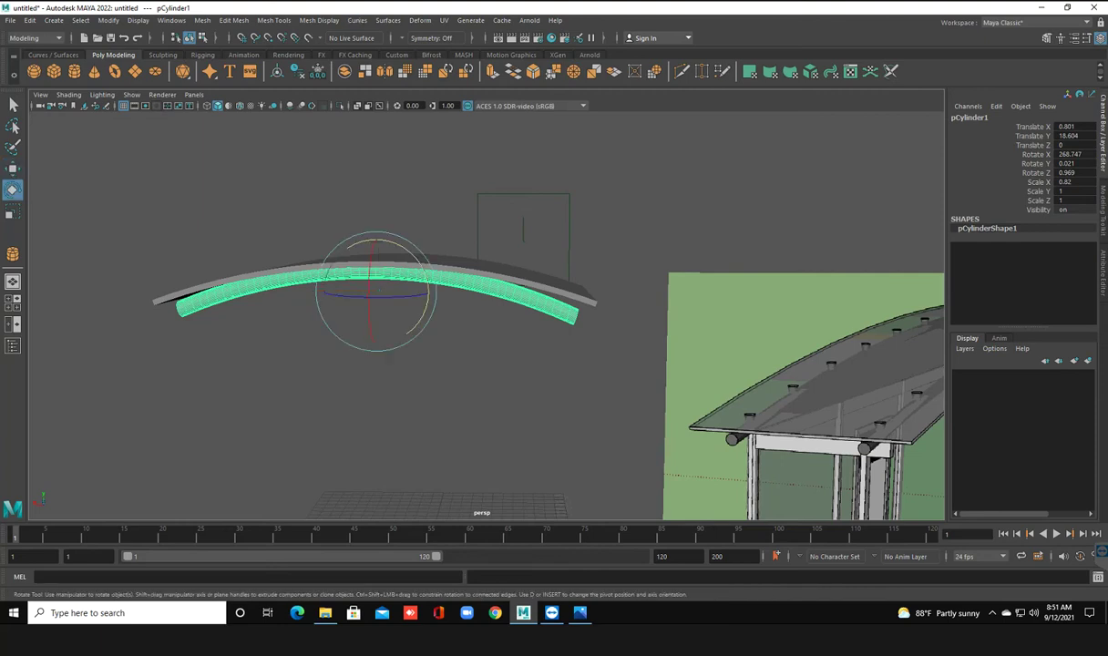
left_click(492, 315)
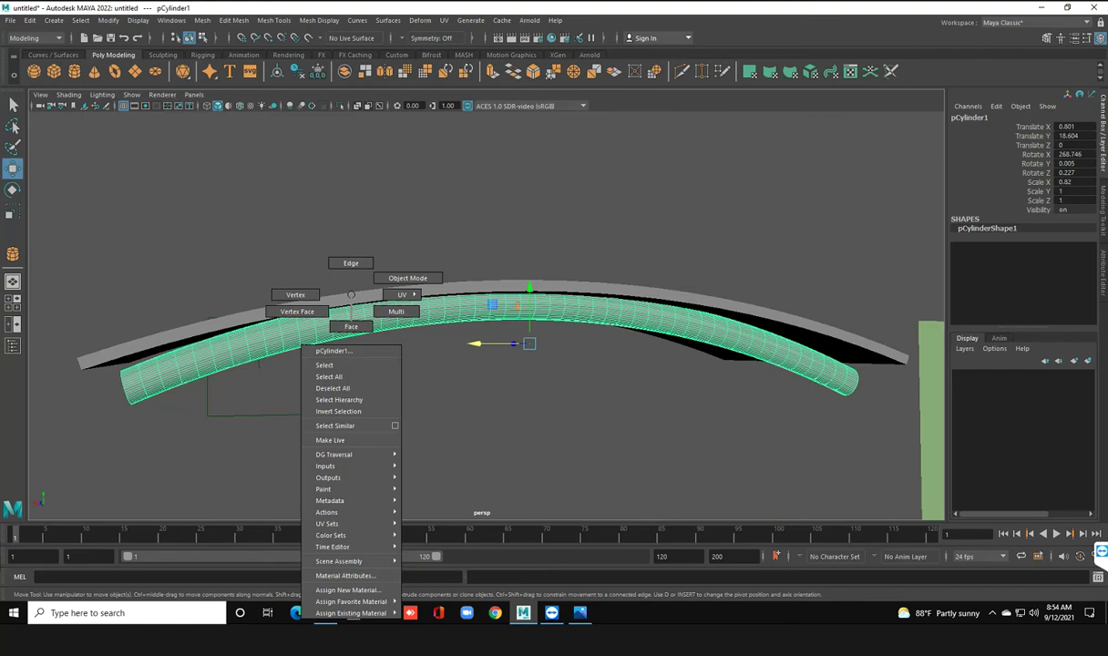
In vertex mode, marquee-select the vertex ring at the tube's left end from a side view
right_click_drag(351, 294, 295, 294)
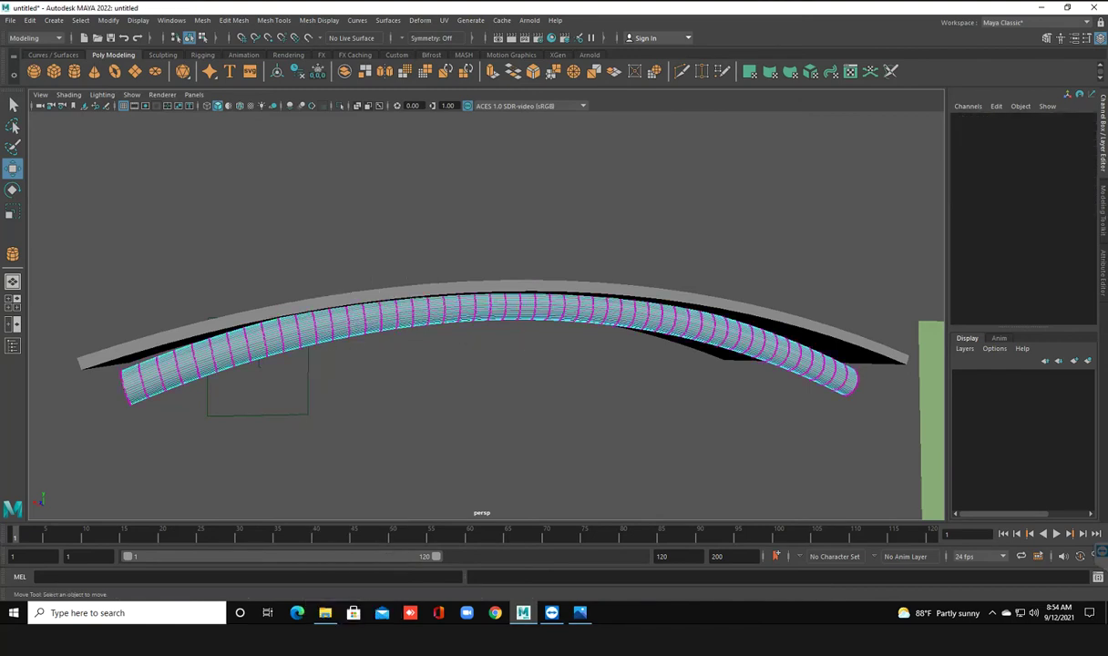
left_click_drag(511, 383, 419, 373, "alt")
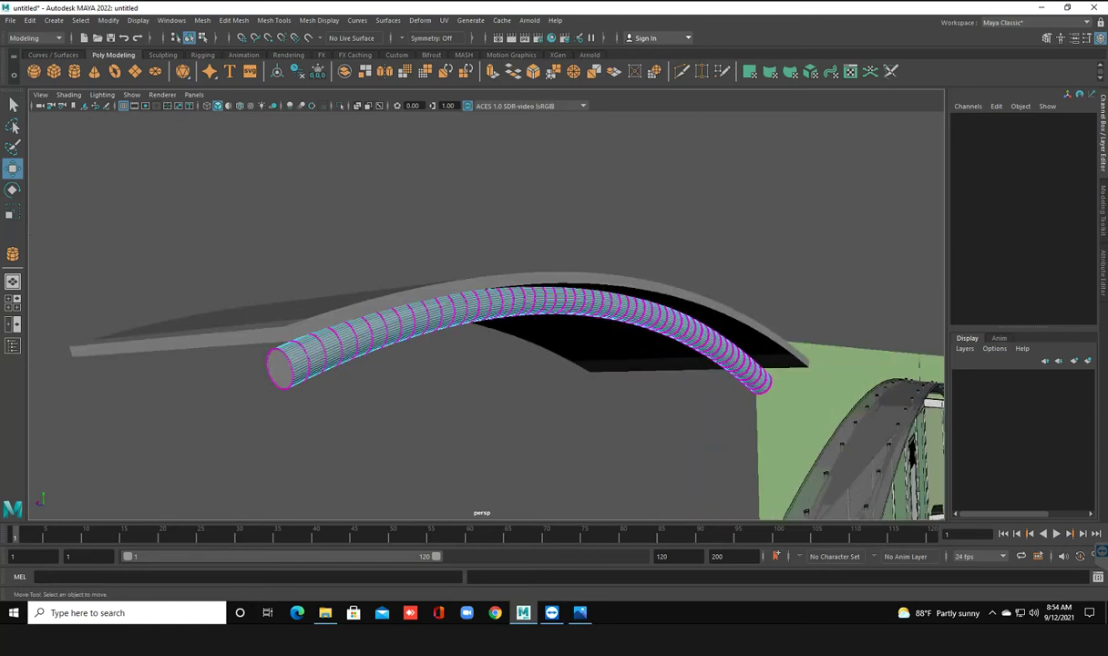
left_click_drag(474, 382, 383, 364, "alt")
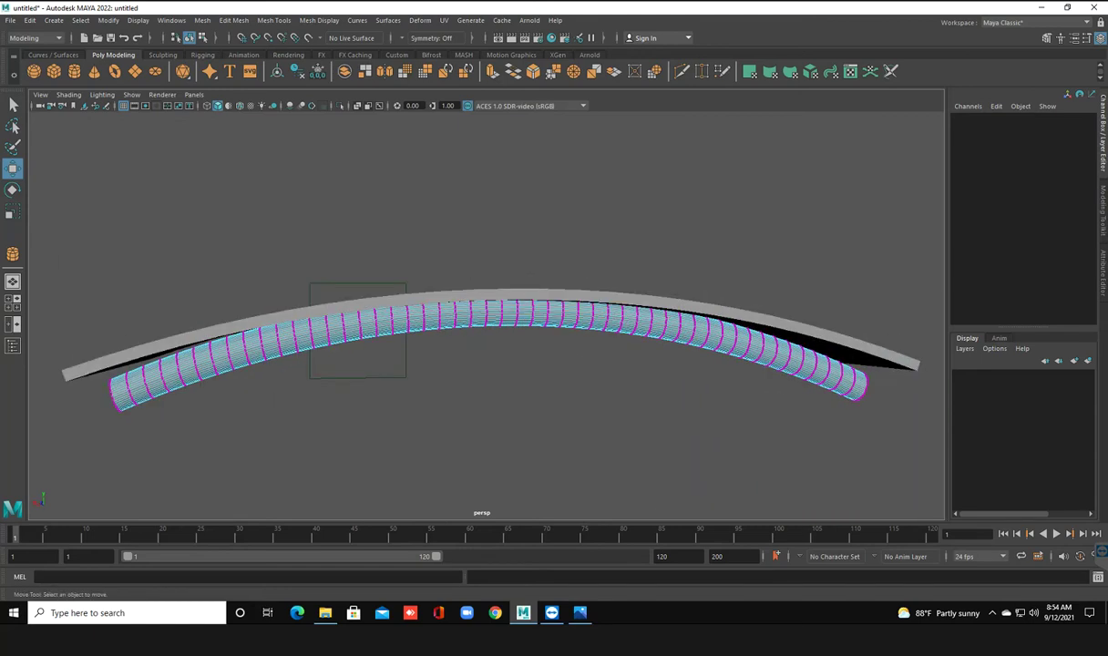
left_click_drag(57, 326, 194, 422)
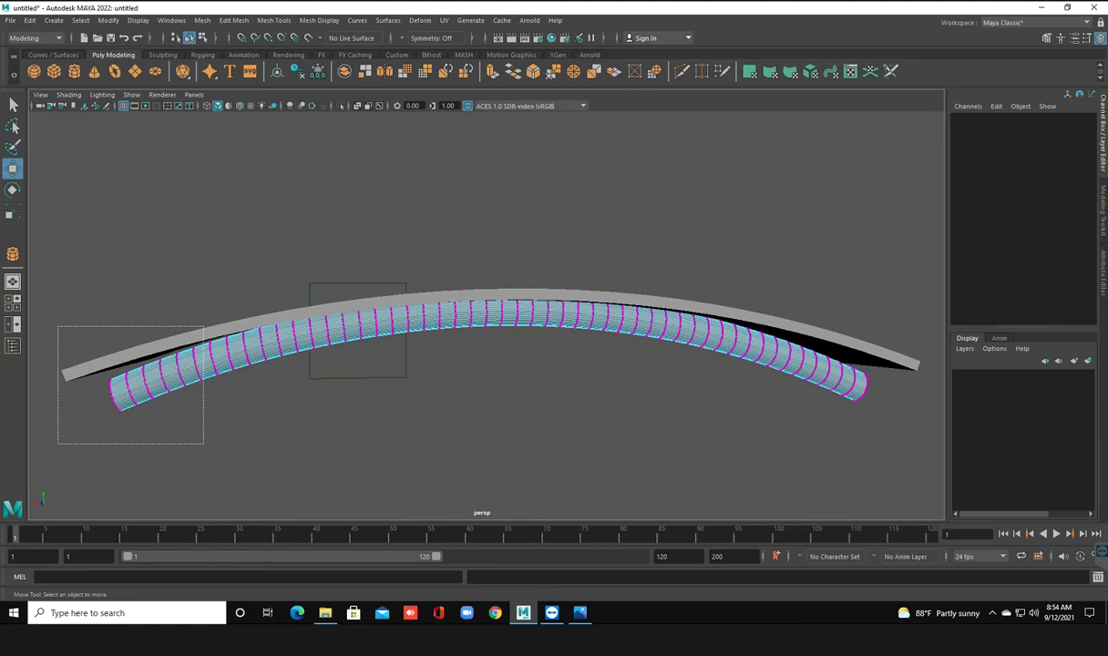
left_click_drag(437, 382, 492, 401, "alt")
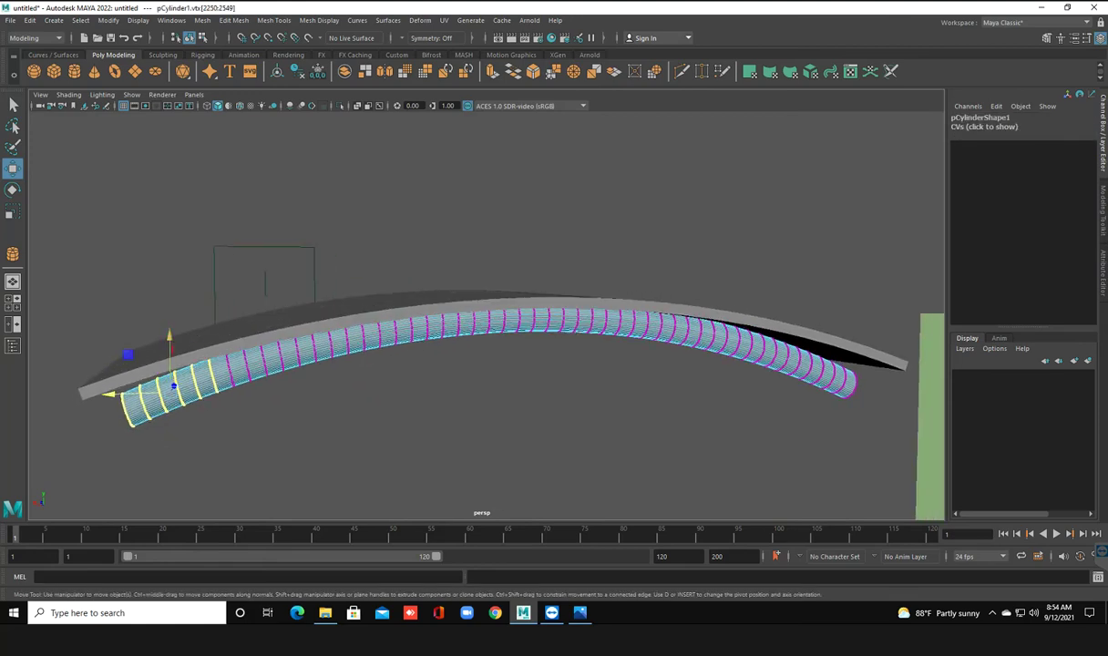
With Soft Select (B) on, lift the left-end vertex ring along Y, then deselect
left_click_drag(108, 393, 108, 390)
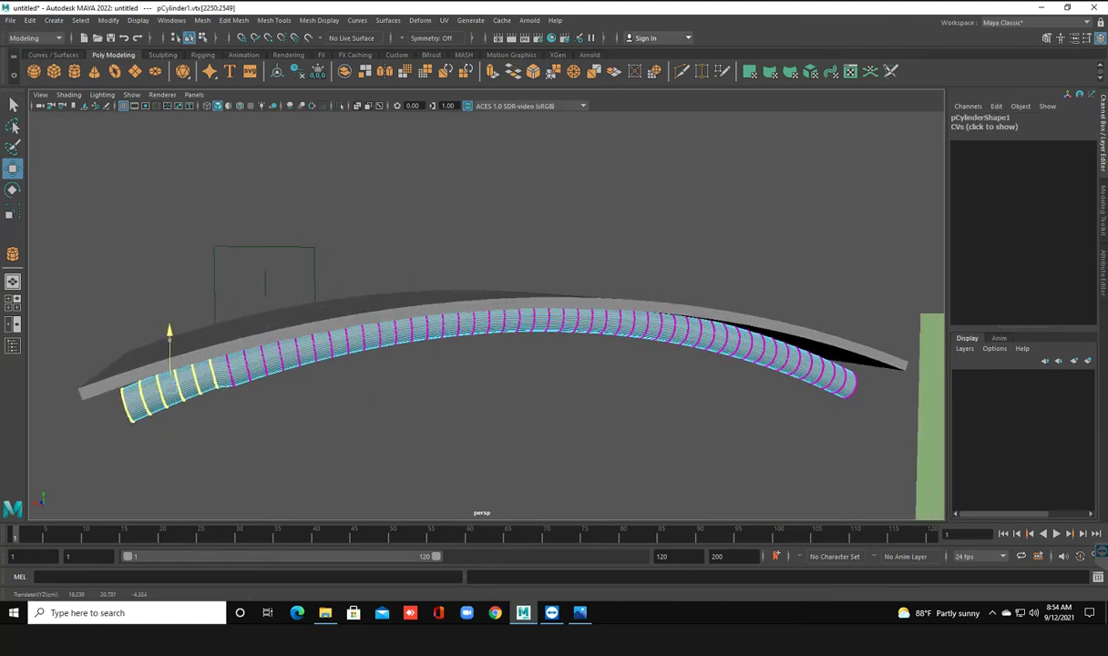
key("ctrl+z")
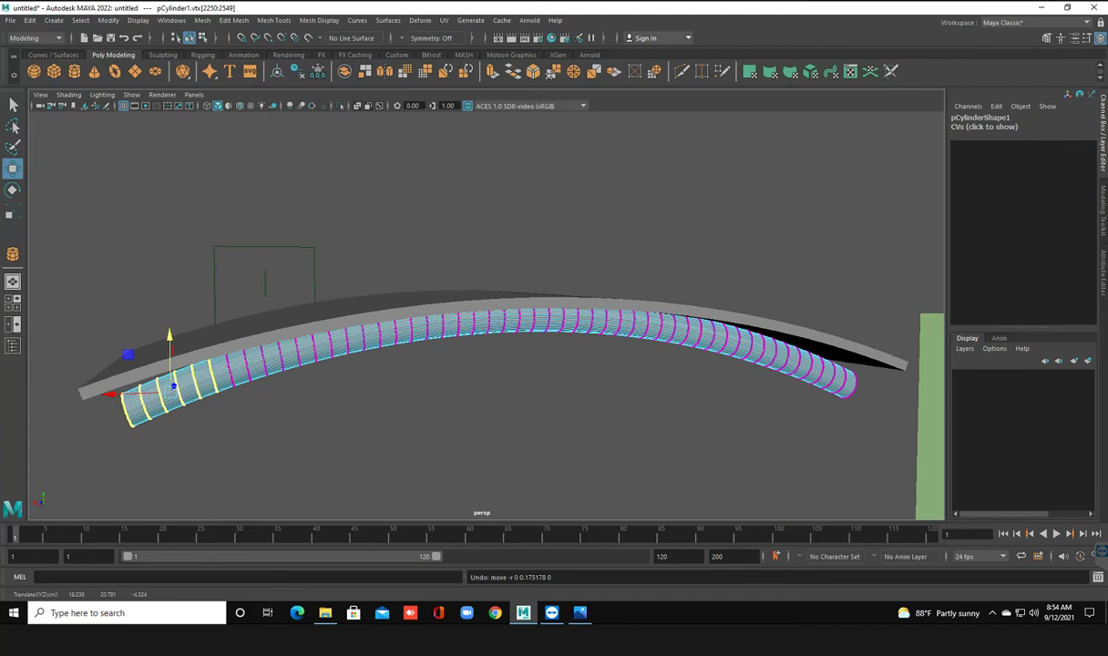
key("b")
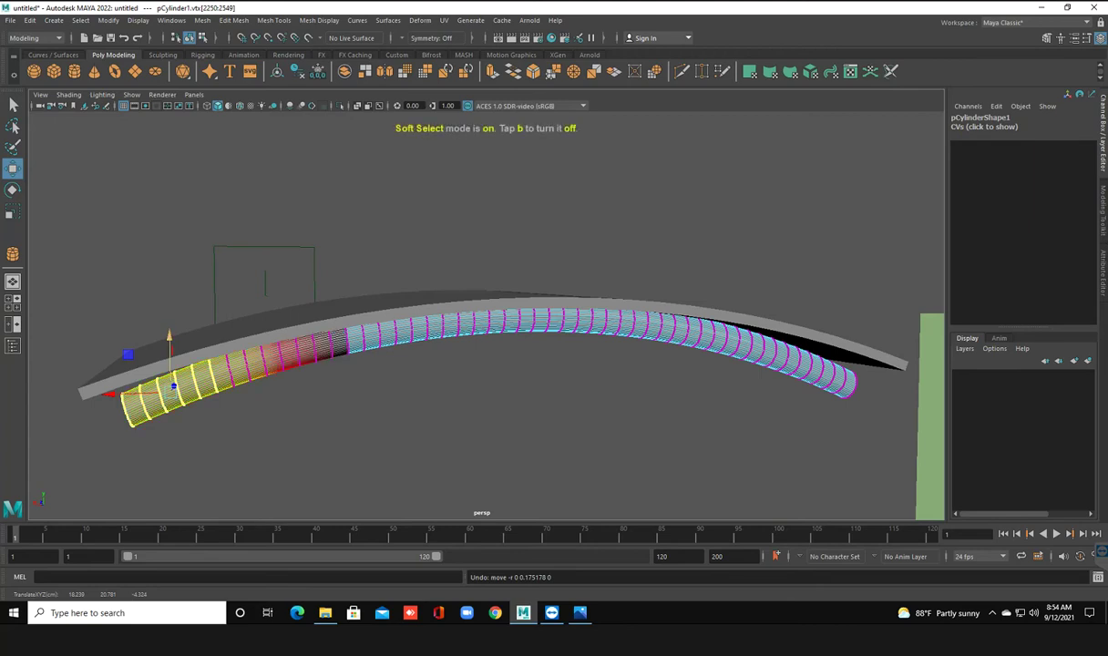
left_click_drag(168, 348, 168, 338)
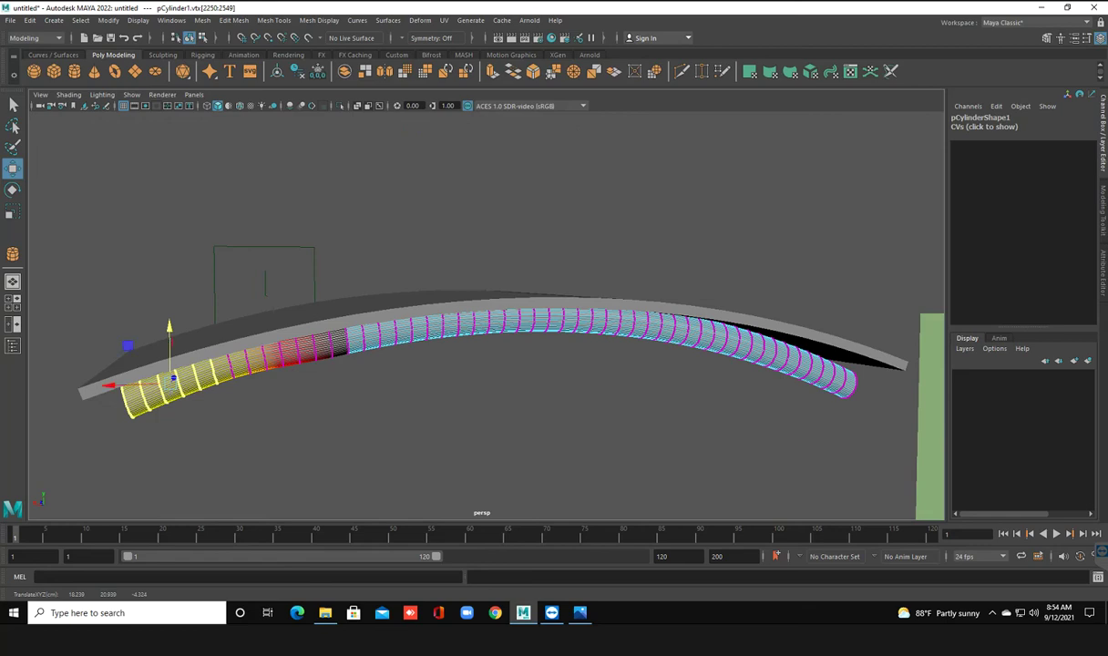
key("Escape")
mouse_move(455, 319)
left_mouse_down("alt")
mouse_move(638, 319)
mouse_move(629, 346)
mouse_move(583, 327)
mouse_move(583, 310)
left_mouse_up("alt")
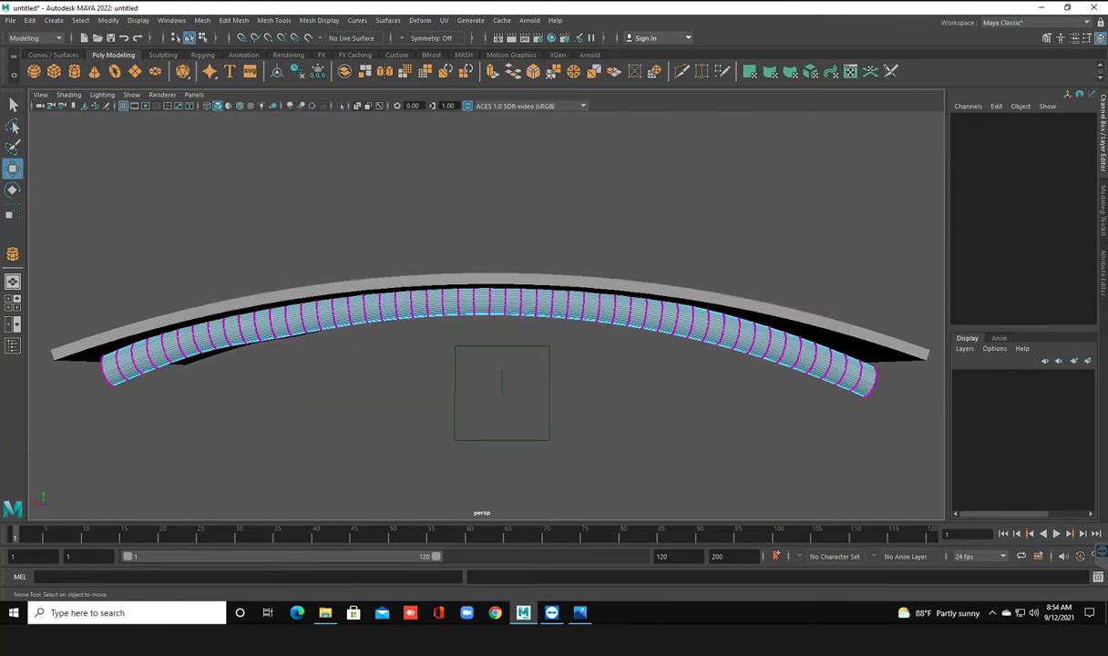
Pick the curved tube, enter vertex mode and marquee-select the vertices on its right half
left_click_drag(501, 380, 252, 349, "alt")
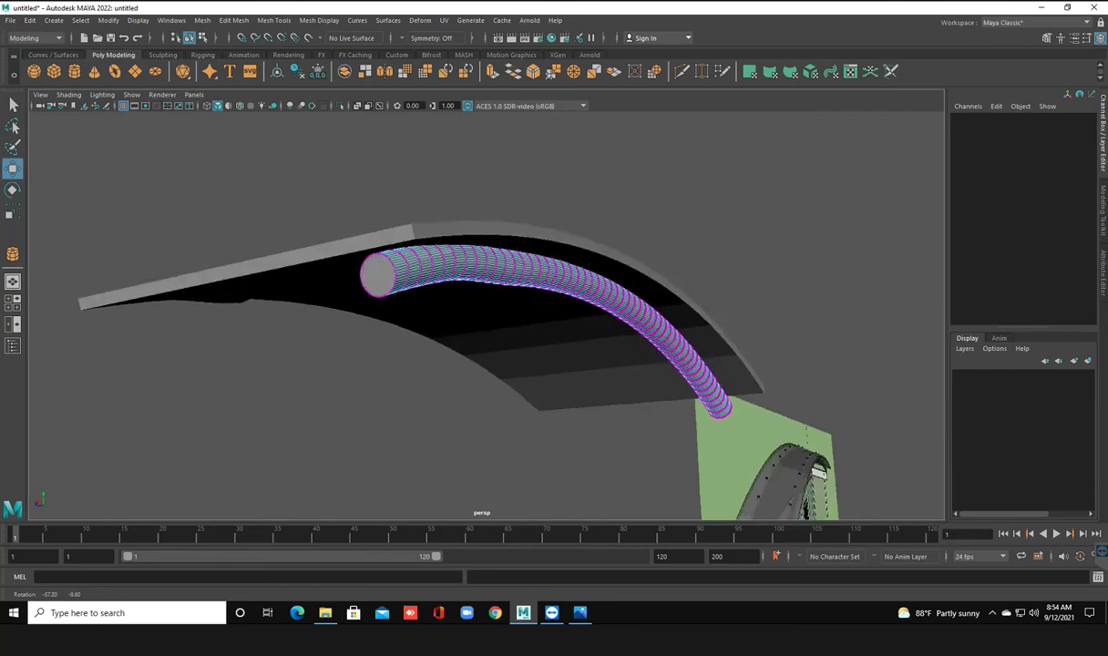
mouse_move(253, 349)
left_mouse_down("alt")
mouse_move(474, 338)
mouse_move(510, 382)
mouse_move(474, 337)
mouse_move(859, 241)
mouse_move(726, 374)
mouse_move(795, 403)
left_mouse_up("alt")
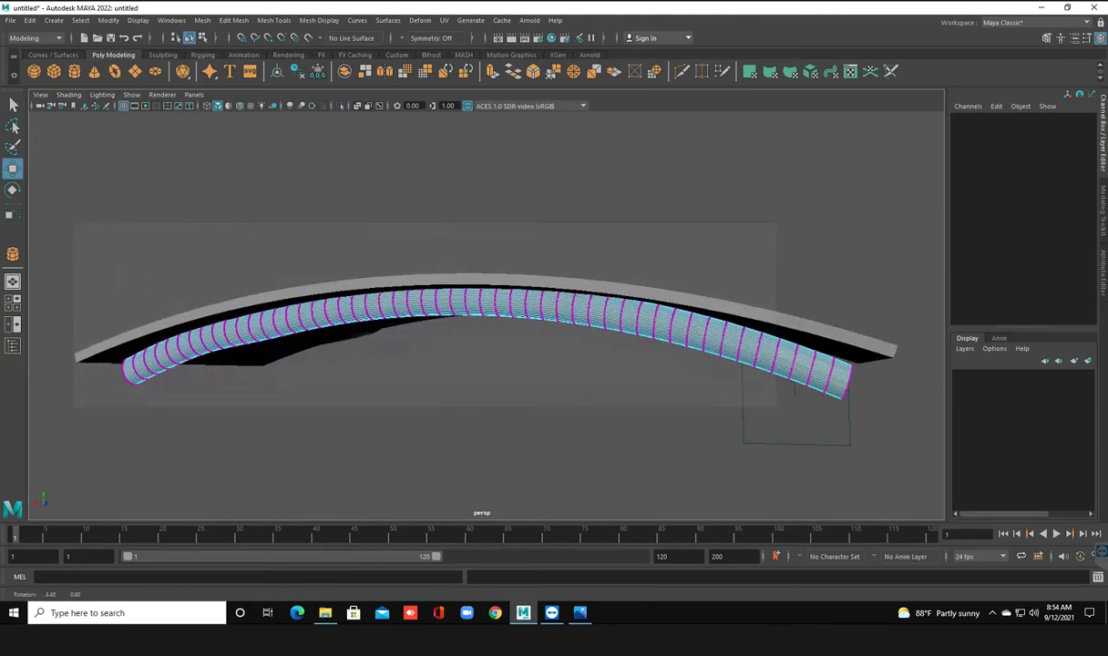
left_click_drag(710, 400, 772, 346, "alt")
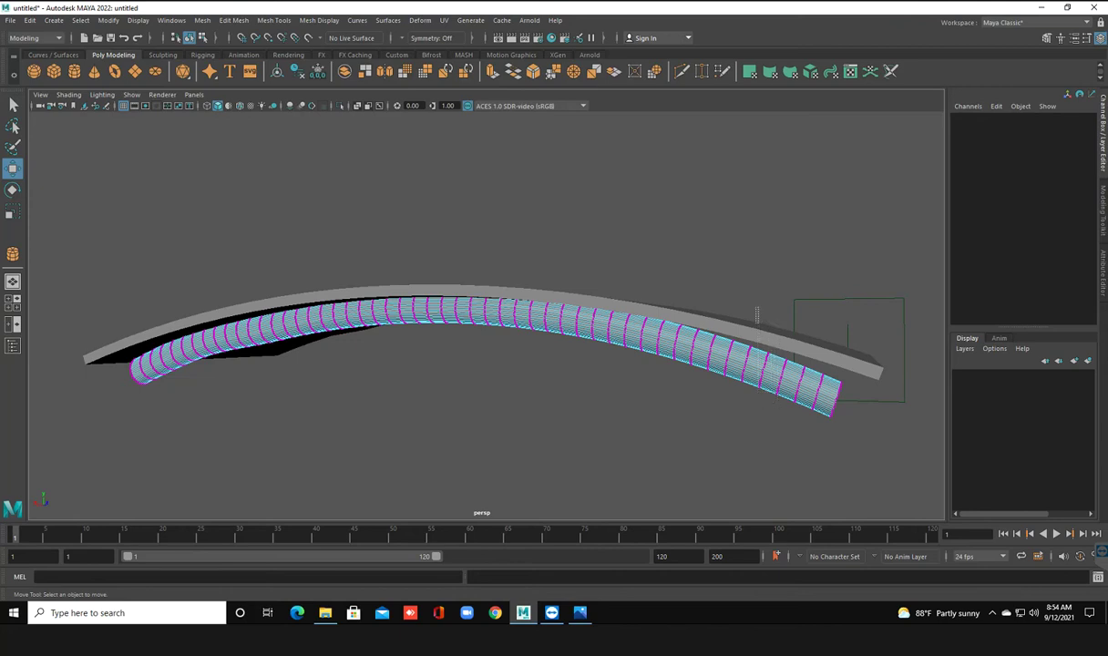
left_click(756, 332)
left_click(747, 375)
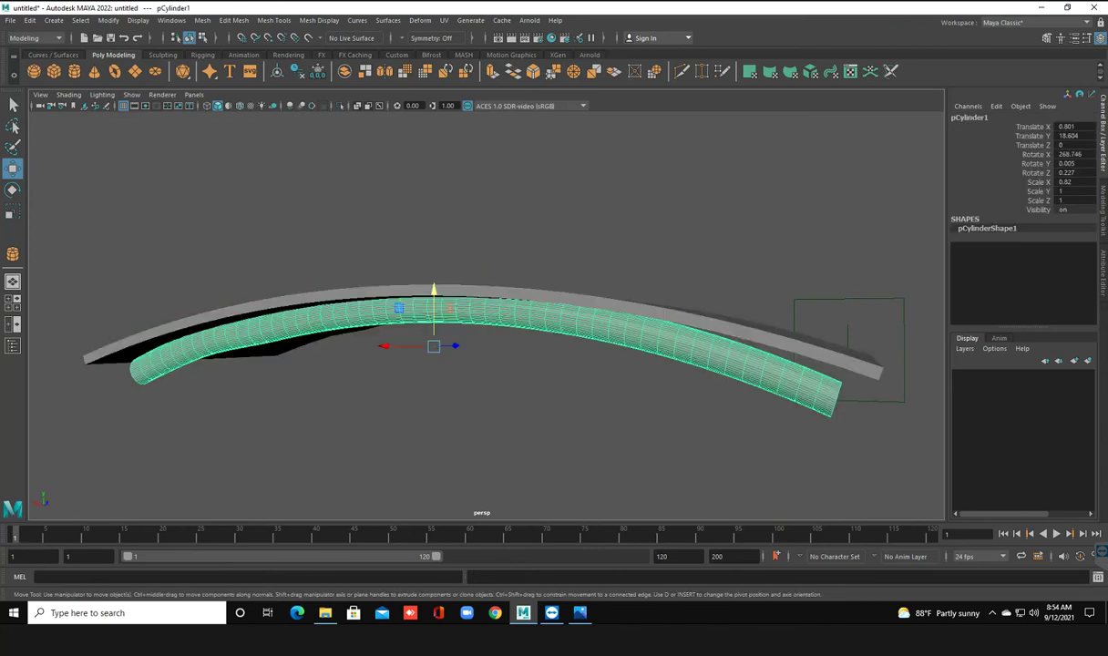
right_click_drag(740, 305, 675, 281)
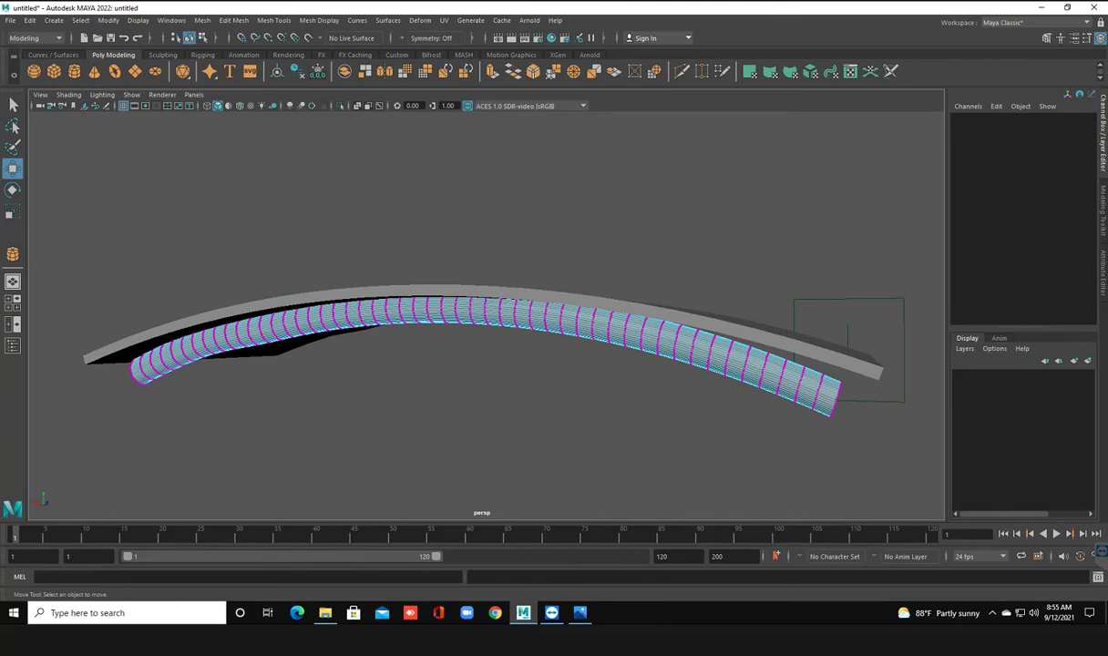
left_click_drag(640, 265, 832, 433)
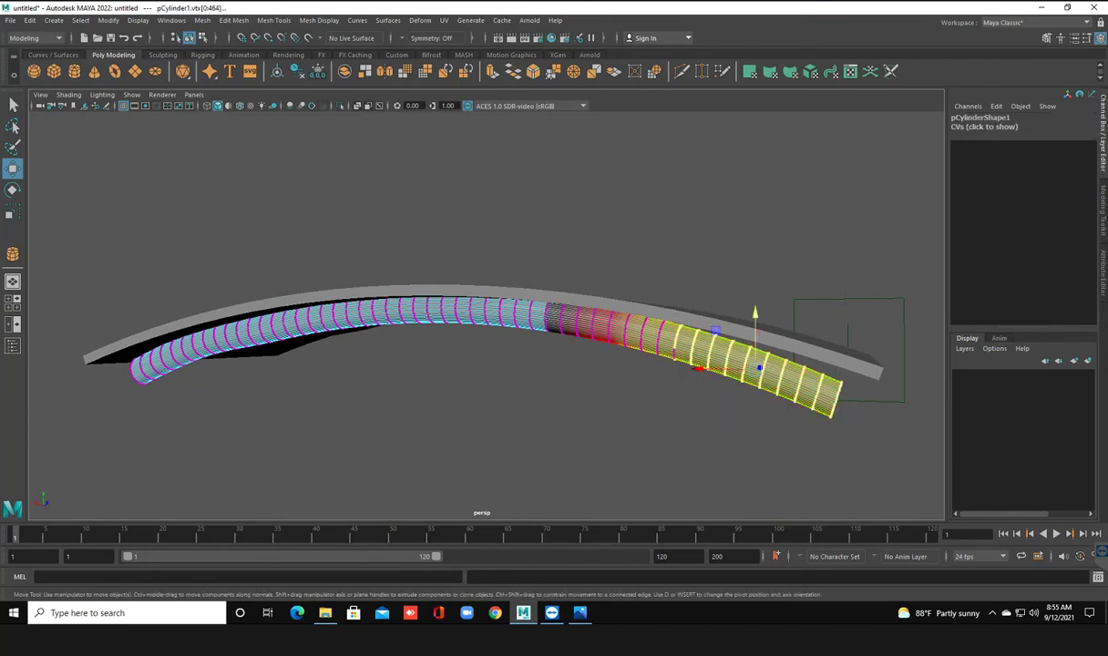
Raise the tube's right-end vertex ring slightly with soft falloff, then return to object mode
left_click_drag(754, 342, 754, 337)
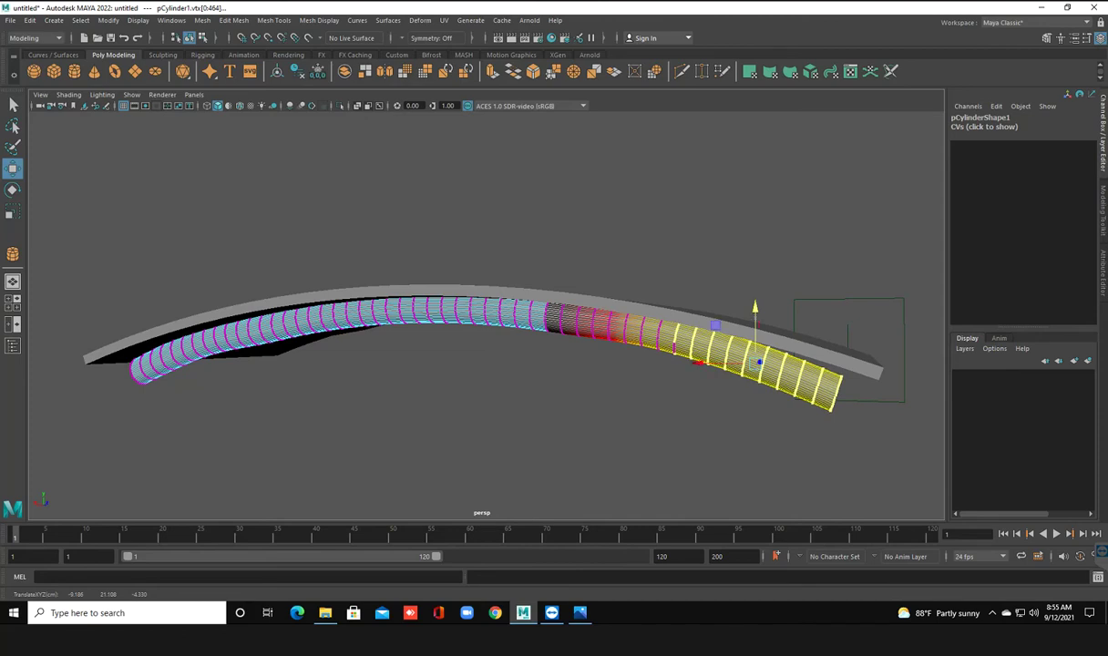
key("ctrl+z")
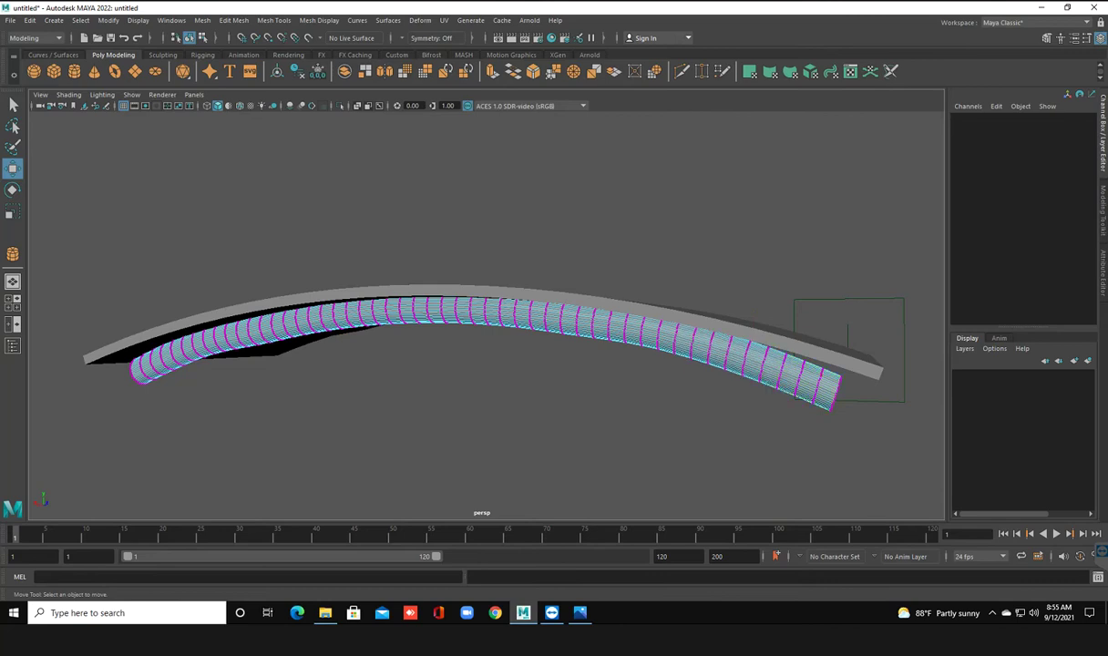
key("ctrl+z")
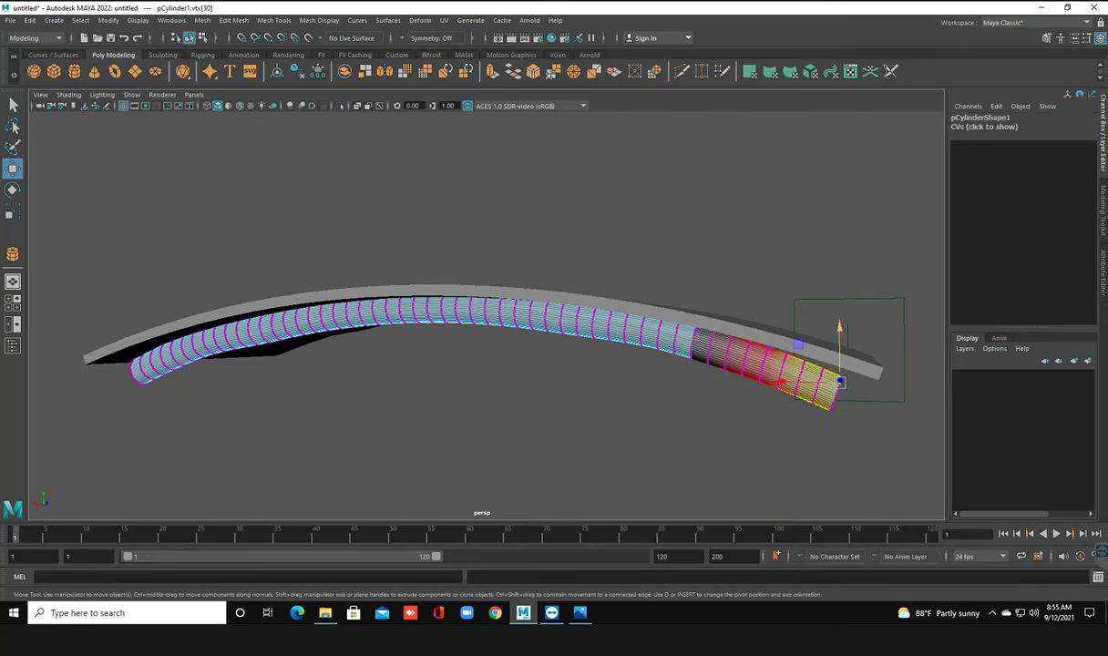
left_click_drag(839, 333, 839, 324)
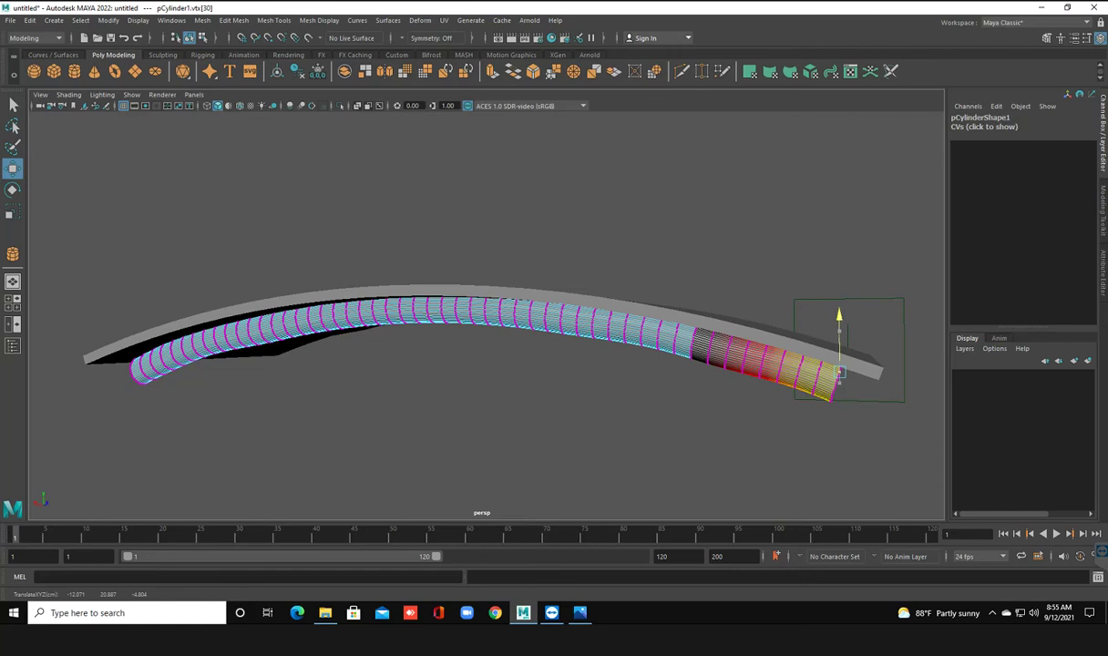
right_click_drag(813, 326, 851, 275)
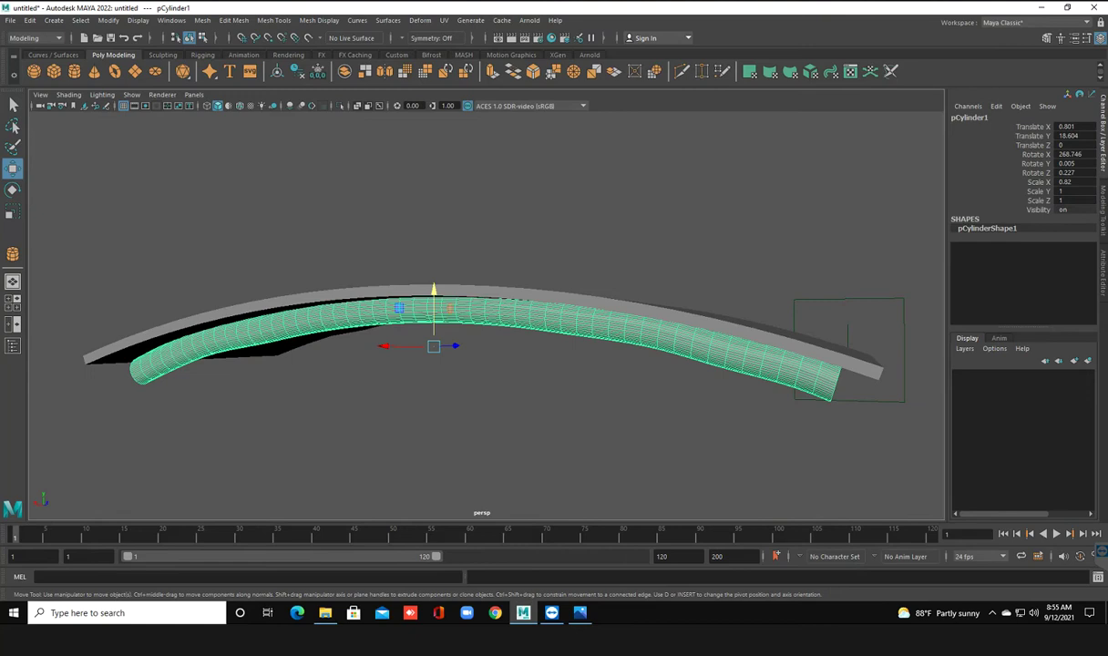
Clone the curved tube as pCylinder2 and slide it along Z to 12.362 under the opposite roof edge
left_click_drag(482, 310, 546, 315, "alt")
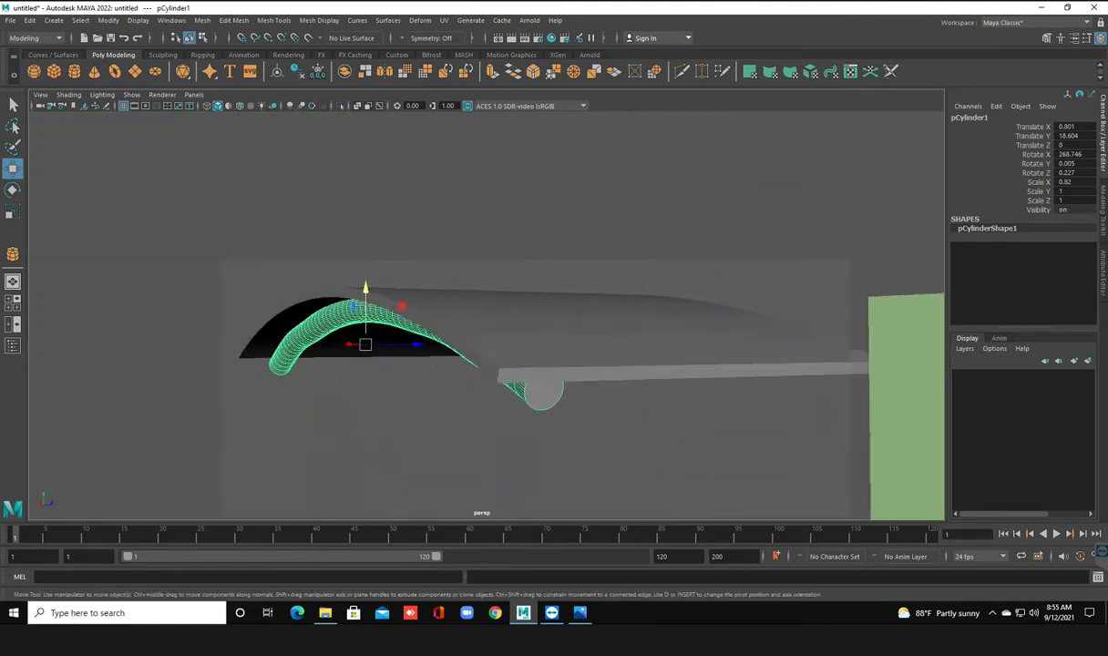
left_click(601, 429)
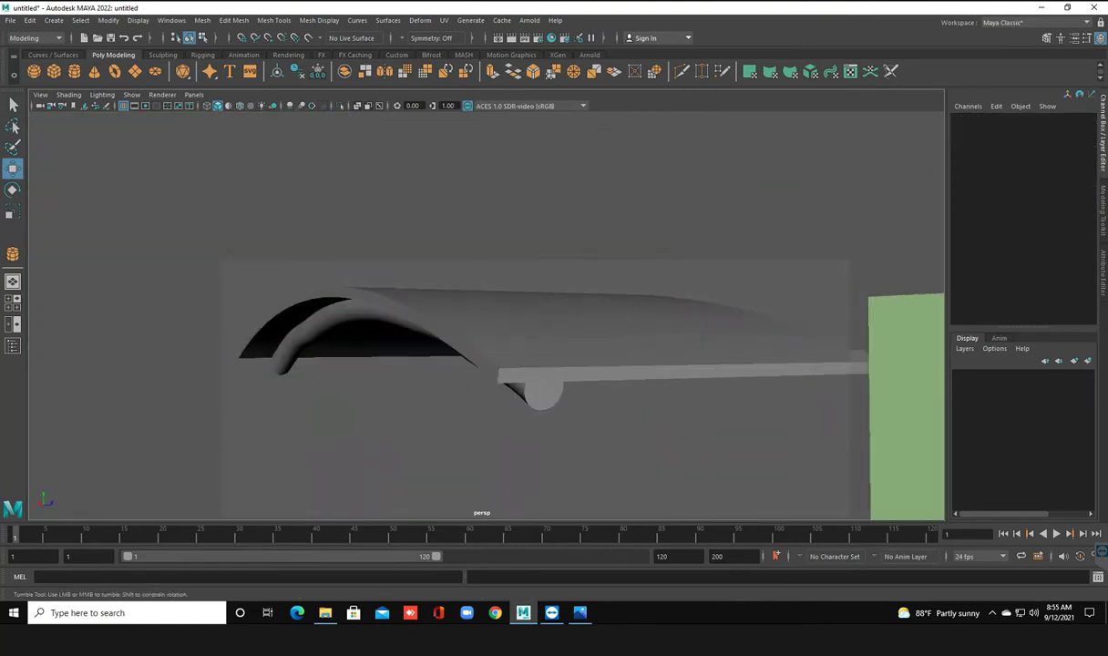
left_click_drag(456, 410, 564, 400, "alt")
left_click_drag(556, 284, 652, 377)
left_click_drag(482, 328, 592, 333, "alt")
left_click(364, 318)
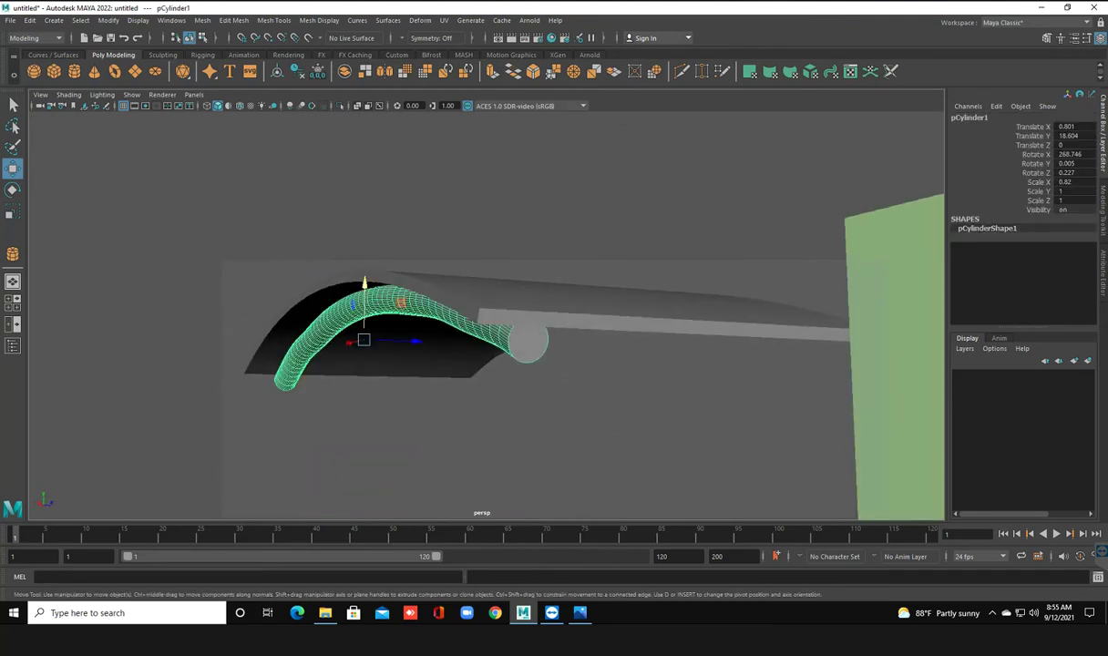
left_click_drag(474, 328, 546, 310, "alt")
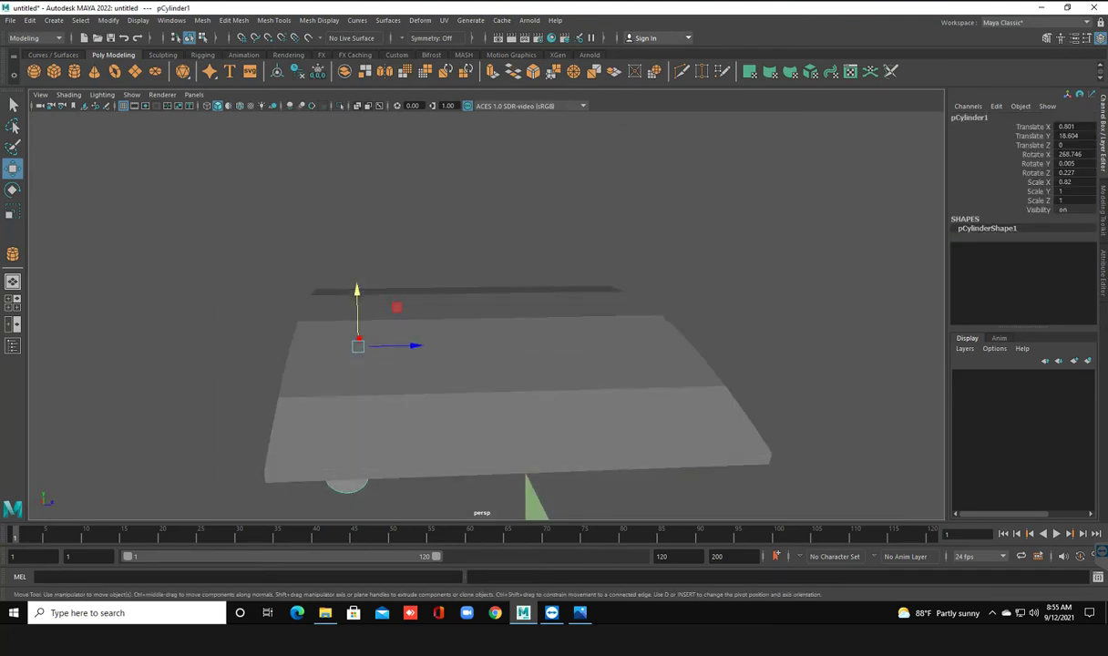
left_click_drag(415, 345, 801, 345, "shift")
left_click_drag(546, 346, 583, 337, "alt")
left_click(638, 200)
left_click_drag(637, 260, 865, 284, "alt")
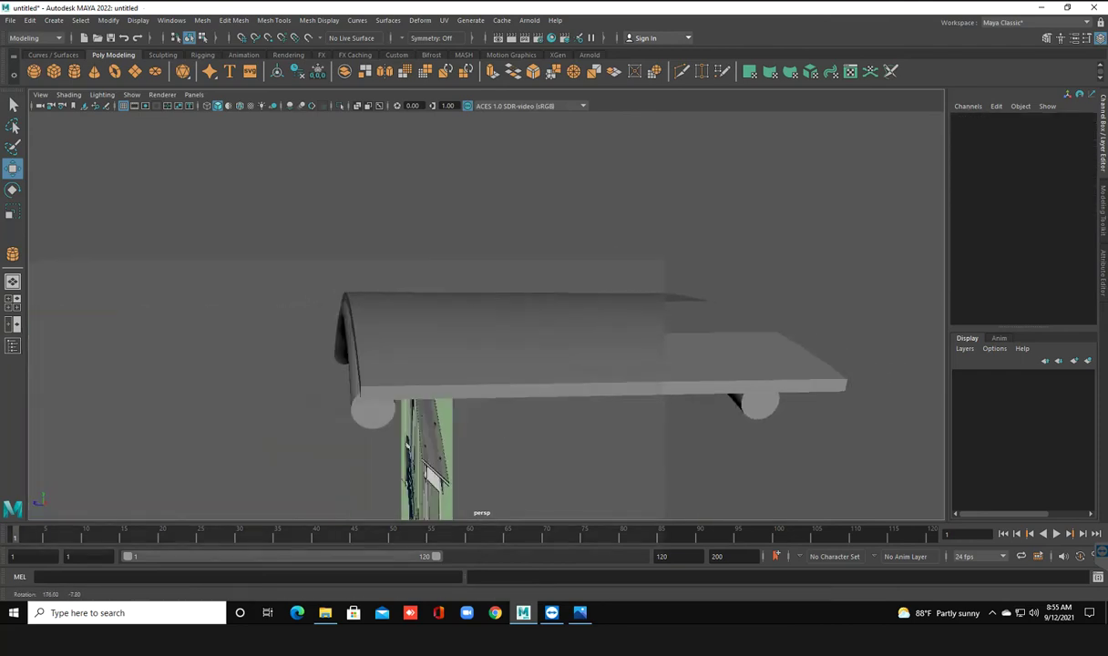
left_click(347, 332)
Nudge the copied tube and frame the scene to inspect it beneath the roof
left_click_drag(305, 346, 302, 345)
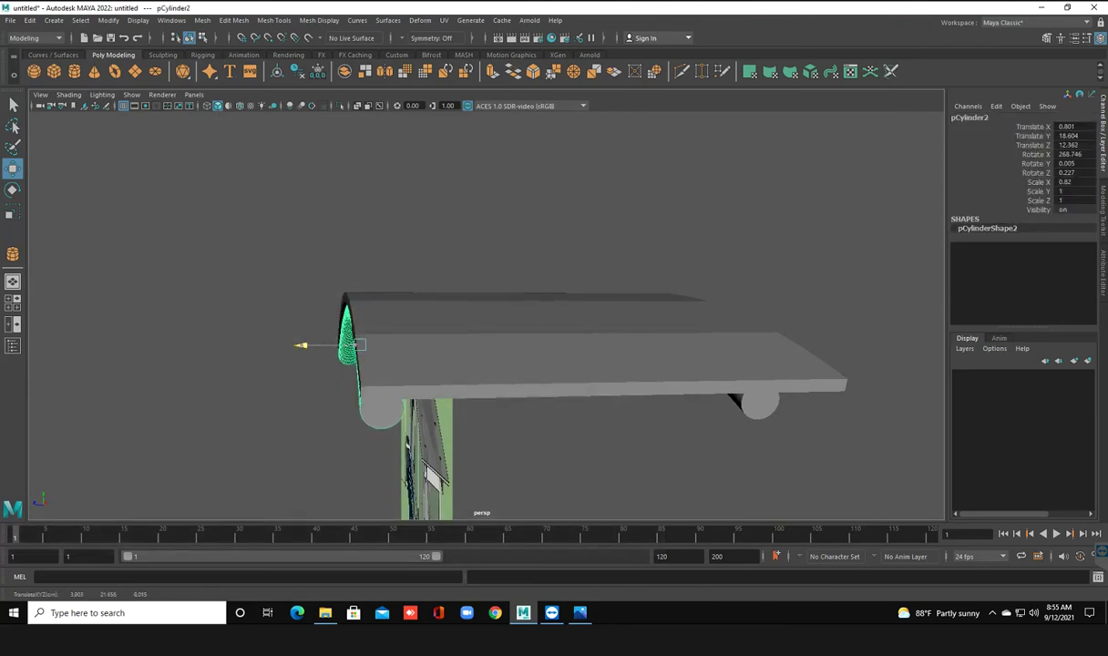
left_click(302, 345)
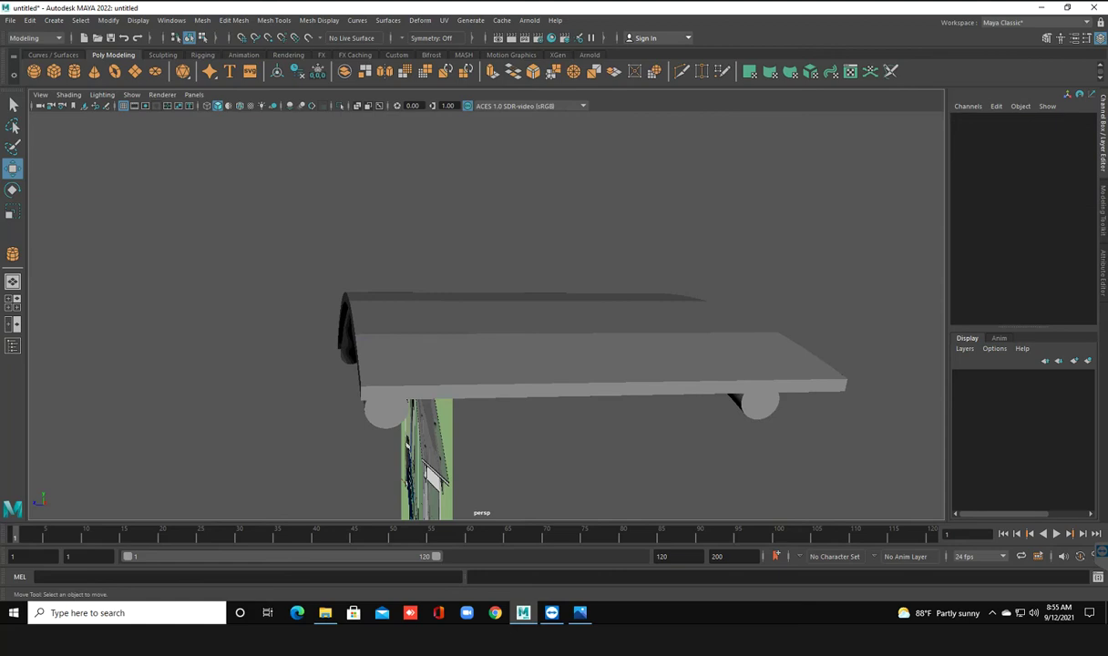
mouse_move(546, 365)
left_mouse_down("alt")
mouse_move(565, 273)
mouse_move(620, 346)
left_mouse_up("alt")
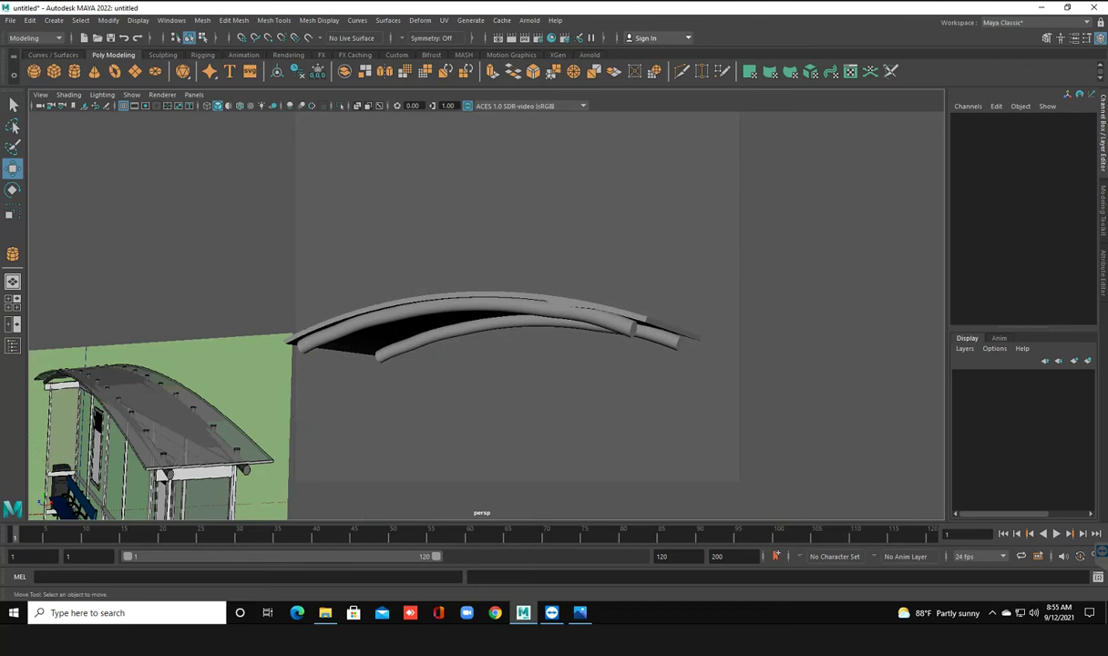
key("a")
left_click_drag(546, 346, 510, 319, "alt")
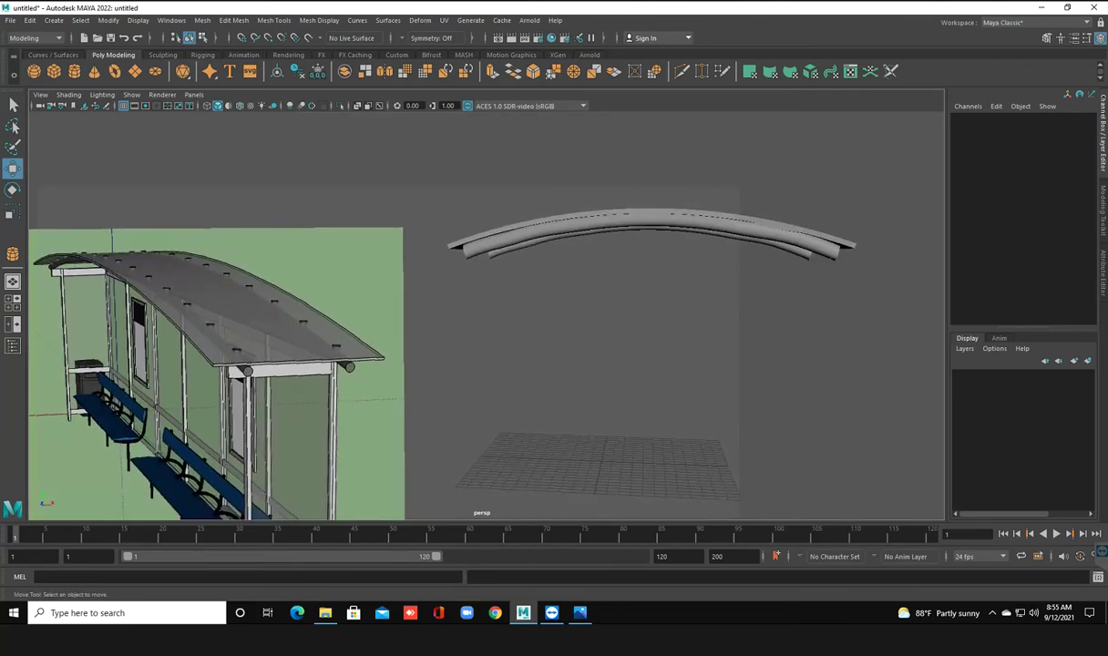
left_click_drag(546, 346, 711, 333, "alt")
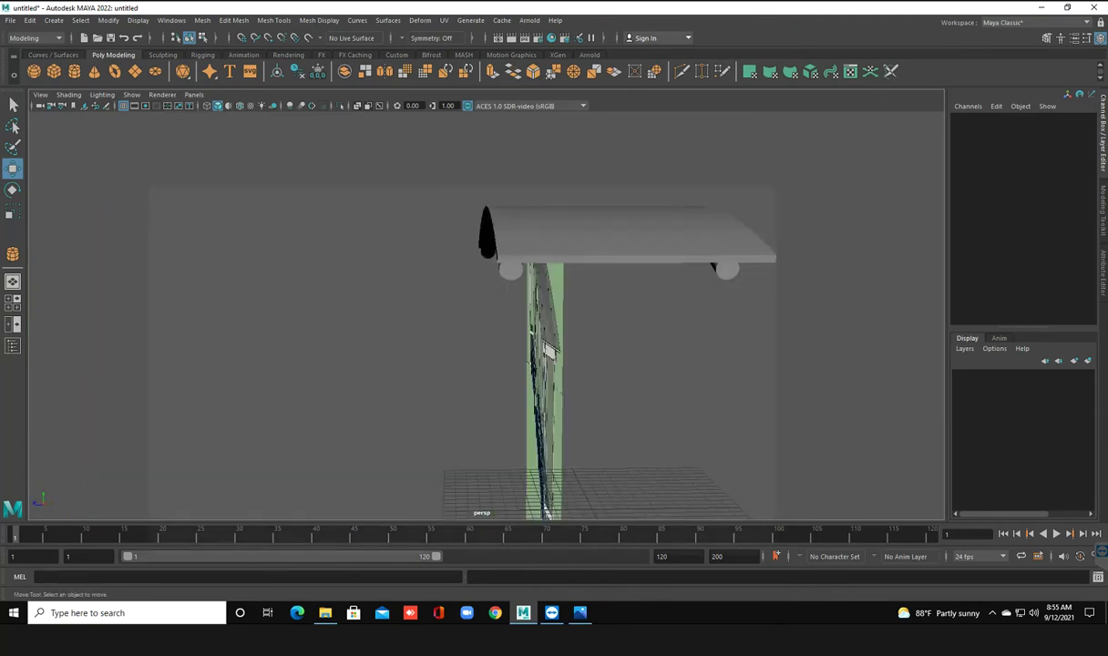
Slide pCylinder2 inward to Translate Z about 10.45, just beneath the roof's edge
left_click(487, 232)
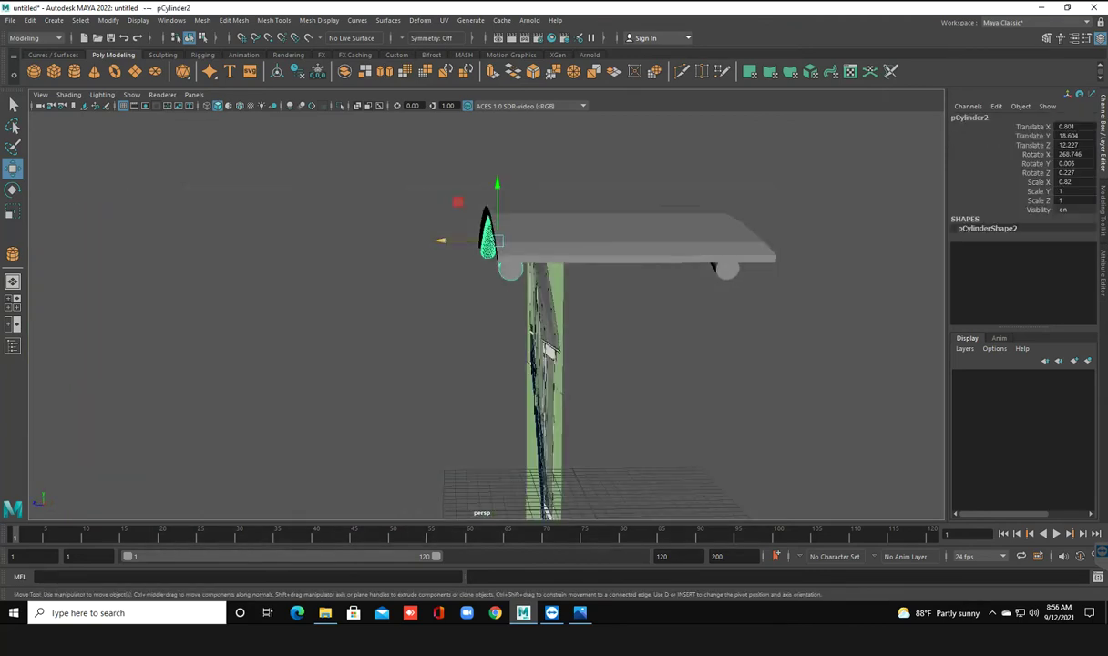
left_click_drag(438, 240, 474, 240)
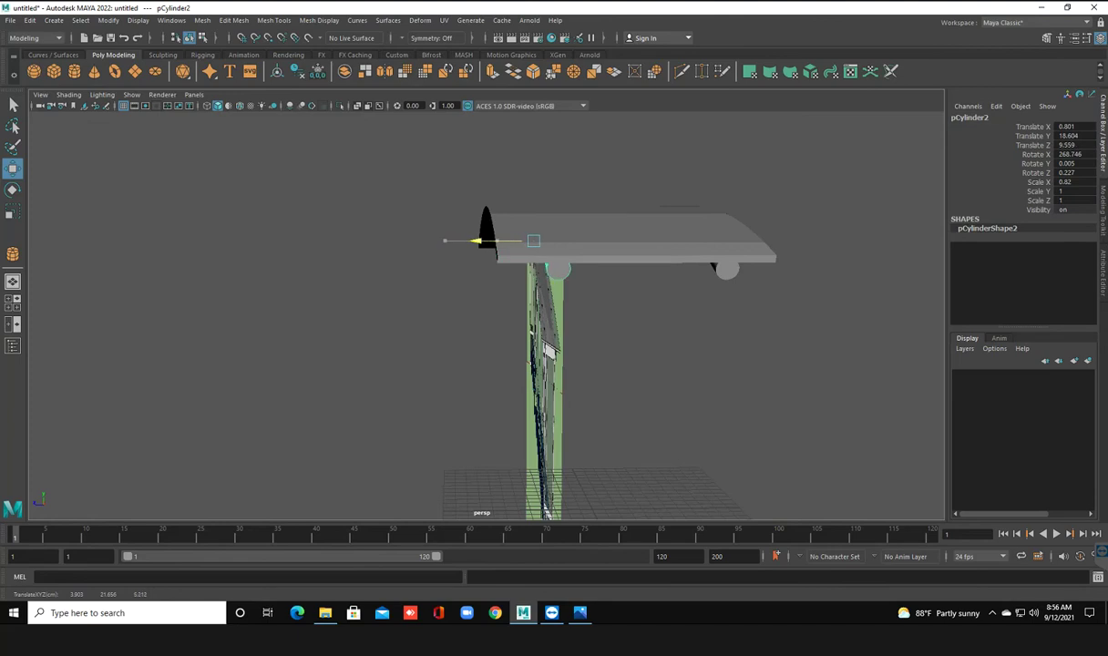
left_click_drag(473, 241, 461, 241)
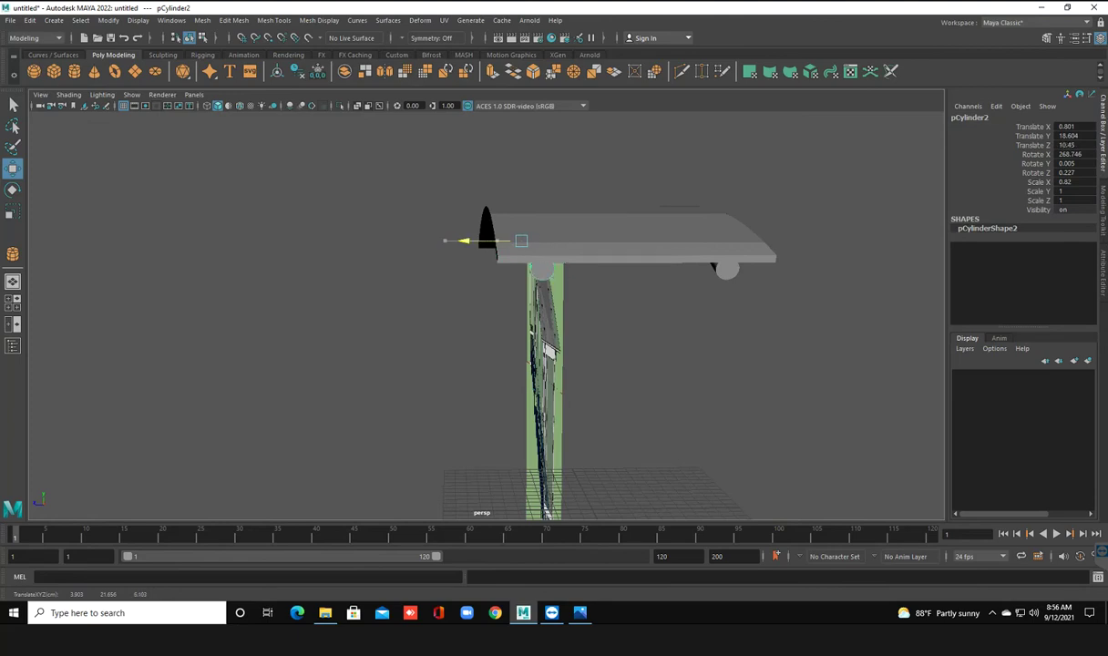
left_click(364, 364)
mouse_move(547, 319)
left_mouse_down("alt")
mouse_move(383, 318)
mouse_move(401, 319)
left_mouse_up("alt")
Save the scene as 'bus stop' in B:\maya practice
key("q")
key("ctrl+s")
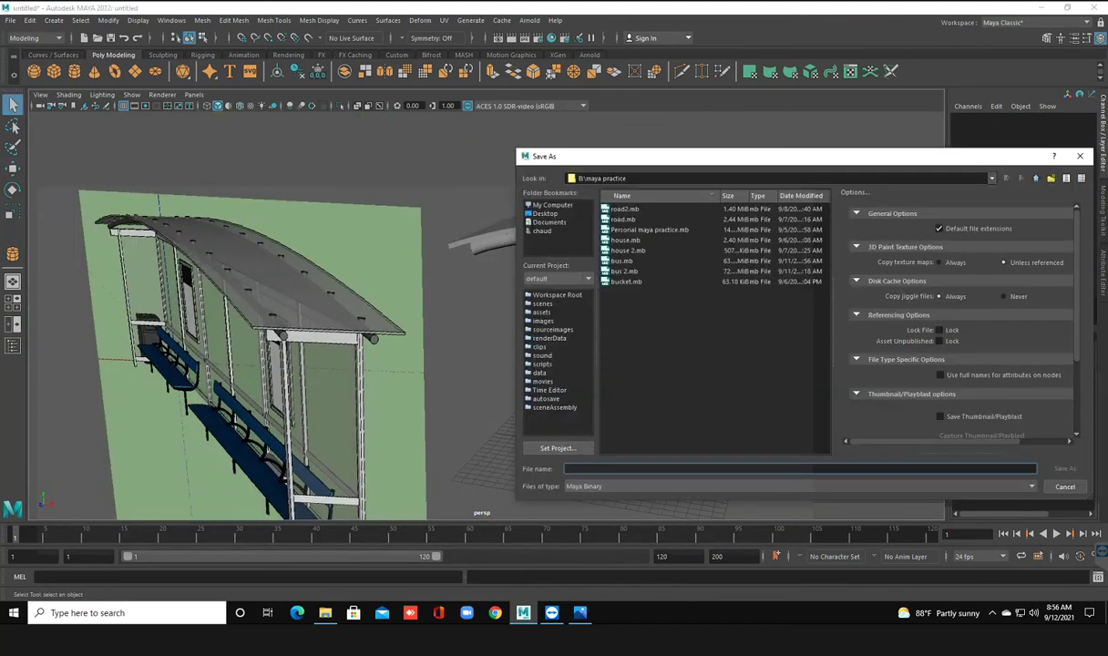
left_click(552, 204)
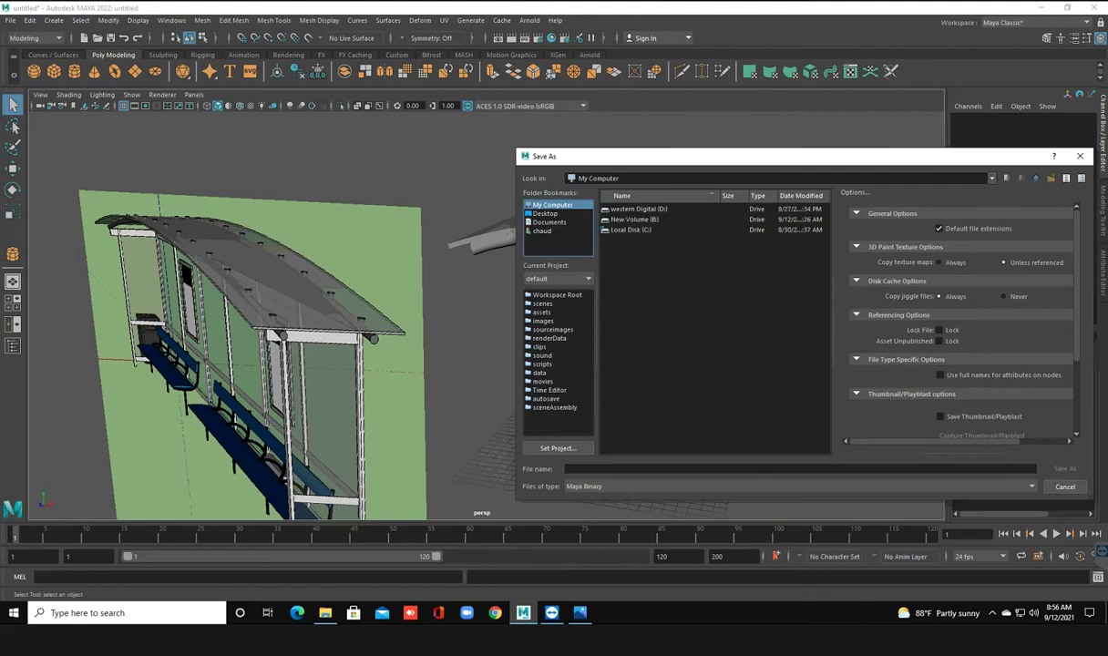
double_click(634, 218)
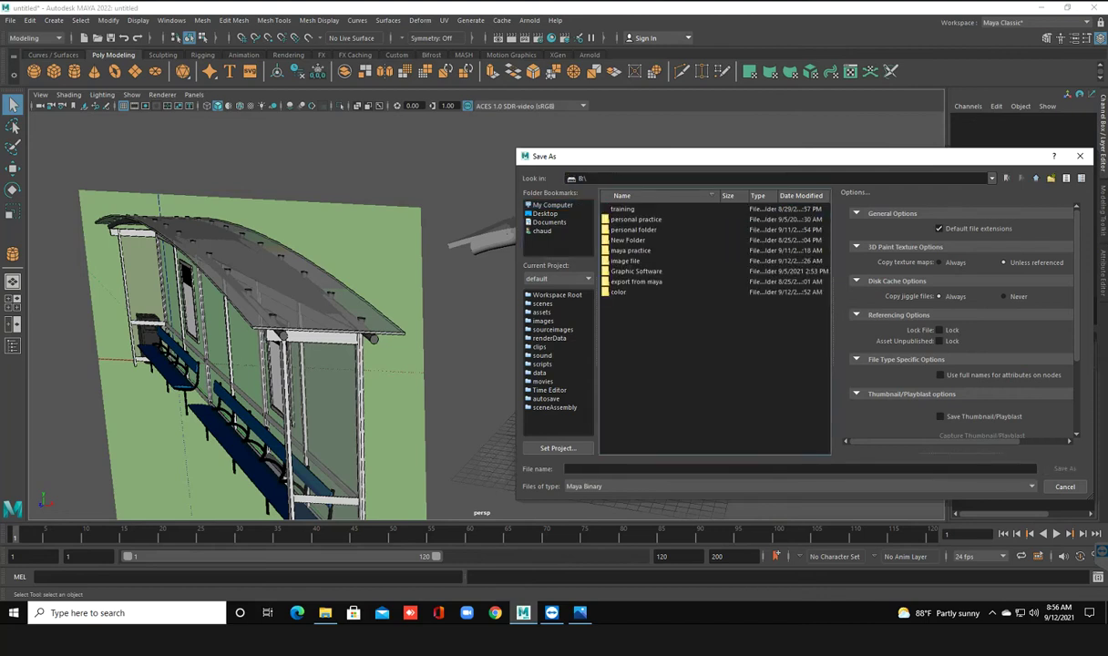
double_click(630, 250)
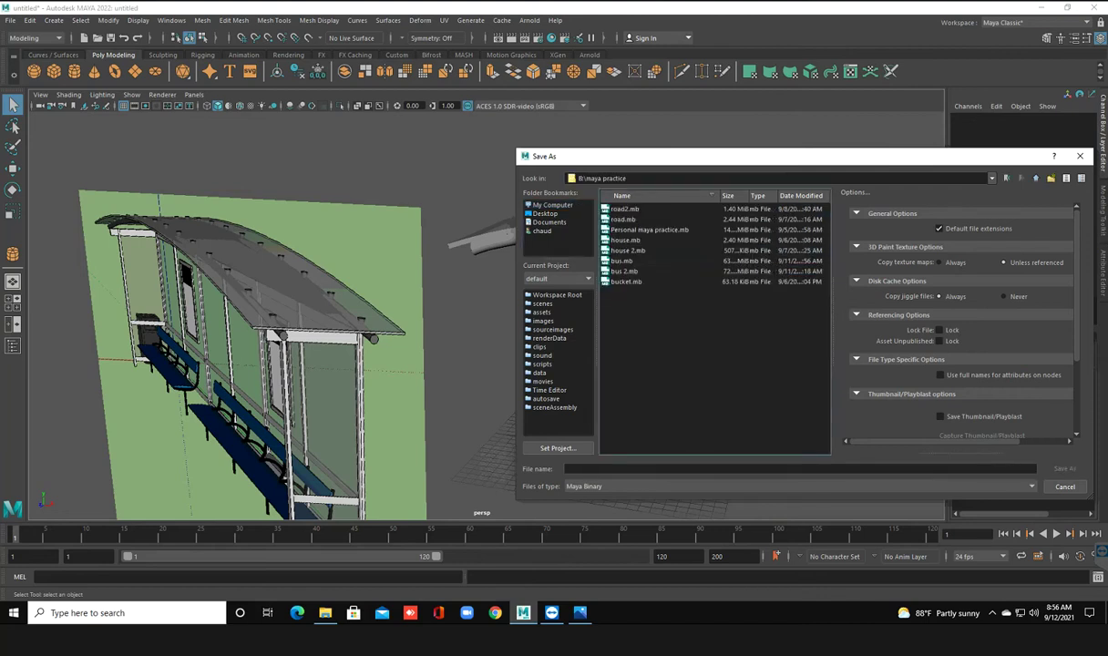
left_click(799, 468)
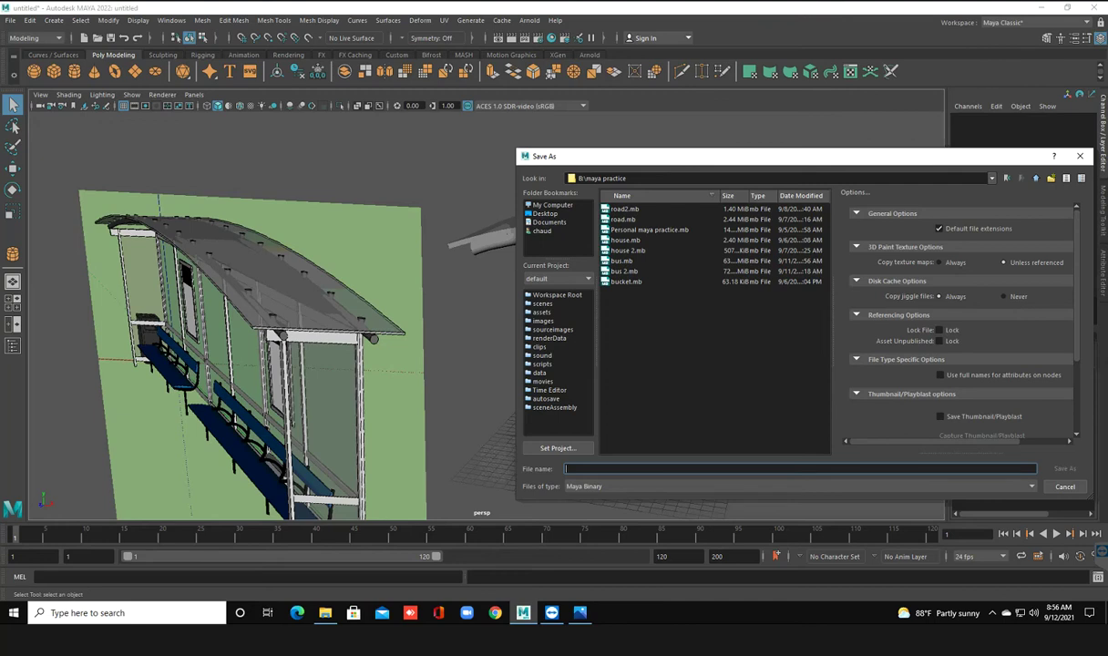
type("bus stop")
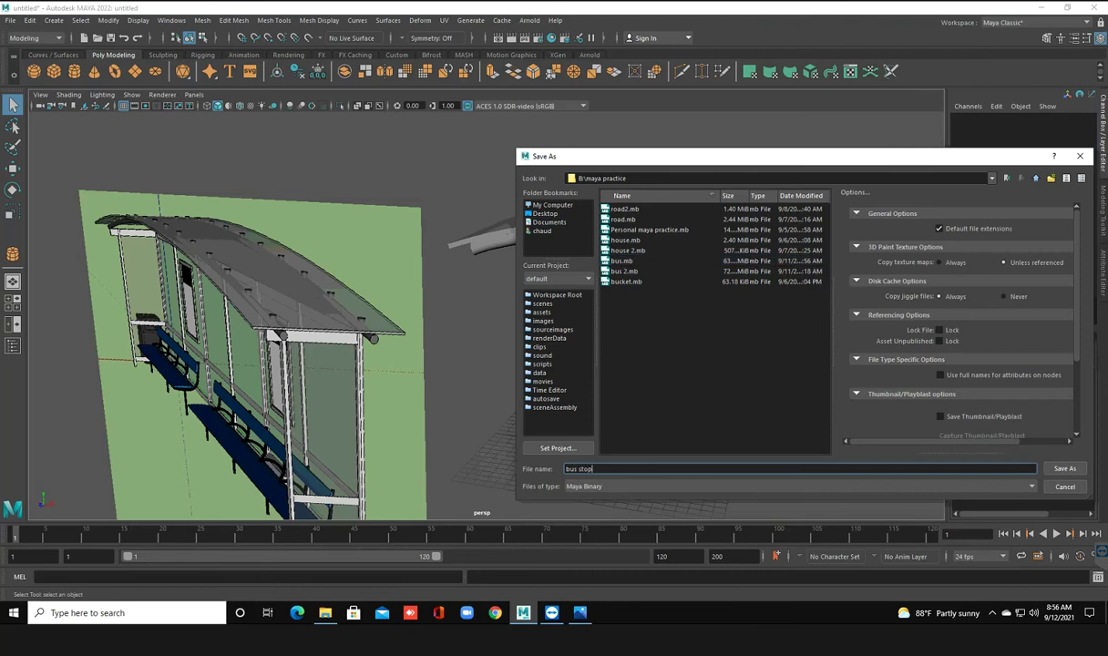
key("Return")
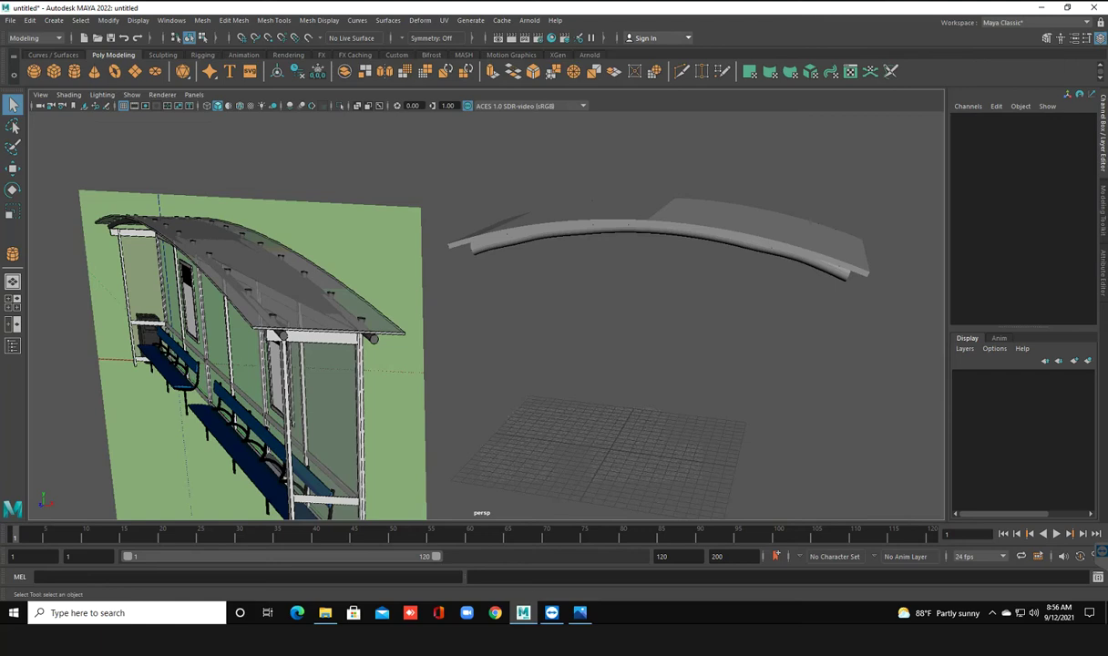
key("w")
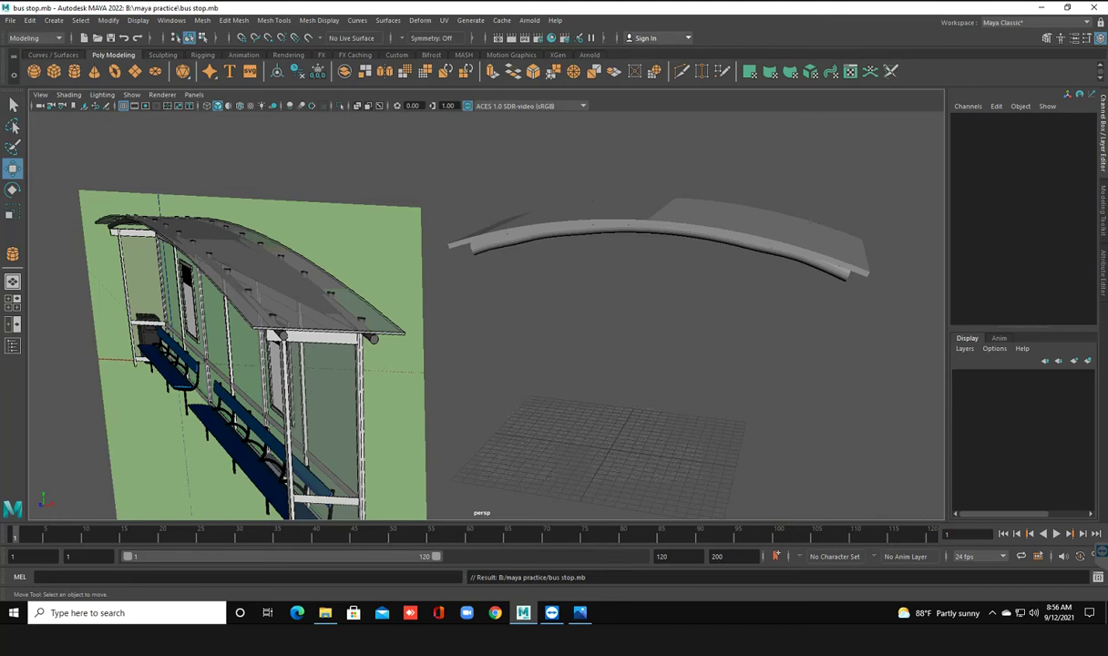
Orbit, pan and dolly the view to study the shelter roof from below and the side
mouse_move(473, 364)
left_mouse_down("alt")
mouse_move(528, 292)
mouse_move(565, 291)
mouse_move(528, 309)
mouse_move(583, 296)
mouse_move(738, 294)
left_mouse_up("alt")
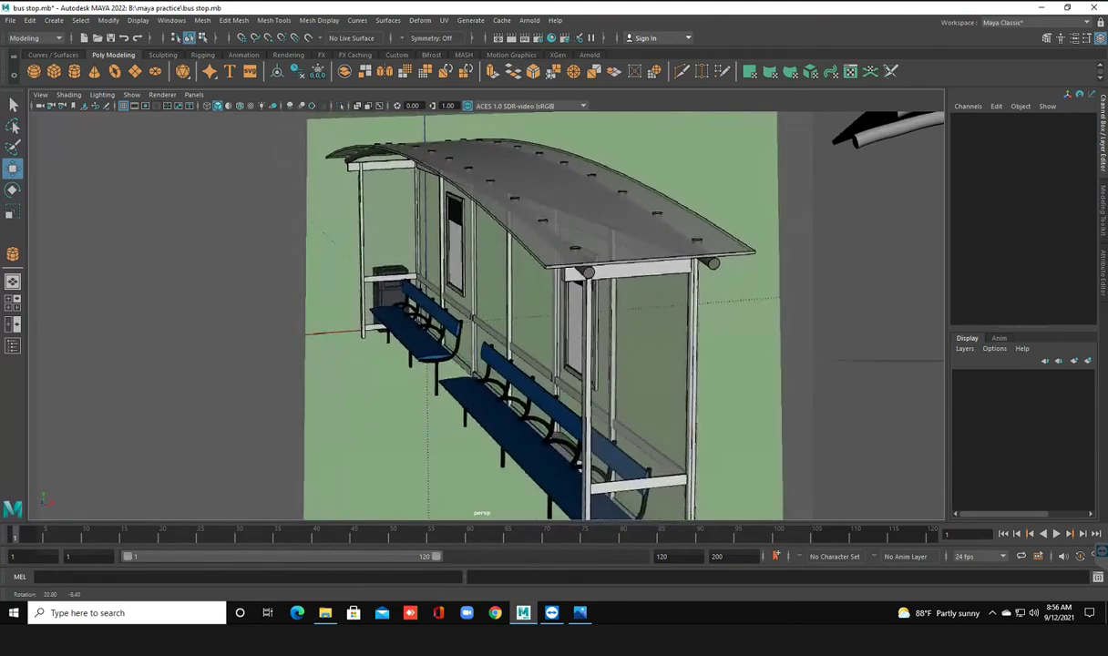
middle_click_drag(738, 294, 637, 292, "alt")
right_click_drag(637, 292, 583, 292, "alt")
left_click_drag(583, 291, 474, 301, "alt")
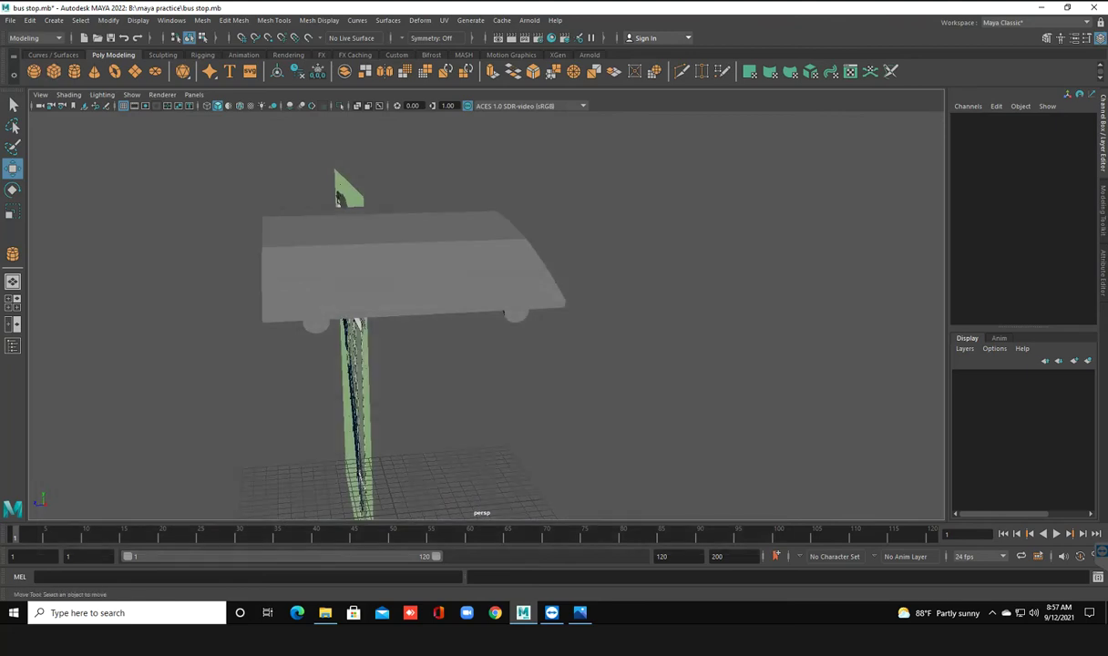
Drag out a new polygon cube, pCube2, to the right of the roof
left_click(53, 71)
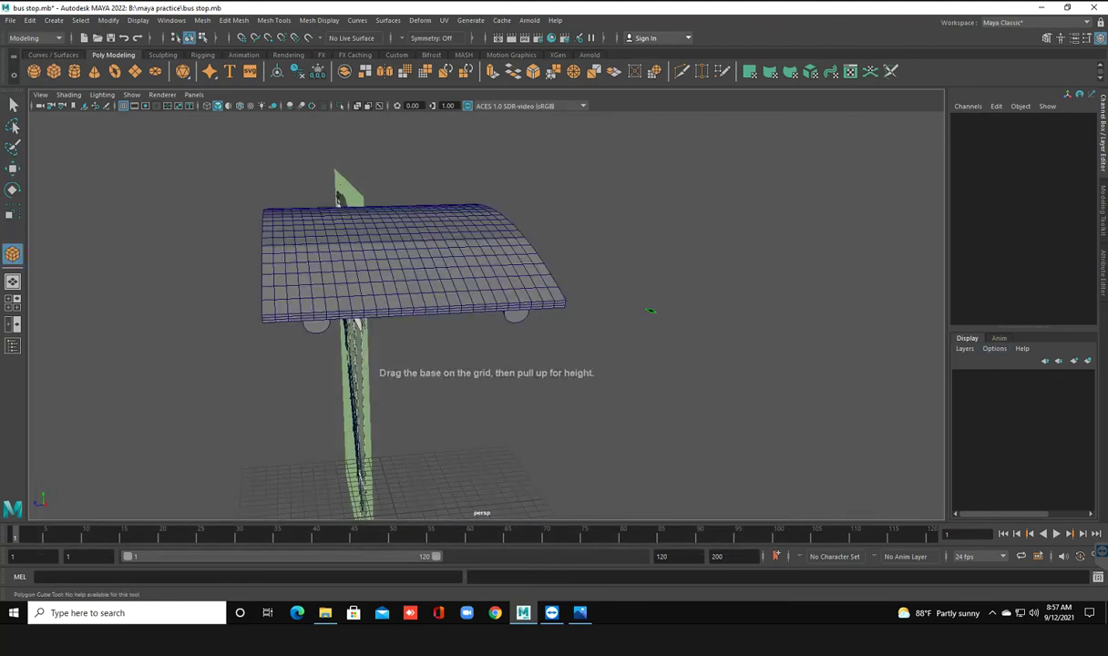
left_click_drag(648, 309, 754, 316)
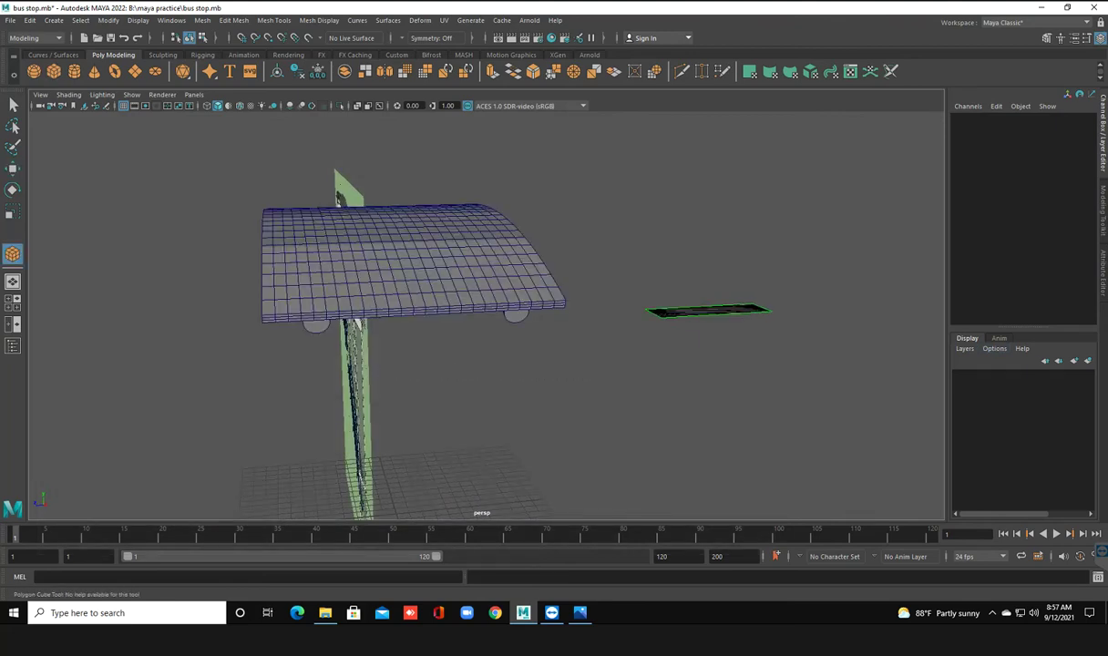
left_click_drag(754, 315, 755, 286)
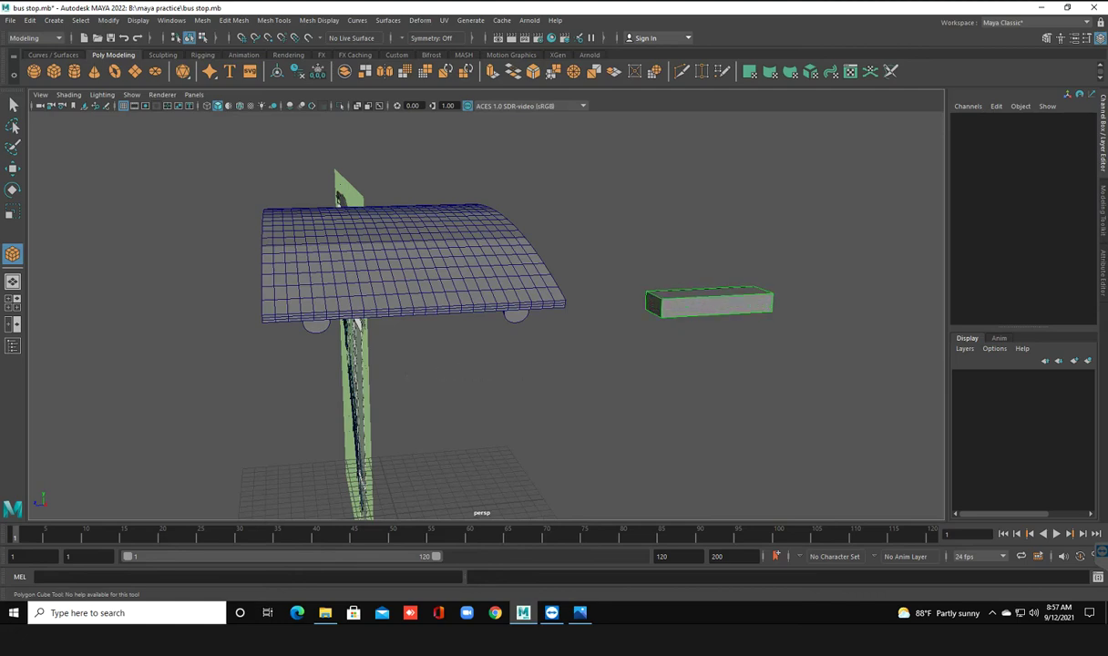
mouse_move(510, 364)
left_mouse_down("alt")
mouse_move(656, 337)
mouse_move(938, 317)
mouse_move(819, 346)
mouse_move(856, 337)
left_mouse_up("alt")
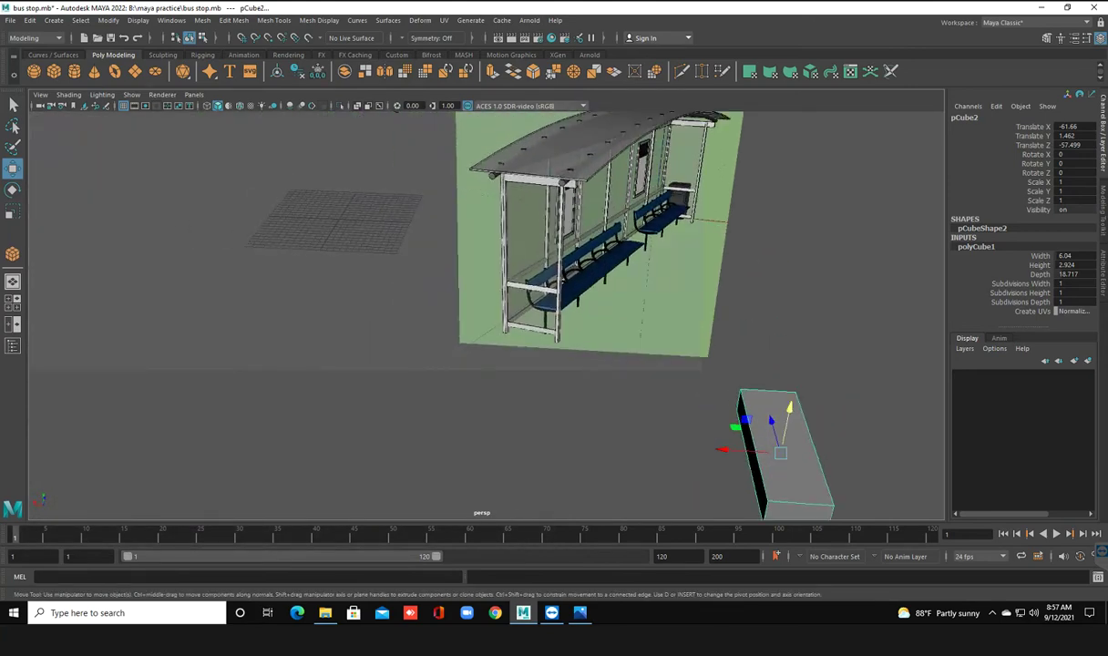
scroll(481, 310, "up", 3)
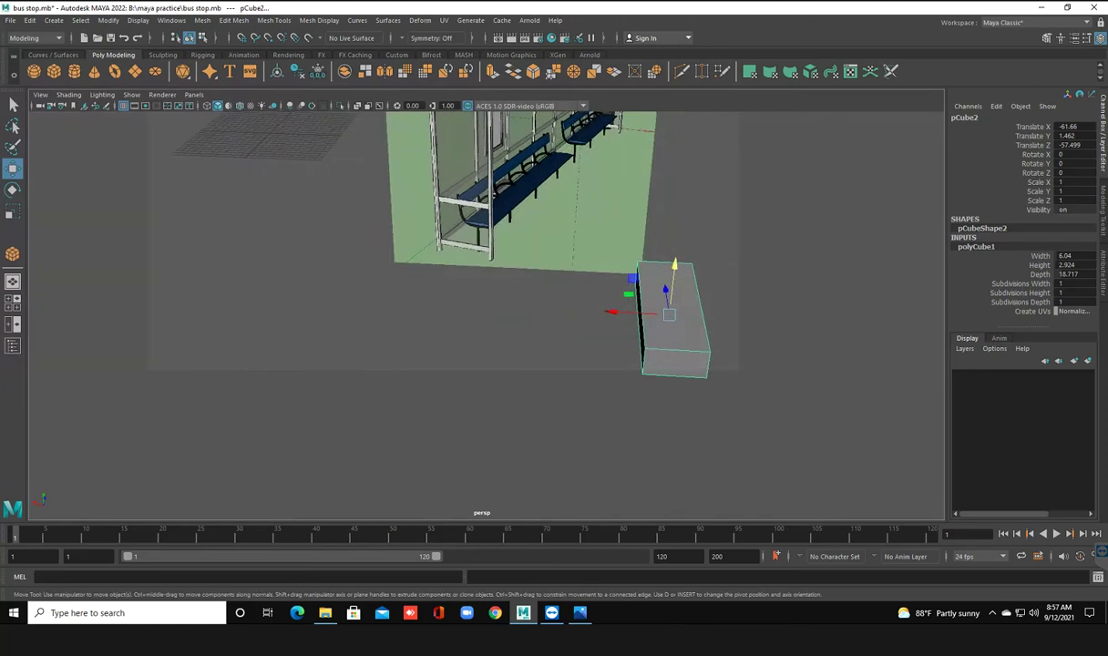
Scale the cube thinner along X and shorter in height
key("r")
left_click_drag(616, 312, 643, 311)
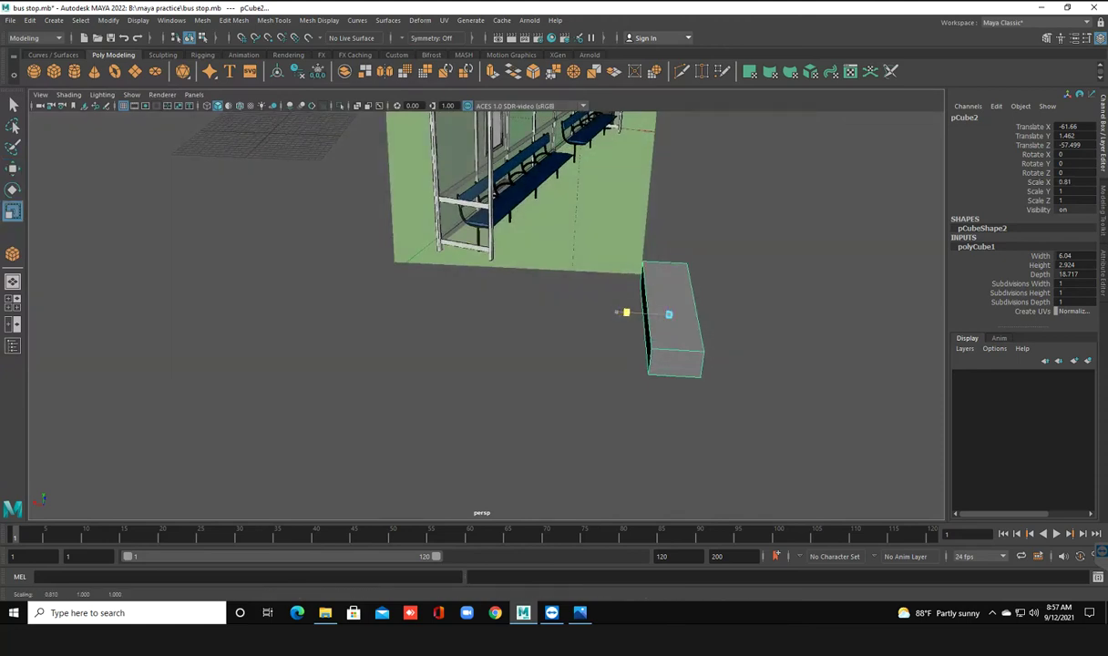
mouse_move(492, 365)
left_mouse_down("alt")
mouse_move(693, 383)
mouse_move(583, 382)
left_mouse_up("alt")
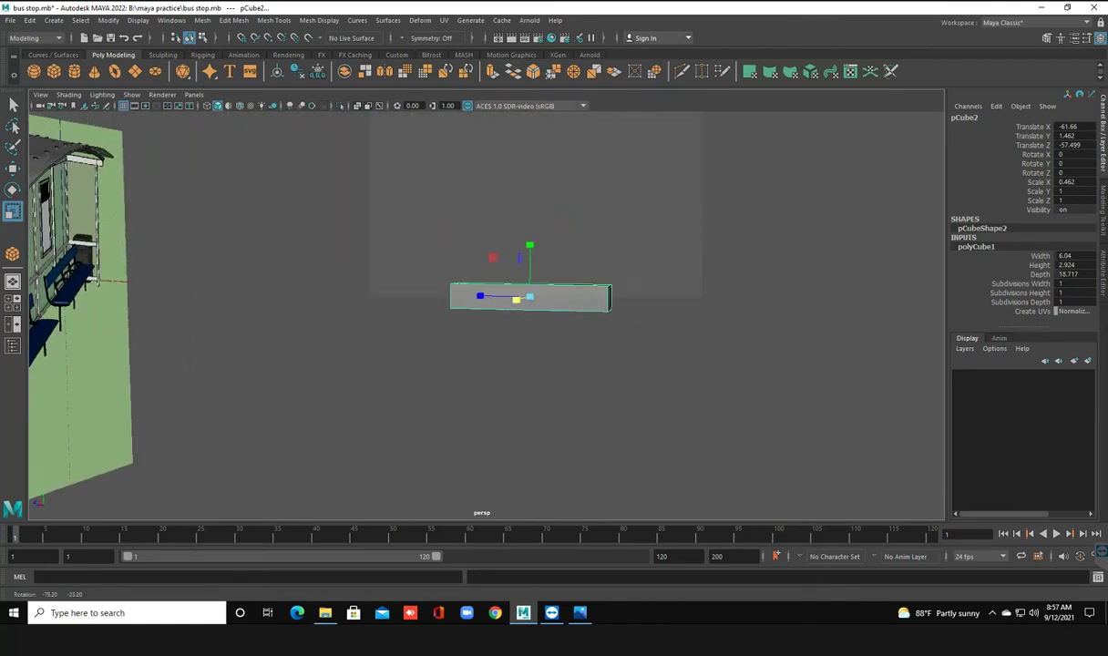
left_click_drag(529, 242, 529, 260)
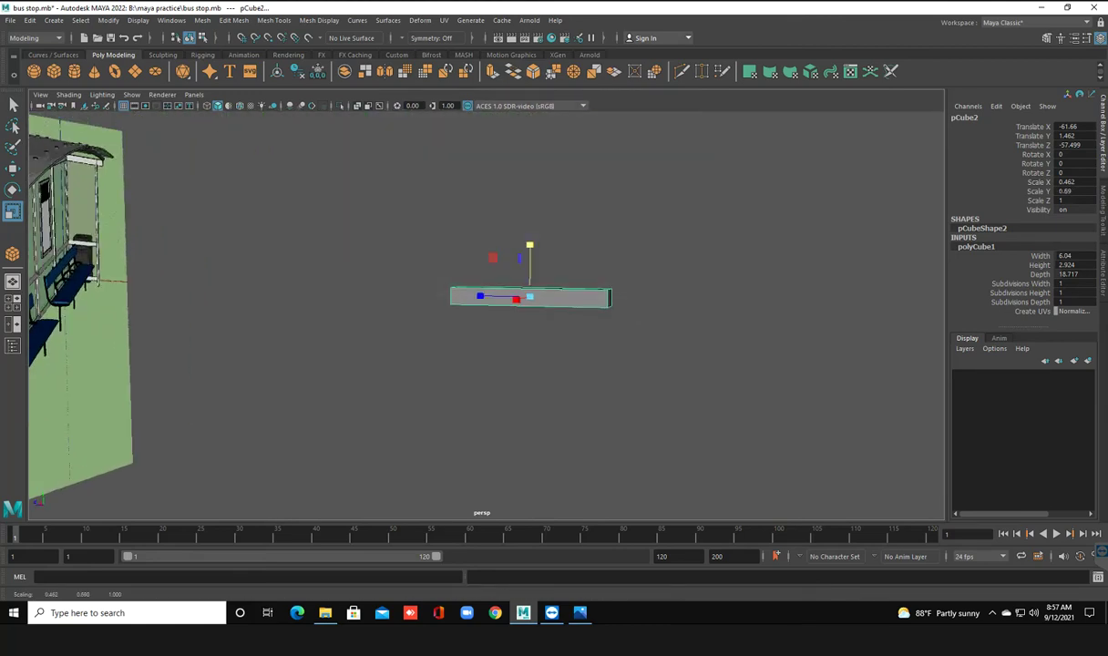
left_click(492, 383)
mouse_move(492, 383)
left_mouse_down("alt")
mouse_move(711, 355)
mouse_move(747, 356)
mouse_move(742, 364)
left_mouse_up("alt")
left_click(756, 383)
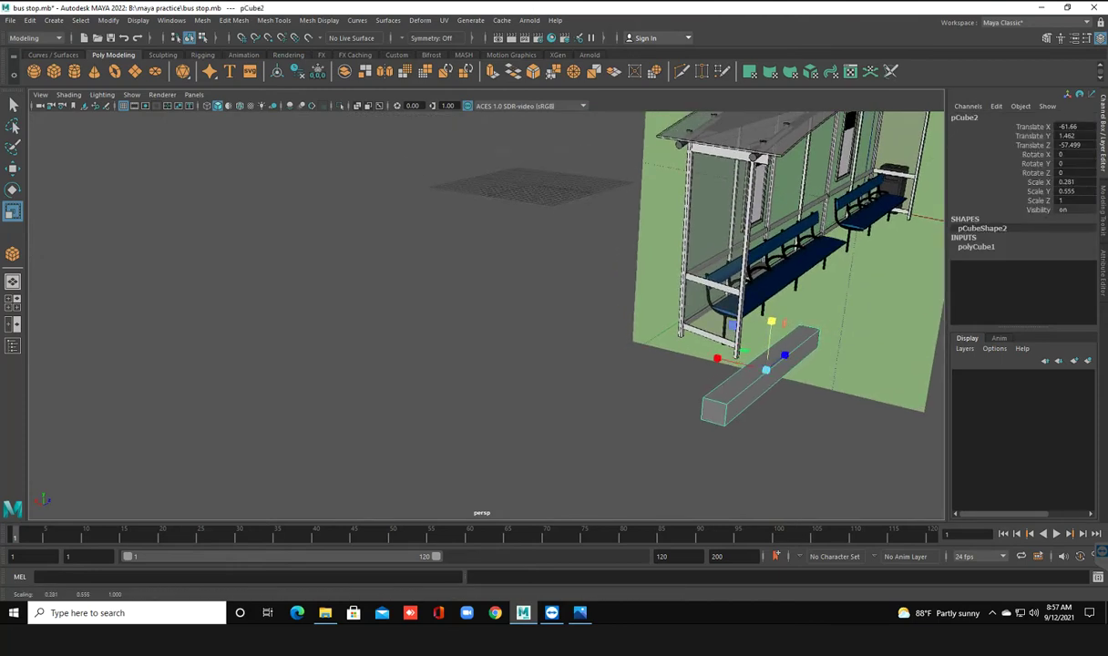
left_click(656, 437)
left_click_drag(656, 437, 36, 287, "alt")
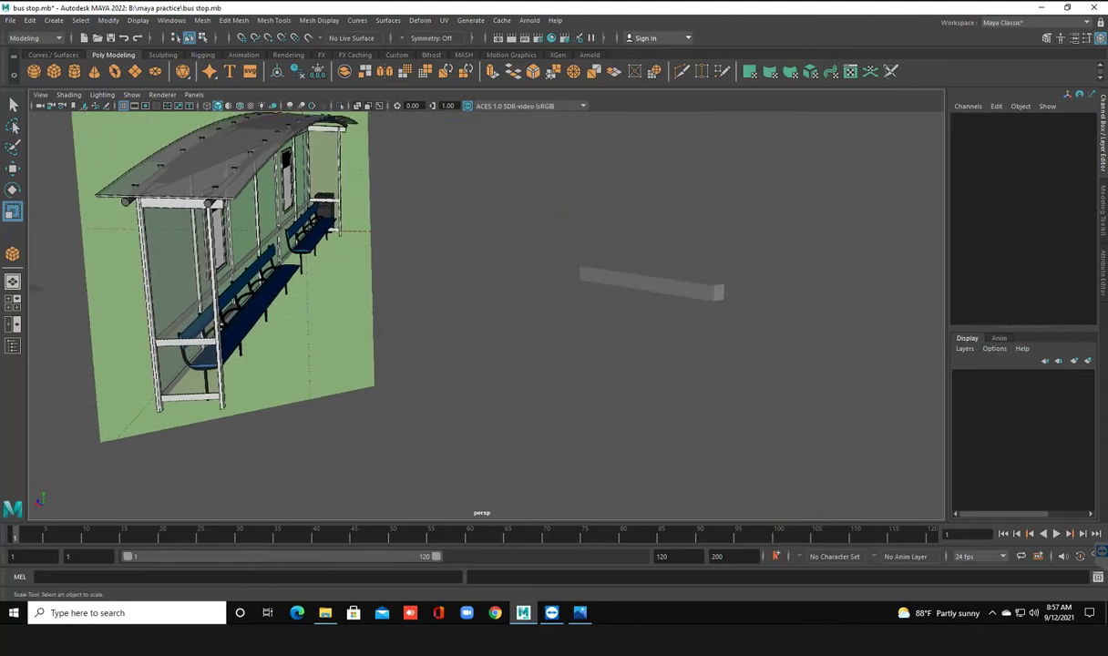
key("ctrl+z")
left_click(36, 288)
key("ctrl+z")
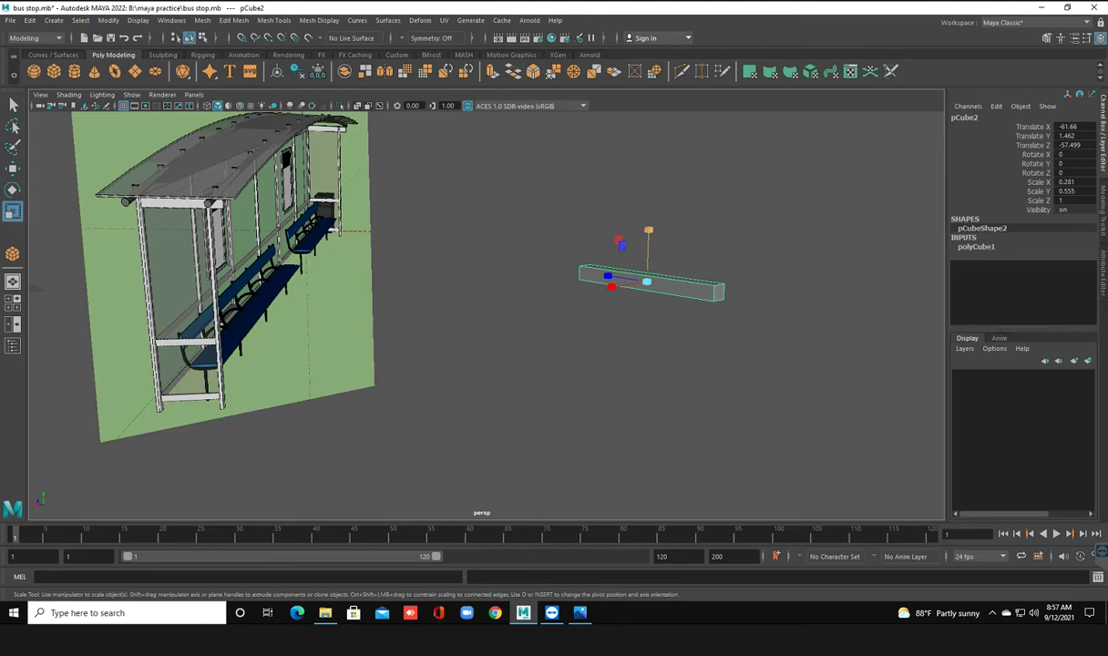
Slim the bar further to Scale X 0.281, Y 0.555 and switch to the four-view layout
left_click_drag(648, 229, 648, 230)
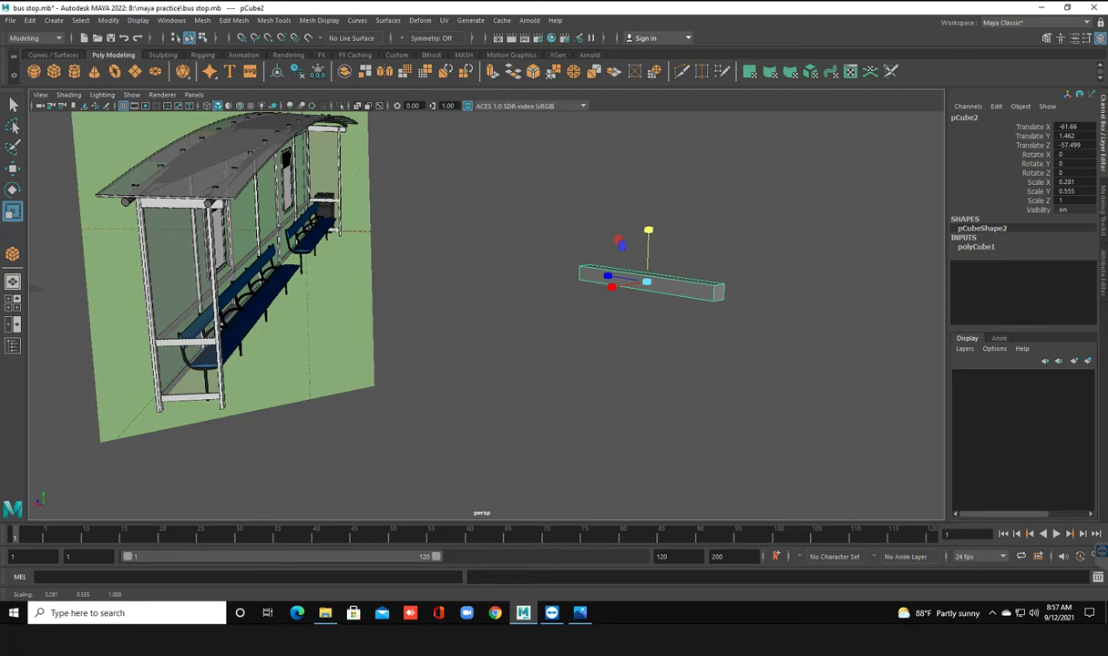
left_click(617, 218)
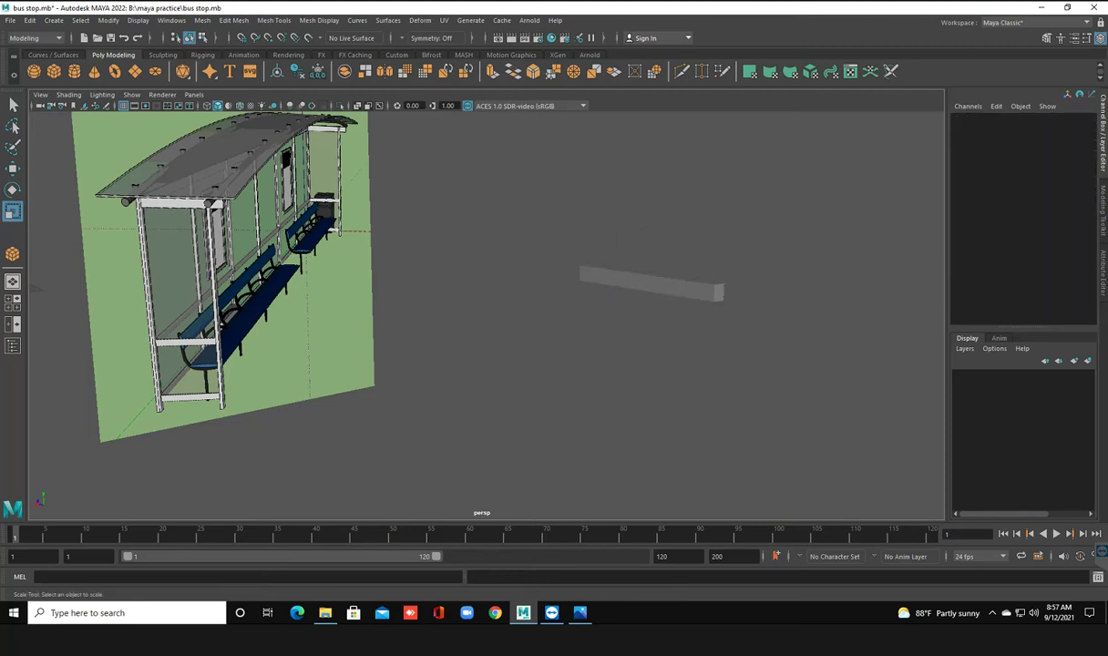
scroll(488, 310, "down", 3)
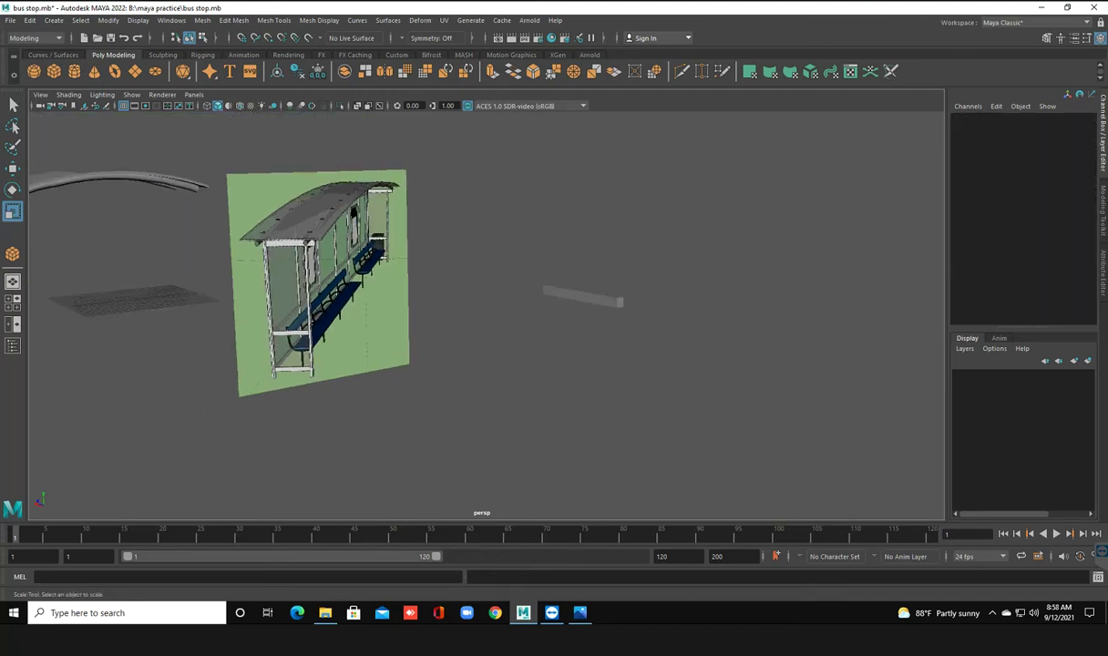
key("space")
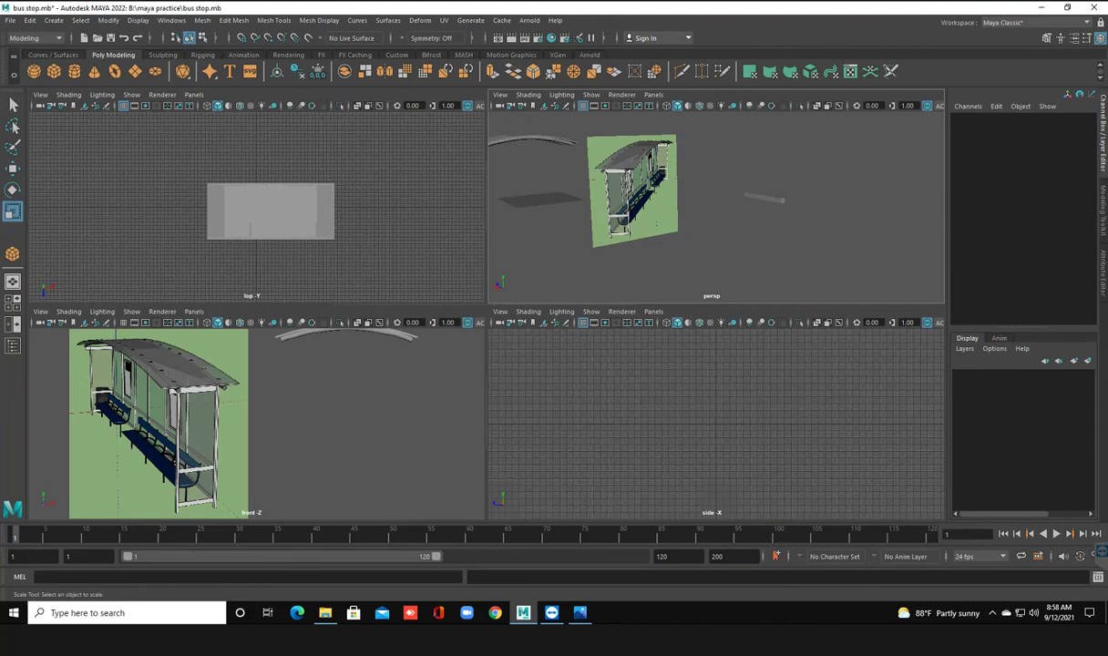
Move pCube2 along Z, X and up toward the roof using the four-pane views
left_click(765, 198)
key("w")
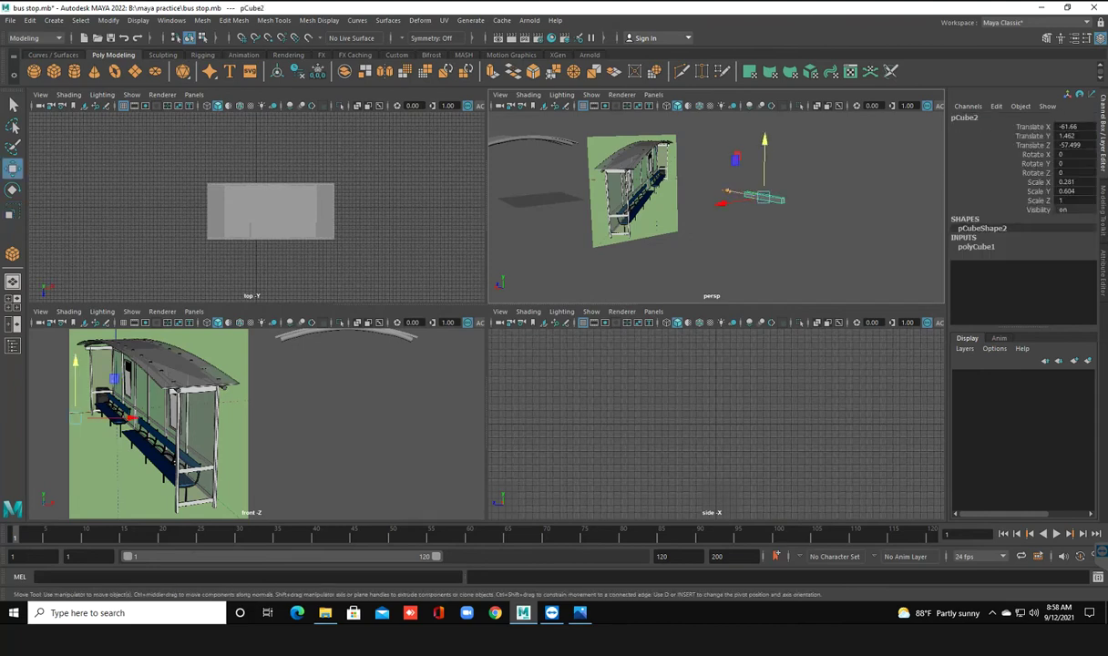
middle_click_drag(860, 394, 492, 414)
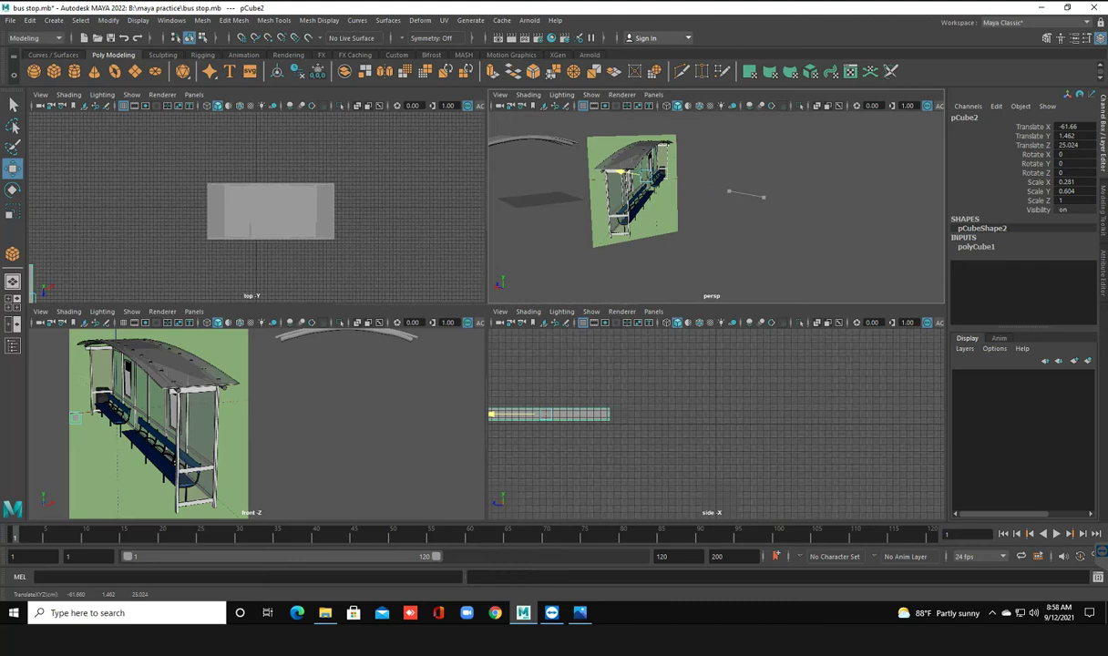
scroll(255, 421, "down", 4)
scroll(255, 421, "down", 1)
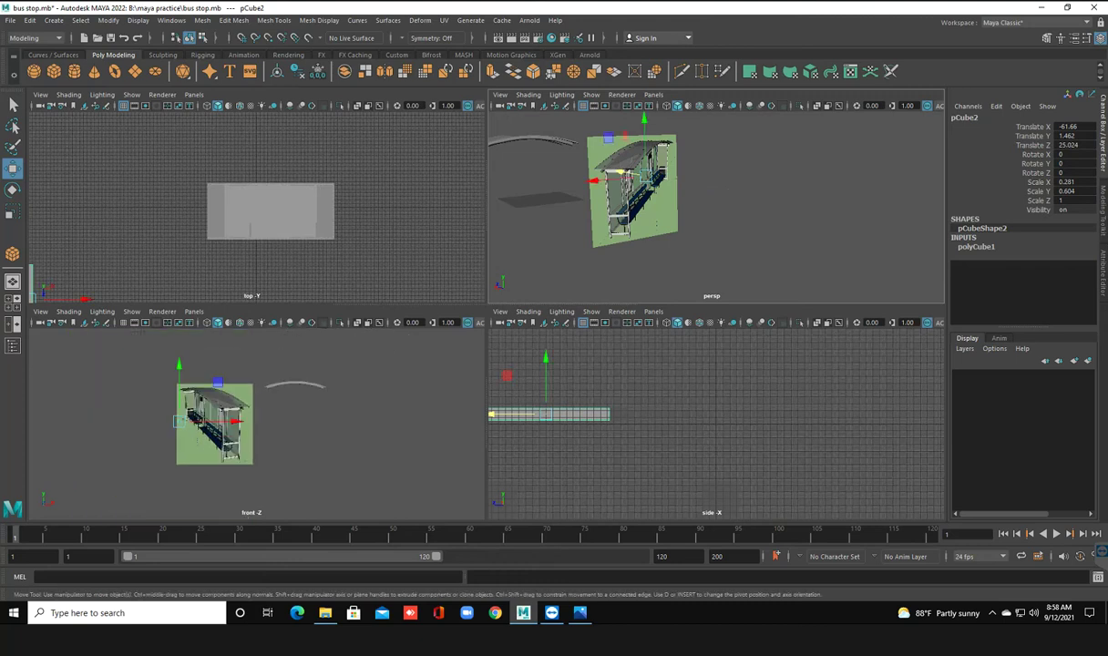
left_click(238, 421)
left_click_drag(180, 421, 289, 382)
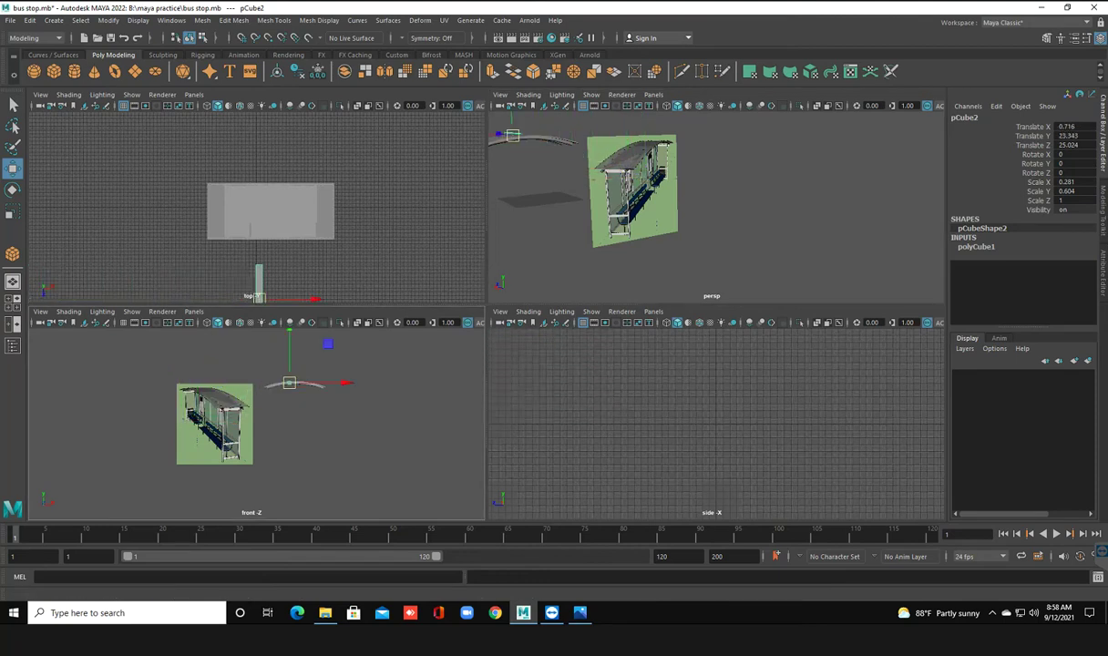
left_click_drag(512, 135, 614, 172)
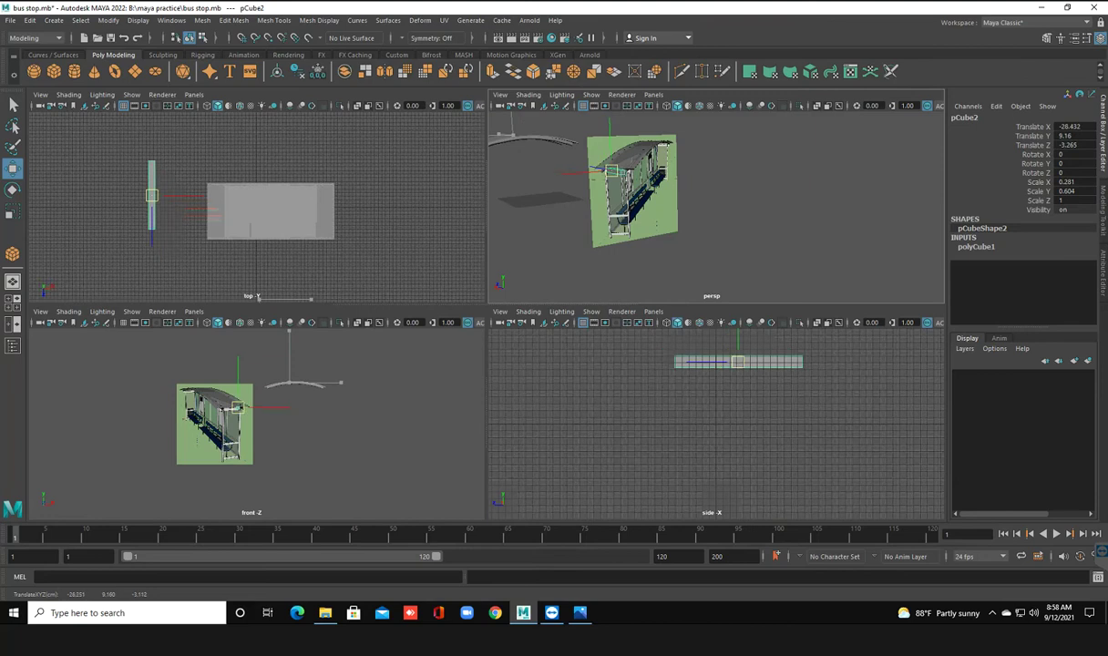
left_click_drag(559, 176, 511, 179)
key("space")
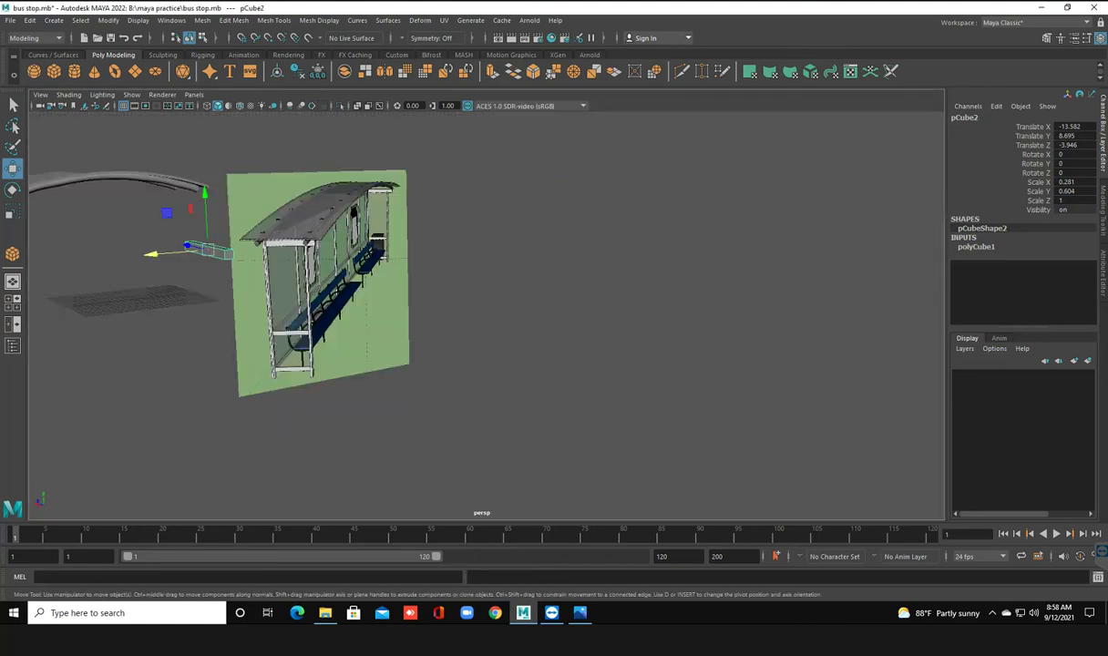
In perspective, position the block under the roof end at Translate 15.404, 20.799, -1.31
left_click_drag(456, 273, 547, 273, "alt")
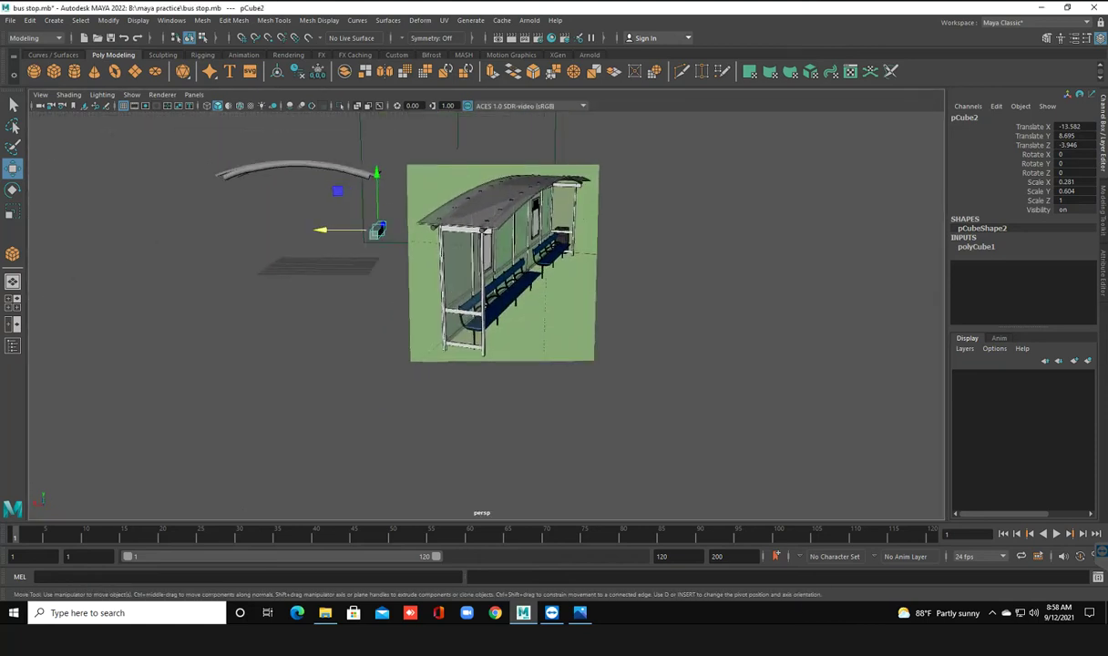
left_click_drag(376, 229, 452, 228)
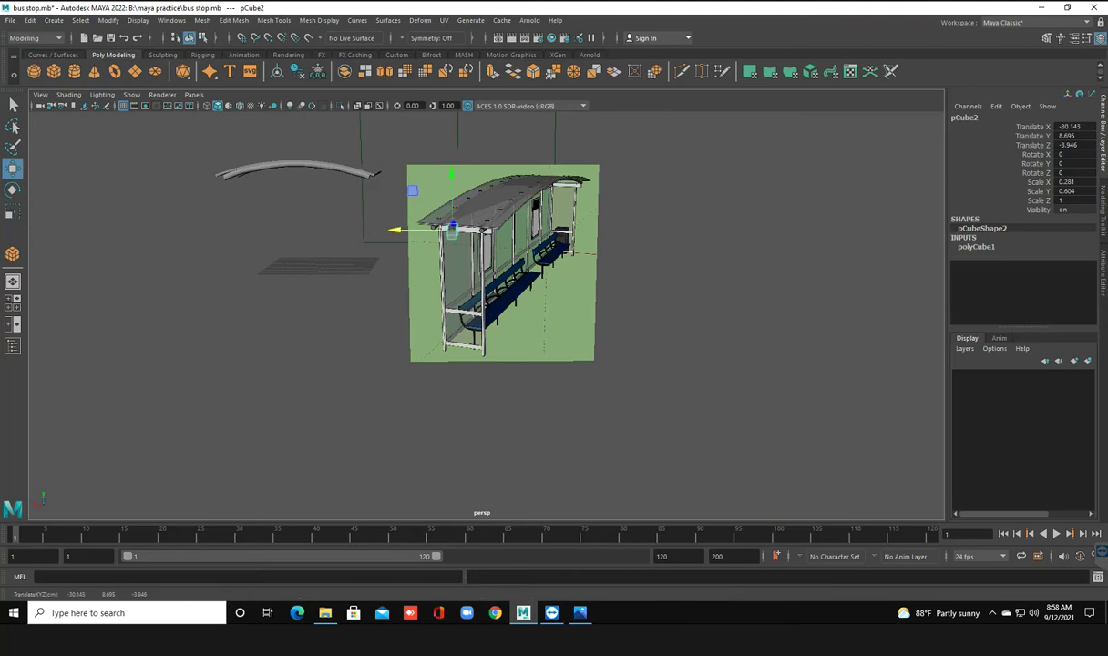
left_click_drag(546, 273, 284, 272, "alt")
left_click_drag(322, 210, 335, 127)
left_click_drag(437, 273, 510, 291, "alt")
mouse_move(455, 319)
left_mouse_down("alt")
mouse_move(346, 301)
mouse_move(382, 305)
left_mouse_up("alt")
left_click_drag(451, 366, 732, 382)
mouse_move(675, 421)
left_mouse_down()
mouse_move(668, 326)
mouse_move(460, 314)
mouse_move(507, 321)
mouse_move(503, 347)
mouse_move(601, 346)
left_mouse_up()
left_click_drag(669, 335, 715, 336)
mouse_move(647, 339)
left_mouse_down("alt")
mouse_move(510, 346)
mouse_move(511, 357)
left_mouse_up("alt")
mouse_move(467, 211)
left_mouse_down()
mouse_move(467, 243)
mouse_move(547, 255)
left_mouse_up()
mouse_move(697, 352)
left_mouse_down()
mouse_move(583, 354)
mouse_move(601, 355)
left_mouse_up()
mouse_move(527, 343)
left_mouse_down()
mouse_move(478, 328)
mouse_move(685, 293)
mouse_move(685, 275)
mouse_move(487, 270)
left_mouse_up()
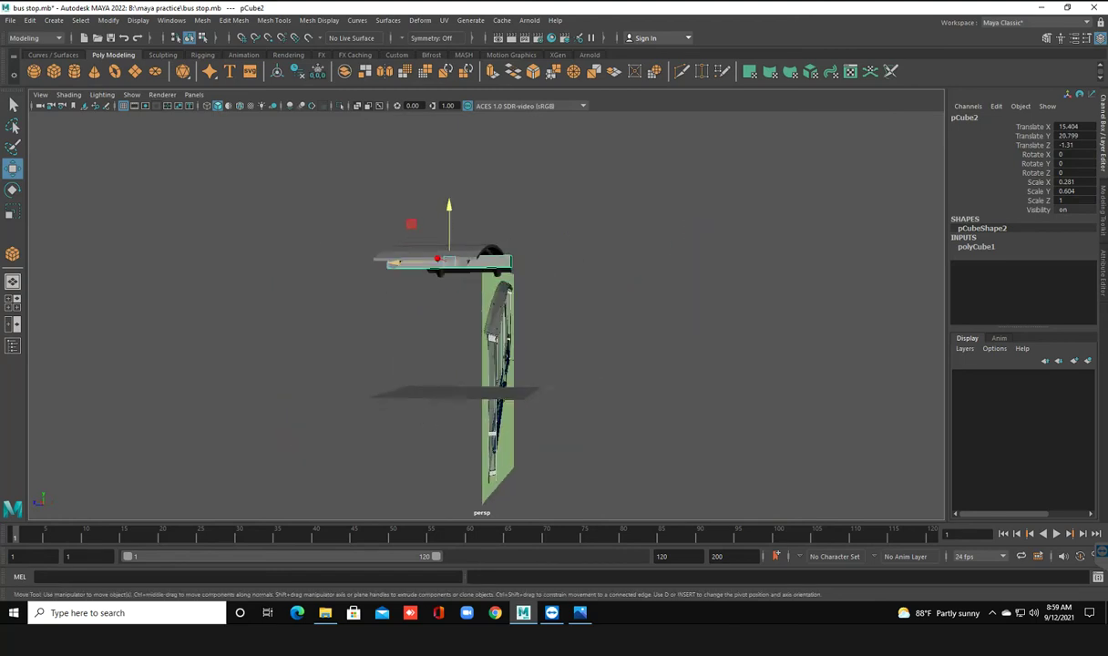
Scale the block thinner along Z to about 0.77
left_click_drag(393, 263, 383, 263)
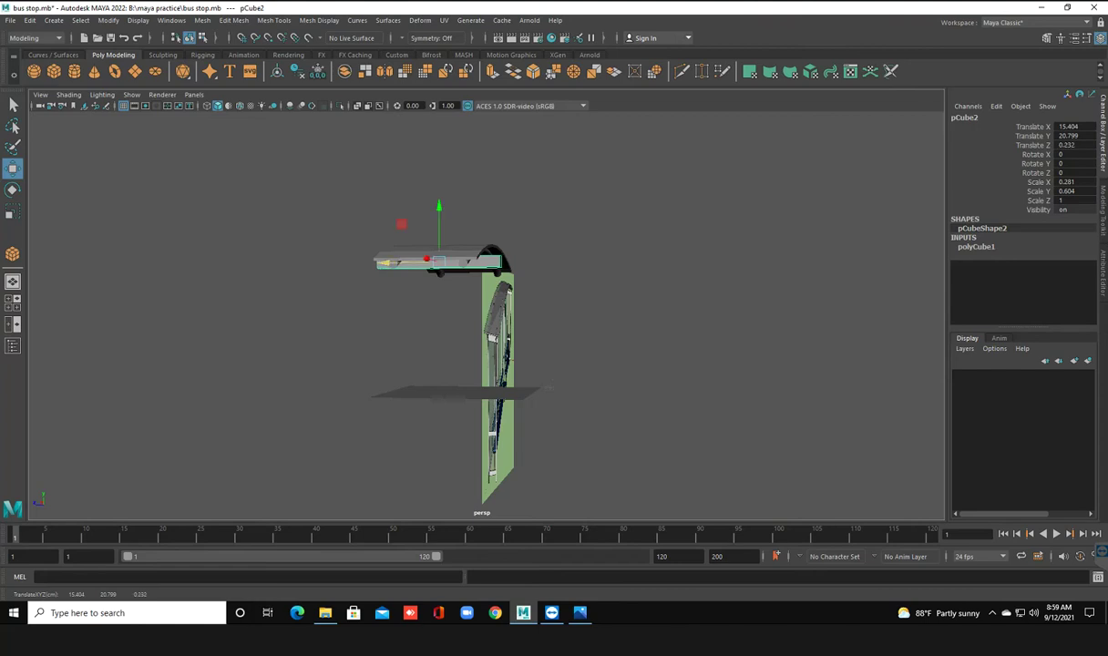
key("r")
left_click_drag(389, 263, 373, 264)
key("w")
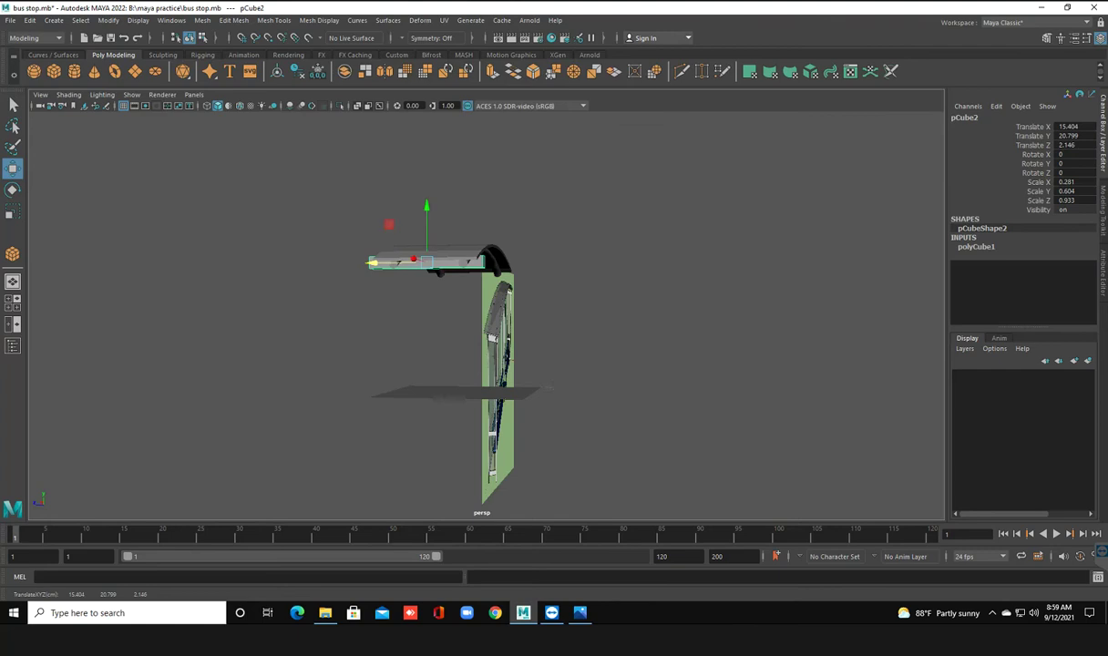
scroll(428, 274, "up", 5)
mouse_move(372, 264)
left_mouse_down("alt")
mouse_move(637, 318)
mouse_move(474, 301)
left_mouse_up("alt")
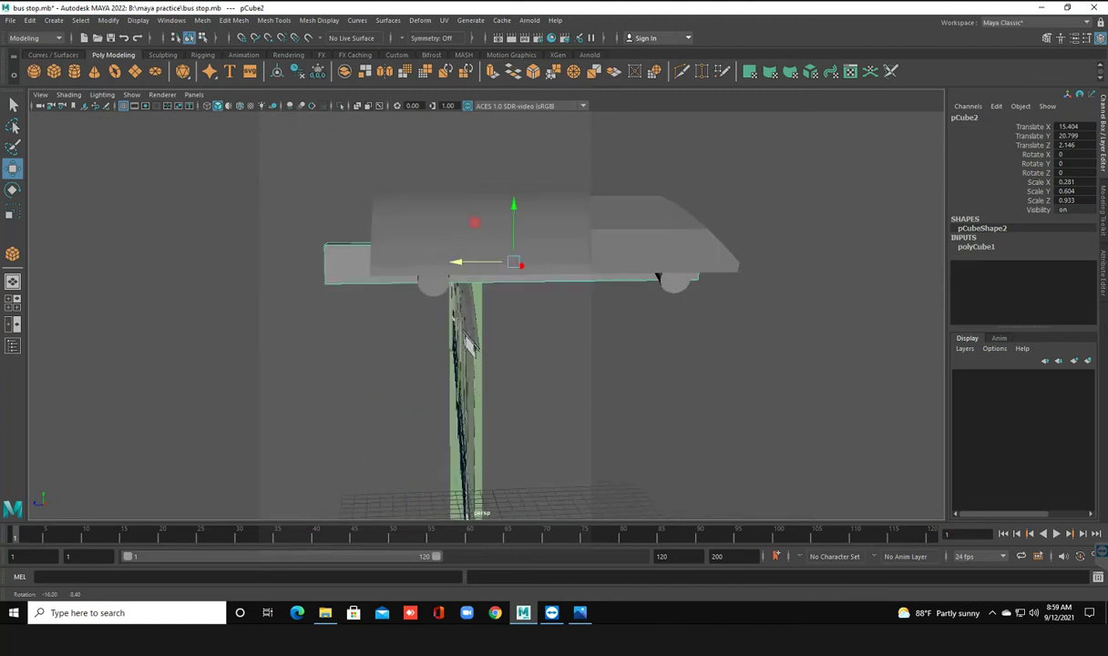
left_click_drag(474, 342, 486, 195, "alt")
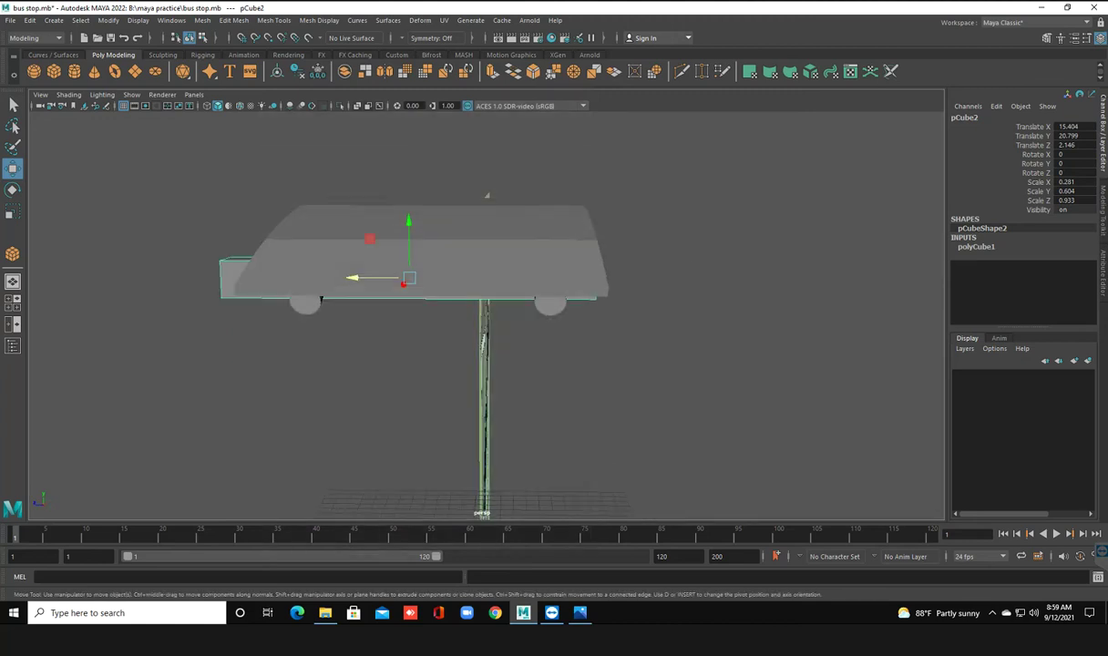
key("r")
left_click_drag(357, 278, 363, 277)
key("w")
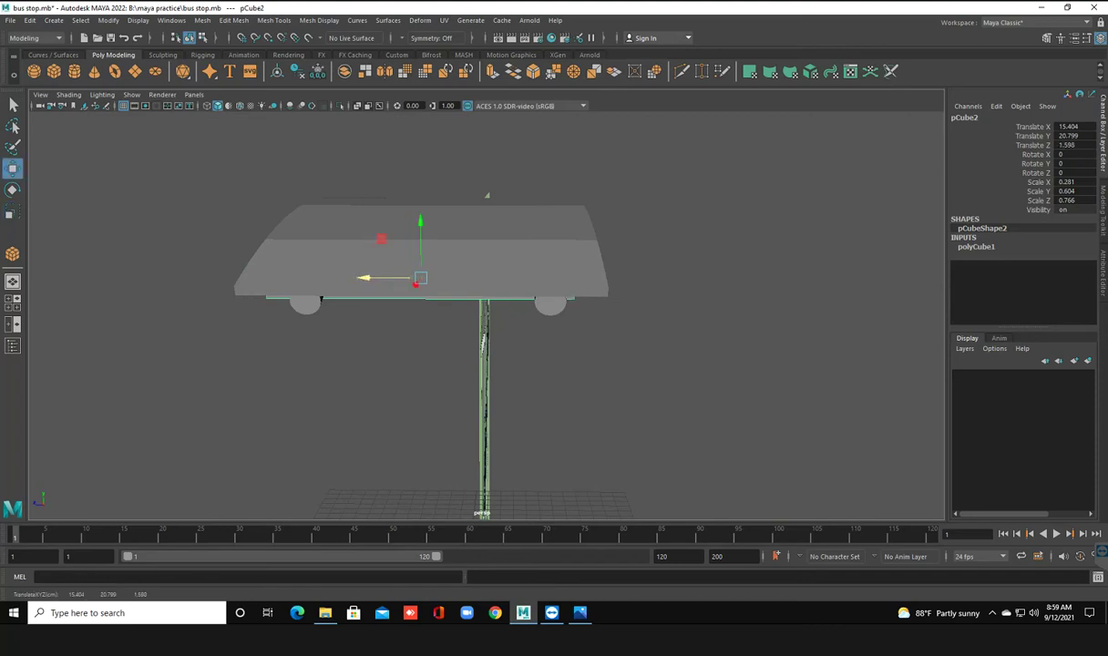
Slide the block along X to the roof end, at Translate 18.393, 20.799, 1.598
mouse_move(565, 237)
left_mouse_down("alt")
mouse_move(391, 200)
mouse_move(346, 208)
mouse_move(428, 218)
mouse_move(346, 215)
left_mouse_up("alt")
left_click_drag(589, 260, 649, 263)
mouse_move(546, 273)
left_mouse_down("alt")
mouse_move(510, 264)
mouse_move(422, 183)
mouse_move(478, 202)
left_mouse_up("alt")
In face mode, move one end face of pCube2 outward to lengthen the block
right_click(323, 278)
left_click(323, 292)
key("f")
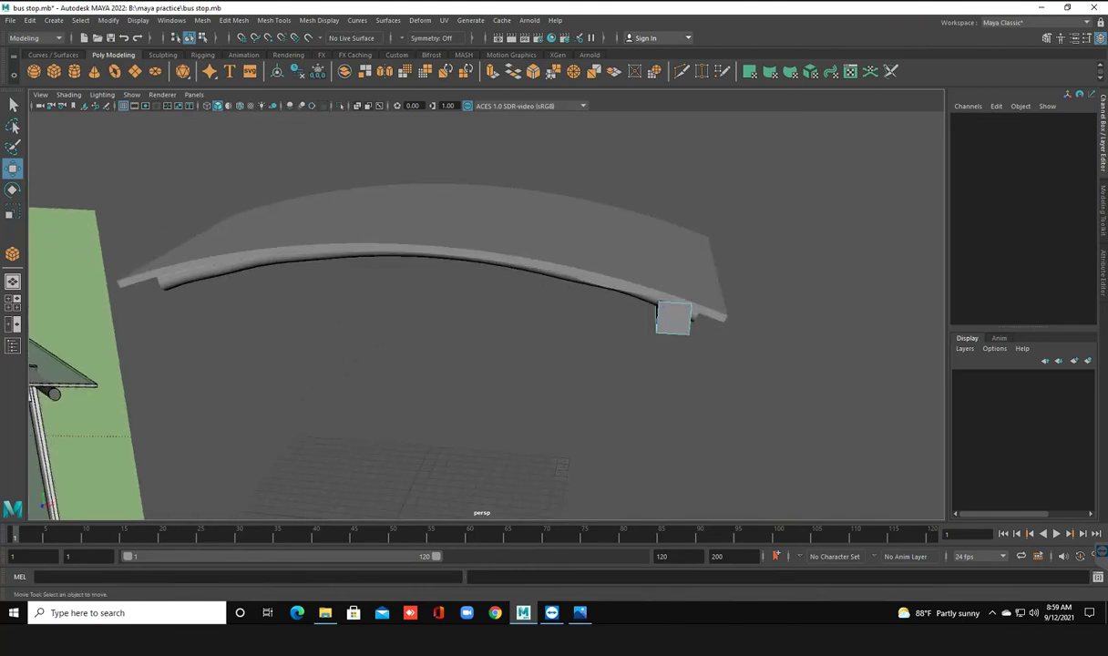
left_click(673, 316)
left_click_drag(547, 364, 365, 346, "alt")
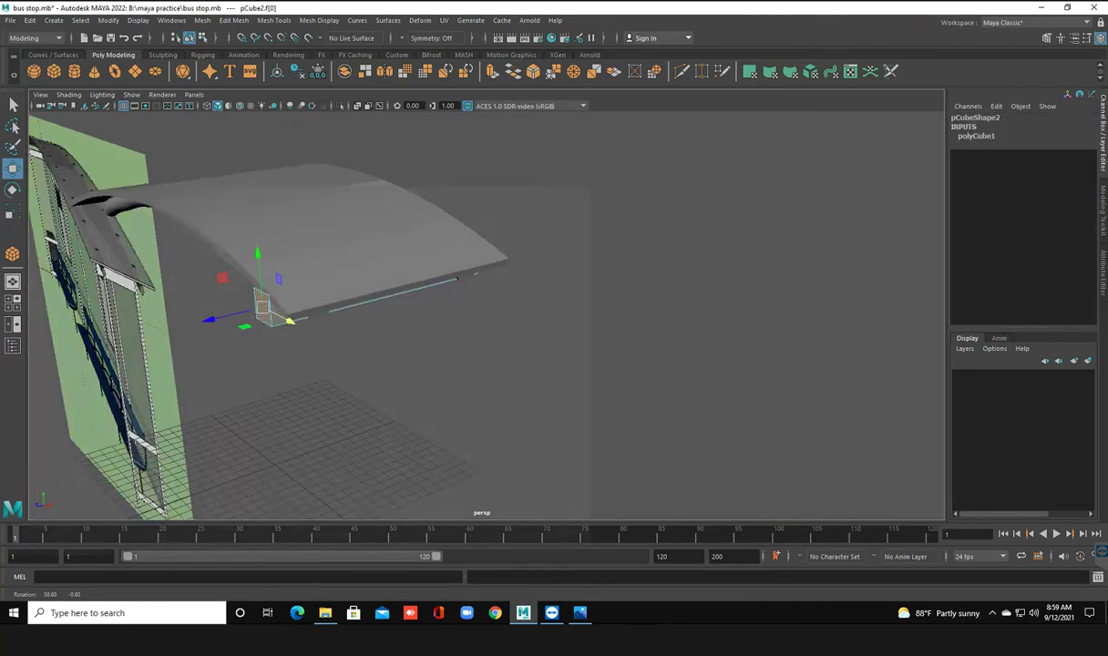
left_click_drag(290, 320, 205, 320)
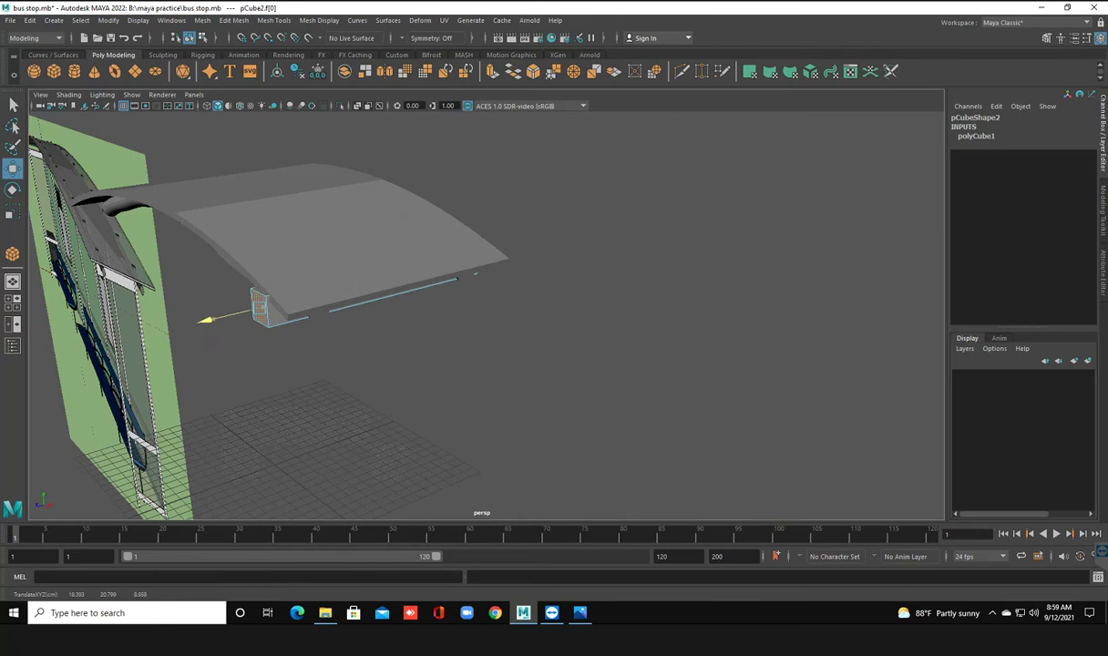
left_click_drag(206, 319, 130, 305)
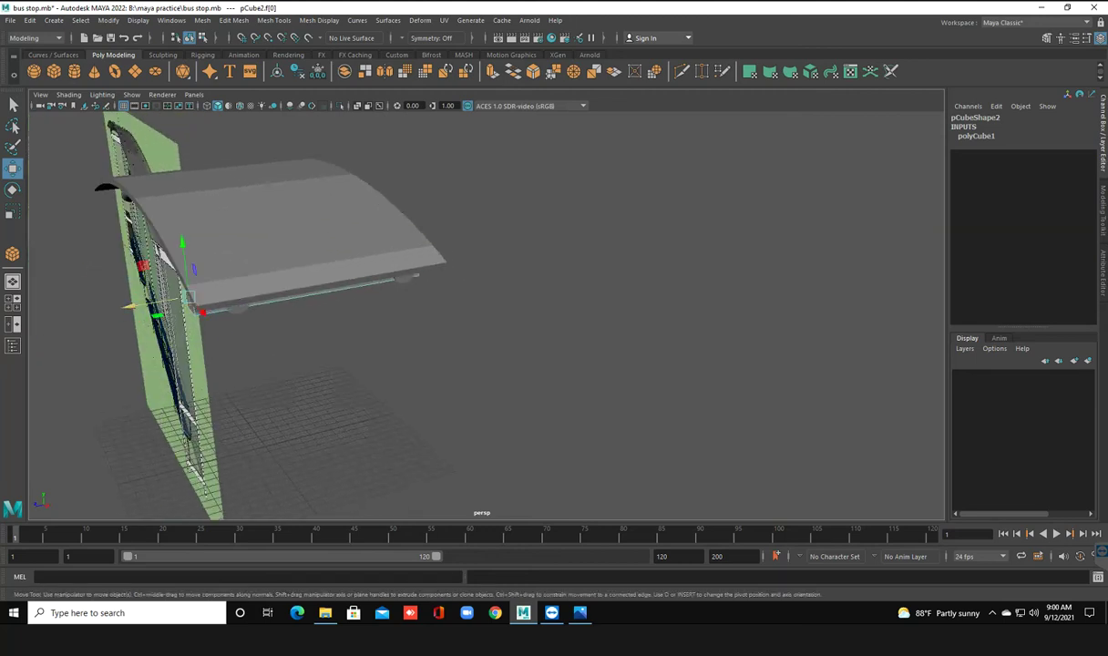
mouse_move(127, 306)
left_mouse_down()
mouse_move(382, 364)
mouse_move(465, 510)
left_mouse_up()
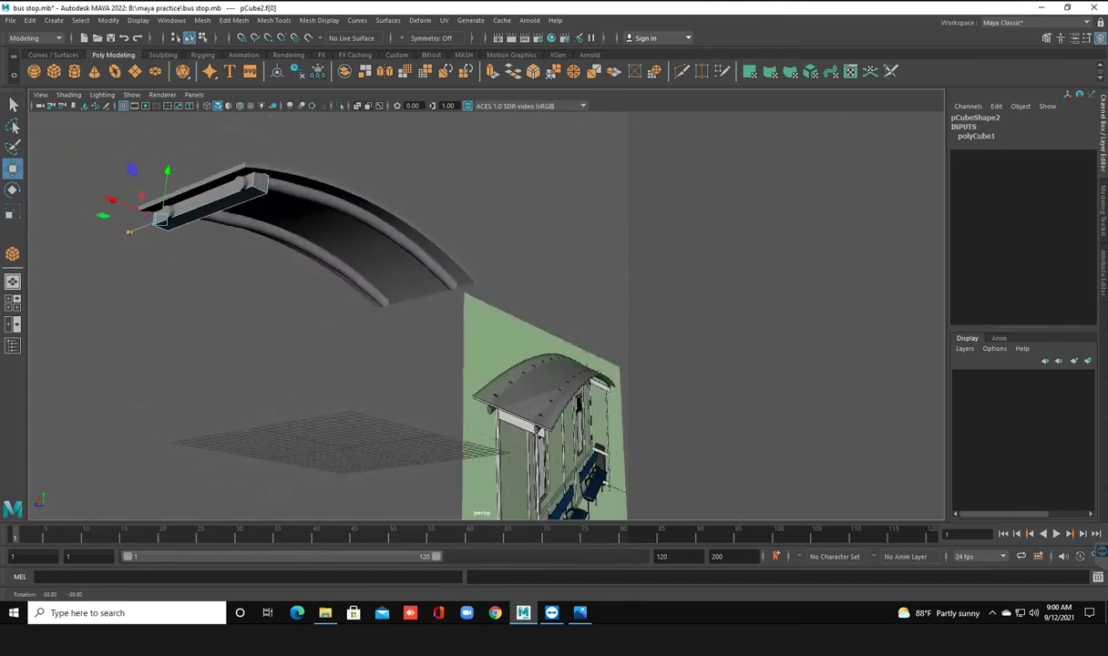
Shift the block's opposite end face to fit under the curved roof
left_click_drag(466, 512, 510, 437, "alt")
left_click(253, 187)
mouse_move(254, 187)
left_mouse_down()
mouse_move(228, 192)
mouse_move(270, 223)
left_mouse_up()
Return to object mode and save the scene as bus stop.mb
right_click(269, 223)
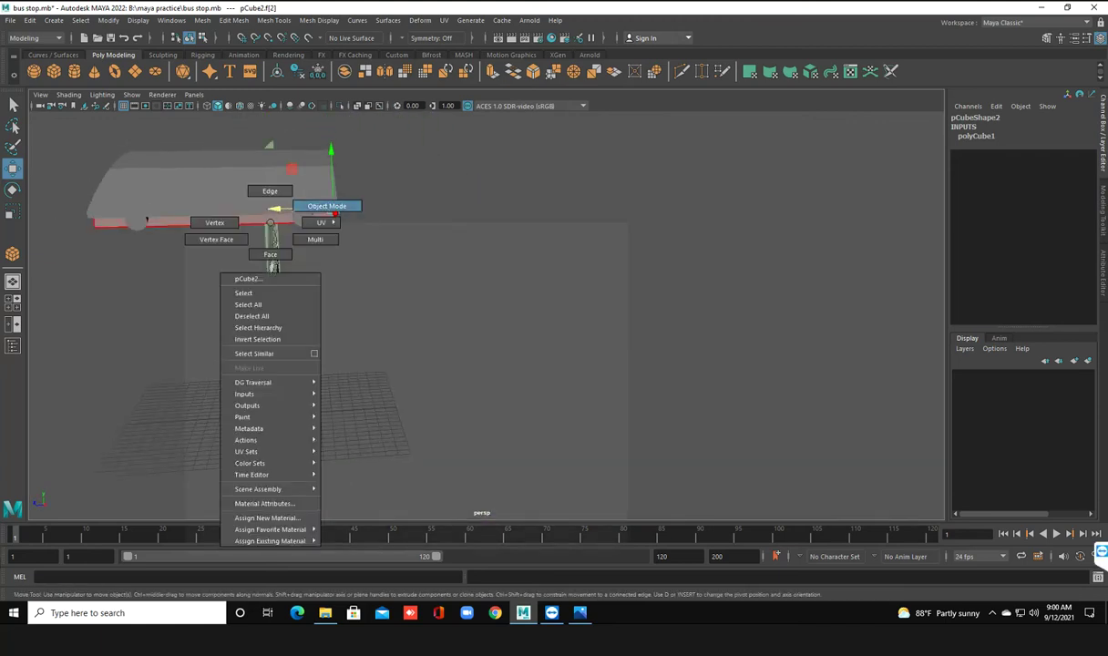
left_click(324, 206)
key("ctrl+s")
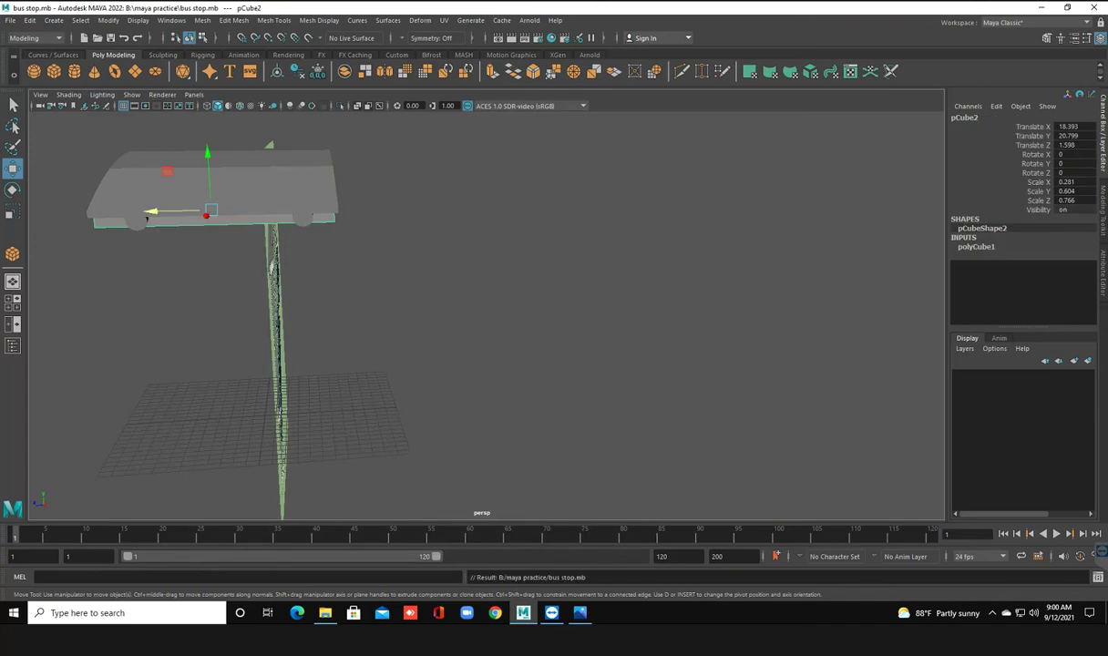
Duplicate the roof-end block as pCube3 and slide it to Translate X -10.784 under the roof's other end
left_click_drag(270, 264, 808, 398, "alt")
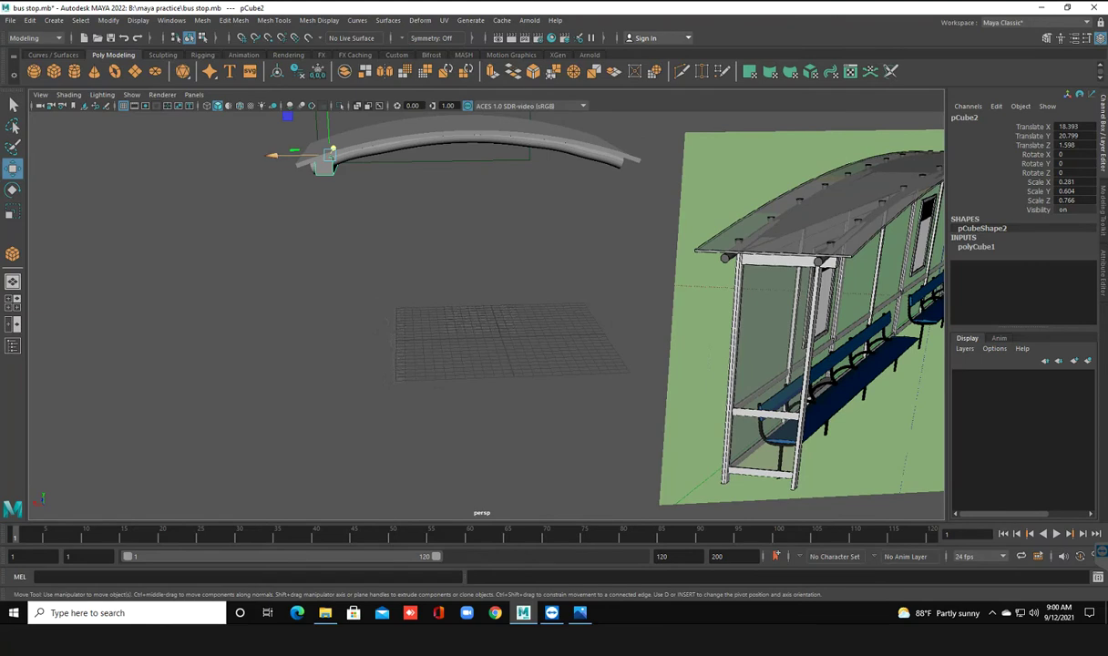
key("ctrl+d")
left_click_drag(294, 153, 583, 157)
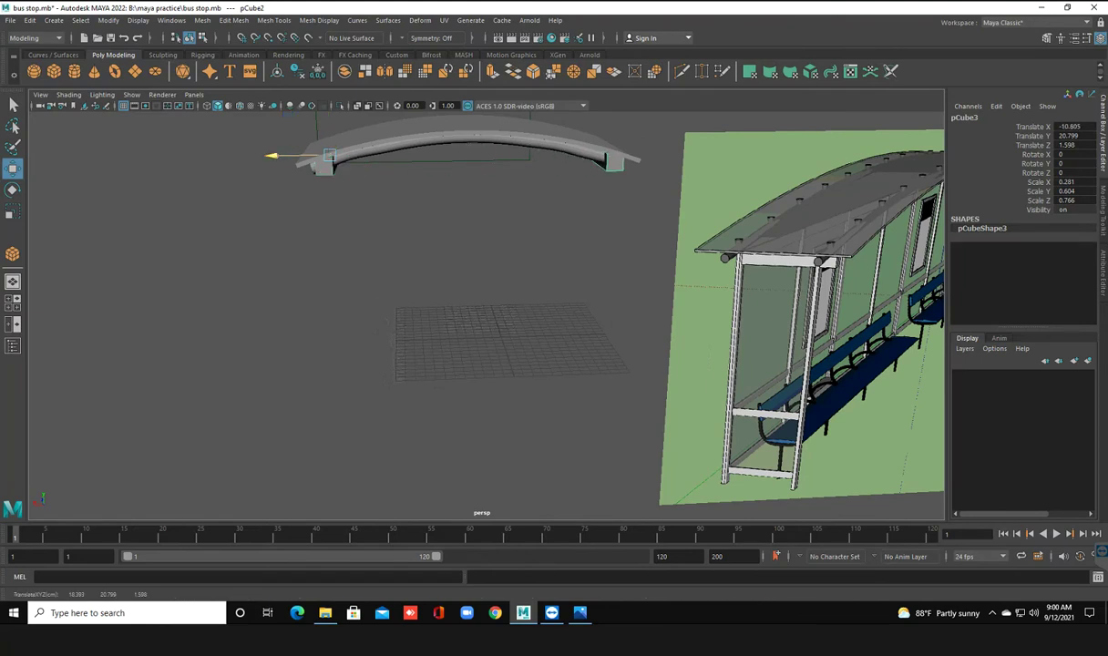
left_click(601, 157)
key("f")
mouse_move(473, 318)
left_mouse_down("alt")
mouse_move(546, 273)
mouse_move(410, 301)
left_mouse_up("alt")
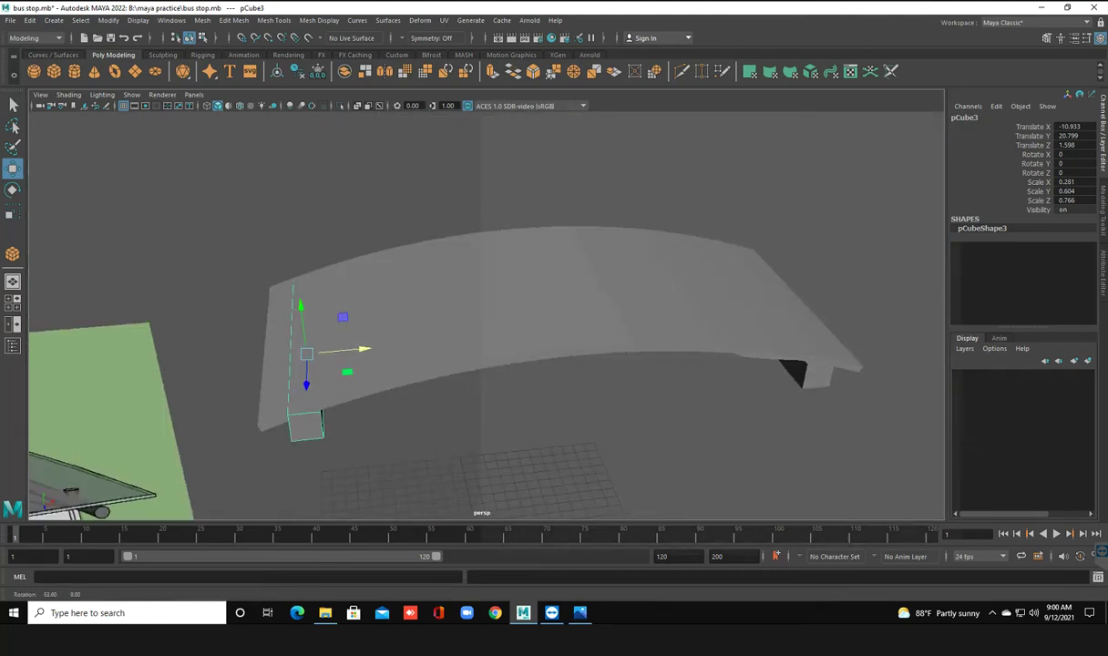
left_click_drag(360, 350, 366, 350)
left_click(474, 428)
mouse_move(474, 428)
left_mouse_down("alt")
mouse_move(492, 401)
mouse_move(510, 438)
mouse_move(643, 168)
mouse_move(566, 235)
left_mouse_up("alt")
left_click_drag(547, 319, 519, 321, "alt")
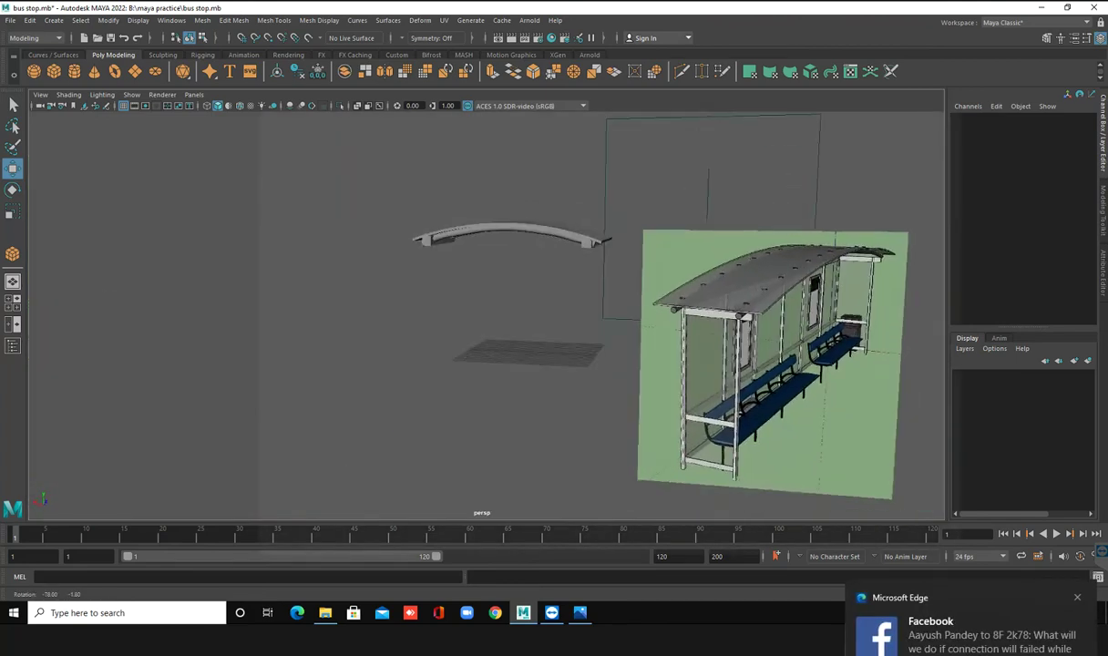
Save the scene as bus stop.mb with both roof-end blocks in place
key("ctrl+s")
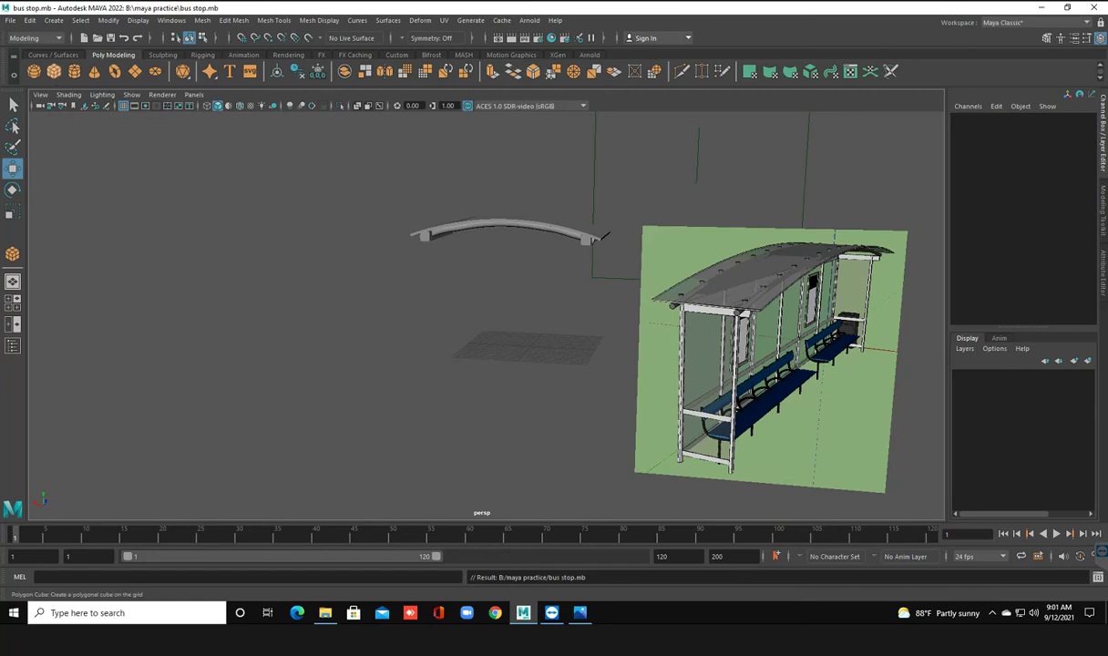
left_click(54, 71)
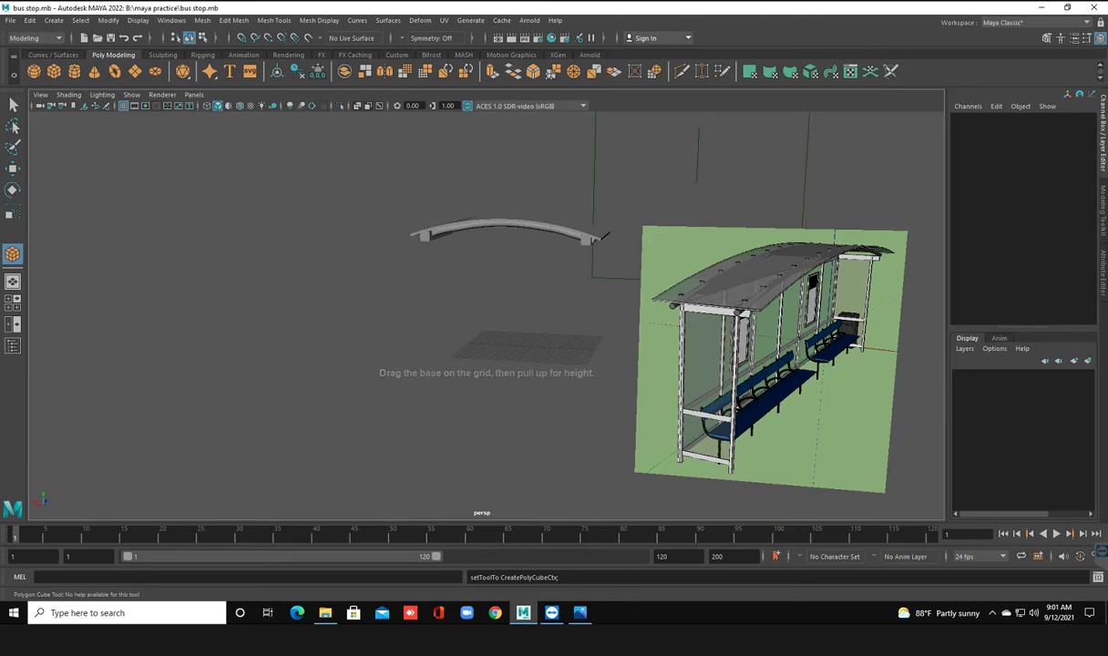
Draw a long flat box, pCube4, about 68.164 wide, 2.908 high and 13.03 deep
mouse_move(362, 286)
left_mouse_down()
mouse_move(262, 300)
mouse_move(559, 294)
left_mouse_up()
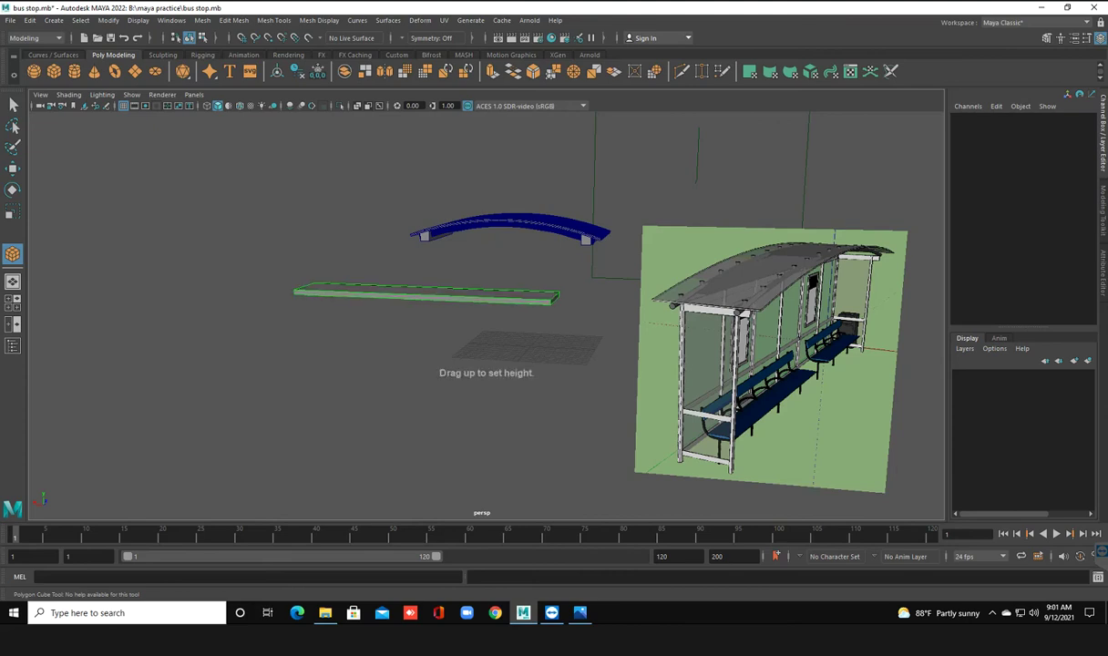
left_click_drag(559, 294, 559, 277)
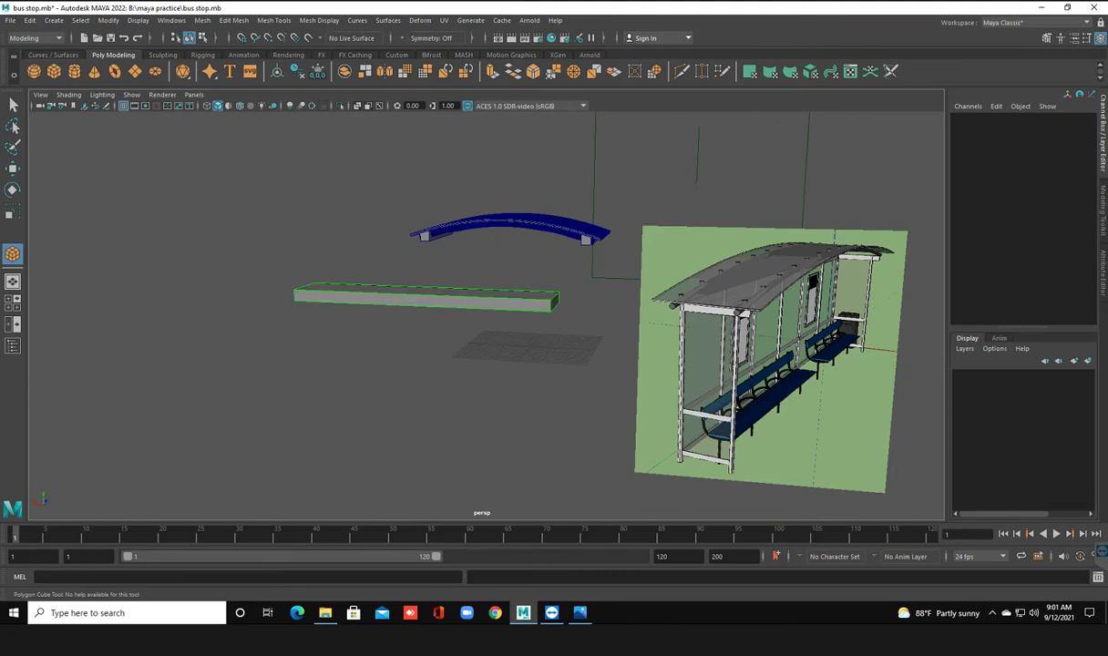
key("w")
left_click_drag(481, 365, 492, 369, "alt")
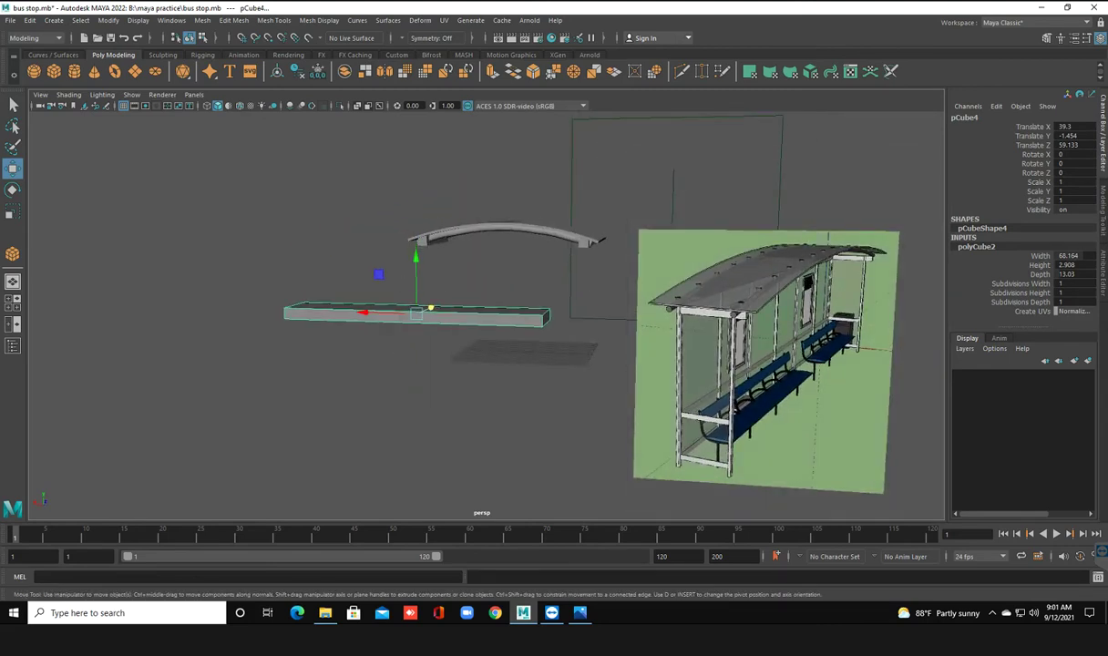
Scale pCube4 down to Scale Z 0.135 and Scale Y about 0.599
key("e")
mouse_move(474, 364)
left_mouse_down("alt")
mouse_move(547, 300)
mouse_move(455, 300)
left_mouse_up("alt")
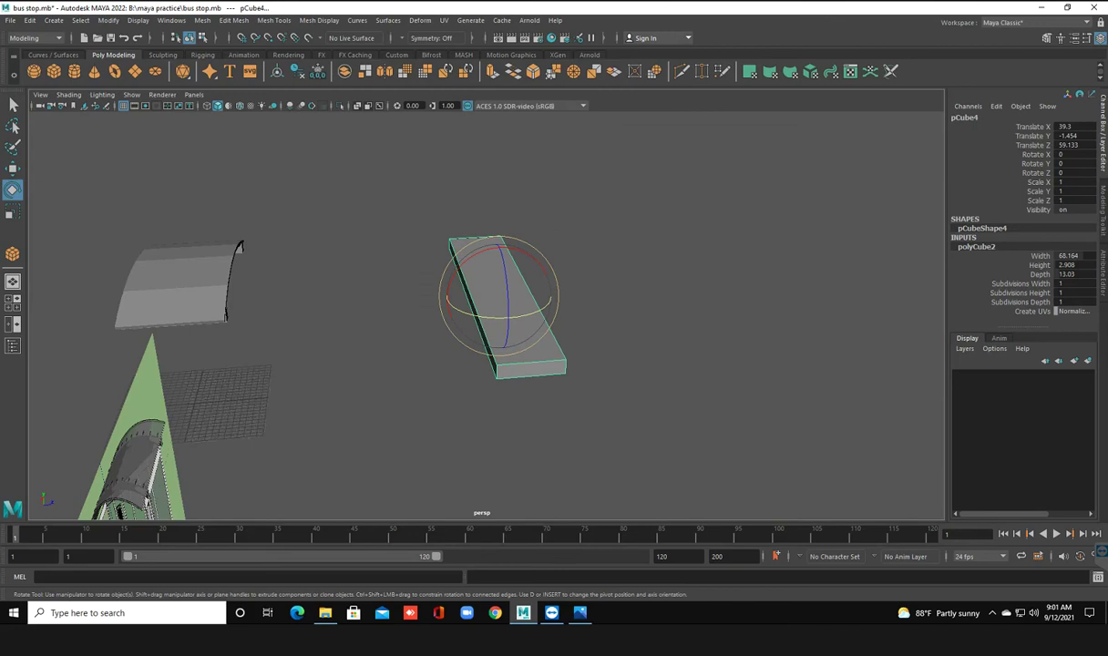
key("r")
mouse_move(549, 293)
left_mouse_down()
mouse_move(502, 295)
mouse_move(446, 364)
left_mouse_up()
left_click_drag(337, 269, 338, 290)
left_click_drag(338, 290, 497, 320, "alt")
Rotate pCube4 90 degrees on Z so it stands upright as a post
key("e")
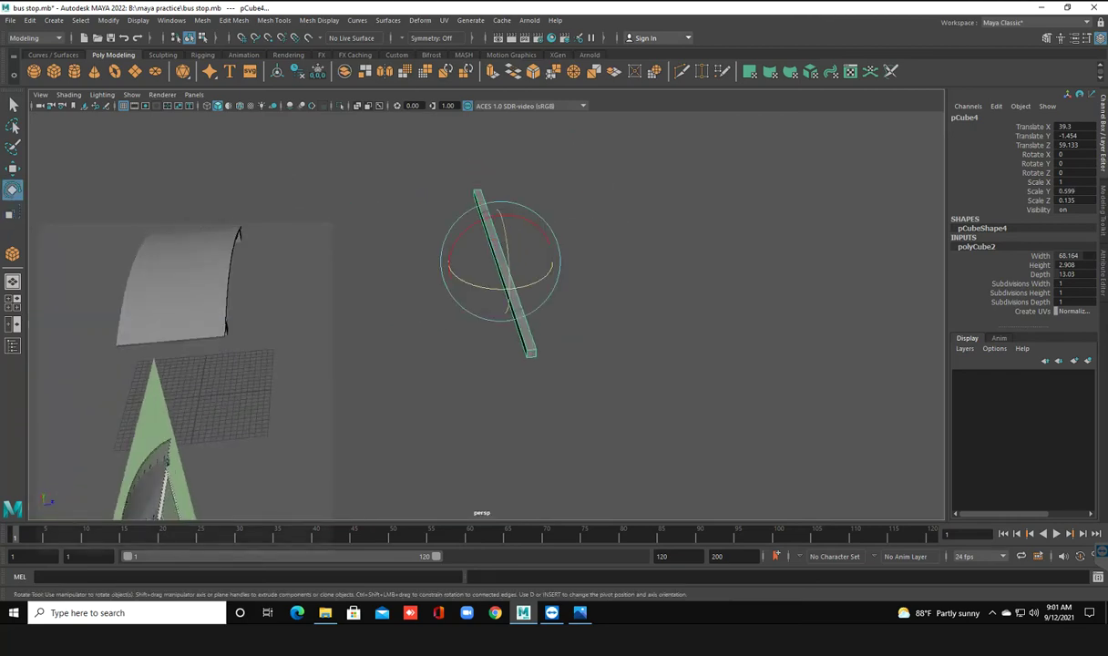
left_click_drag(557, 273, 547, 300)
left_click_drag(505, 238, 500, 214)
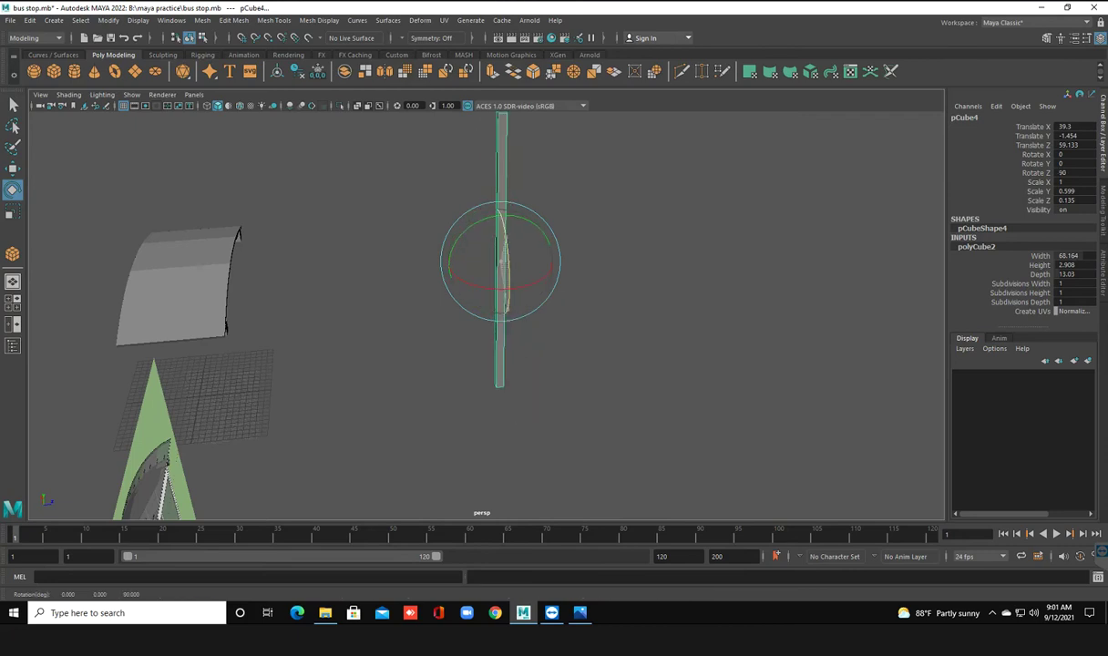
left_click(692, 410)
mouse_move(692, 410)
left_mouse_down("alt")
mouse_move(747, 392)
mouse_move(624, 305)
left_mouse_up("alt")
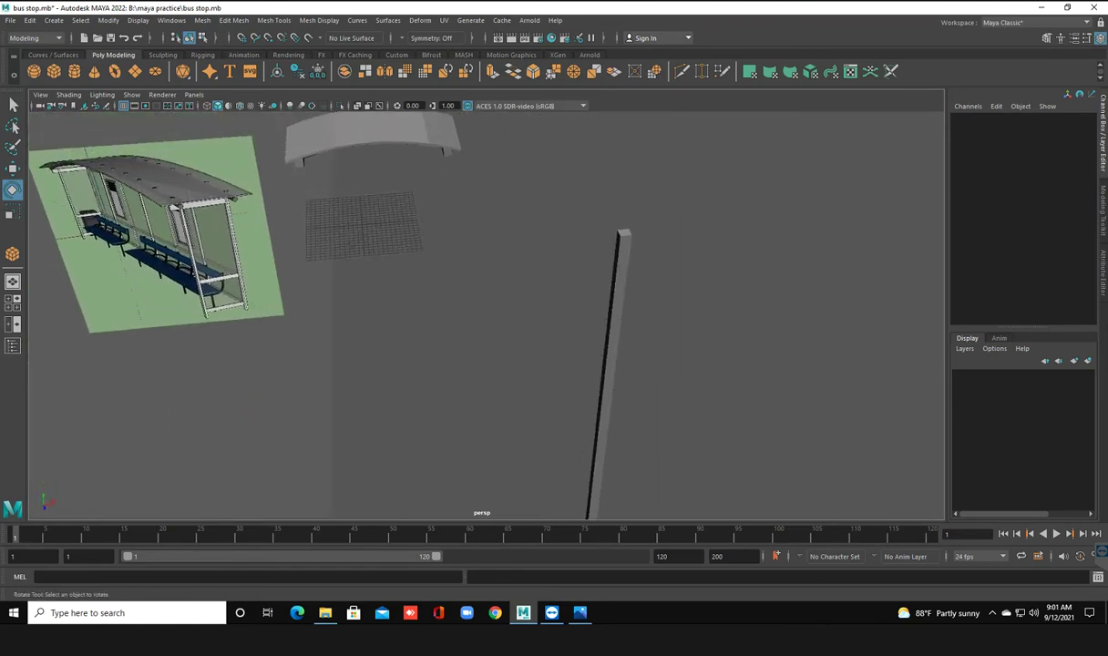
left_click(604, 401)
Move the post toward the roof and under it, checking its position in wireframe
key("w")
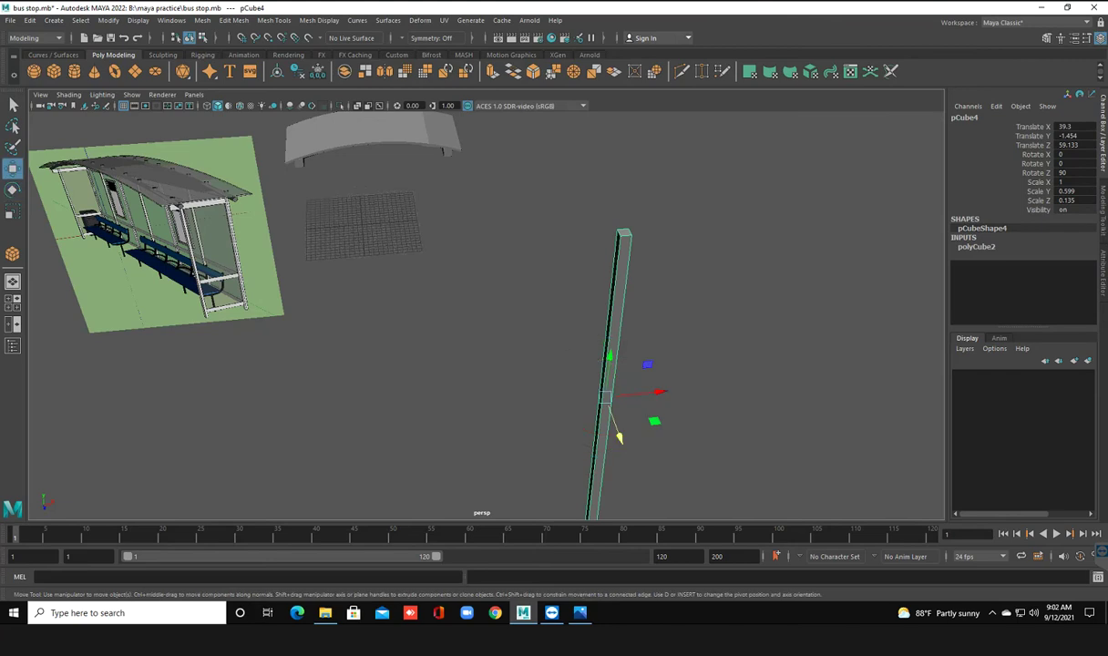
mouse_move(618, 436)
left_mouse_down()
mouse_move(519, 164)
mouse_move(478, 272)
mouse_move(734, 383)
mouse_move(723, 442)
mouse_move(562, 374)
mouse_move(714, 447)
mouse_move(570, 447)
left_mouse_up()
mouse_move(524, 408)
left_mouse_down("alt")
mouse_move(408, 384)
mouse_move(637, 383)
mouse_move(604, 367)
mouse_move(585, 373)
mouse_move(598, 380)
left_mouse_up("alt")
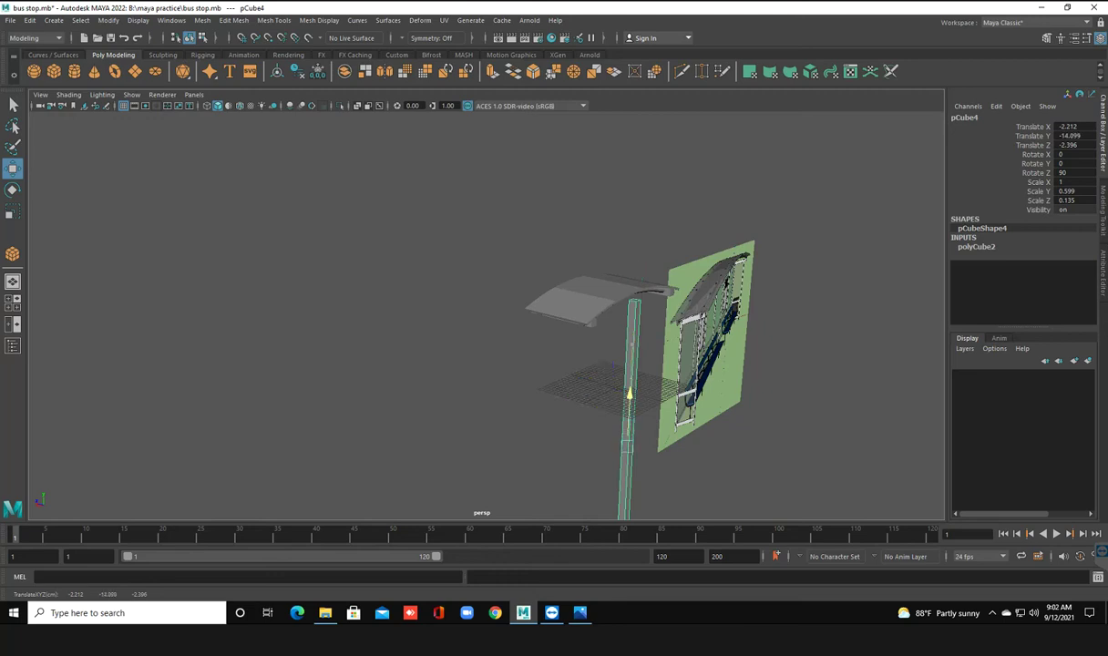
left_click_drag(598, 380, 474, 382, "alt")
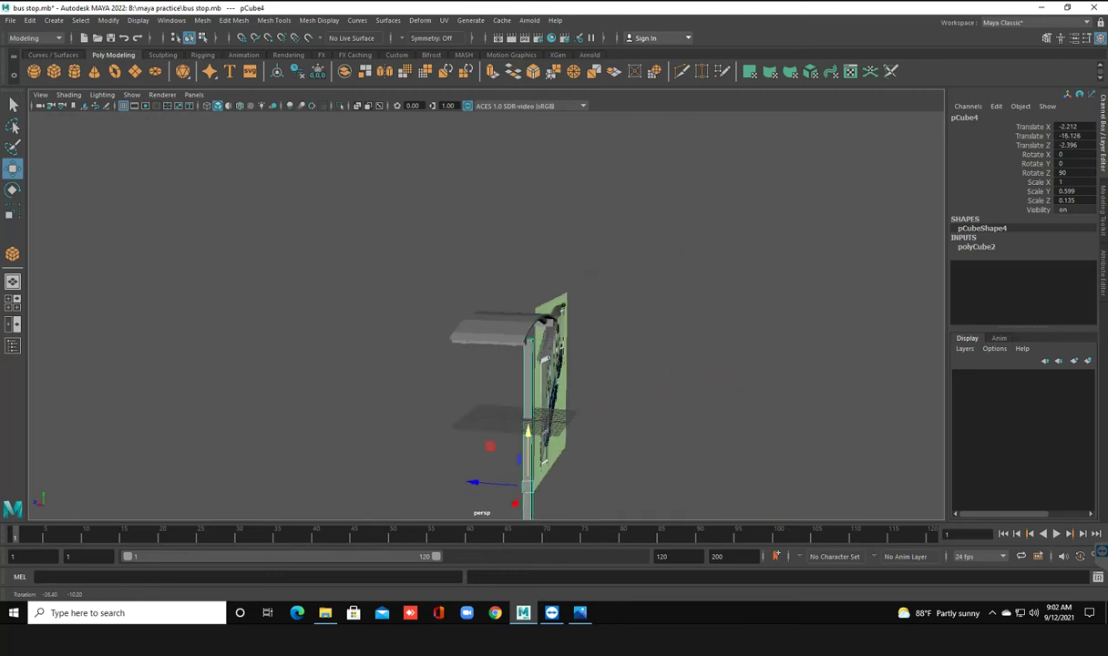
left_click_drag(478, 483, 458, 481)
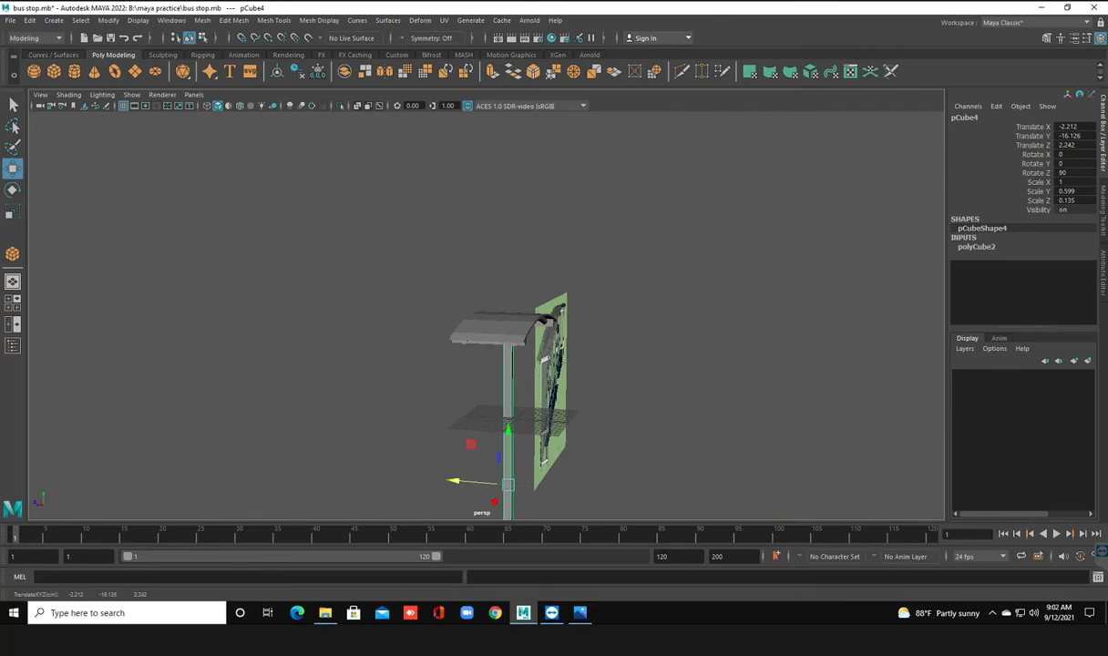
mouse_move(473, 410)
left_mouse_down("alt")
mouse_move(473, 346)
mouse_move(496, 364)
mouse_move(592, 369)
left_mouse_up("alt")
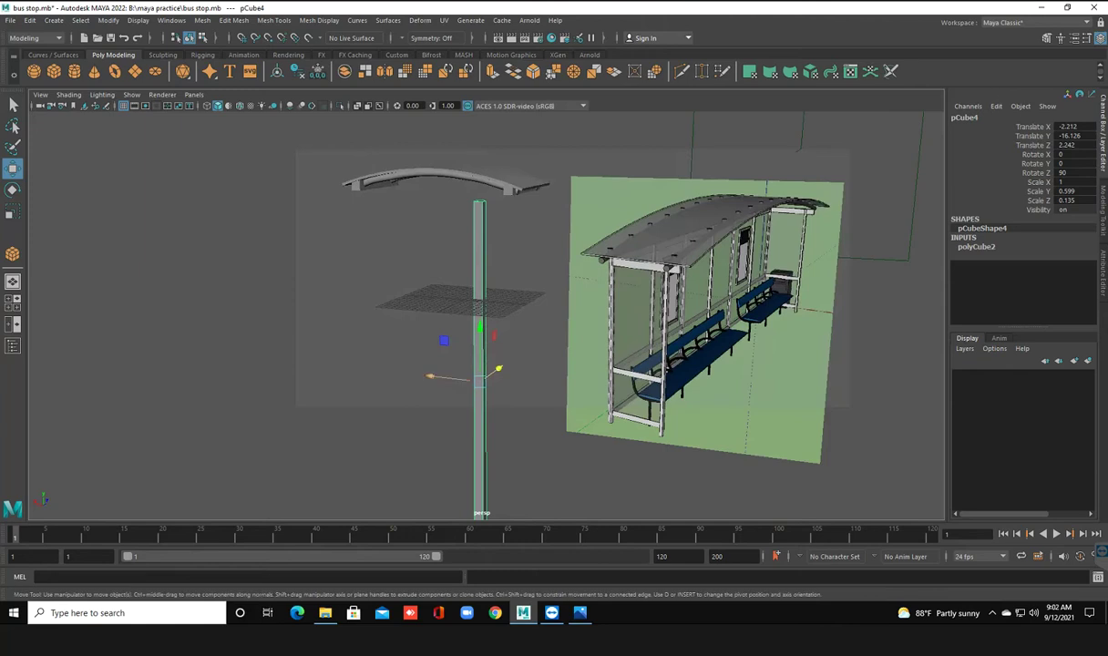
left_click_drag(428, 375, 463, 380)
left_click_drag(512, 335, 513, 319)
left_click_drag(513, 374, 339, 339)
left_click_drag(510, 390, 482, 386)
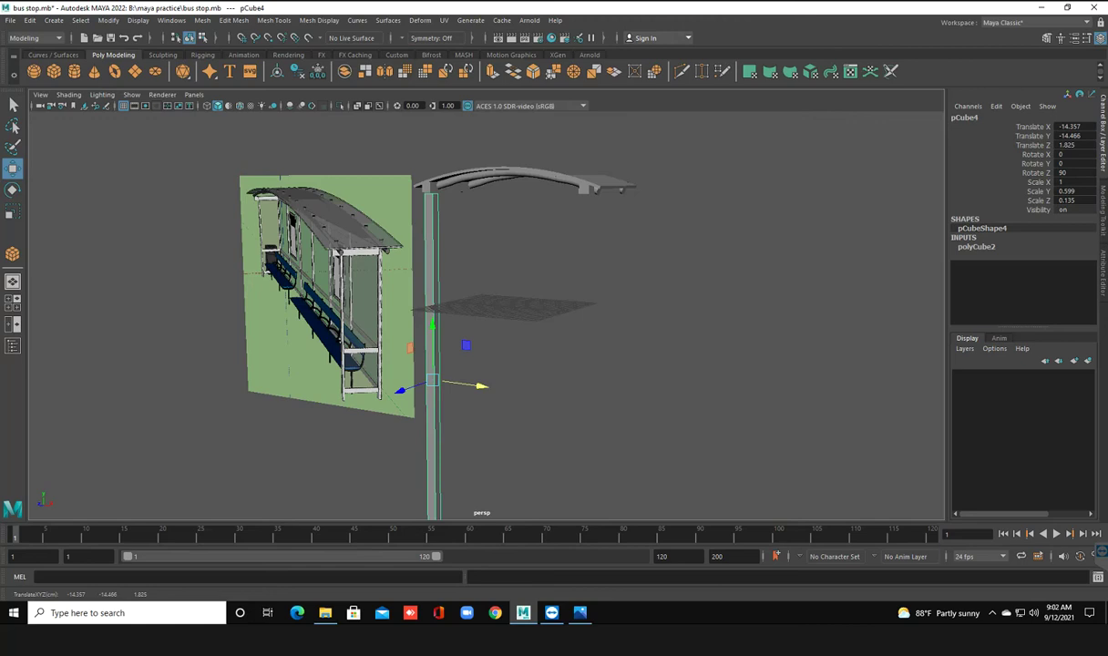
key("4")
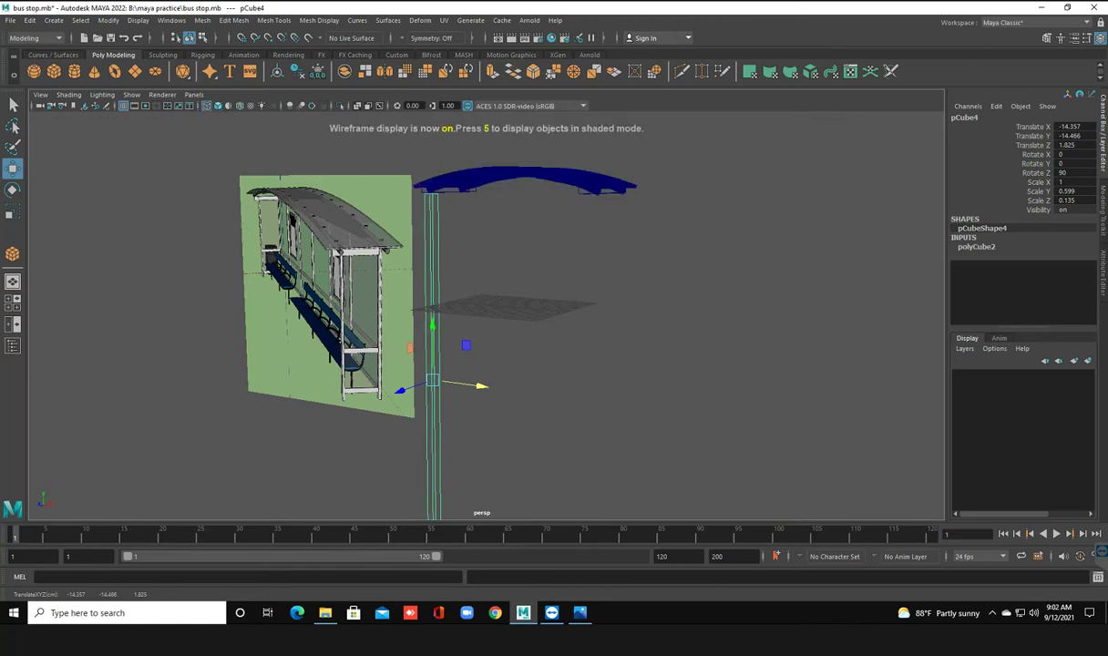
key("6")
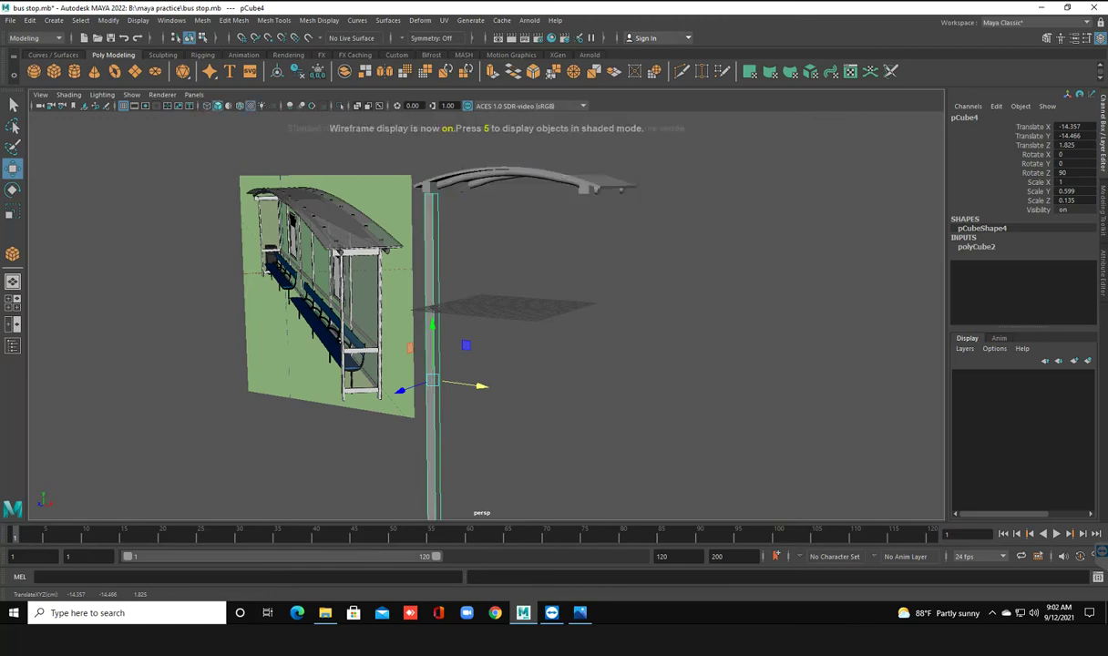
Shift the post along X beneath the roof end, viewing it from several angles
left_click_drag(455, 364, 638, 365, "alt")
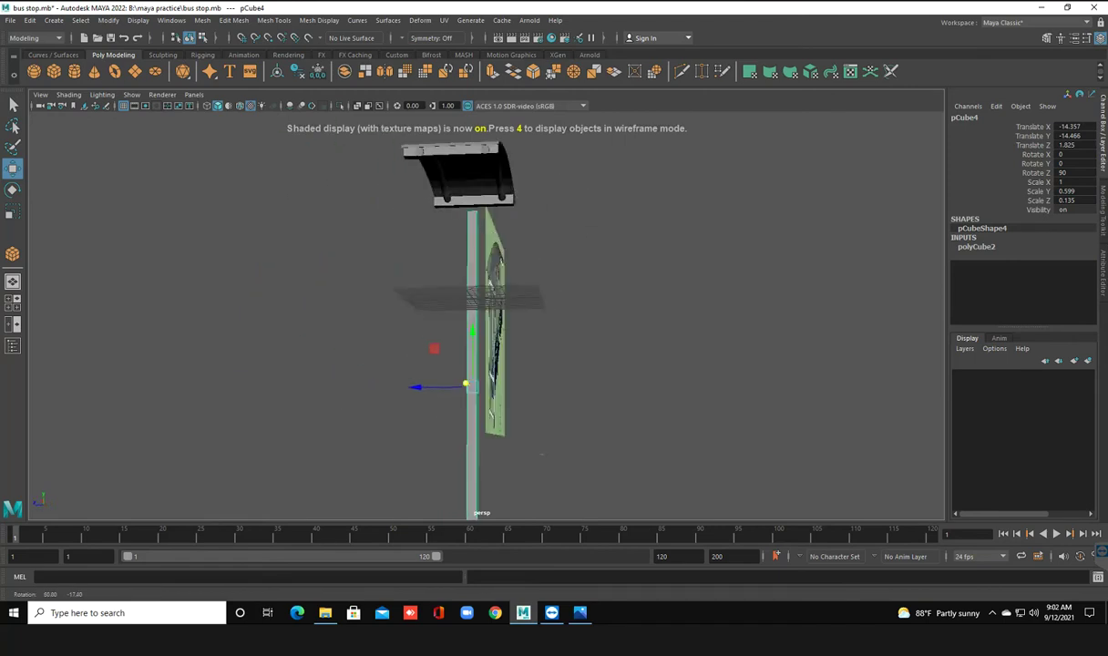
left_click_drag(546, 364, 638, 364, "alt")
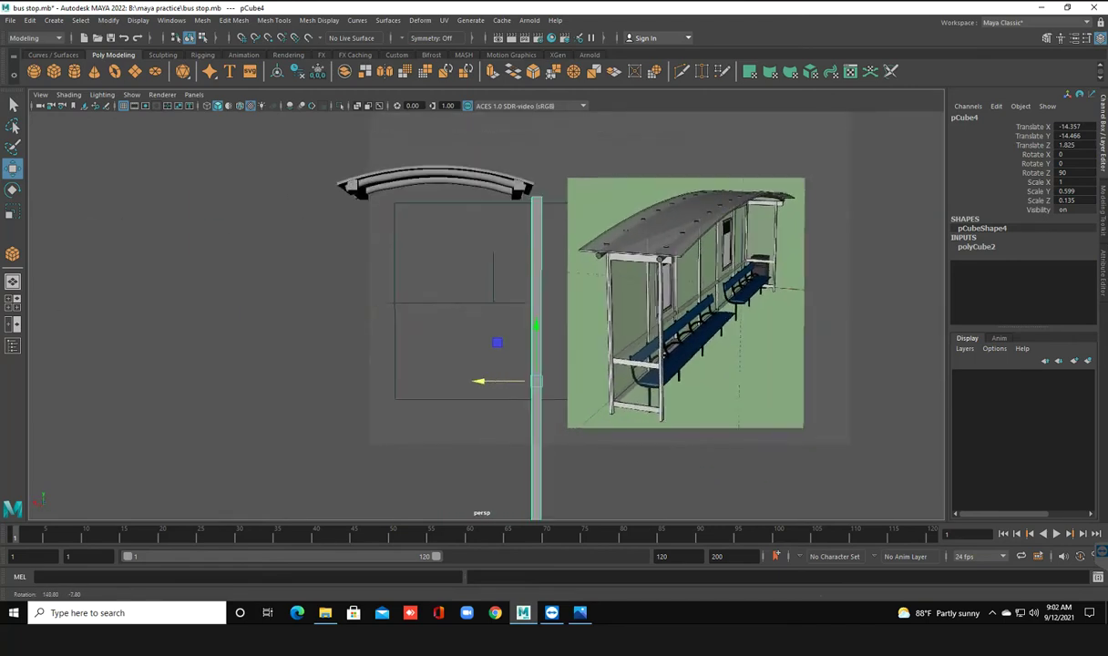
middle_click_drag(547, 364, 501, 301, "alt")
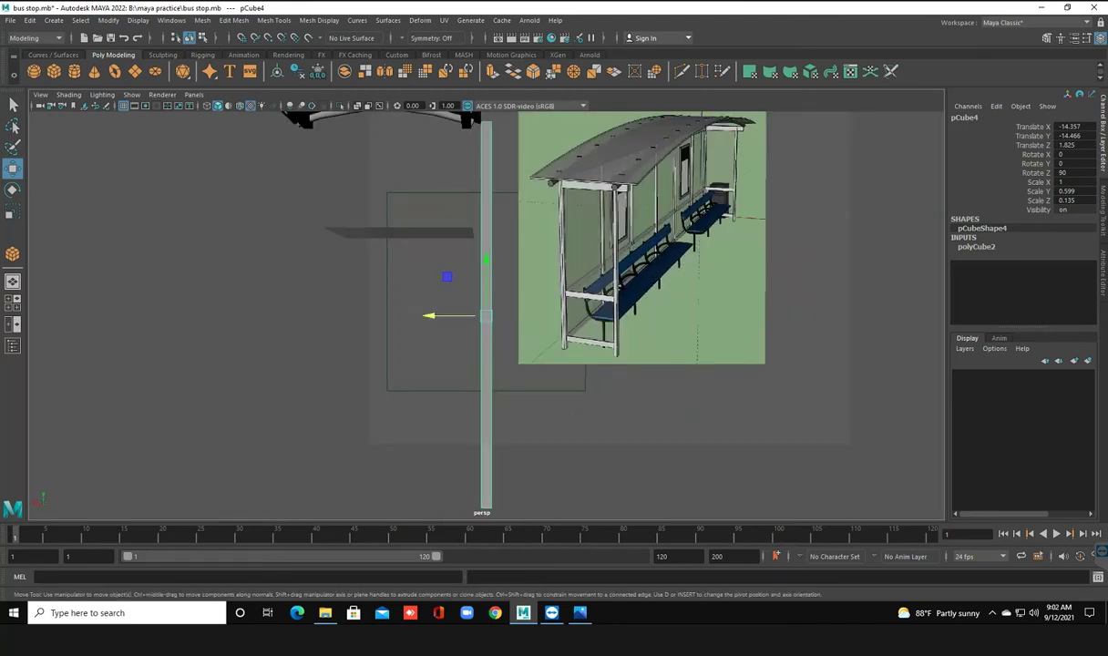
mouse_move(547, 319)
left_mouse_down("alt")
mouse_move(547, 383)
mouse_move(574, 405)
left_mouse_up("alt")
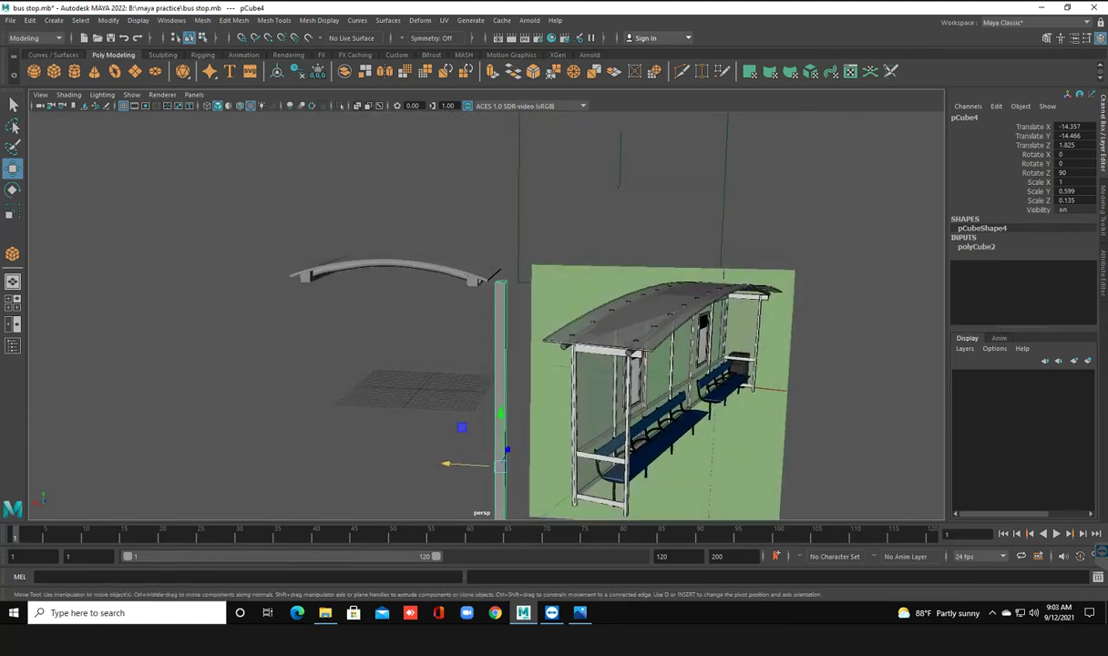
left_click_drag(460, 464, 434, 463)
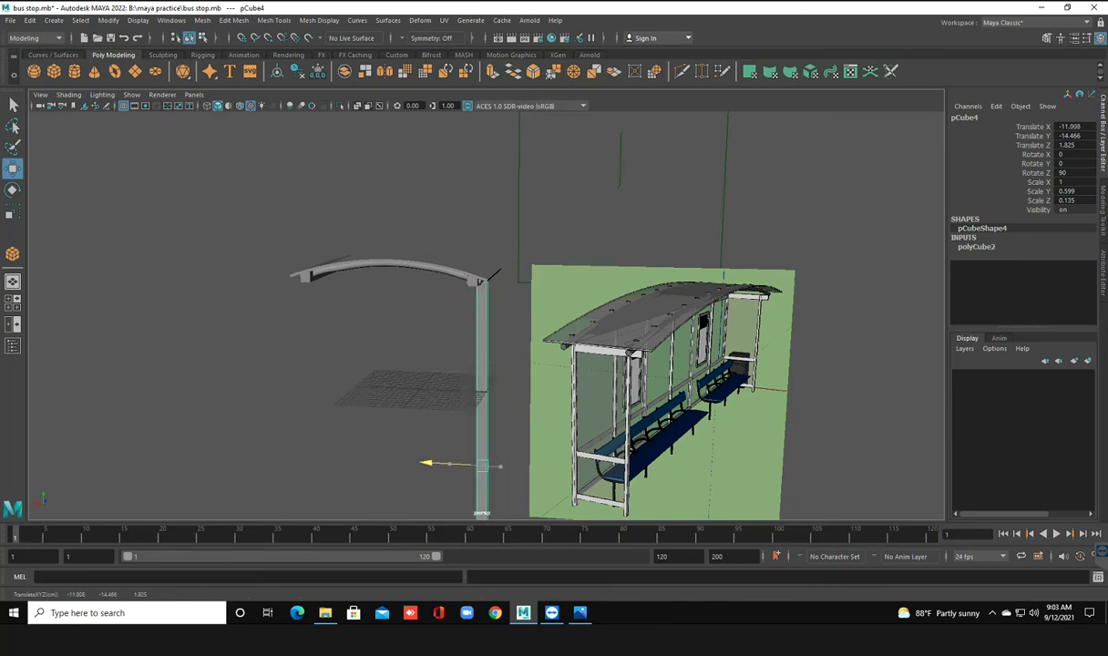
left_click(464, 444)
left_click_drag(493, 271, 525, 256, "alt")
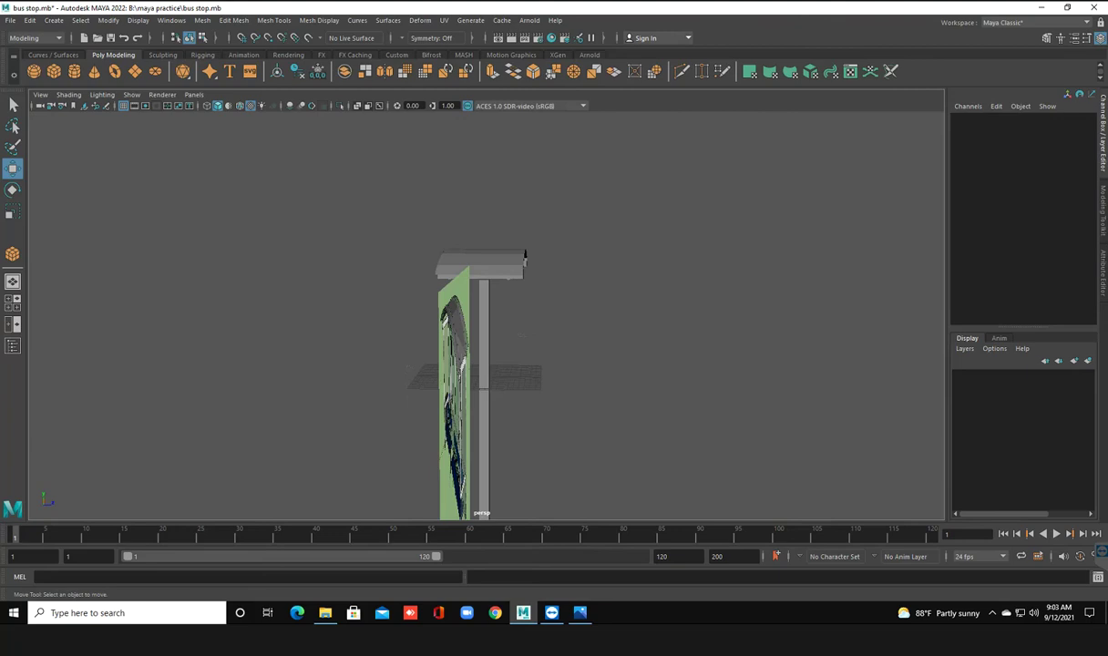
Move the reference image plane aside and line the post up with the roof end
left_click(453, 365)
left_click_drag(487, 412, 341, 430)
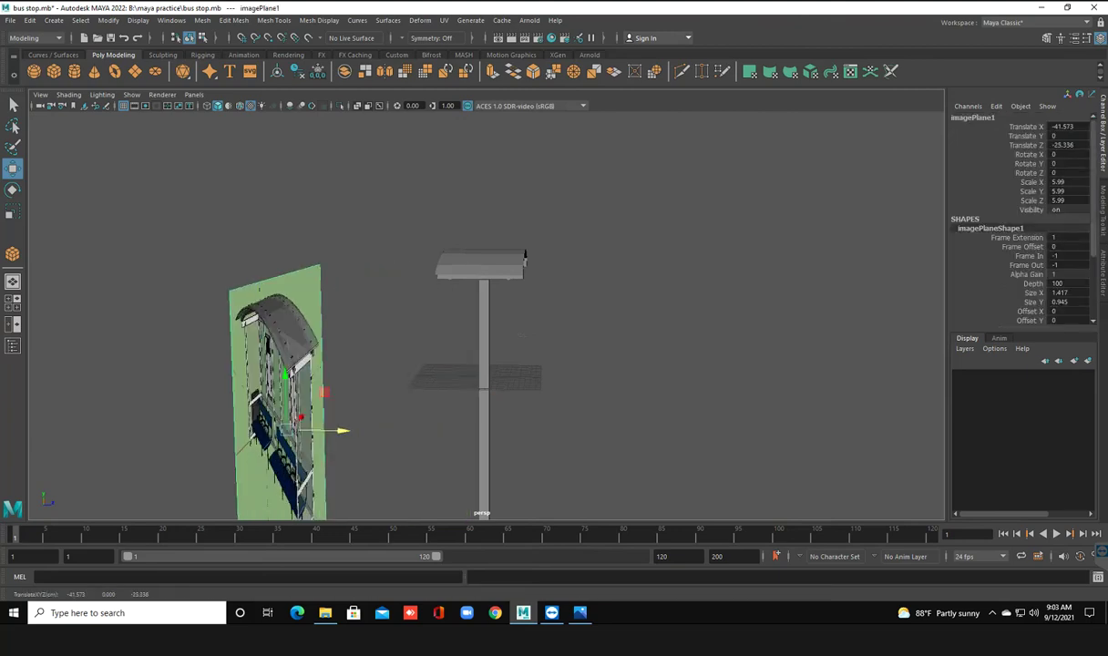
left_click(483, 428)
left_click_drag(539, 464, 503, 465)
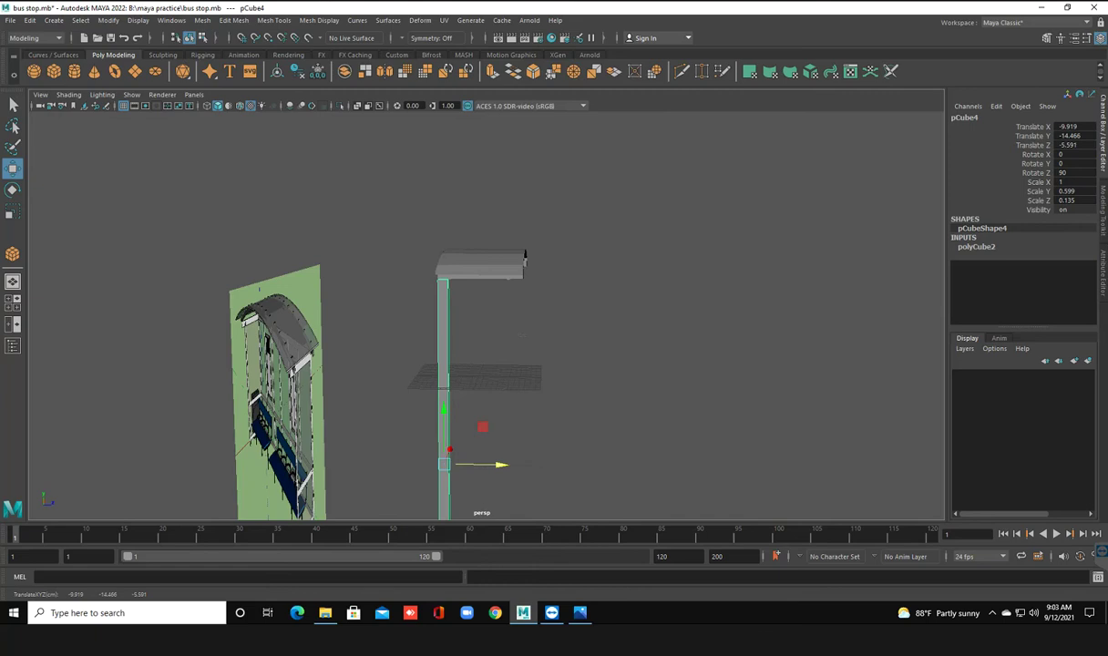
left_click(692, 383)
mouse_move(638, 364)
left_mouse_down("alt")
mouse_move(706, 269)
mouse_move(743, 188)
mouse_move(847, 309)
left_mouse_up("alt")
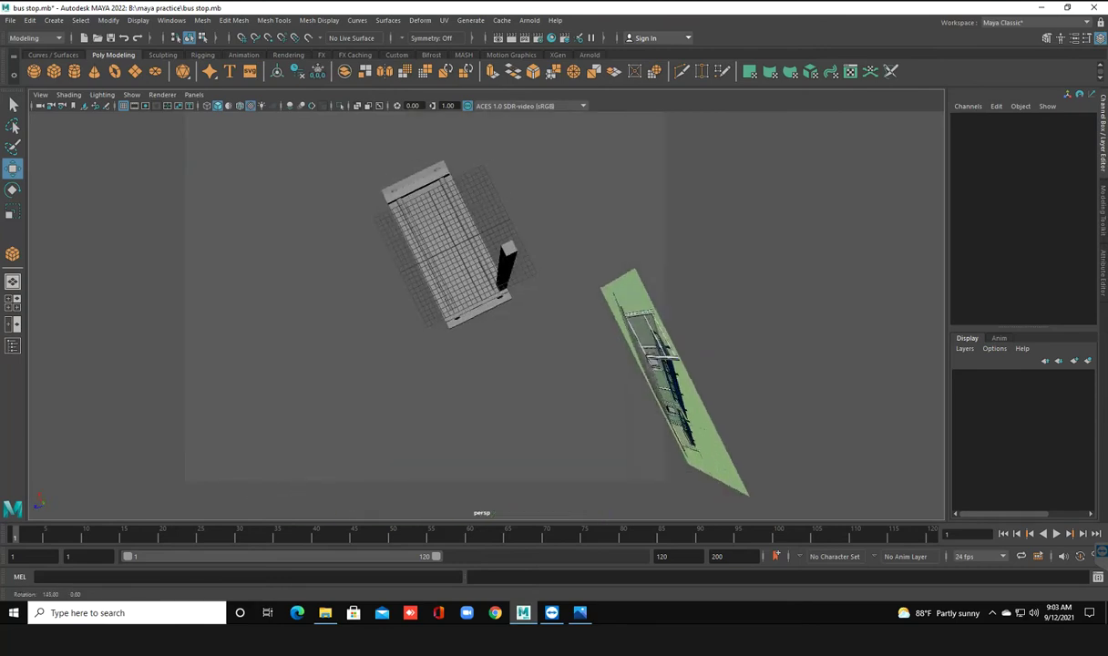
left_click(506, 260)
Stretch the post's top face up until it meets the curved roof
right_click(505, 248)
left_click(507, 248)
left_click_drag(510, 273, 583, 319, "alt")
left_click_drag(477, 446, 477, 250)
mouse_move(583, 319)
left_mouse_down("alt")
mouse_move(619, 364)
mouse_move(637, 346)
left_mouse_up("alt")
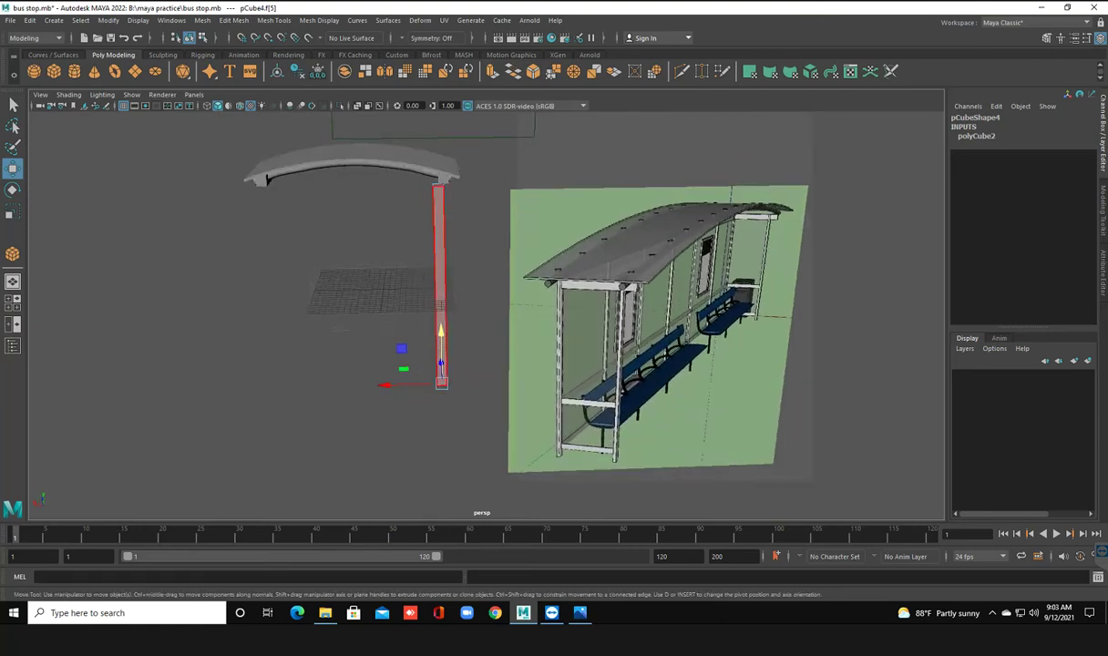
left_click_drag(440, 345, 440, 352)
Nudge the whole post slightly along X and upward beneath the roof end
right_click_drag(437, 291, 470, 275)
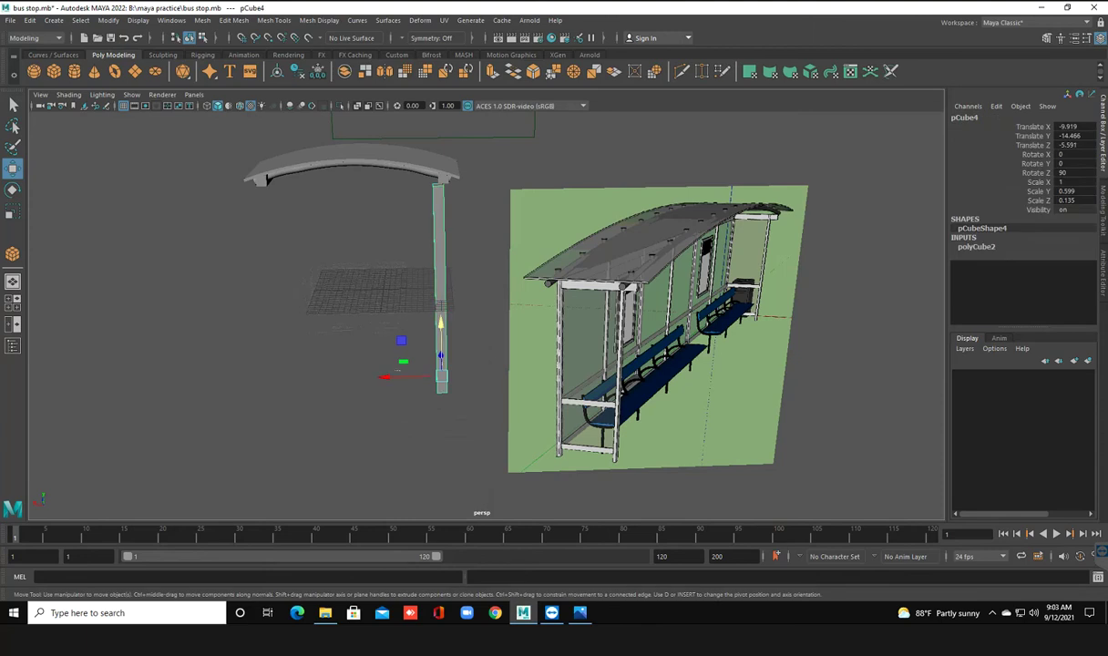
left_click(398, 368)
left_click(440, 360)
left_click_drag(401, 376, 407, 376)
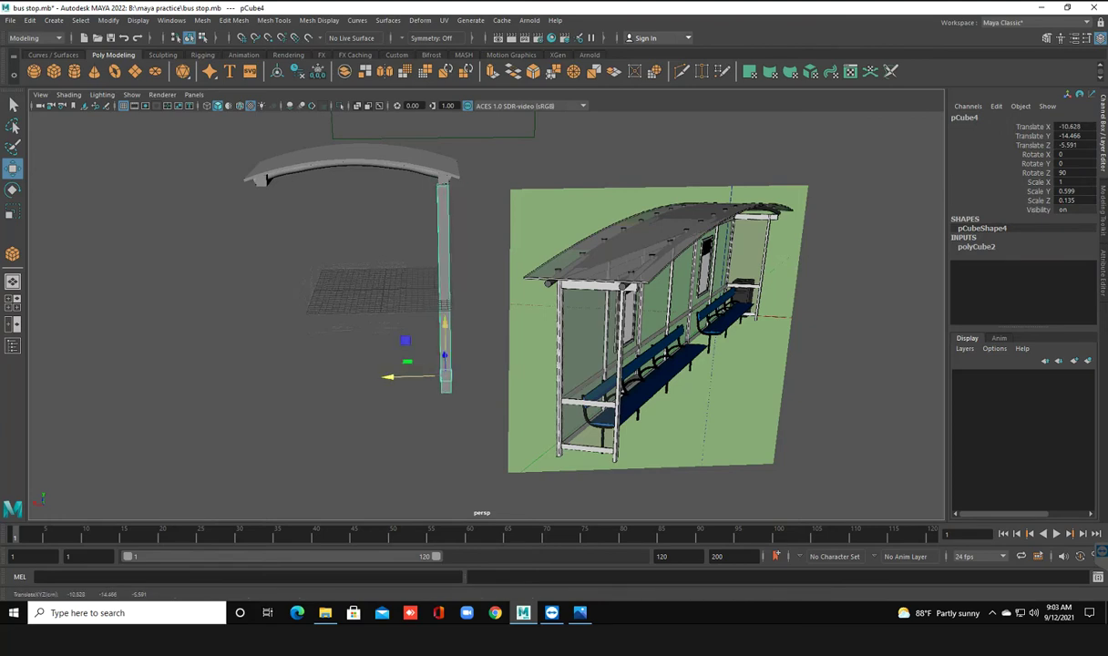
left_click_drag(445, 324, 445, 320)
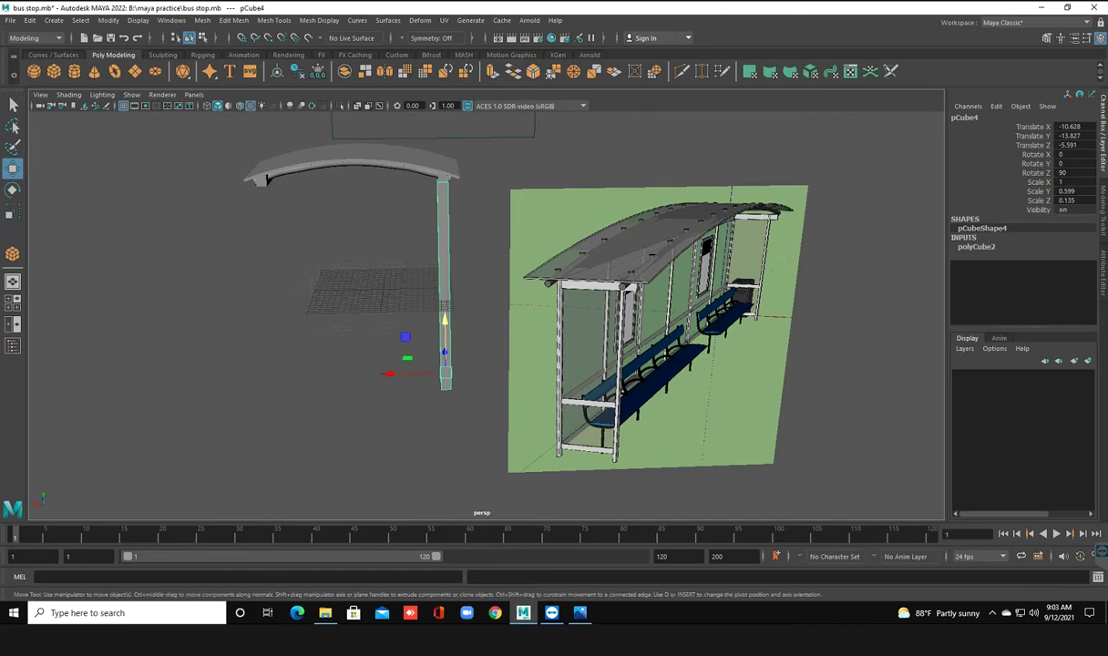
left_click(346, 428)
left_click_drag(546, 318, 711, 319, "alt")
Duplicate the post as pCube5 and slide it along Z to 7.923 opposite pCube4
left_click(468, 273)
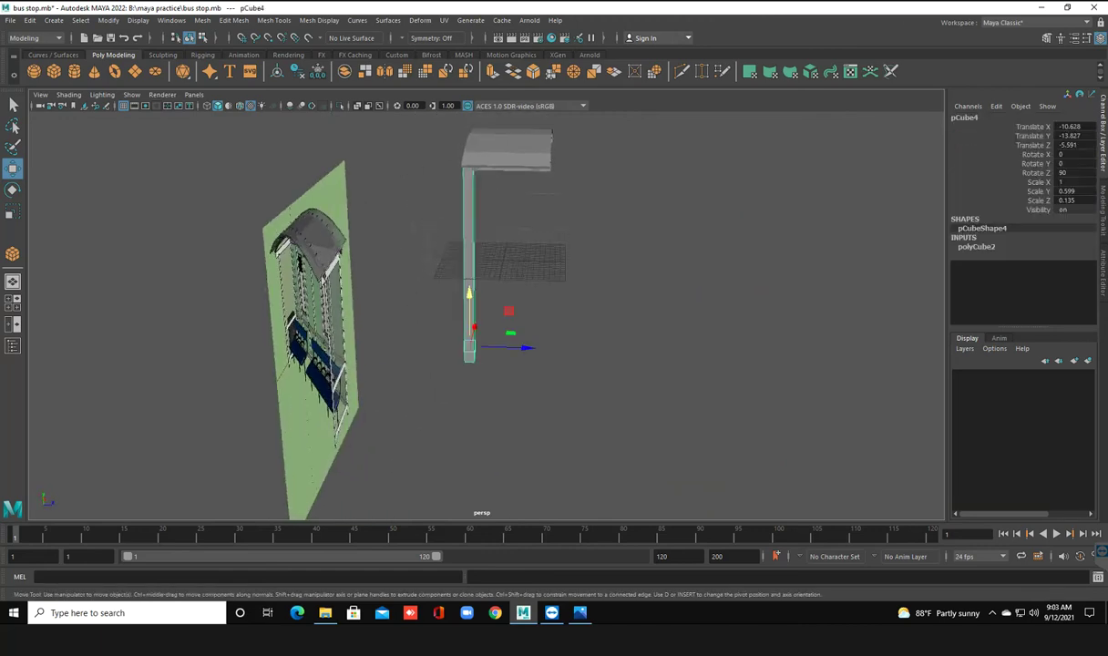
scroll(474, 310, "up", 3)
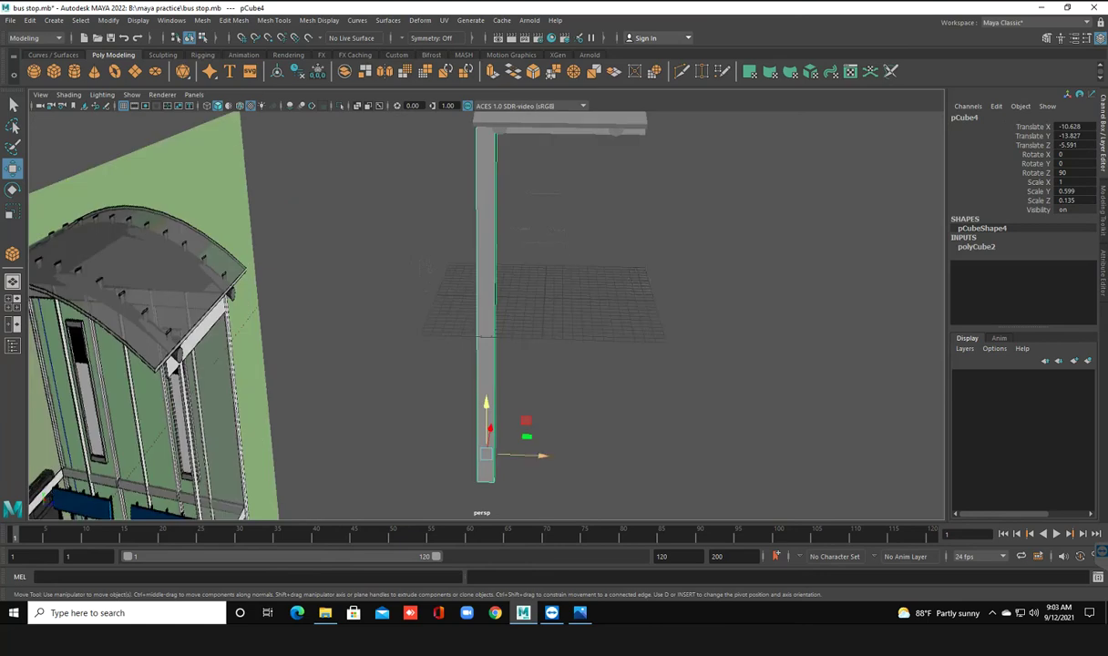
key("ctrl+d")
left_click_drag(543, 456, 670, 456)
Fine-tune the second post's Z position under the roof
left_click_drag(543, 455, 673, 460)
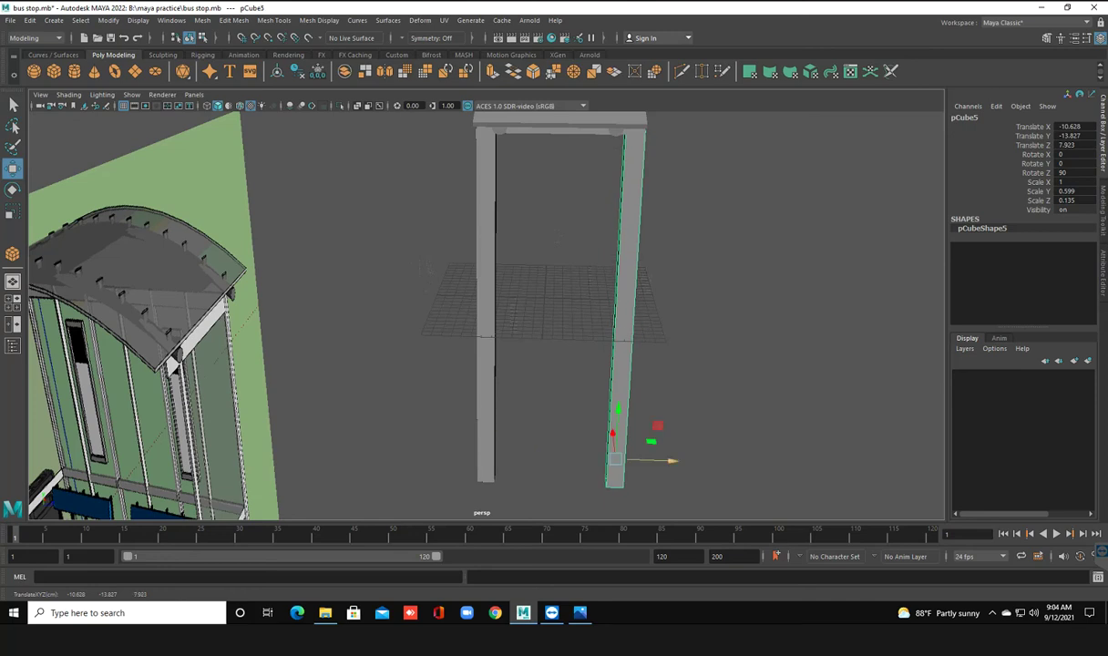
key("f")
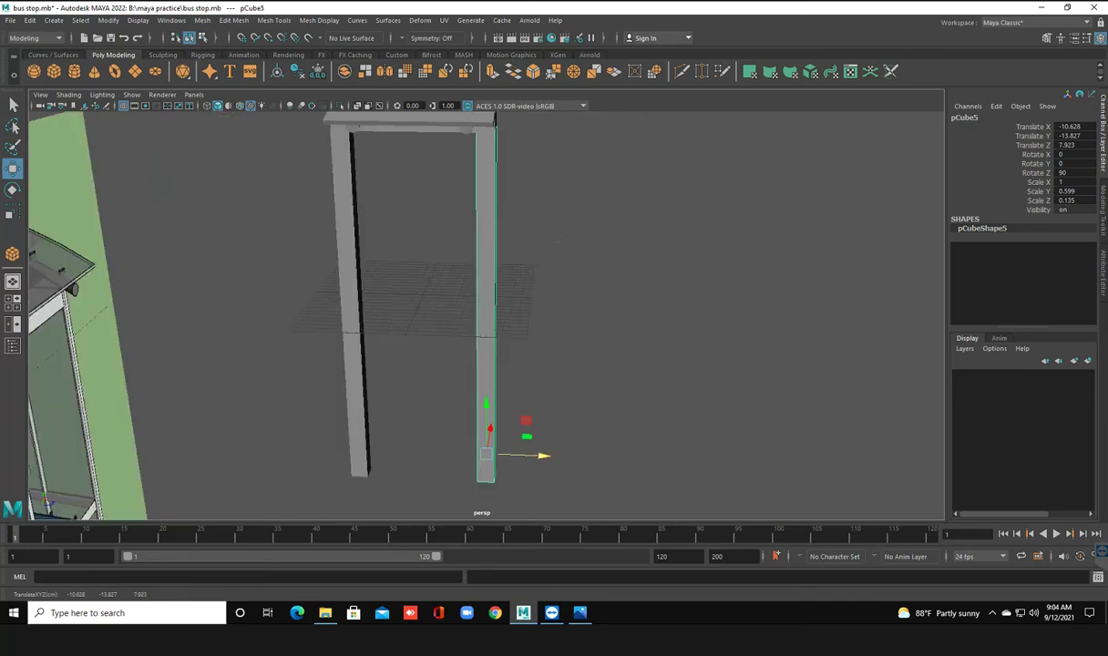
mouse_move(541, 455)
left_mouse_down()
mouse_move(80, 351)
mouse_move(273, 351)
left_mouse_up()
scroll(81, 351, "down", 3)
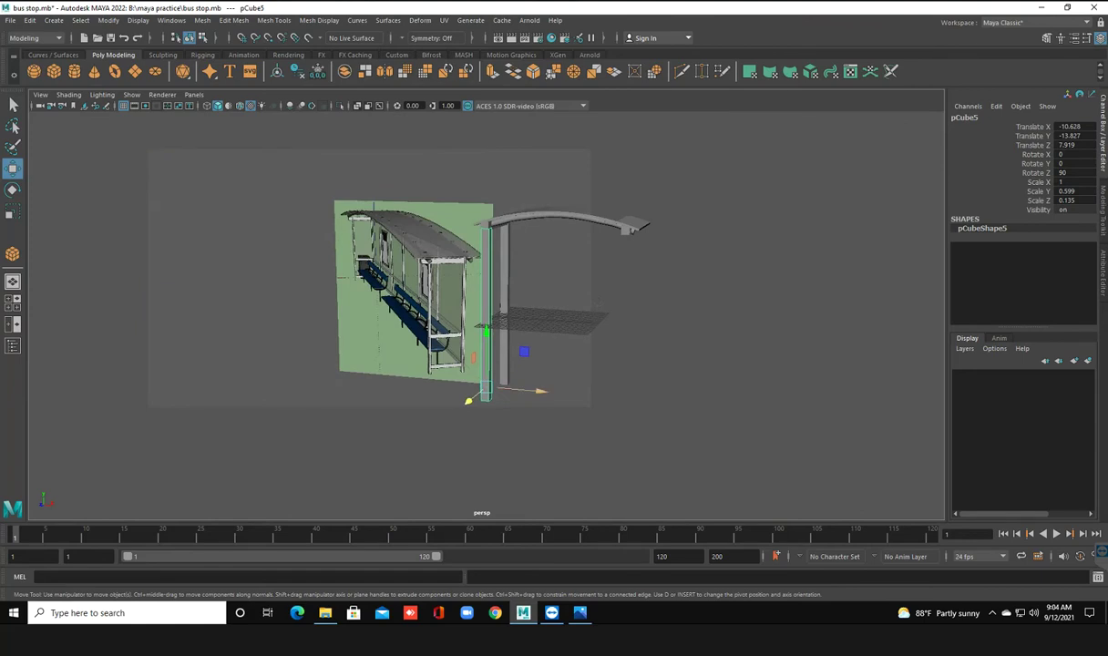
Duplicate the post twice more, placing the third and fourth posts at the roof's far end
key("ctrl+d")
left_click_drag(541, 391, 675, 391)
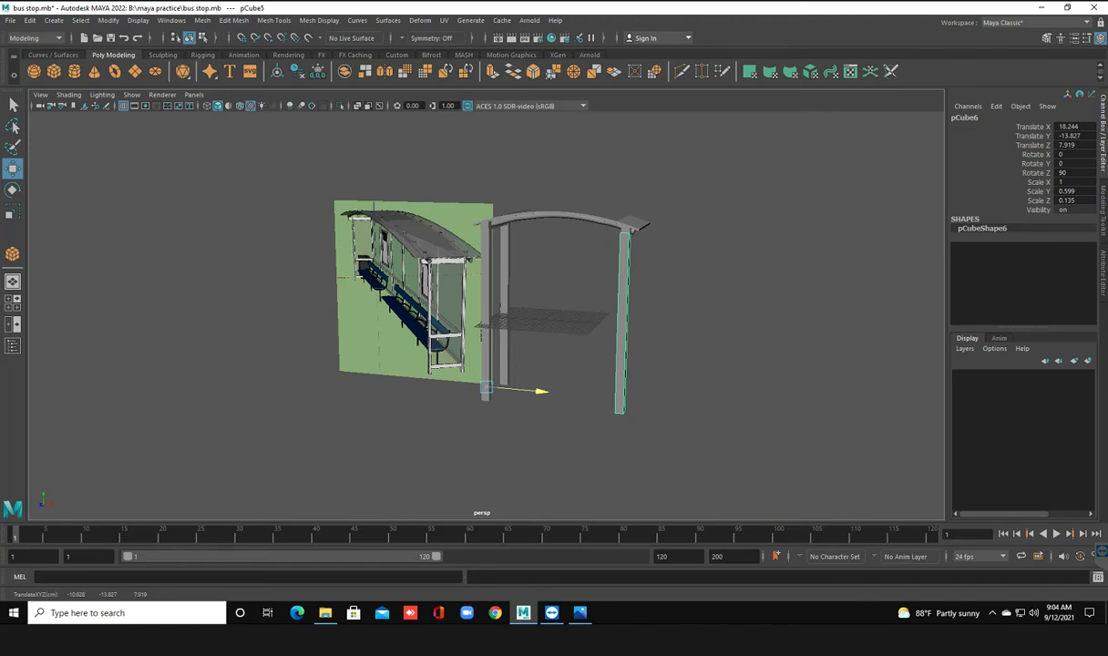
mouse_move(546, 392)
left_mouse_down("alt")
mouse_move(419, 364)
mouse_move(492, 374)
left_mouse_up("alt")
key("ctrl+d")
left_click_drag(428, 435, 499, 438)
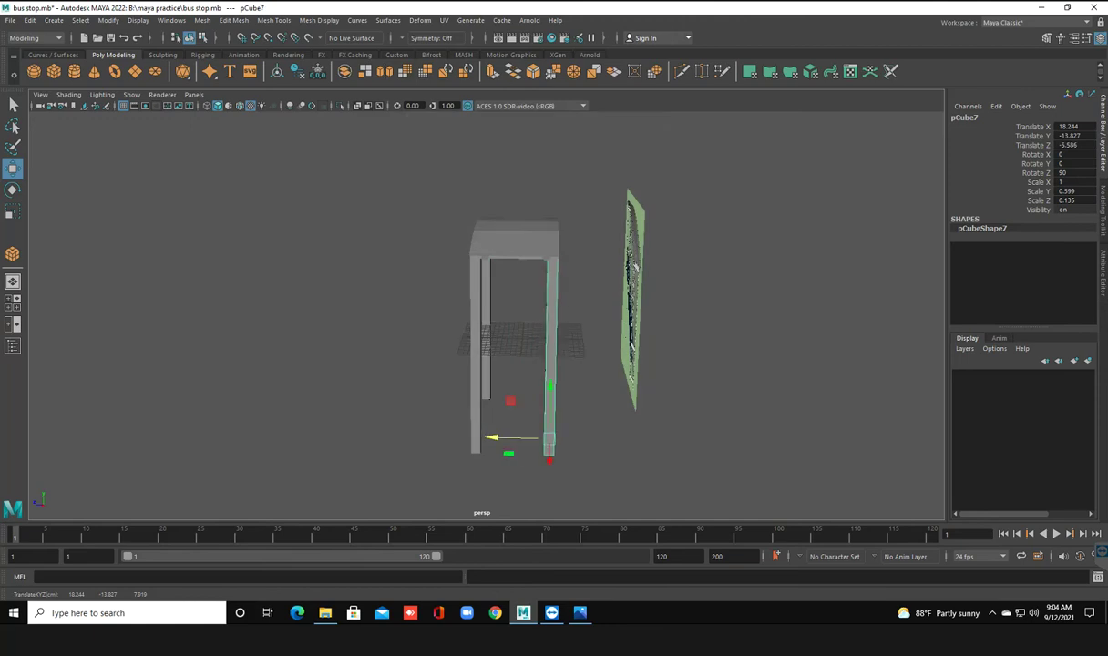
left_click(592, 437)
left_click_drag(592, 437, 383, 419, "alt")
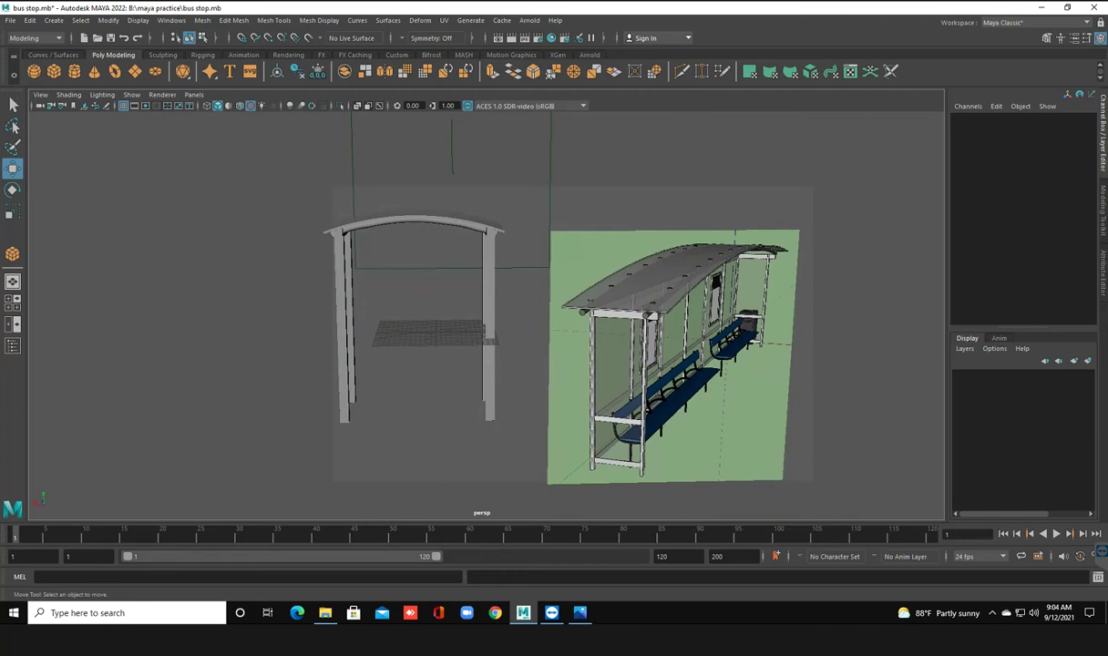
Nudge the fourth post (pCube7, Z -5.586) along X and inspect the four-post shelter
left_click(346, 319)
key("f")
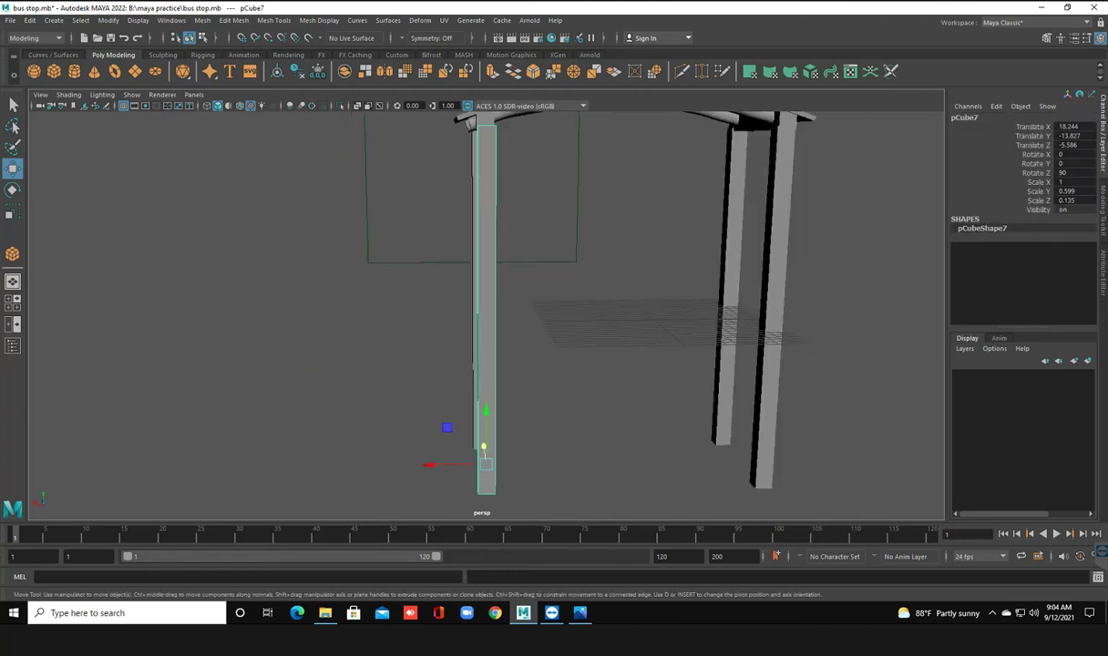
scroll(583, 309, "down", 5)
left_click_drag(583, 310, 547, 309, "alt")
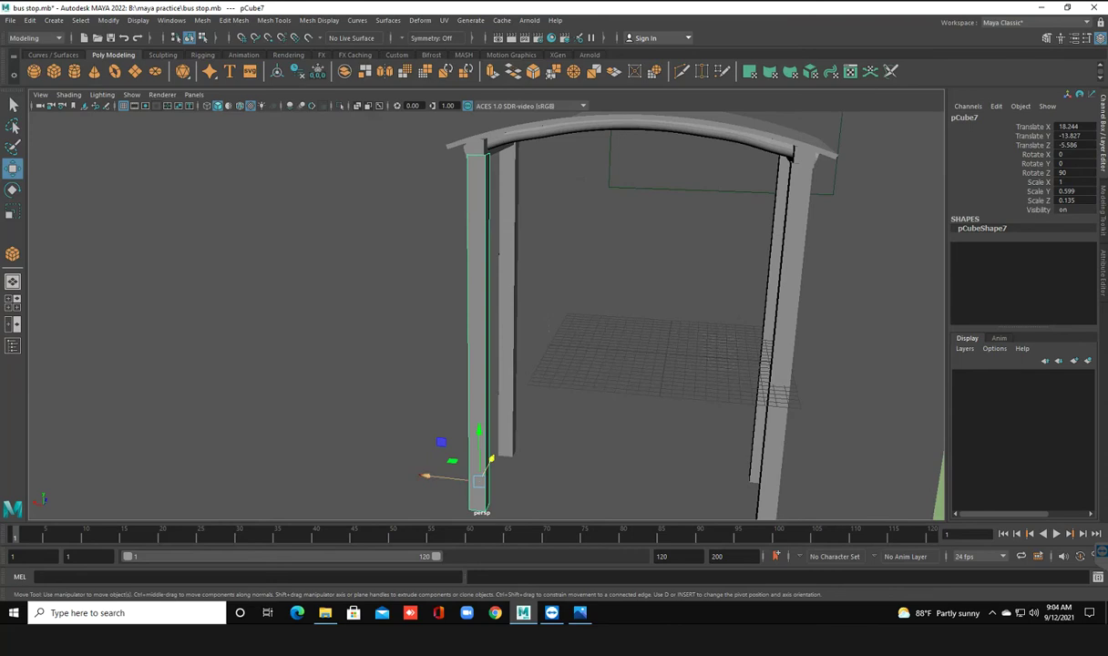
left_click_drag(424, 475, 426, 475)
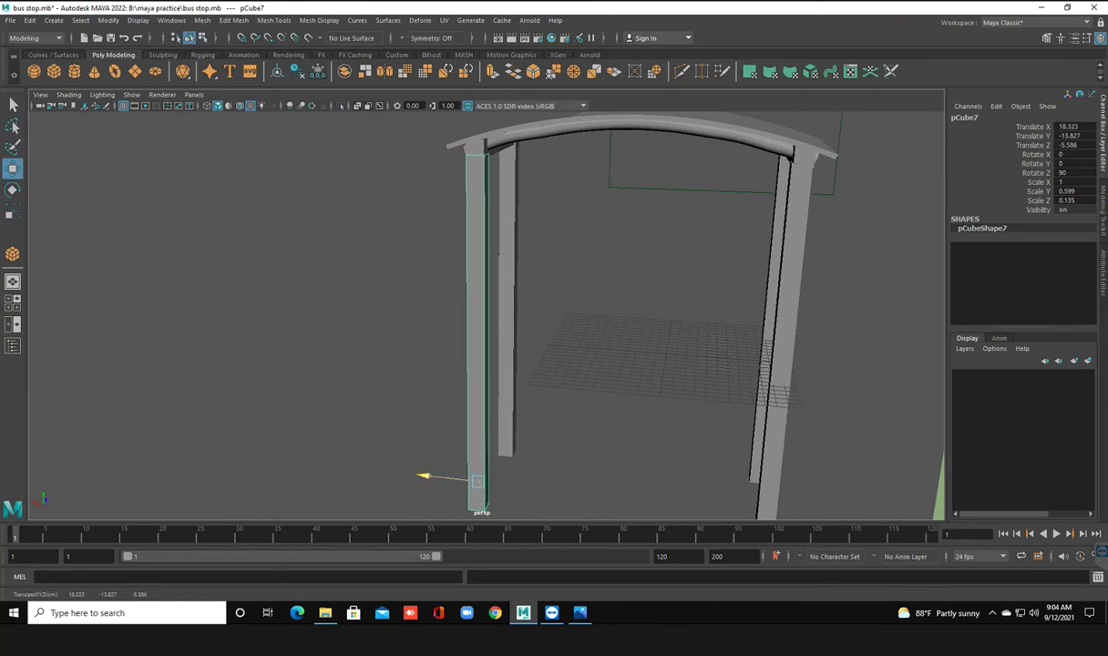
left_click(401, 428)
left_click_drag(401, 428, 474, 382, "alt")
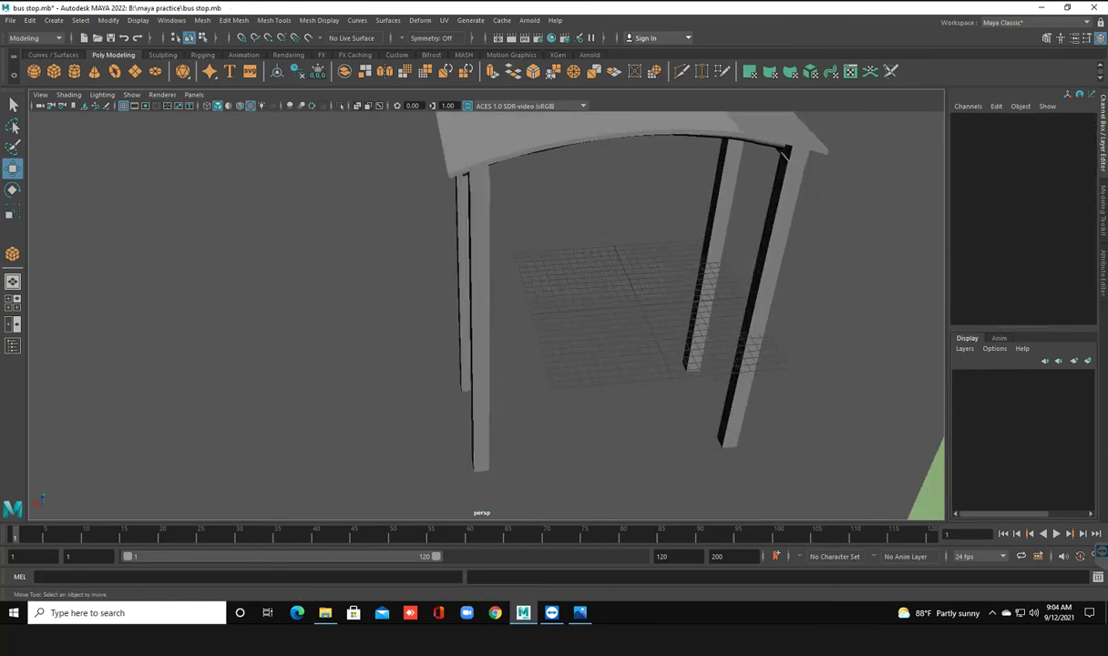
left_click(480, 364)
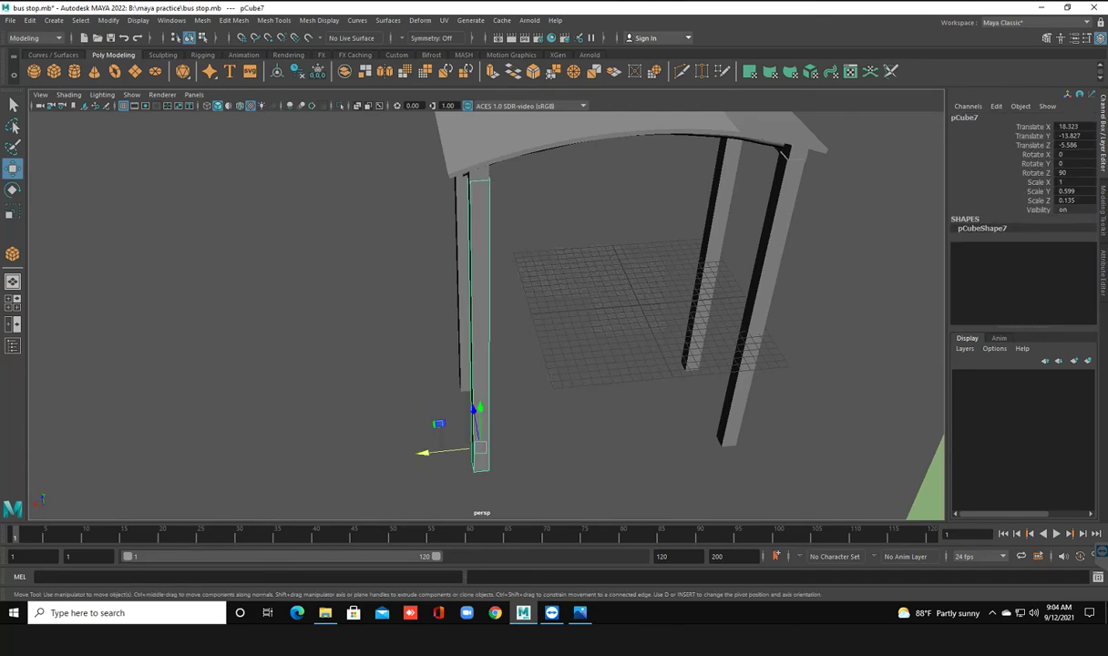
left_click_drag(451, 400, 510, 365, "alt")
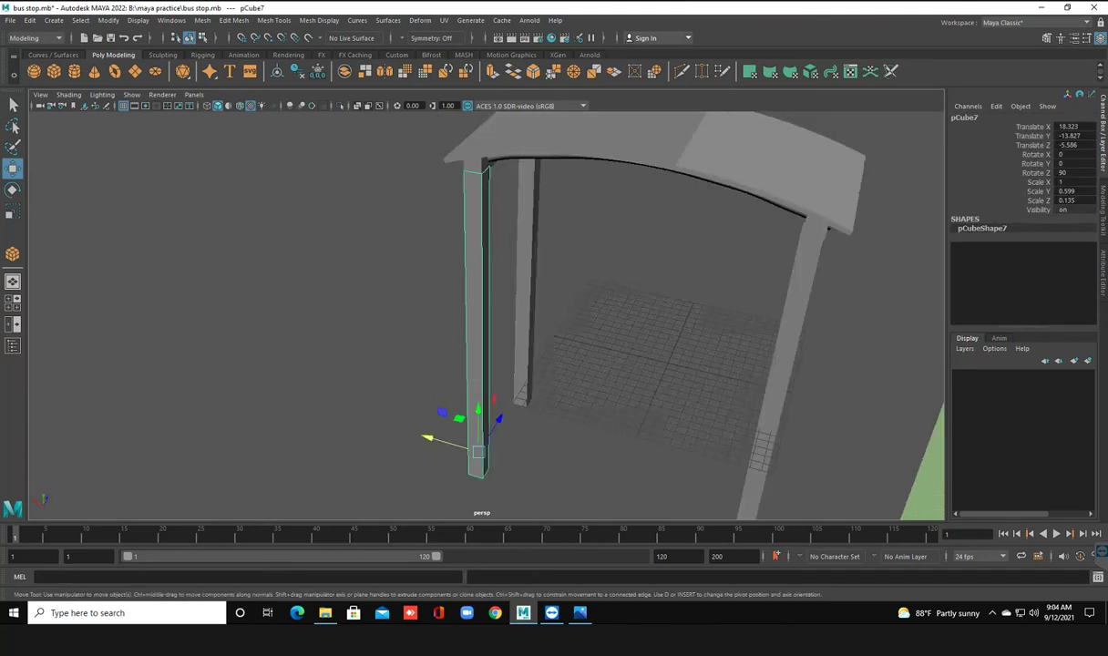
left_click(433, 395)
mouse_move(433, 395)
left_mouse_down("alt")
mouse_move(380, 154)
mouse_move(438, 173)
mouse_move(401, 183)
left_mouse_up("alt")
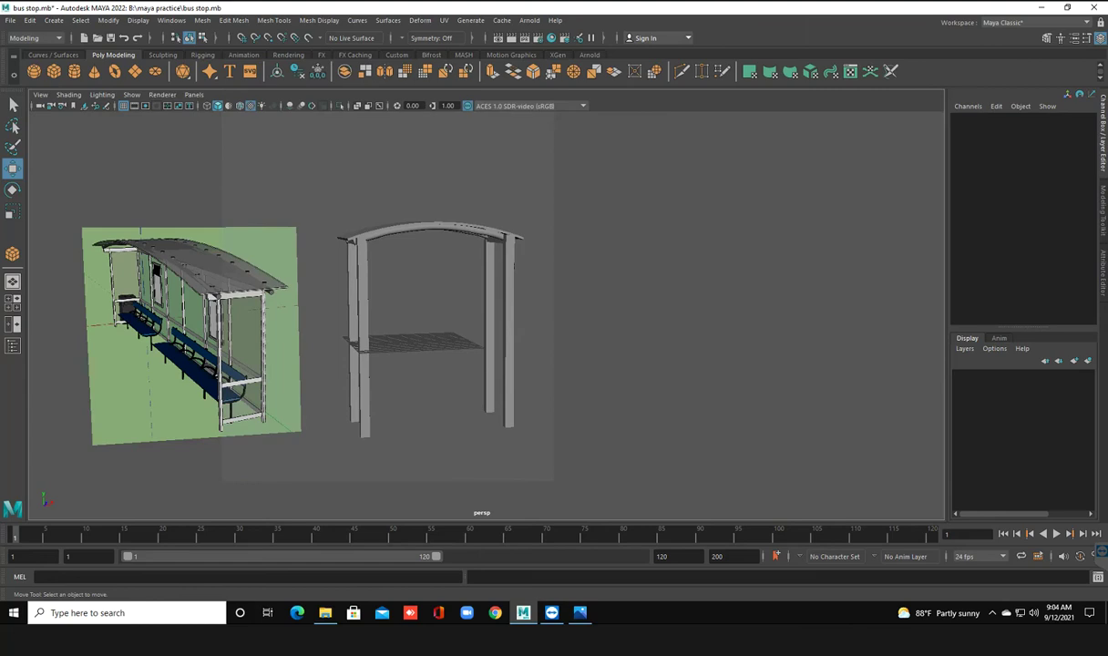
Duplicate the front-left post and scale the copy's X to 0.437
left_click_drag(401, 182, 510, 187, "alt")
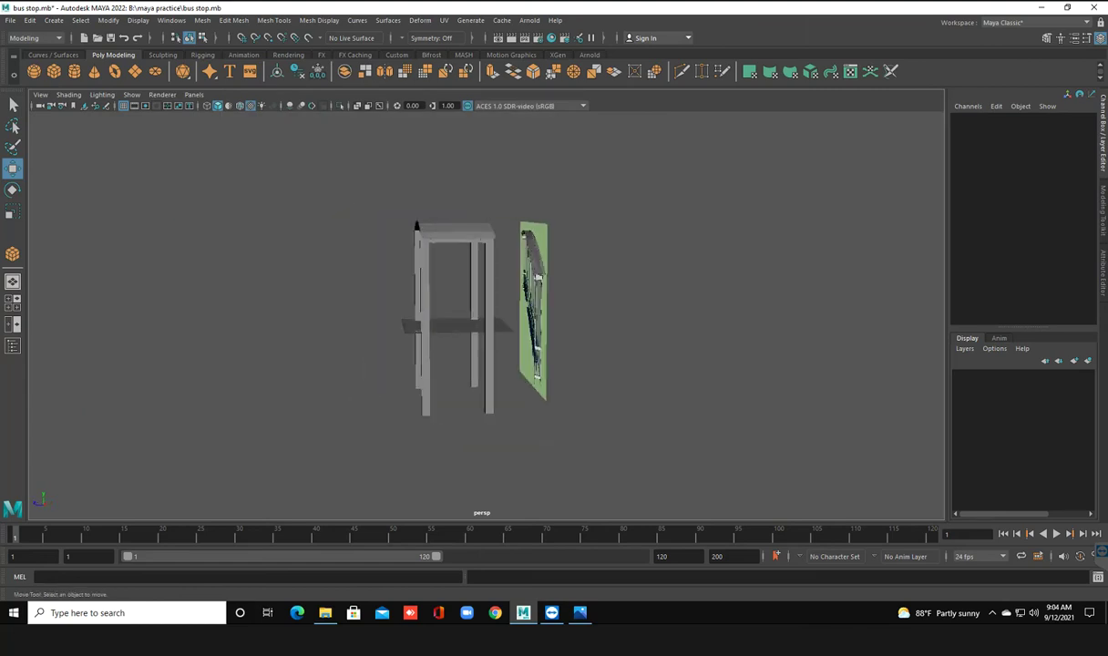
left_click(422, 301)
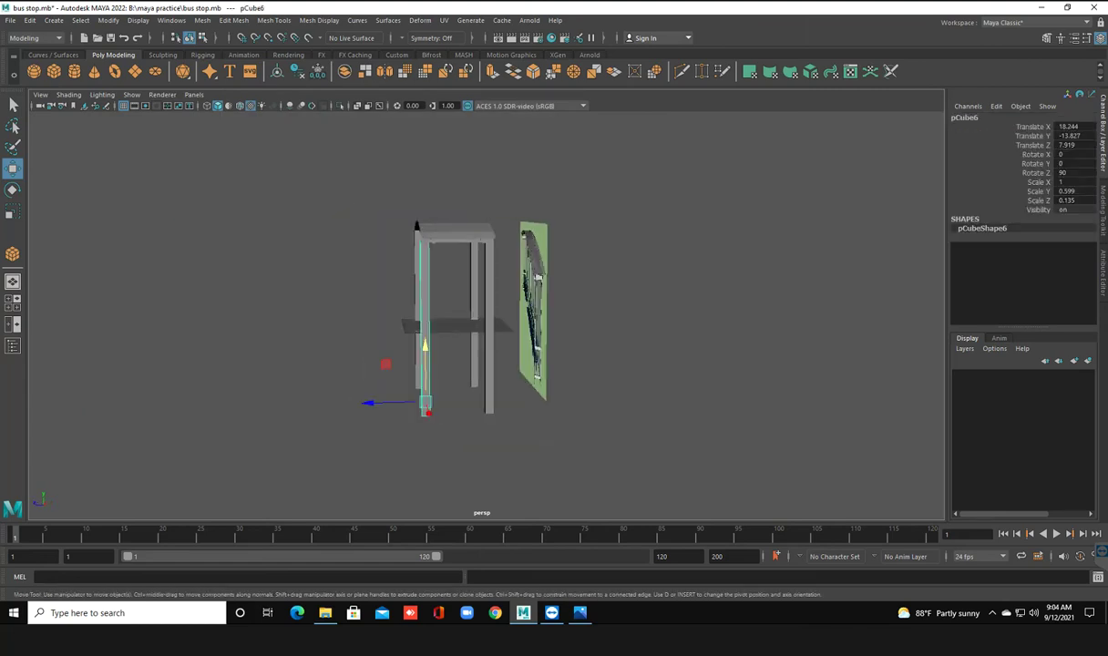
left_click_drag(387, 402, 363, 403, "shift")
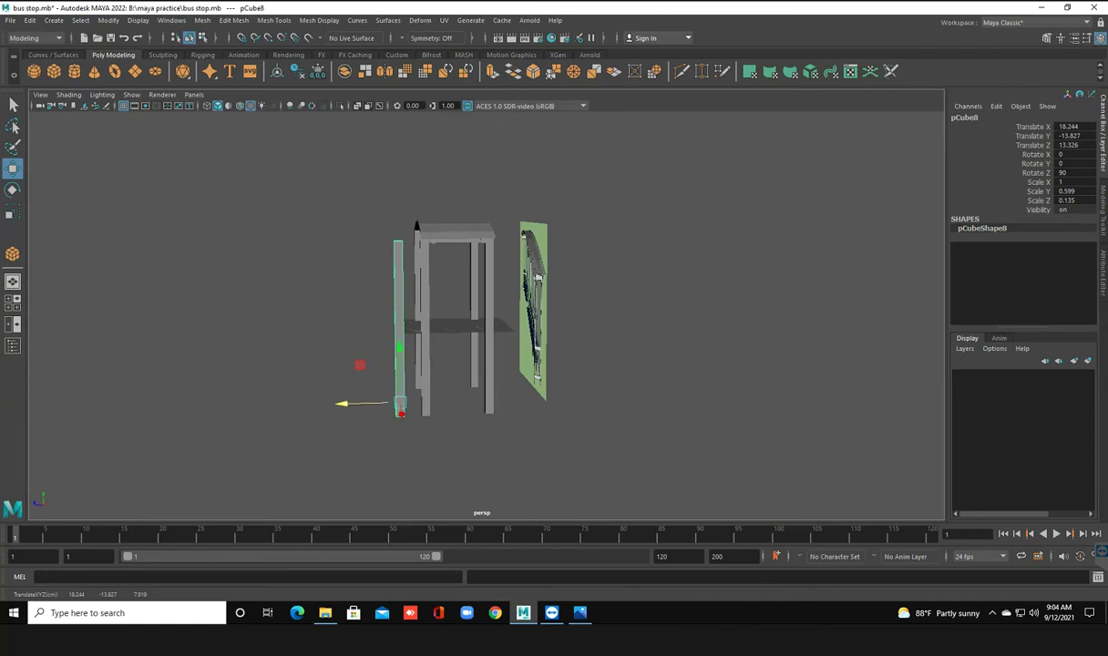
key("r")
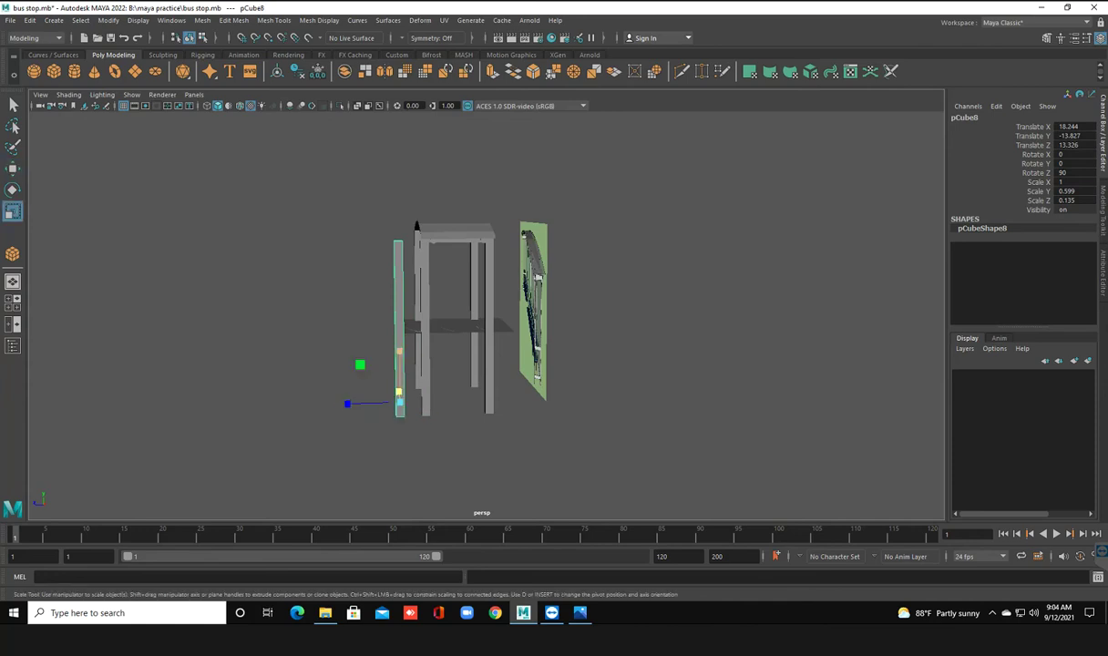
left_click_drag(401, 353, 399, 381)
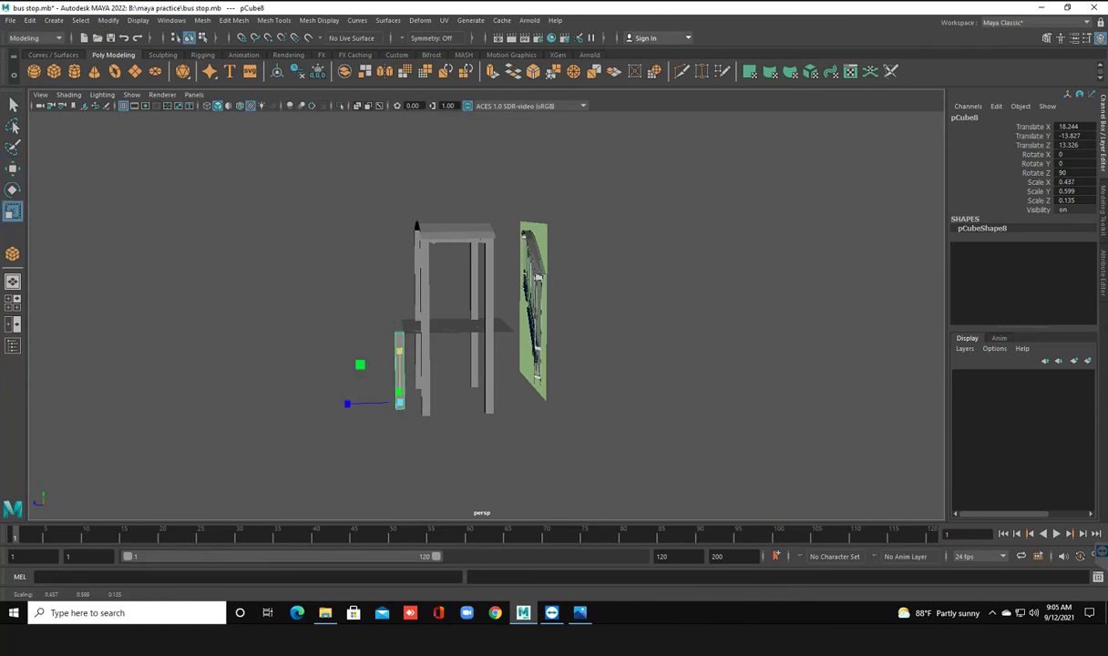
Rotate the copy to exactly 90 on Y so it lies horizontal
key("e")
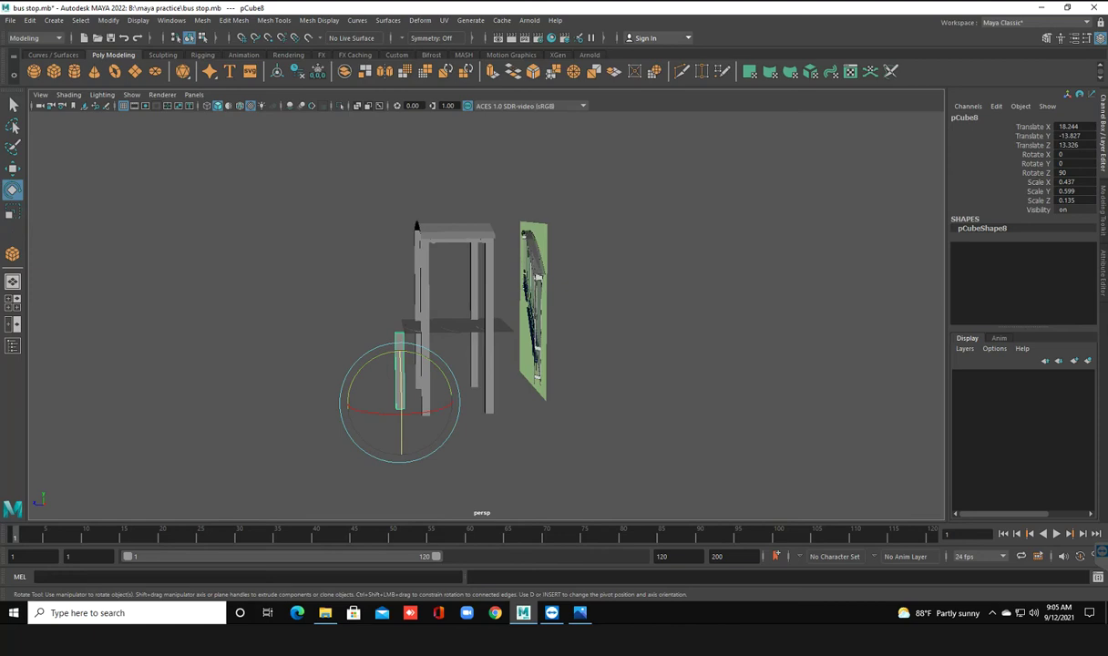
left_click_drag(474, 319, 419, 314, "alt")
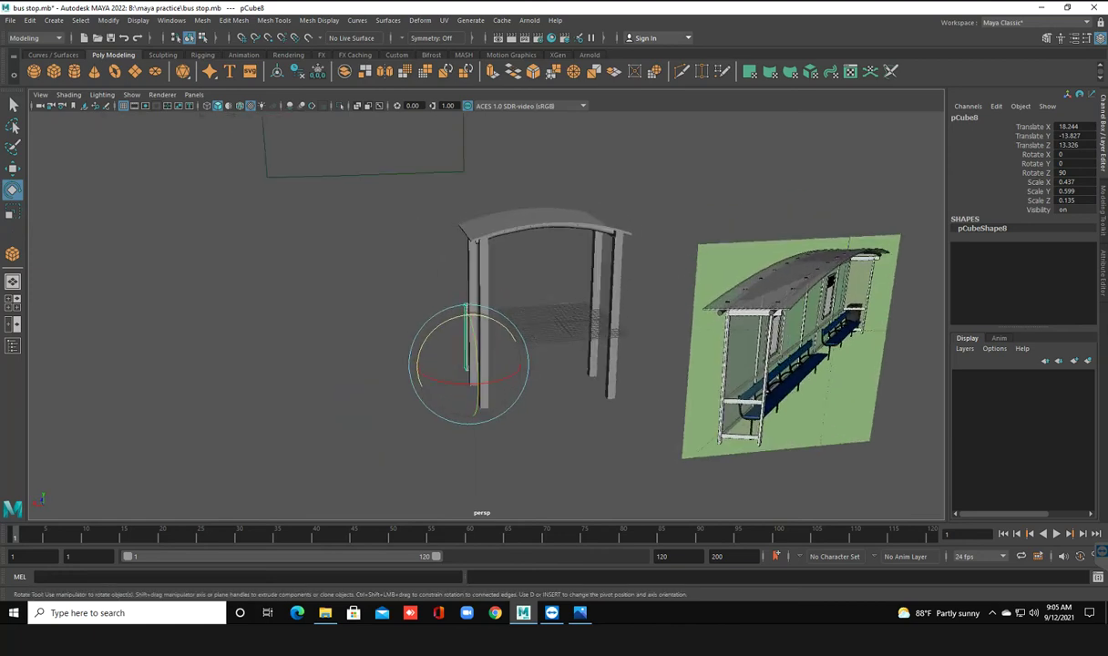
left_click_drag(467, 314, 469, 364)
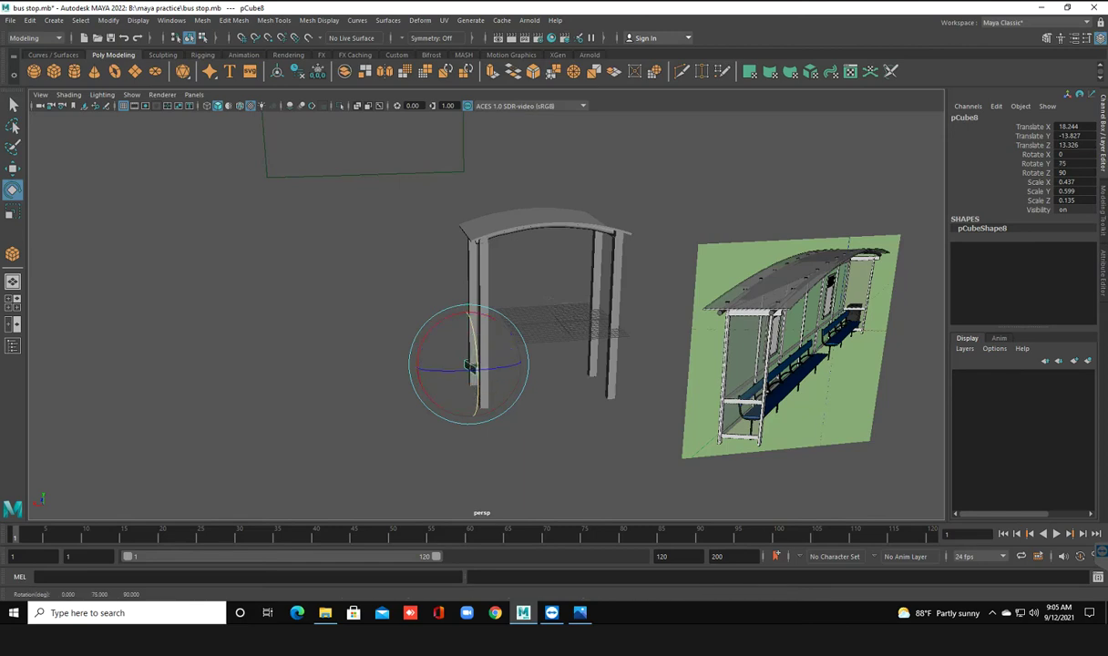
left_click_drag(466, 364, 455, 362, "alt")
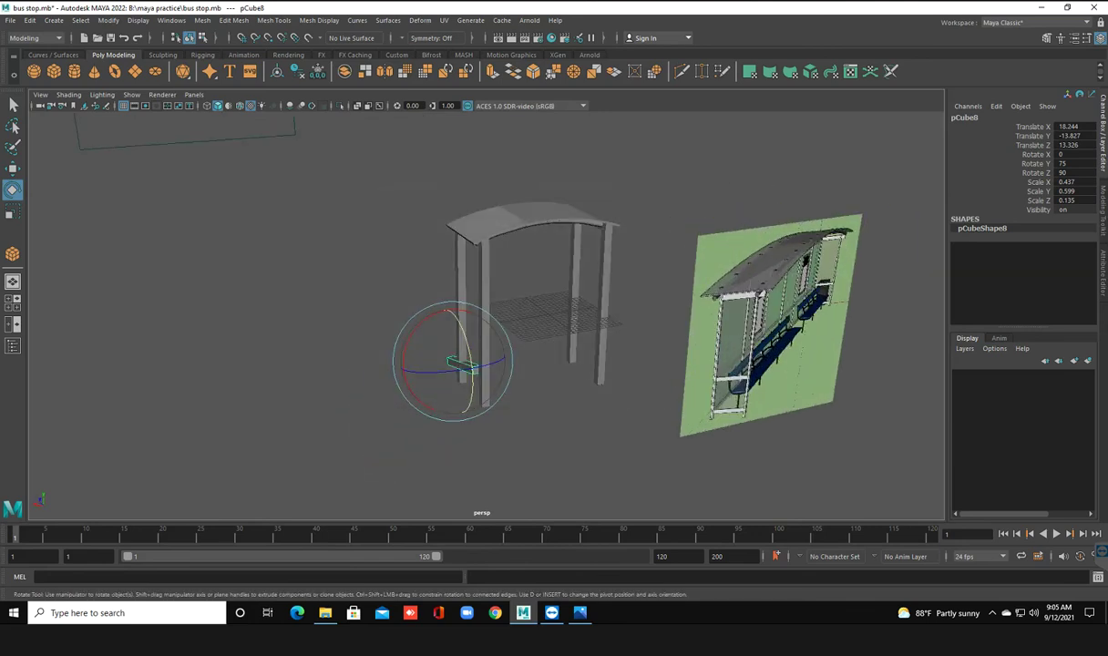
left_click_drag(467, 351, 465, 376)
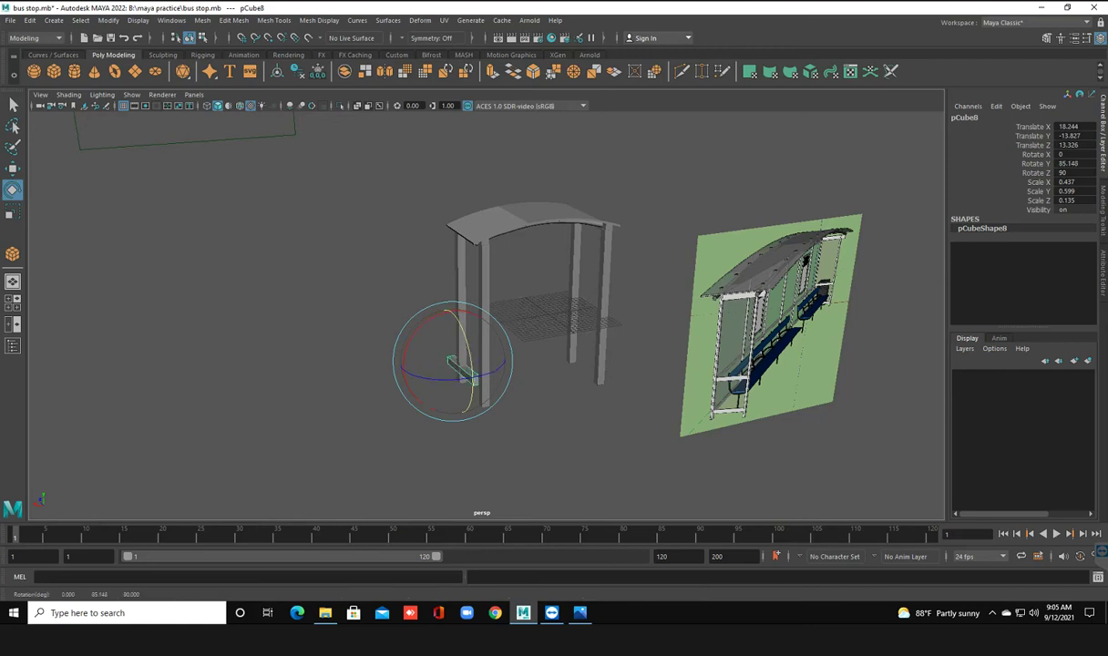
left_click(1066, 163)
type("90")
key("Return")
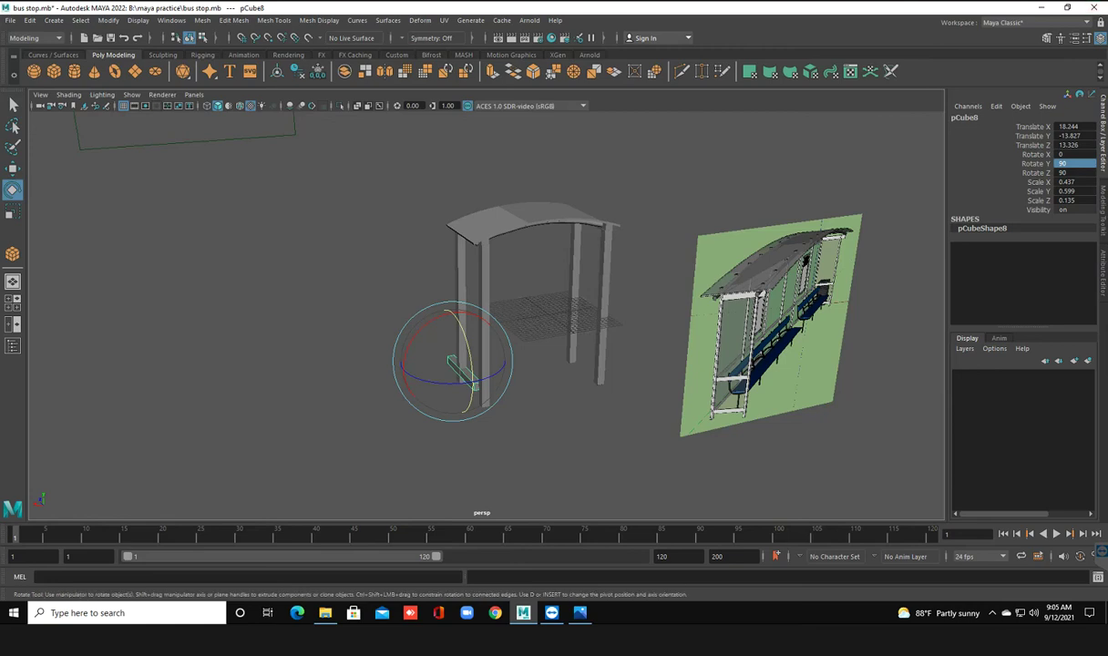
Slide the new crossbar pCube8 along Z between the two front posts
left_click_drag(583, 364, 492, 364, "alt")
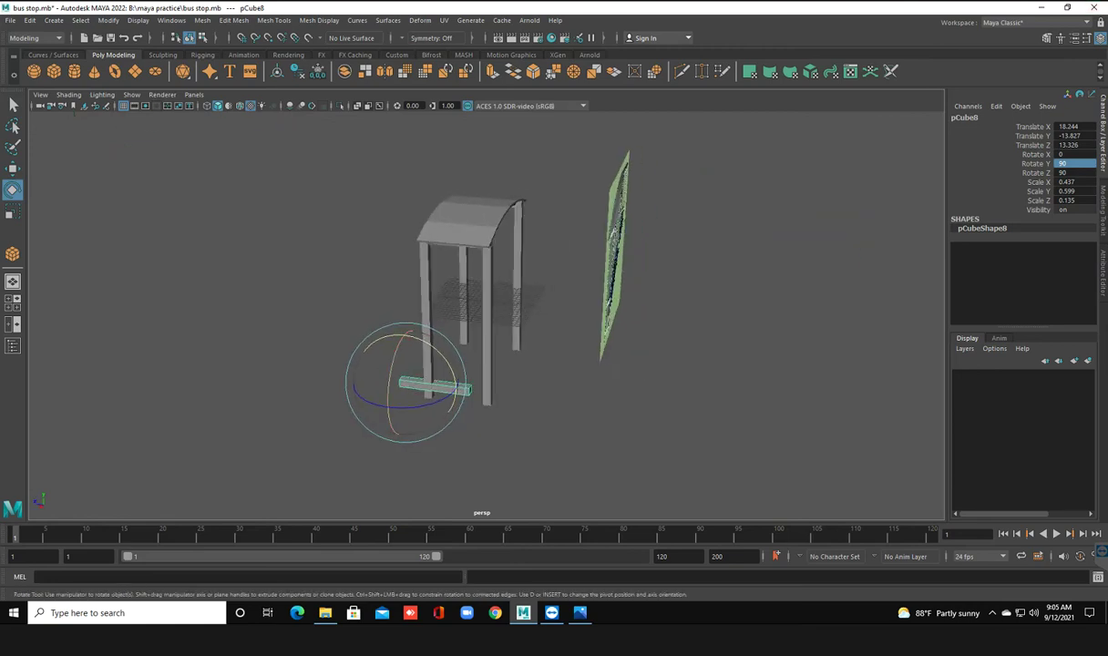
key("f")
scroll(481, 310, "down", 3)
scroll(481, 310, "down", 3)
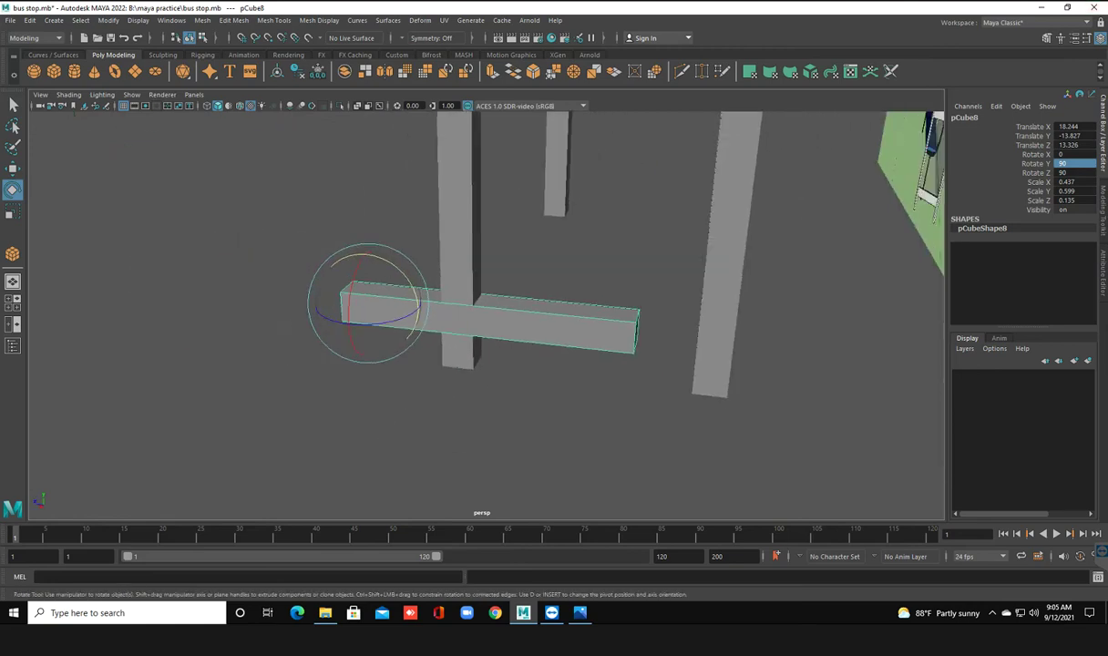
key("w")
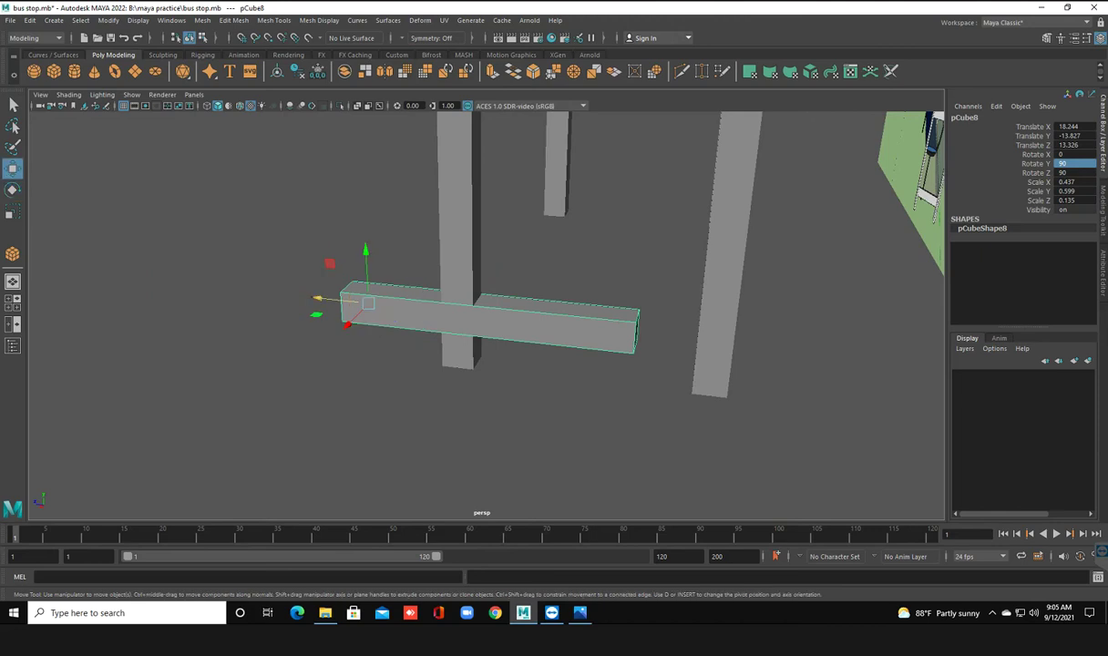
left_click_drag(317, 297, 443, 312)
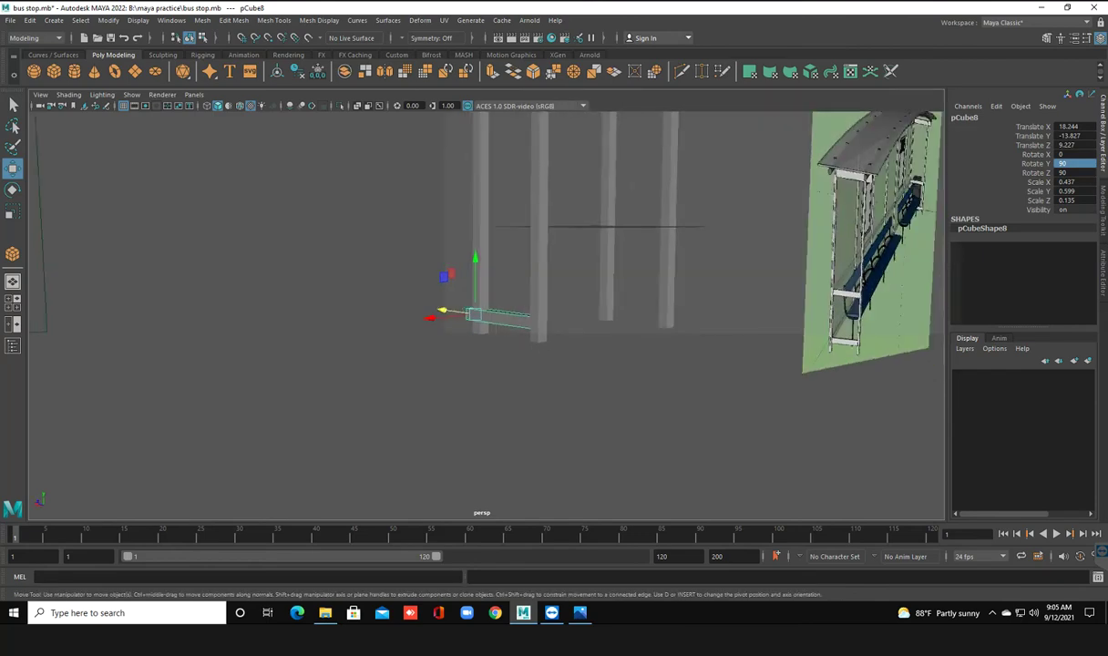
Move the reference image left of the shelter and scale it to 15.977
left_click(866, 273)
mouse_move(824, 237)
left_mouse_down()
mouse_move(373, 221)
mouse_move(131, 266)
mouse_move(160, 270)
left_mouse_up()
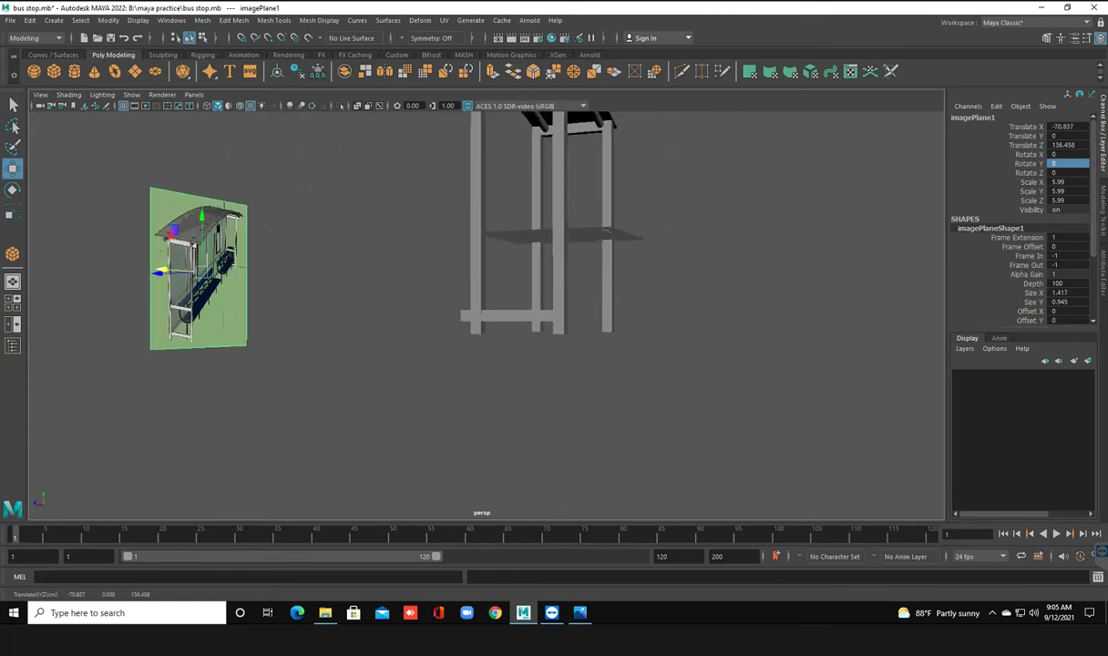
key("r")
left_click_drag(200, 270, 300, 270)
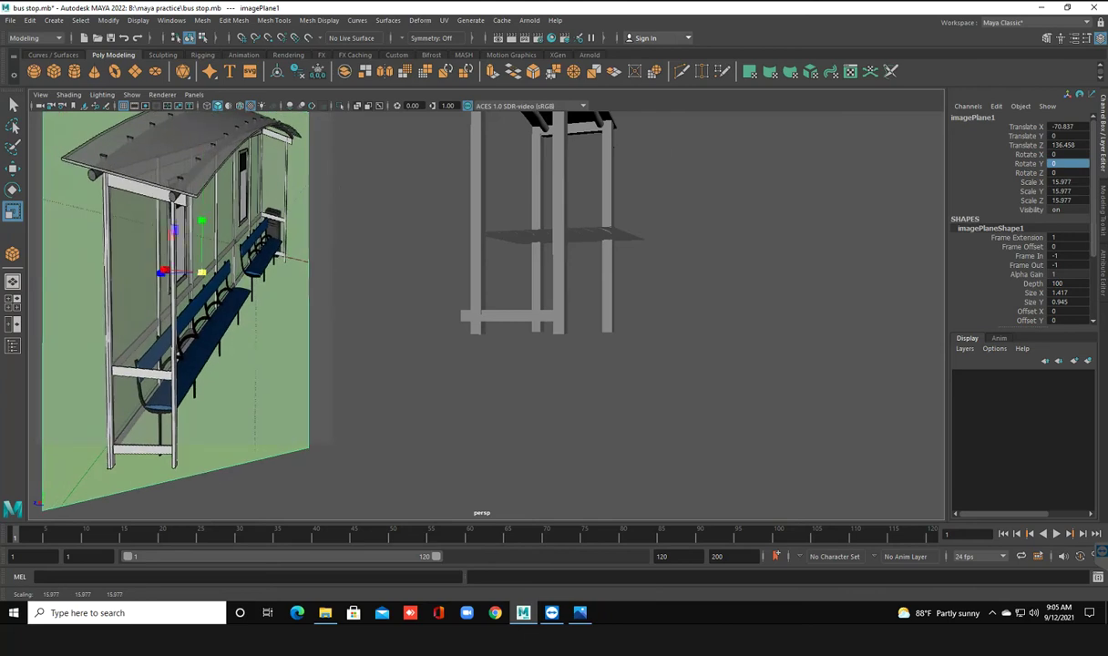
Switch to face selection and pick the crossbar's bottom face
left_click_drag(546, 364, 596, 351, "alt")
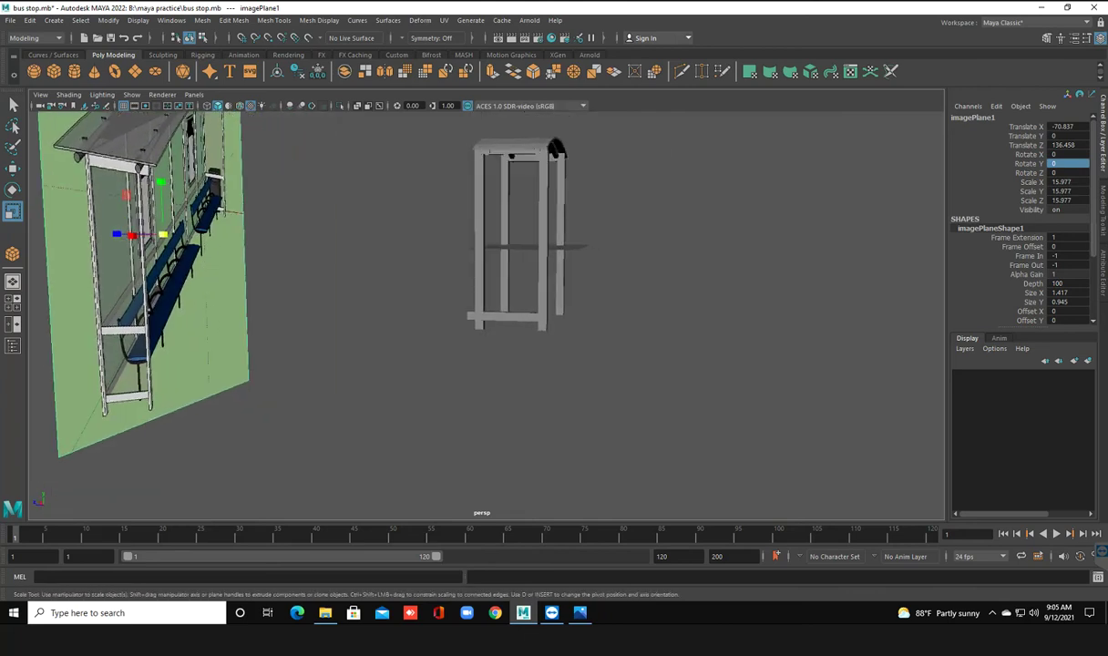
mouse_move(480, 291)
right_mouse_down()
mouse_move(482, 323)
mouse_move(494, 326)
mouse_move(544, 277)
right_mouse_up()
left_click(478, 264)
left_click(505, 316)
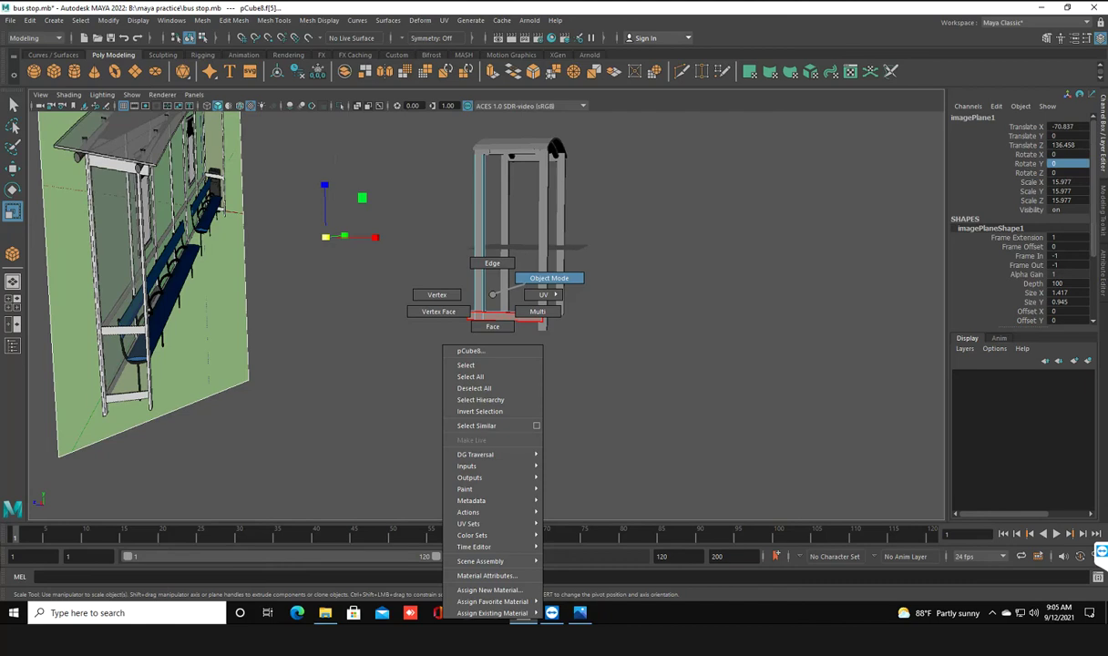
right_click_drag(495, 313, 494, 337)
left_click(383, 273)
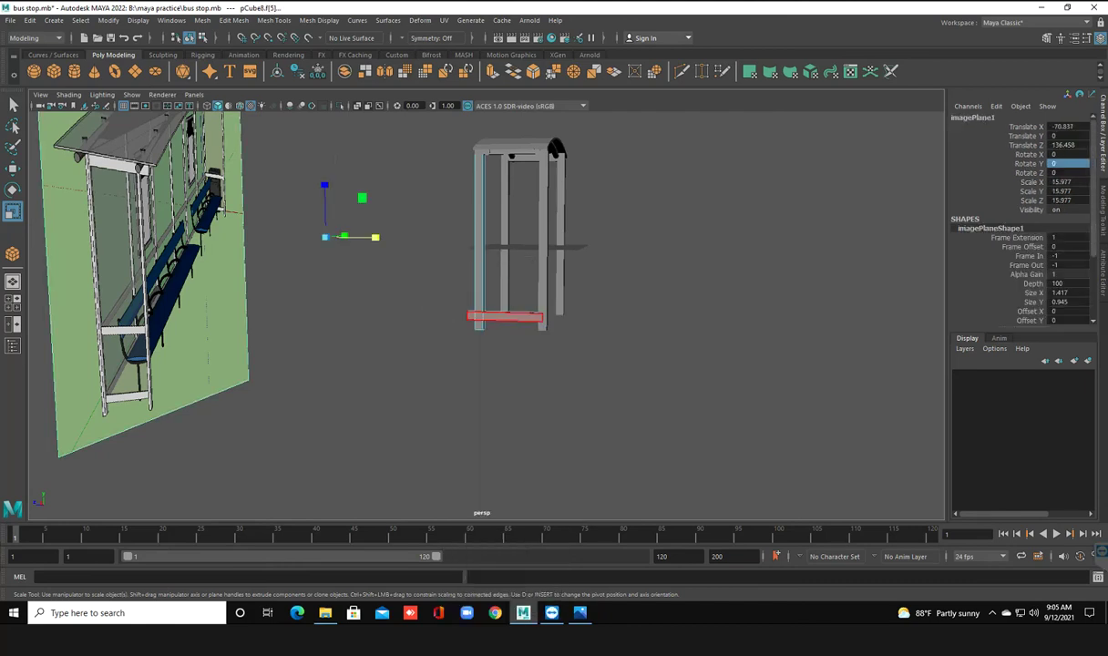
right_click_drag(492, 310, 492, 328)
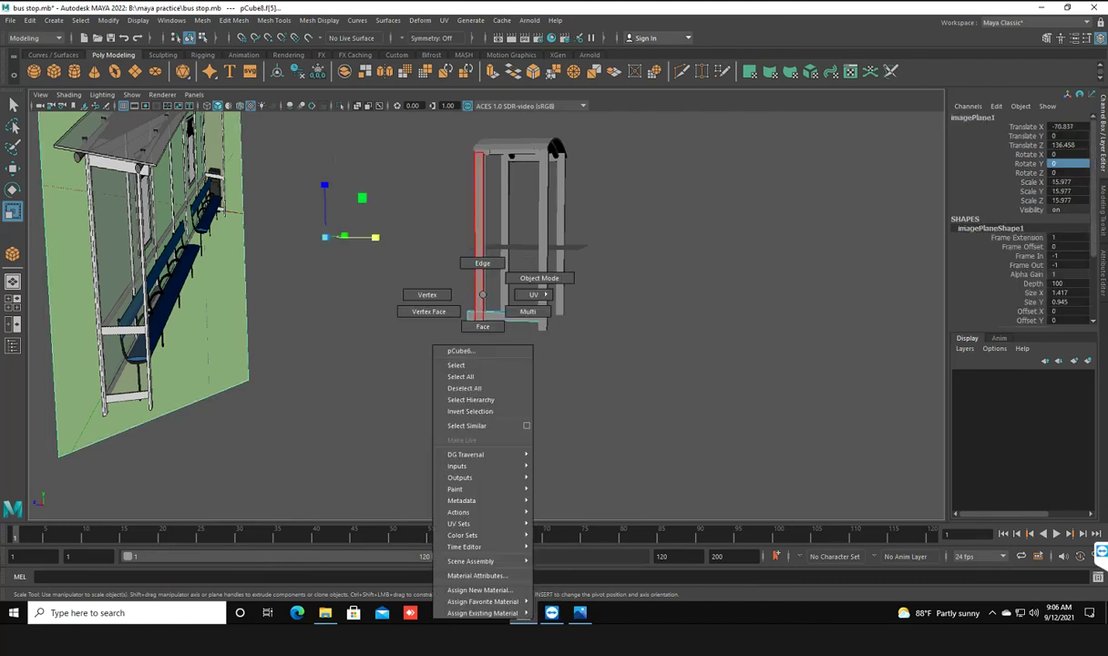
left_click(492, 382)
right_click(515, 296)
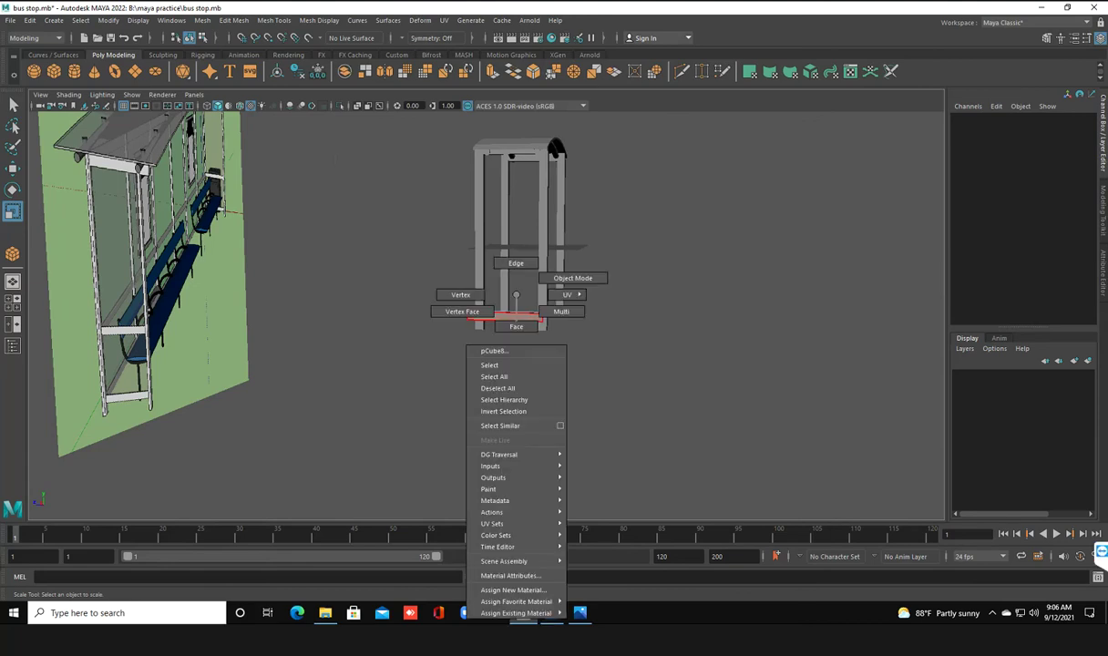
left_click(516, 325)
left_click_drag(516, 325, 492, 319, "alt")
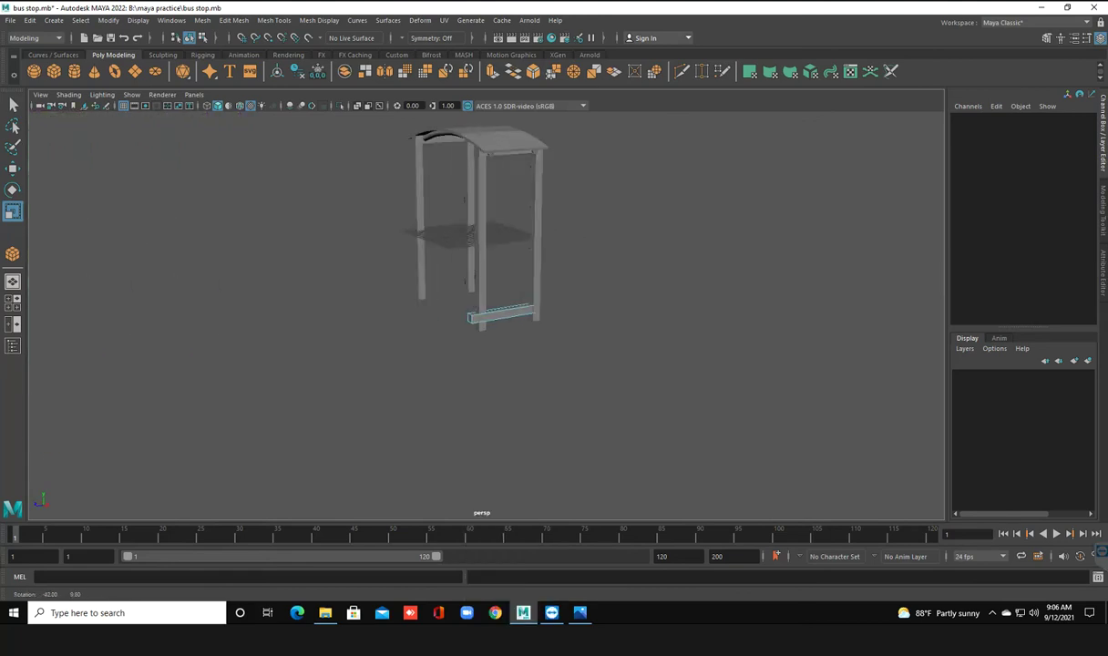
left_click(507, 312)
Shorten the small crossbar at the right leg's base by pushing its left end face inward
key("w")
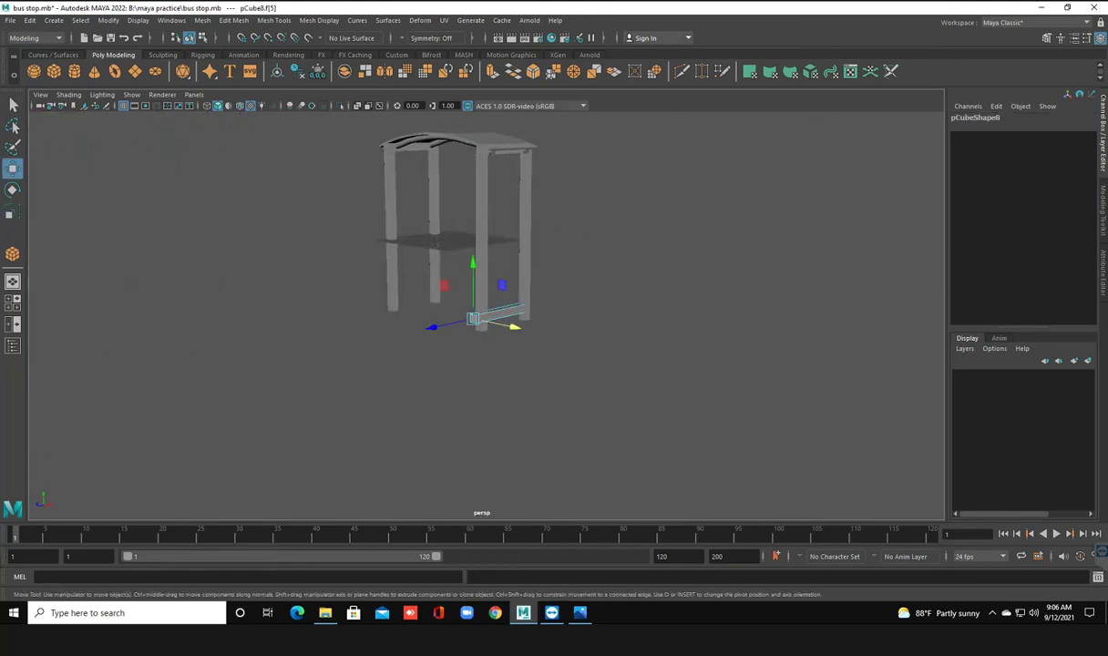
left_click(573, 348)
left_click_drag(574, 348, 510, 346, "alt")
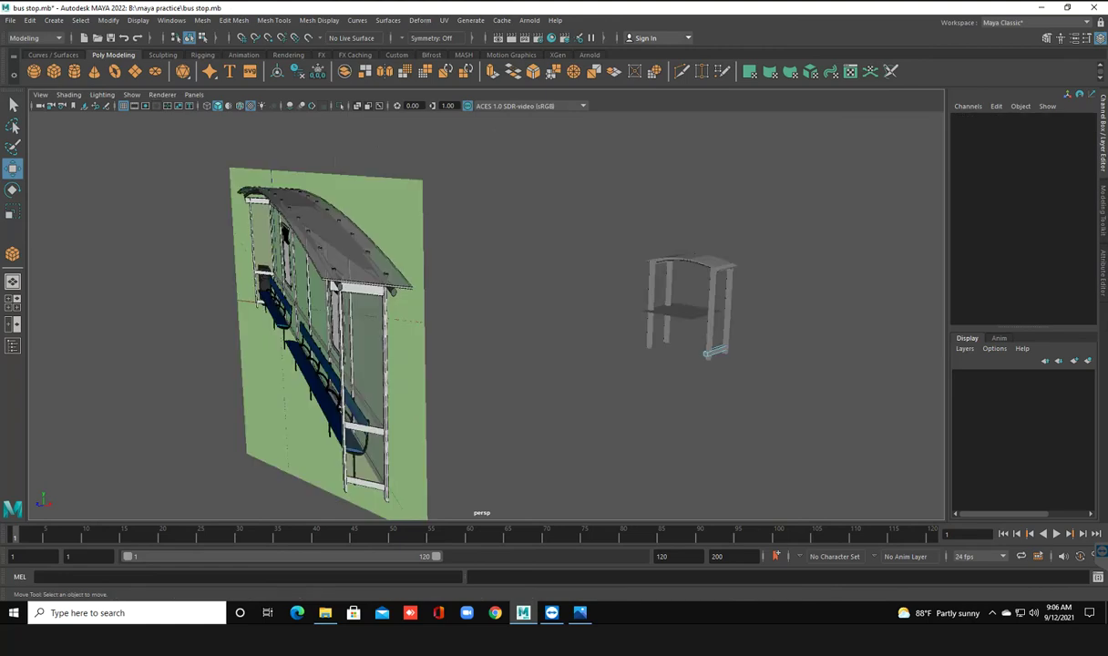
left_click(716, 351)
left_click(716, 352)
key("f")
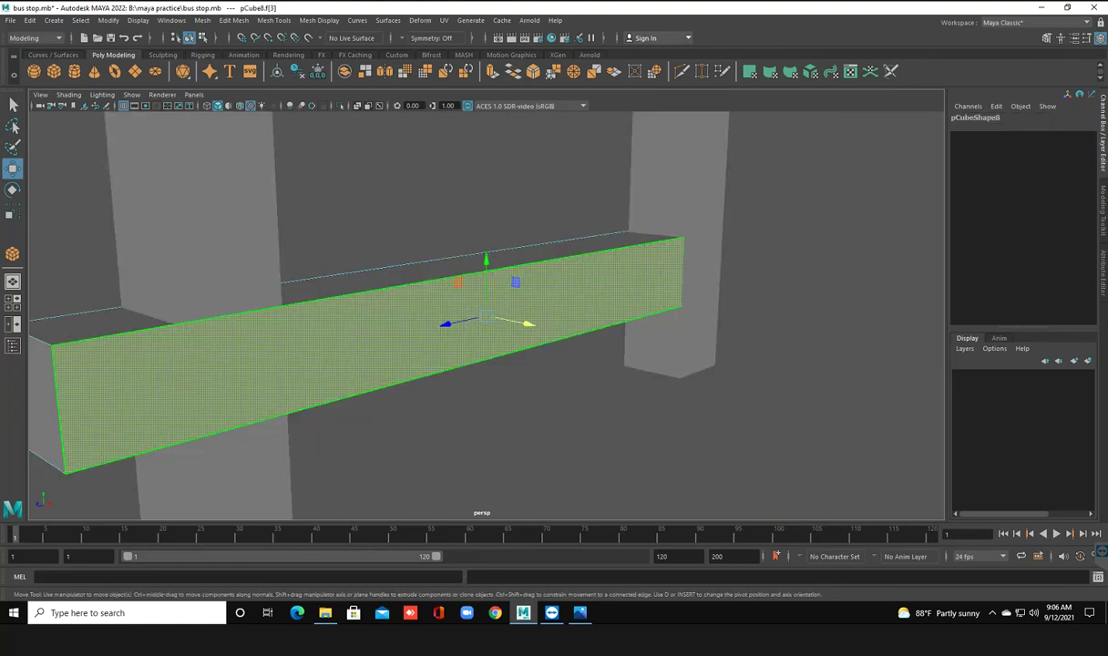
mouse_move(510, 364)
left_mouse_down("alt")
mouse_move(455, 364)
mouse_move(528, 364)
left_mouse_up("alt")
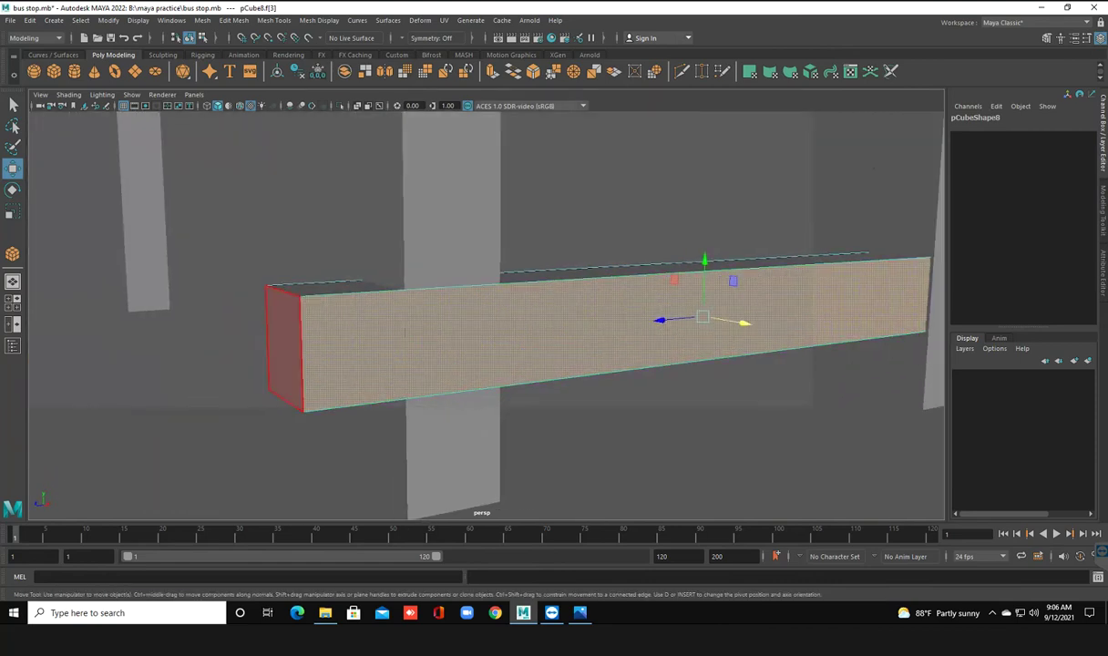
left_click(284, 346)
left_click_drag(229, 349, 325, 342)
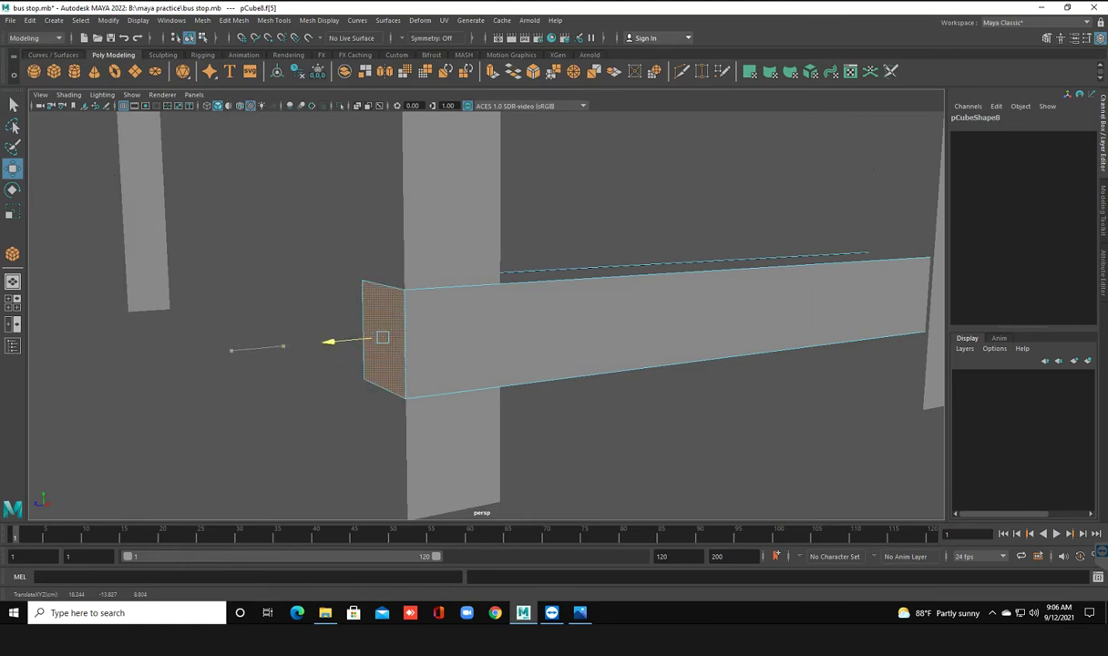
left_click_drag(325, 342, 330, 341)
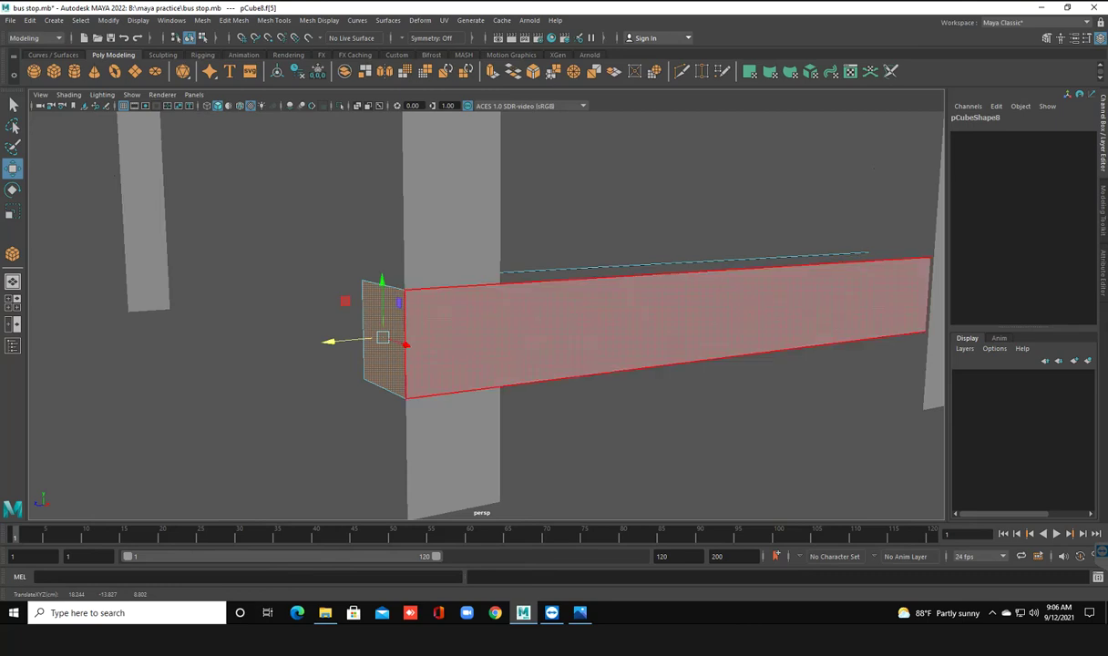
Switch the crossbar back to Object Mode and zoom out to view the frame
right_click(430, 295)
right_click_drag(430, 294, 487, 278)
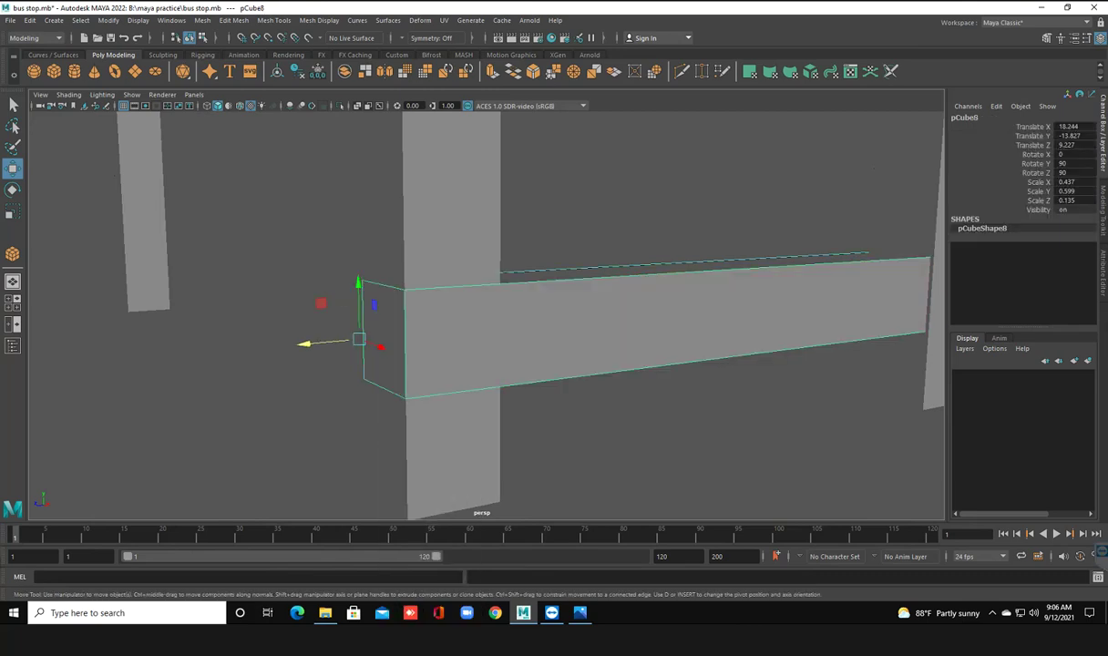
left_click_drag(547, 319, 391, 309, "alt")
scroll(547, 310, "down", 2)
scroll(547, 310, "down", 2)
scroll(547, 309, "down", 2)
scroll(546, 310, "down", 2)
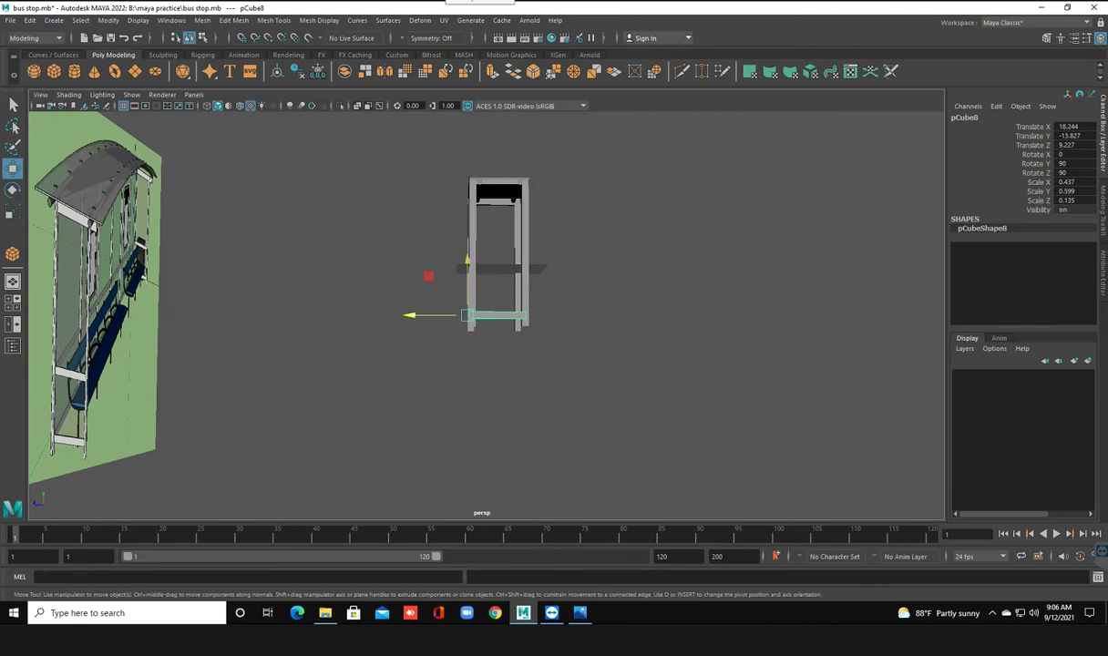
Clone the crossbar upward with a Shift-drag and combine both bars into one mesh
left_click_drag(467, 264, 467, 222, "shift")
left_click_drag(466, 262, 466, 269)
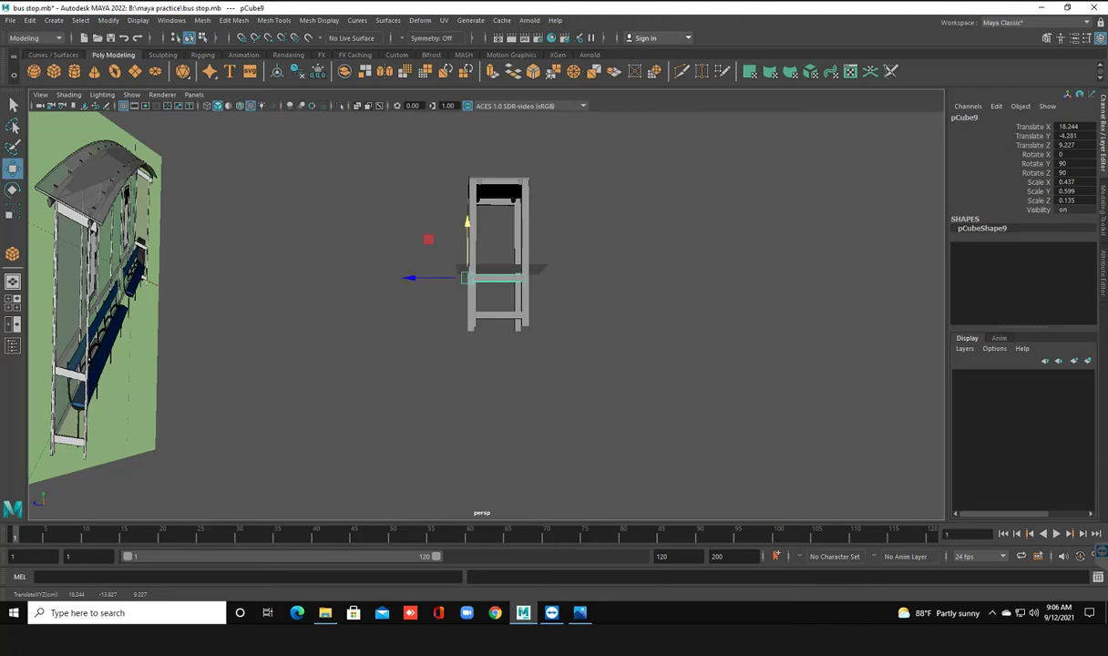
left_click_drag(462, 276, 465, 266, "alt")
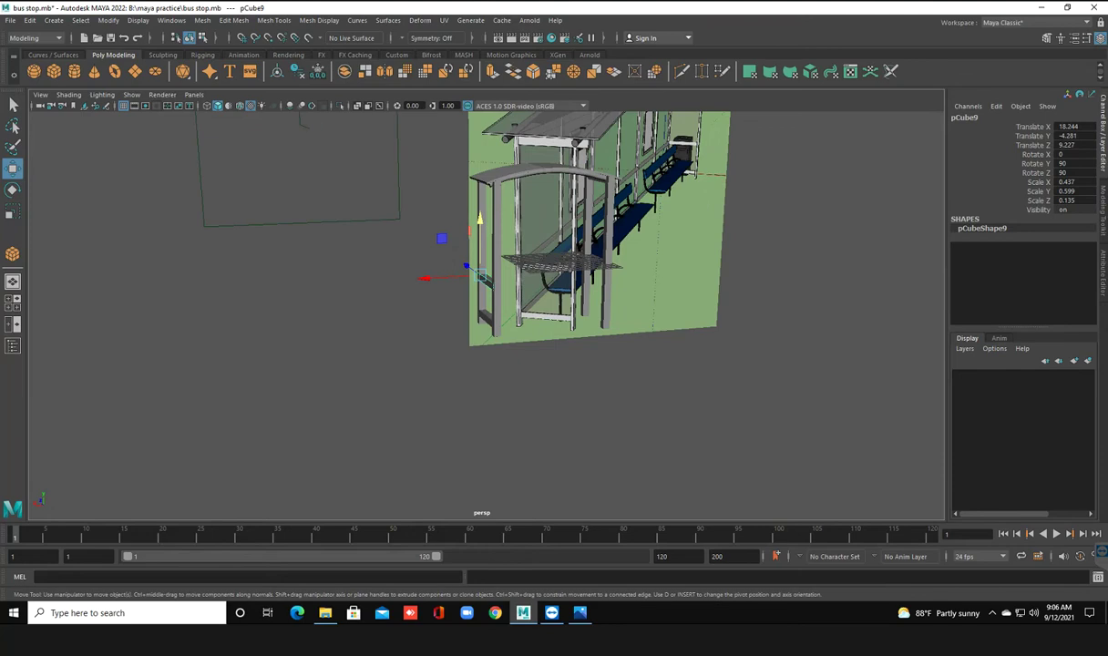
left_click_drag(468, 265, 468, 299)
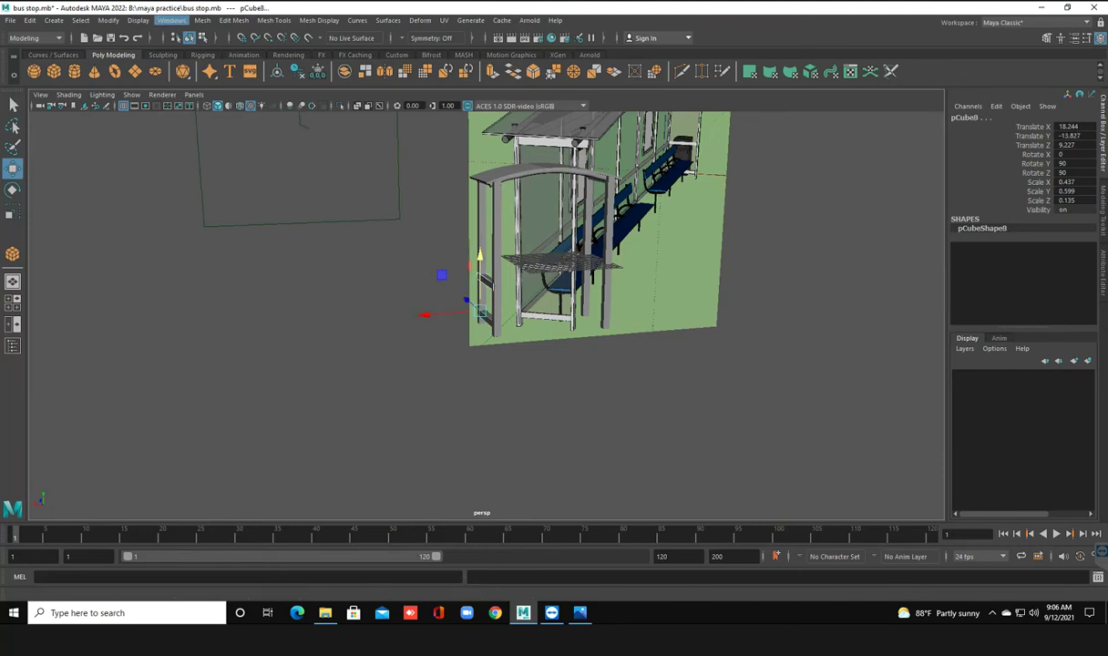
left_click(202, 20)
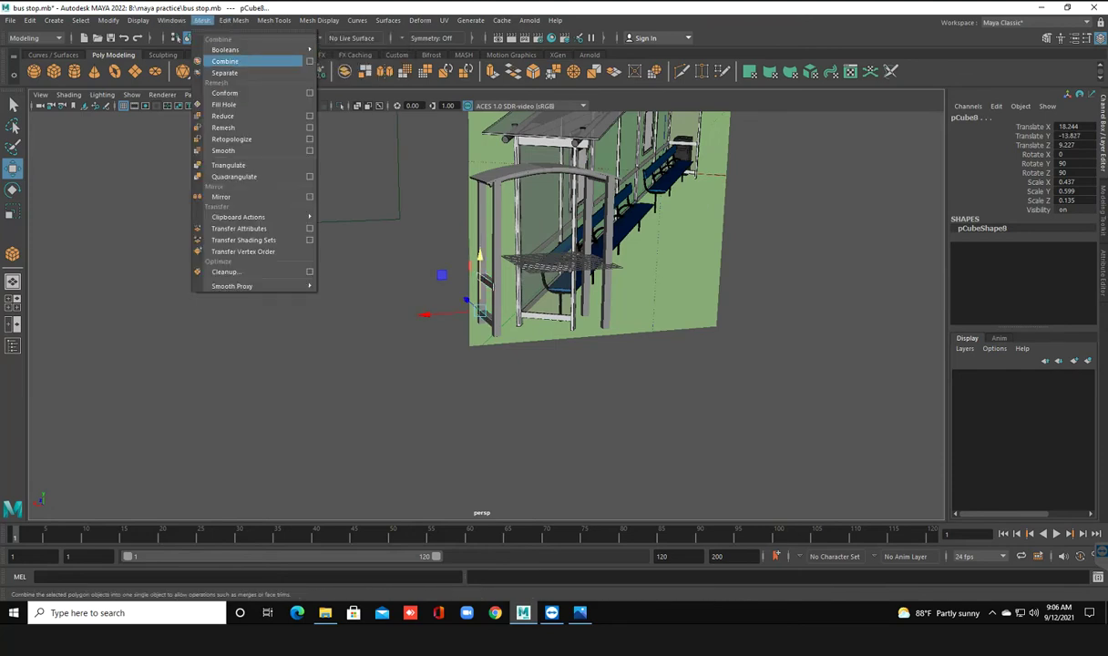
left_click(217, 59)
Duplicate the combined crossbar pair with Ctrl+D and slide the copy onto the far posts
left_click_drag(474, 273, 419, 275, "alt")
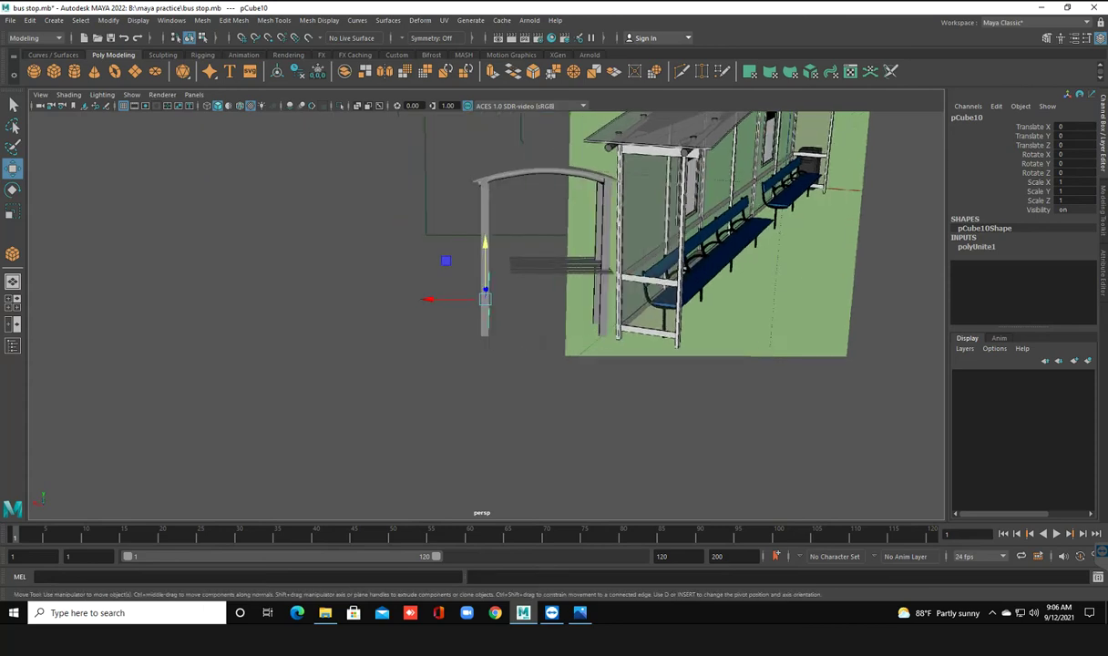
key("ctrl+d")
middle_click_drag(485, 300, 558, 300)
left_click(595, 290)
key("f")
left_click_drag(486, 314, 692, 310, "alt")
left_click_drag(536, 310, 531, 312)
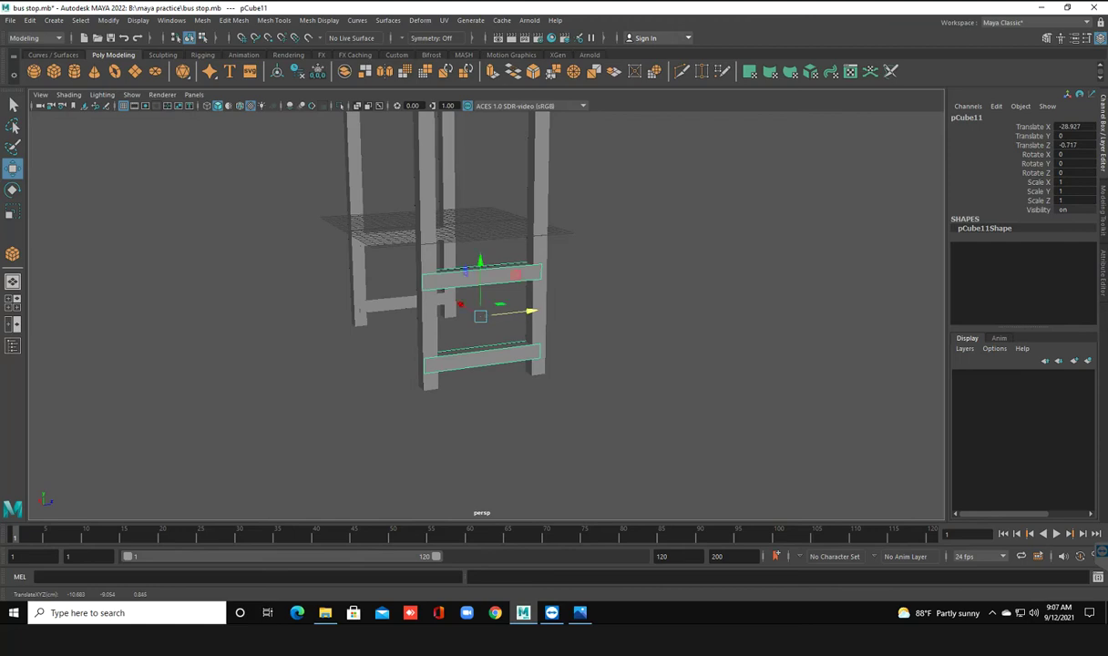
left_click(531, 313)
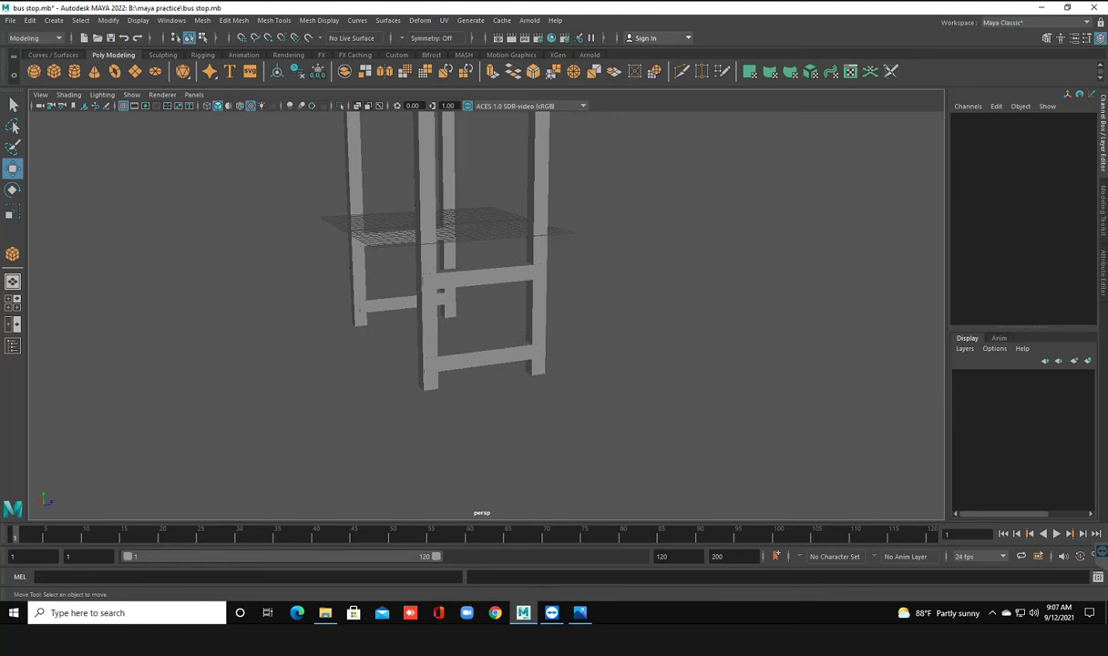
Marquee-select the small shelter frame and raise it on Y until its posts stand on the grid
left_click_drag(474, 309, 274, 356, "alt")
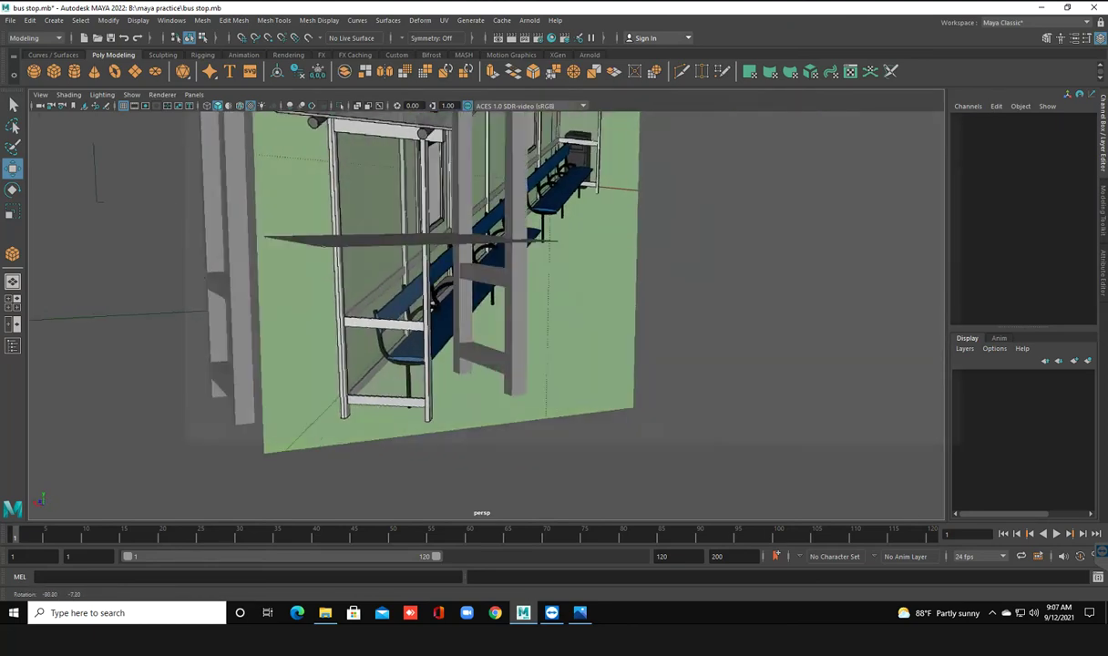
left_click_drag(274, 356, 525, 355, "alt")
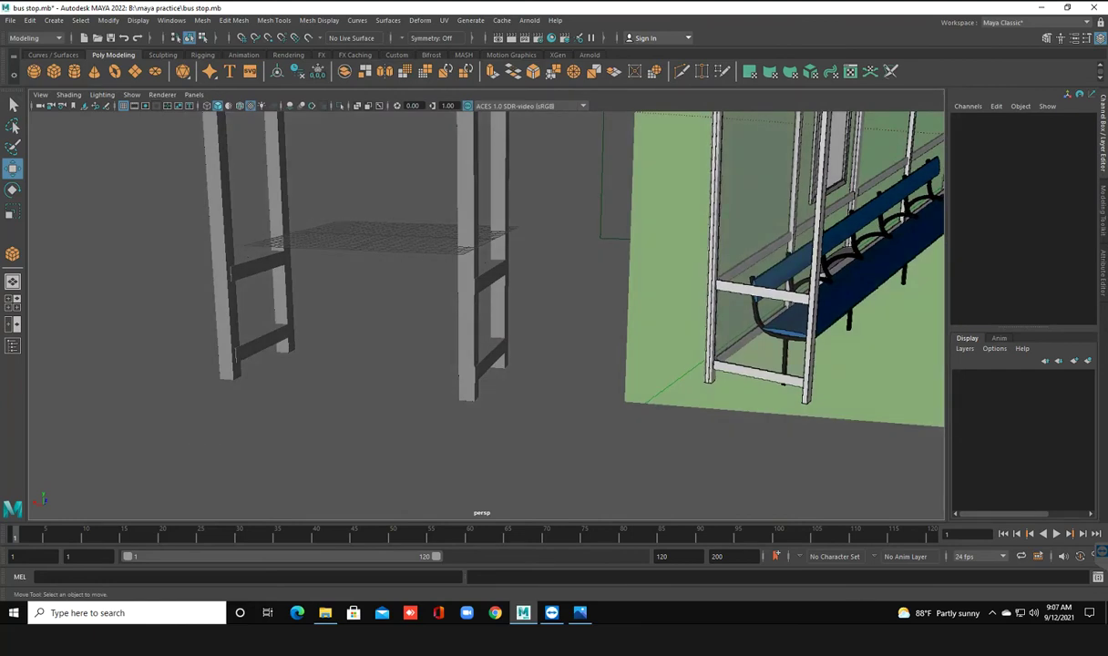
scroll(488, 309, "down", 2)
scroll(487, 309, "down", 2)
left_click_drag(488, 309, 350, 300, "alt")
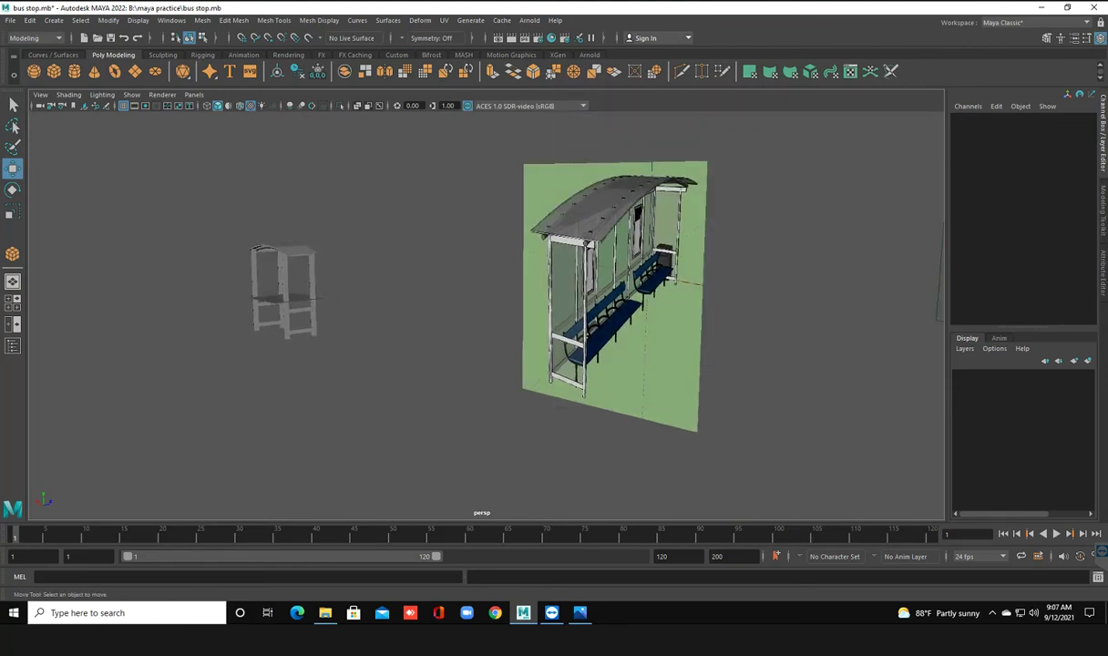
mouse_move(547, 300)
left_mouse_down("alt")
mouse_move(473, 264)
mouse_move(537, 296)
mouse_move(510, 282)
mouse_move(583, 291)
left_mouse_up("alt")
left_click_drag(180, 214, 314, 352)
left_click_drag(310, 274, 310, 229)
left_click(410, 382)
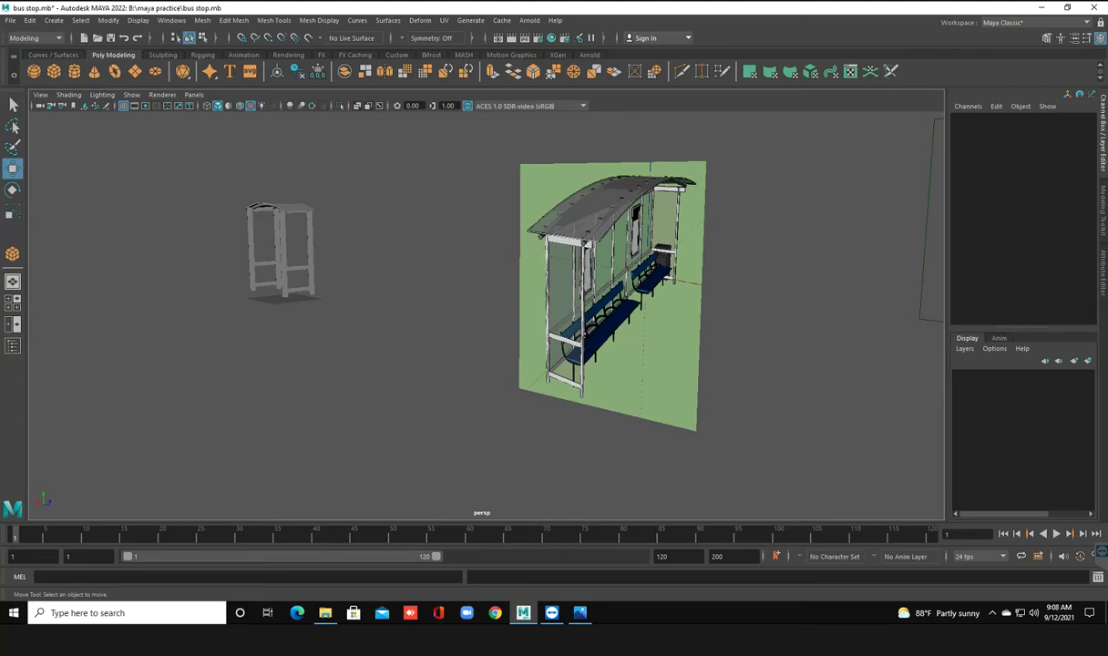
left_click_drag(592, 300, 437, 292, "alt")
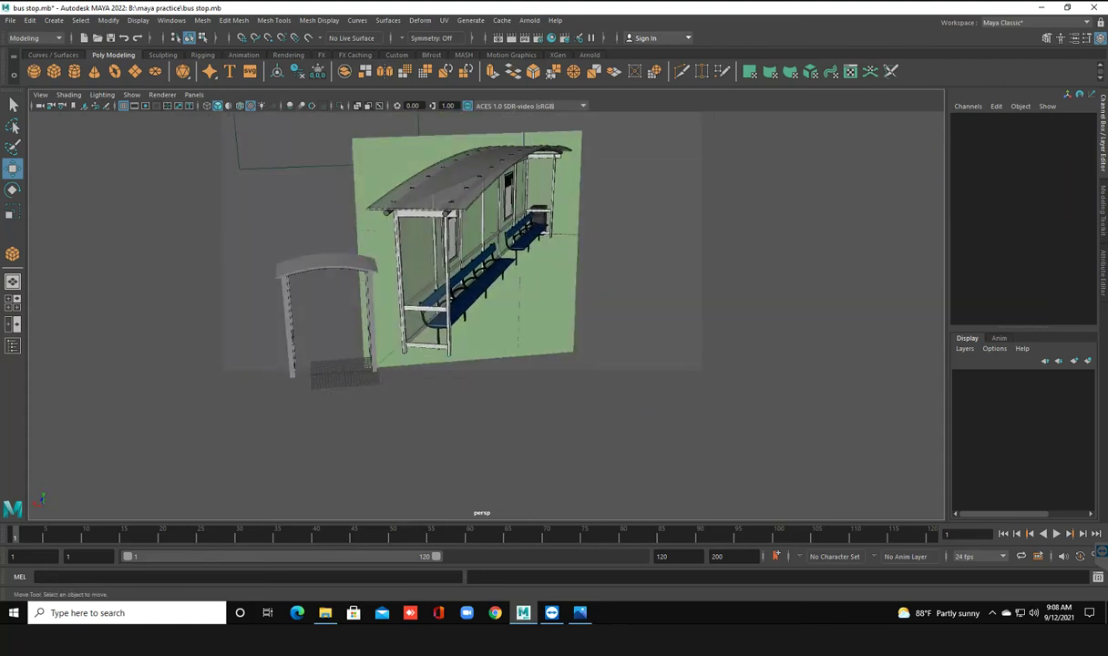
left_click(286, 319)
Clone the selected post with a Shift-drag along the X arrow
key("f")
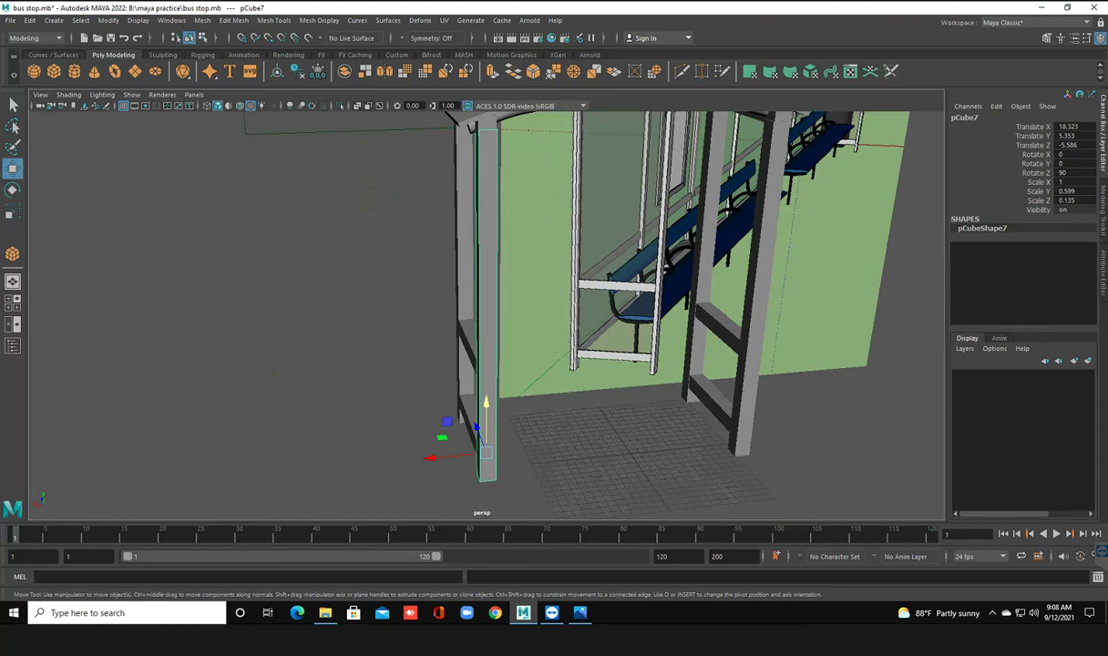
scroll(488, 309, "down", 3)
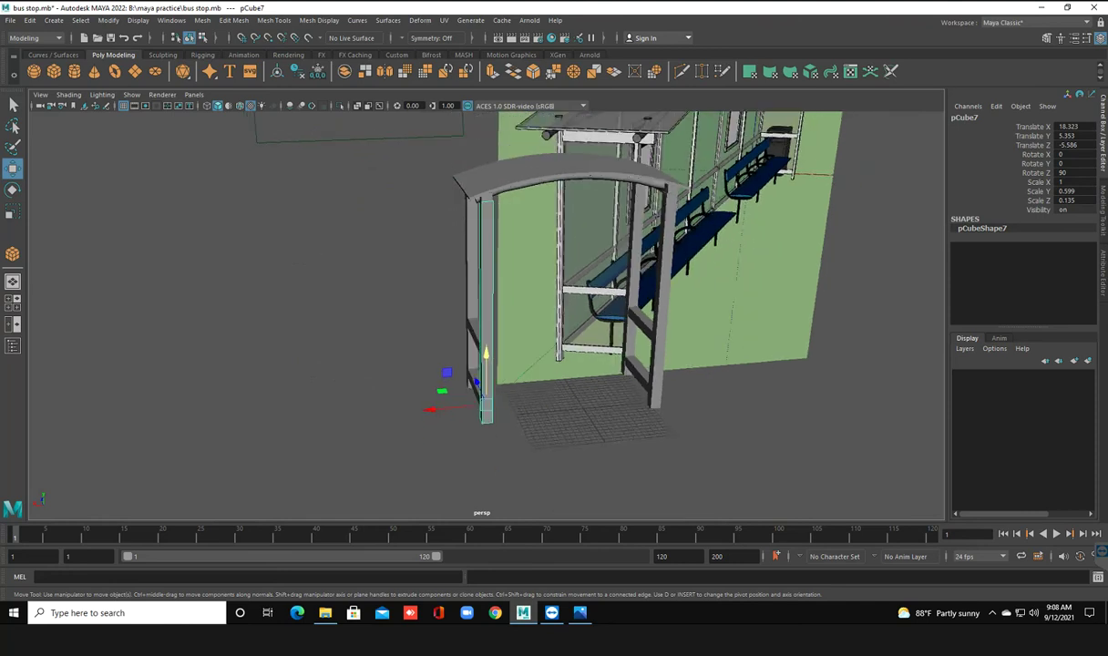
left_click_drag(592, 301, 520, 301, "alt")
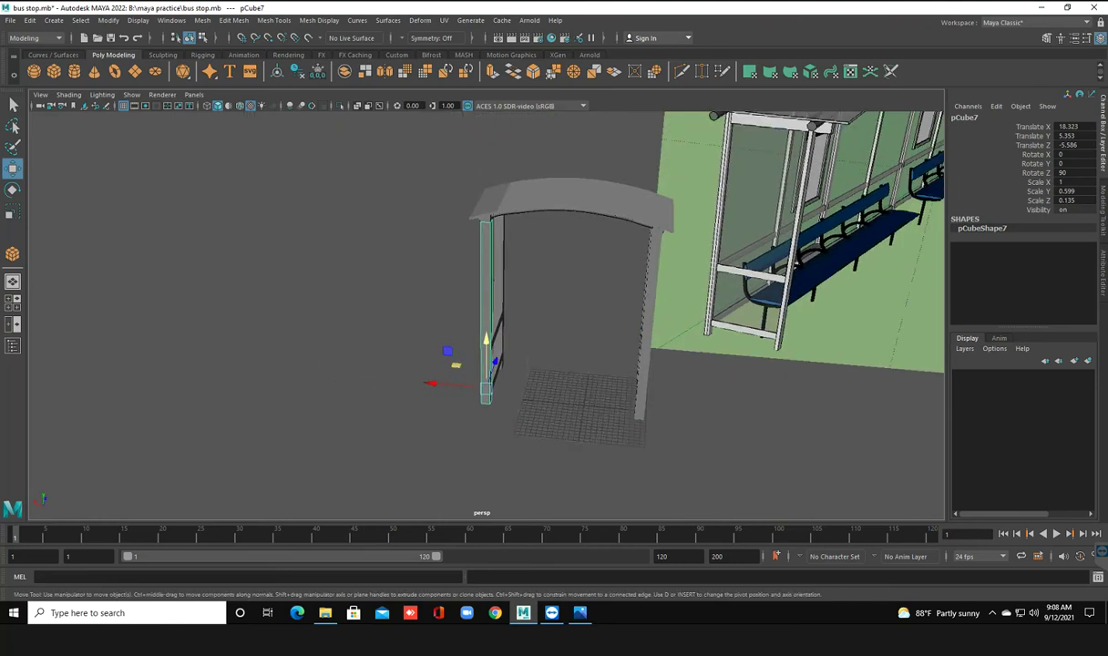
left_click_drag(447, 394, 428, 393, "shift")
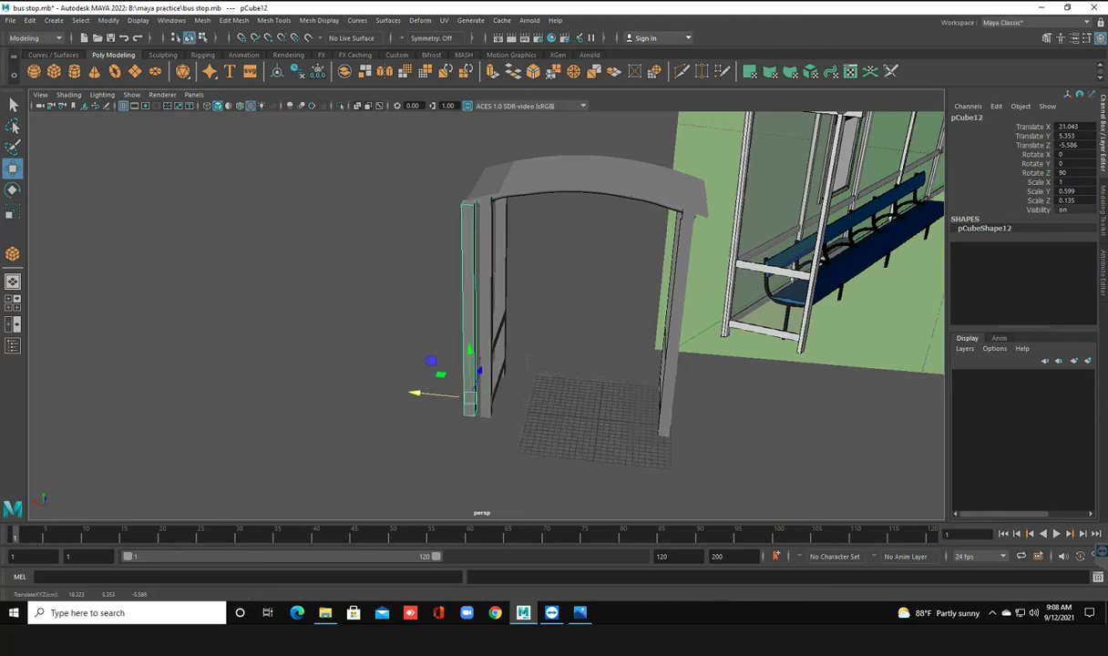
Rotate the copied post to Rotate Z 180 so it lies horizontally as a long beam
key("e")
left_click_drag(546, 301, 456, 300, "alt")
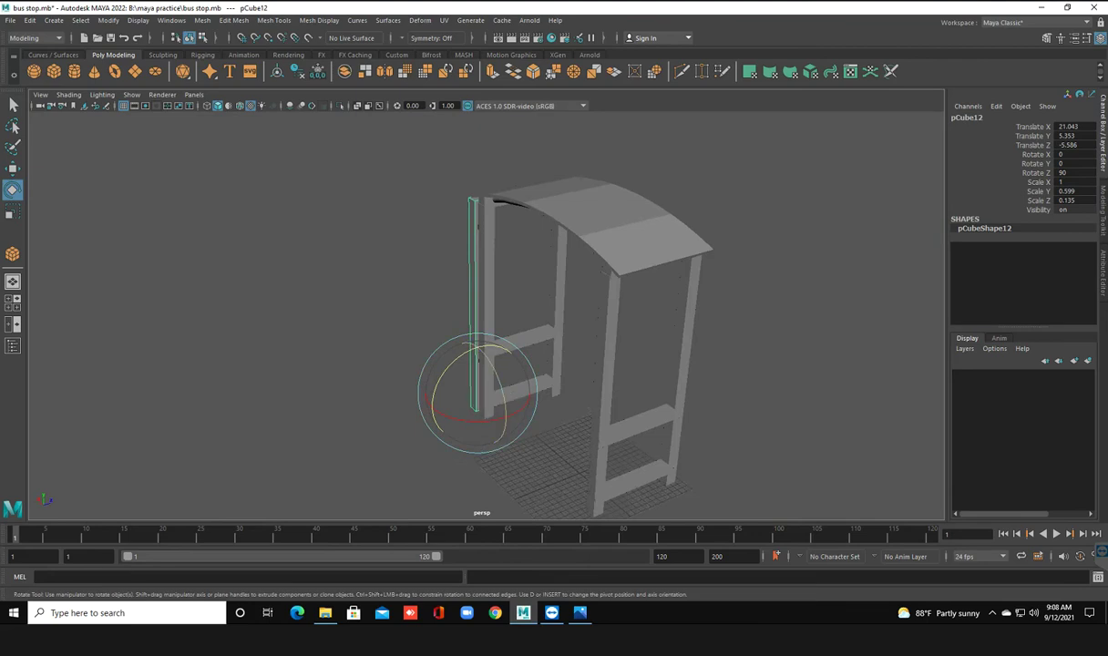
left_click_drag(546, 301, 510, 301, "alt")
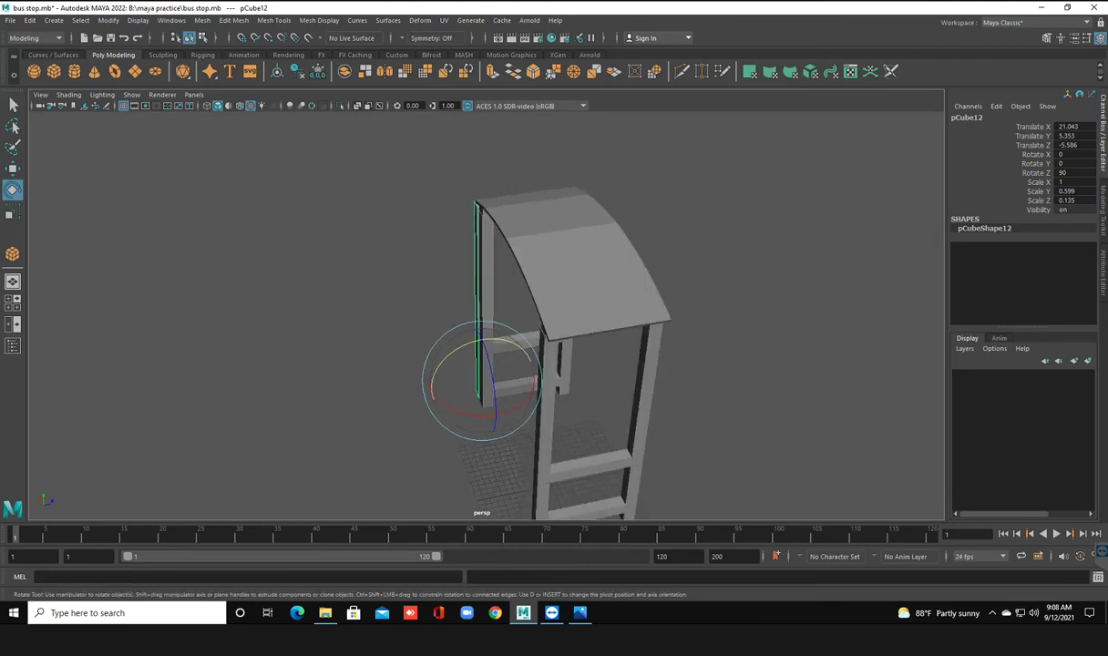
left_click_drag(530, 361, 496, 414)
scroll(496, 410, "up", 3)
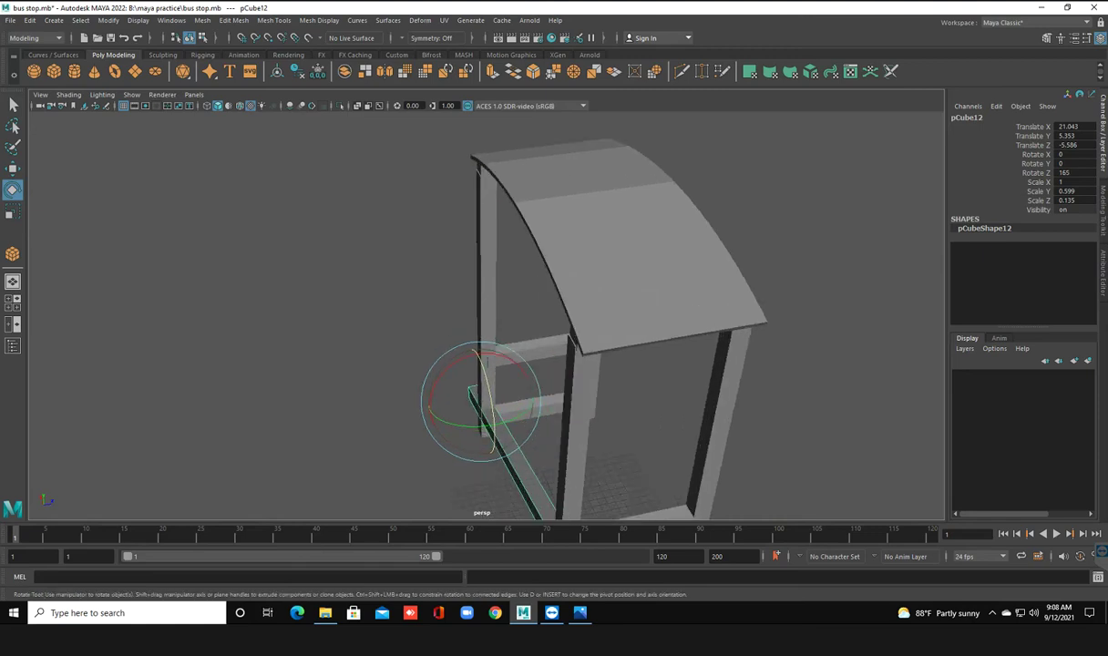
left_click(1073, 172)
type("180")
key("Return")
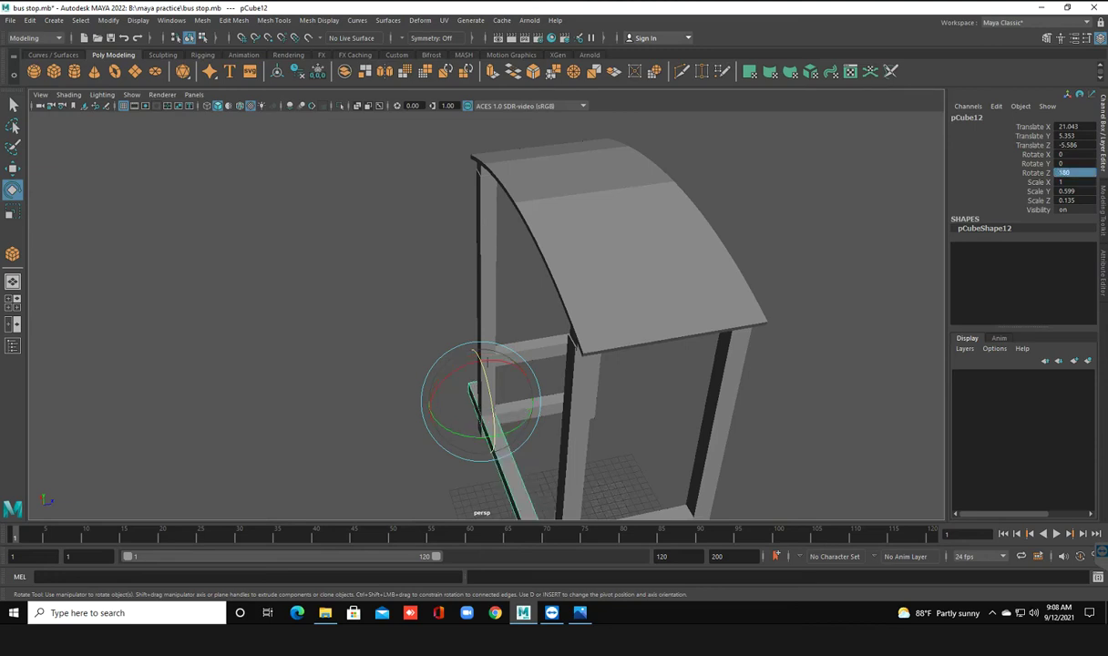
left_click(273, 319)
left_click_drag(273, 319, 401, 309, "alt")
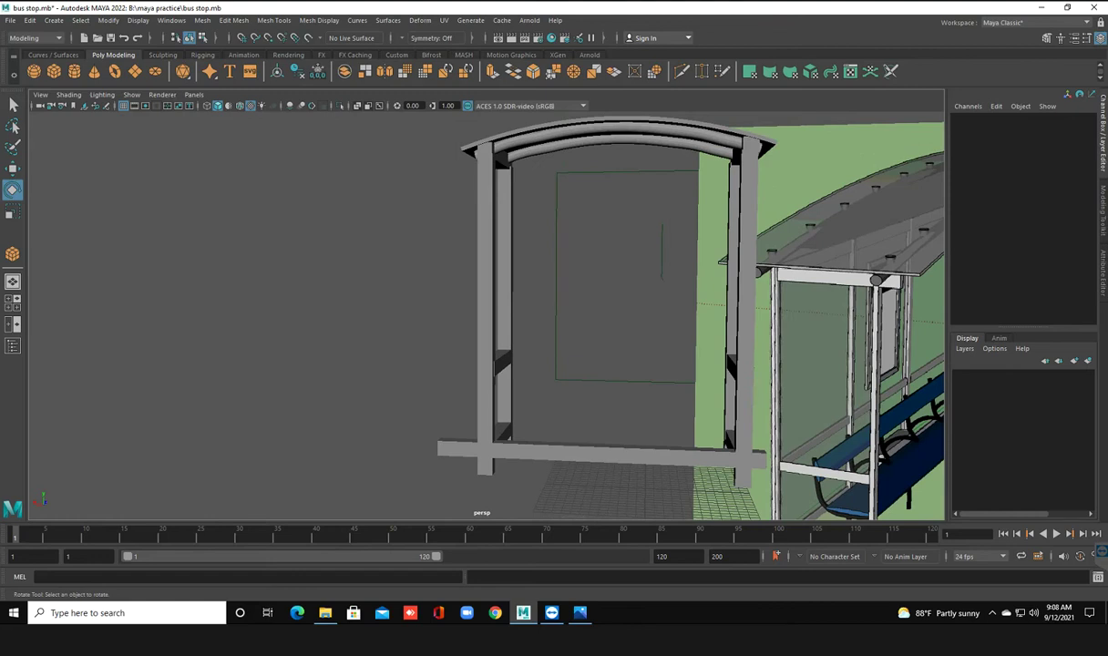
left_click(546, 450)
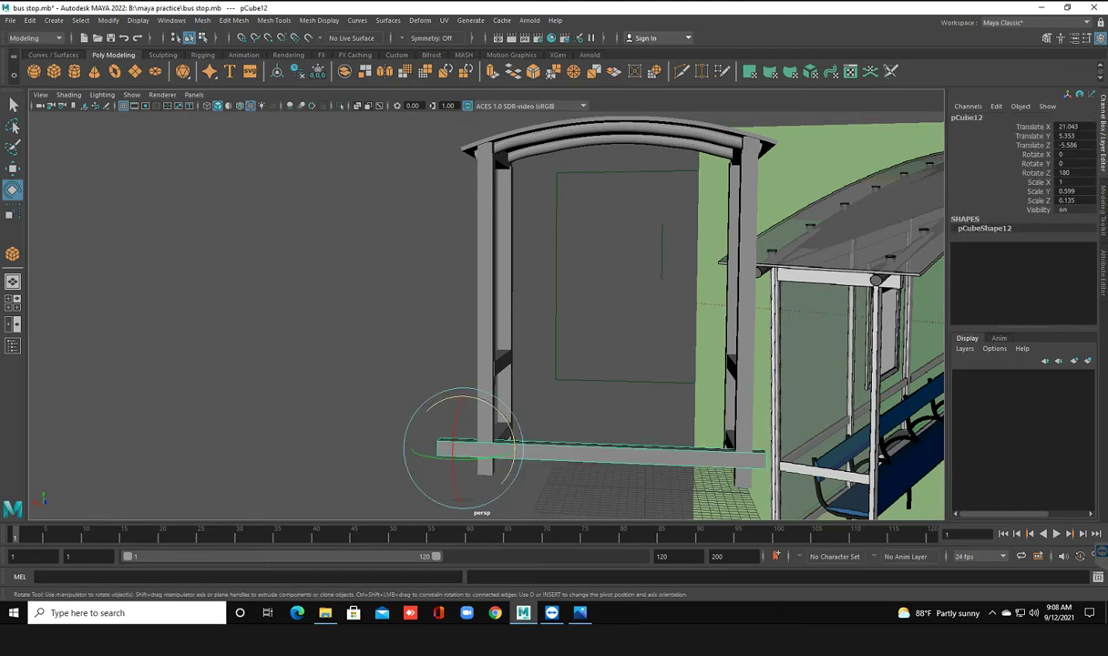
Raise the long beam up along the posts with the Move tool
key("w")
mouse_move(463, 396)
left_mouse_down()
mouse_move(462, 316)
mouse_move(463, 334)
left_mouse_up()
scroll(666, 401, "up", 3)
mouse_move(583, 319)
left_mouse_down("alt")
mouse_move(346, 319)
mouse_move(510, 319)
mouse_move(534, 277)
mouse_move(337, 273)
left_mouse_up("alt")
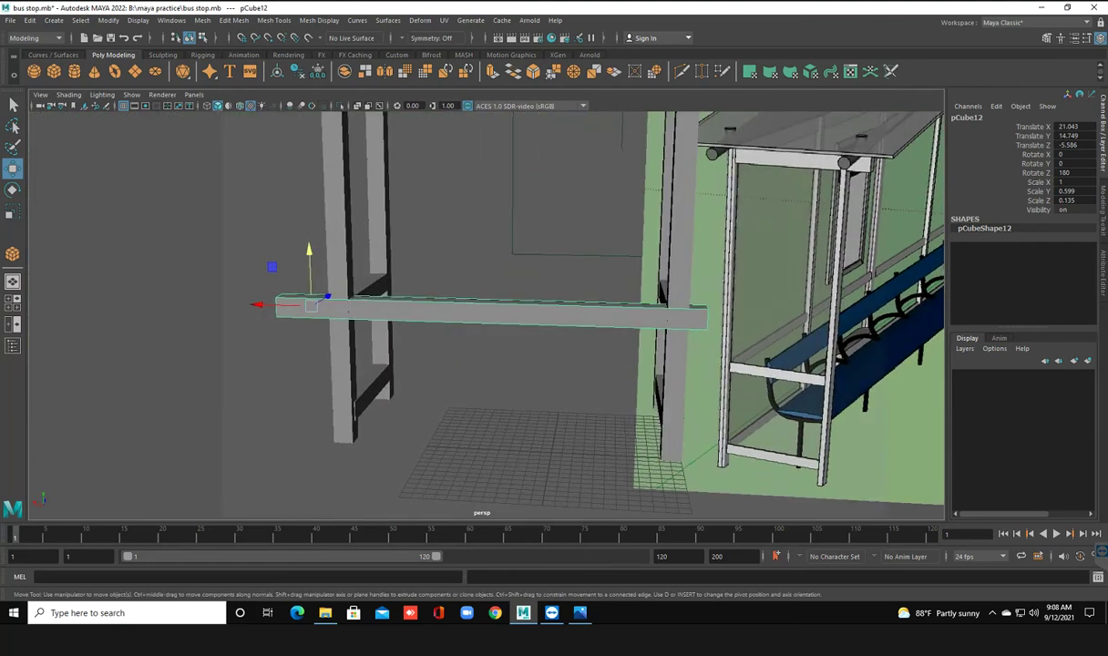
In Face mode, pull the beam's end face back to stop at the front post, and save
right_click(355, 294)
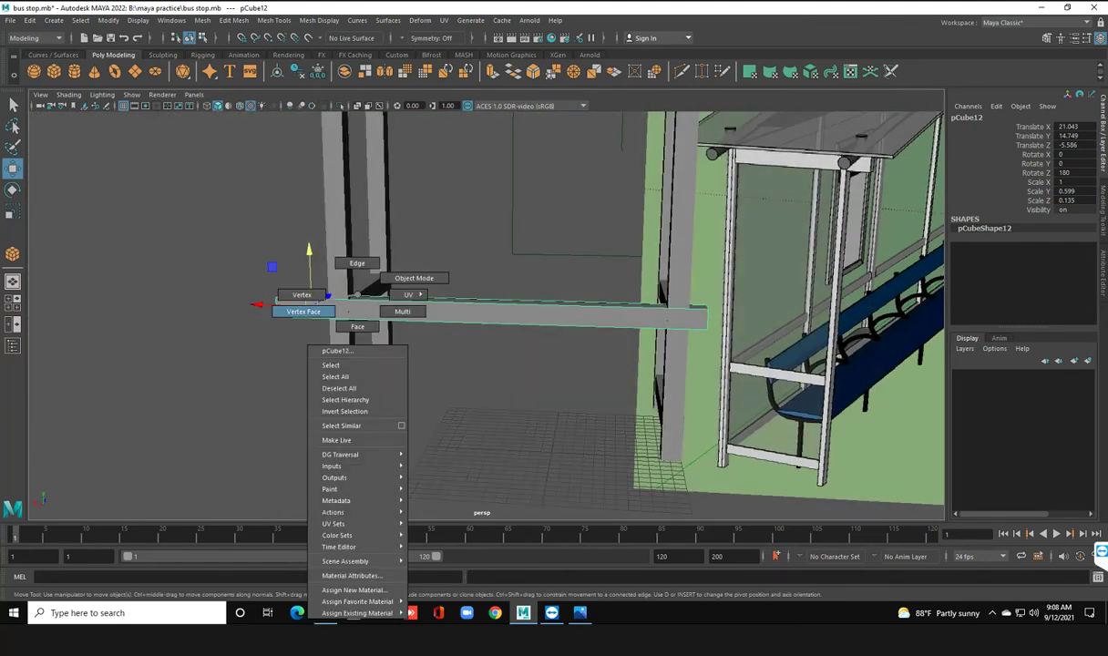
left_click(357, 327)
left_click_drag(365, 301, 401, 300, "alt")
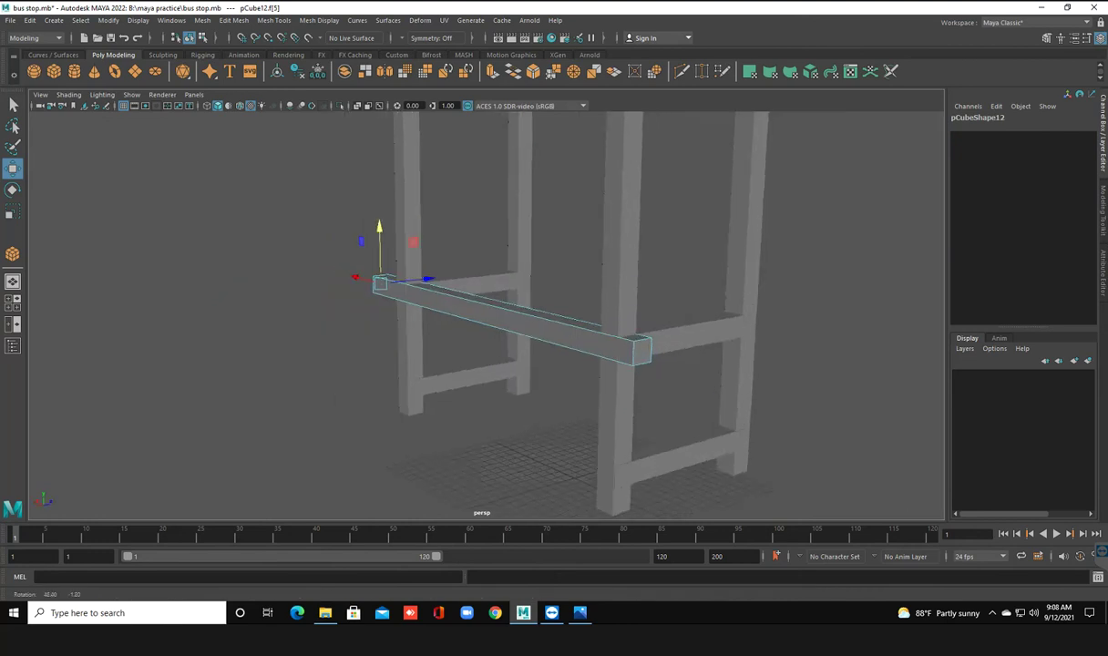
left_click(642, 349)
mouse_move(642, 349)
left_mouse_down("alt")
mouse_move(678, 348)
mouse_move(510, 346)
left_mouse_up("alt")
left_click(292, 374)
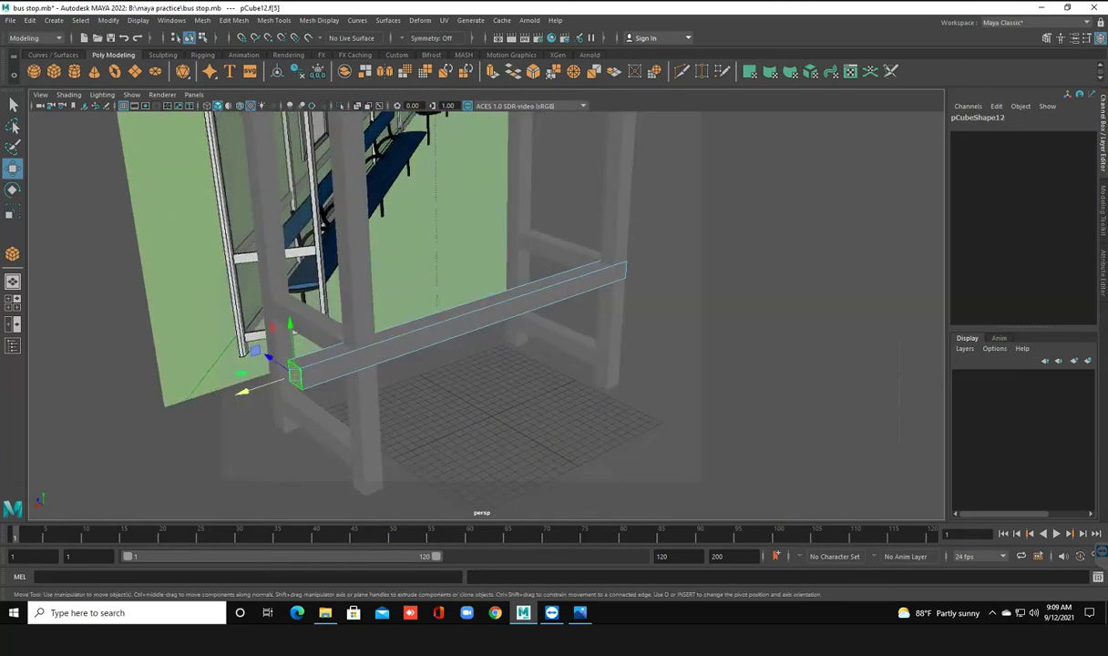
left_click_drag(242, 390, 289, 375)
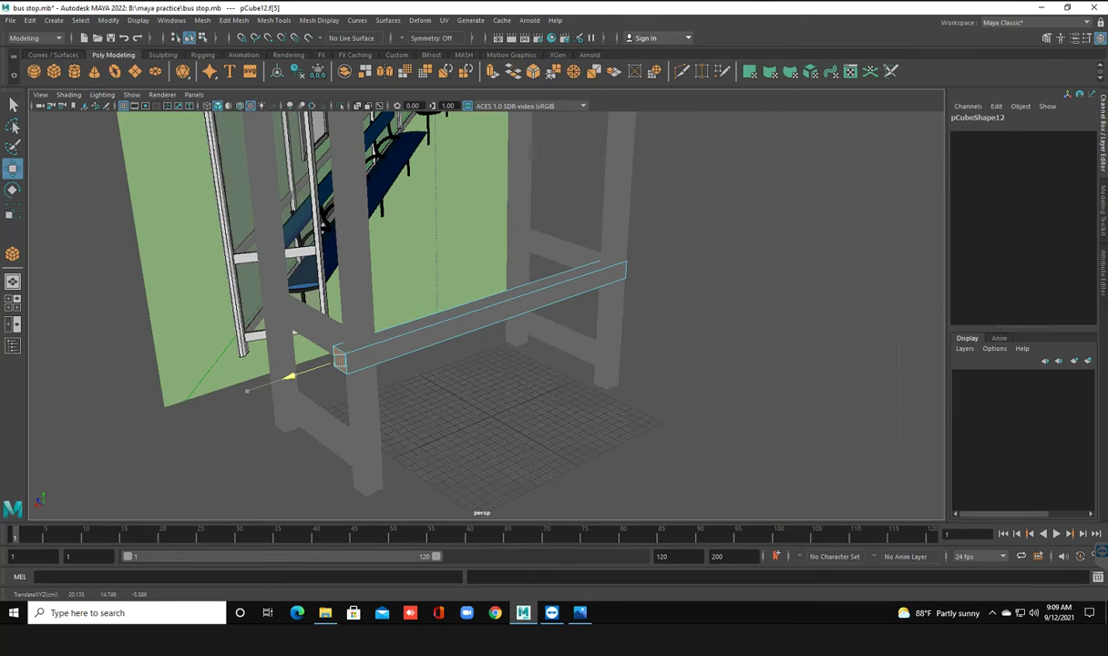
left_click_drag(290, 375, 299, 372)
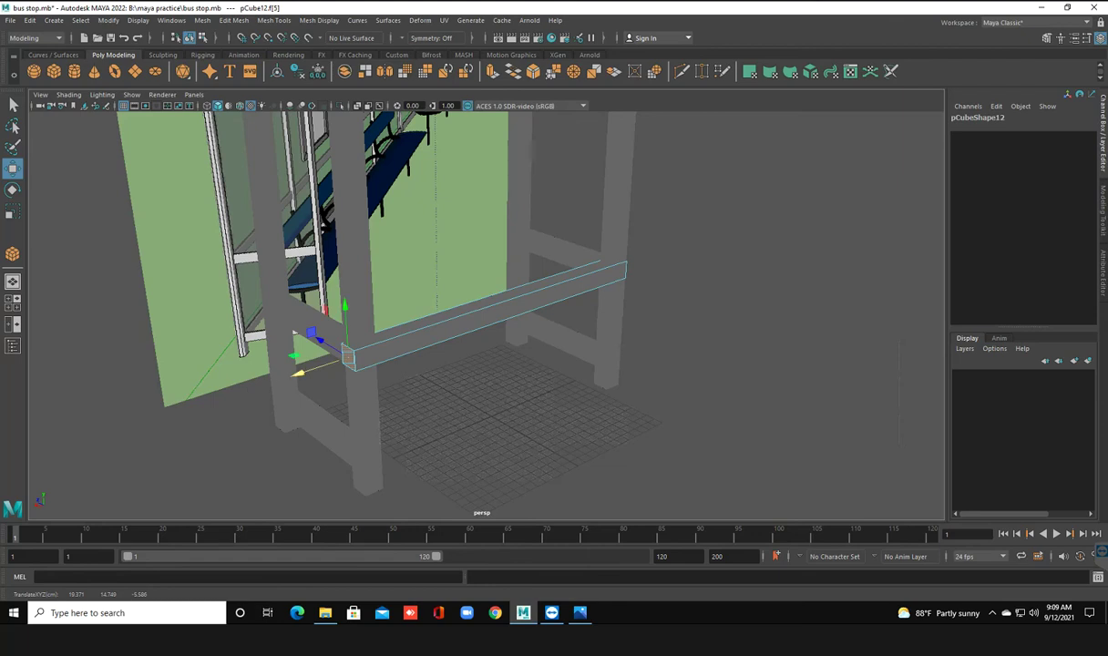
key("ctrl+s")
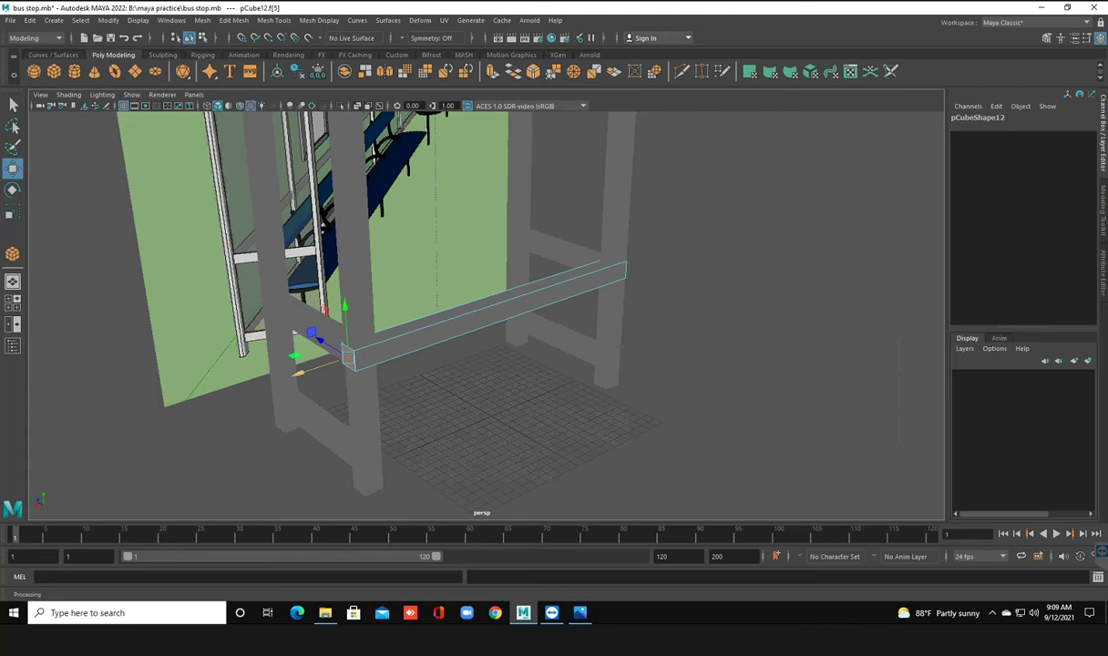
Nudge the crossbeam's end face slightly, then return to Object Mode and deselect it
left_click_drag(297, 372, 301, 371)
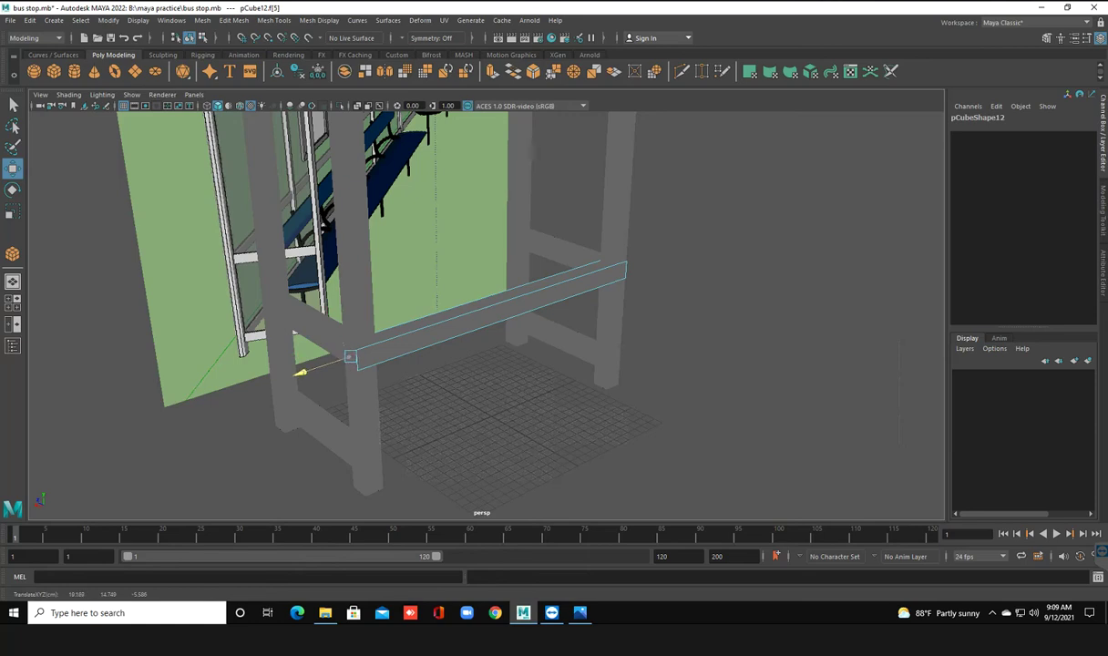
right_click_drag(295, 332, 398, 264)
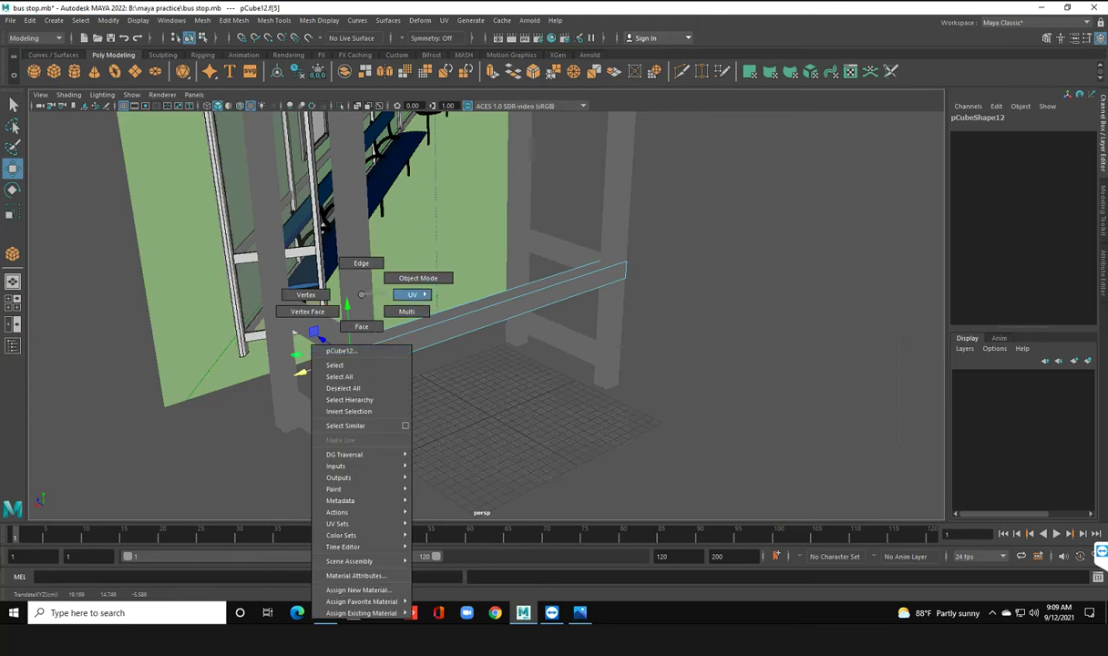
left_click(294, 333)
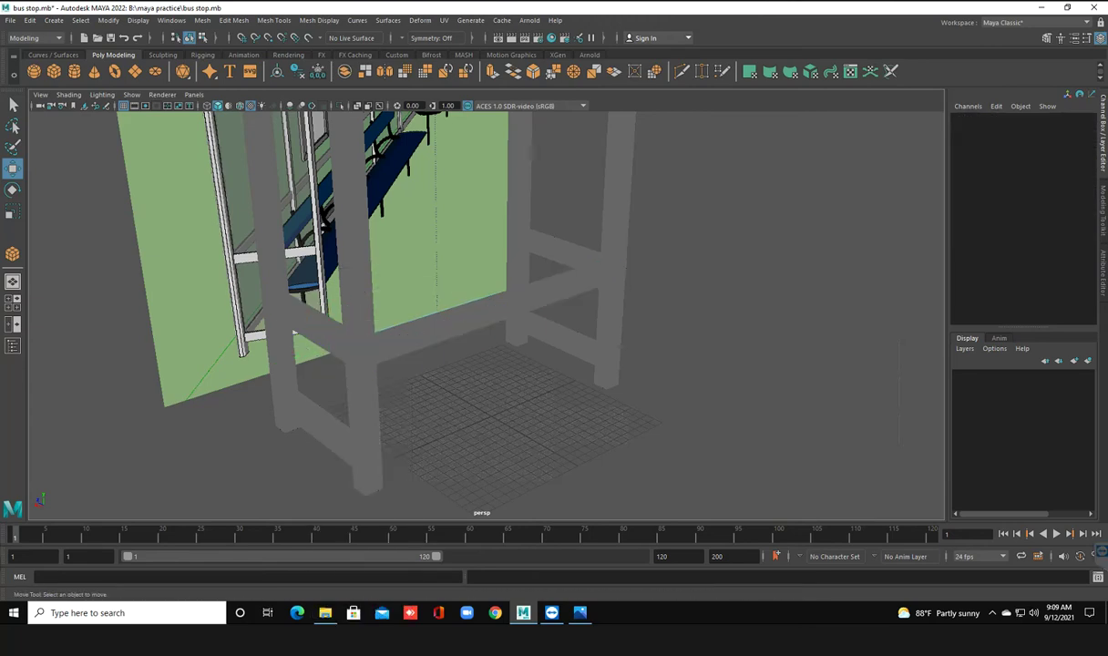
Select imagePlane1 and frame the bus-shelter reference image in view
left_click_drag(293, 333, 516, 332, "alt")
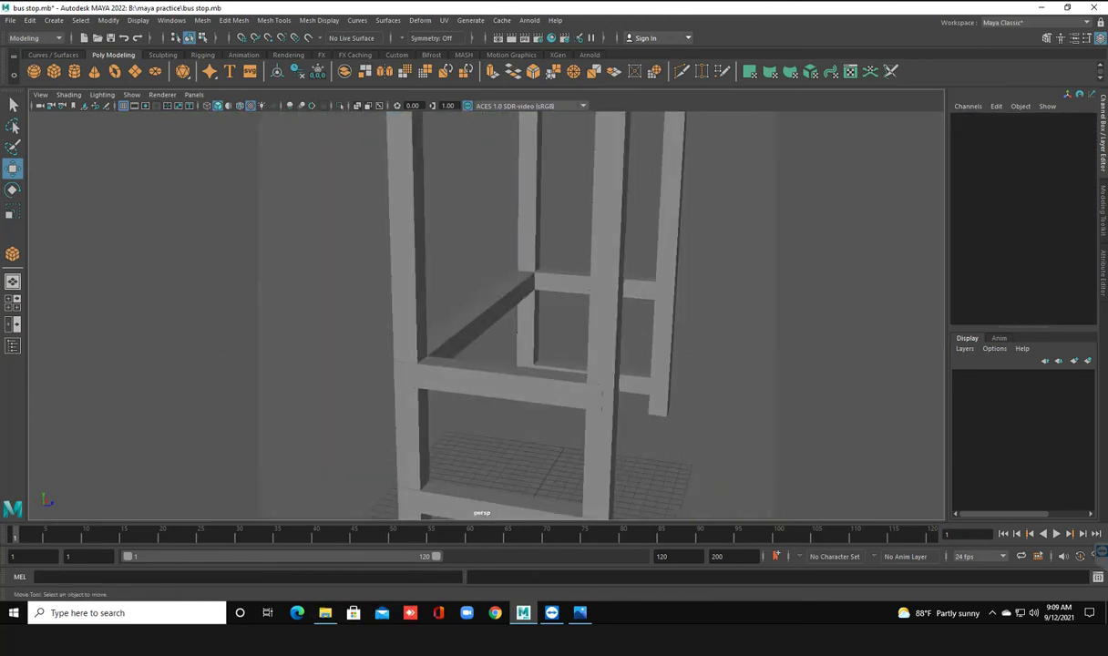
key("f")
key("super")
key("super")
mouse_move(510, 328)
left_mouse_down("alt")
mouse_move(583, 310)
mouse_move(510, 314)
left_mouse_up("alt")
left_click(712, 383)
key("f")
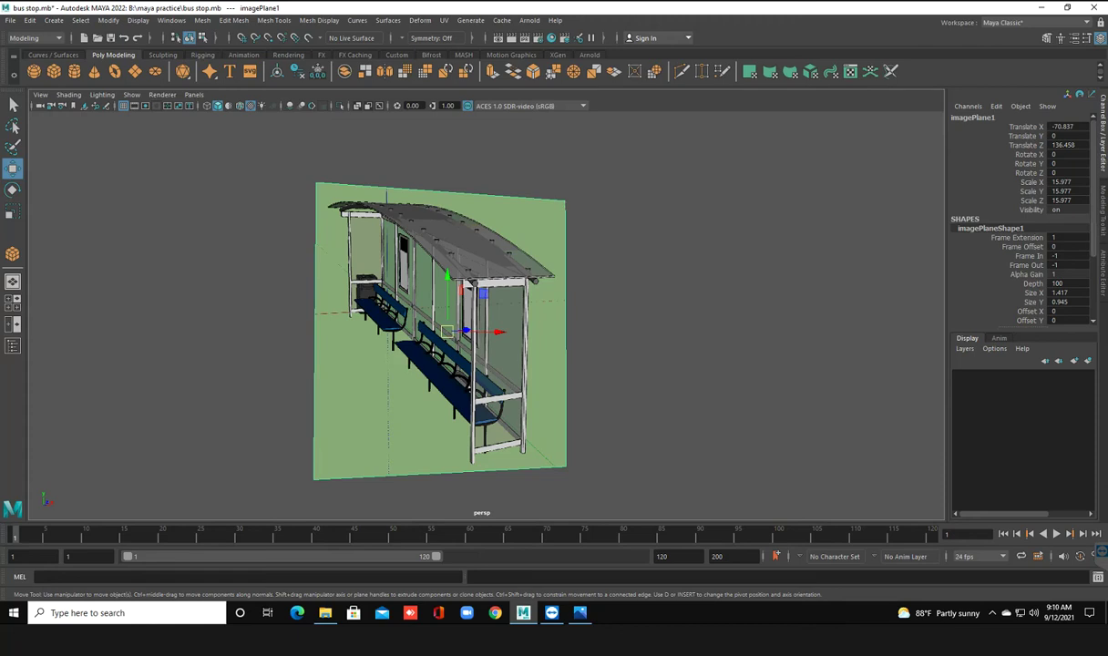
Select the left shelter post pCube7 and duplicate it to the right along X
left_click_drag(437, 328, 511, 301, "alt")
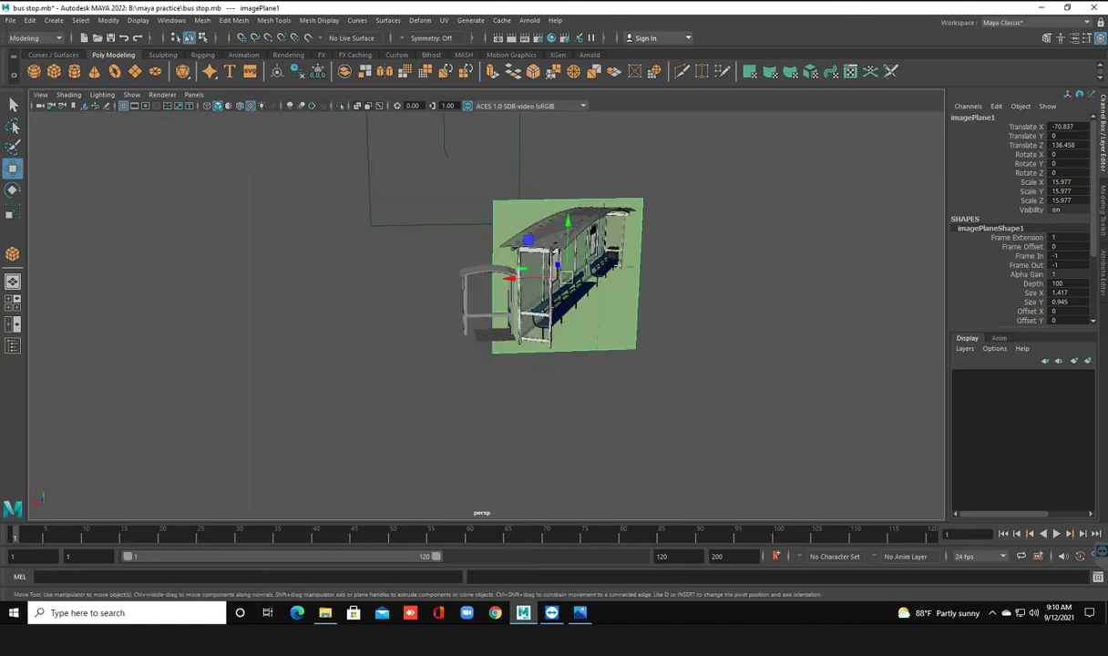
scroll(547, 273, "up", 2)
scroll(547, 273, "up", 2)
scroll(547, 273, "up", 3)
scroll(547, 273, "down", 1)
scroll(547, 273, "down", 2)
left_click(403, 274)
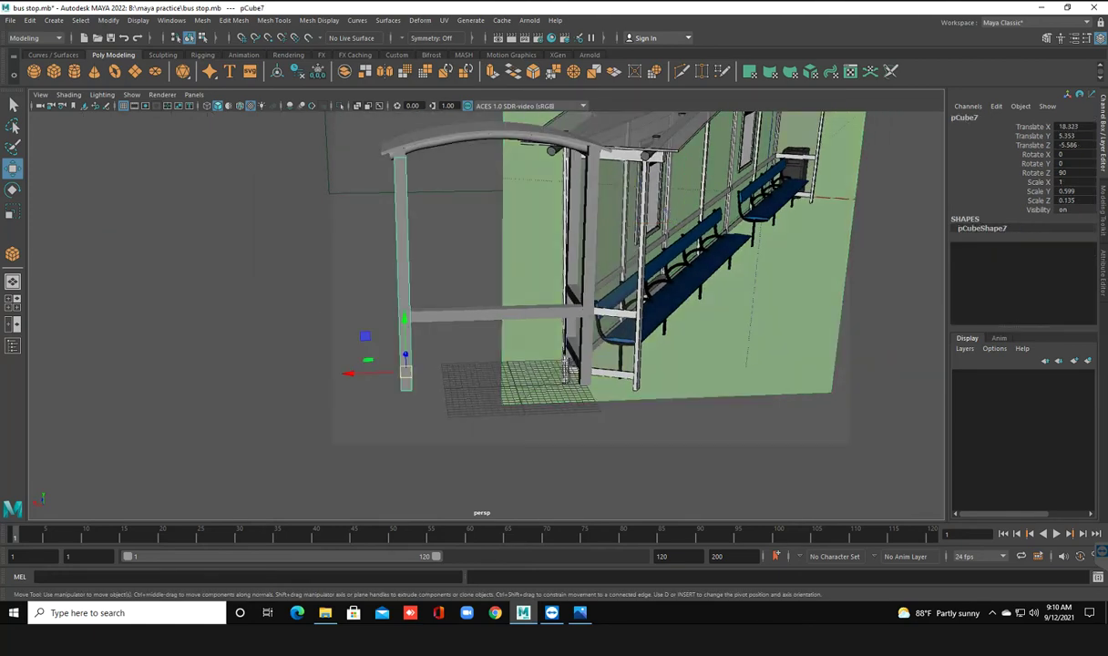
left_click_drag(359, 373, 382, 372, "shift")
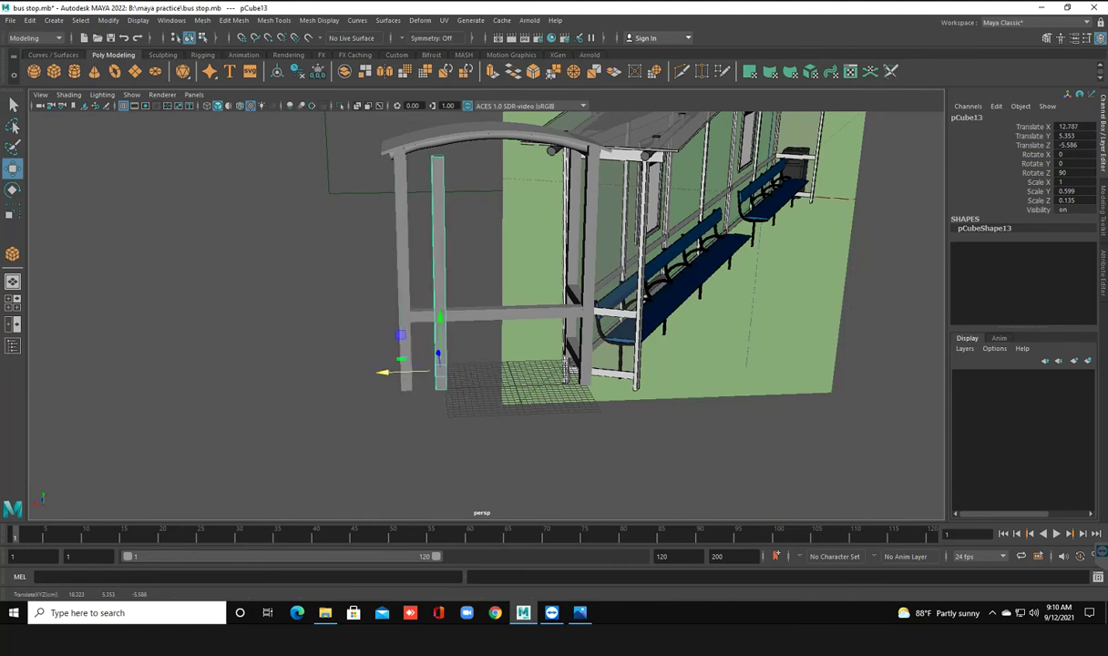
Raise the new post's top face to meet the roof, then duplicate it again as pCube14
right_click_drag(424, 246, 419, 188)
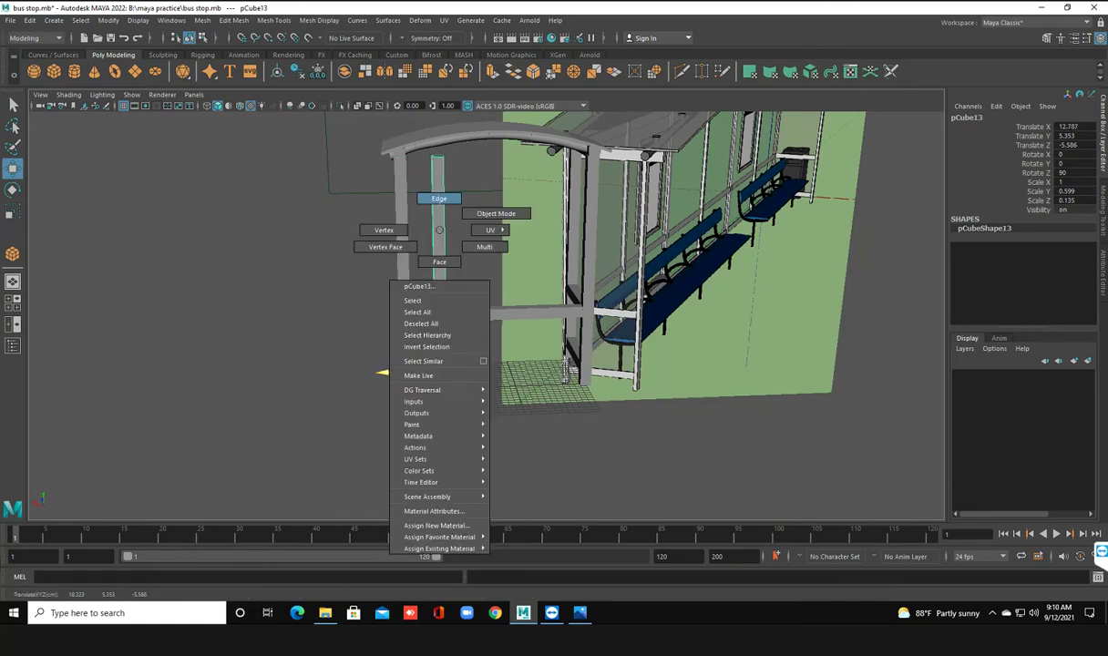
right_click_drag(428, 242, 428, 273)
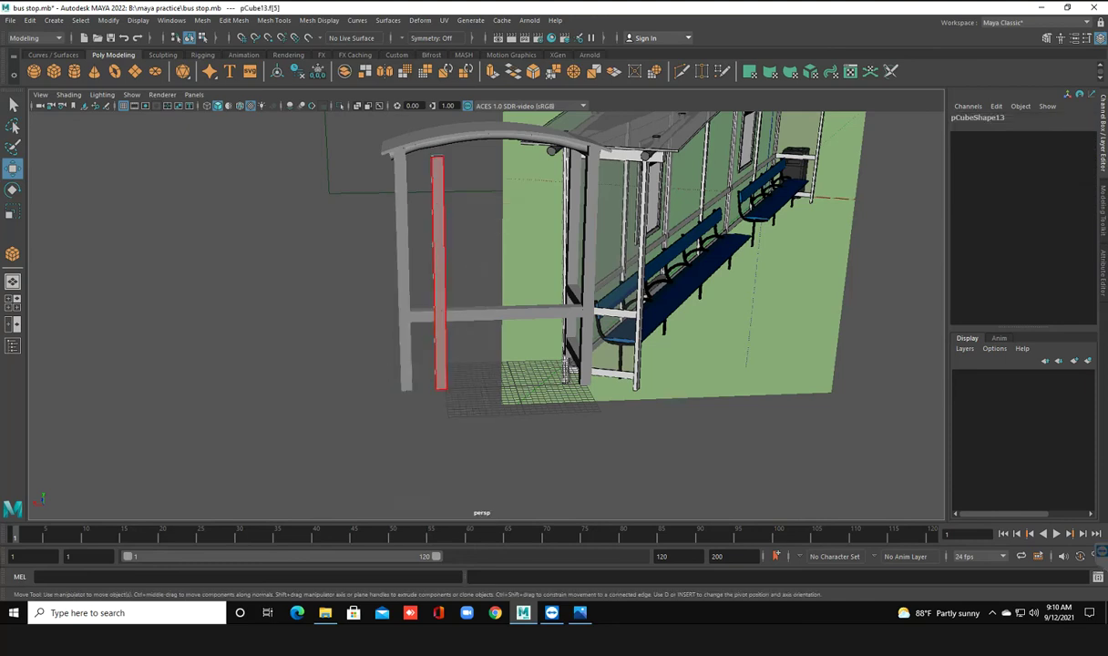
left_click(437, 273)
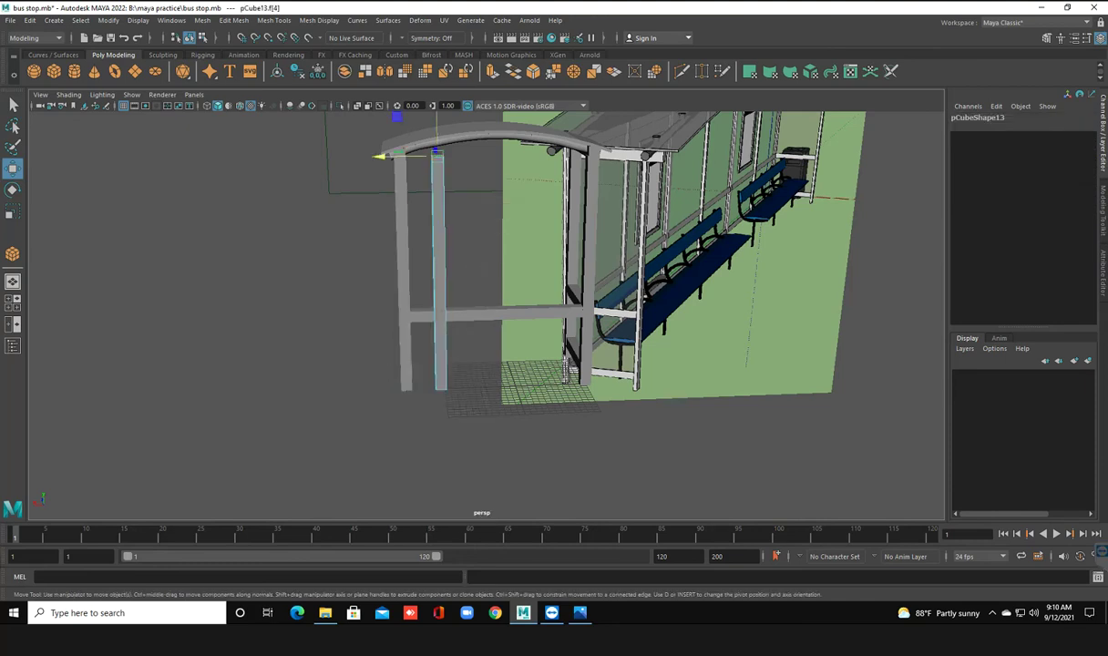
left_click_drag(378, 157, 416, 132)
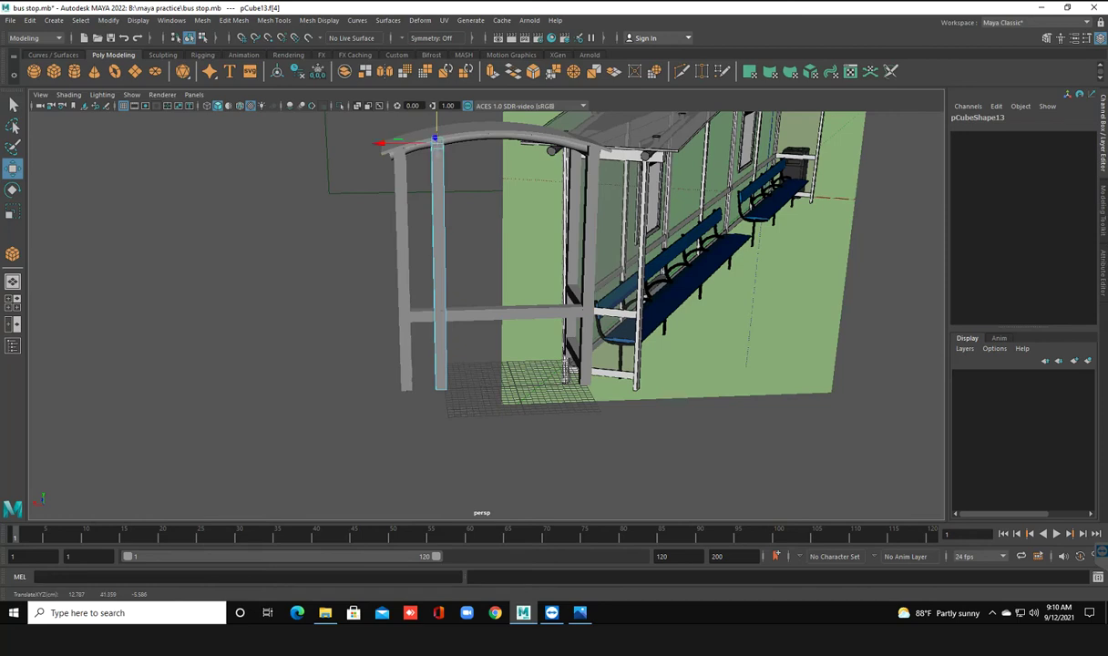
right_click(431, 217)
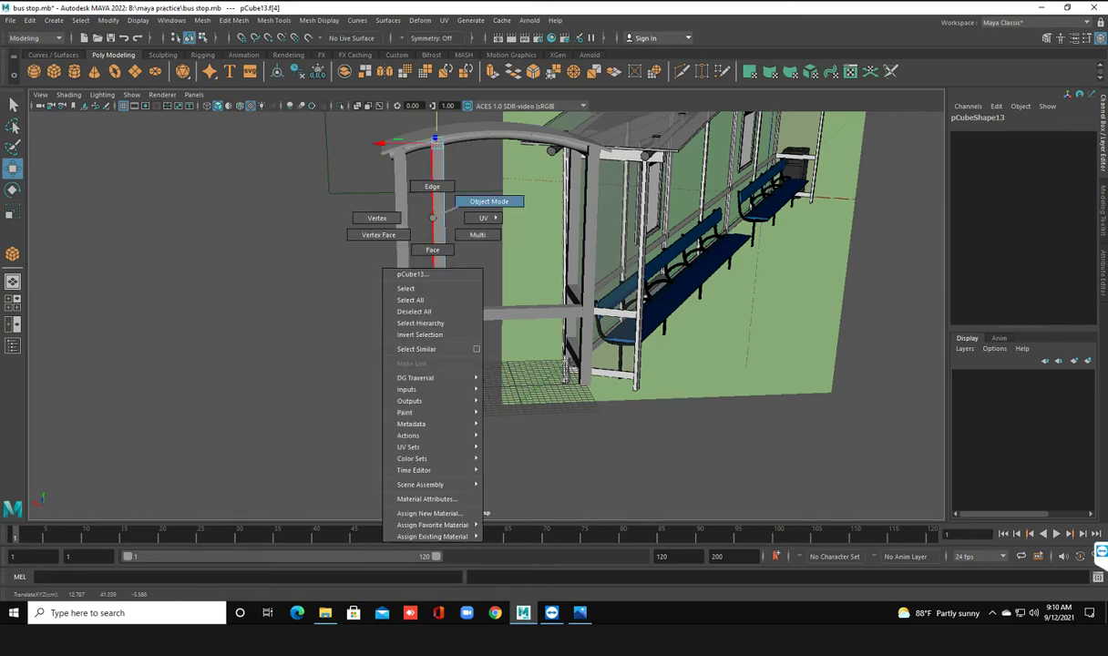
left_click(489, 201)
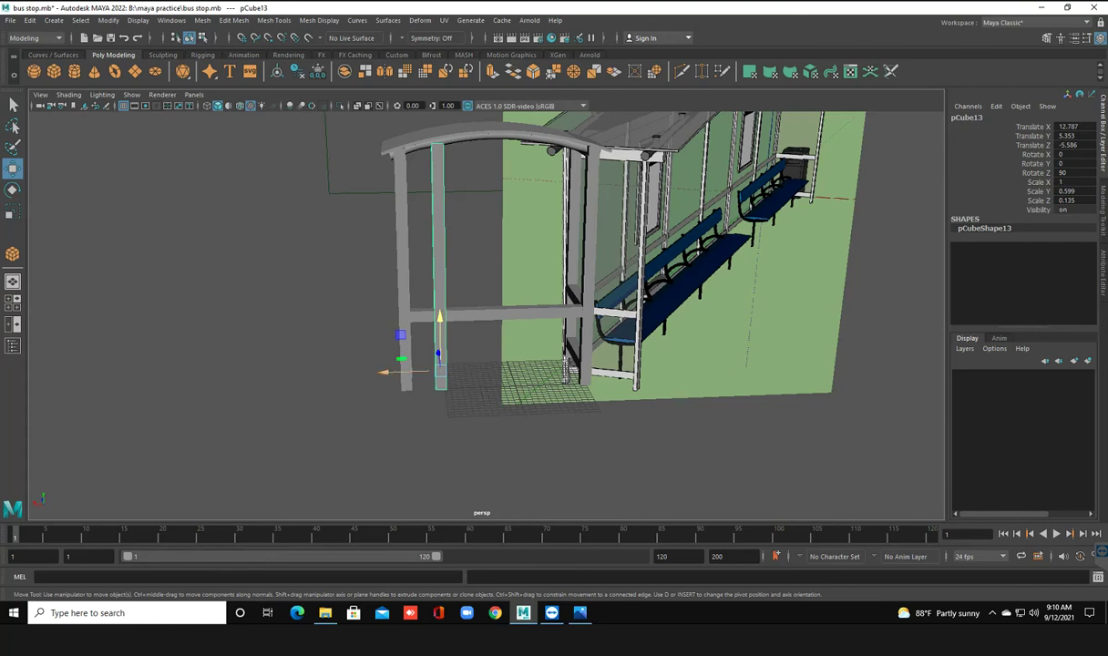
left_click_drag(383, 372, 417, 371, "shift")
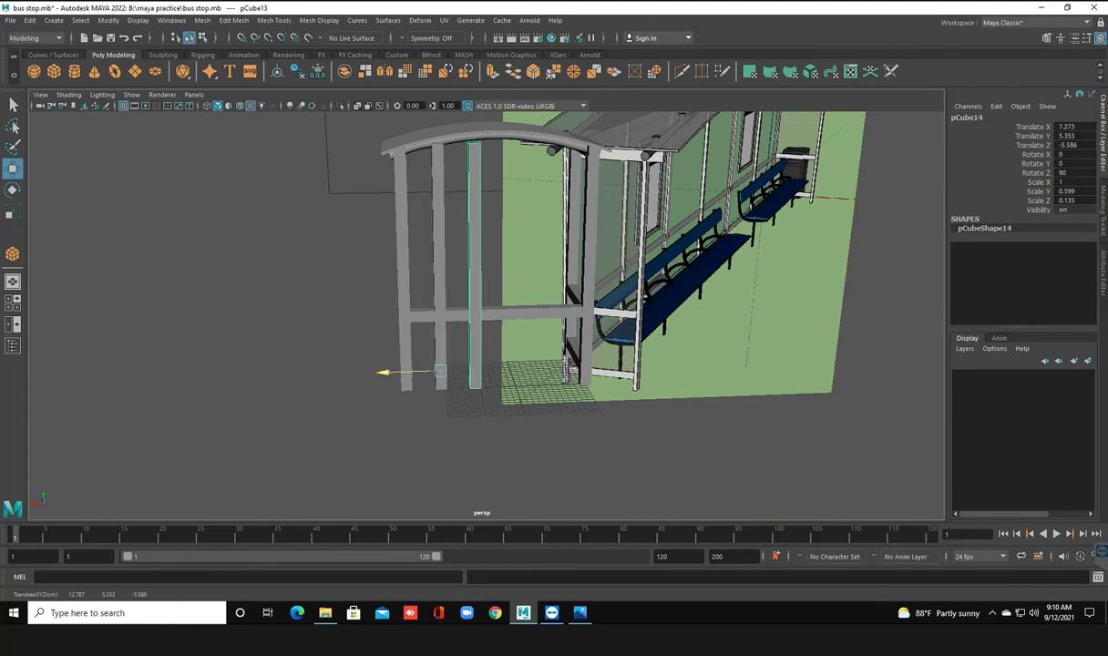
left_click_drag(382, 371, 390, 371)
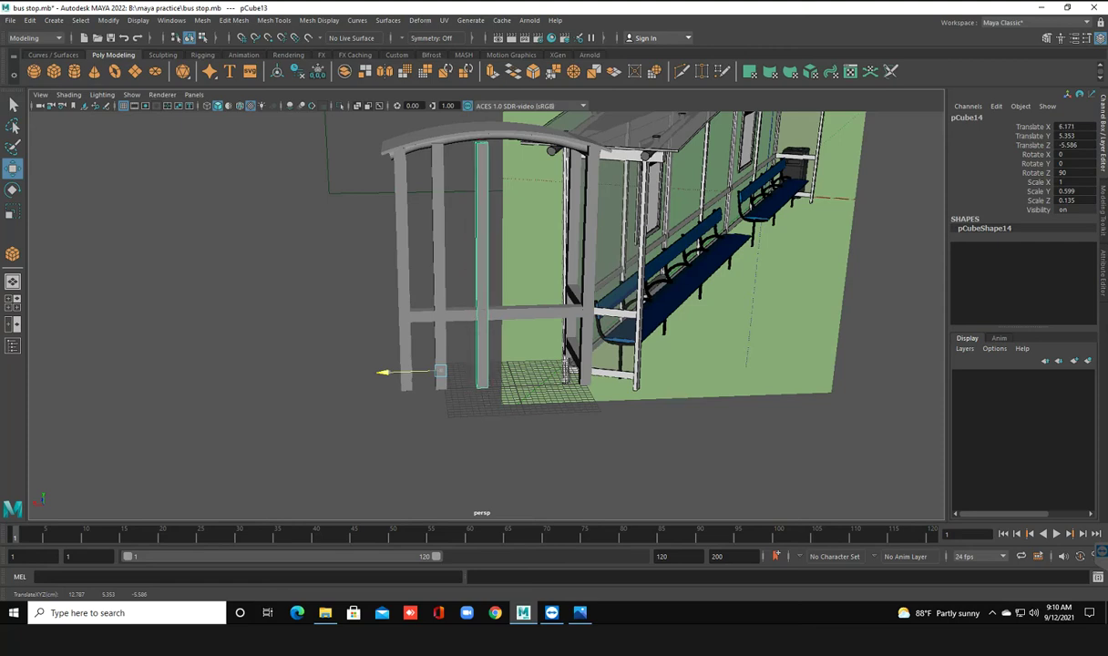
Duplicate the post twice with Ctrl+D, spacing the copies evenly to the right
left_click(383, 372)
key("ctrl+d")
left_click_drag(390, 372, 491, 369)
key("ctrl+d")
left_click_drag(466, 370, 473, 370)
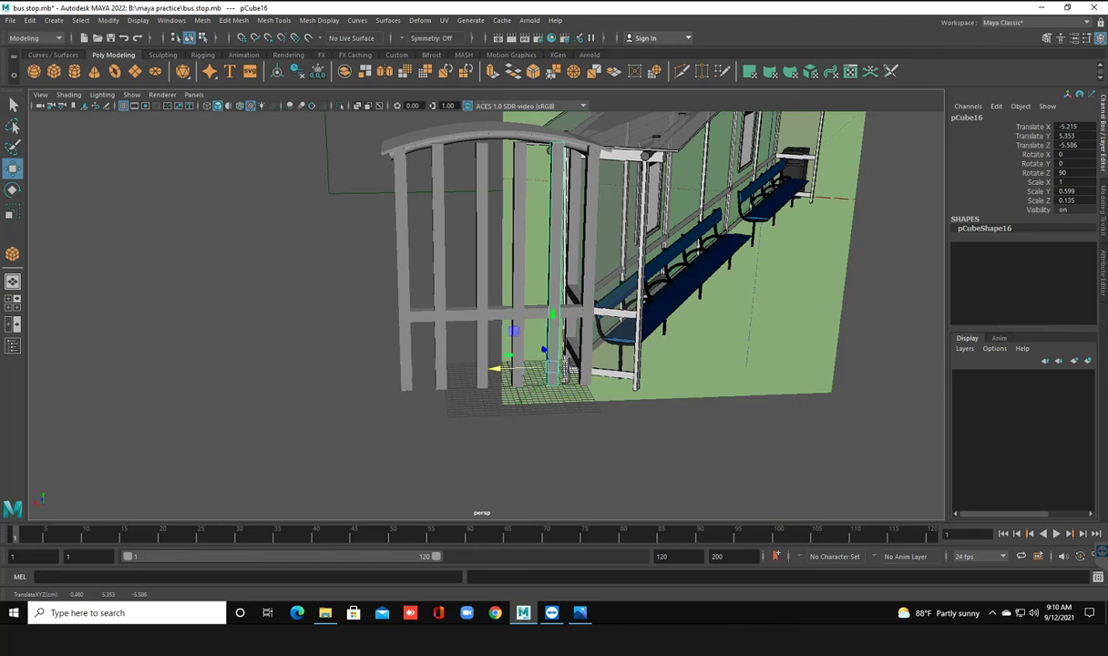
Raise the second added post's top face toward the roof arch
left_click(480, 274)
right_click_drag(474, 273, 460, 259)
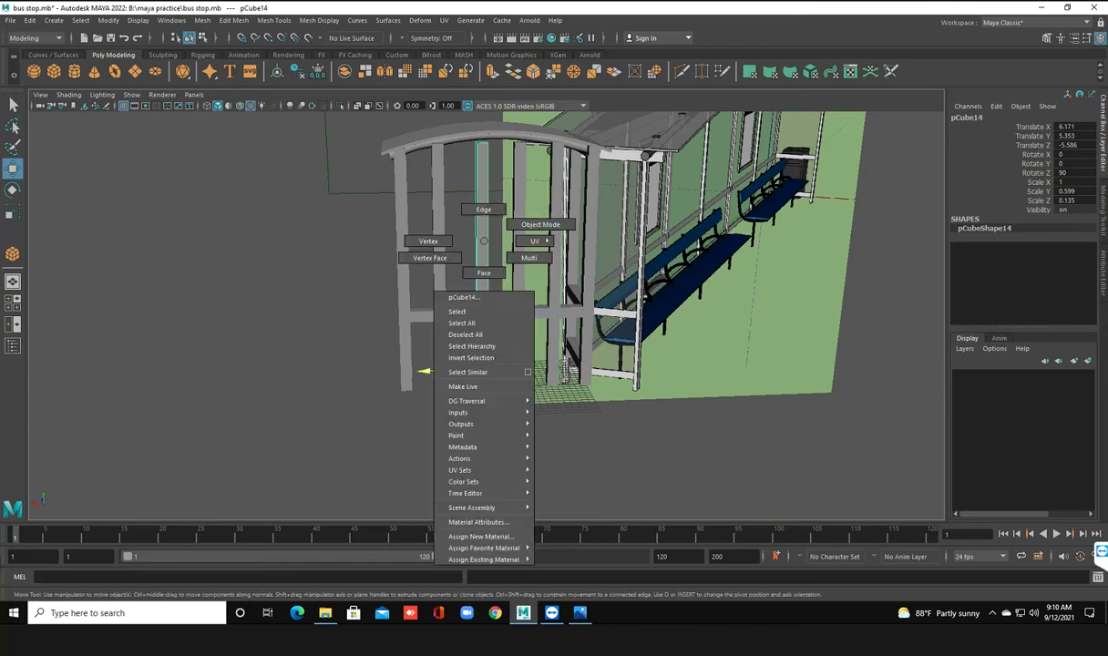
left_click(460, 260)
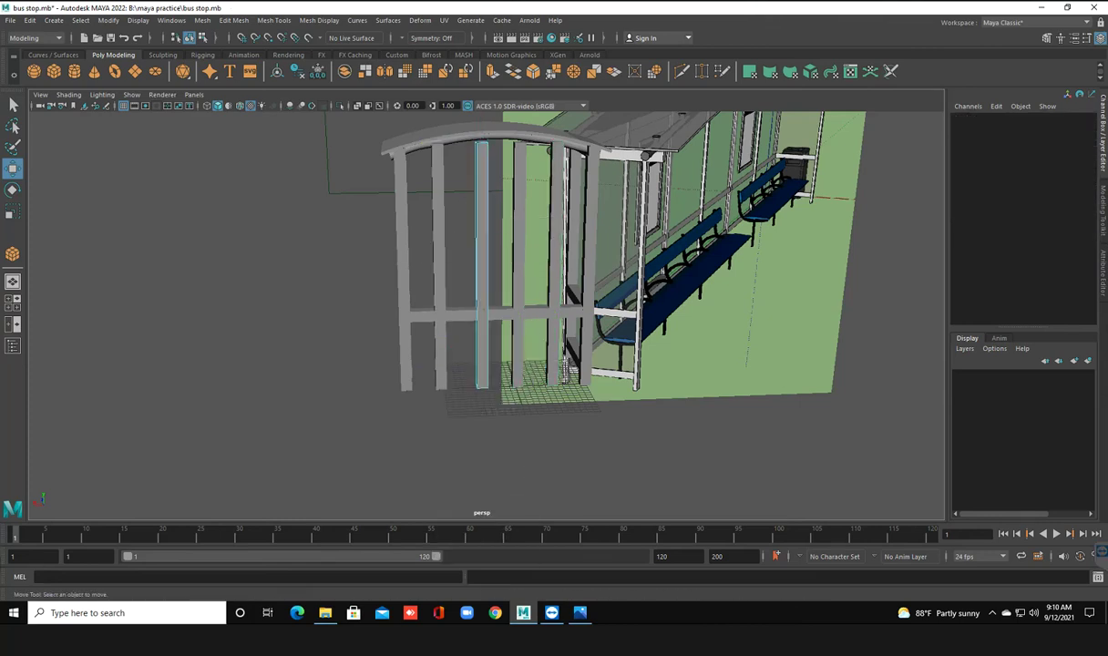
left_click(480, 144)
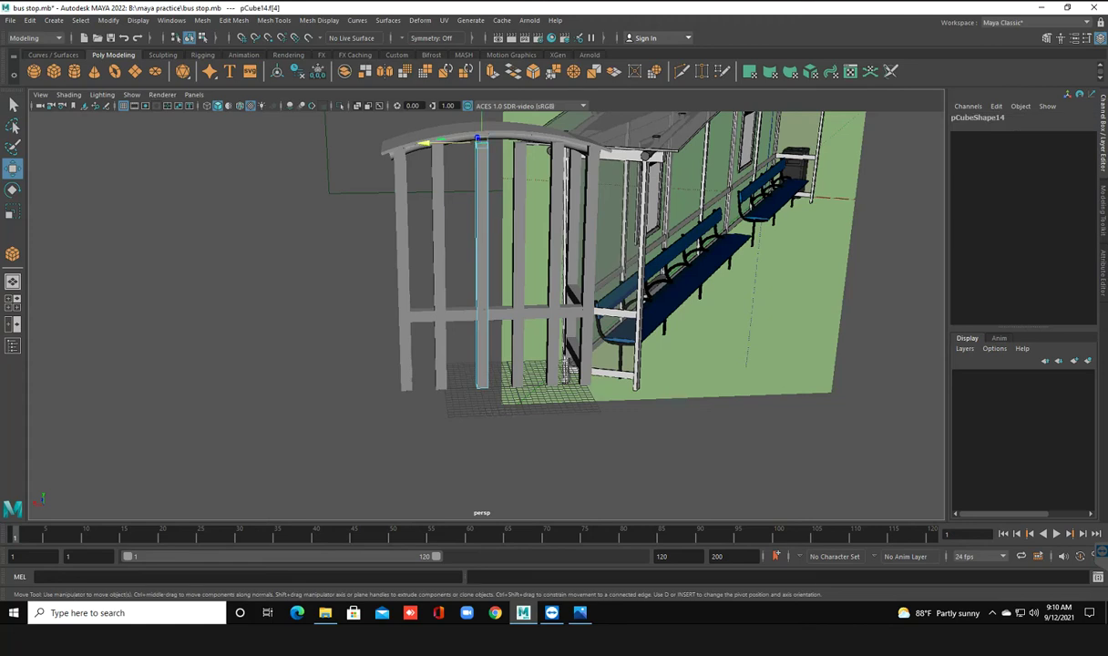
left_click_drag(477, 140, 459, 133)
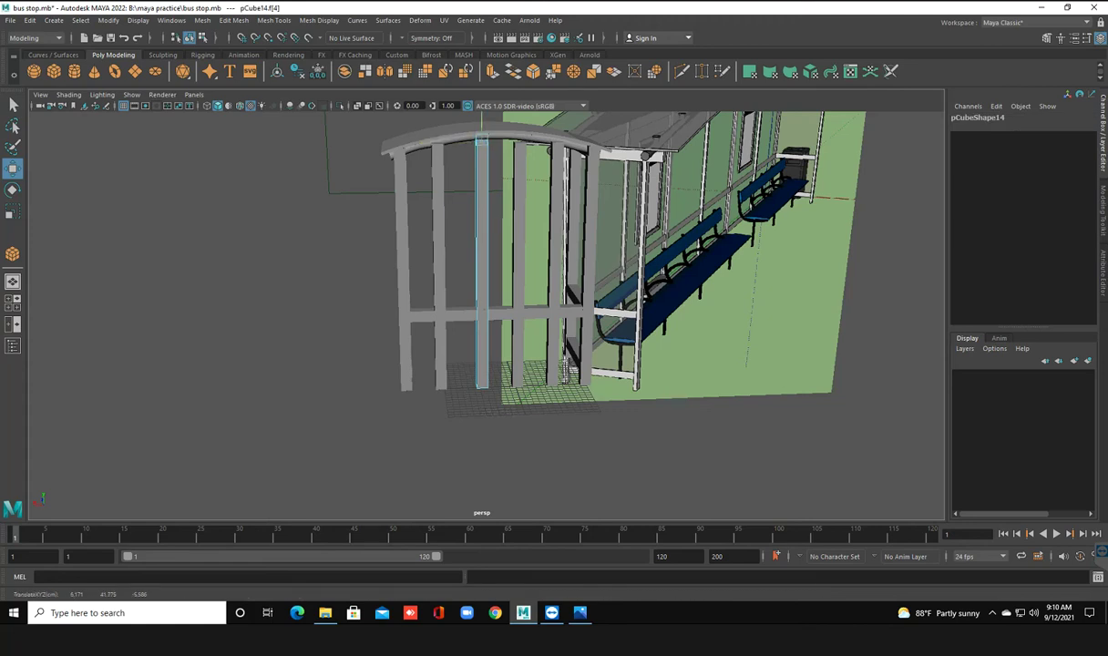
left_click_drag(458, 133, 459, 133)
Raise the neighbouring post's top face to meet the roof, then view the shelter front-left
left_click(544, 349)
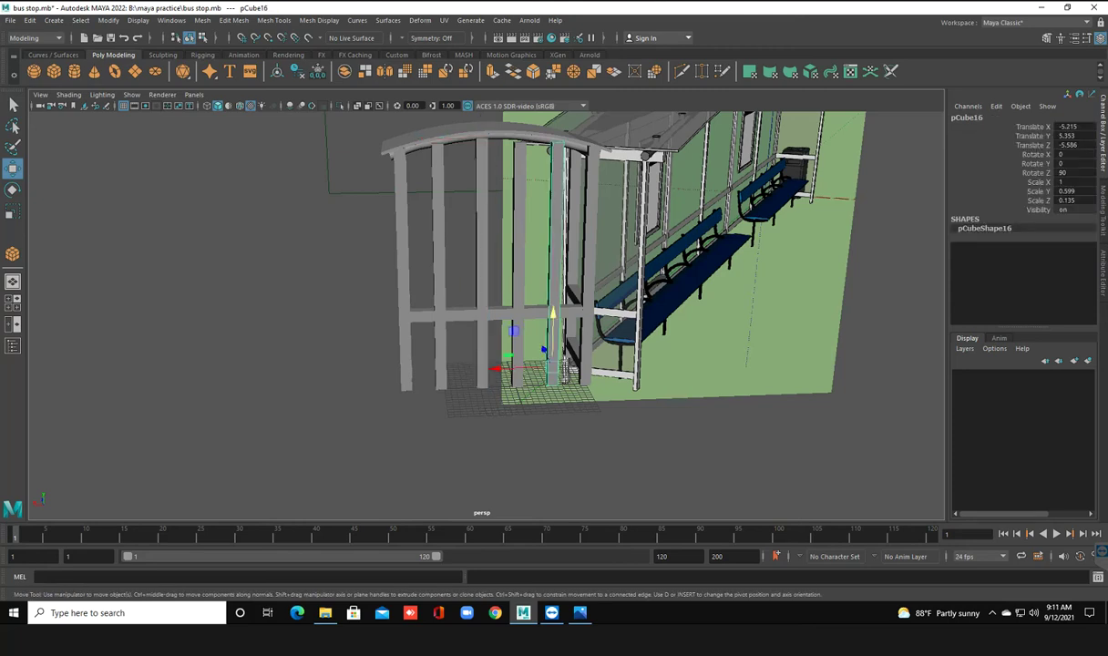
left_click(516, 265)
right_click_drag(519, 178, 524, 192)
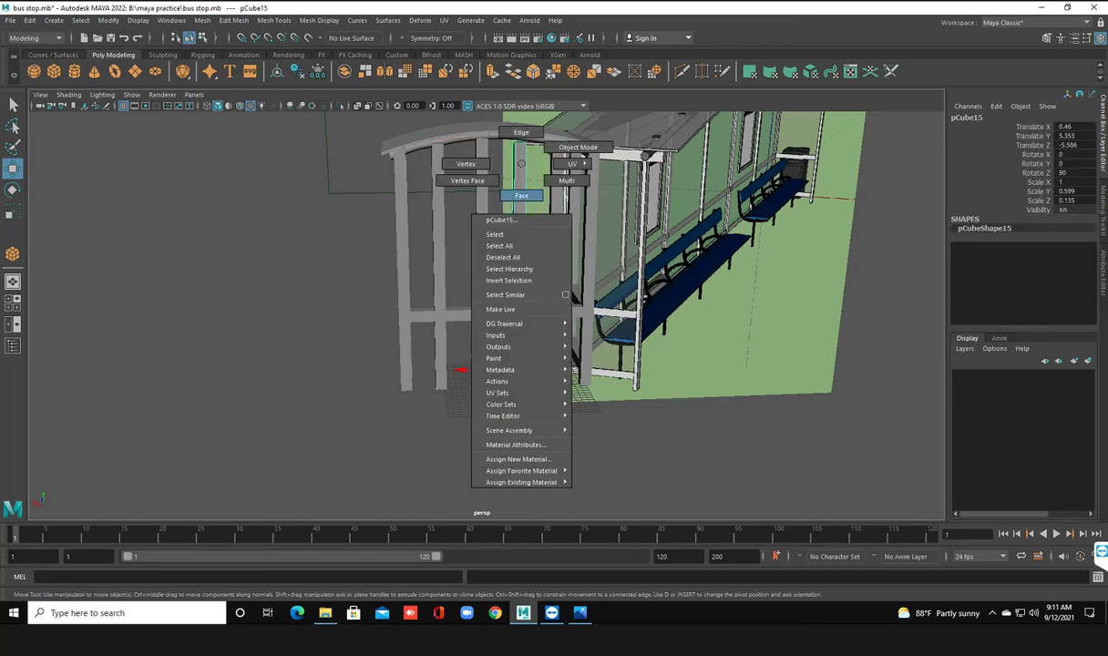
left_click(492, 256)
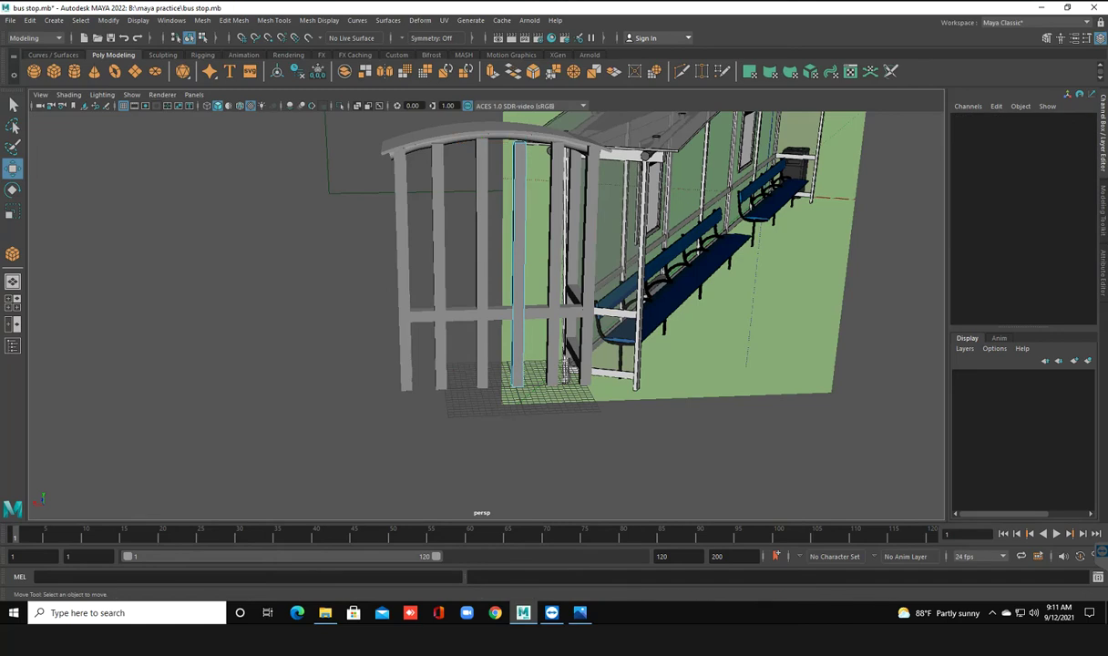
left_click(513, 141)
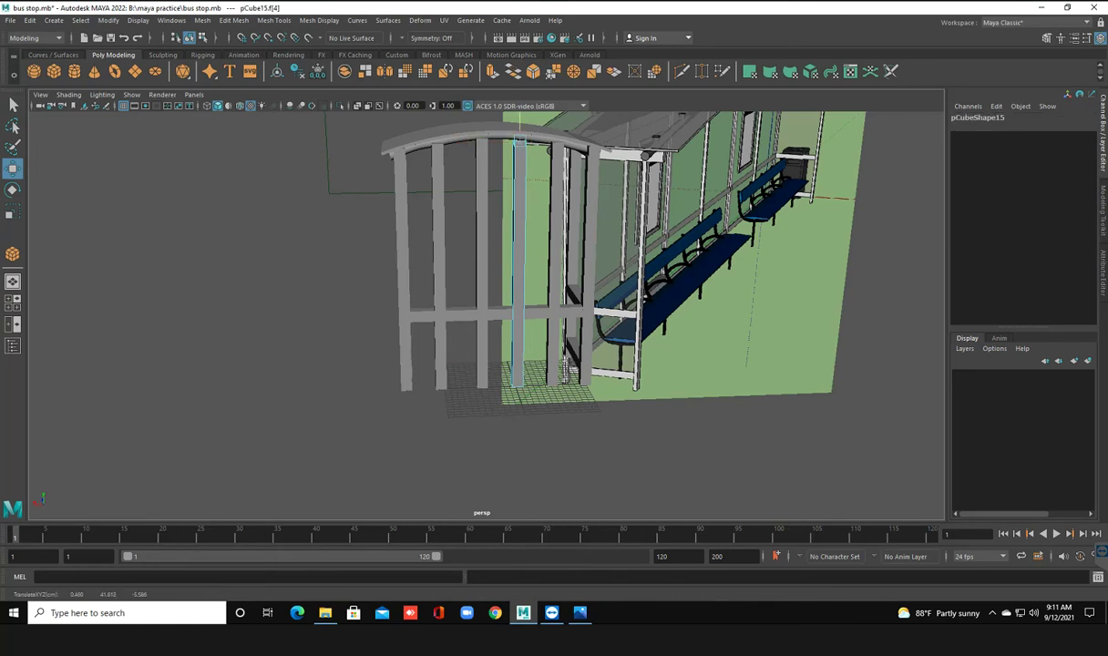
left_click_drag(516, 136, 514, 133)
right_click_drag(512, 220, 547, 189)
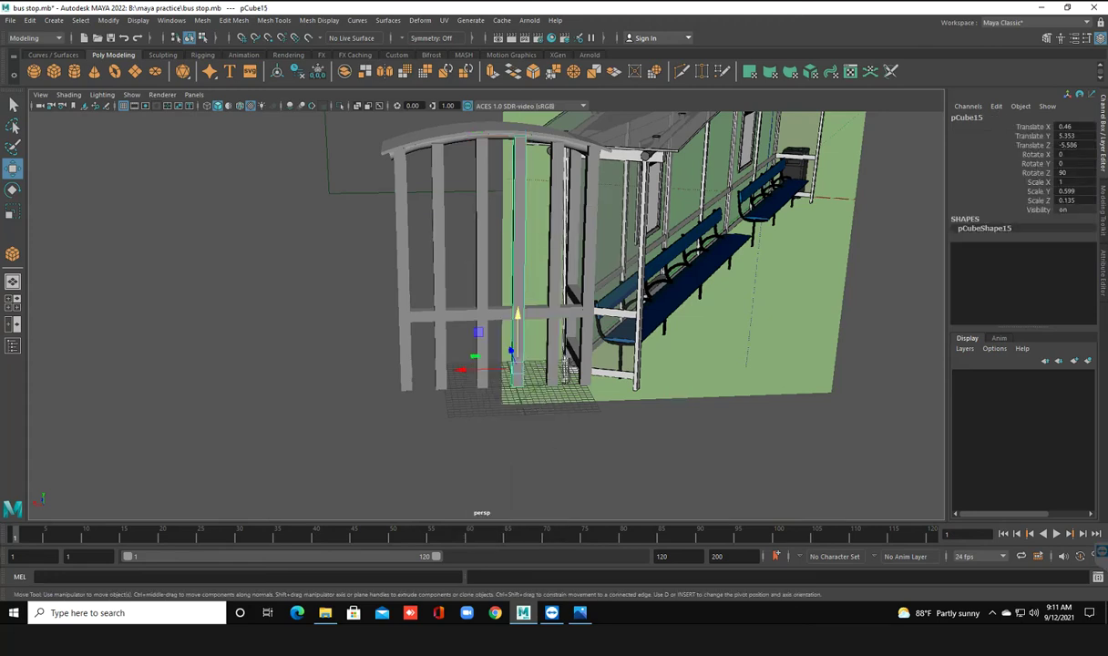
left_click_drag(546, 273, 364, 273, "alt")
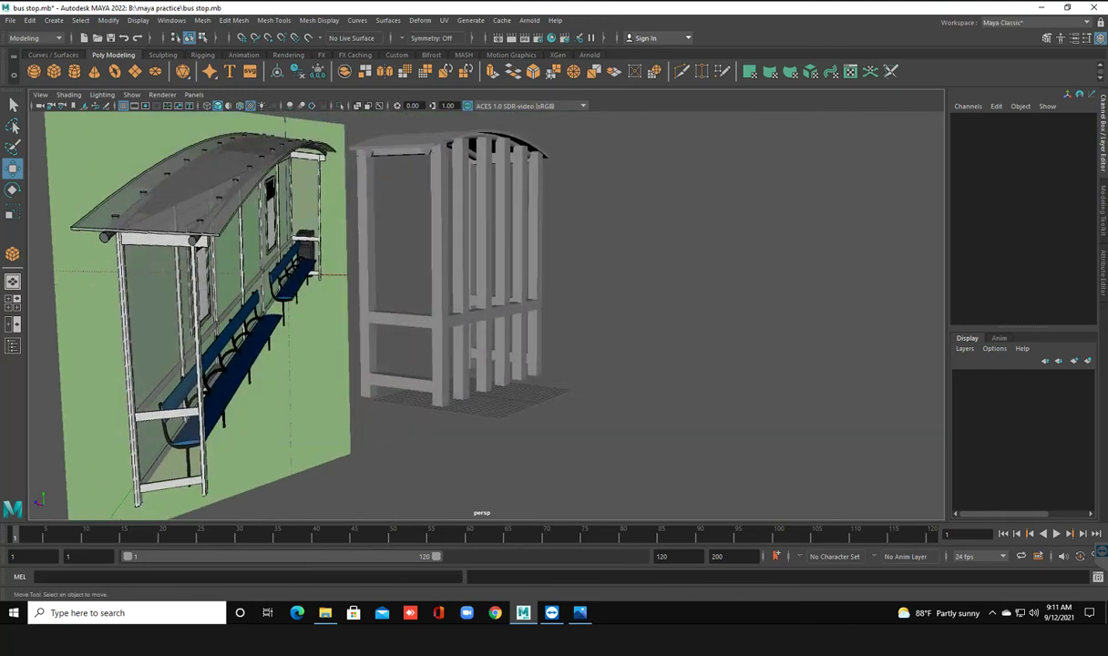
Nudge the curved roof trim pCylinder1 along Z and clone it to the booth's far end
left_click(488, 144)
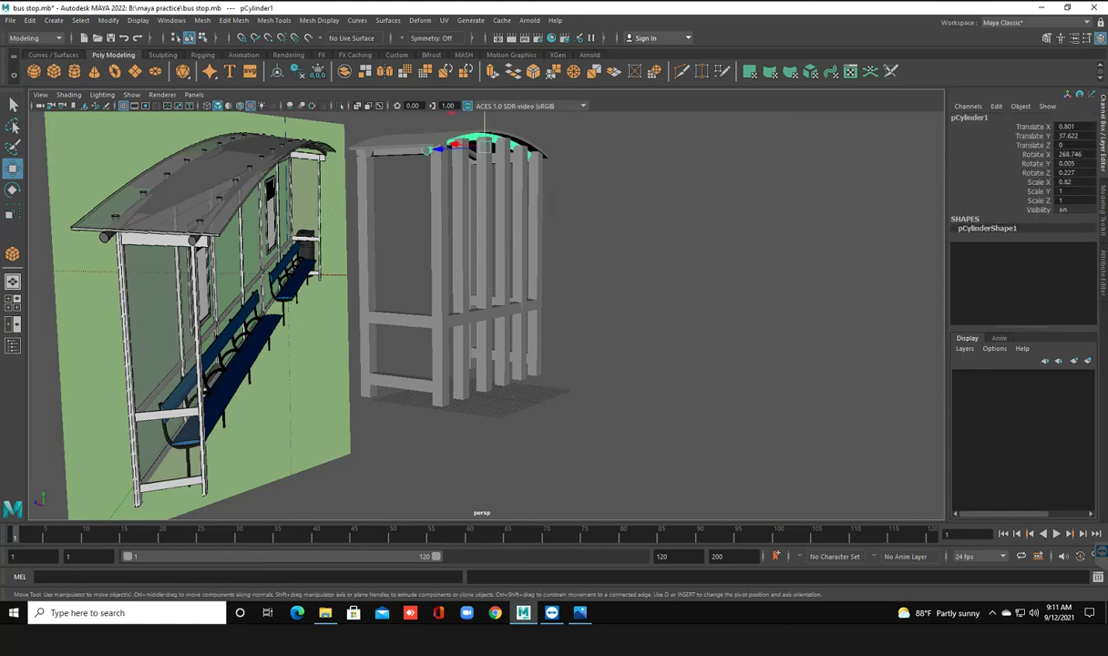
left_click_drag(565, 319, 519, 314, "alt")
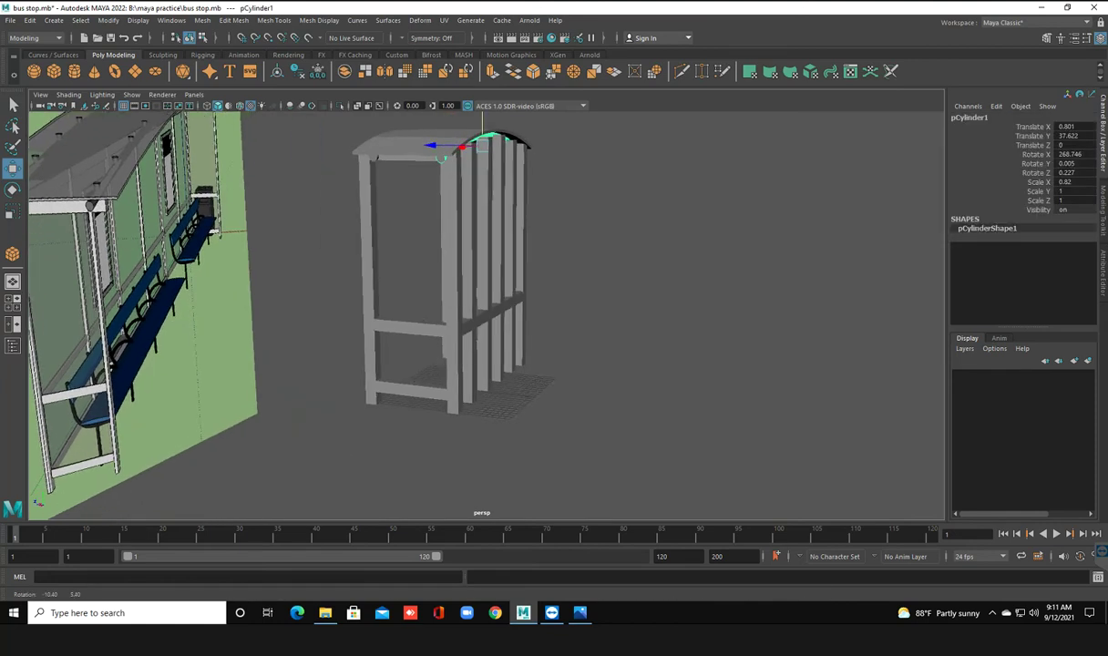
left_click_drag(428, 146, 435, 145)
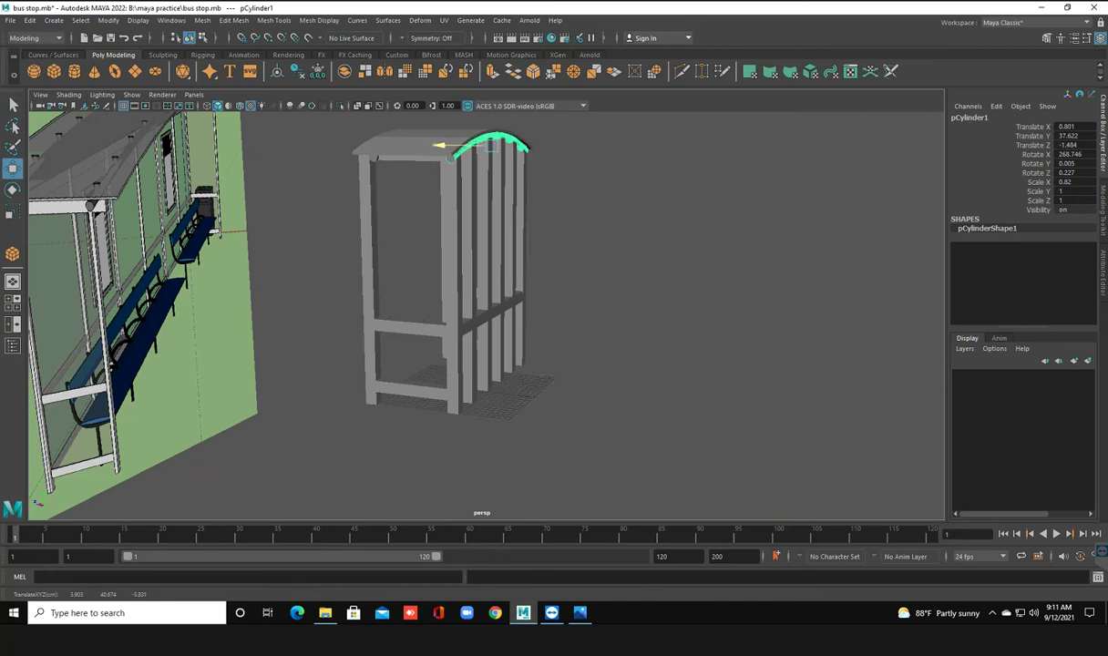
left_click_drag(436, 146, 510, 155, "alt")
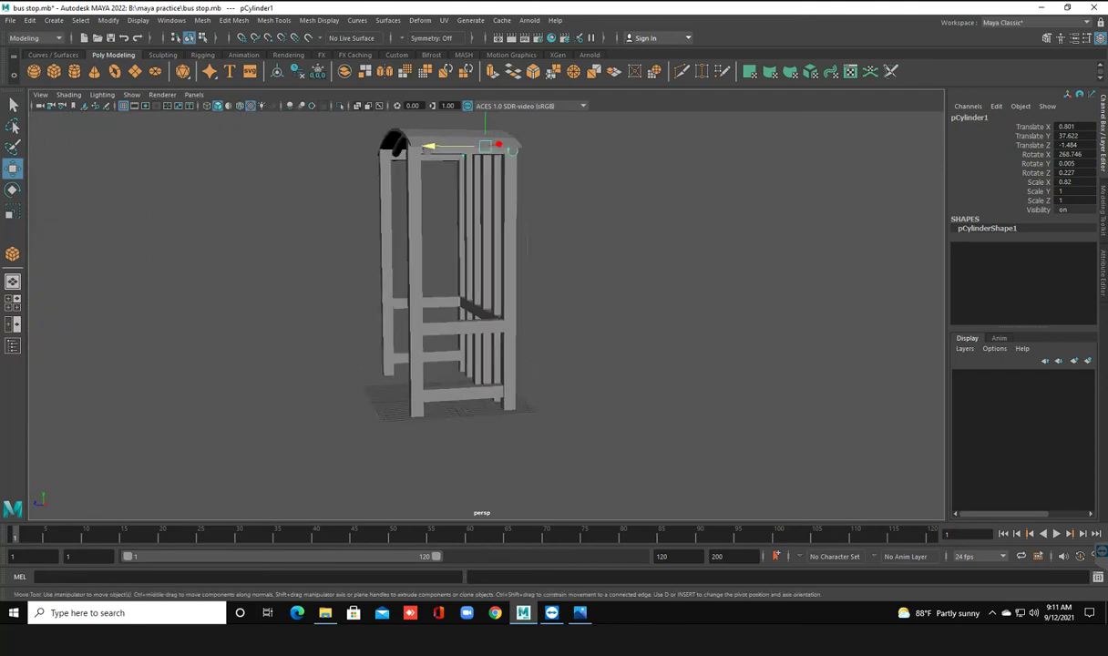
left_click_drag(437, 146, 349, 144, "shift")
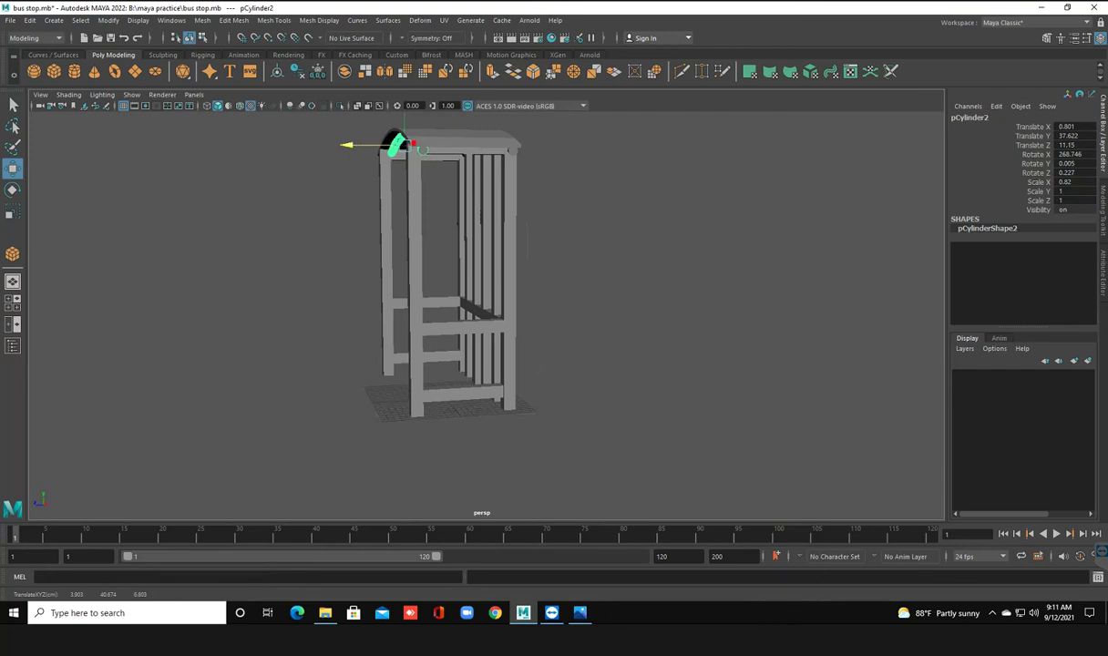
left_click(337, 146)
Shift the original roof trim's Translate Z slightly into alignment
left_click_drag(337, 146, 546, 182, "alt")
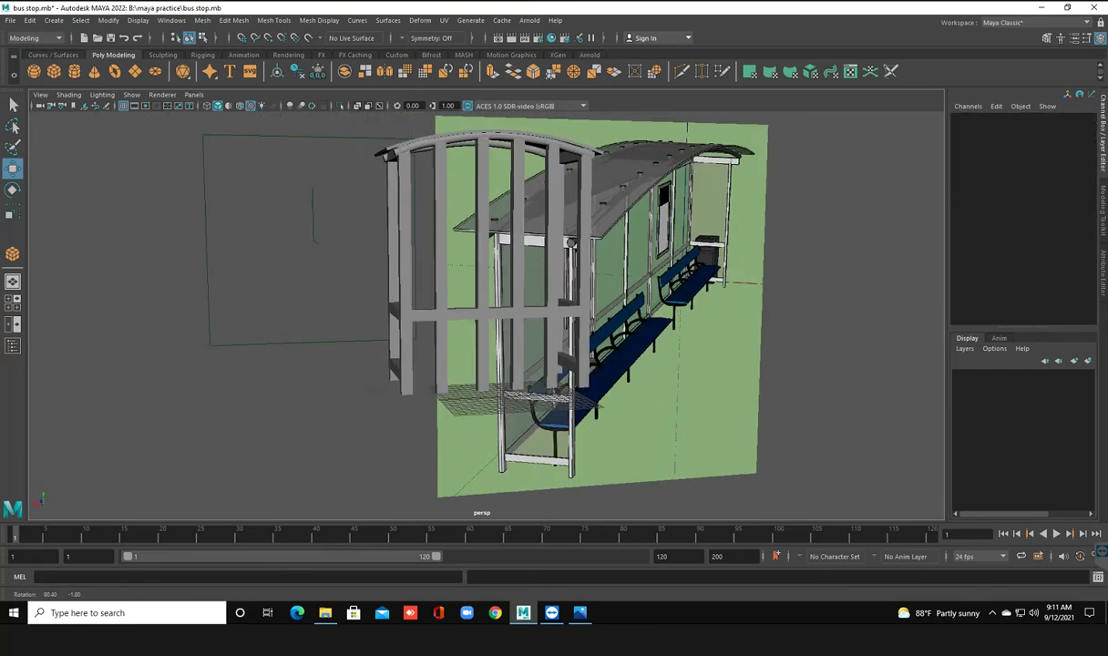
left_click_drag(547, 274, 653, 273, "alt")
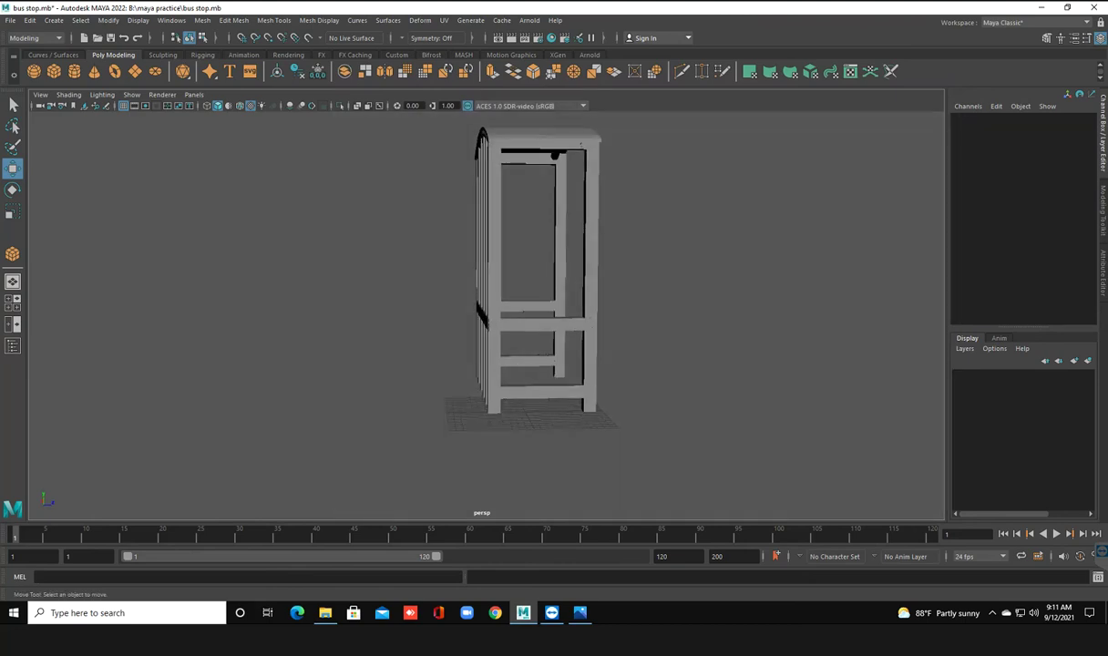
left_click(483, 138)
left_click_drag(544, 146, 549, 145)
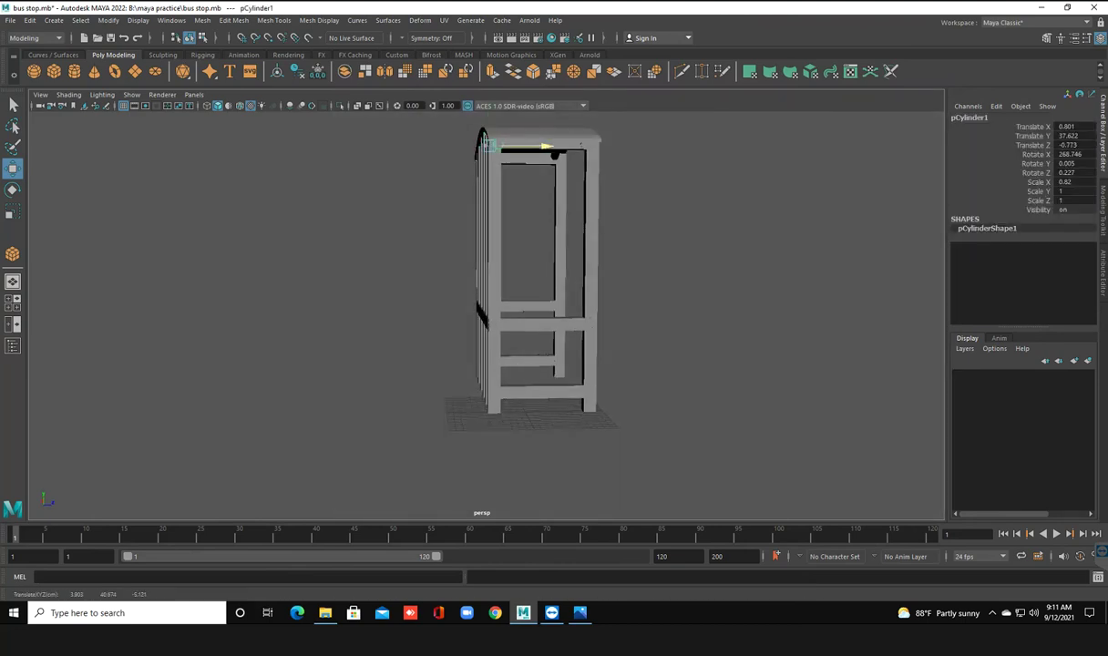
left_click(729, 318)
mouse_move(729, 319)
left_mouse_down("alt")
mouse_move(638, 301)
mouse_move(465, 308)
left_mouse_up("alt")
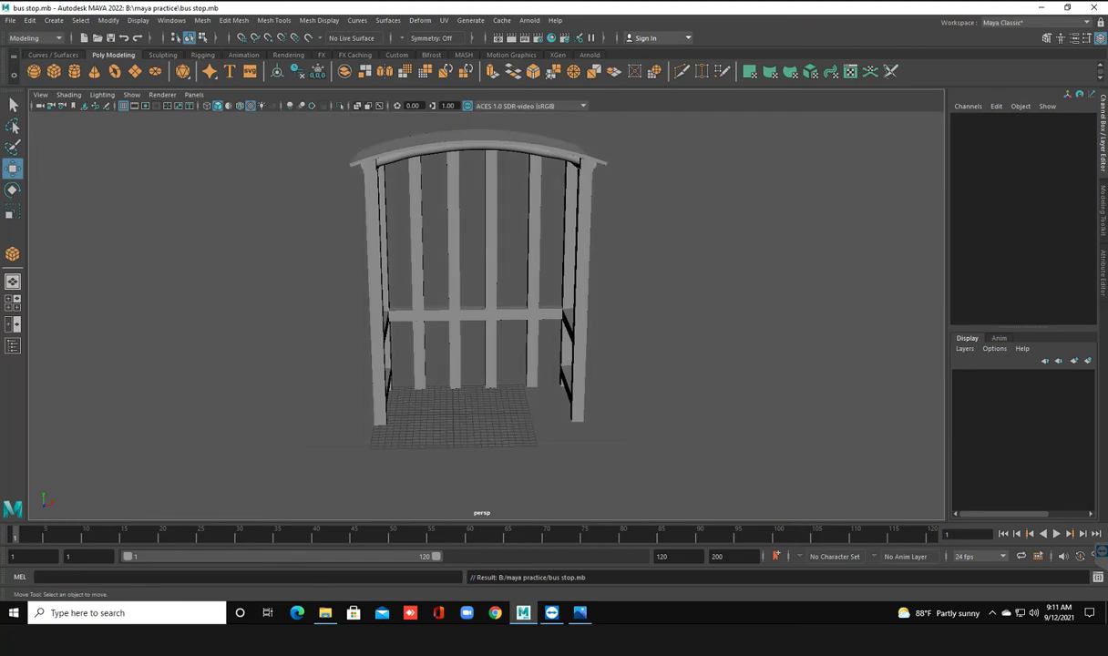
scroll(482, 310, "down", 3)
scroll(483, 309, "down", 2)
scroll(483, 309, "down", 2)
left_click_drag(483, 310, 401, 310, "alt")
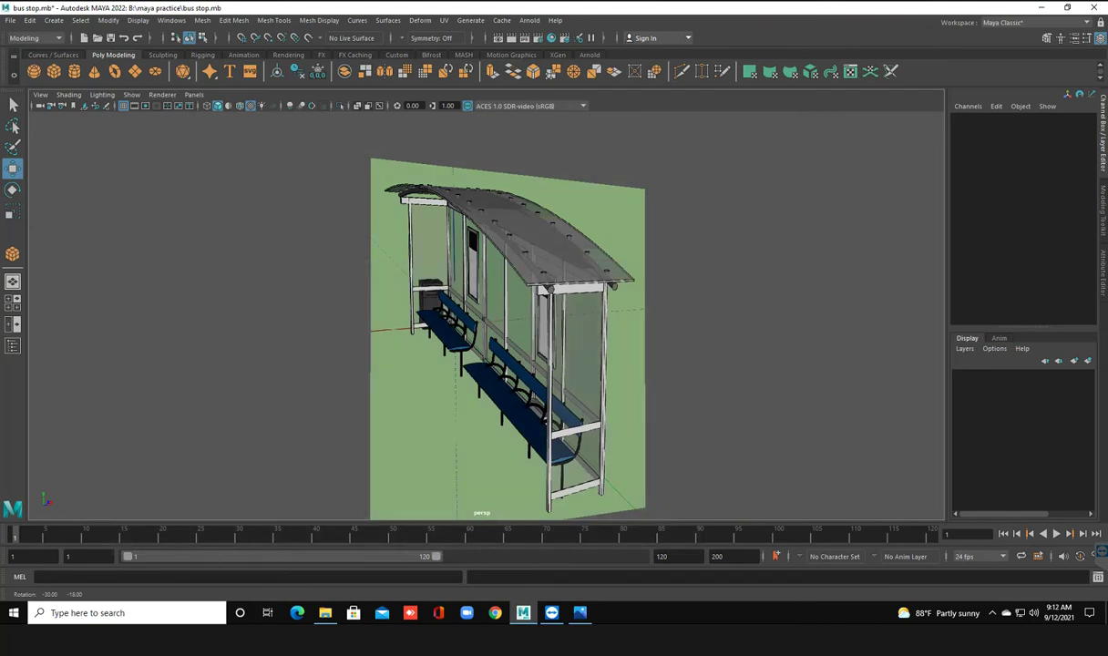
left_click_drag(400, 310, 387, 323, "alt")
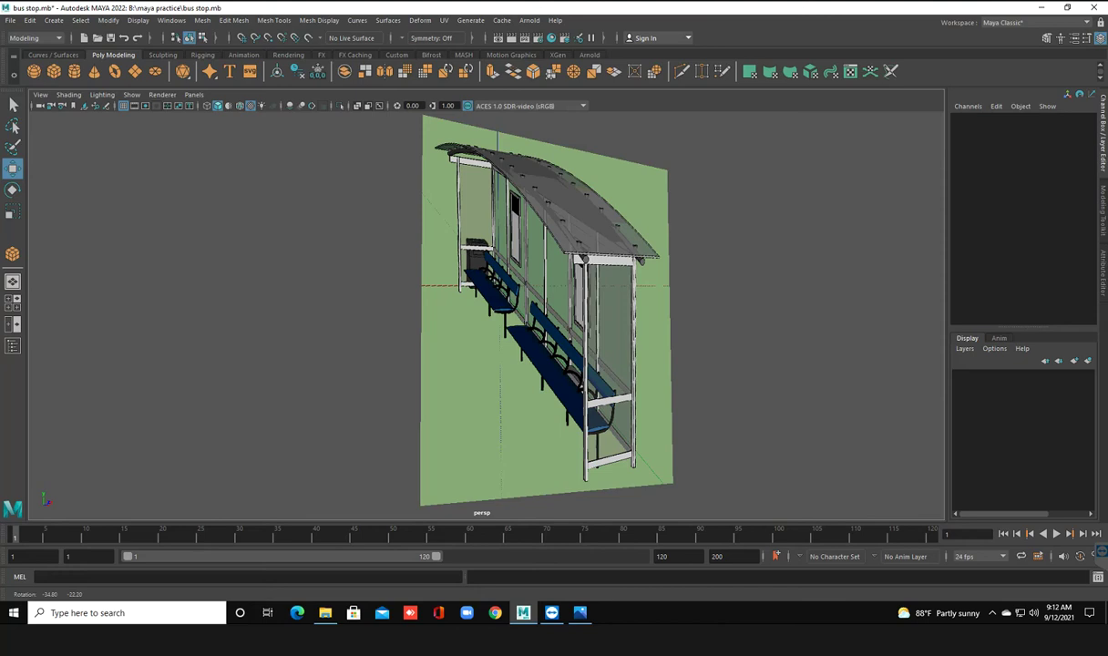
mouse_move(474, 310)
left_mouse_down("alt")
mouse_move(583, 314)
mouse_move(437, 315)
left_mouse_up("alt")
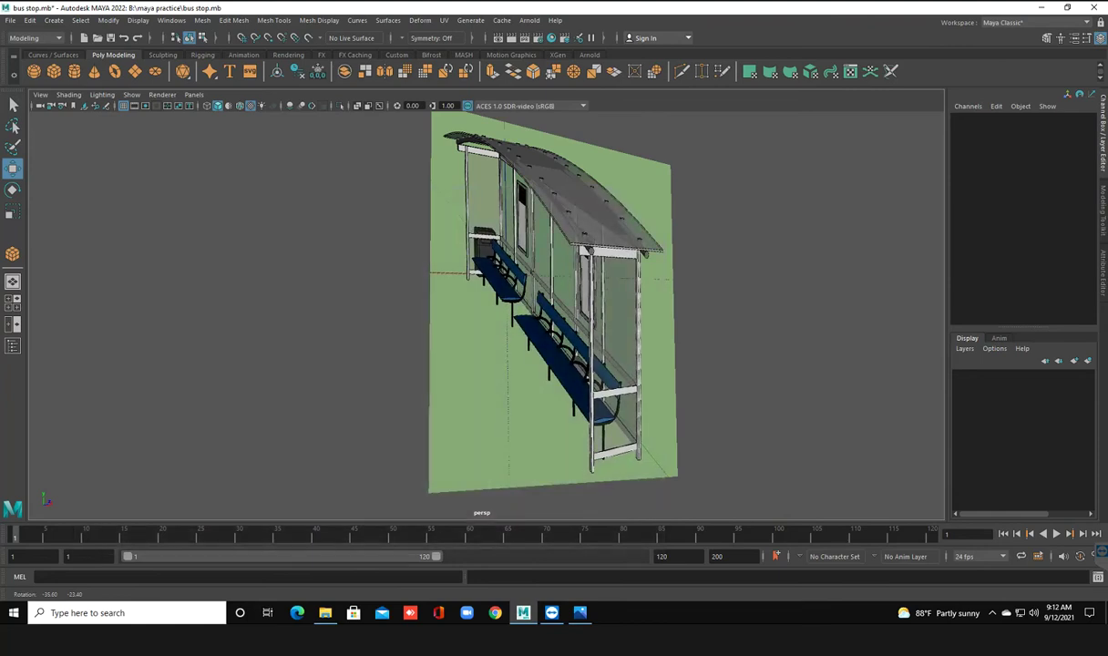
mouse_move(474, 310)
left_mouse_down("alt")
mouse_move(601, 314)
mouse_move(492, 317)
left_mouse_up("alt")
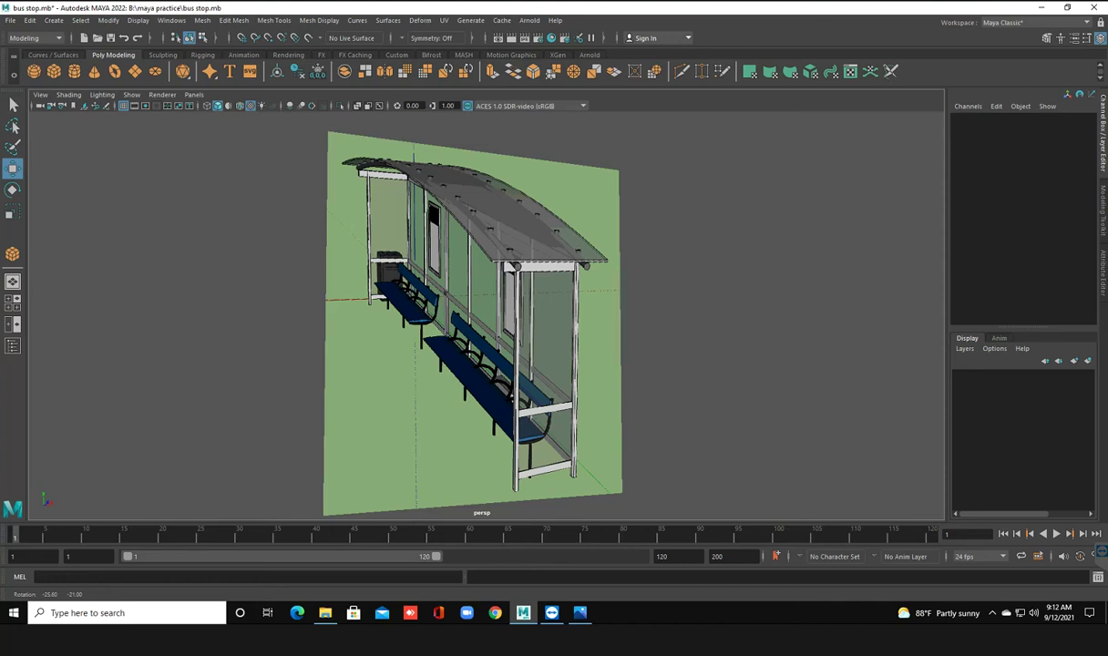
left_click_drag(474, 319, 301, 383, "alt")
left_click_drag(485, 178, 390, 331)
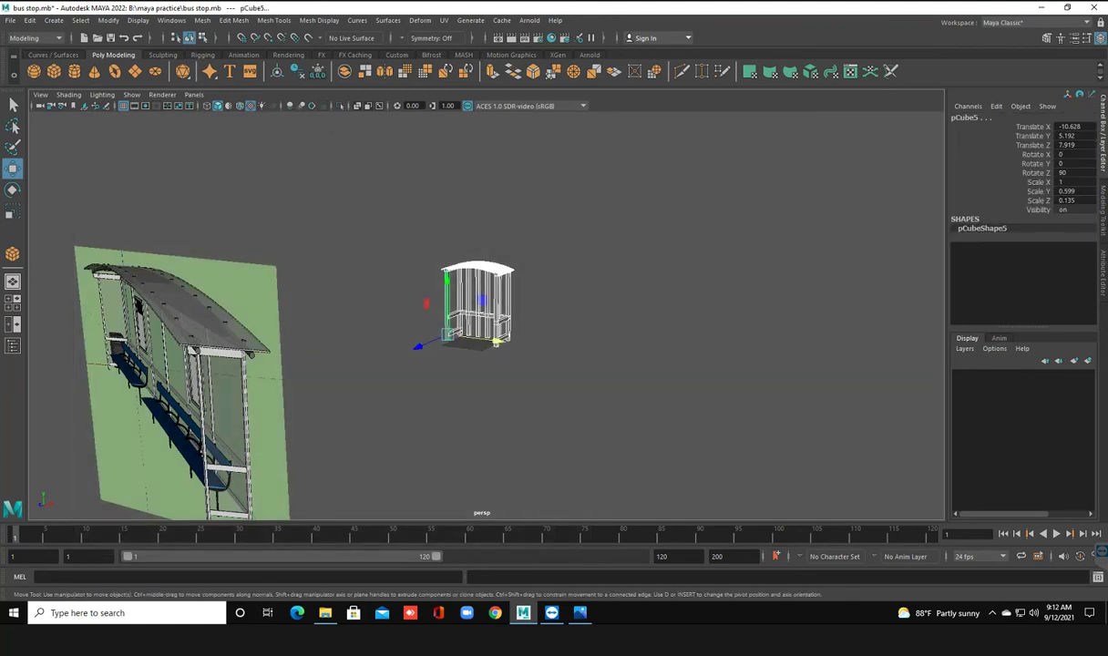
Save bus stop.mb, then trial-stretch pCube5 taller and undo it, keeping Scale Y 0.599
key("ctrl+s")
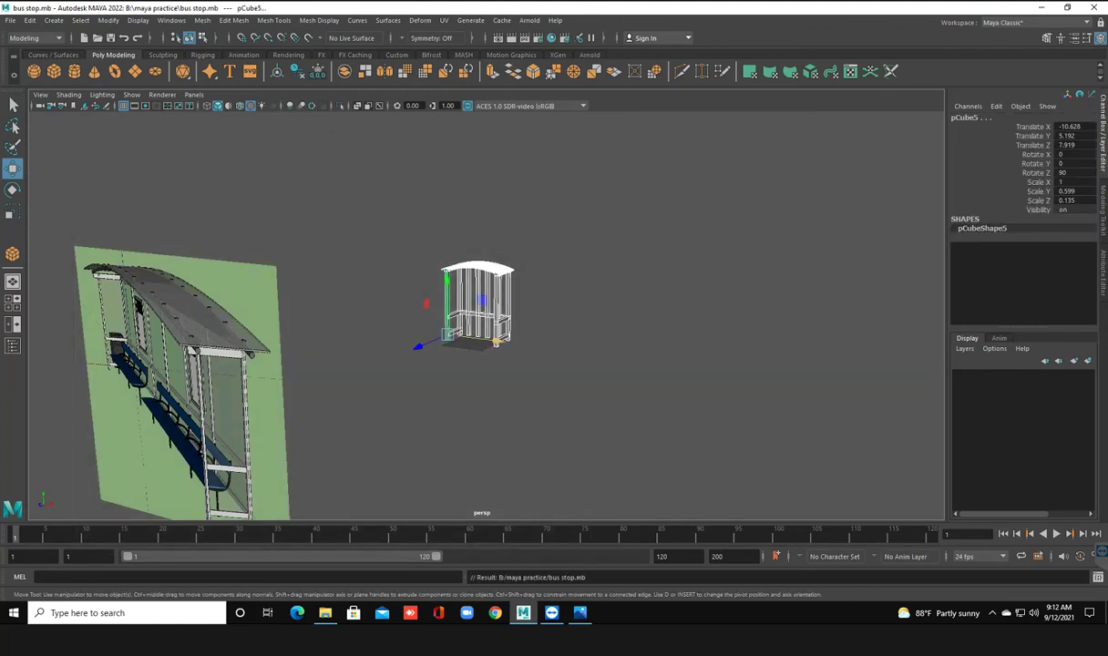
key("r")
left_click_drag(403, 324, 339, 319)
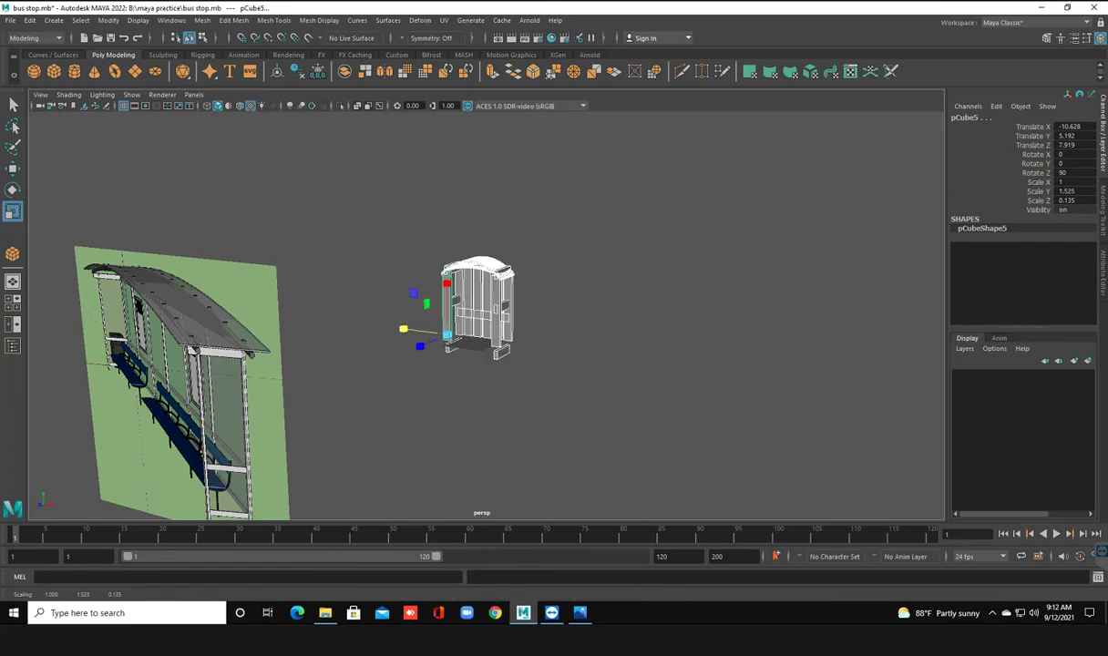
key("ctrl+z")
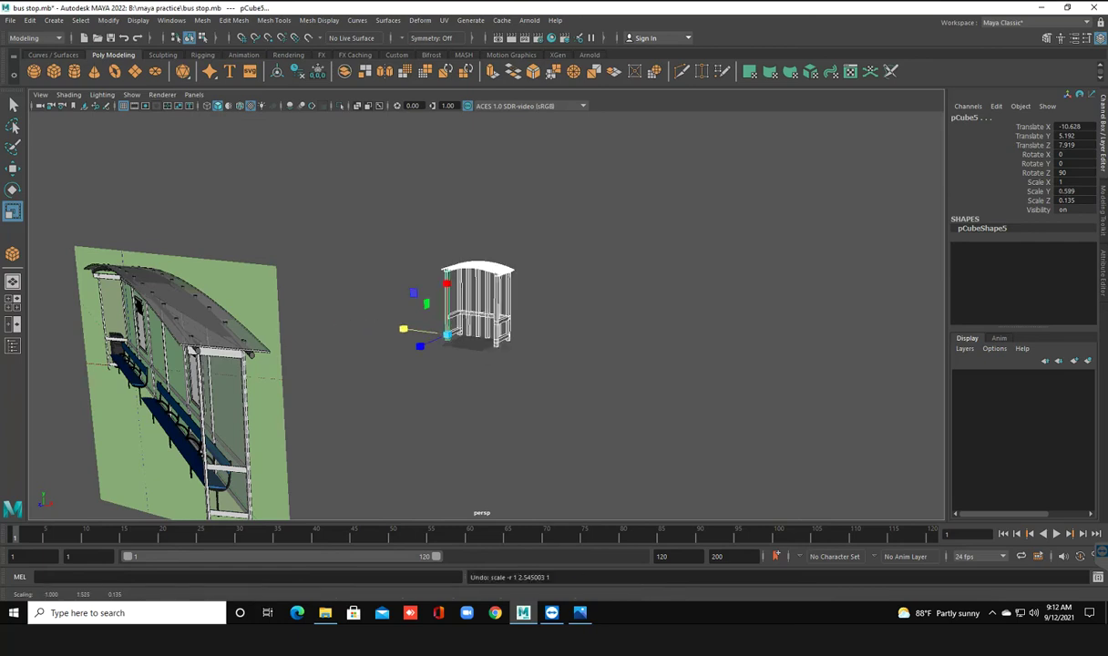
Combine the booth parts into pCube17 and scale it to X 2.977 and Y 1.34
left_click(202, 20)
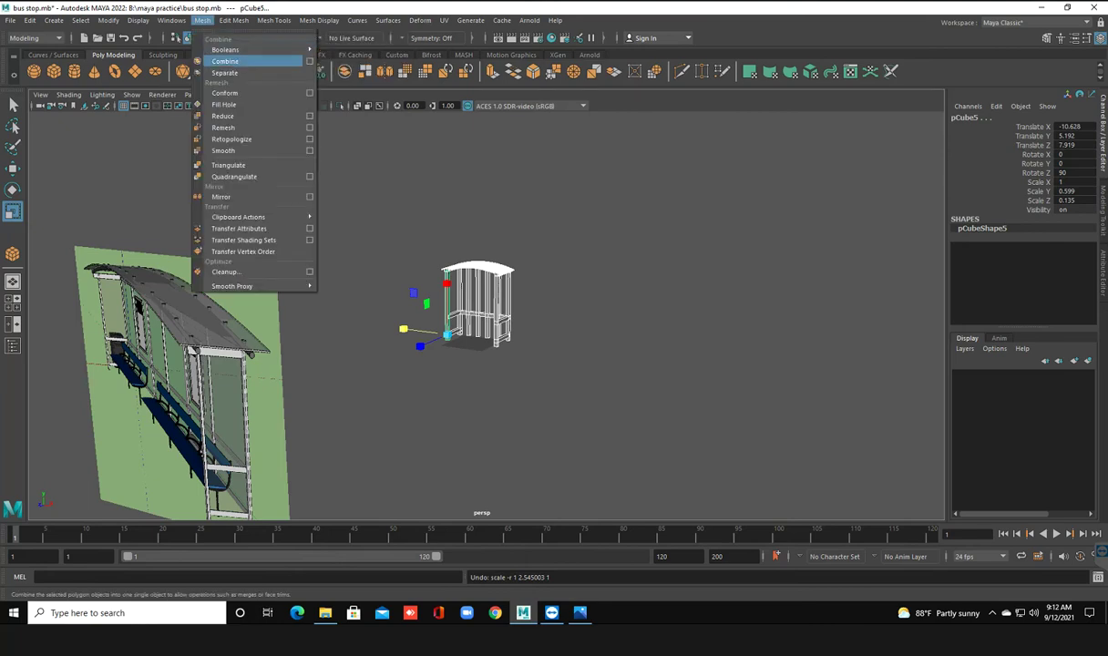
left_click(225, 61)
left_click_drag(524, 307, 580, 313)
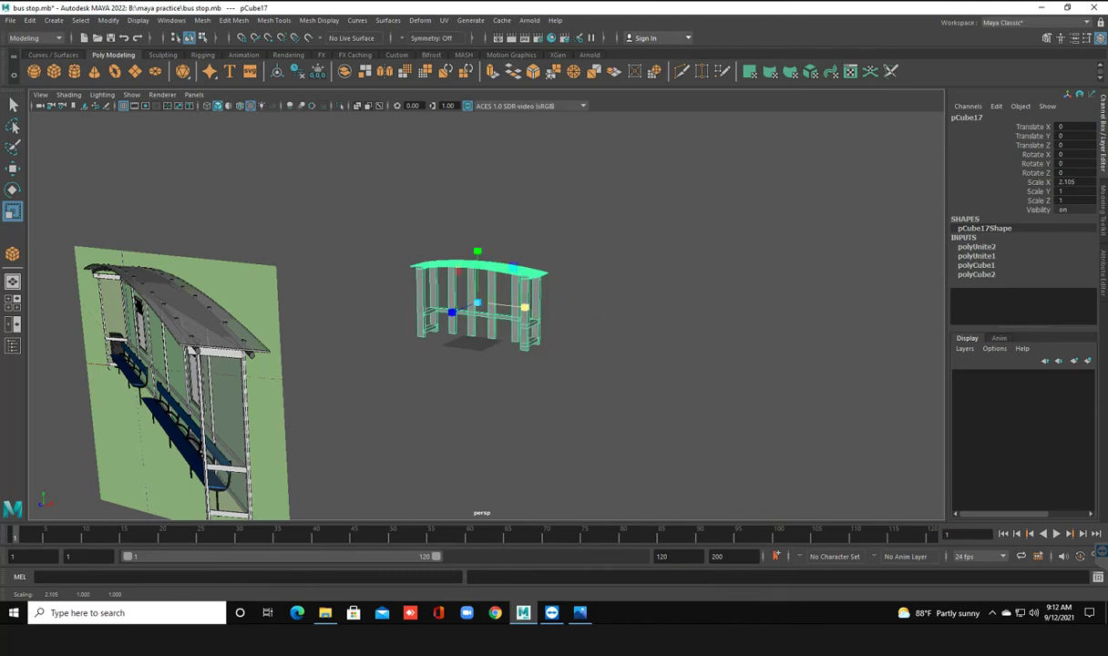
left_click_drag(477, 250, 476, 223)
left_click_drag(524, 307, 557, 310)
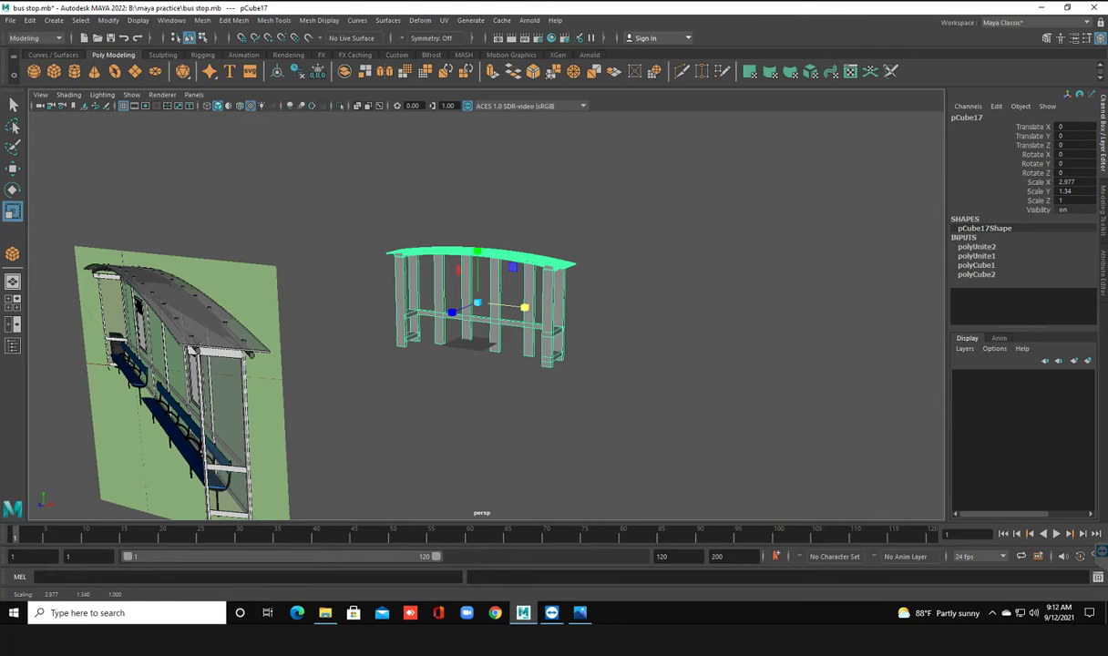
left_click(655, 400)
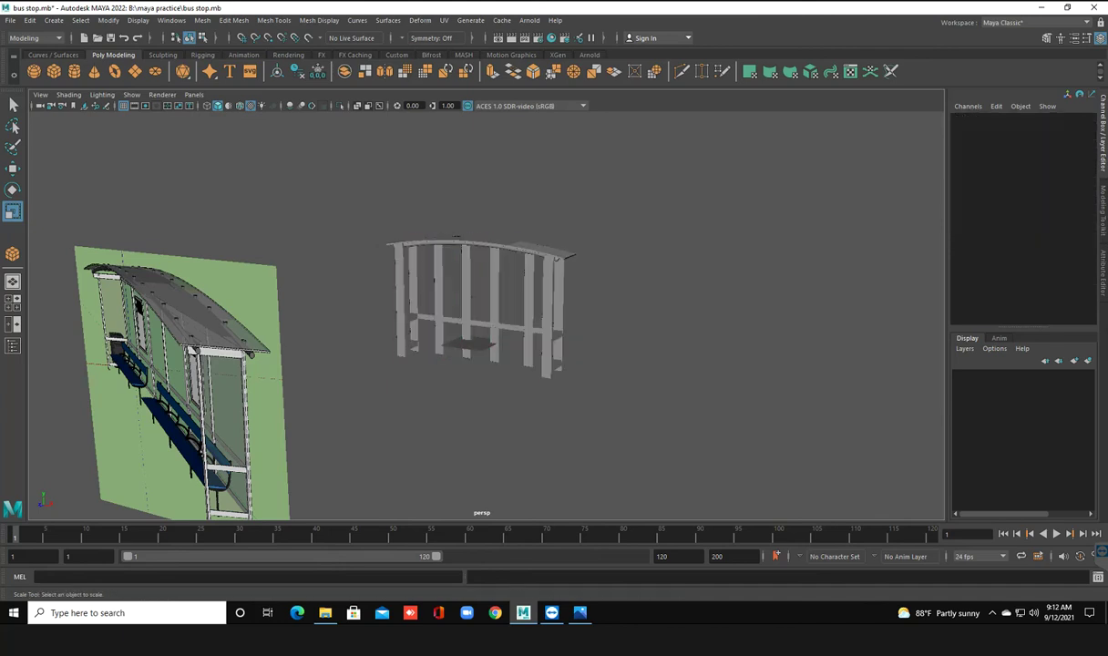
Undo the resizing of pCube17, returning it to Scale 1 on all axes
mouse_move(474, 310)
left_mouse_down("alt")
mouse_move(583, 310)
mouse_move(510, 310)
left_mouse_up("alt")
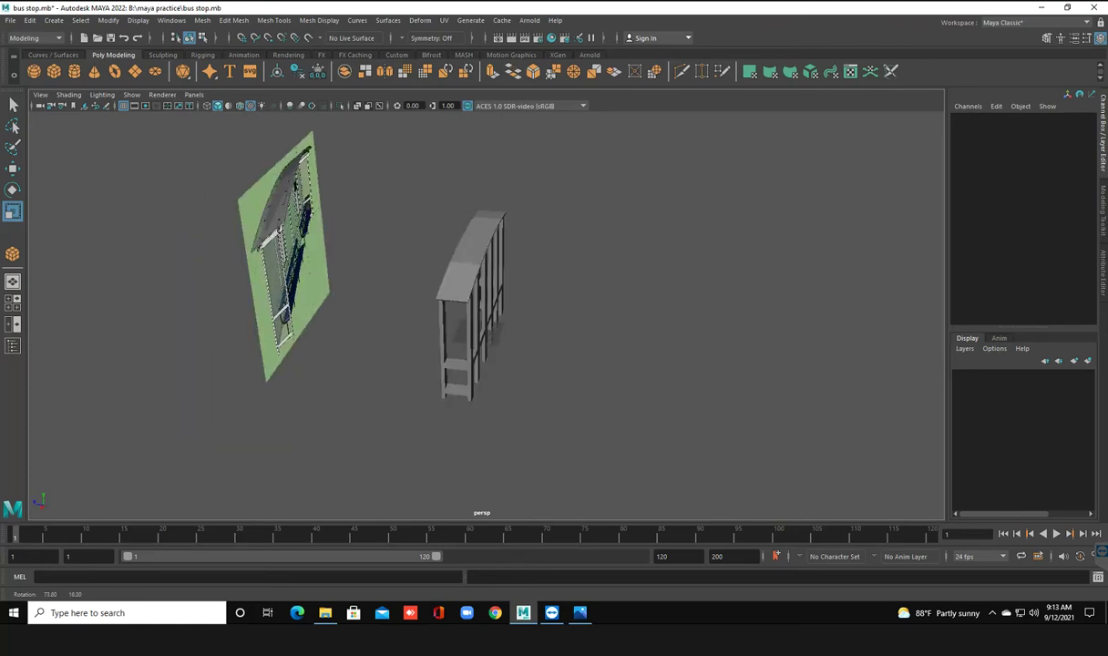
left_click(470, 300)
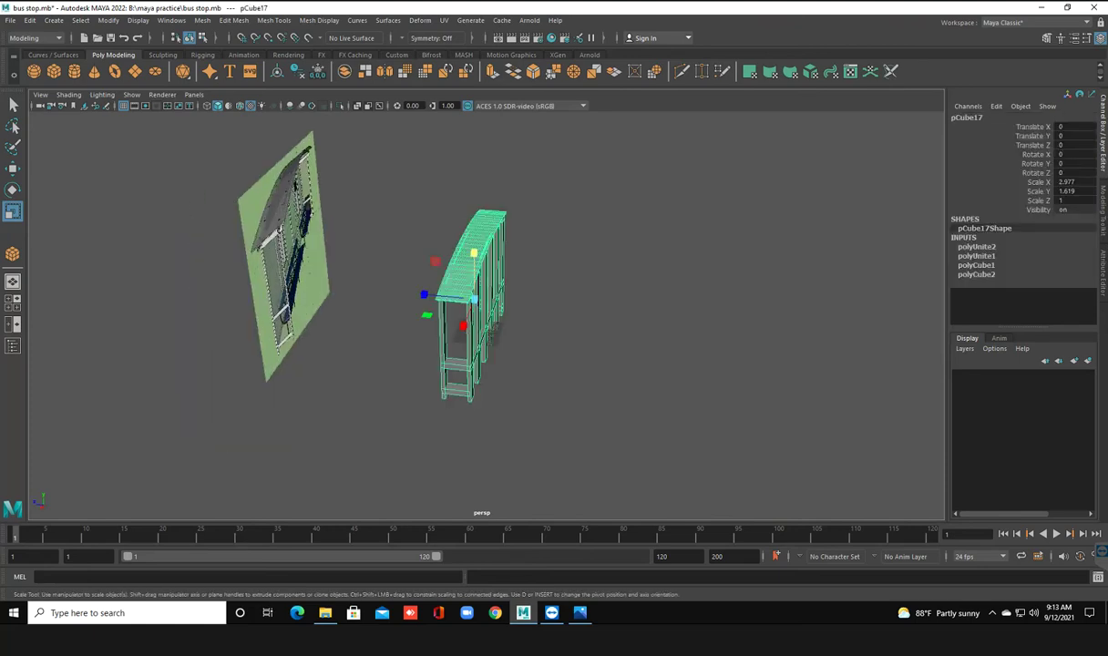
left_click_drag(472, 299, 438, 300)
left_click(638, 419)
mouse_move(547, 309)
left_mouse_down("alt")
mouse_move(382, 309)
mouse_move(423, 230)
mouse_move(489, 246)
mouse_move(468, 180)
left_mouse_up("alt")
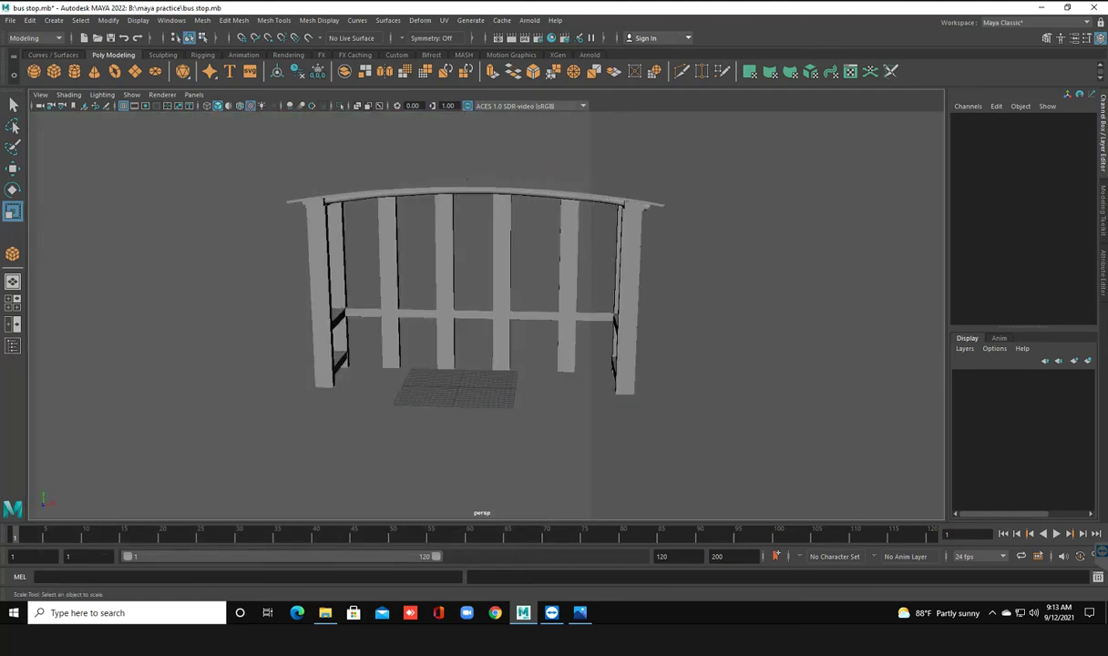
key("ctrl+z")
key("ctrl+z")
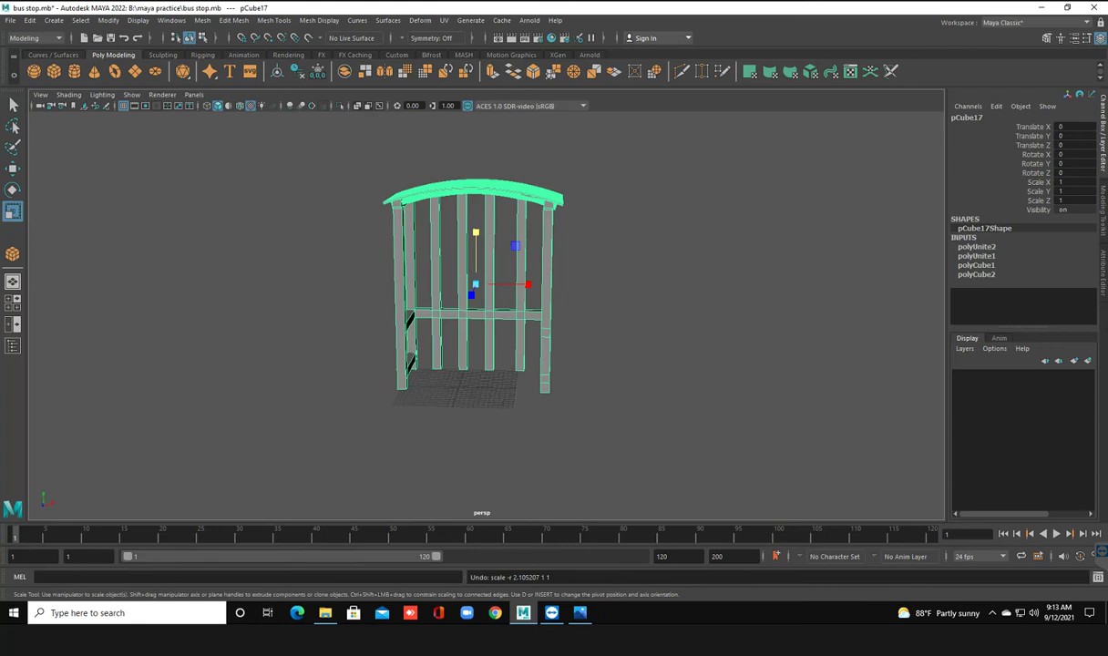
left_click(693, 419)
Bring the reference shelter into view and orbit around it
mouse_move(467, 273)
left_mouse_down("alt")
mouse_move(637, 292)
mouse_move(510, 282)
left_mouse_up("alt")
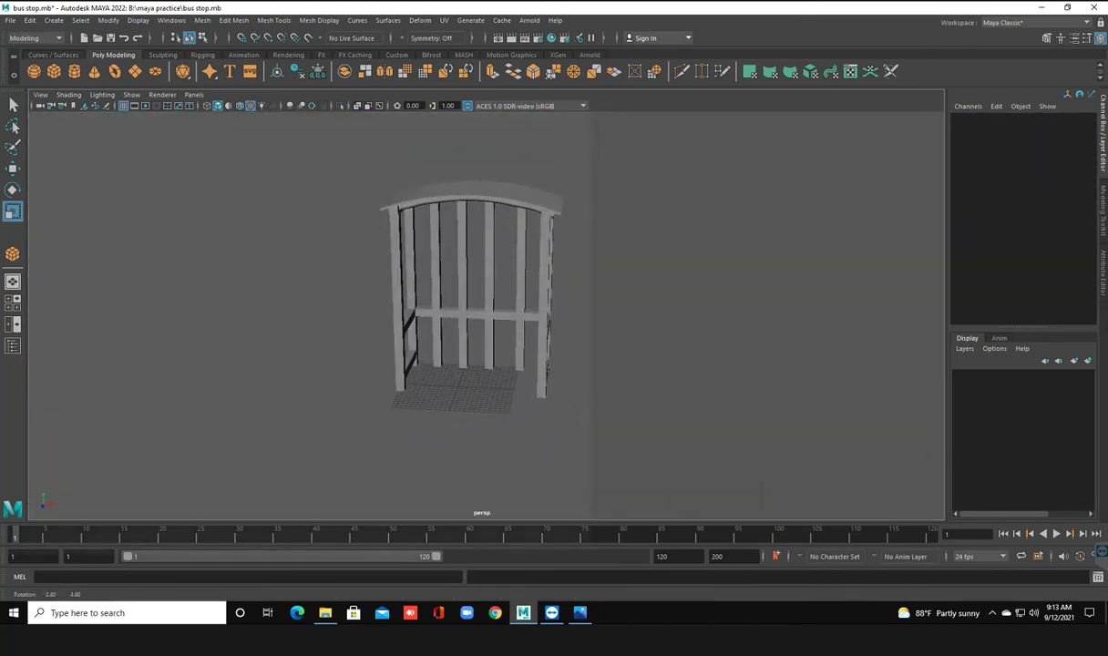
key("shift+z")
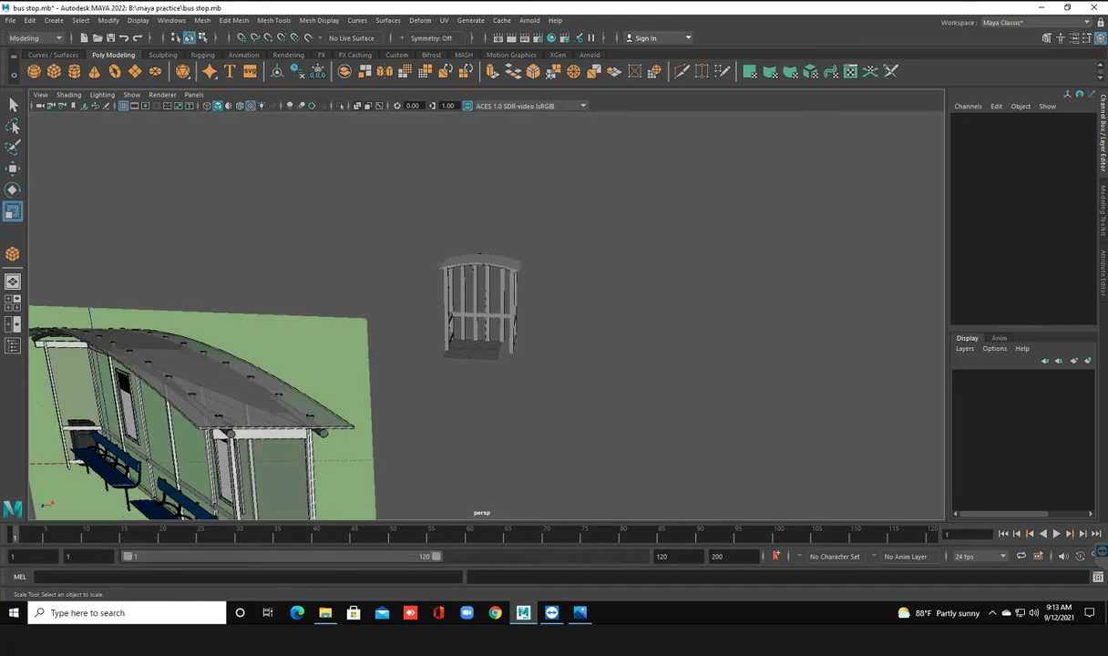
key("shift+z")
mouse_move(410, 382)
left_mouse_down("alt")
mouse_move(547, 374)
mouse_move(410, 383)
left_mouse_up("alt")
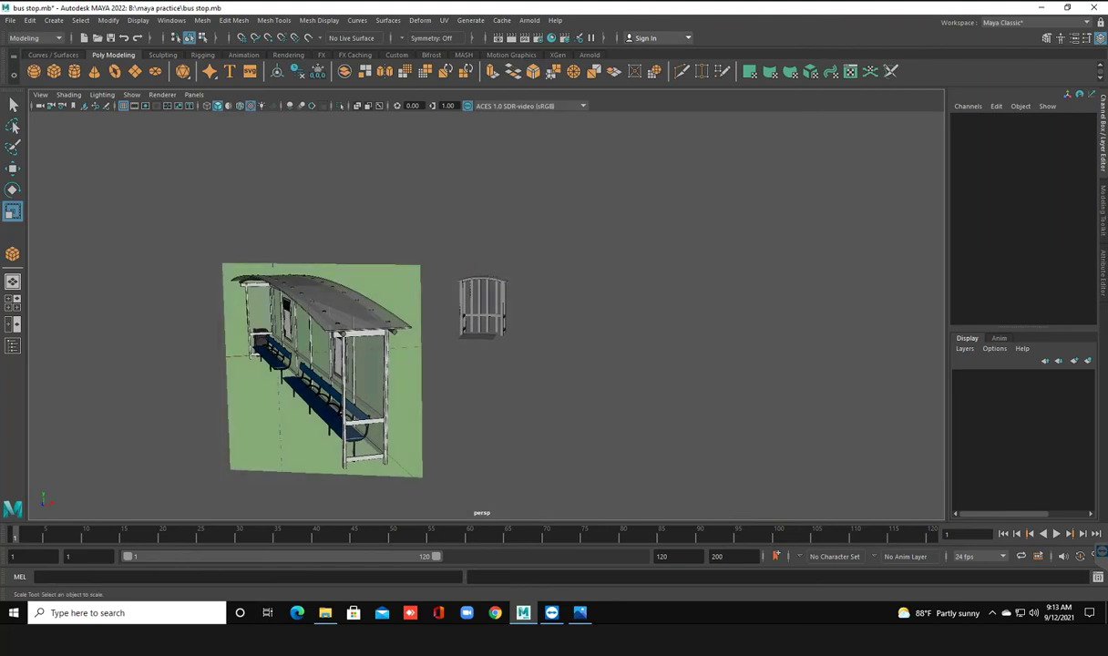
left_click_drag(410, 382, 374, 383, "alt")
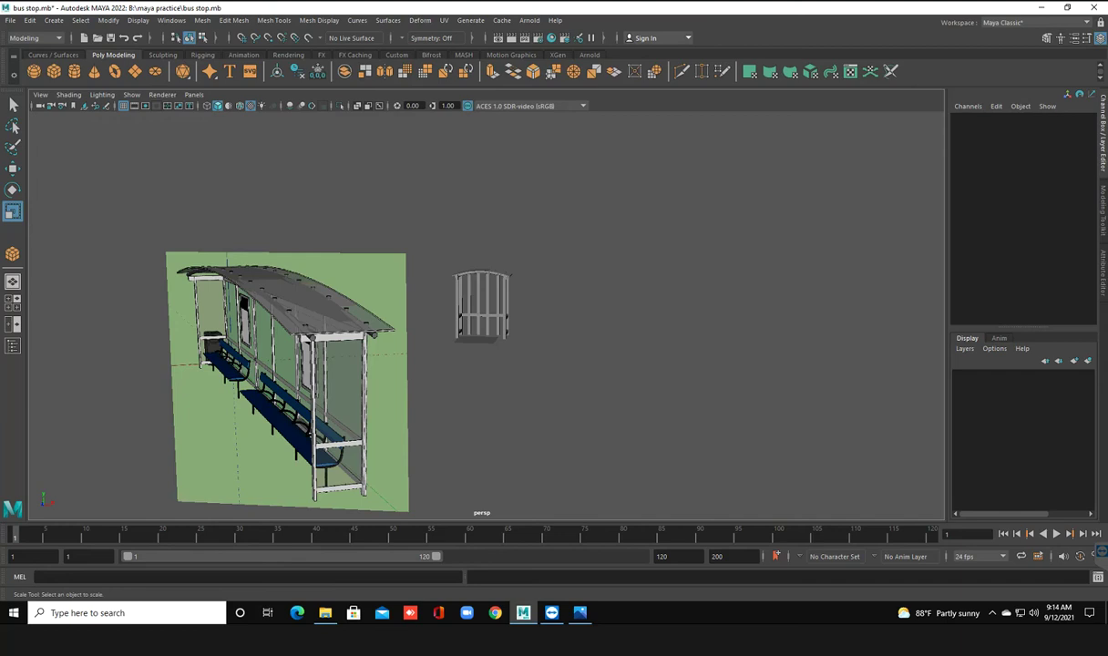
left_click_drag(546, 319, 382, 323, "alt")
Activate the Polygon Cylinder tool from the Poly Modeling shelf
scroll(469, 301, "up", 5)
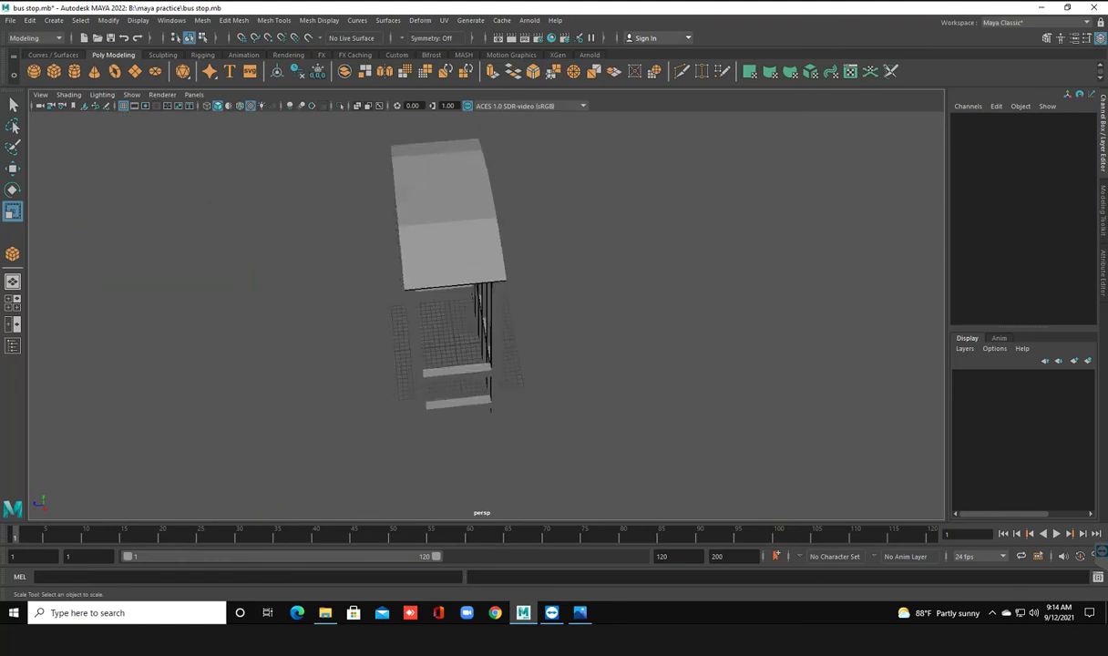
left_click_drag(469, 300, 428, 346, "alt")
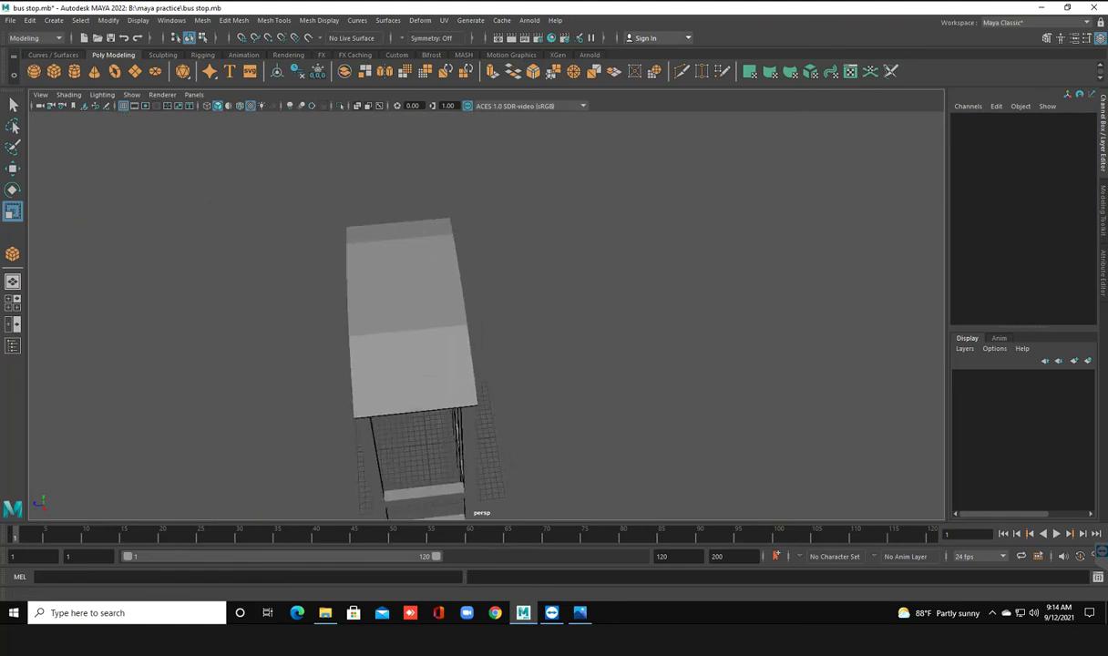
left_click(74, 71)
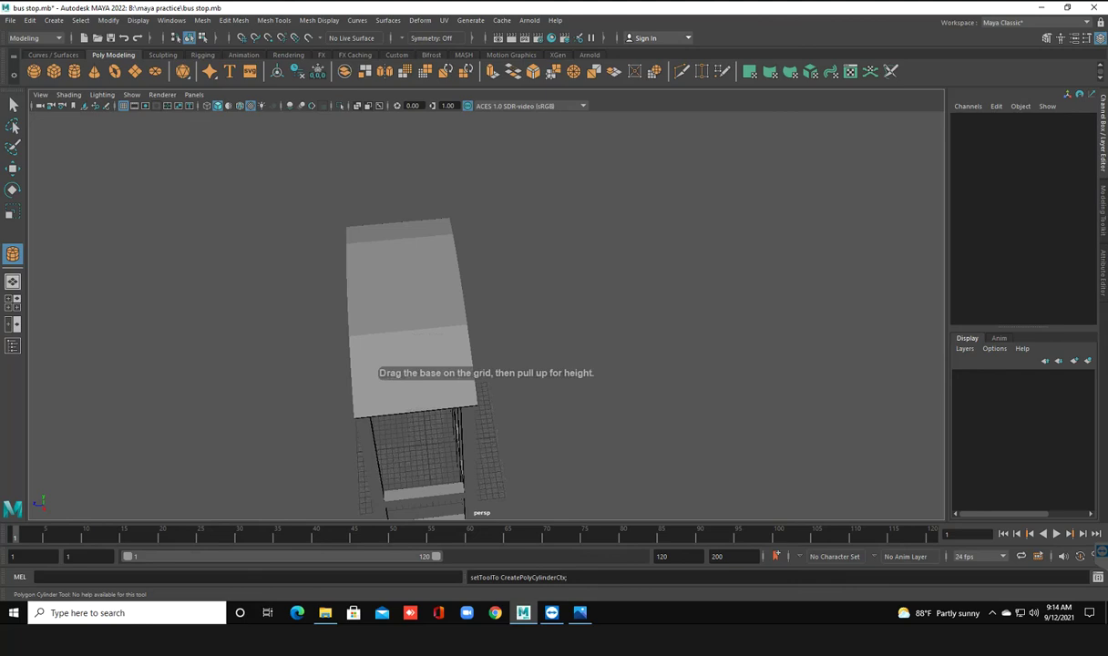
Toggle between four-view and single-view layouts, ending on the perspective view in wireframe
key("space")
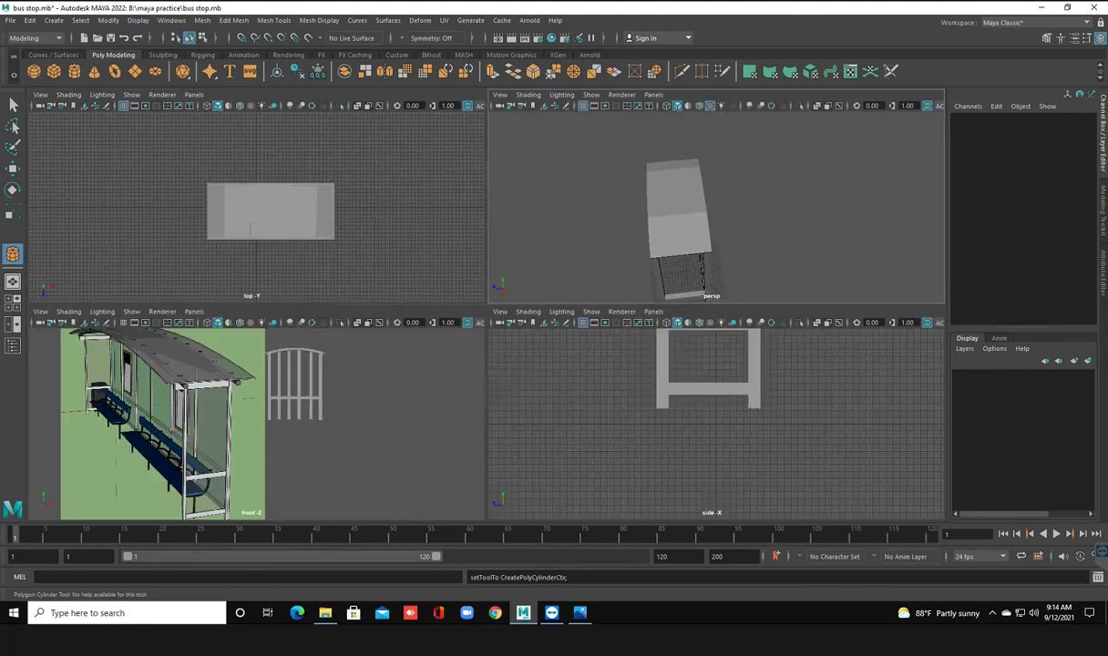
key("space")
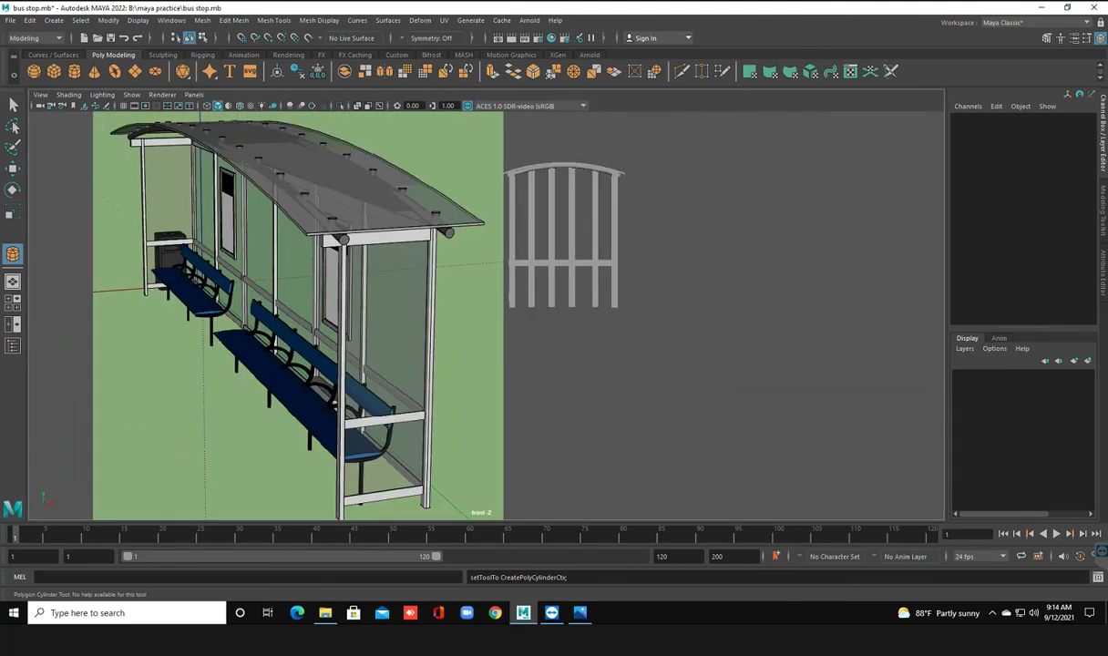
left_click_drag(301, 319, 328, 319, "alt")
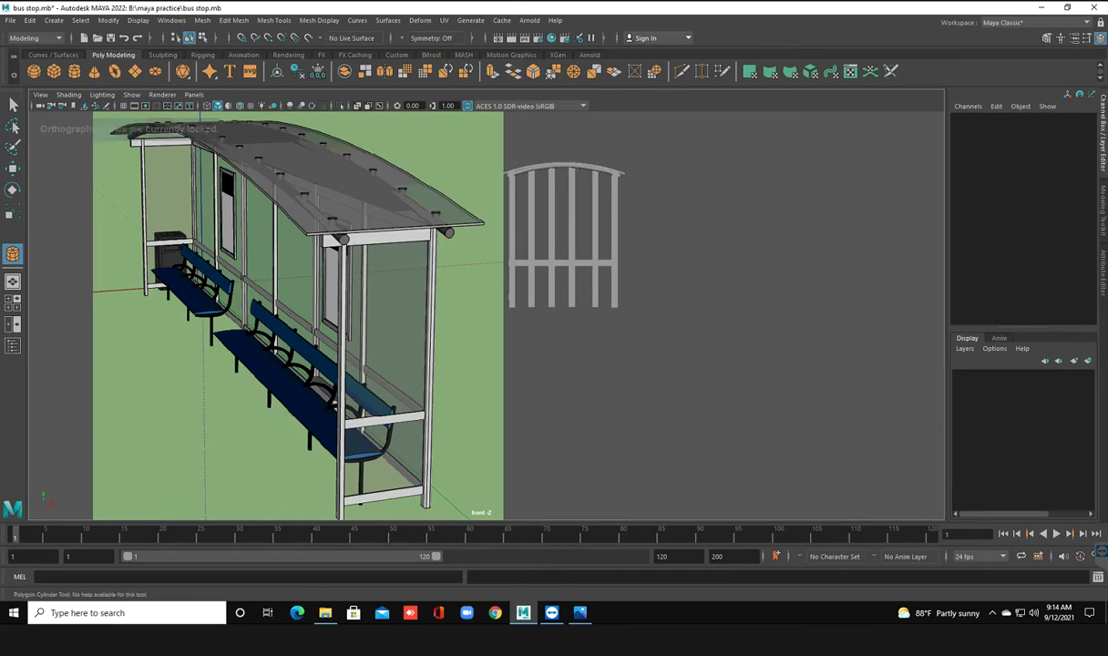
key("space")
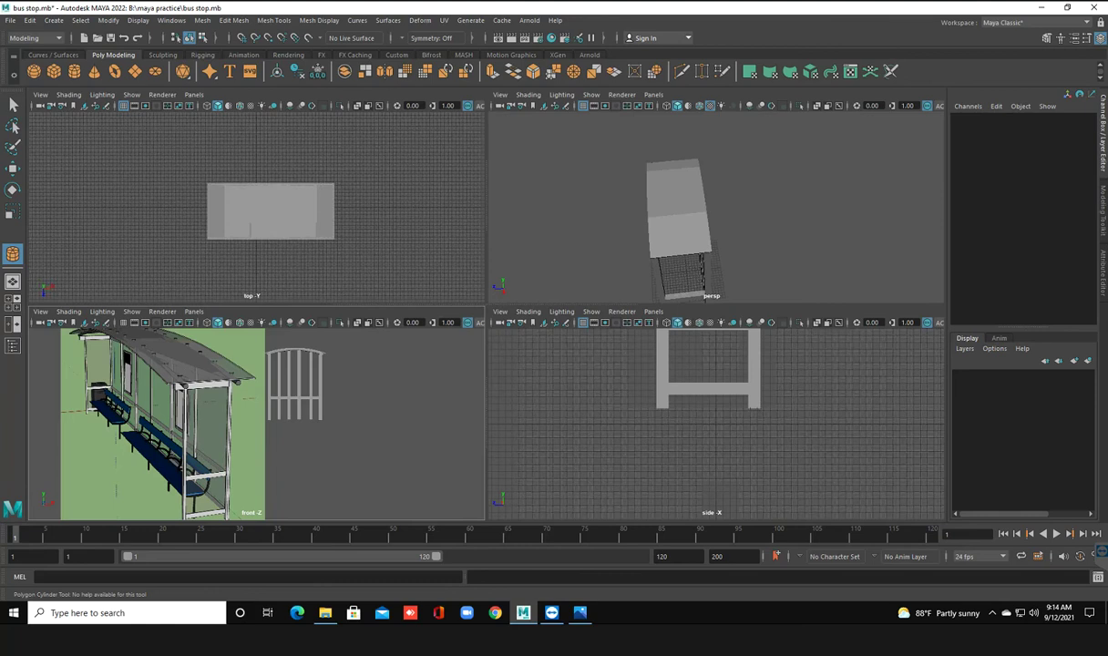
scroll(712, 392, "down", 3)
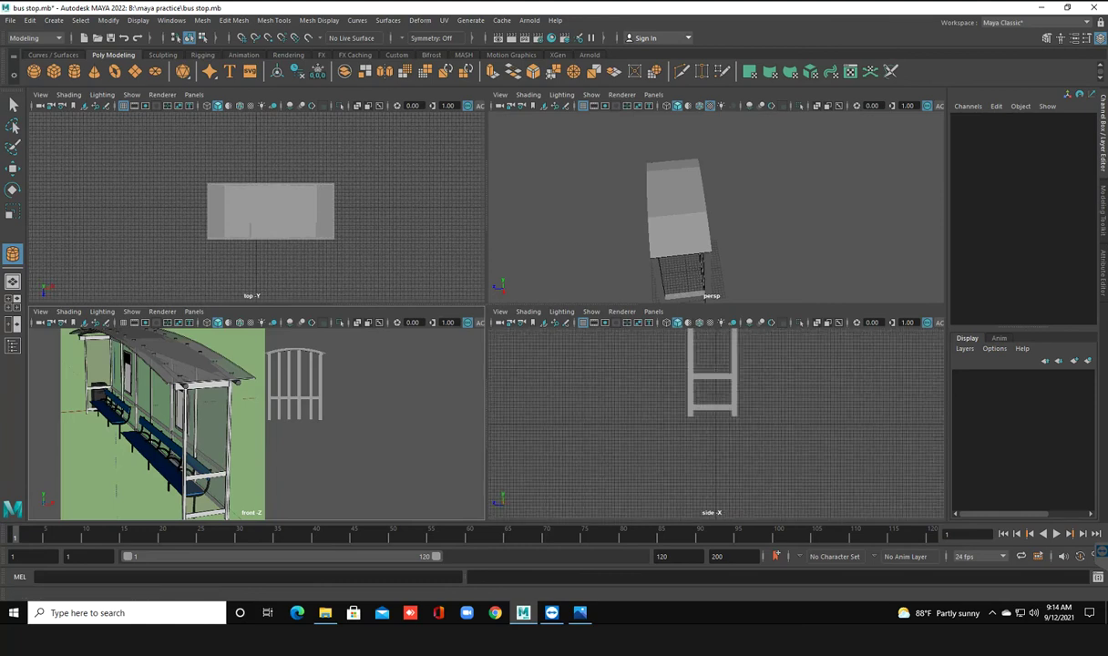
key("space")
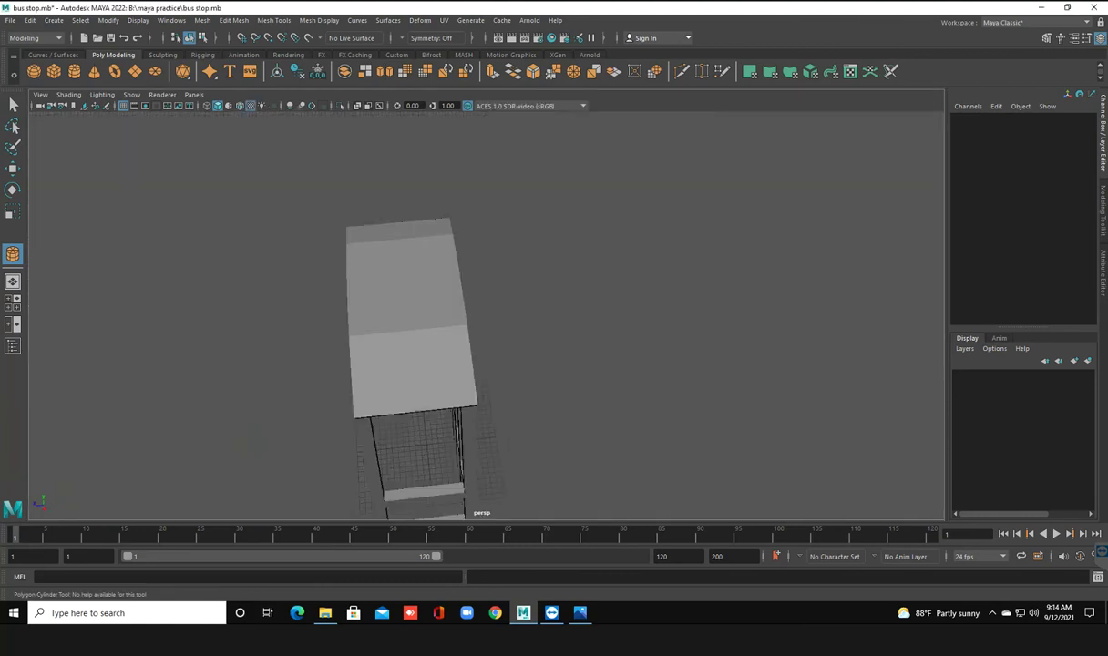
key("4")
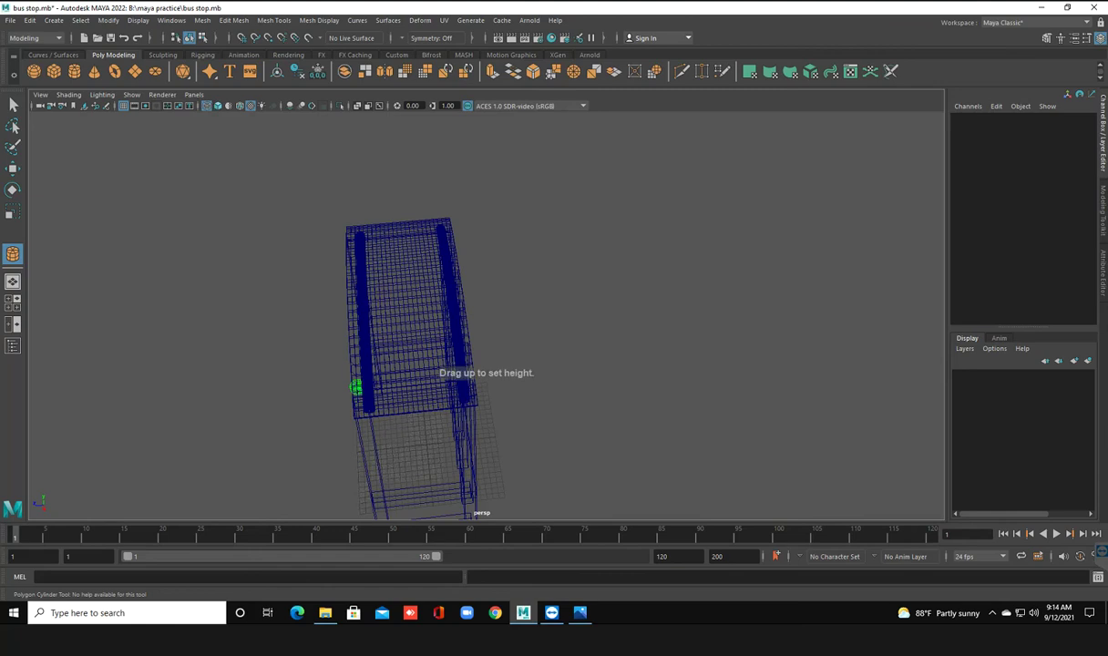
Draw a small flat cylinder, pCylinder3 (radius 1.577, height 1.095), and return to shaded display
left_click_drag(355, 387, 353, 368)
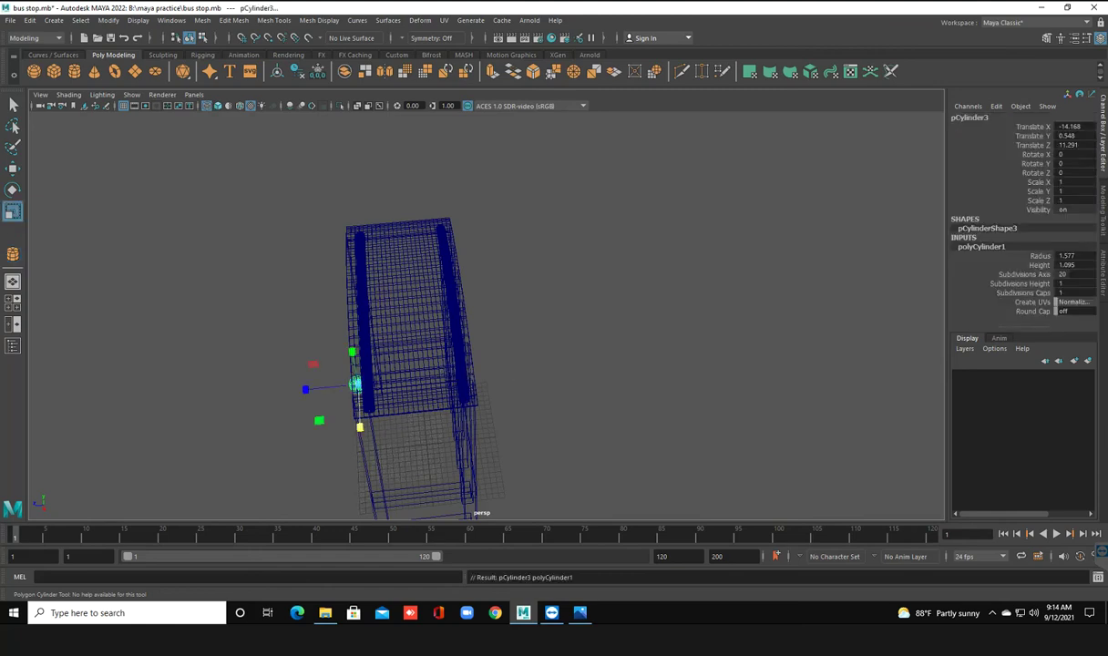
key("5")
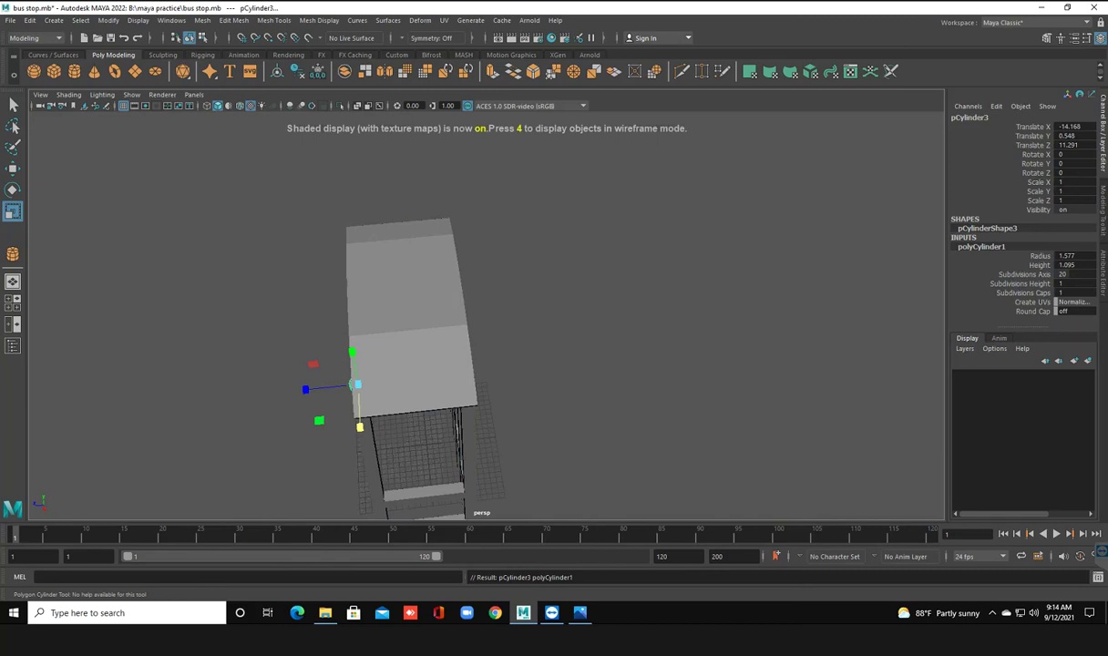
left_click_drag(547, 319, 510, 301, "alt")
key("r")
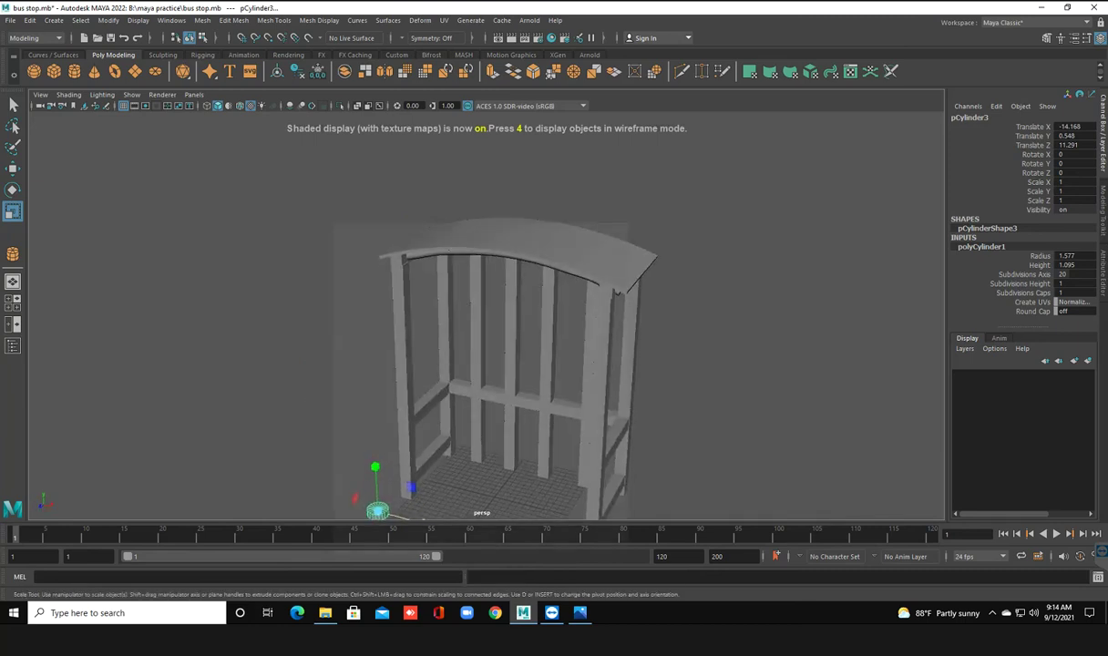
key("w")
Move pCylinder3 onto the roof top near its edge, at Translate Y 40.975
mouse_move(374, 482)
left_mouse_down()
mouse_move(362, 240)
mouse_move(437, 280)
left_mouse_up()
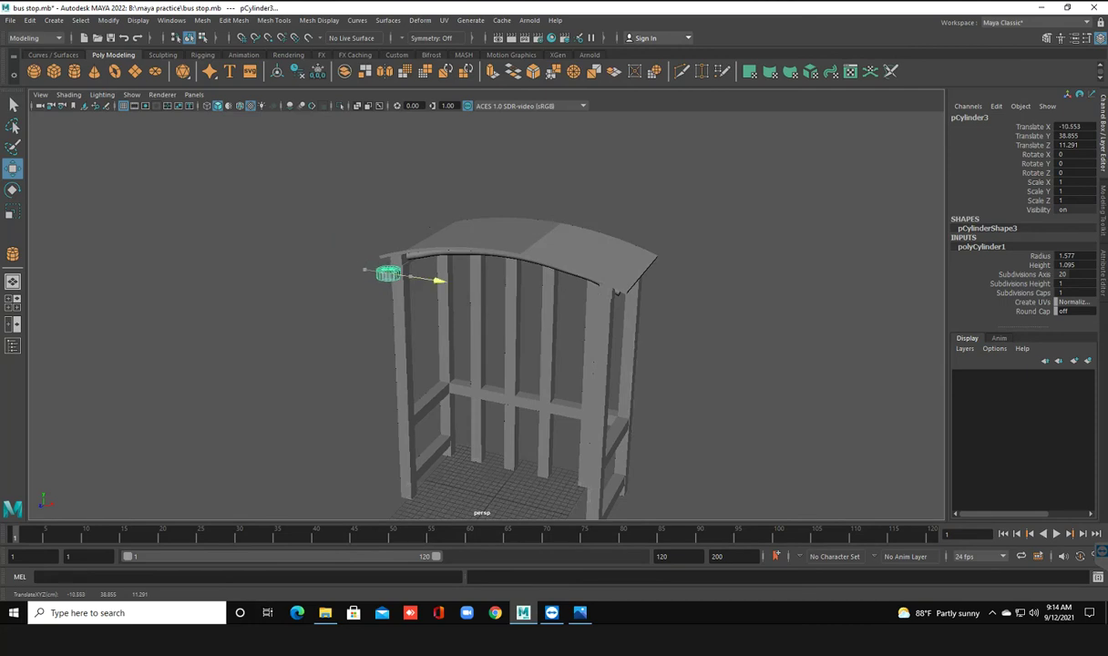
left_click_drag(360, 289, 384, 275)
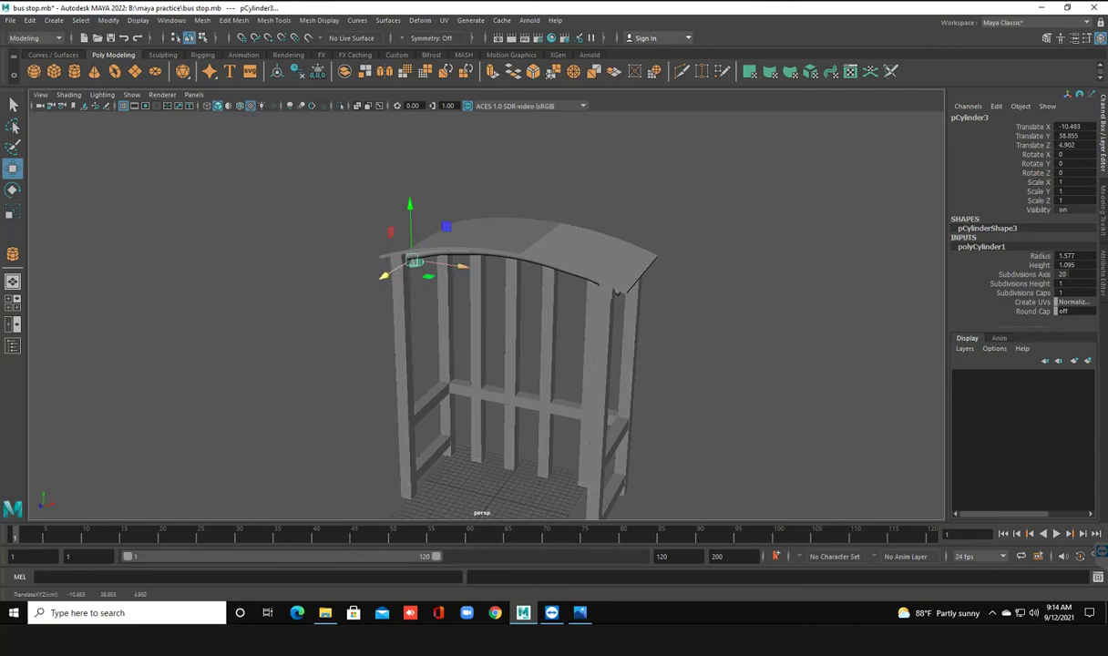
left_click_drag(390, 196, 389, 173)
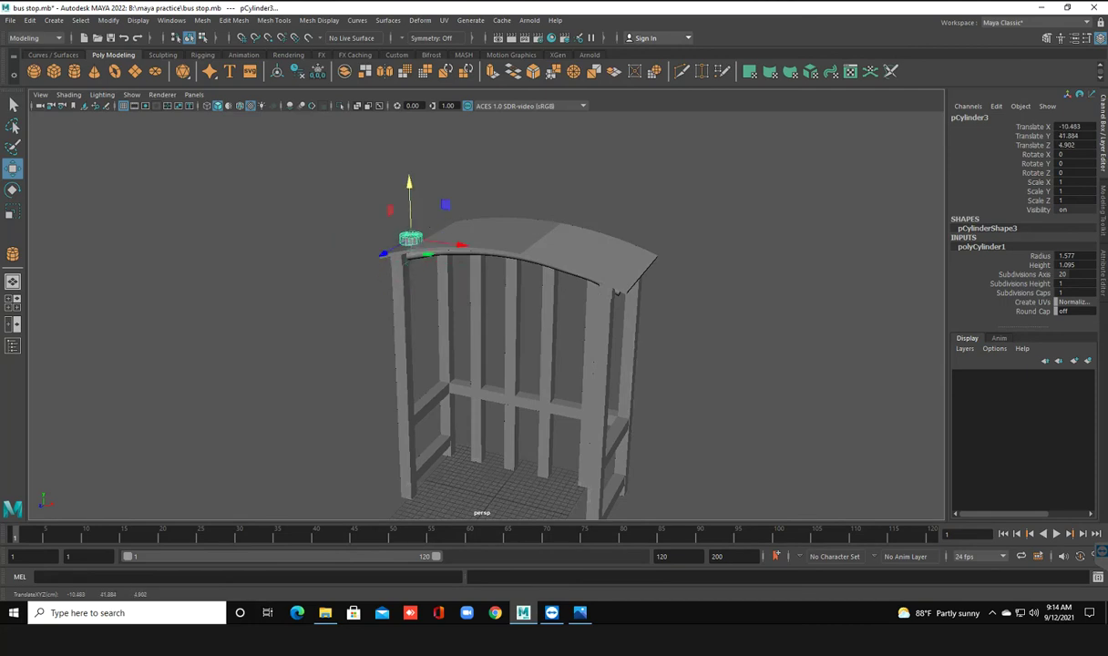
mouse_move(547, 319)
left_mouse_down("alt")
mouse_move(692, 310)
mouse_move(510, 319)
mouse_move(674, 314)
left_mouse_up("alt")
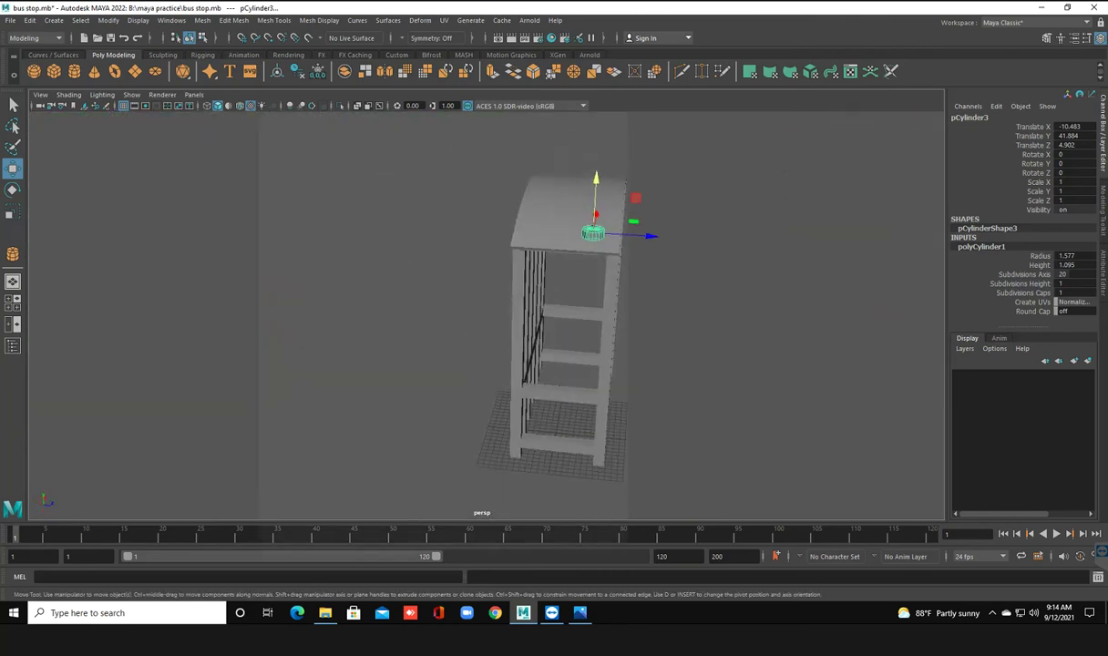
left_click_drag(592, 233, 606, 241)
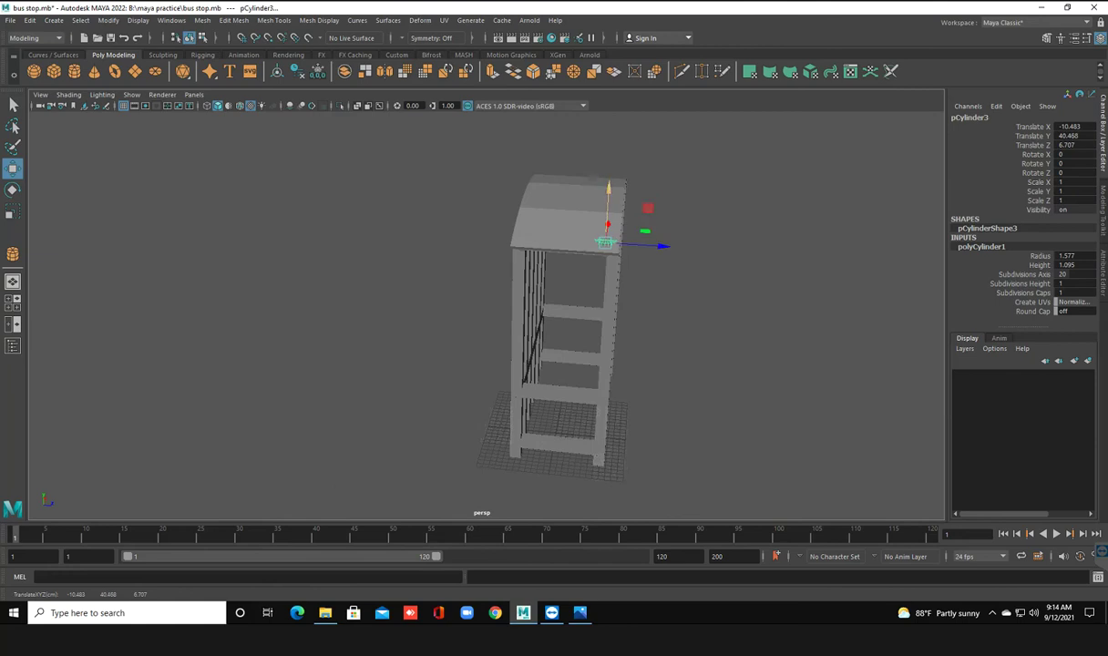
left_click(577, 169)
left_click_drag(576, 168, 364, 200, "alt")
left_click(583, 242)
mouse_move(583, 242)
left_mouse_down("alt")
mouse_move(638, 171)
mouse_move(650, 193)
left_mouse_up("alt")
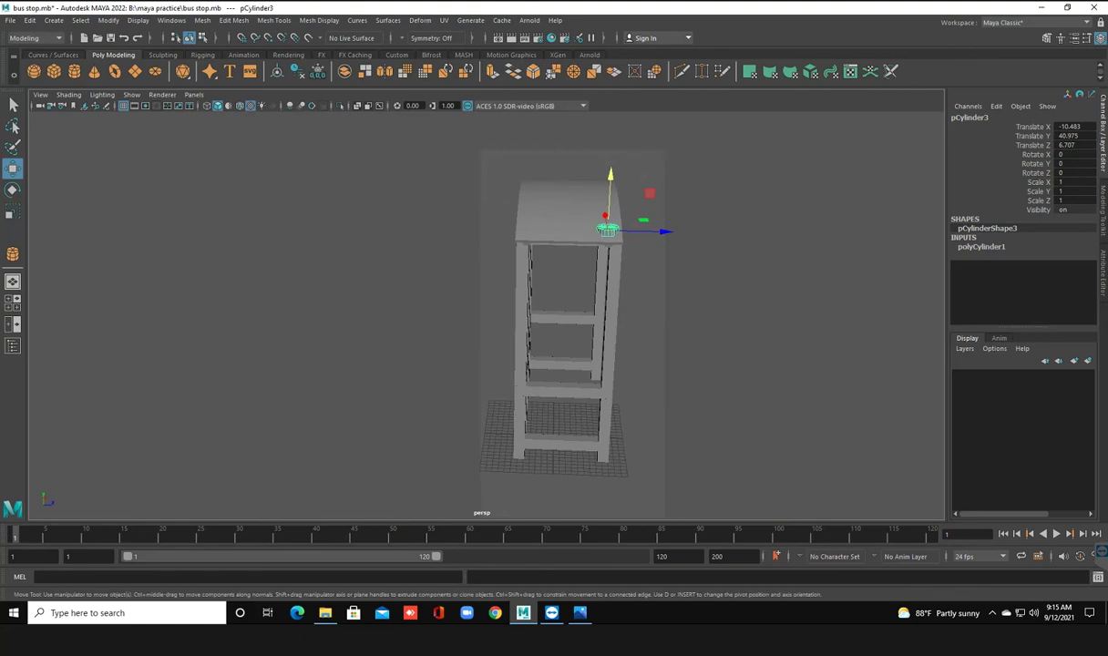
key("e")
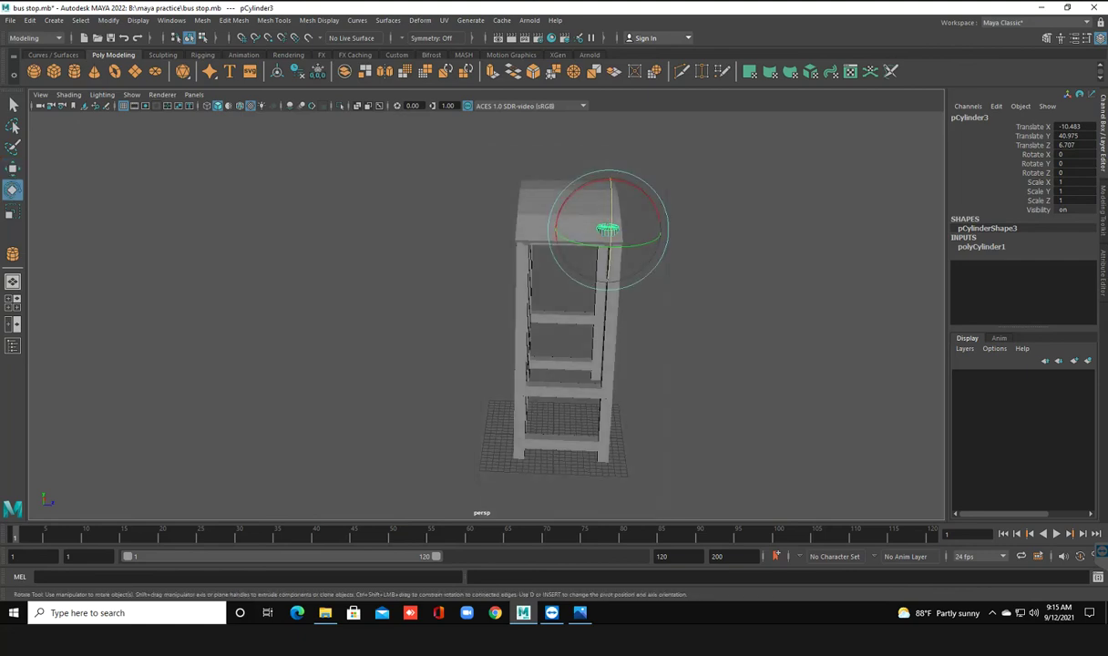
Rotate pCylinder3 to Rotate Z 7.584 so it sits flush with the roof curve
left_click_drag(560, 235, 601, 237)
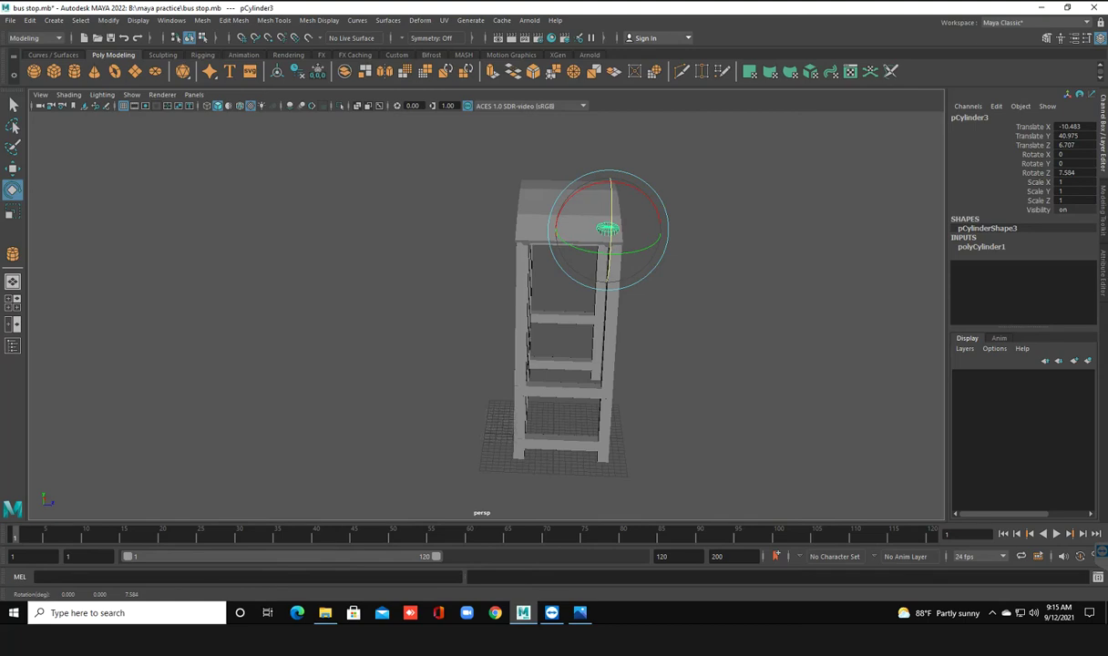
left_click(729, 365)
mouse_move(483, 310)
left_mouse_down("alt")
mouse_move(638, 315)
mouse_move(499, 300)
left_mouse_up("alt")
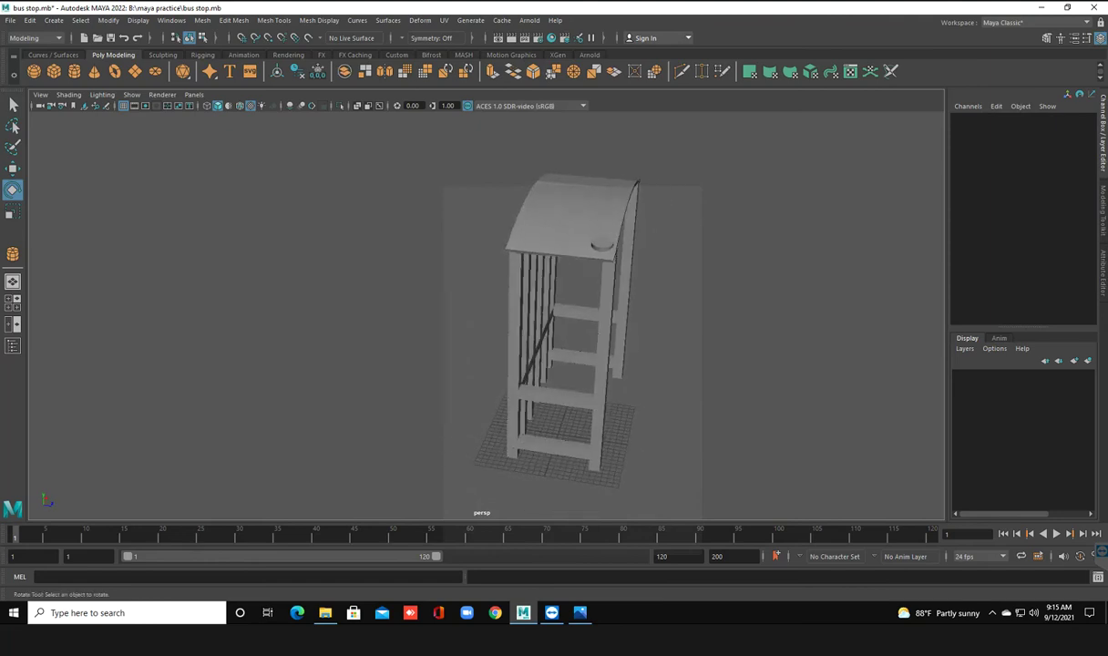
left_click(601, 244)
left_click_drag(601, 244, 546, 246, "alt")
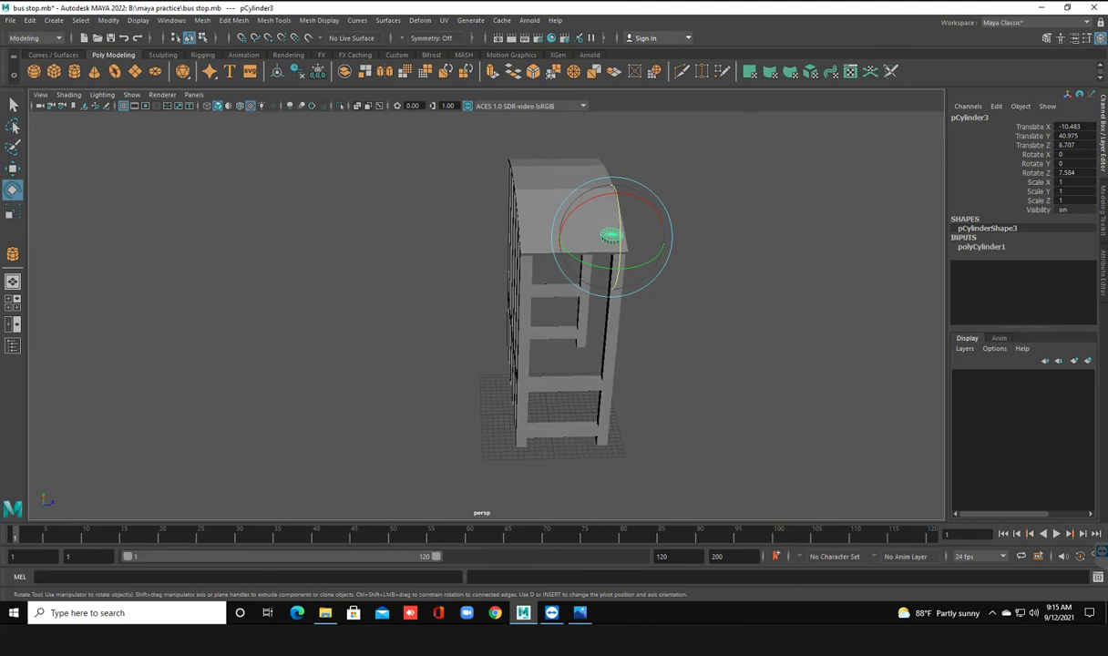
mouse_move(565, 310)
left_mouse_down("alt")
mouse_move(474, 300)
mouse_move(510, 292)
left_mouse_up("alt")
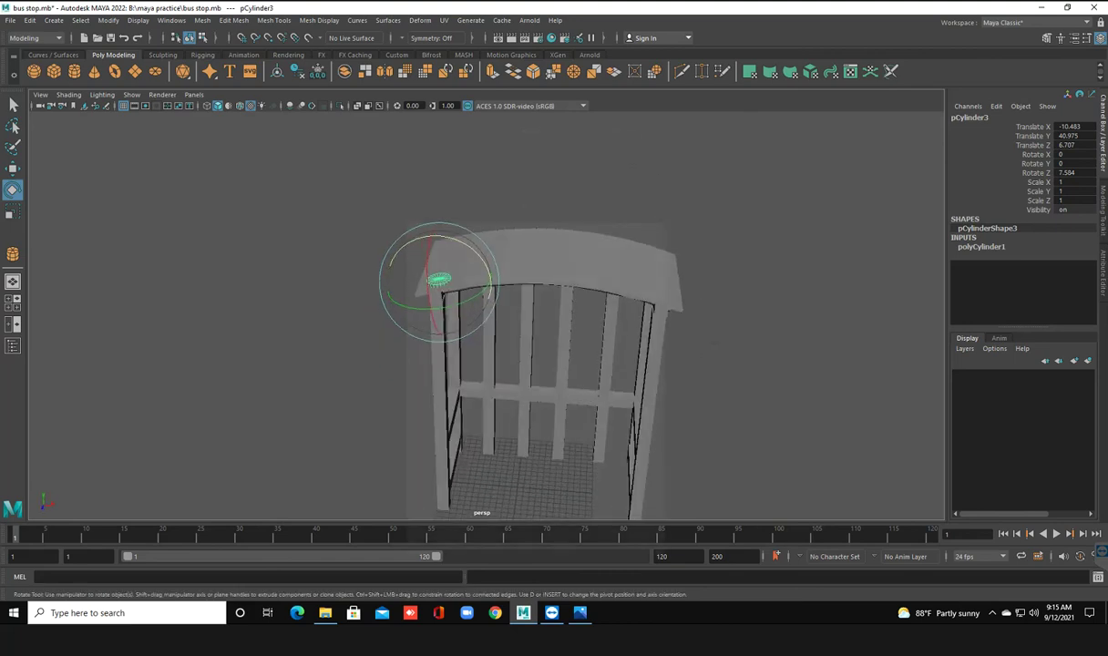
key("w")
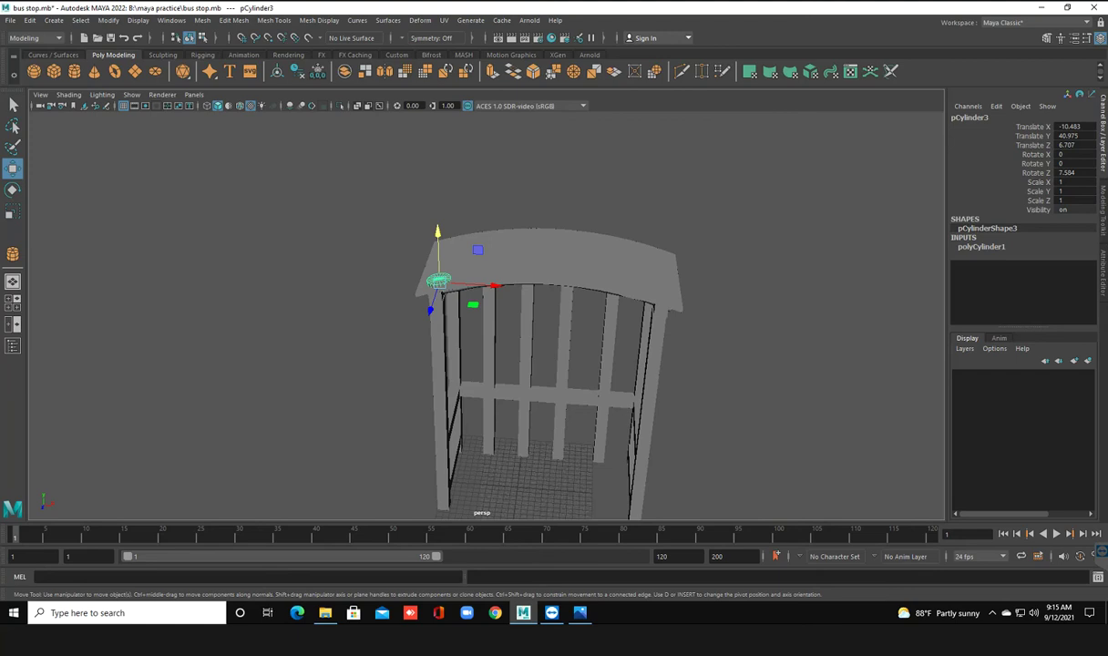
Duplicate the roof cylinder, try positioning the copy along the roof, then undo those moves
key("ctrl+d")
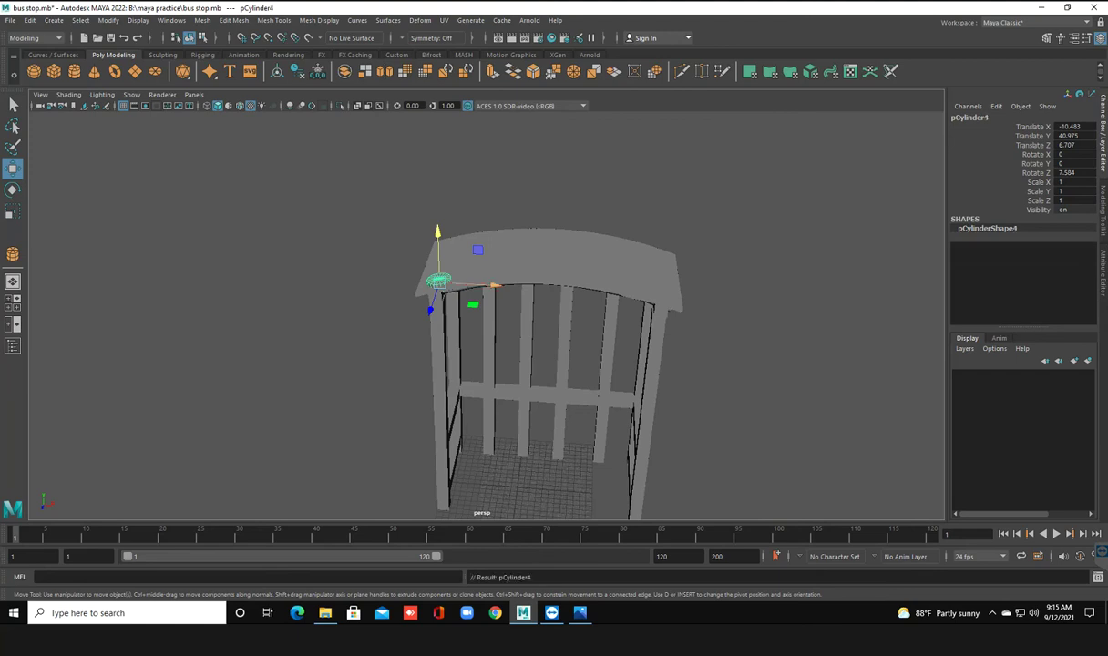
left_click_drag(491, 286, 532, 288)
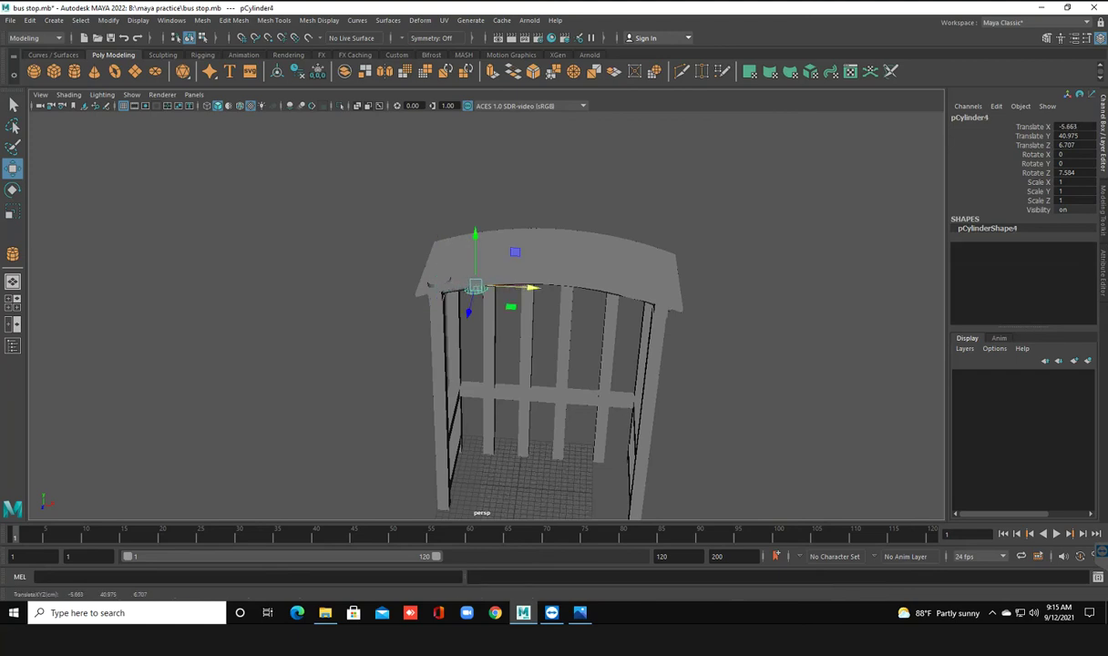
left_click_drag(452, 275, 450, 259)
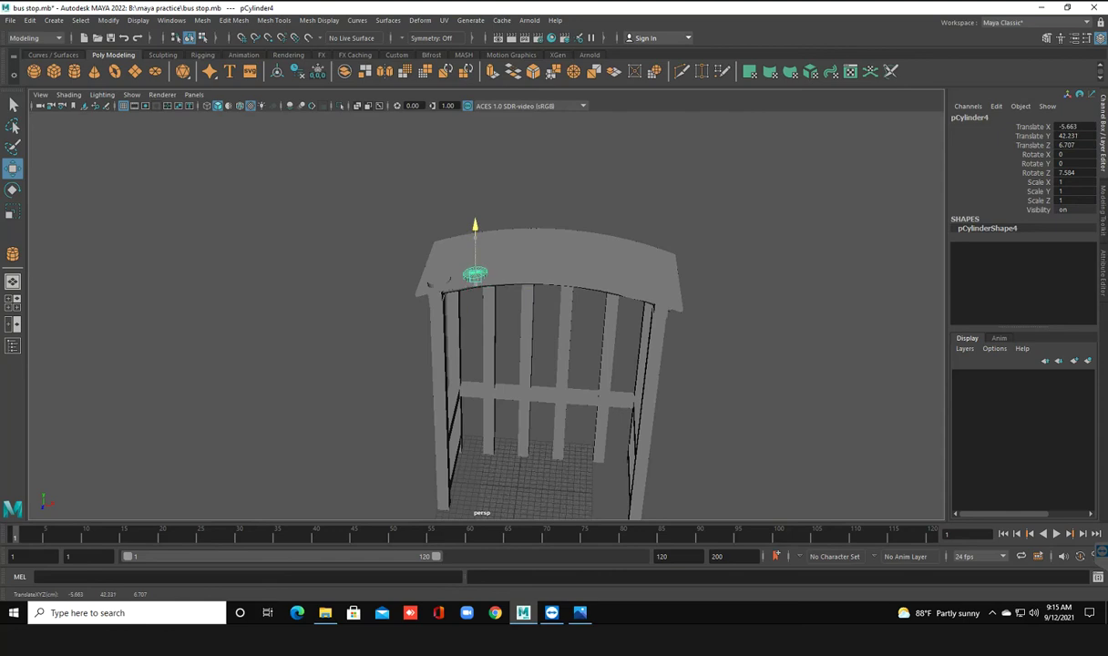
left_click_drag(510, 276, 531, 278)
left_click_drag(475, 229, 447, 266)
key("ctrl+z")
key("ctrl+z")
key("ctrl+z")
key("ctrl+z")
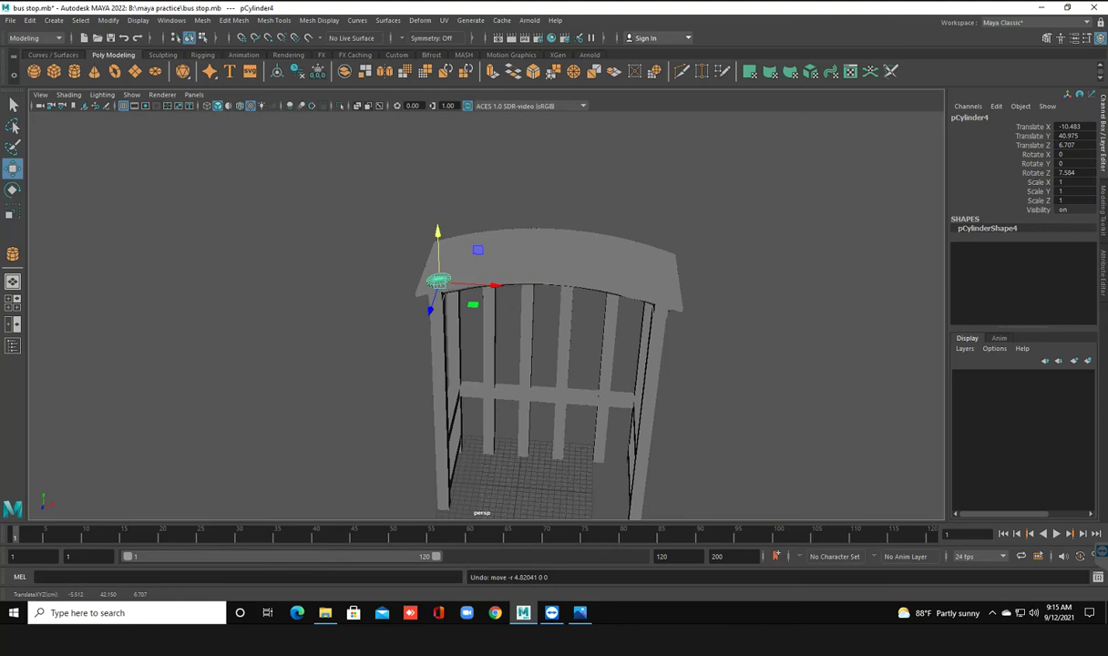
left_click_drag(564, 365, 505, 428, "alt")
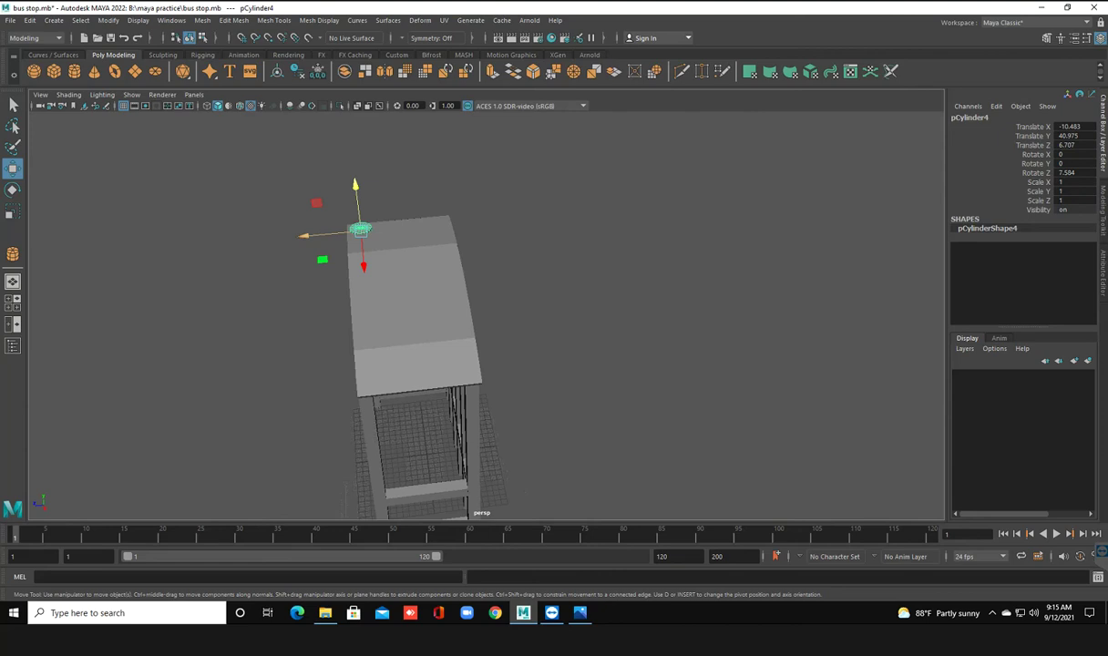
mouse_move(510, 383)
left_mouse_down("alt")
mouse_move(547, 346)
mouse_move(560, 282)
left_mouse_up("alt")
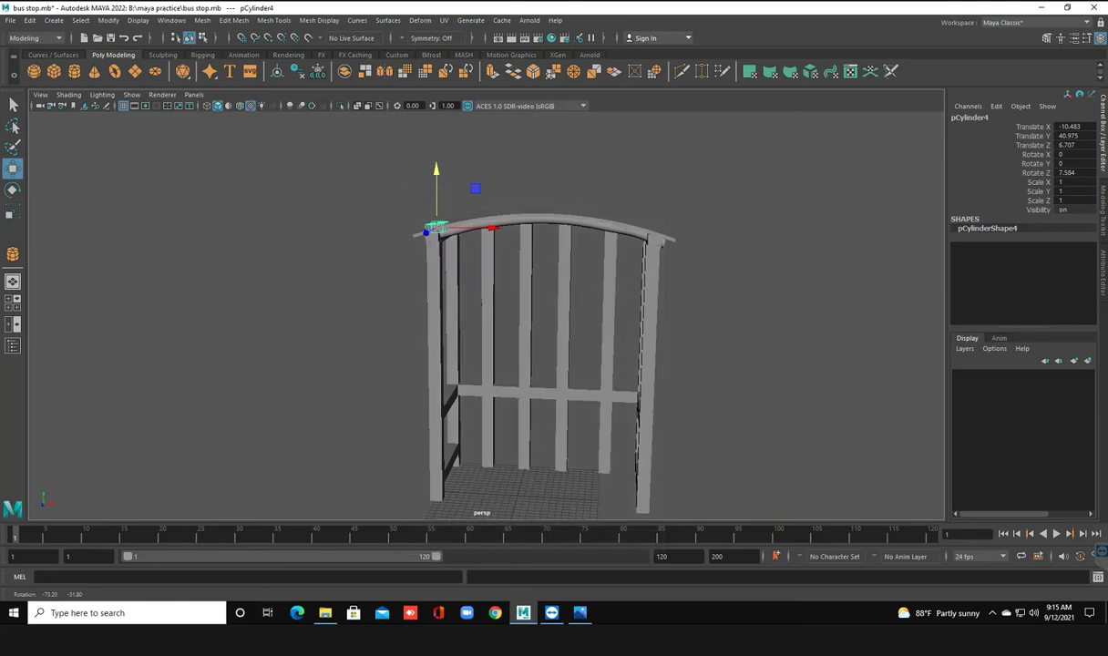
left_click_drag(560, 282, 560, 319, "alt")
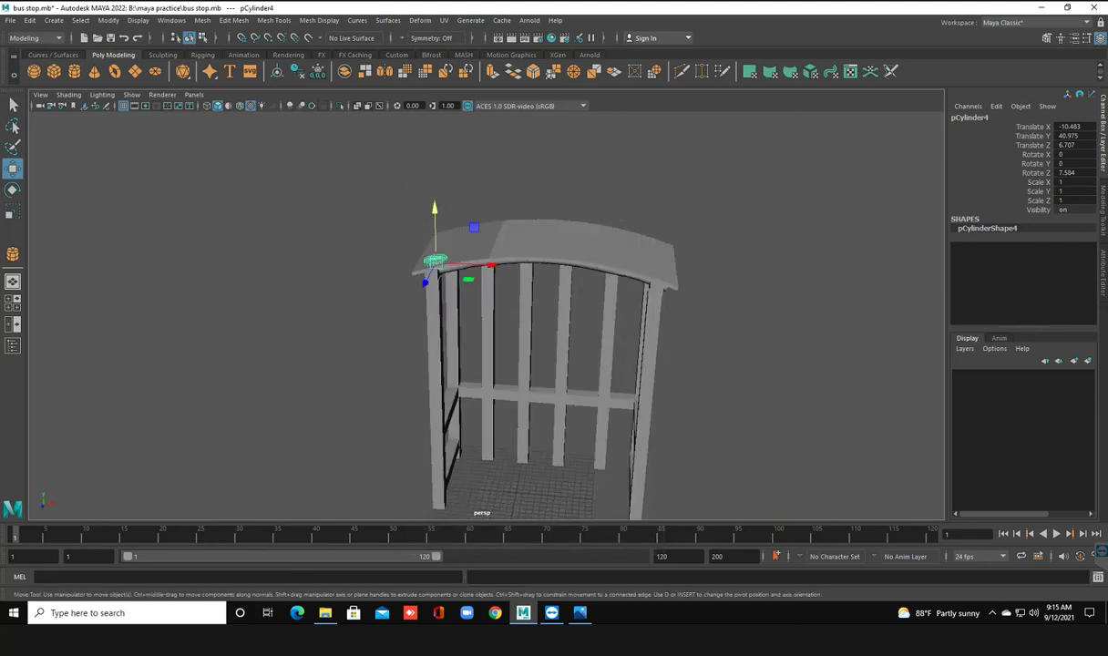
Flatten the small cylinder to about Scale Y 0.449, raising it slightly above the roof
key("r")
left_click_drag(428, 213, 428, 220)
key("w")
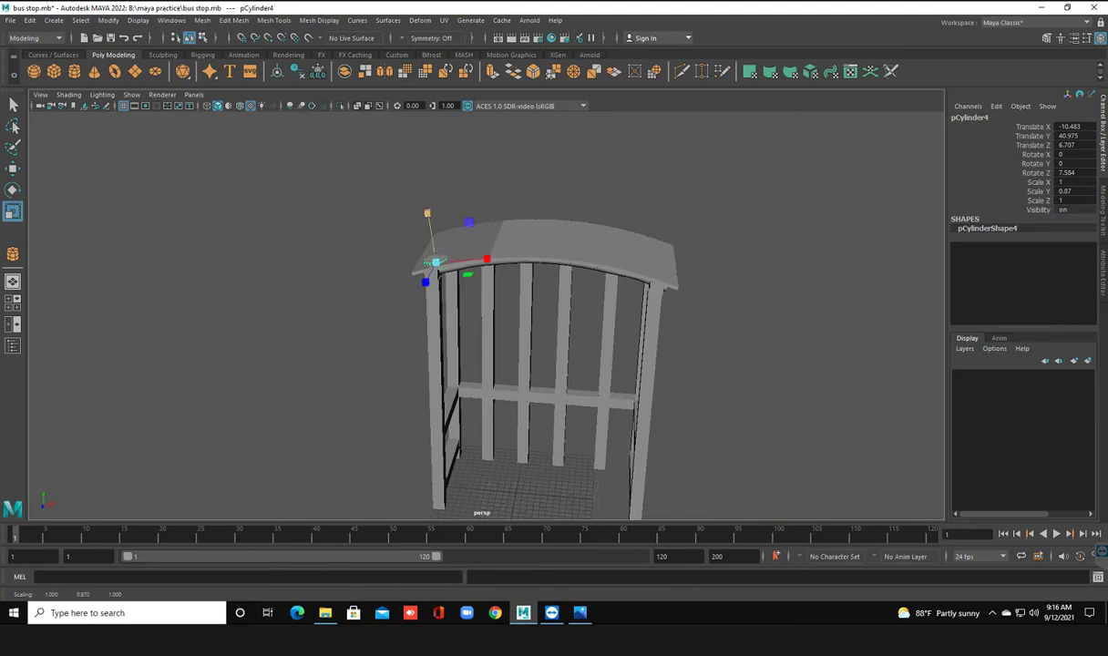
left_click_drag(435, 215, 435, 211)
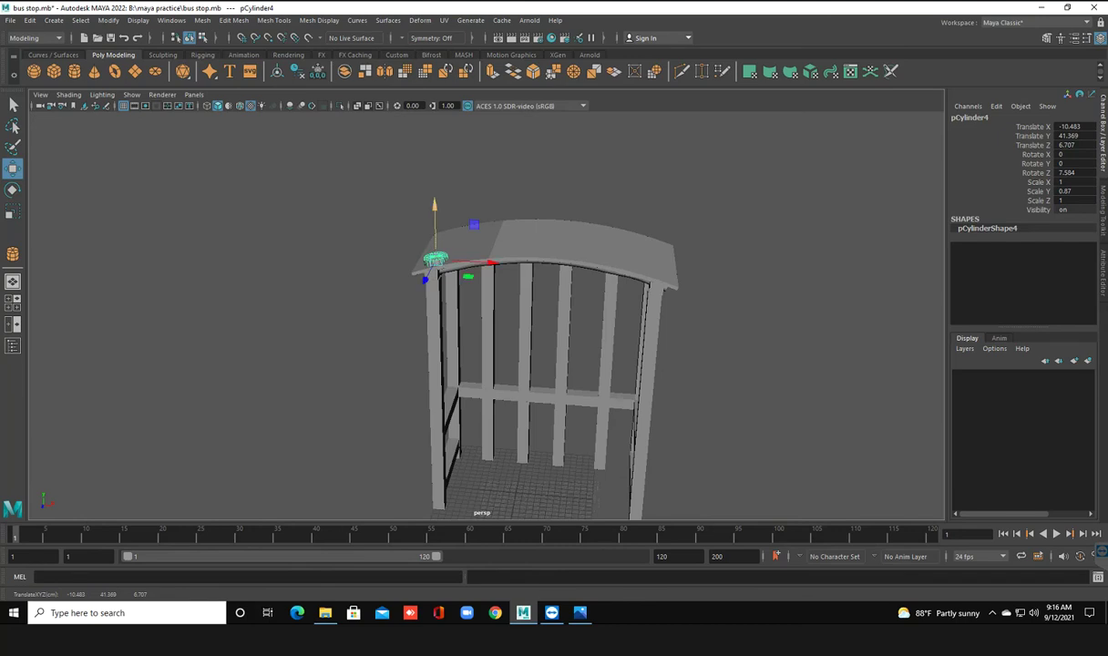
key("r")
left_click_drag(428, 208, 431, 232)
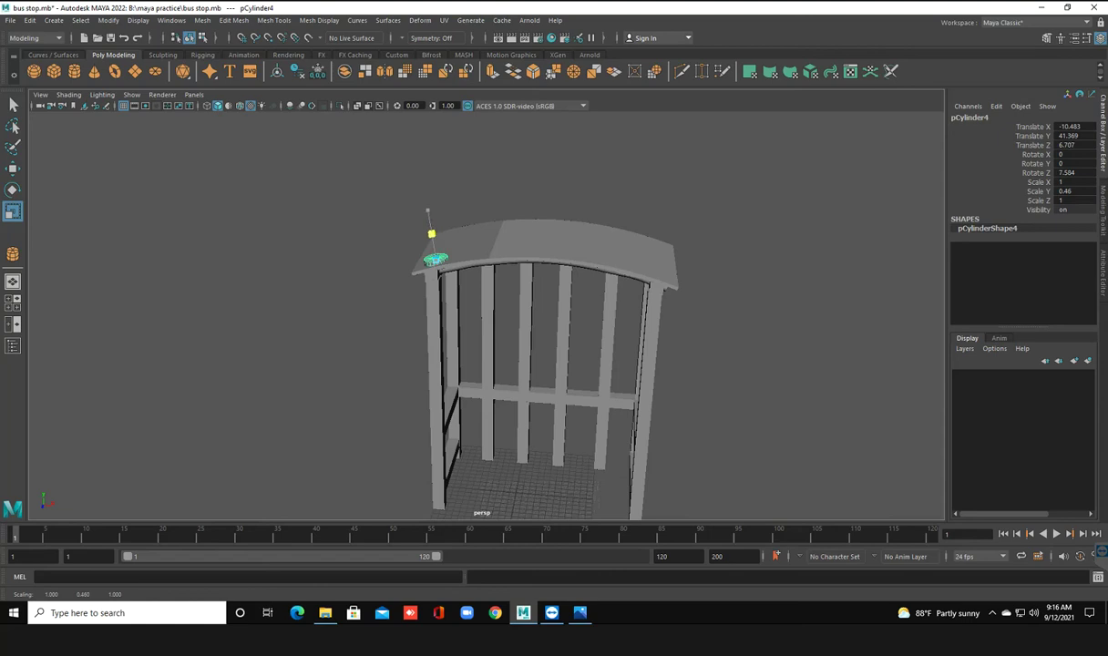
left_click_drag(431, 233, 431, 235)
Toggle the Attribute Editor and reselect the small flattened cylinder on the roof
double_click(986, 227)
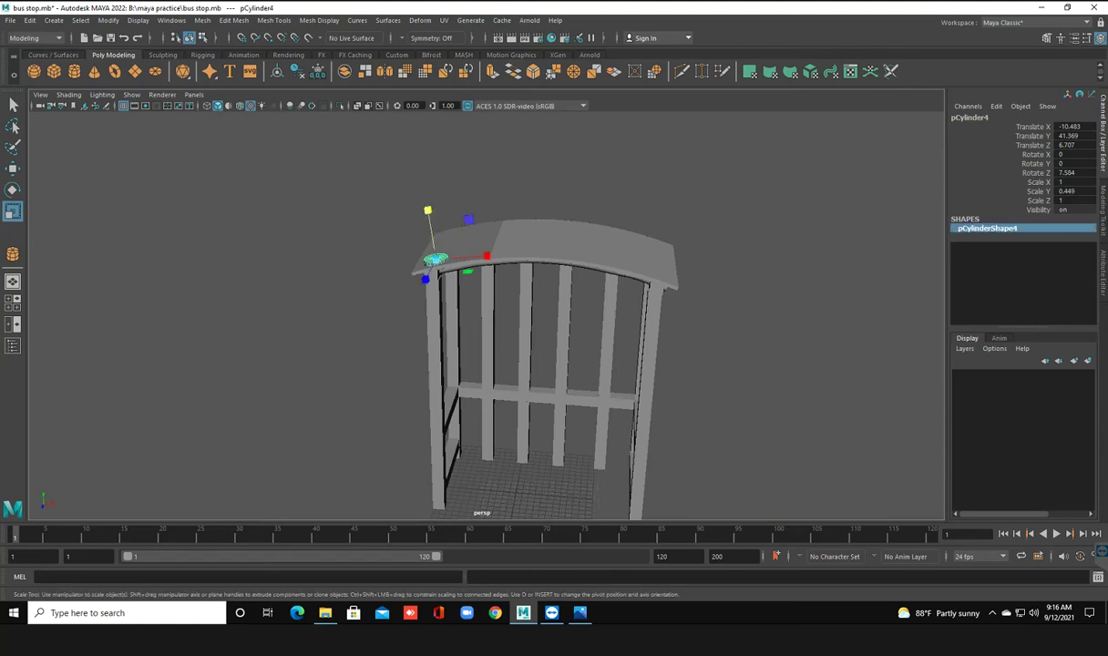
left_click(774, 273)
key("ctrl+shift+c")
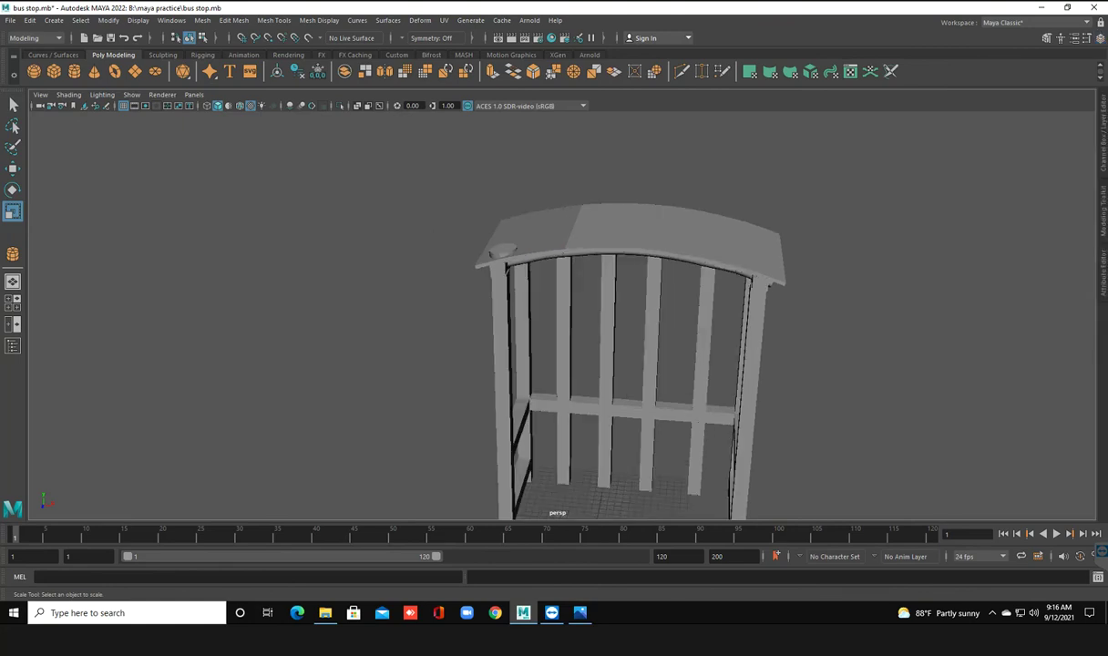
left_click(499, 252)
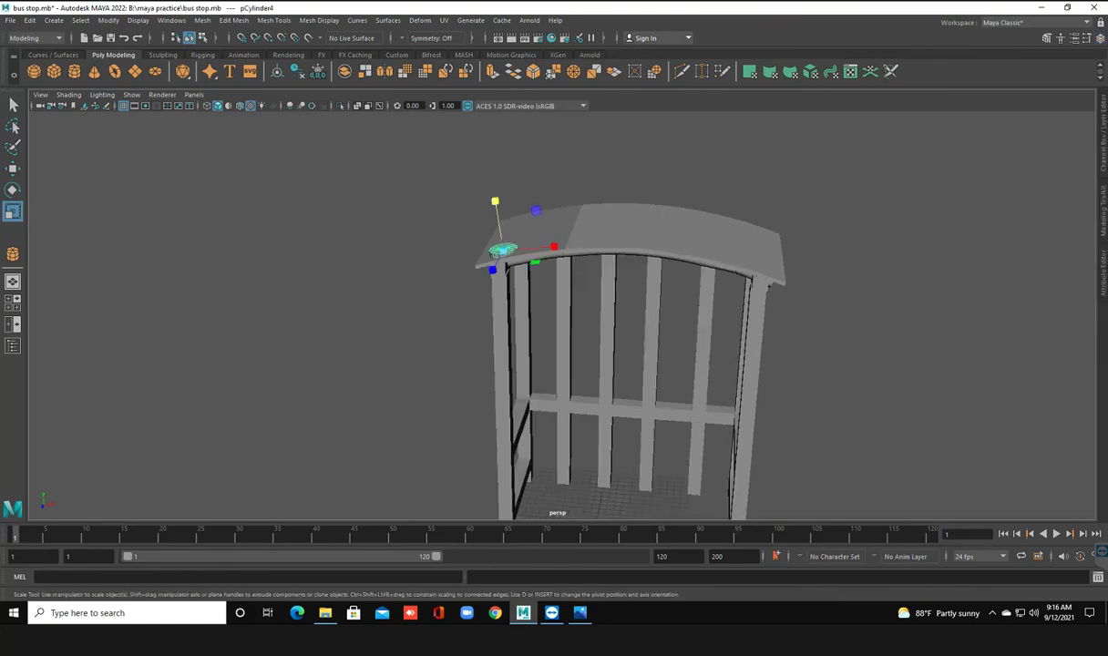
key("ctrl+shift+c")
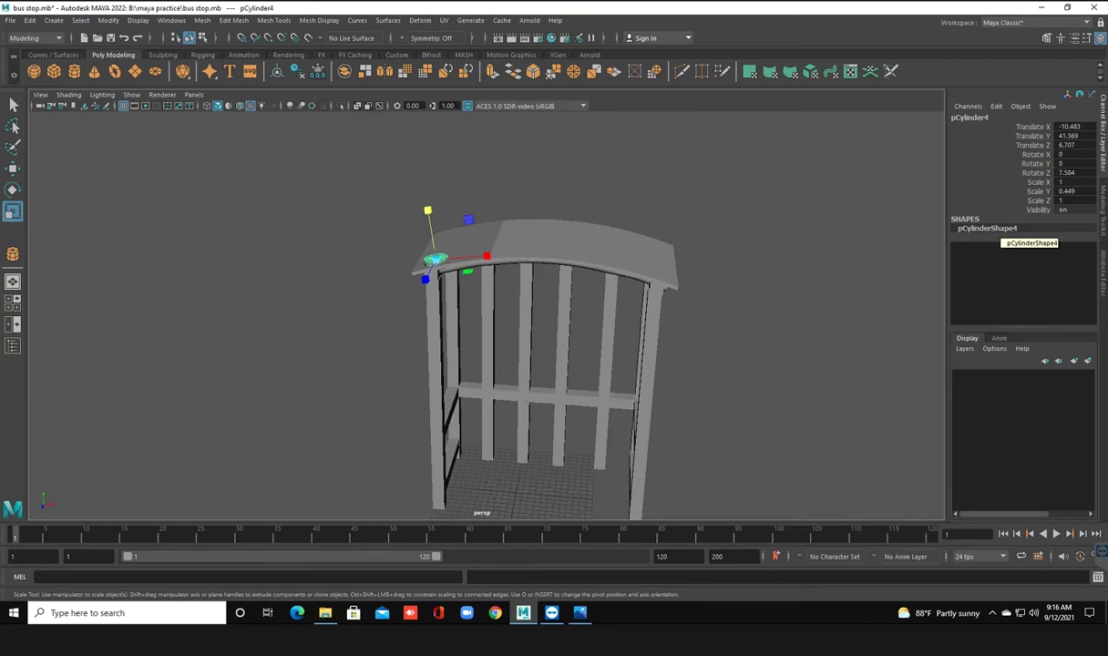
double_click(987, 229)
left_click(463, 223)
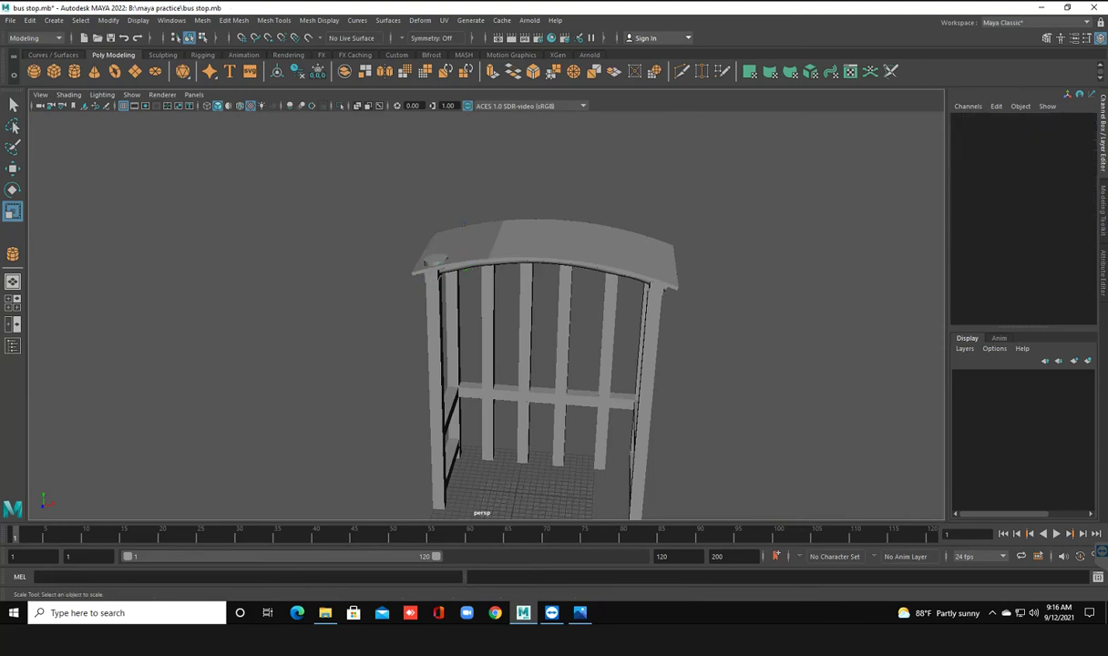
left_click(435, 260)
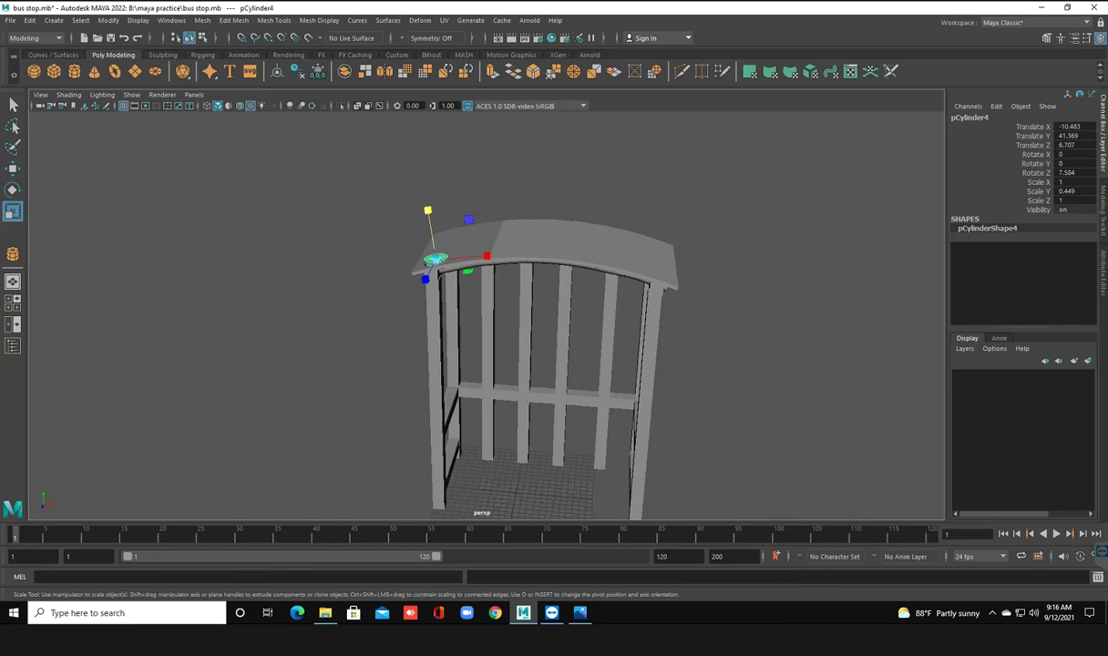
Lift the flattened cylinder to Translate Y 43.765 above the roof
key("w")
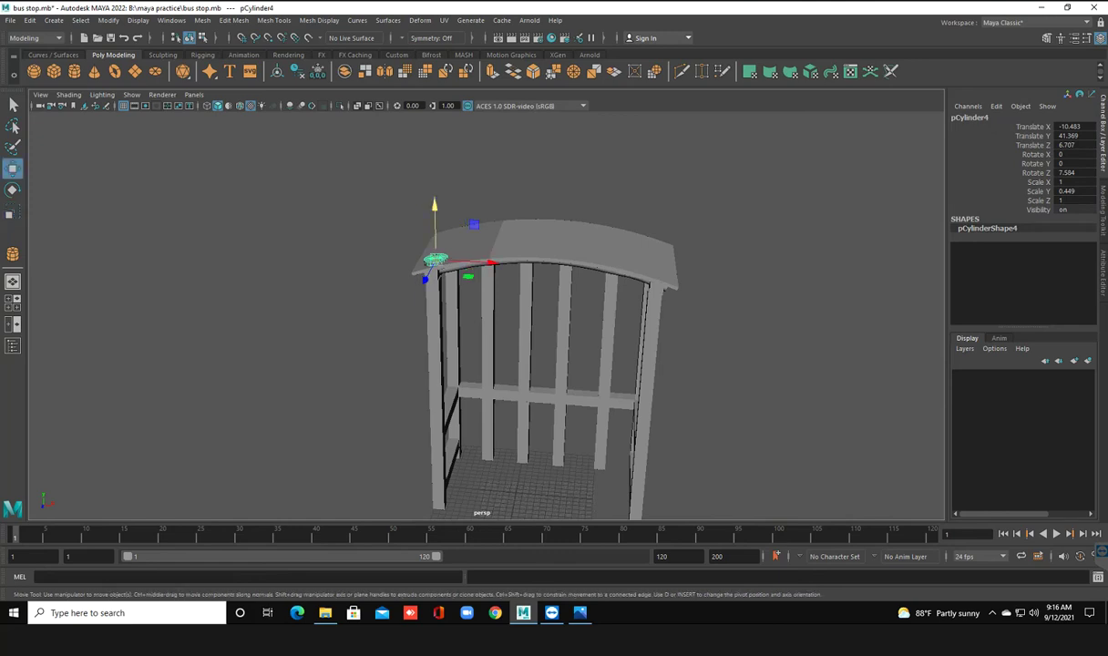
left_click_drag(434, 219, 435, 203)
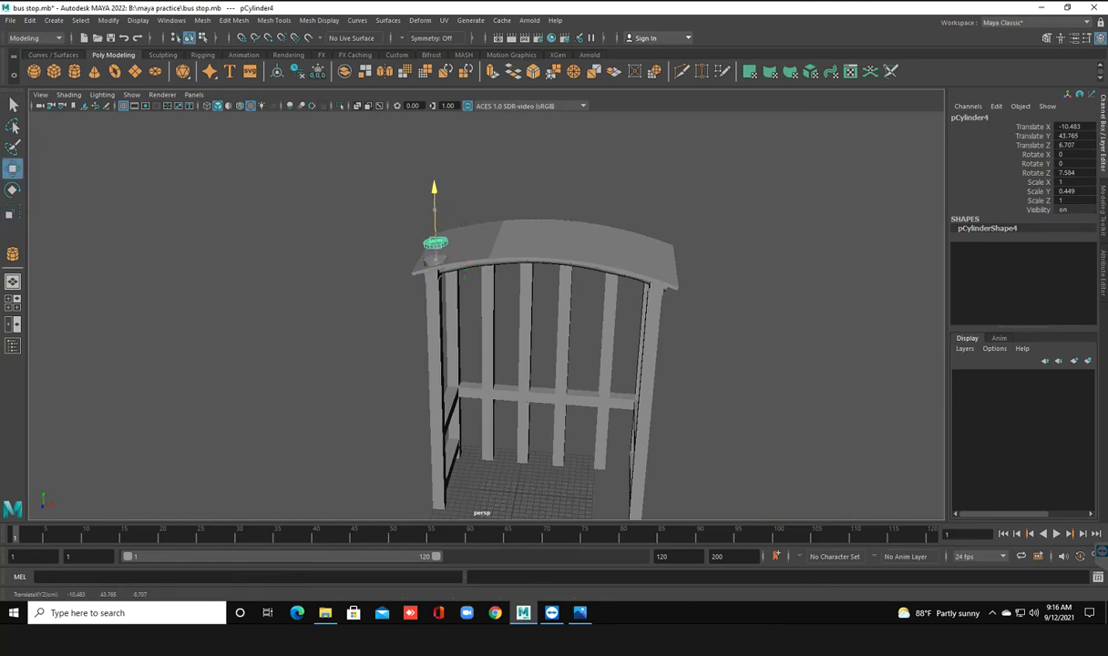
left_click_drag(546, 365, 674, 364, "alt")
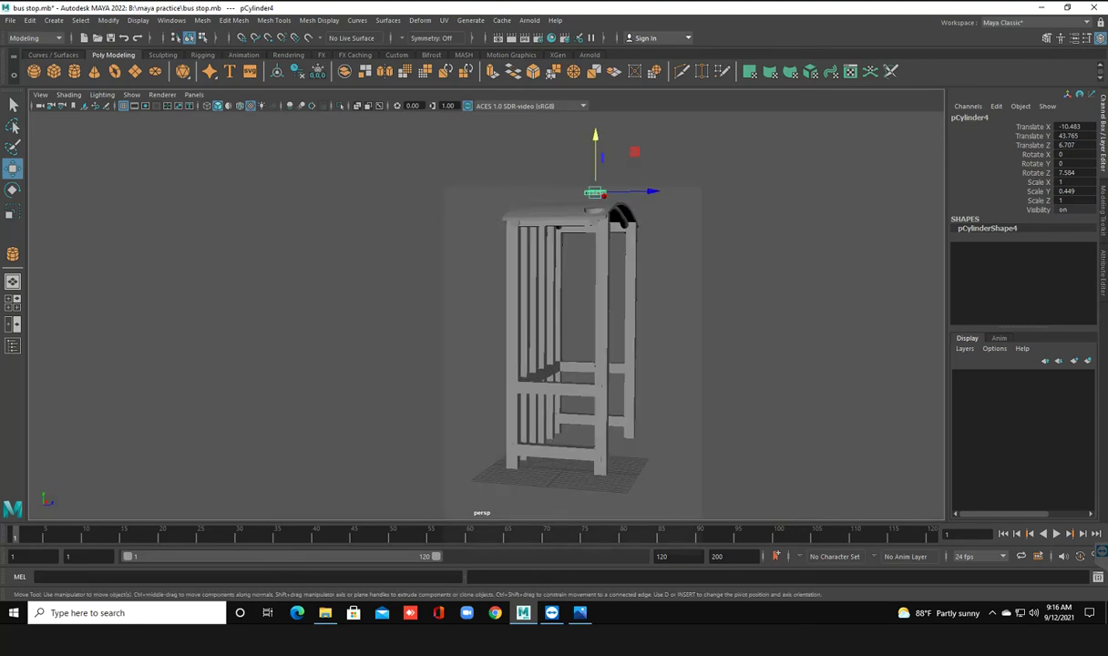
key("Escape")
Select the second roof cylinder (pCylinder3), nudge it up, and frame it for scaling
left_click(565, 346)
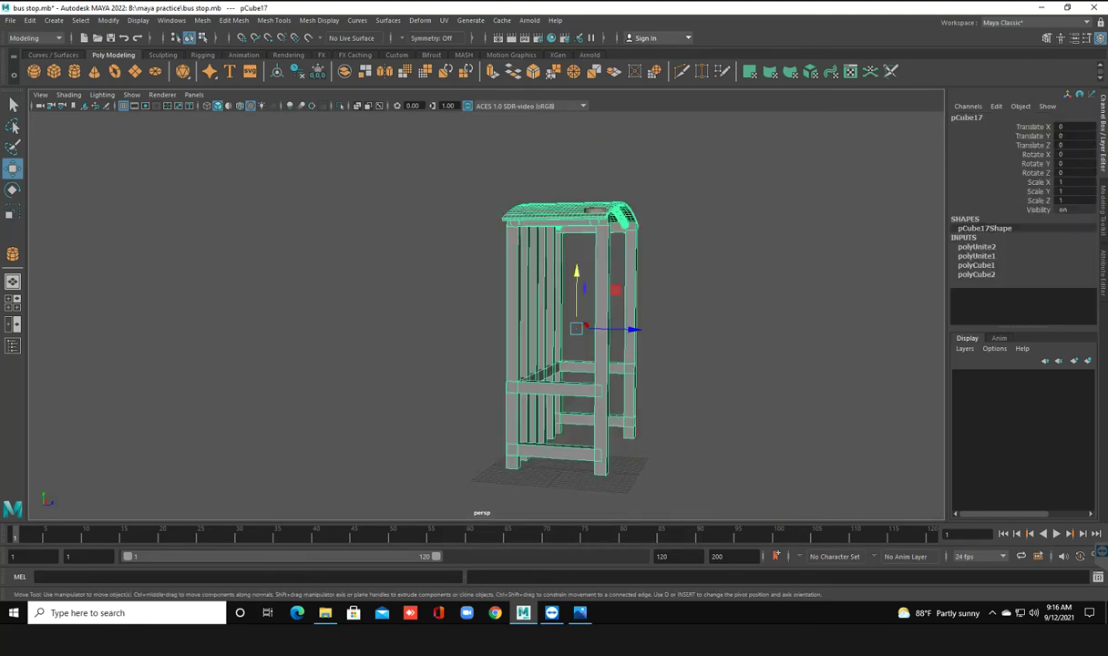
left_click(592, 211)
left_click_drag(602, 164, 603, 150)
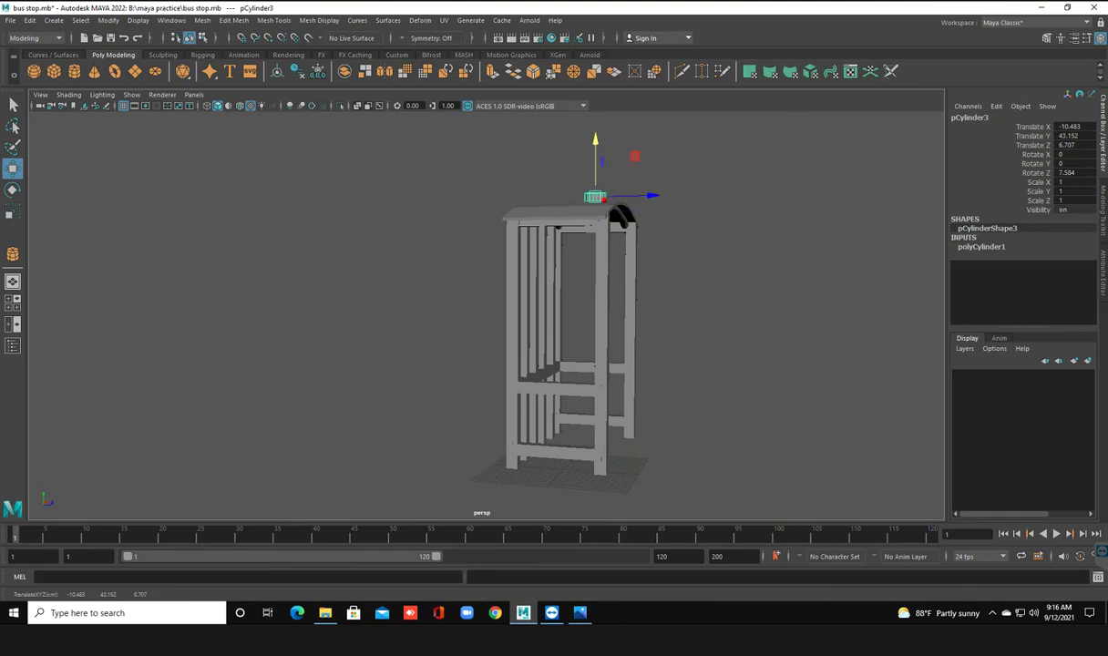
left_click_drag(583, 346, 492, 328, "alt")
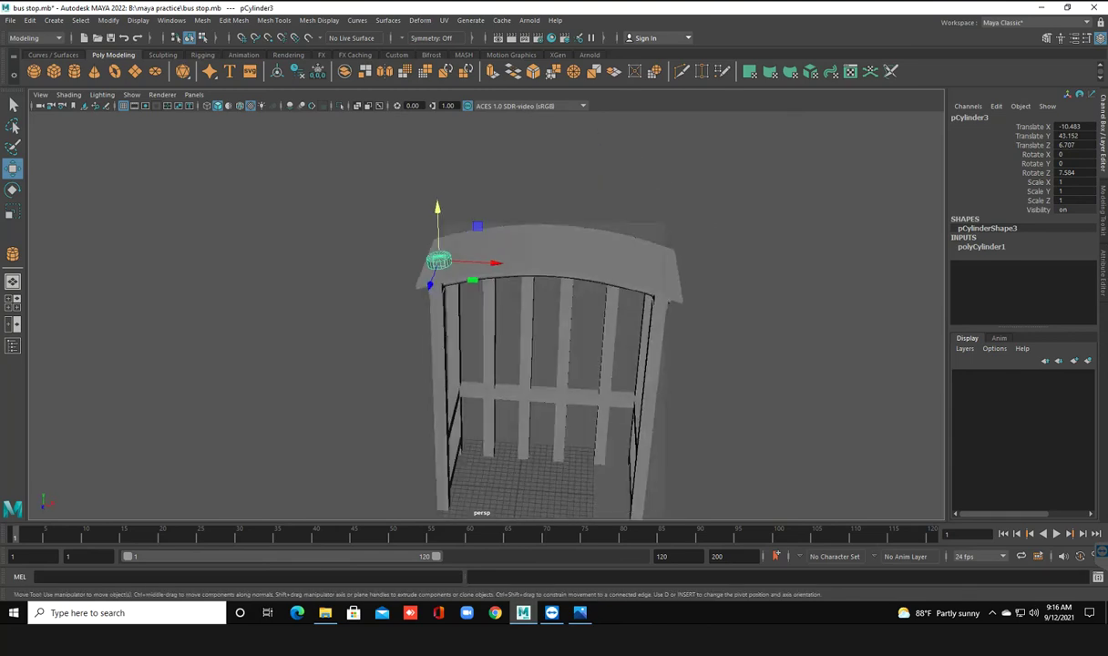
key("r")
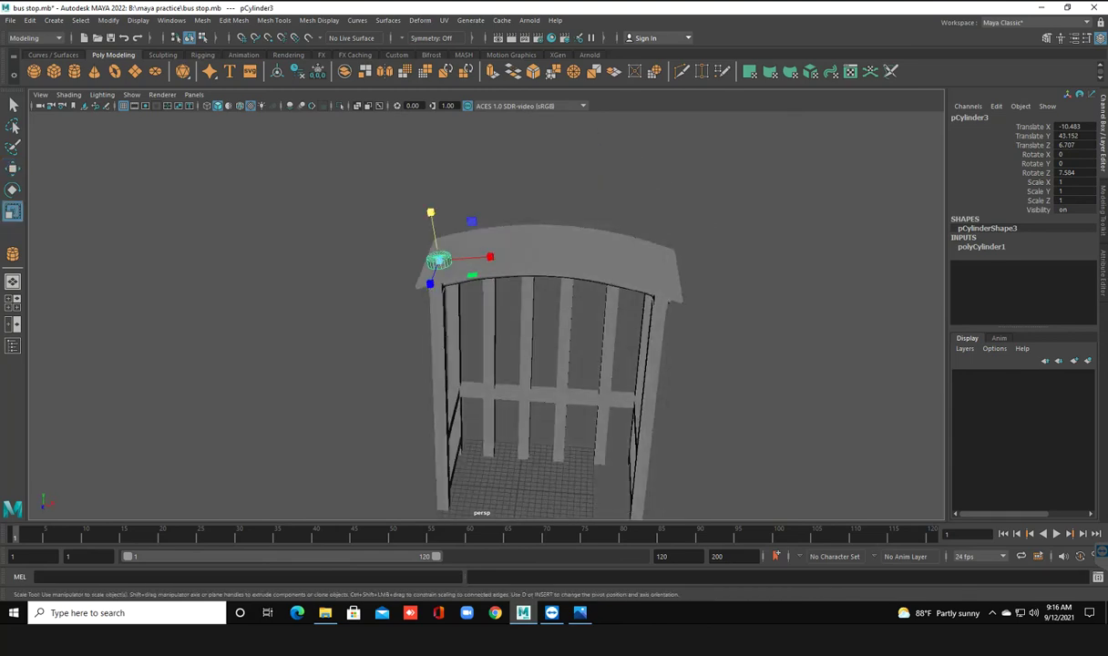
key("f")
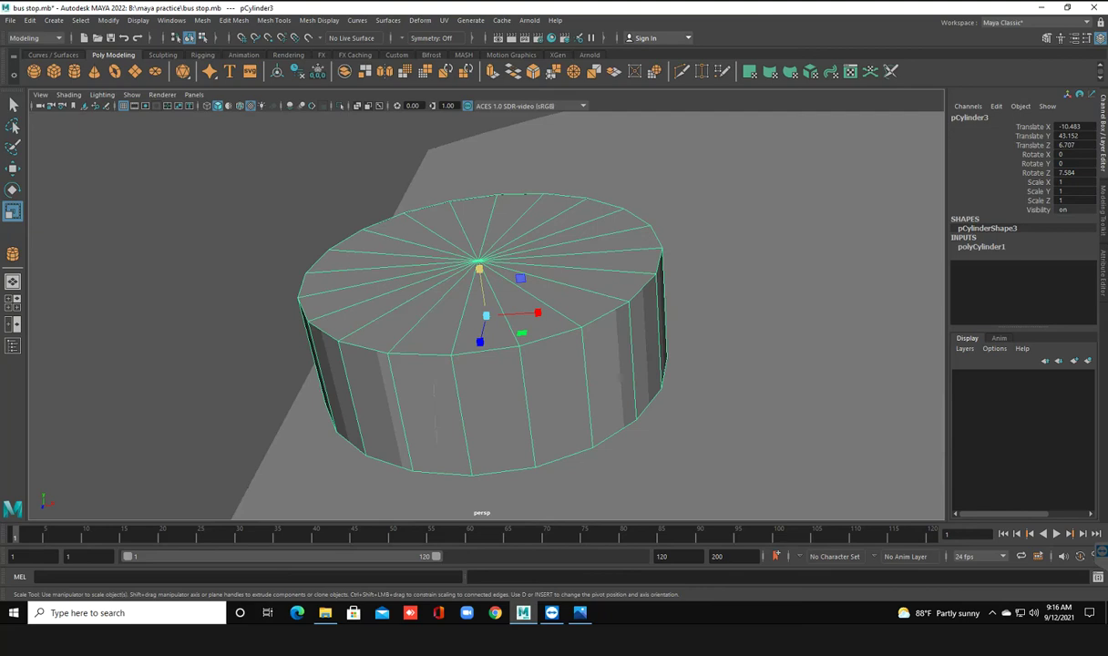
Scale pCylinder3 to 0.319 in X and Z and 0.371 in Y
left_click_drag(479, 269, 485, 304)
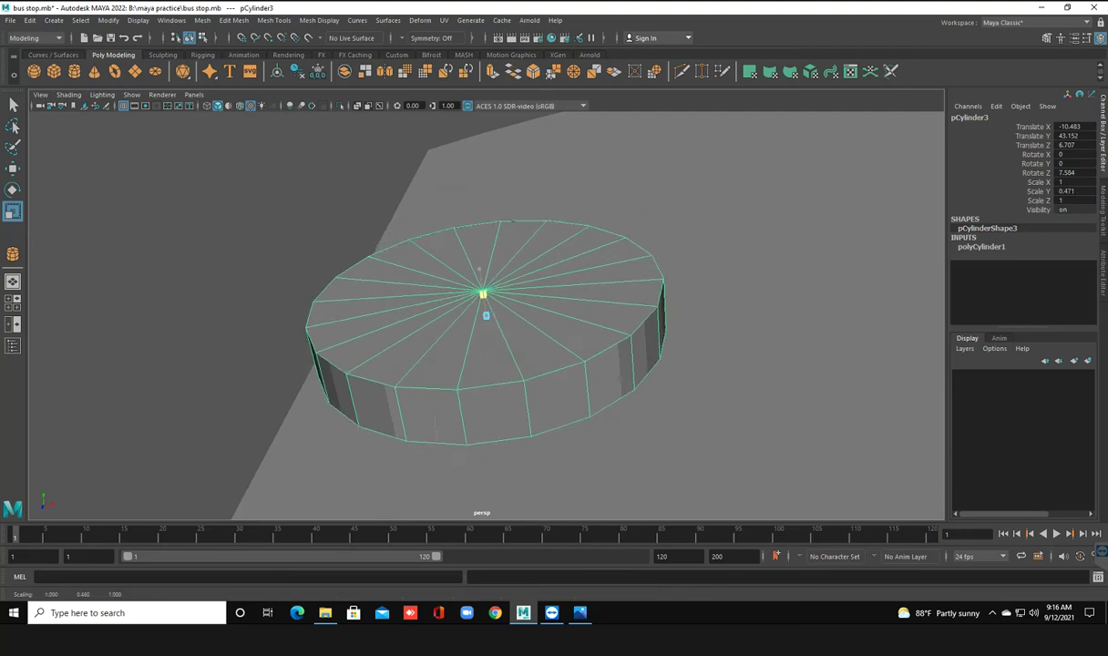
left_click_drag(483, 304, 479, 270)
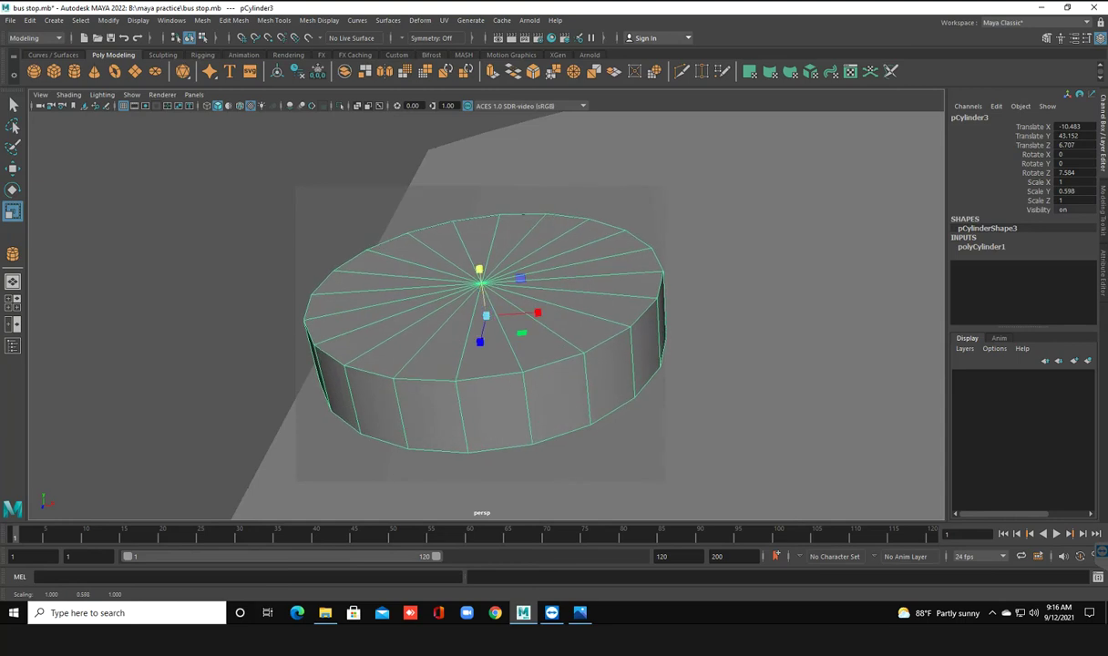
key("ctrl+z")
left_click_drag(492, 301, 483, 270, "alt")
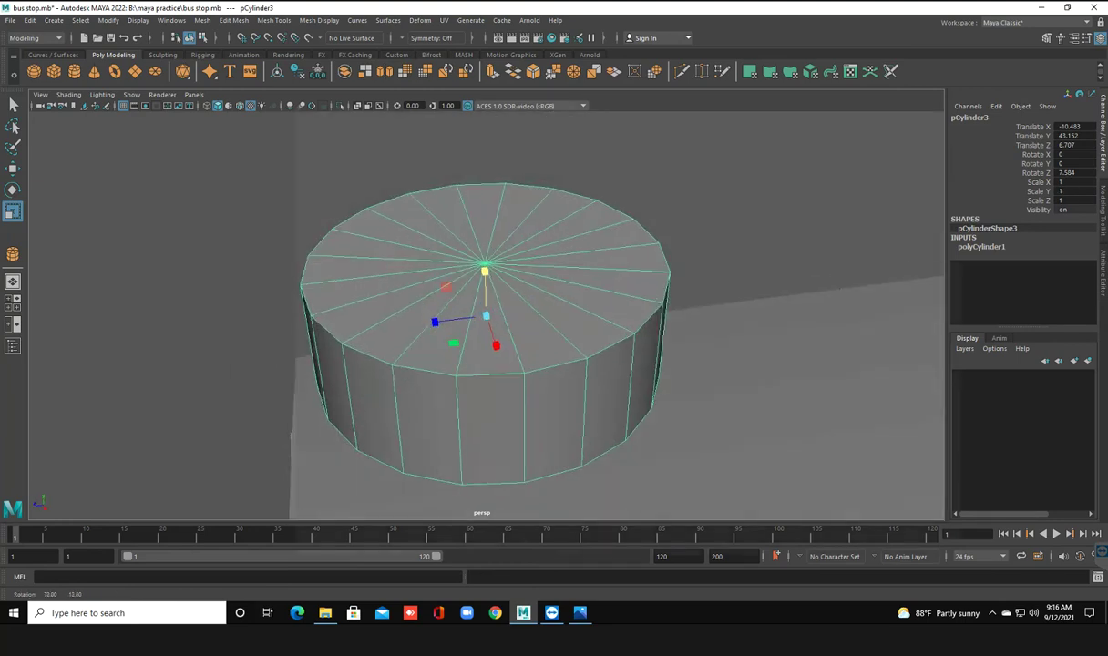
mouse_move(453, 343)
left_mouse_down()
mouse_move(421, 354)
mouse_move(432, 318)
mouse_move(473, 314)
mouse_move(460, 302)
mouse_move(419, 324)
mouse_move(546, 303)
left_mouse_up()
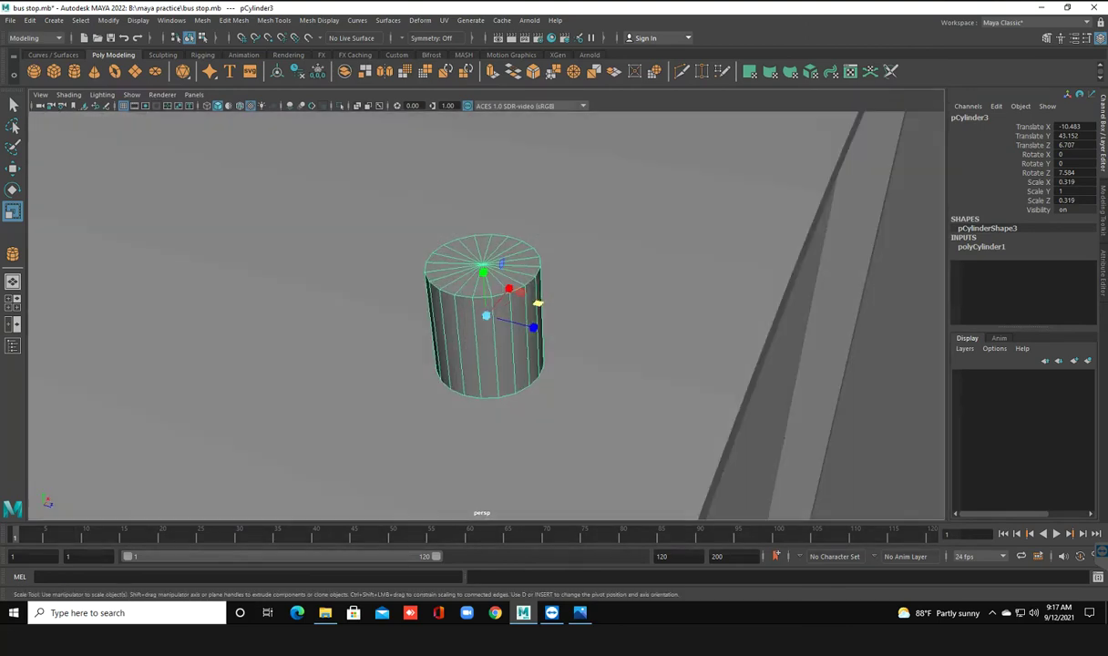
left_click_drag(482, 271, 485, 298)
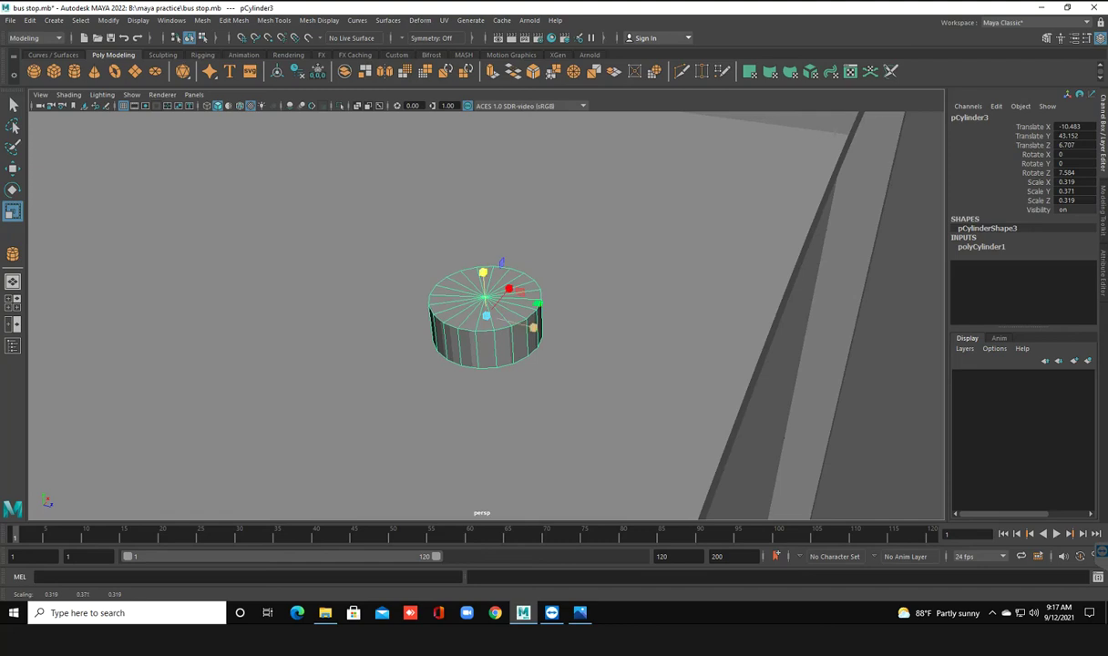
left_click(583, 392)
left_click_drag(460, 302, 510, 273, "alt")
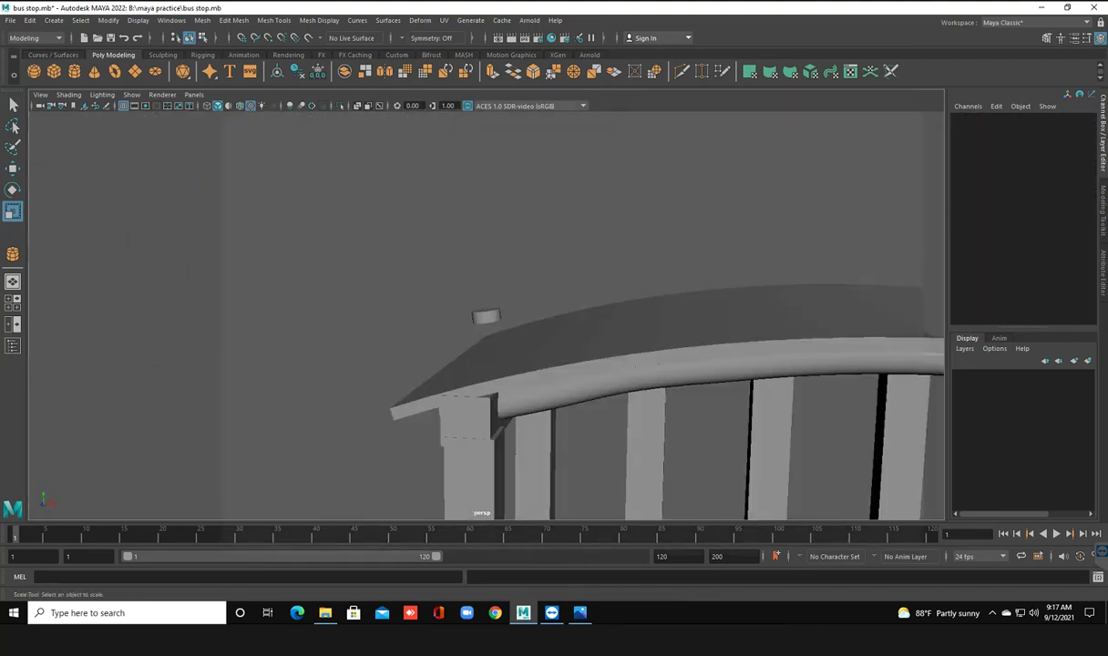
Lower the small bolt cylinder onto the roof surface at the roof's edge
left_click(486, 316)
key("w")
left_click_drag(485, 264, 485, 315)
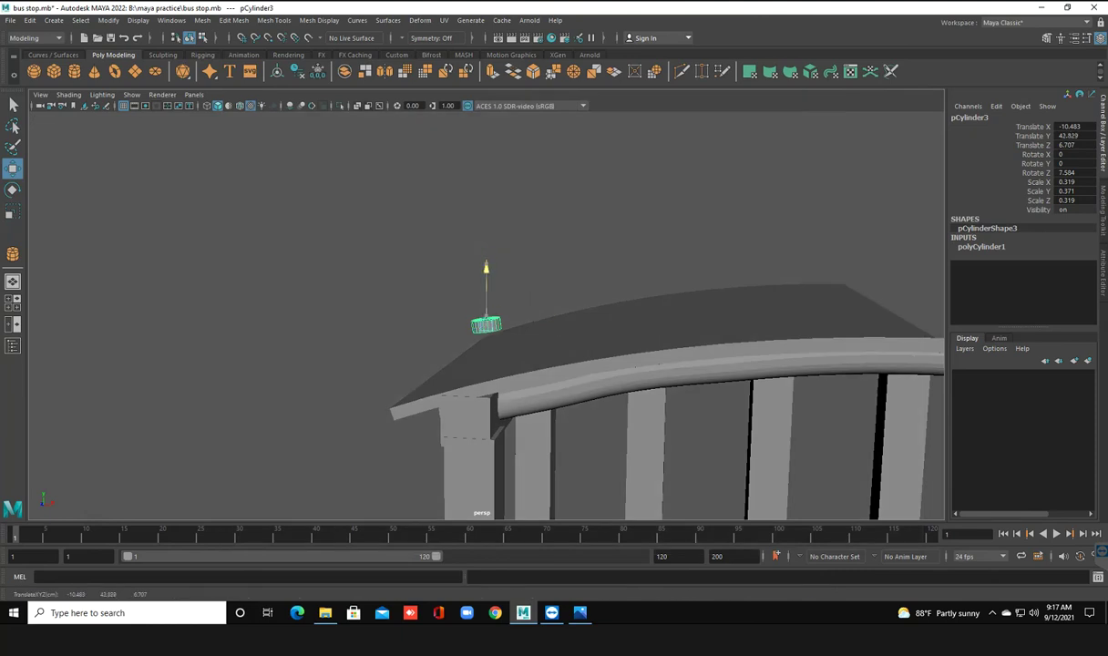
left_click_drag(544, 371, 536, 372)
left_click_drag(477, 314, 476, 320)
left_click_drag(475, 372, 471, 374)
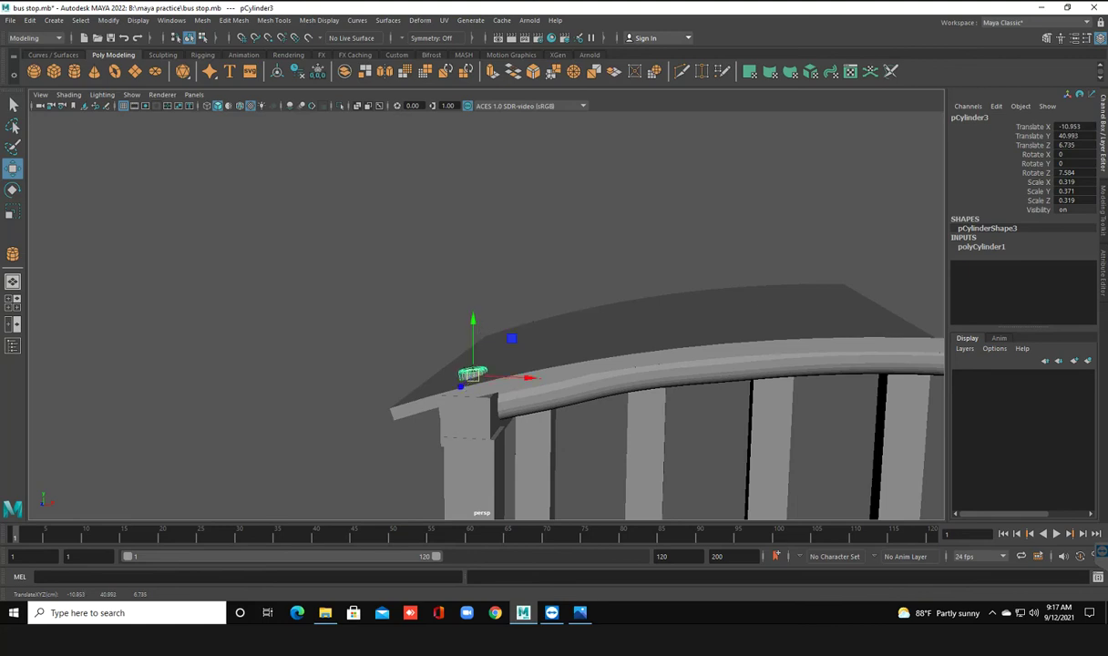
left_click(228, 228)
Duplicate the bolt and slide the copy right along the roof edge
left_click(472, 375)
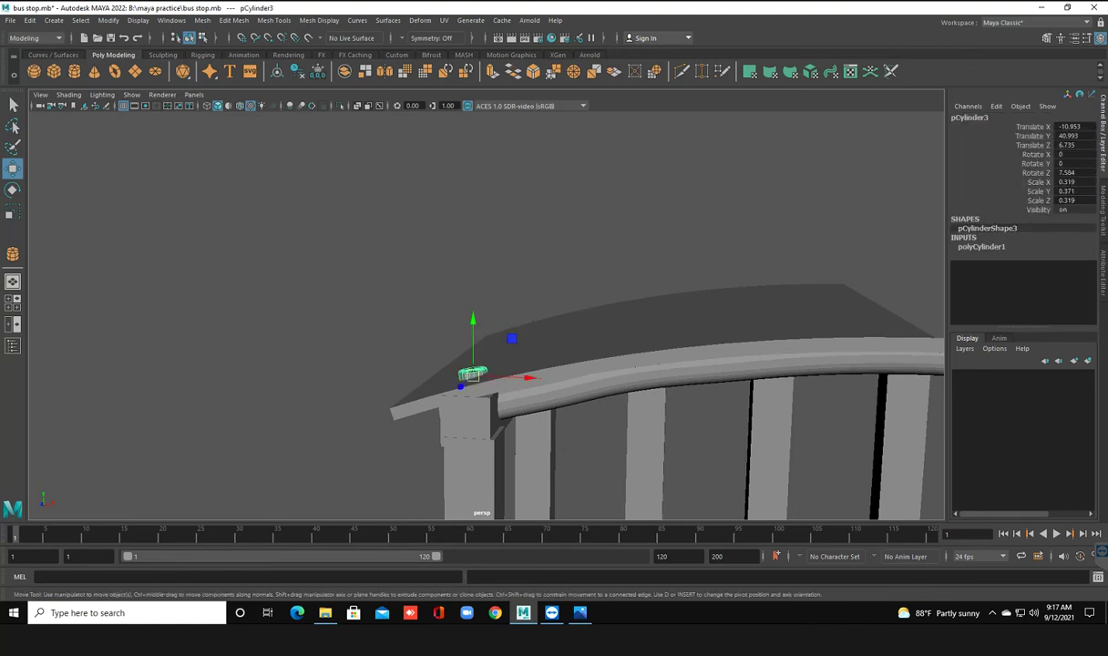
key("ctrl+d")
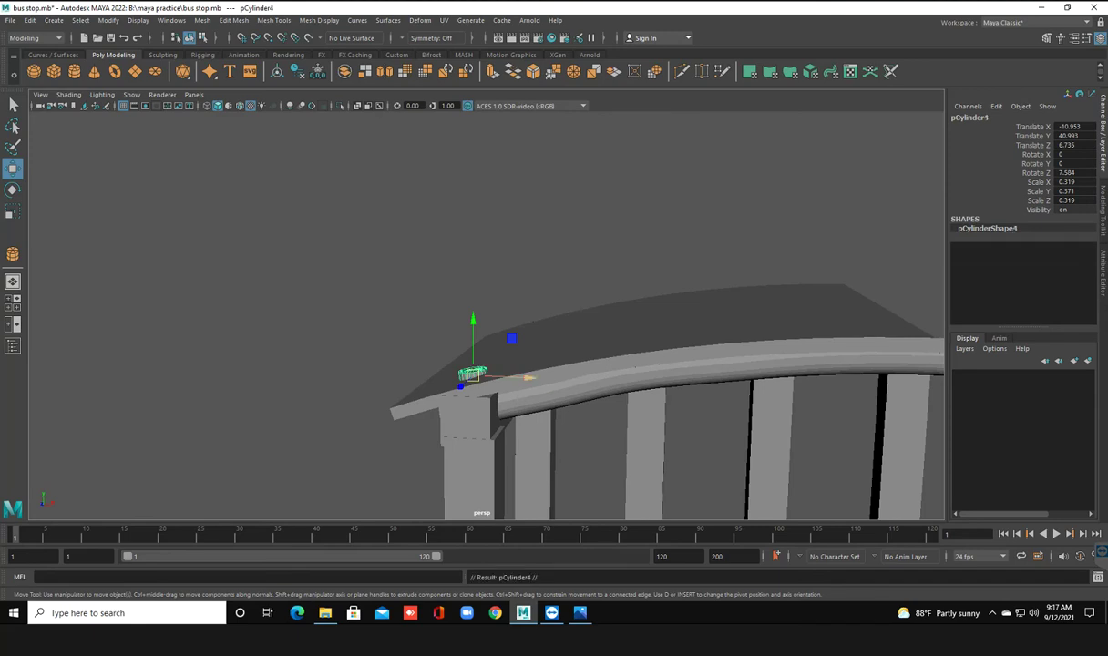
left_click_drag(528, 377, 562, 379)
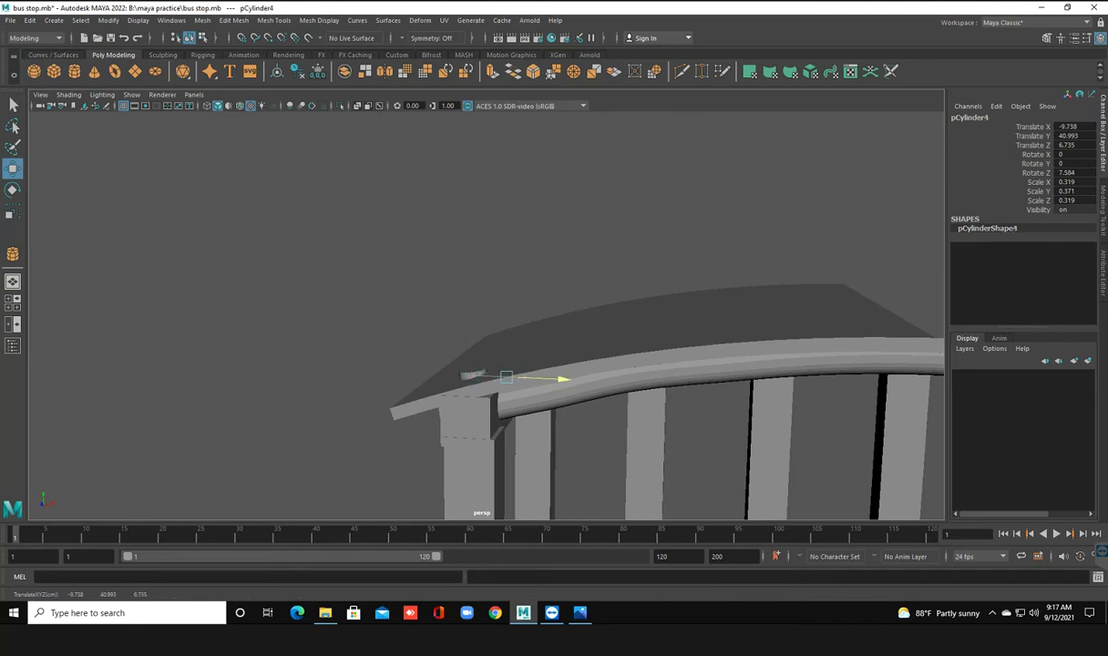
left_click_drag(506, 320, 507, 309)
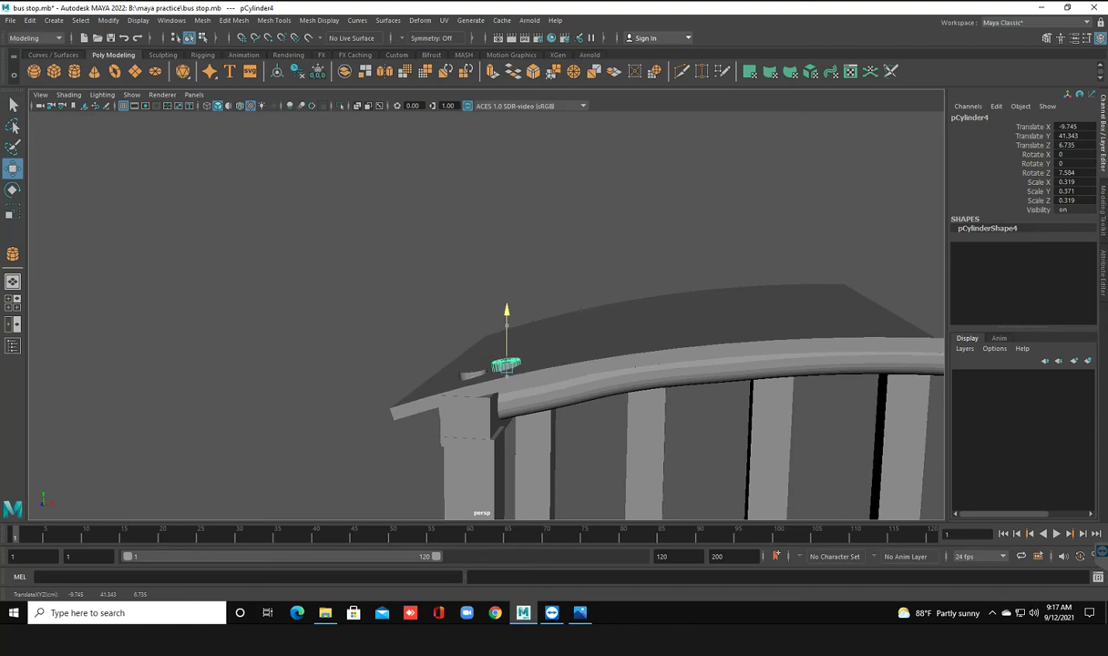
left_click_drag(562, 369, 572, 369)
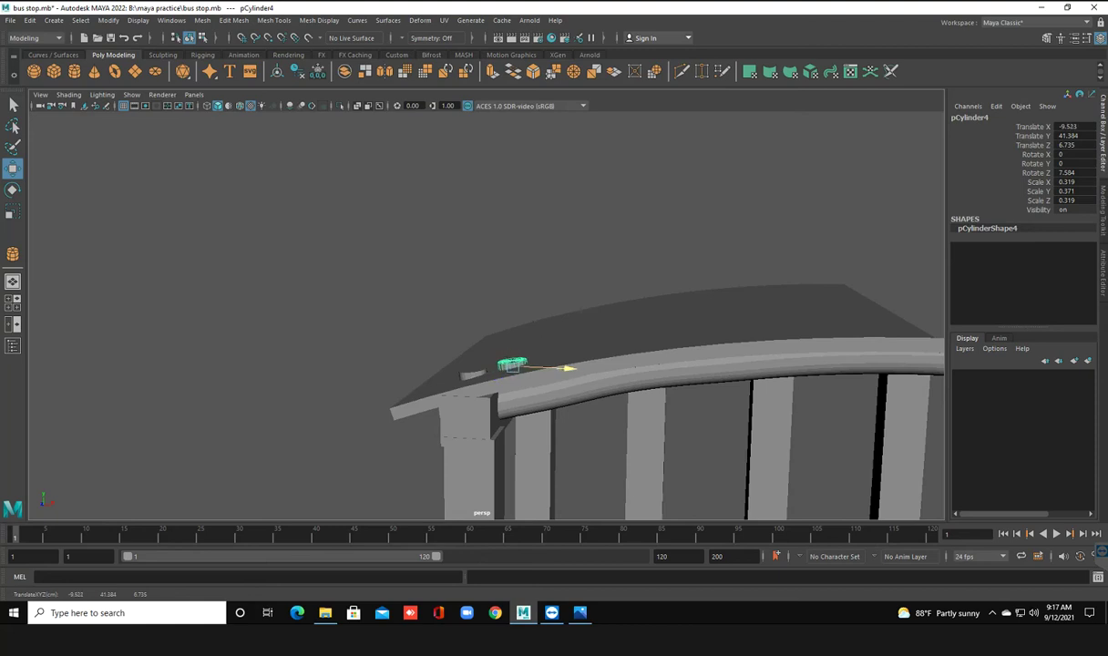
left_click_drag(515, 318, 515, 308)
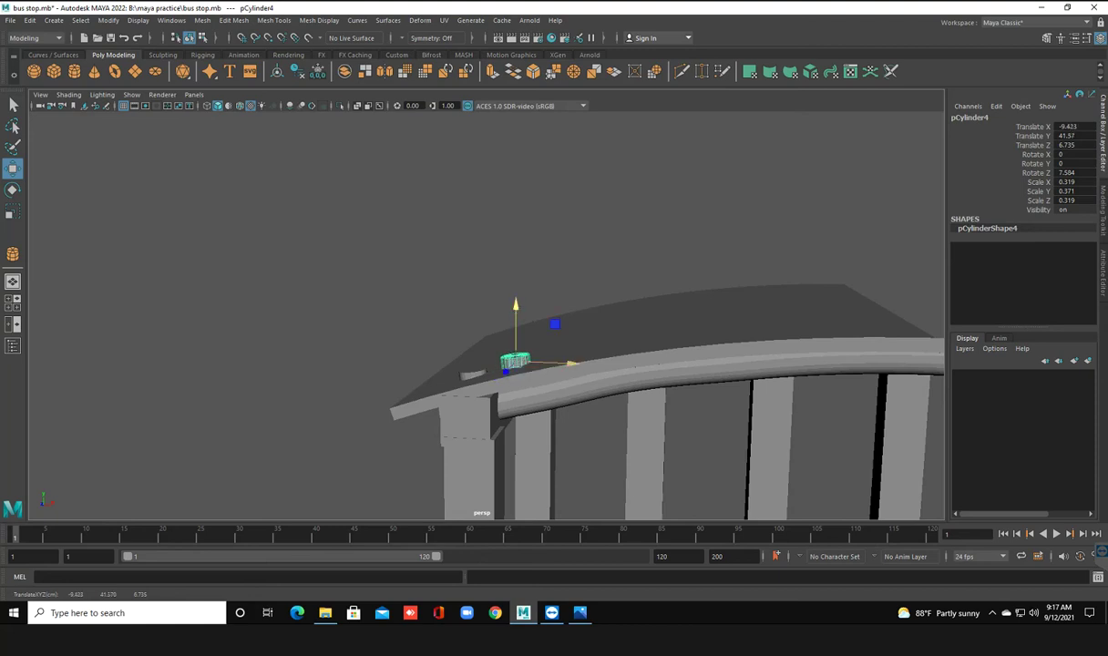
left_click_drag(492, 346, 510, 339, "alt")
left_click_drag(572, 357, 583, 352)
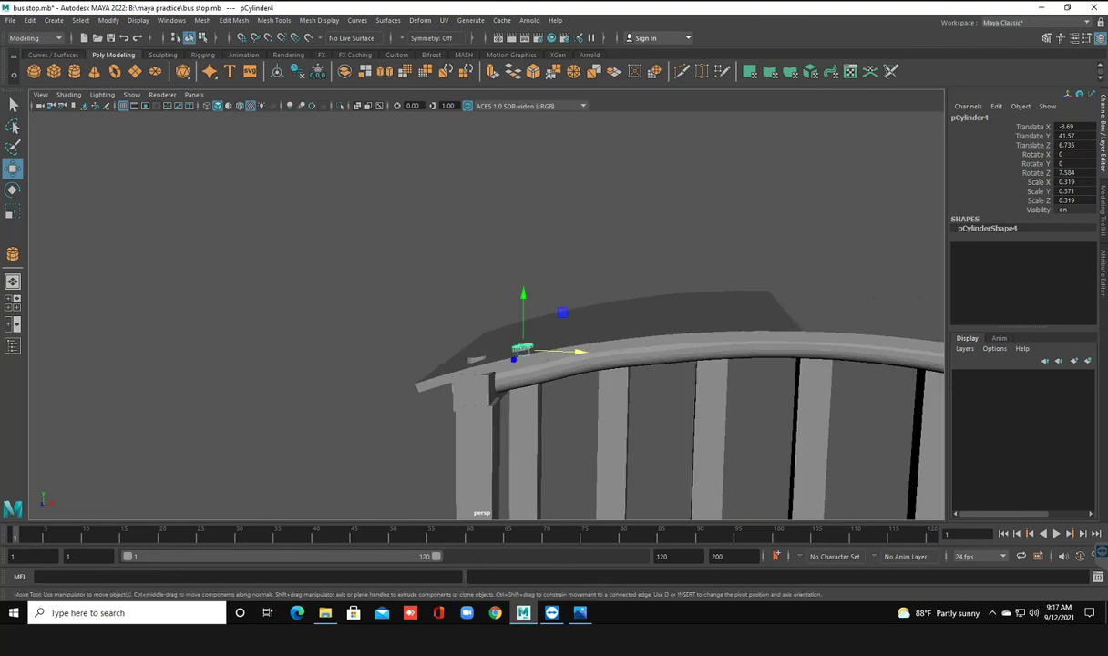
Make another offset bolt copy and repeat it with Shift+D, reaching pCylinder10 at X 1.493
key("ctrl+d")
key("ctrl+z")
key("ctrl+z")
key("ctrl+z")
key("ctrl+z")
key("ctrl+z")
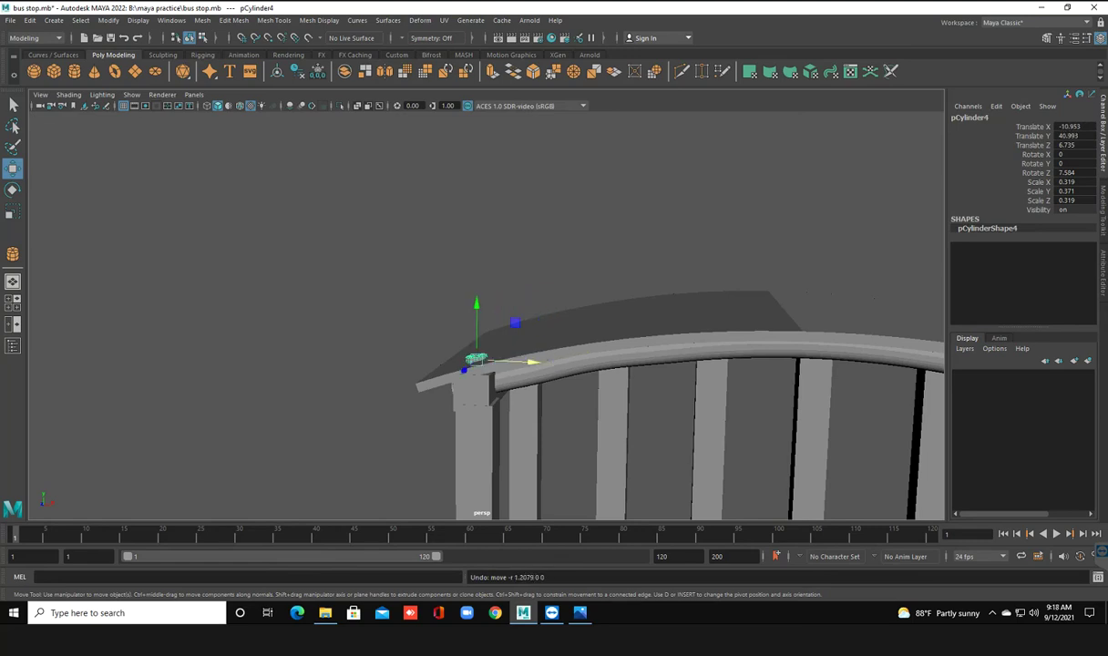
key("ctrl+d")
mouse_move(531, 361)
left_mouse_down()
mouse_move(562, 362)
mouse_move(510, 351)
mouse_move(552, 354)
left_mouse_up()
left_click_drag(518, 314, 518, 312)
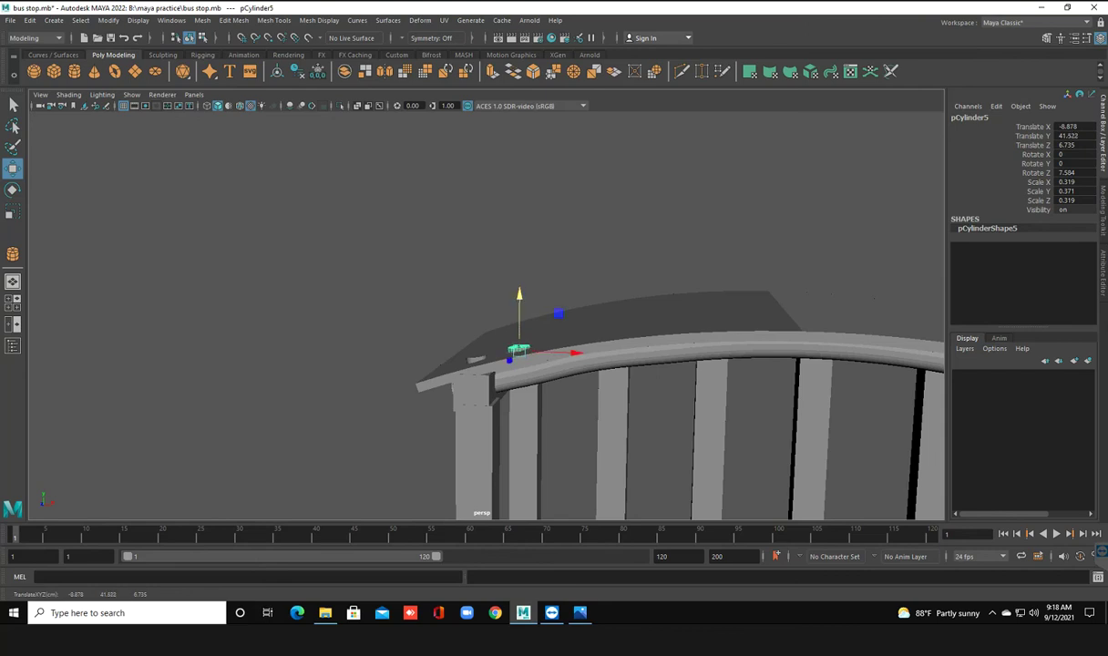
key("shift+d")
key("shift+d")
key("shift+d")
key("shift+d")
key("shift+d")
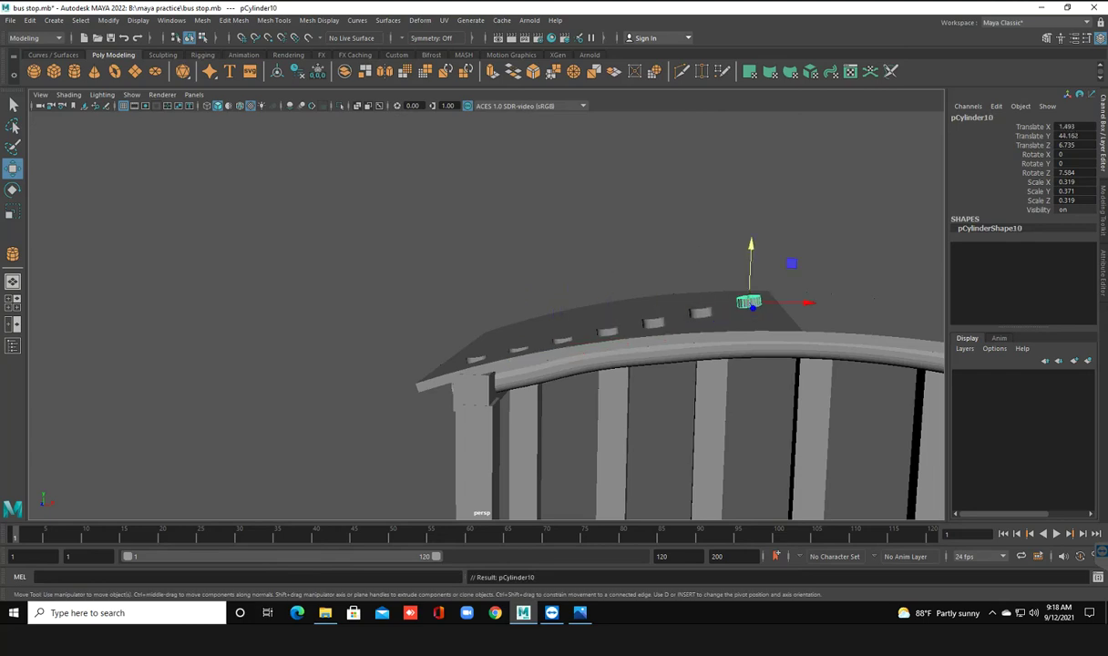
Add more offset bolt copies with Shift+D to extend the row across the roof
left_click_drag(546, 364, 33, 137, "alt")
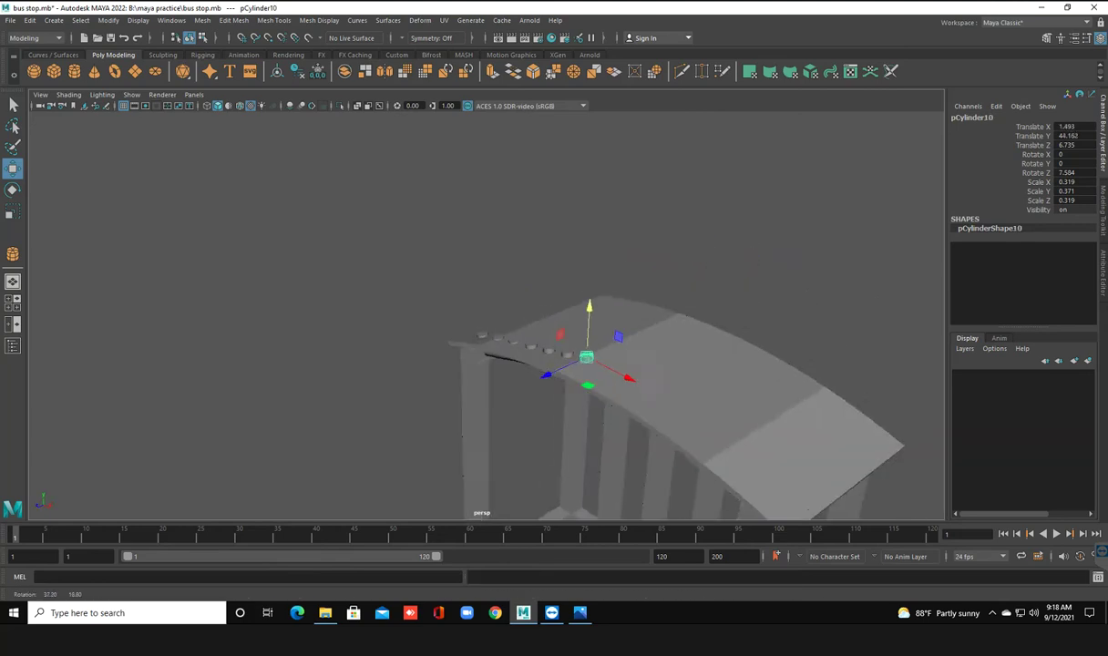
left_click_drag(32, 137, 519, 437, "alt")
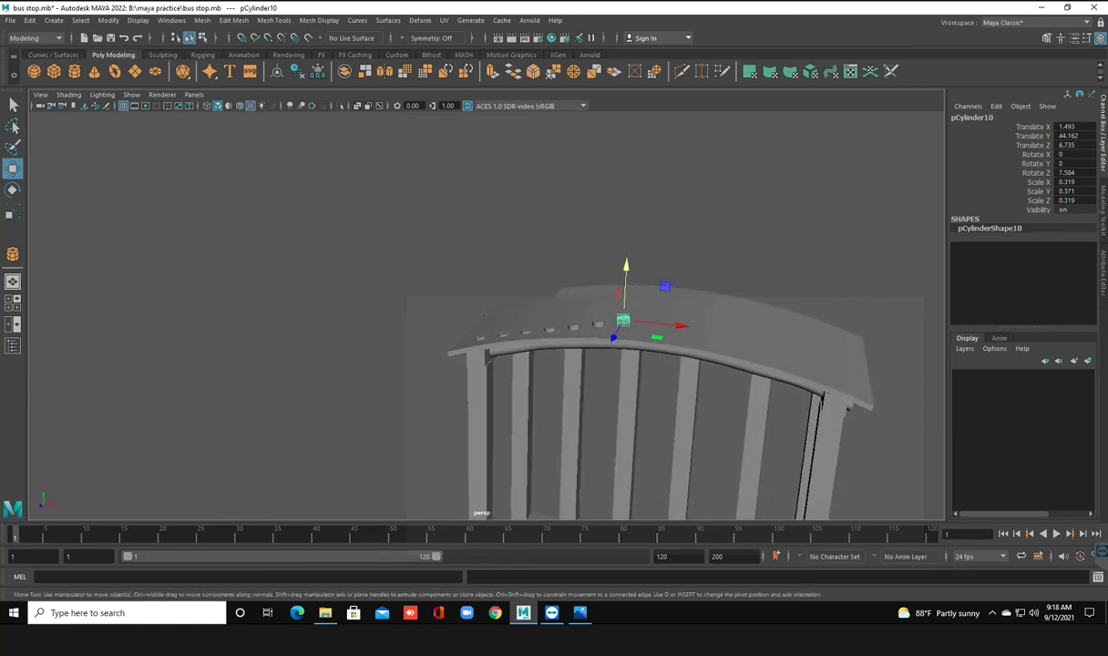
key("shift+d")
key("shift+d")
key("shift+d")
key("shift+d")
key("shift+d")
key("shift+d")
key("shift+d")
key("shift+d")
left_click_drag(510, 438, 547, 428, "alt")
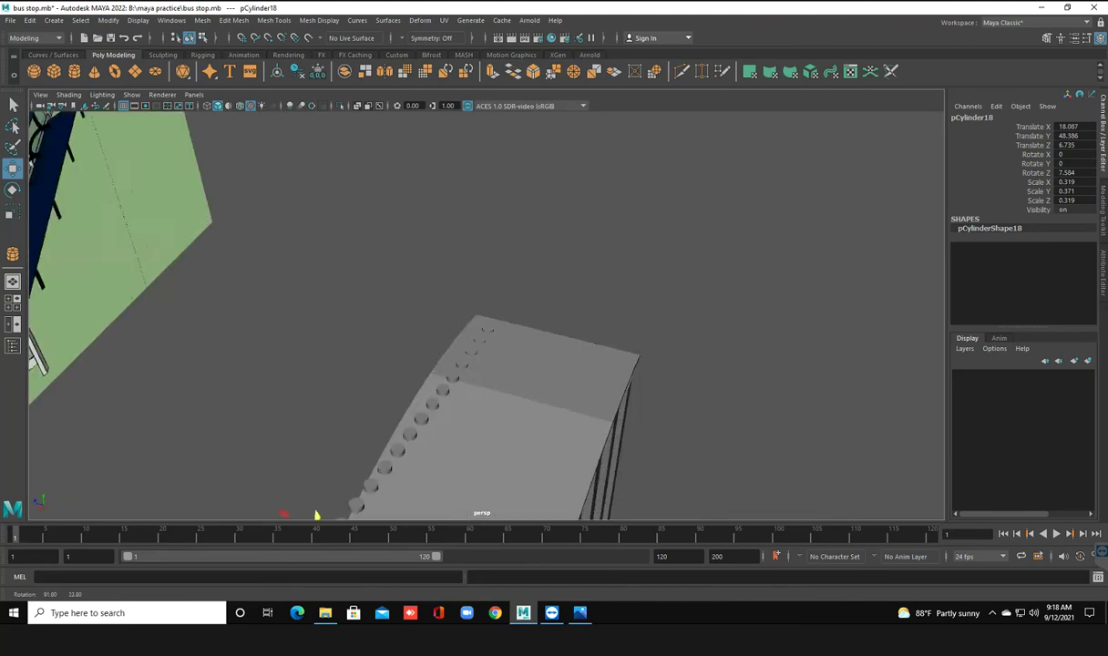
left_click_drag(801, 485, 783, 455, "alt")
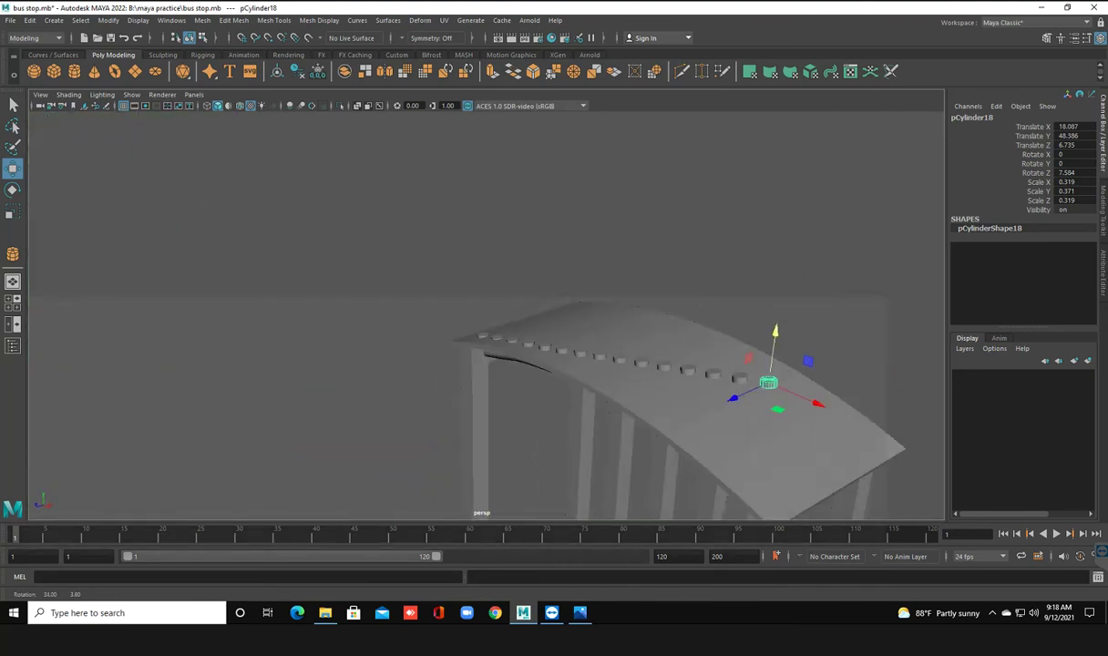
left_click(768, 300)
mouse_move(692, 310)
left_mouse_down("alt")
mouse_move(768, 300)
mouse_move(824, 393)
left_mouse_up("alt")
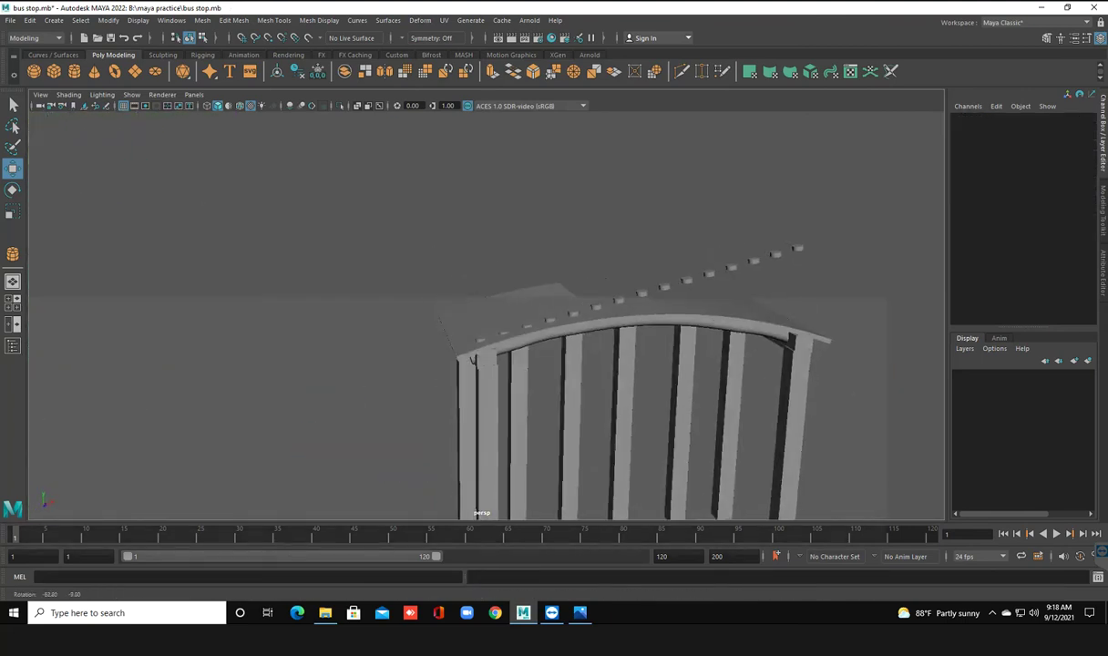
Lower the first few floating bolts down onto the curved roof
left_click(549, 327)
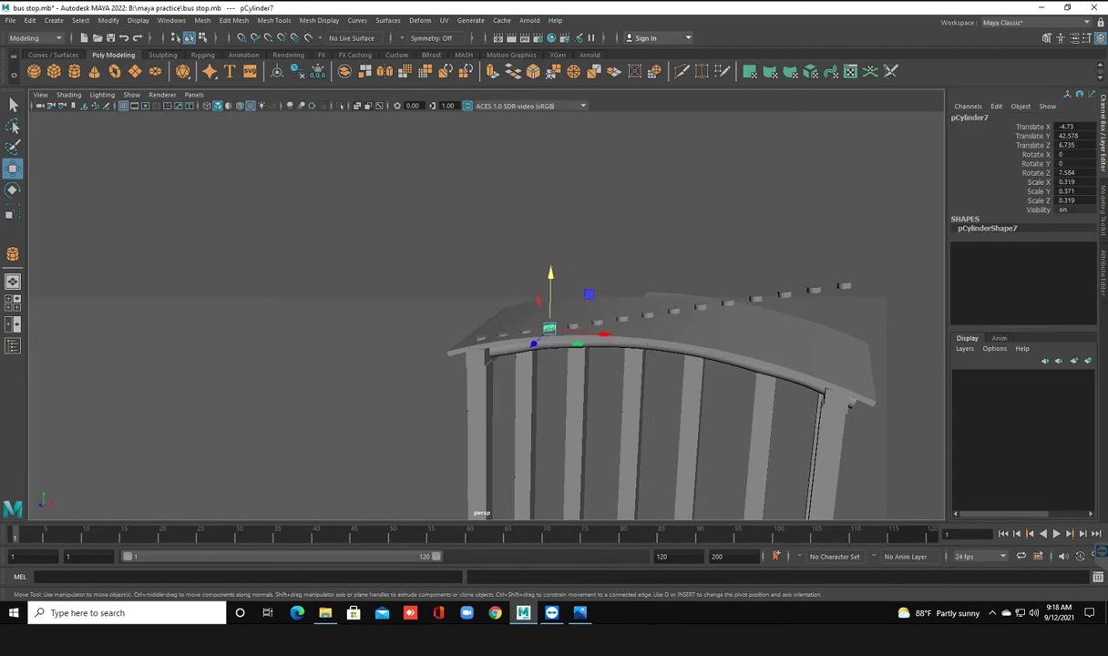
key("f")
scroll(486, 315, "down", 3)
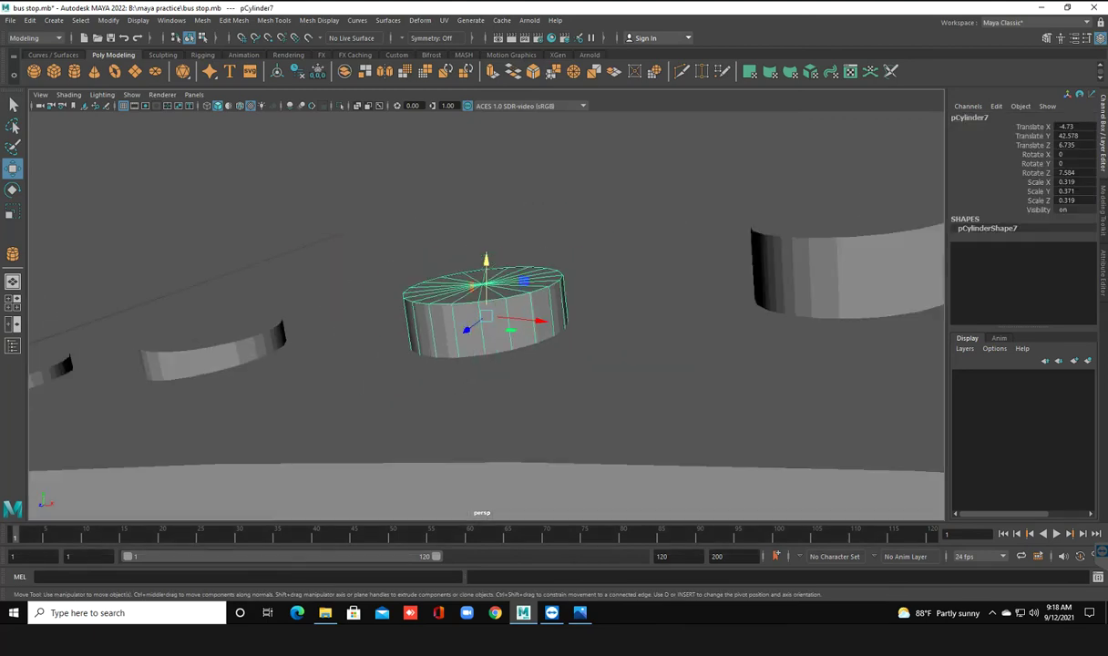
left_click_drag(491, 364, 456, 401, "alt")
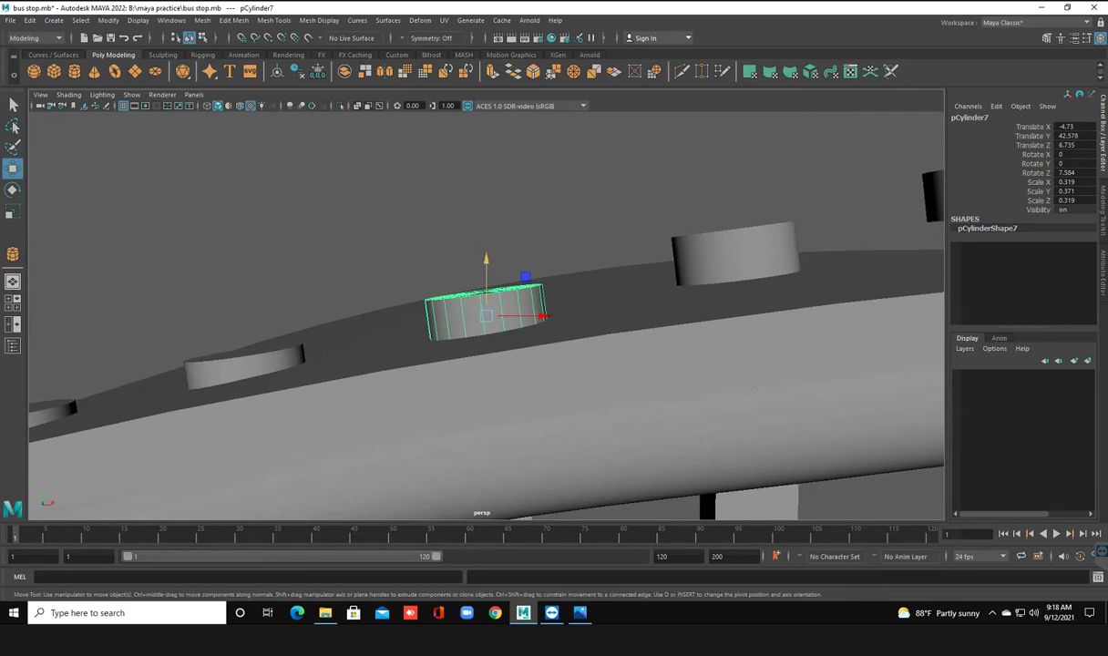
left_click_drag(462, 248, 462, 273)
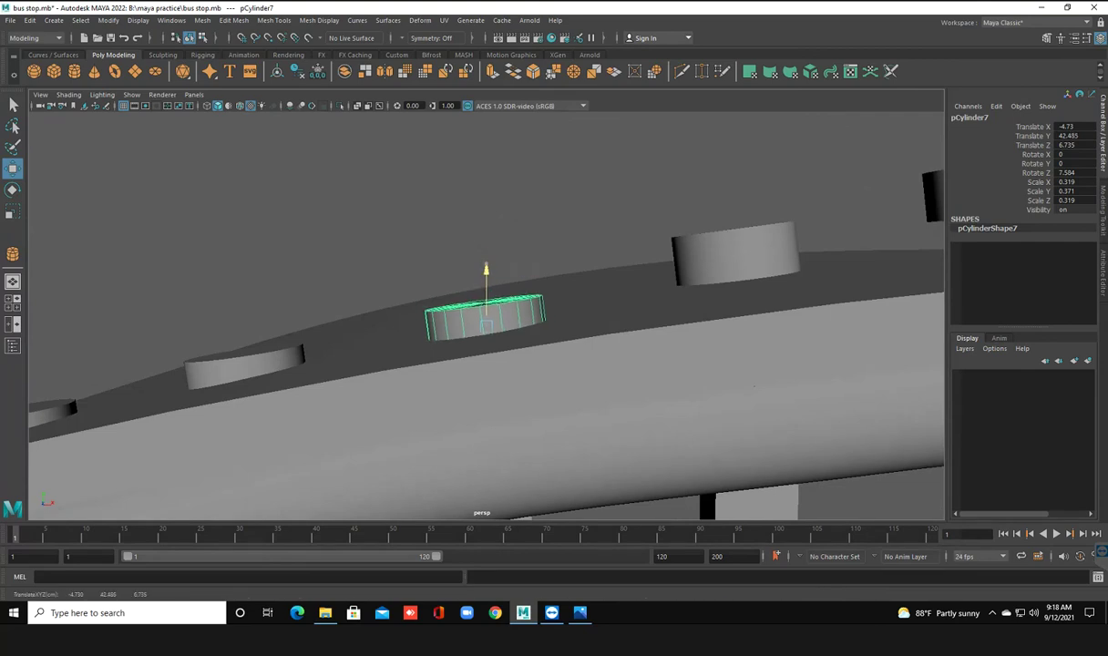
left_click(729, 260)
mouse_move(735, 203)
left_mouse_down()
mouse_move(735, 228)
mouse_move(638, 274)
left_mouse_up()
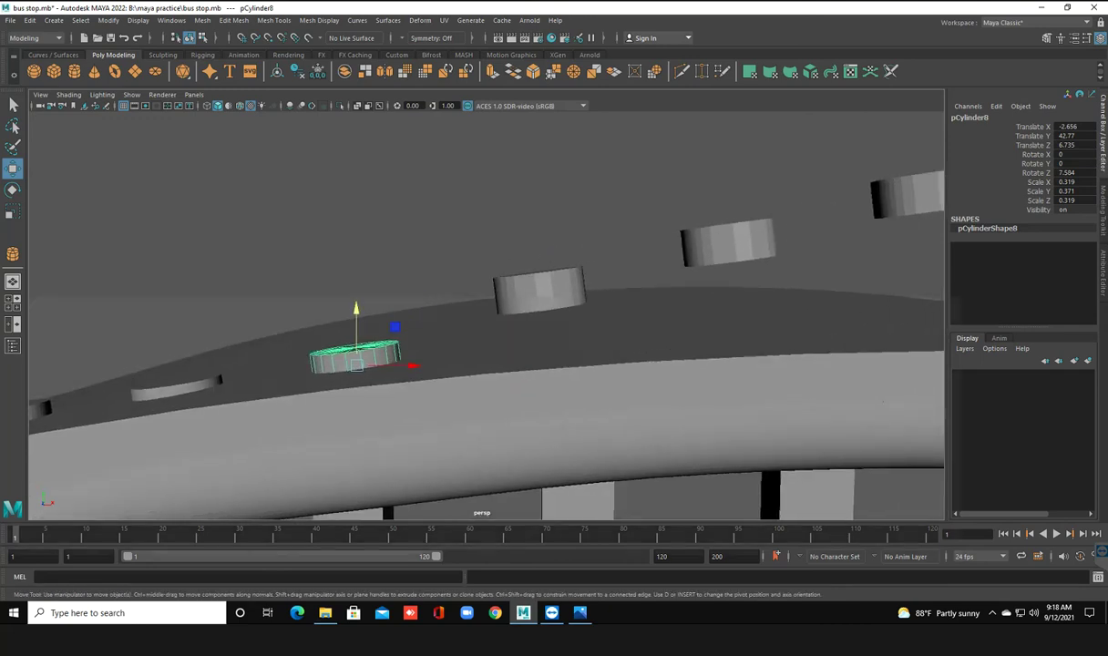
left_click(539, 290)
left_click_drag(539, 272, 540, 292)
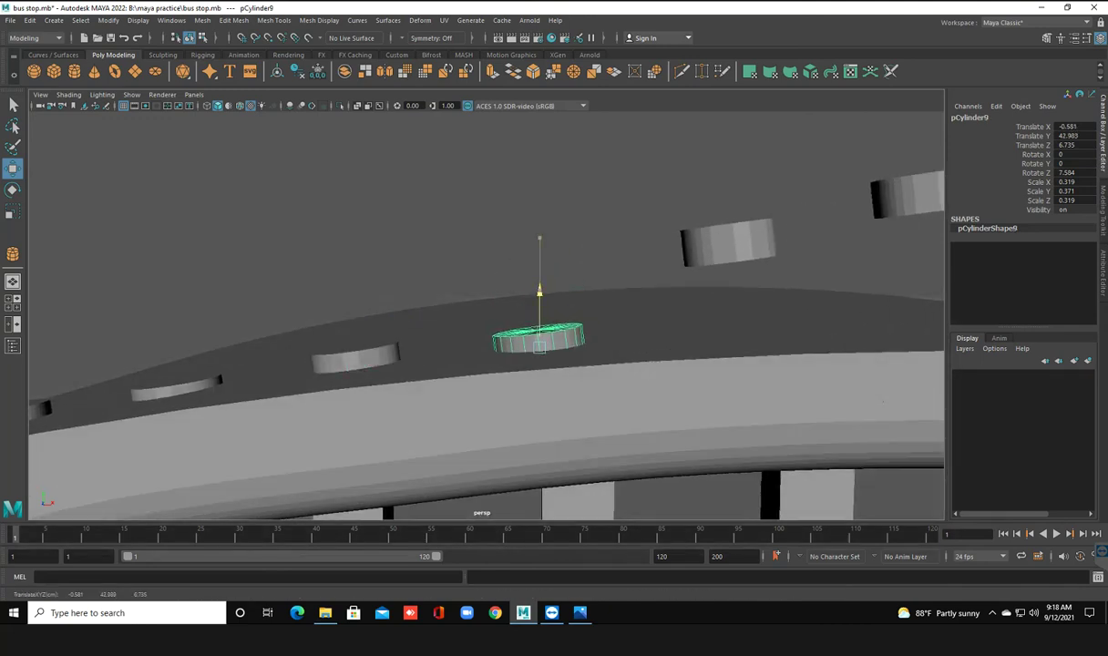
key("shift+d")
mouse_move(728, 192)
left_mouse_down()
mouse_move(728, 259)
mouse_move(575, 434)
left_mouse_up()
Lower the remaining floating bolts onto the roof, ending with pCylinder15 at X 11.864, Y 42.545
scroll(486, 309, "up", 2)
left_click(509, 246)
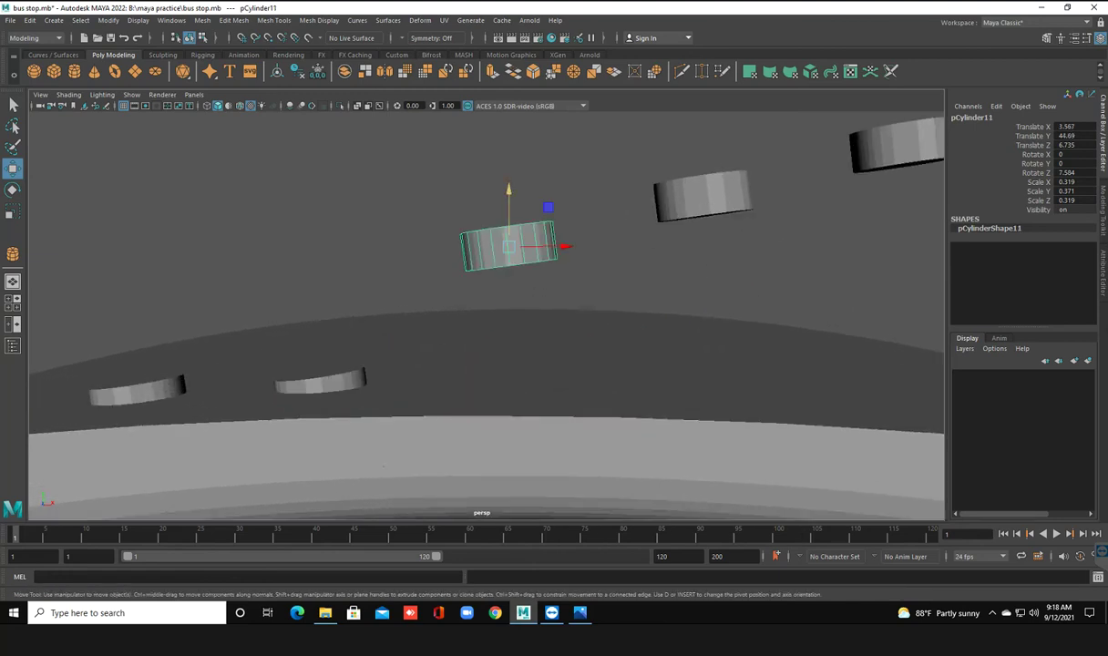
left_click_drag(508, 214, 508, 349)
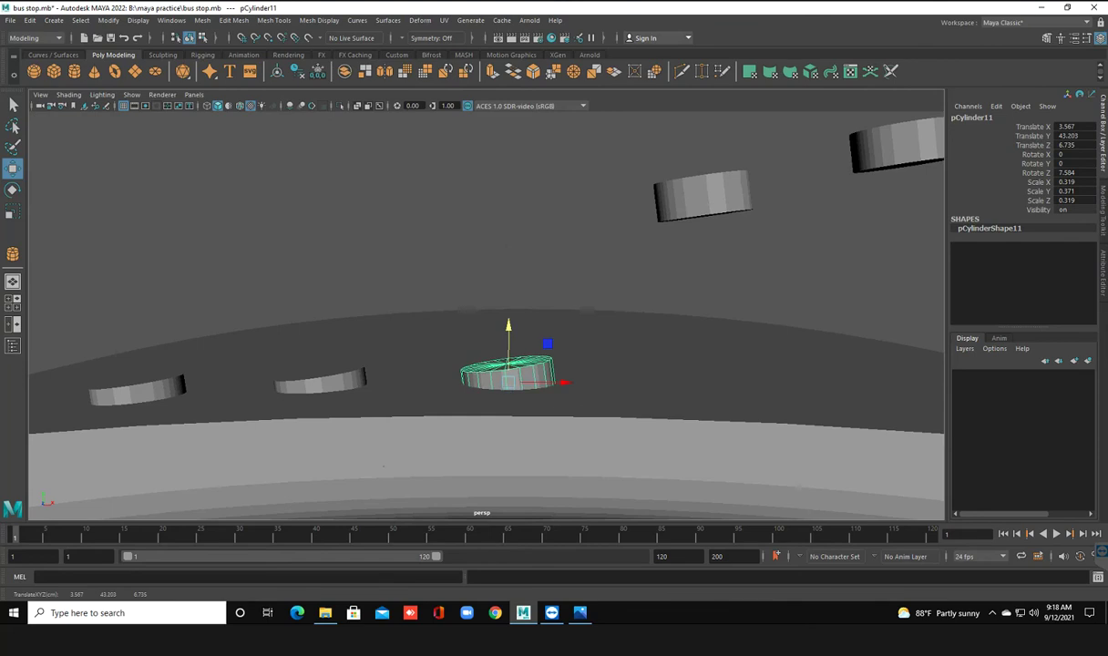
left_click(702, 196)
mouse_move(702, 168)
left_mouse_down()
mouse_move(700, 360)
mouse_move(382, 355)
left_mouse_up()
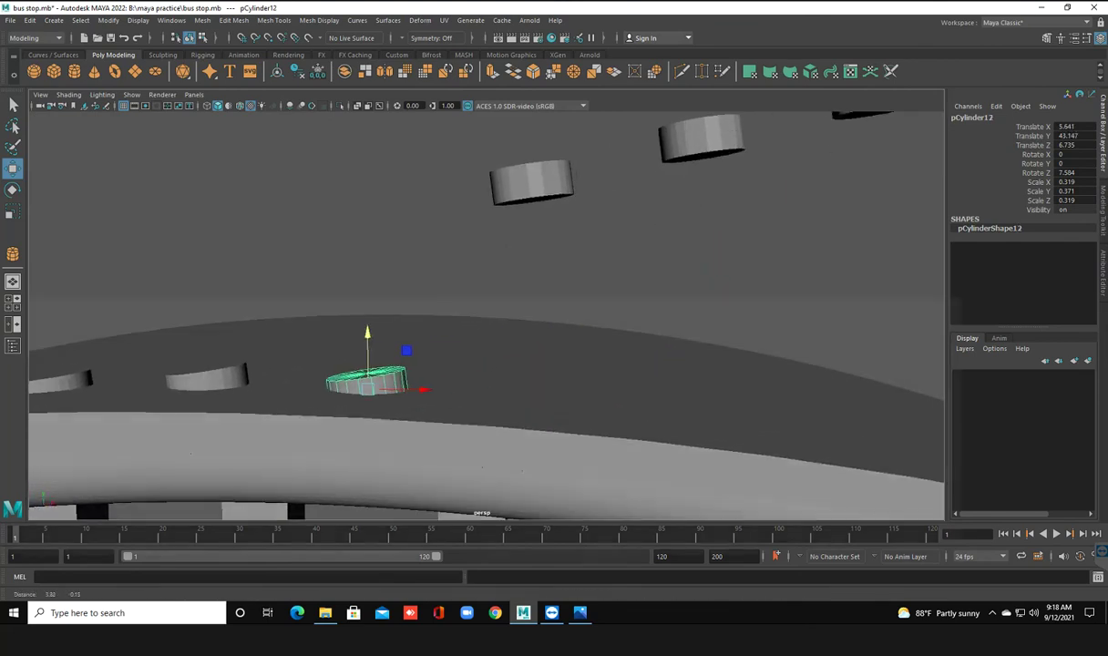
left_click(531, 182)
left_click_drag(531, 151, 531, 364)
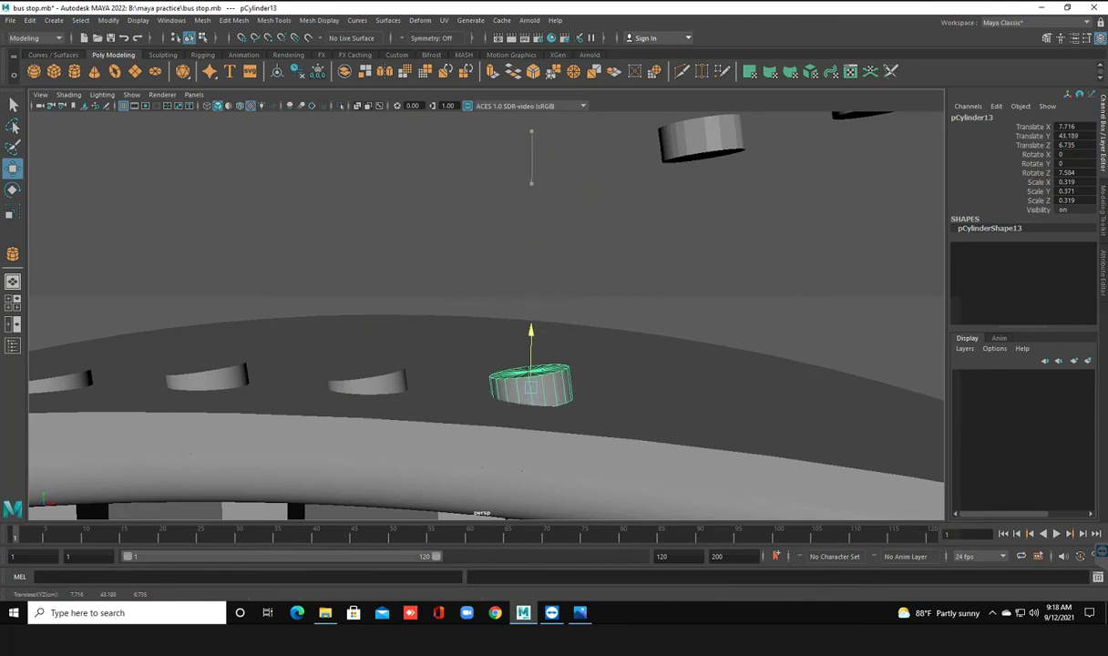
left_click(702, 139)
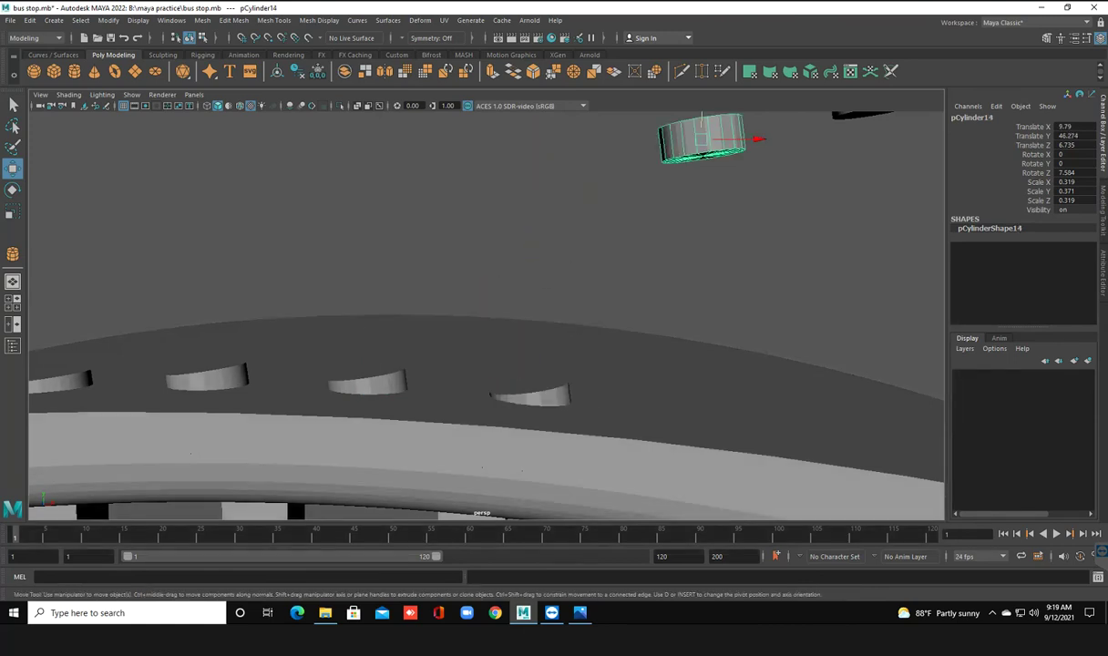
mouse_move(701, 128)
left_mouse_down()
mouse_move(697, 363)
mouse_move(455, 382)
left_mouse_up()
left_click(543, 177)
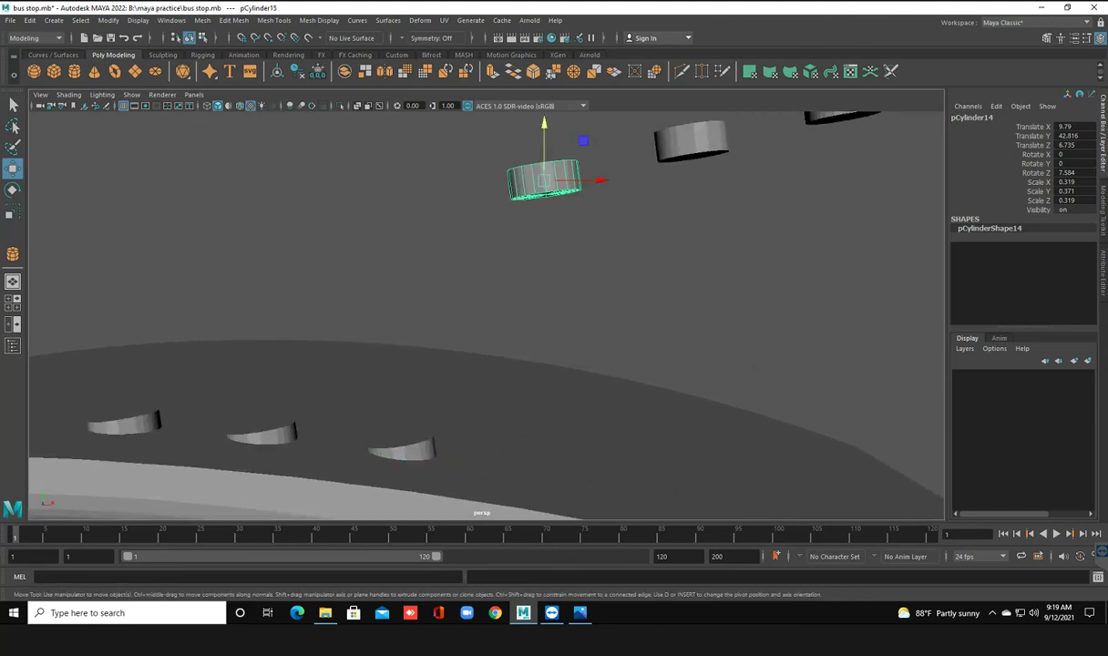
mouse_move(543, 146)
left_mouse_down()
mouse_move(544, 440)
mouse_move(542, 426)
left_mouse_up()
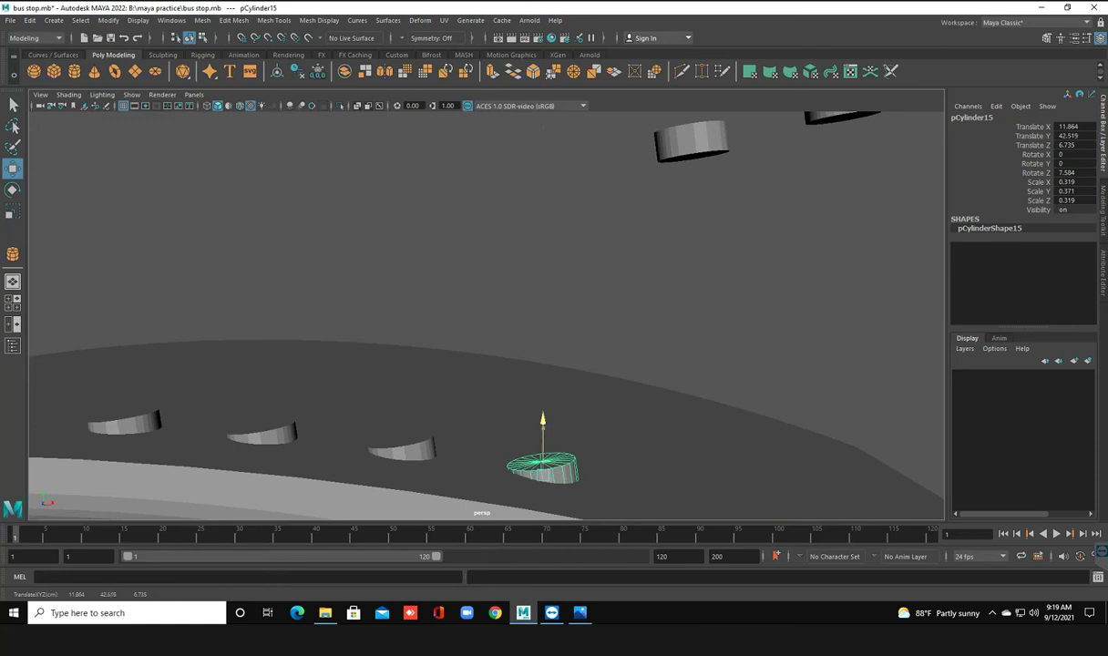
left_click_drag(547, 382, 510, 428, "alt")
mouse_move(546, 319)
left_mouse_down("alt")
mouse_move(437, 328)
mouse_move(392, 300)
left_mouse_up("alt")
mouse_move(510, 328)
left_mouse_down("alt")
mouse_move(583, 274)
mouse_move(546, 256)
mouse_move(510, 291)
mouse_move(676, 179)
left_mouse_up("alt")
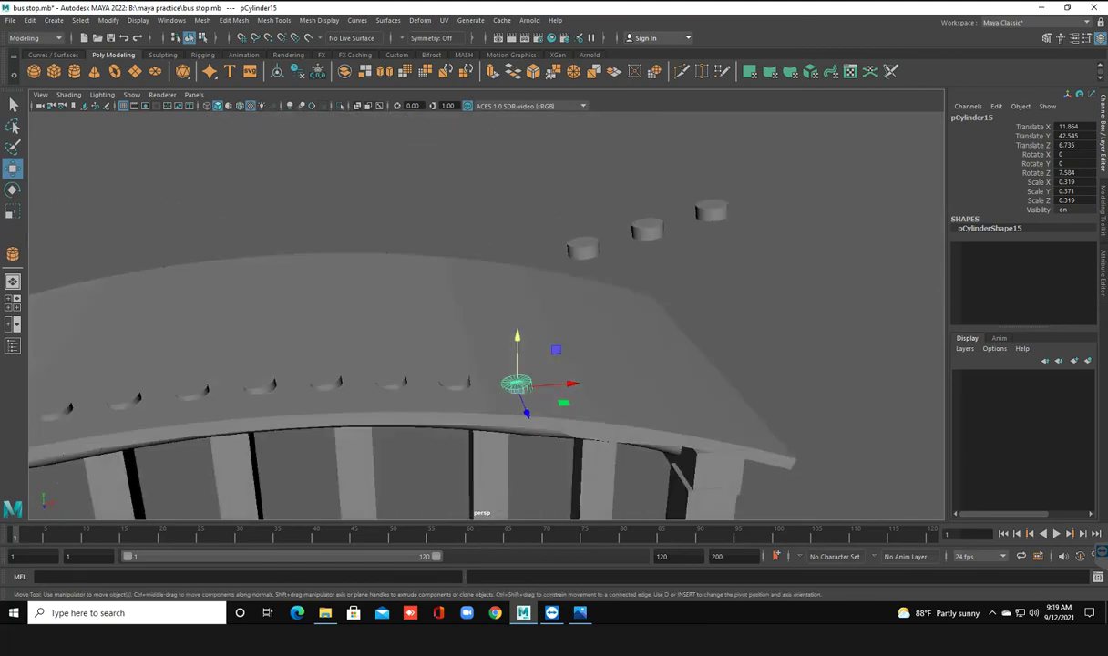
Lower the front-left floating bolt onto the roof edge
key("ctrl+z")
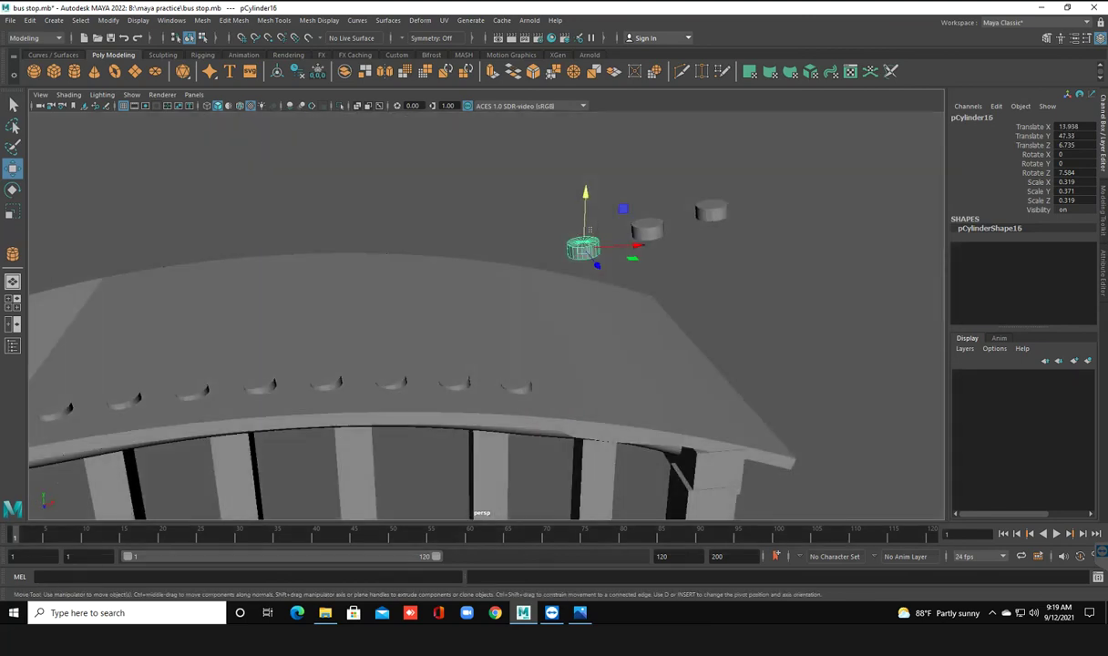
left_click(676, 180)
left_click(583, 247)
left_click_drag(583, 194, 580, 310)
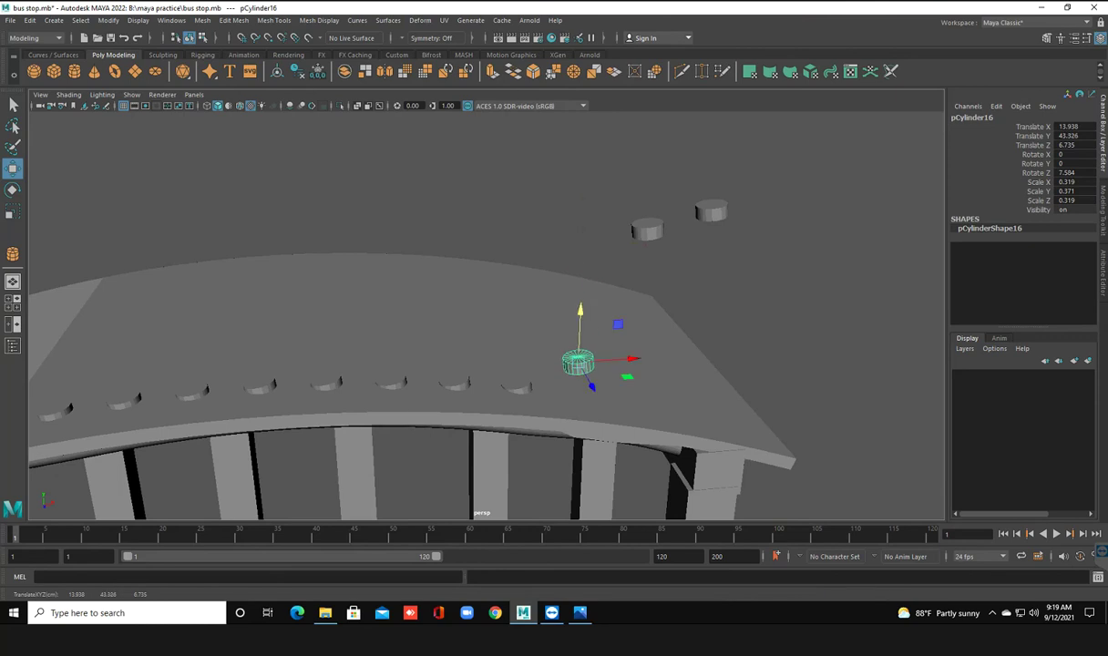
key("f")
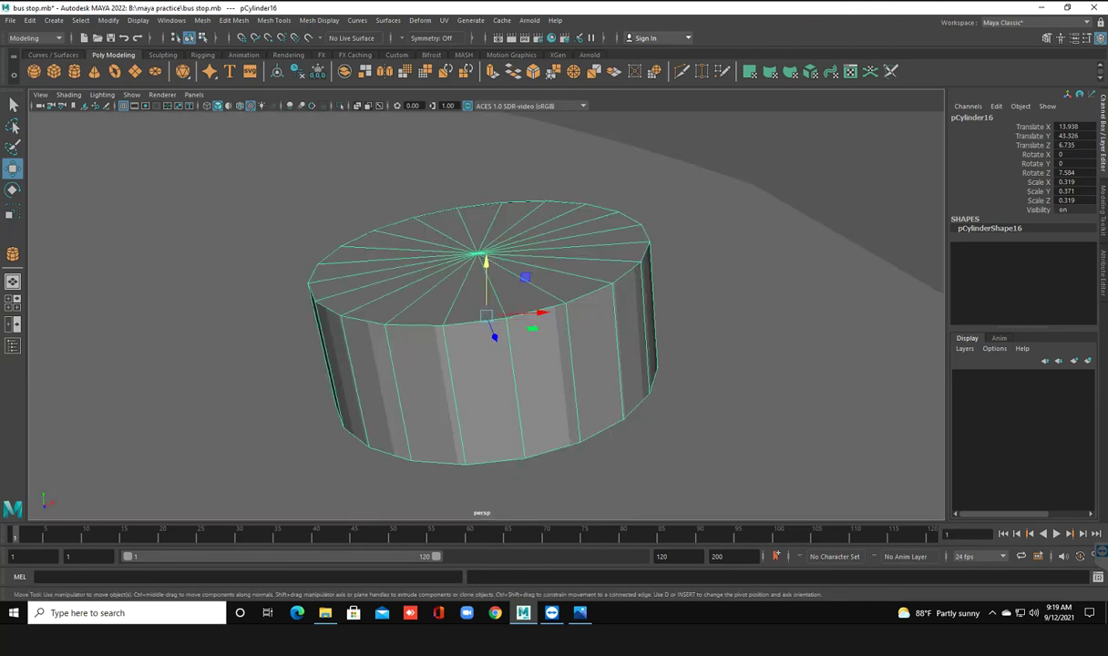
scroll(461, 249, "down", 5)
scroll(462, 249, "down", 5)
scroll(461, 249, "down", 2)
left_click_drag(462, 248, 461, 347)
Lower the last two floating bolts, sliding the final one to X 18.466, Y 41.08
left_click(539, 204)
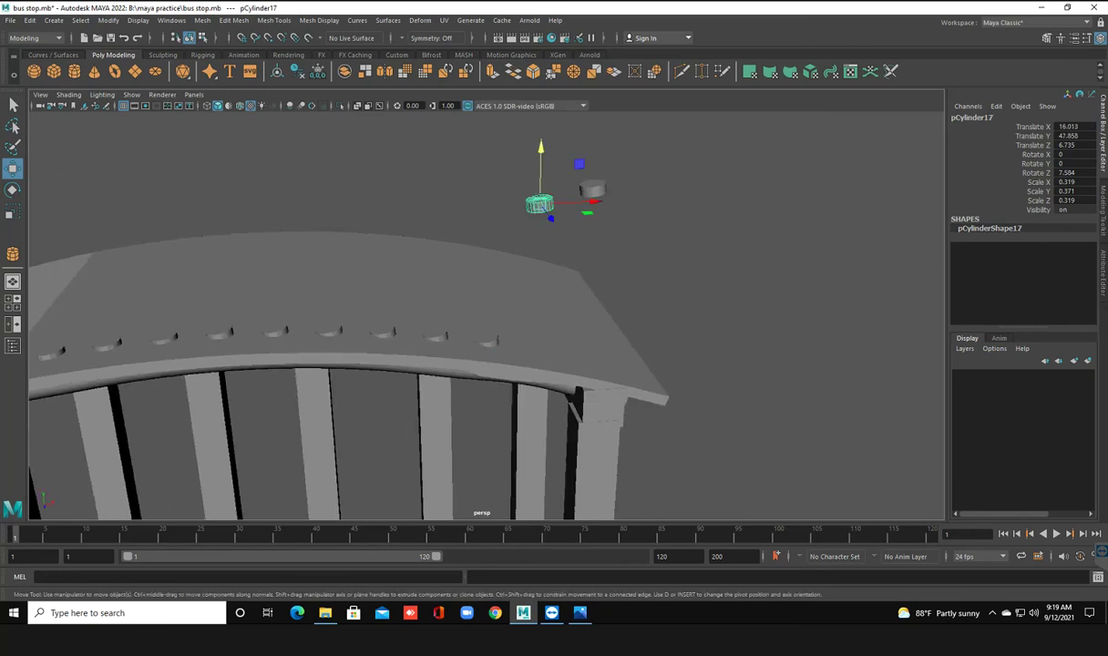
left_click_drag(540, 173, 536, 311)
left_click(592, 188)
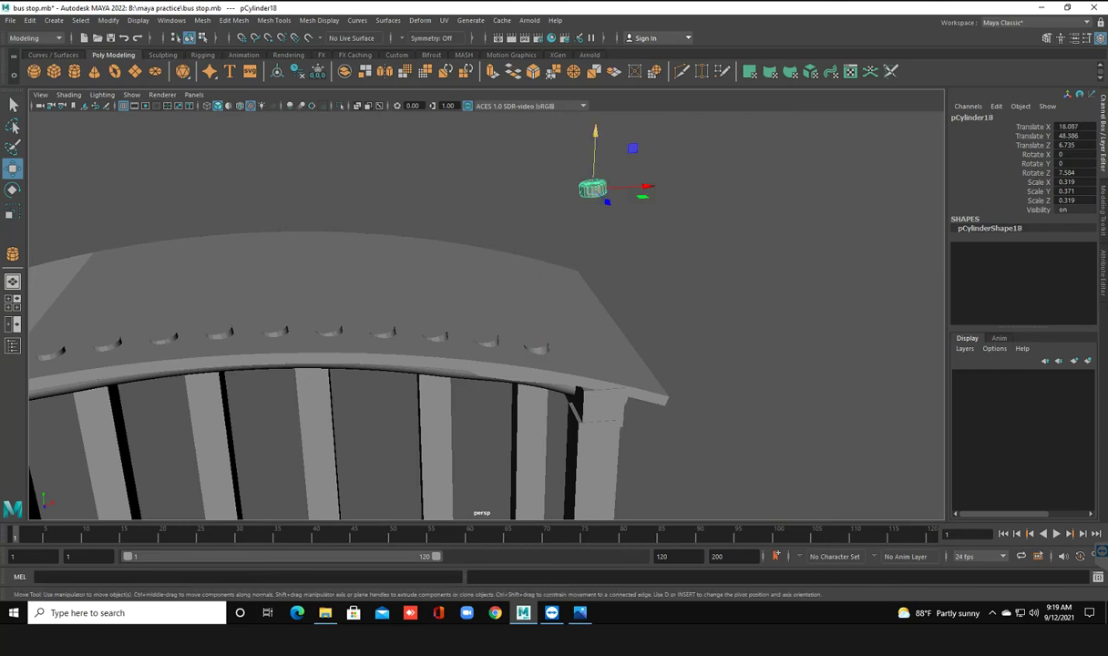
mouse_move(593, 157)
left_mouse_down()
mouse_move(586, 328)
mouse_move(593, 308)
left_mouse_up()
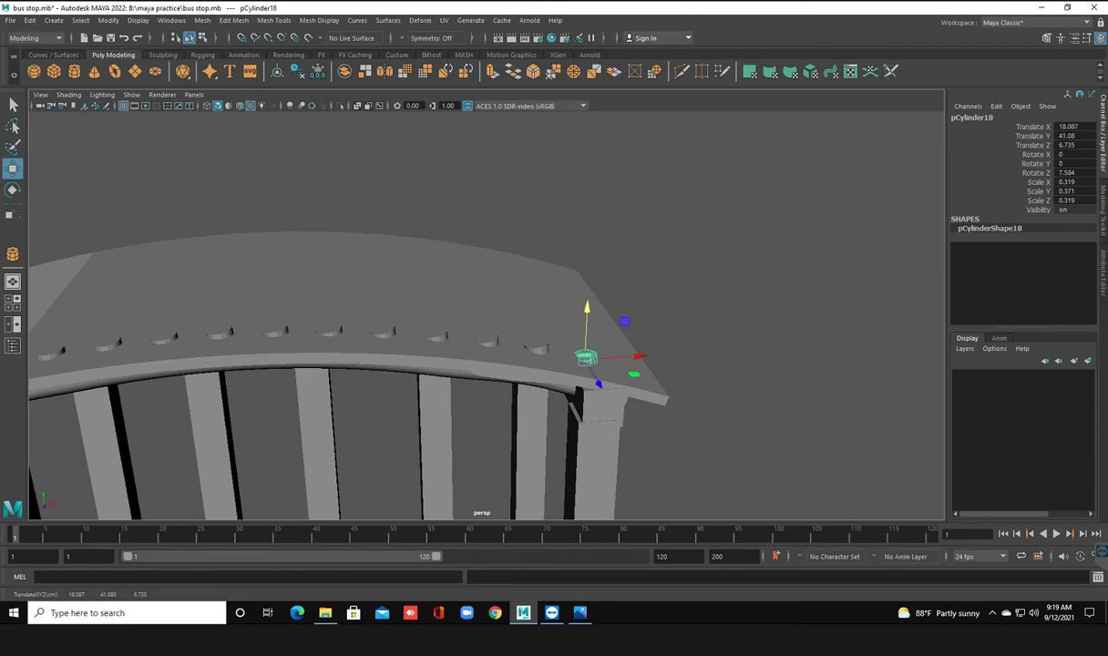
left_click_drag(611, 355, 617, 355)
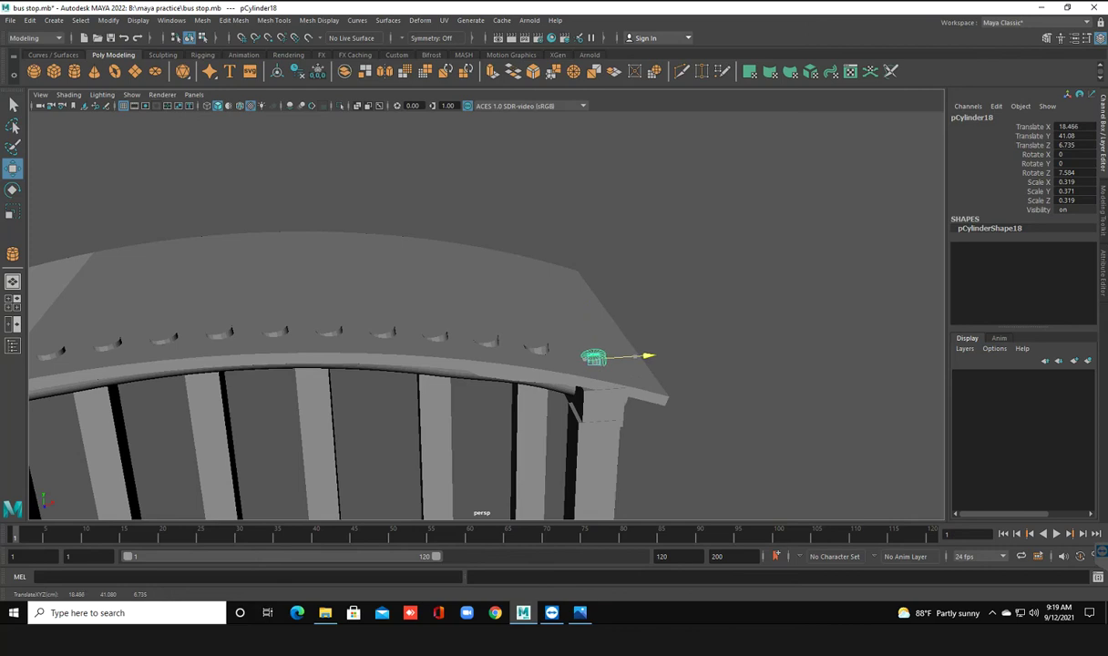
left_click(729, 273)
left_click_drag(729, 273, 546, 364, "alt")
mouse_move(547, 319)
left_mouse_down("alt")
mouse_move(383, 273)
mouse_move(473, 383)
mouse_move(510, 382)
left_mouse_up("alt")
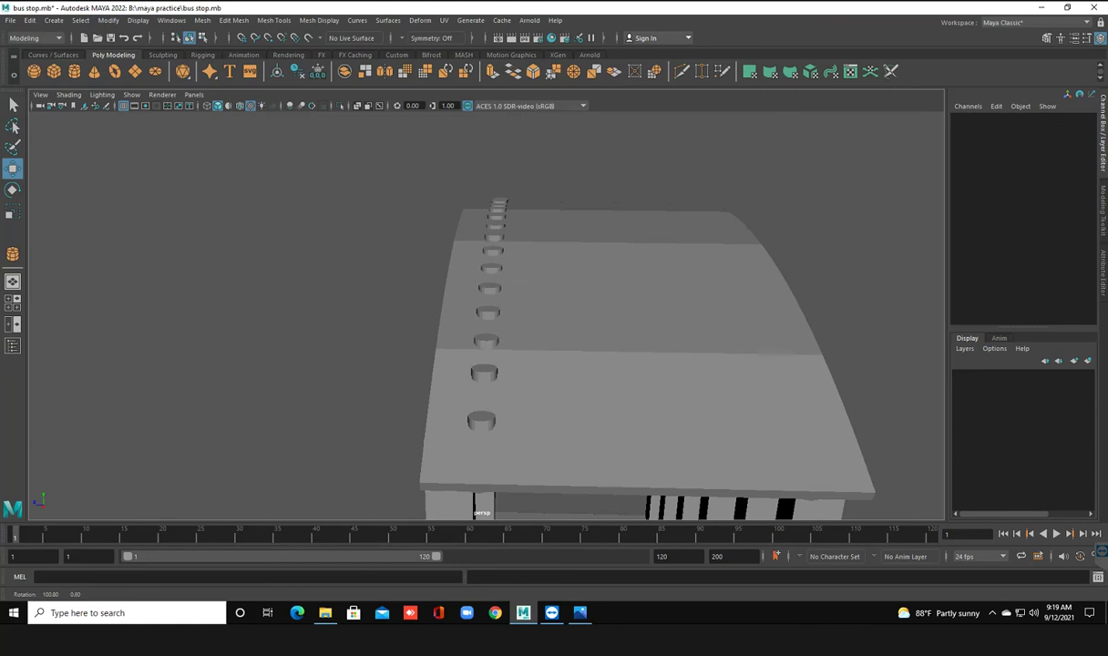
Shift the corner bolt along the roof edge and duplicate it beside the original
left_click_drag(510, 383, 391, 337, "alt")
left_click(590, 377)
mouse_move(643, 390)
left_mouse_down()
mouse_move(627, 384)
mouse_move(643, 390)
left_mouse_up()
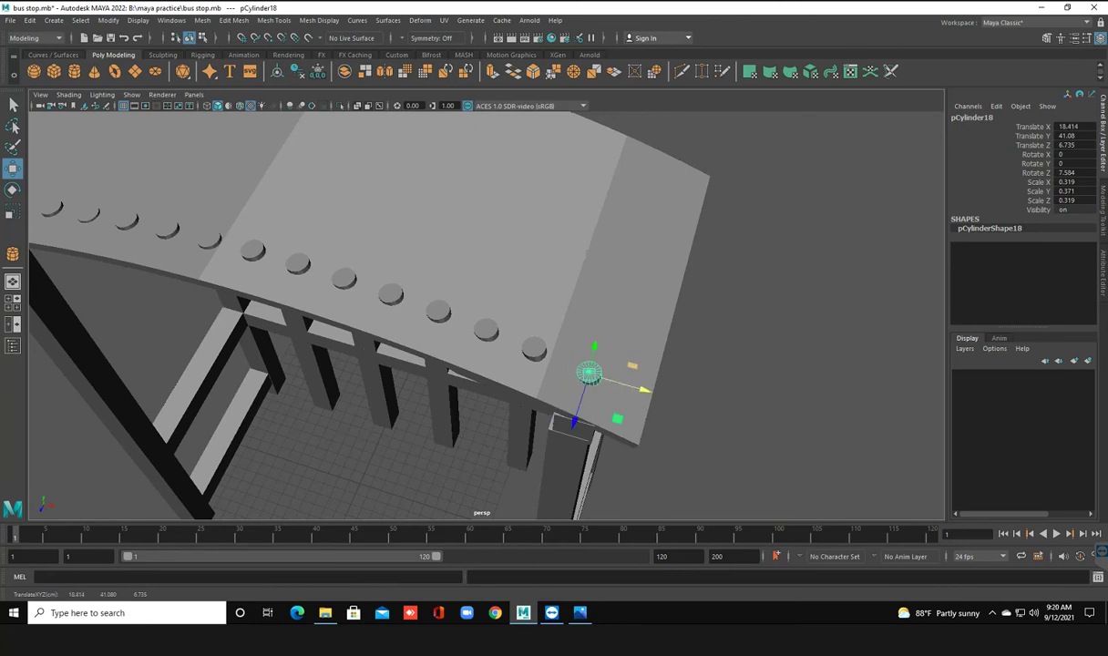
key("ctrl+d")
mouse_move(644, 390)
left_mouse_down()
mouse_move(685, 406)
mouse_move(546, 383)
mouse_move(588, 401)
left_mouse_up()
left_click(685, 407)
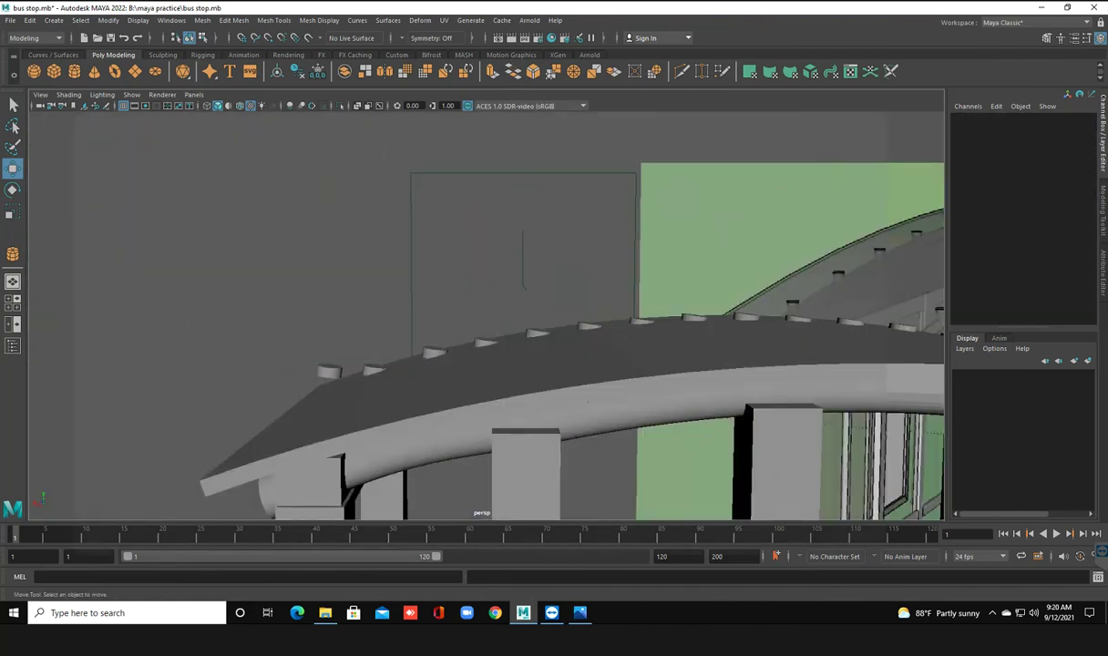
Lower the new bolt to X 20.277, Y 40.611 and tilt it to Rotate Z -10.526
left_click(328, 371)
left_click_drag(329, 339, 327, 351)
mouse_move(473, 319)
left_mouse_down("alt")
mouse_move(510, 274)
mouse_move(547, 346)
left_mouse_up("alt")
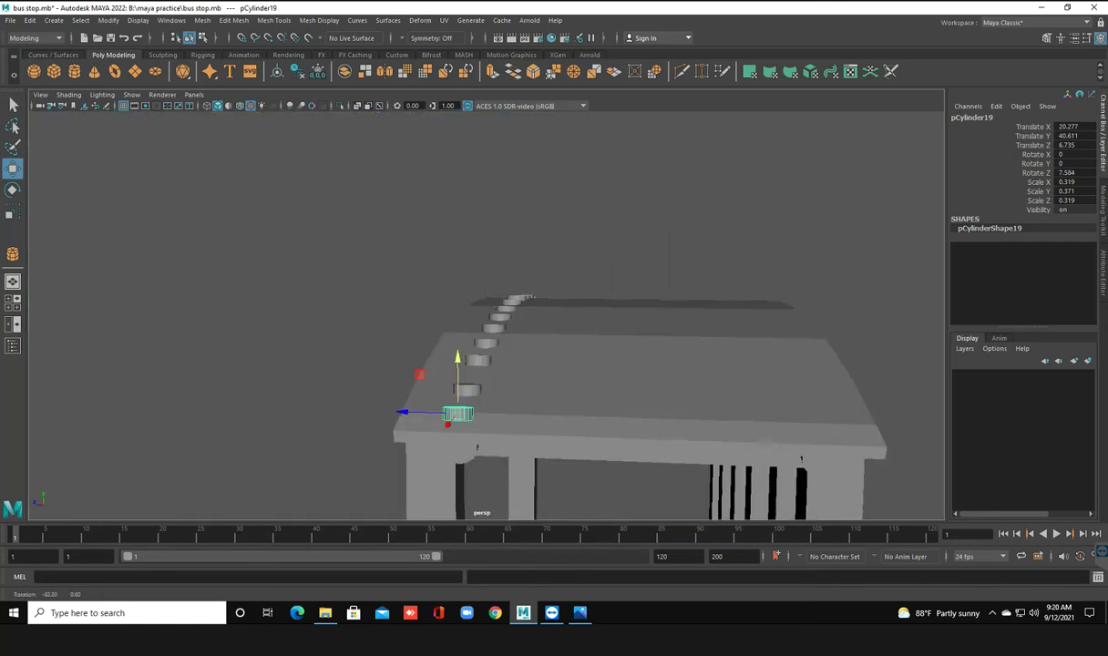
key("e")
left_click_drag(483, 435, 477, 447)
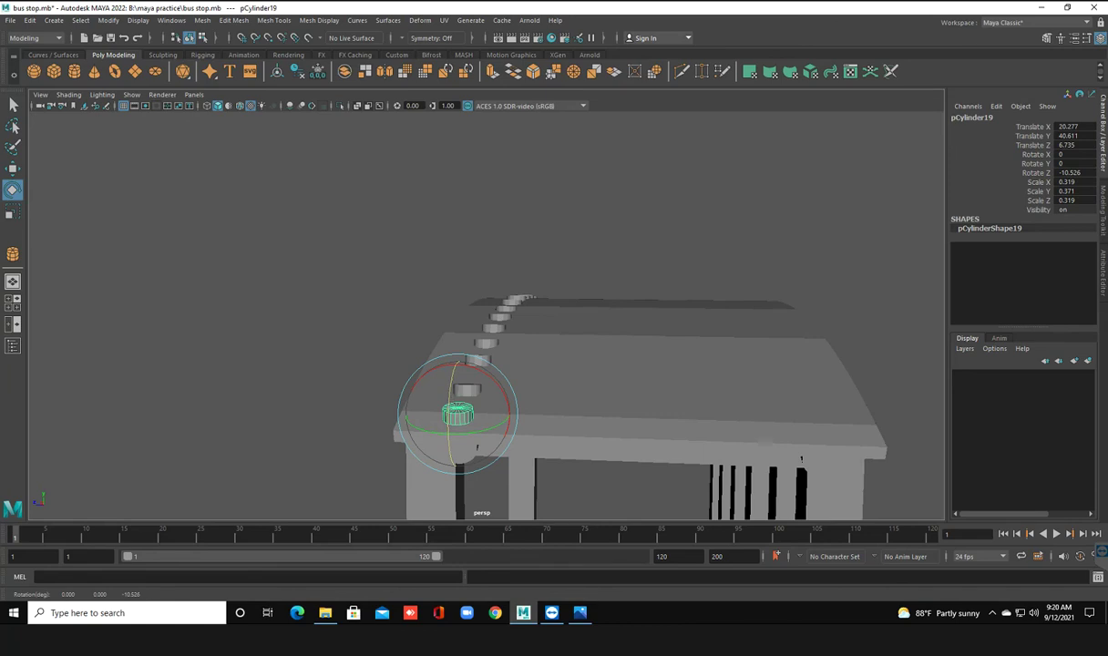
Lower the first tilted front bolt flush, then tilt the second bolt to follow the roof curve
key("w")
middle_click_drag(476, 446, 476, 447)
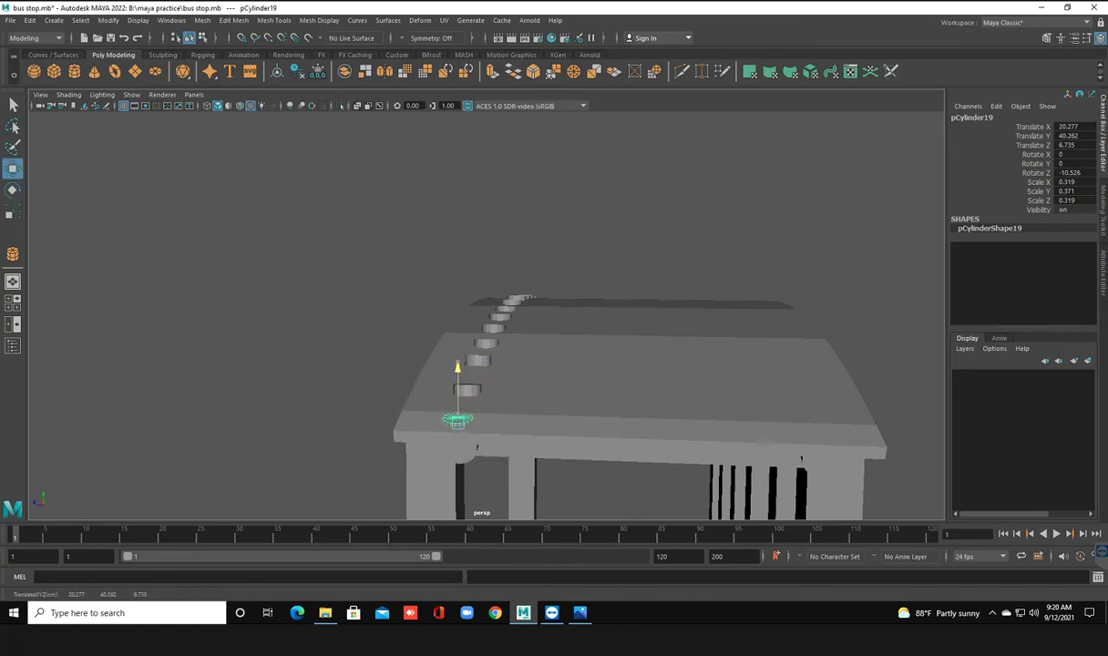
left_click(477, 446)
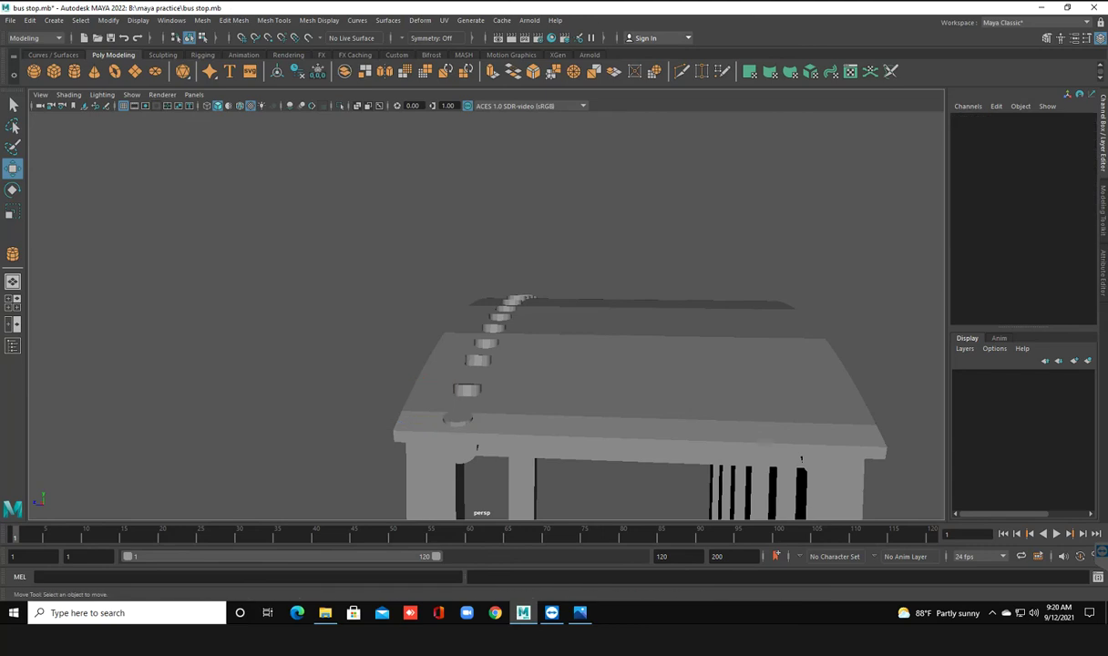
left_click_drag(477, 447, 485, 404, "alt")
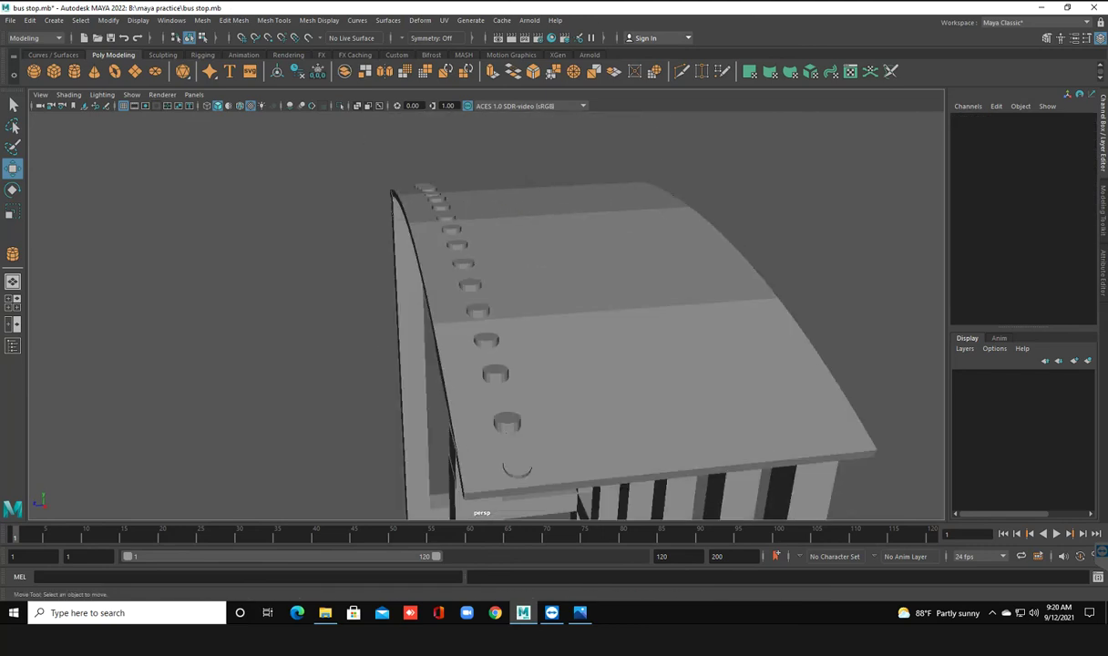
mouse_move(485, 405)
left_mouse_down("alt")
mouse_move(510, 392)
mouse_move(482, 401)
left_mouse_up("alt")
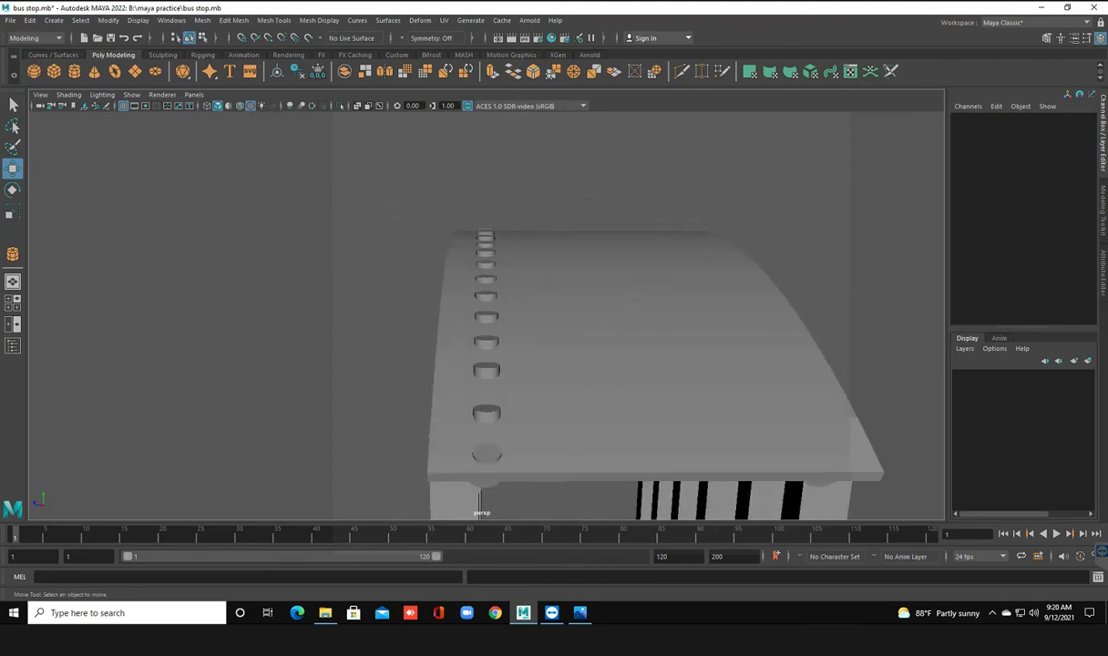
left_click(486, 413)
key("e")
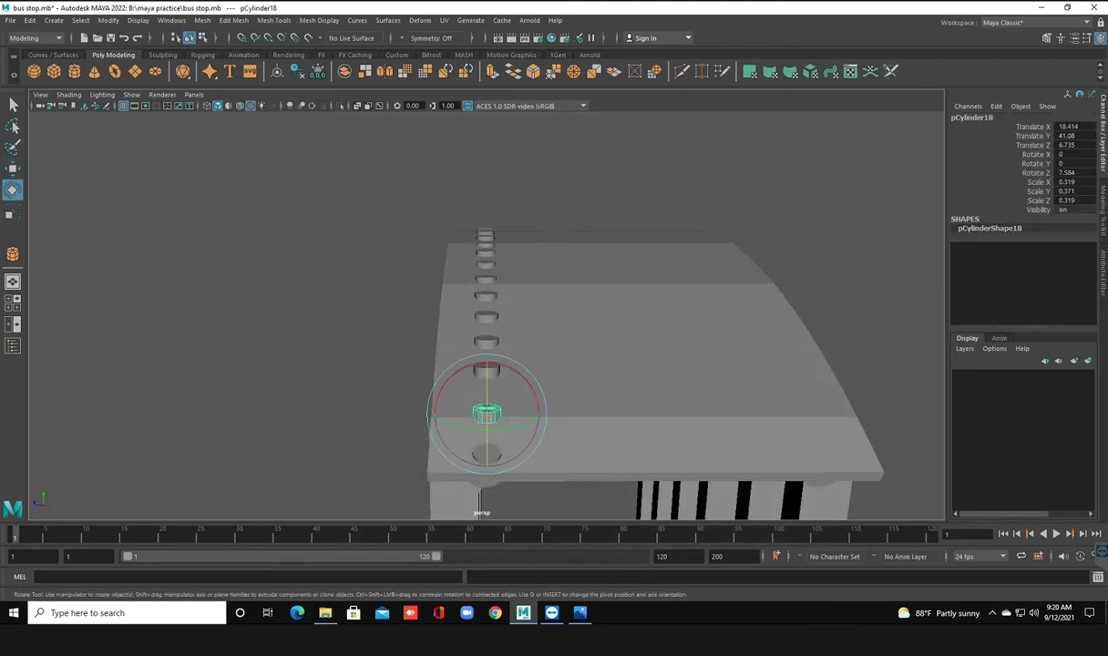
left_click_drag(465, 394, 462, 351)
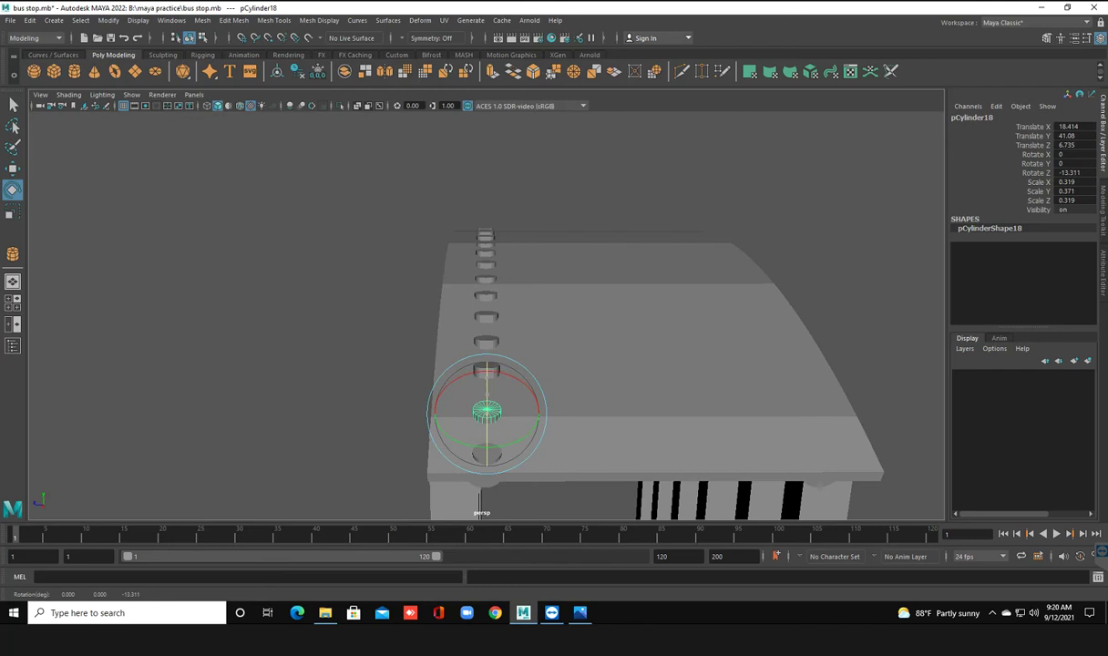
Tilt the next two bolts further up the roof to match its slope
left_click(638, 346)
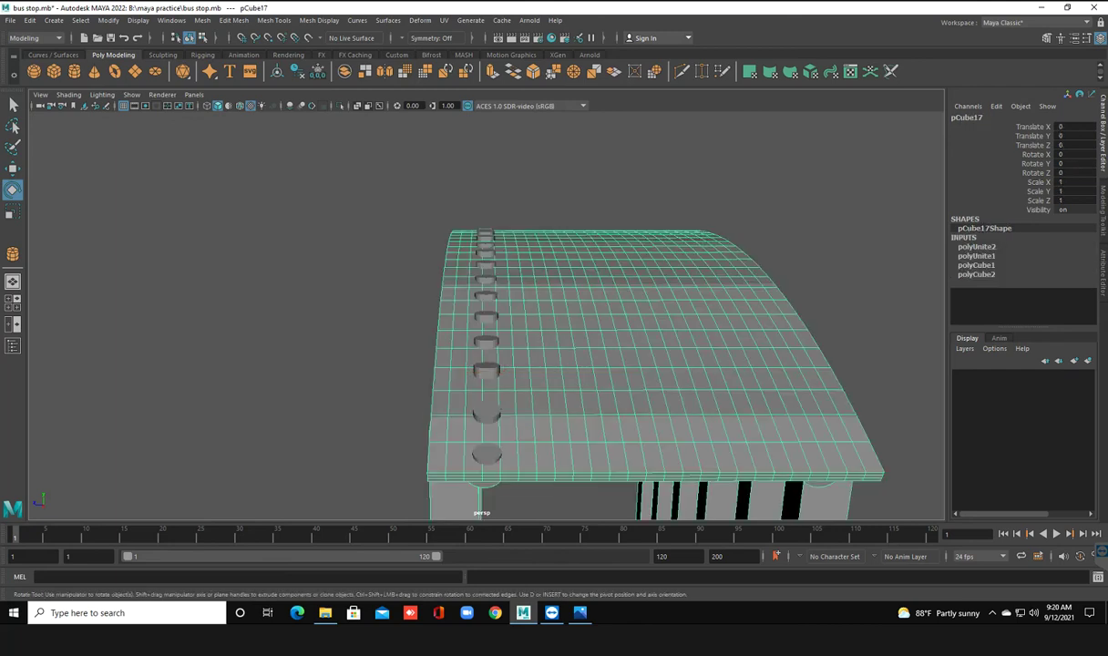
left_click(480, 499)
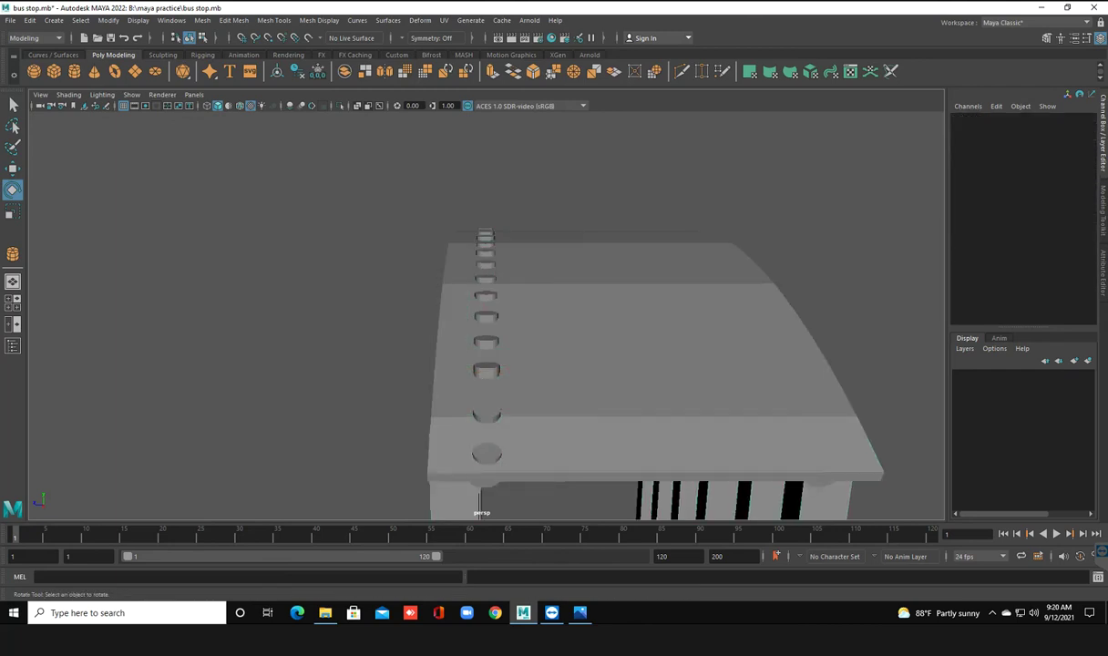
scroll(485, 319, "down", 2)
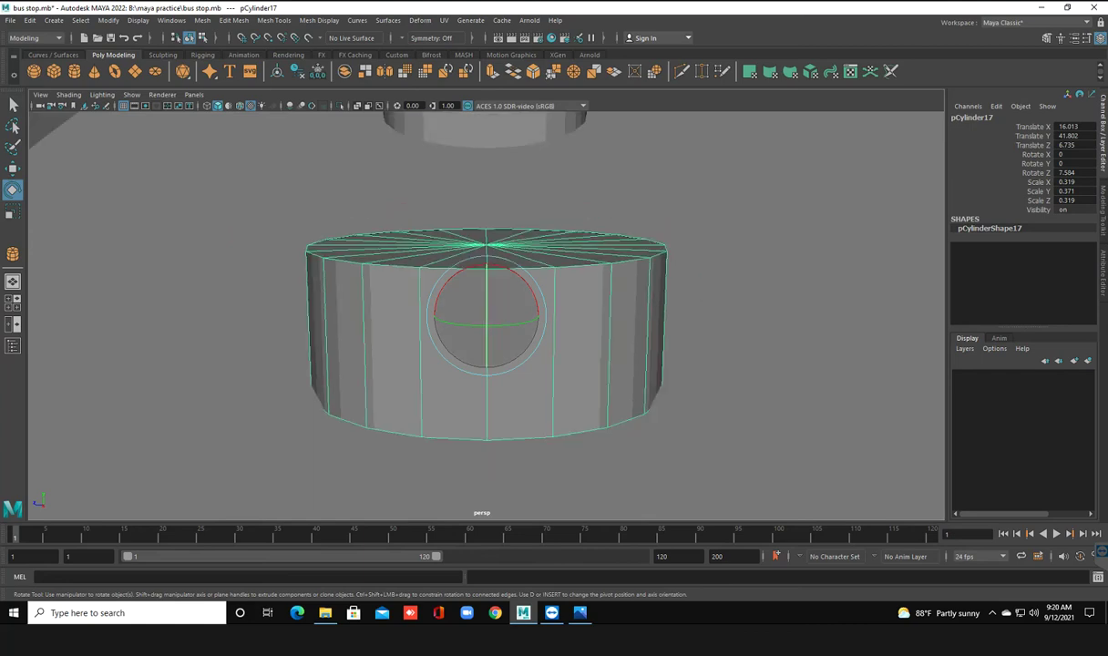
scroll(485, 319, "down", 2)
mouse_move(543, 314)
left_mouse_down()
mouse_move(543, 360)
mouse_move(507, 348)
left_mouse_up()
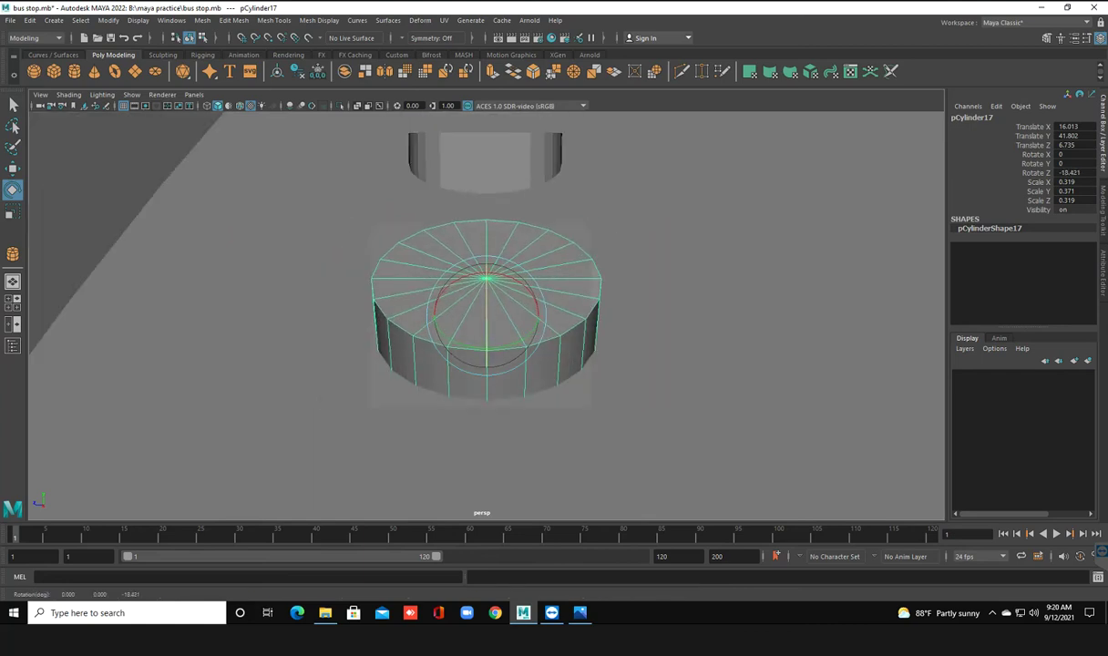
left_click(510, 159)
mouse_move(537, 173)
left_mouse_down()
mouse_move(537, 196)
mouse_move(542, 182)
left_mouse_up()
left_click_drag(638, 273, 665, 273, "alt")
Orbit to view the bolts from the side and restore the bolt and roof selection
middle_click_drag(473, 310, 470, 337, "alt")
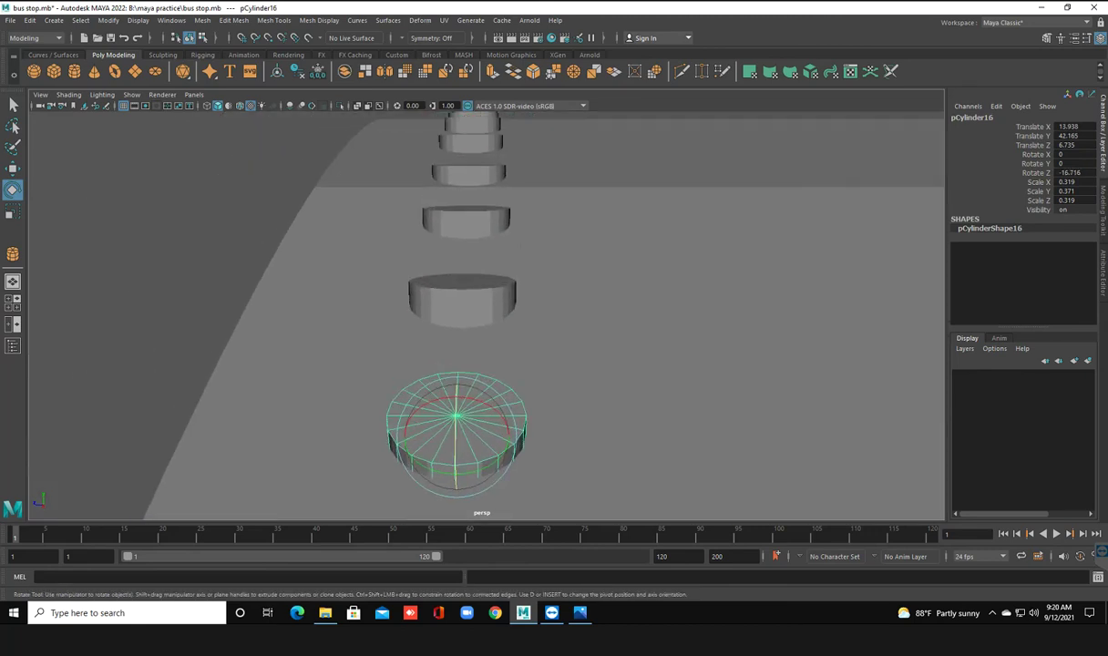
left_click(462, 296)
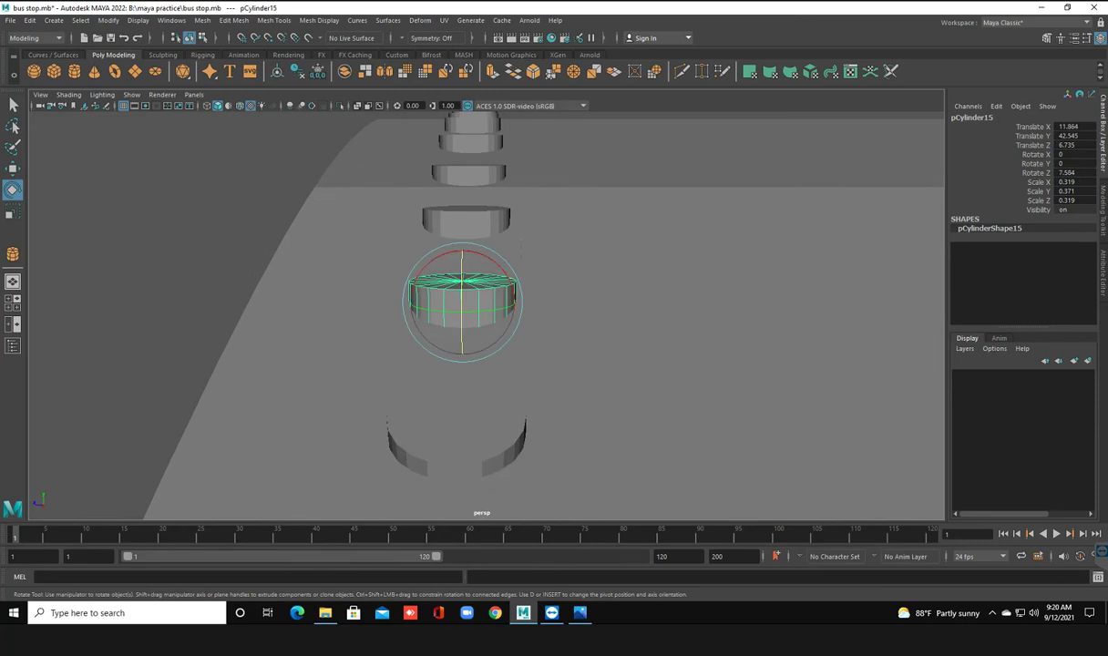
left_click(515, 387)
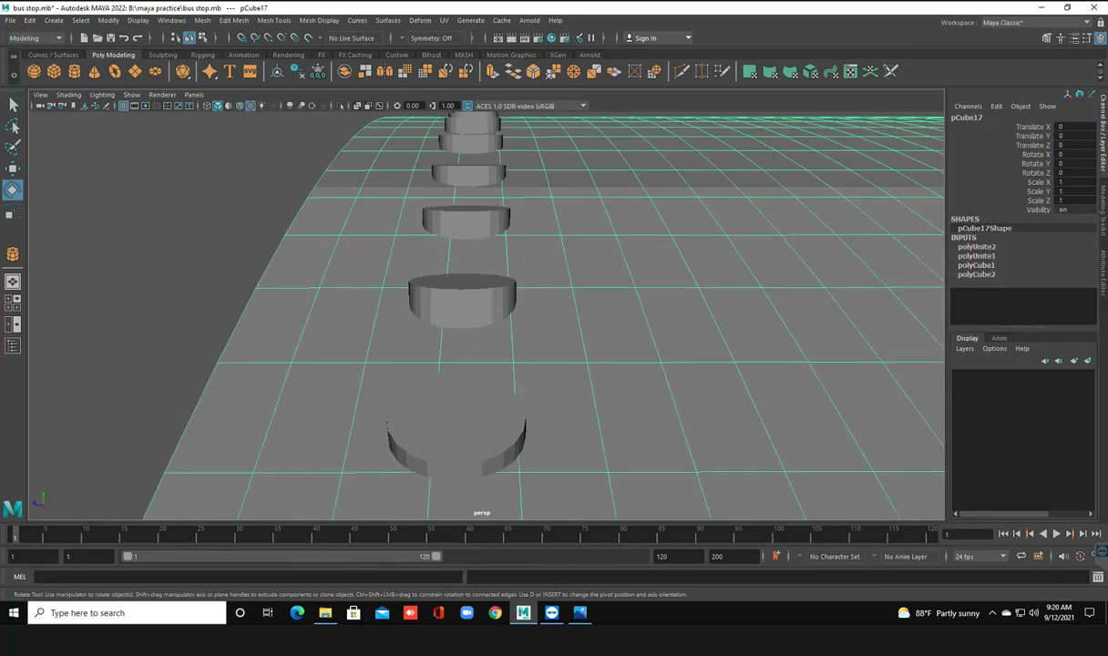
scroll(510, 309, "up", 2)
scroll(510, 310, "up", 2)
scroll(510, 310, "up", 2)
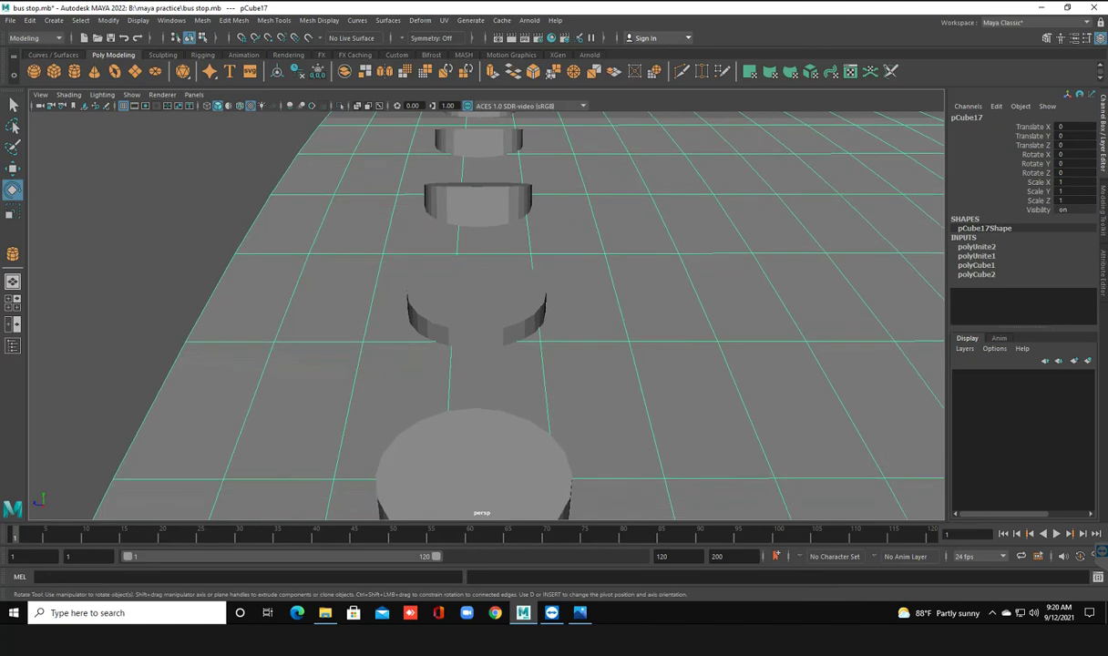
mouse_move(510, 310)
left_mouse_down("alt")
mouse_move(546, 228)
mouse_move(583, 182)
mouse_move(656, 155)
left_mouse_up("alt")
left_click(656, 155)
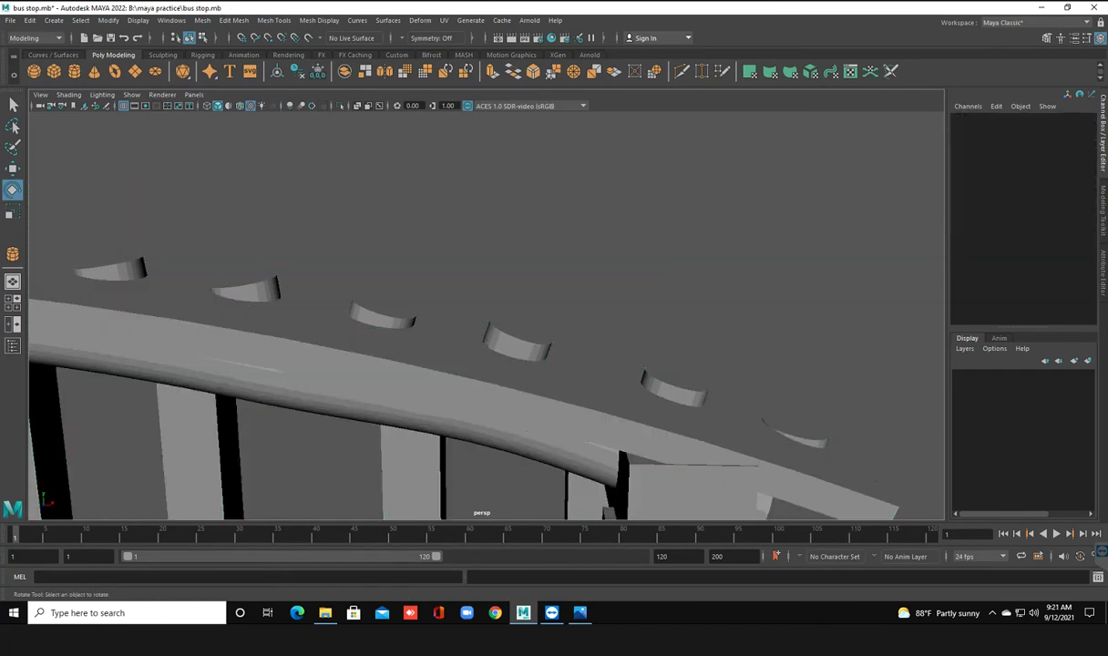
key("ctrl+z")
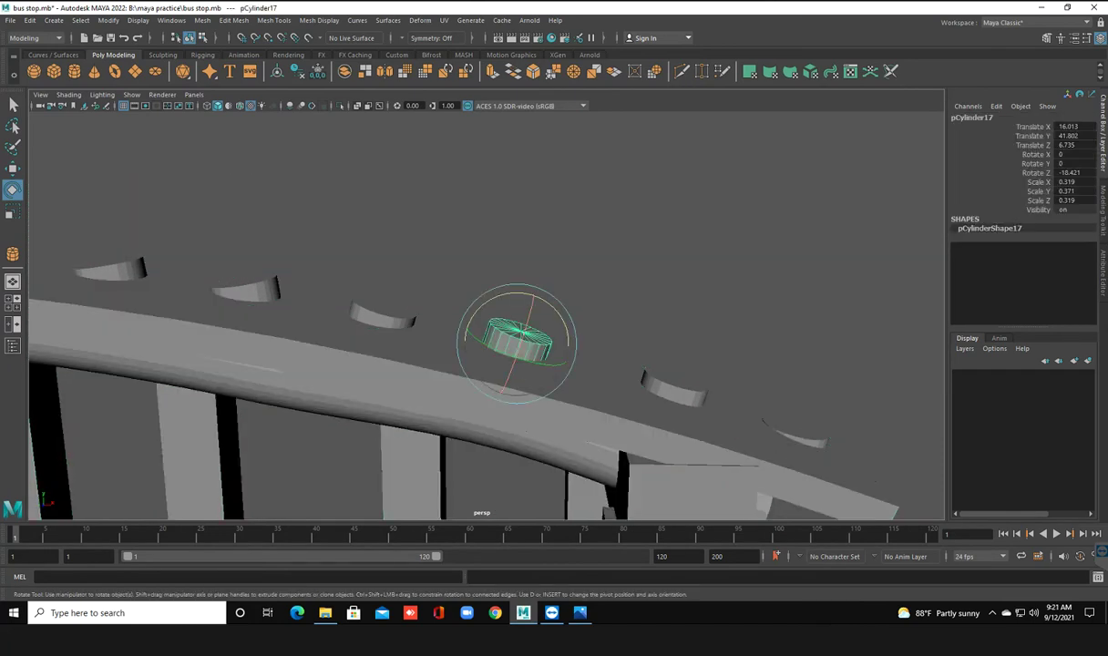
key("ctrl+z")
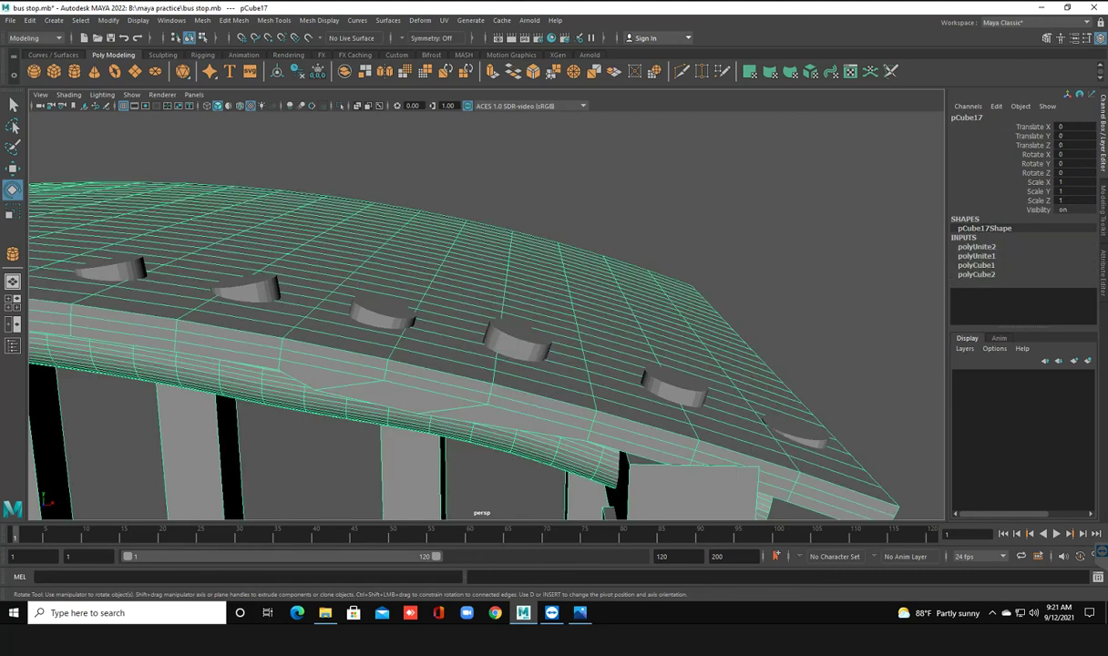
Assign a new Phong material to the roof mesh
right_click(536, 294)
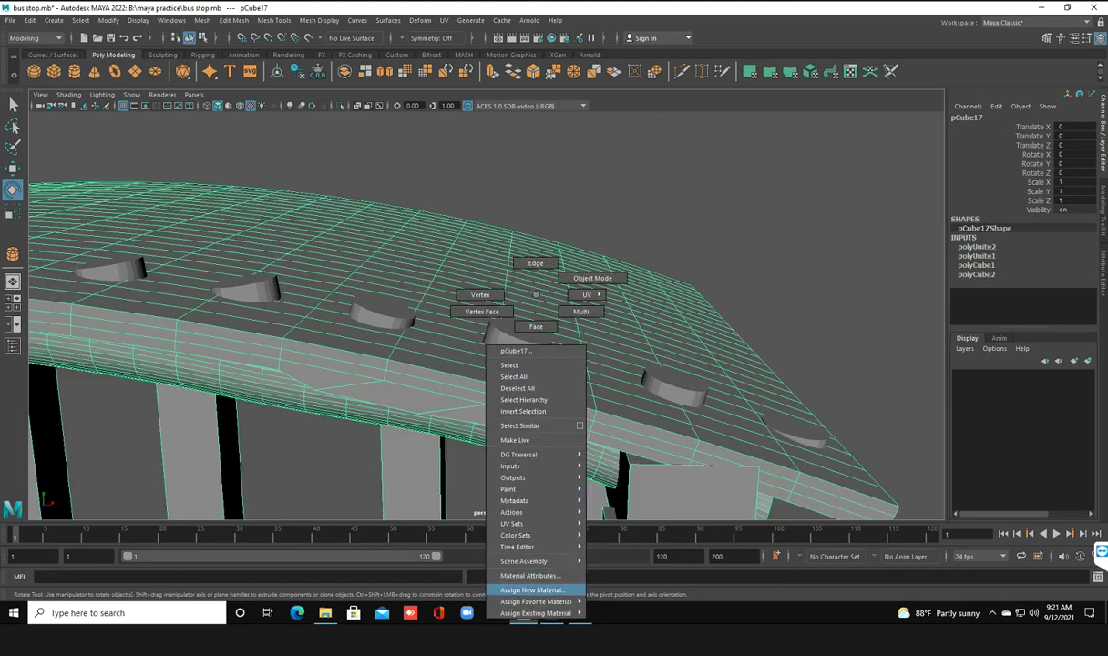
left_click(533, 590)
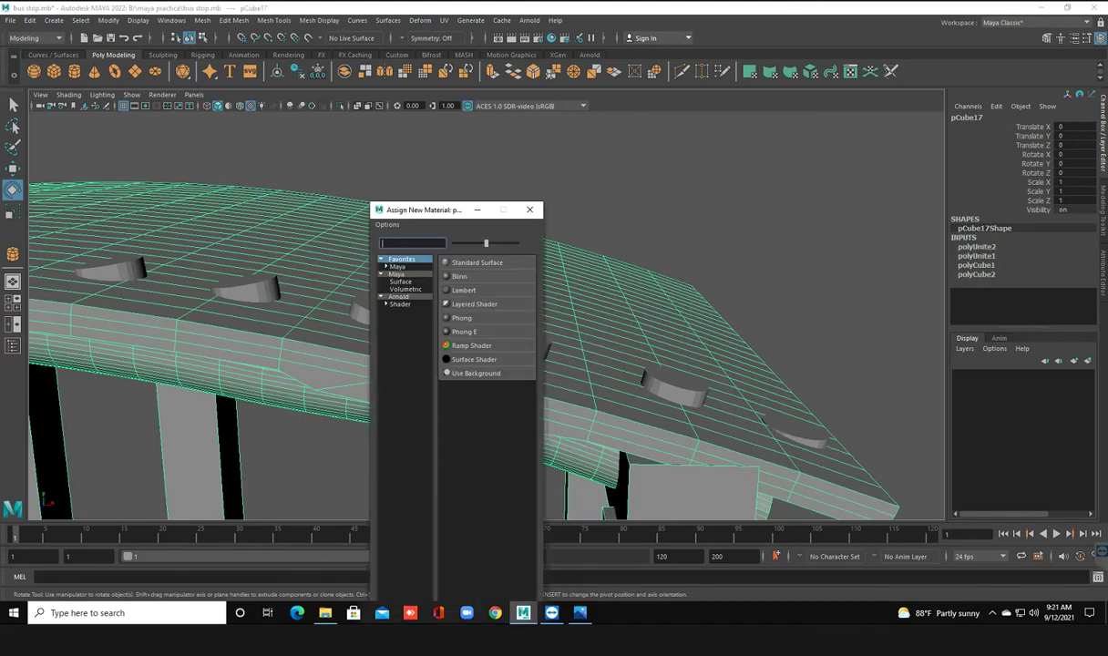
left_click(462, 317)
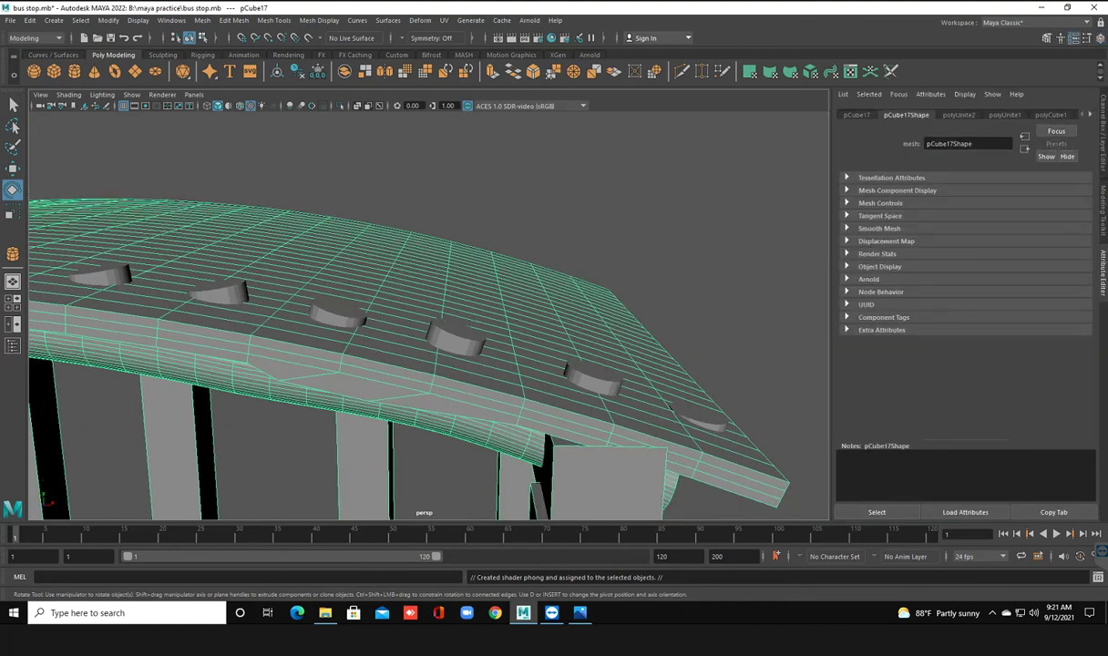
Set the phong1 colour to a pale, low-saturation yellow
left_click(1086, 115)
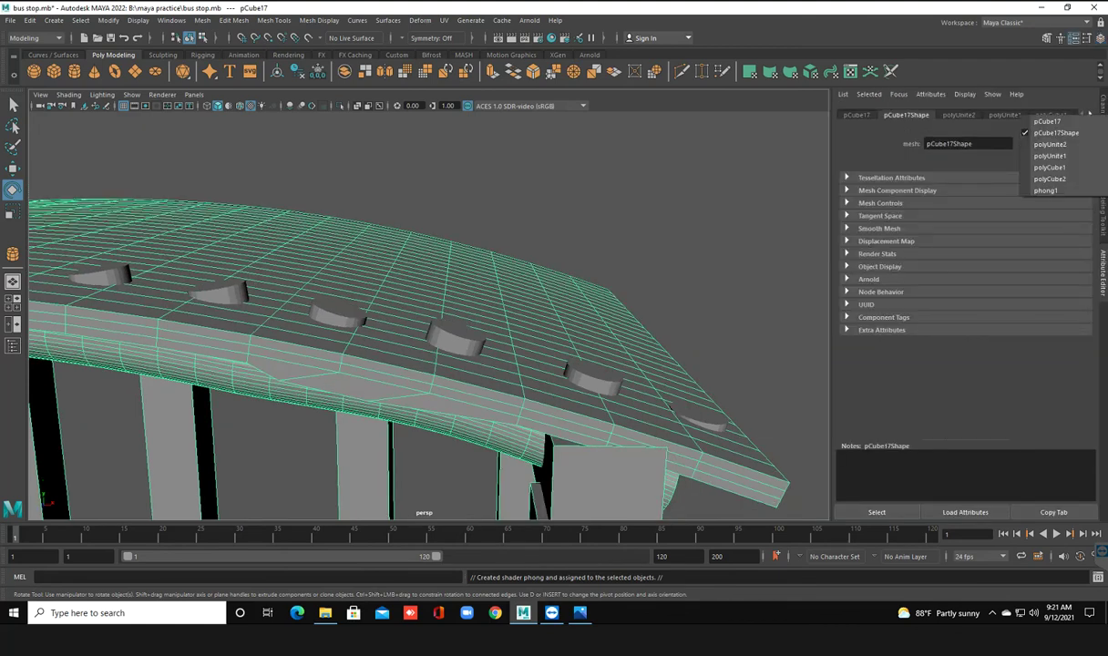
left_click(1046, 190)
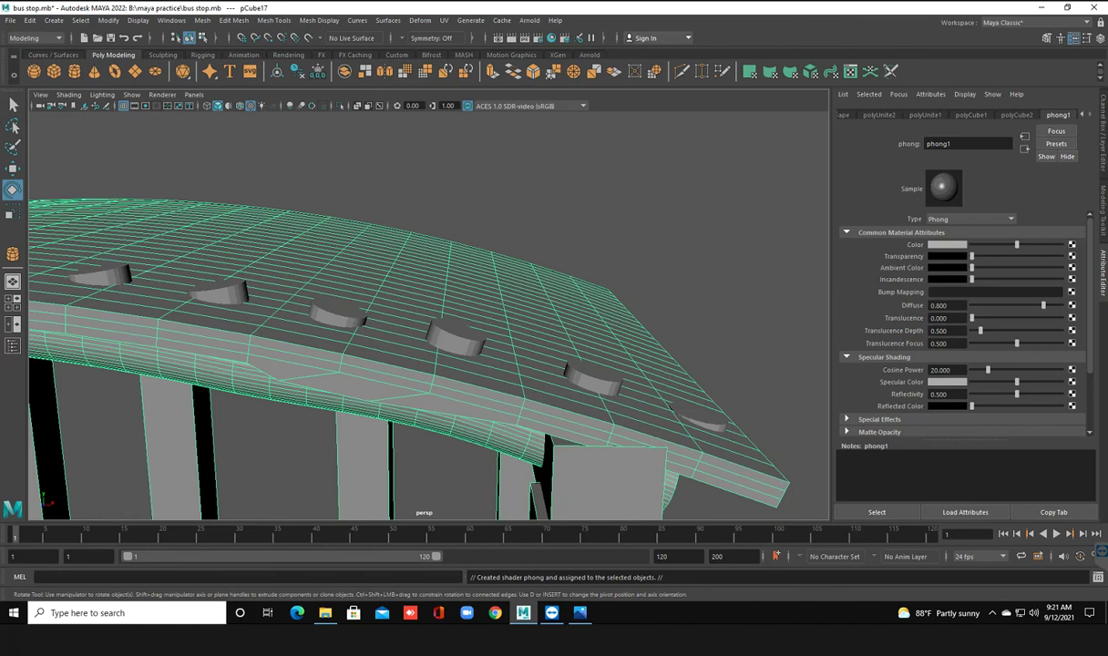
left_click(947, 244)
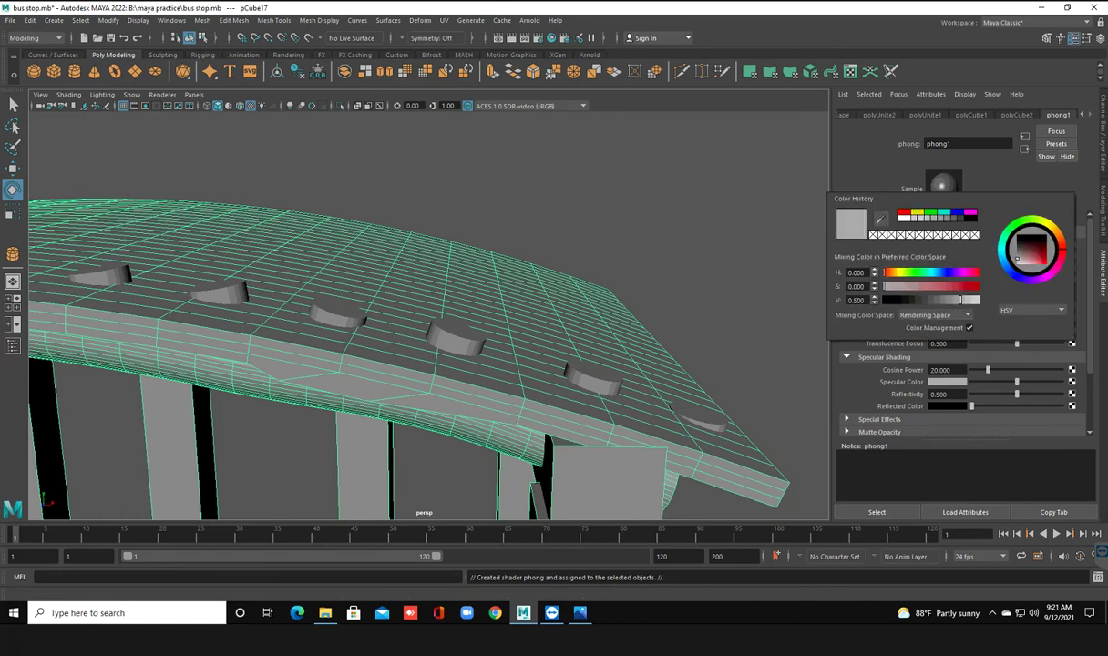
left_click(945, 212)
left_click(913, 212)
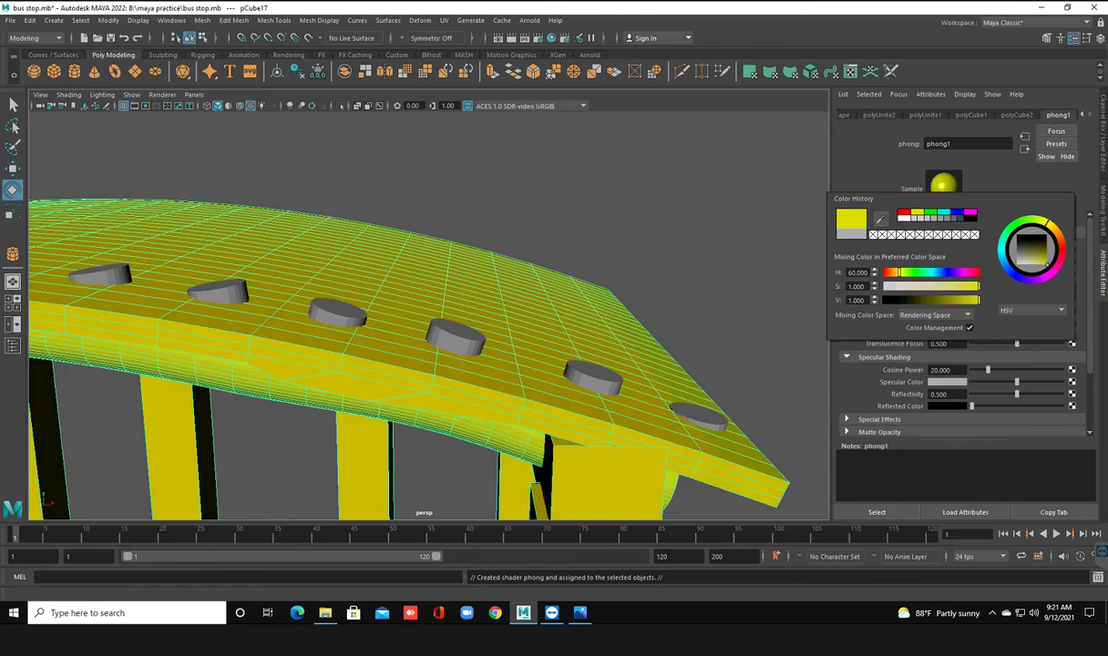
left_click_drag(973, 286, 938, 286)
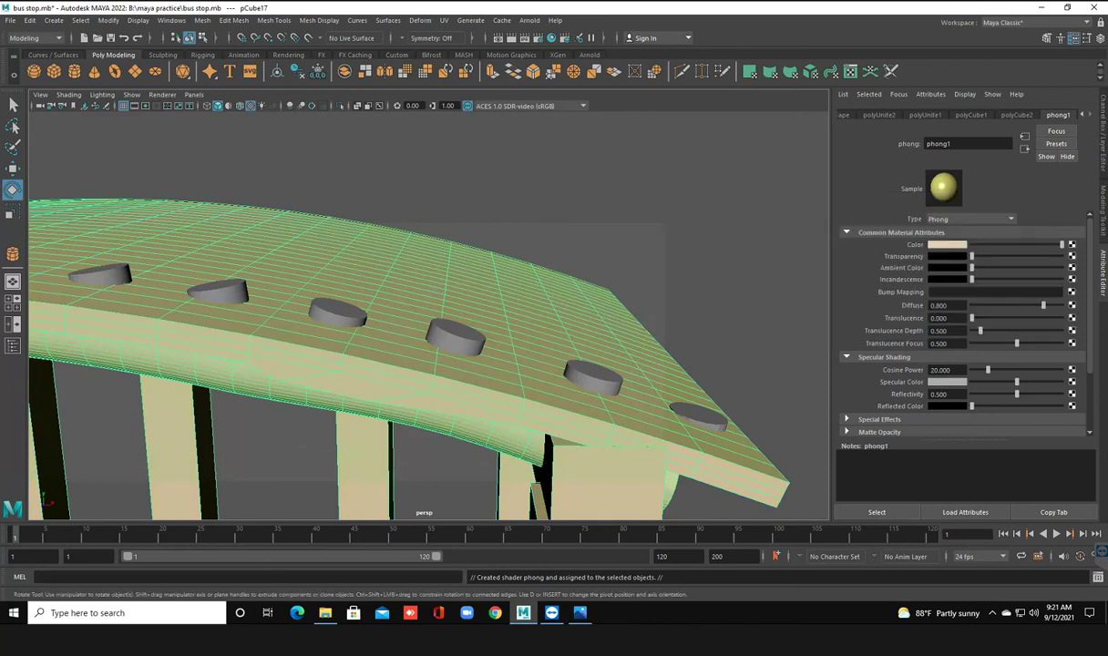
key("Escape")
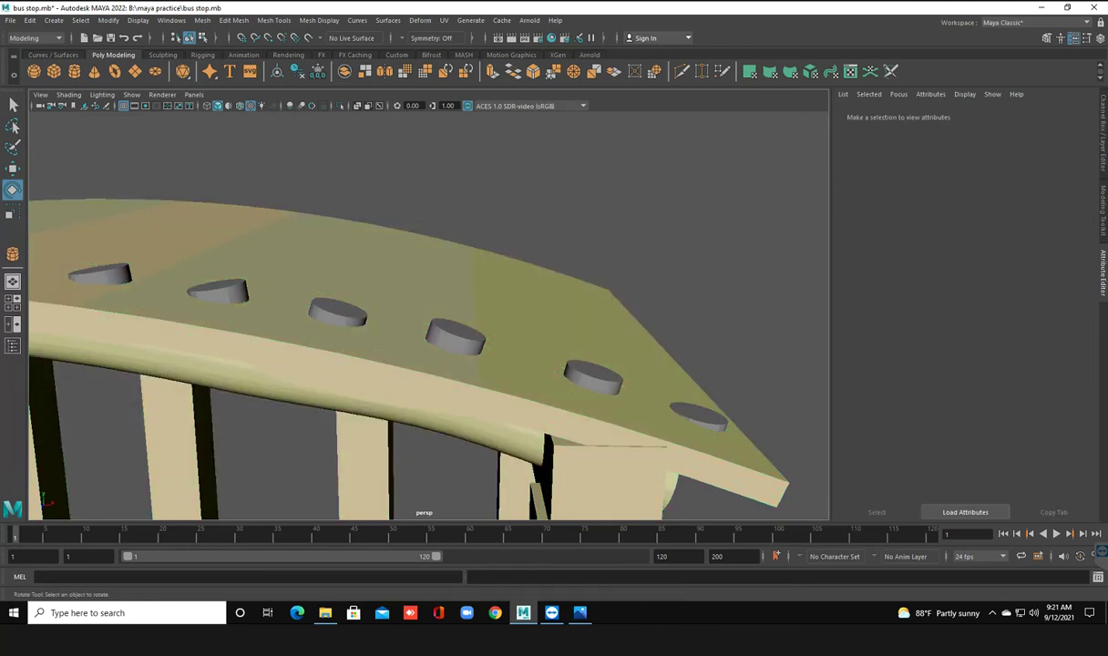
Tilt the end bolt pCylinder19 to follow the roof slope
scroll(428, 346, "up", 2)
mouse_move(827, 463)
left_mouse_down("alt")
mouse_move(783, 451)
mouse_move(428, 516)
left_mouse_up("alt")
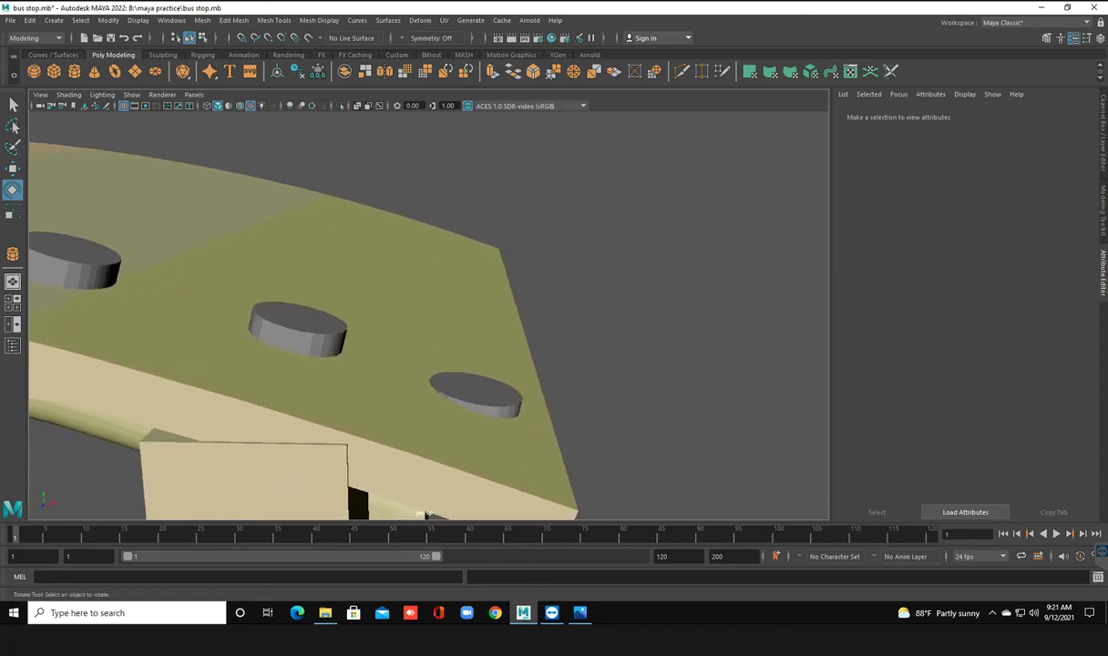
key("ctrl+z")
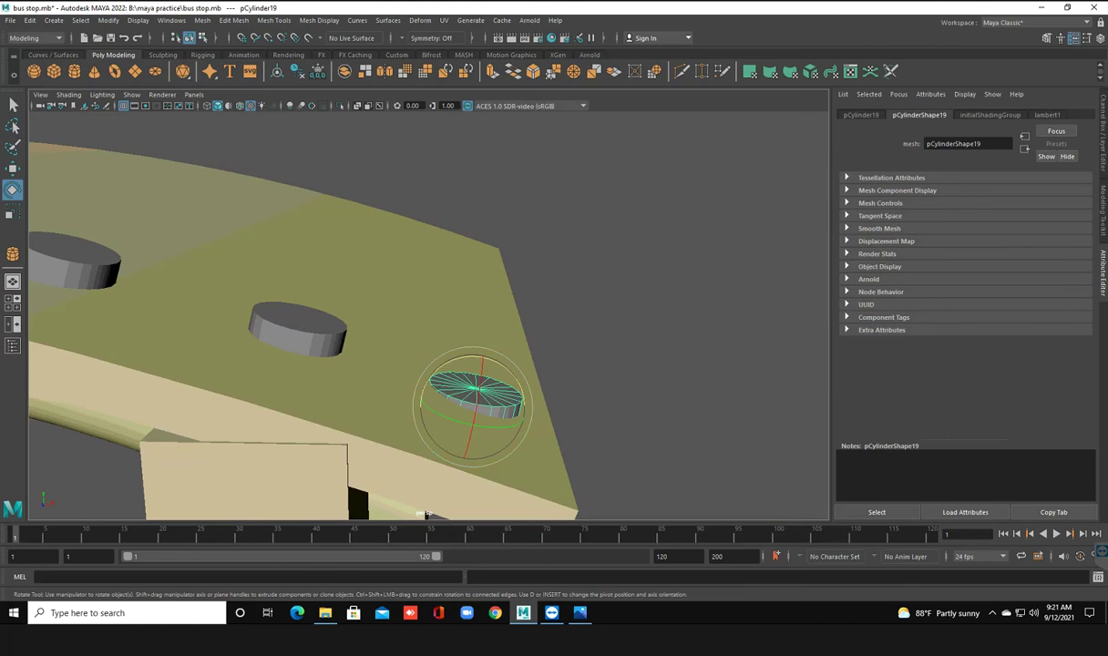
middle_click(424, 513)
left_click_drag(483, 369, 517, 371)
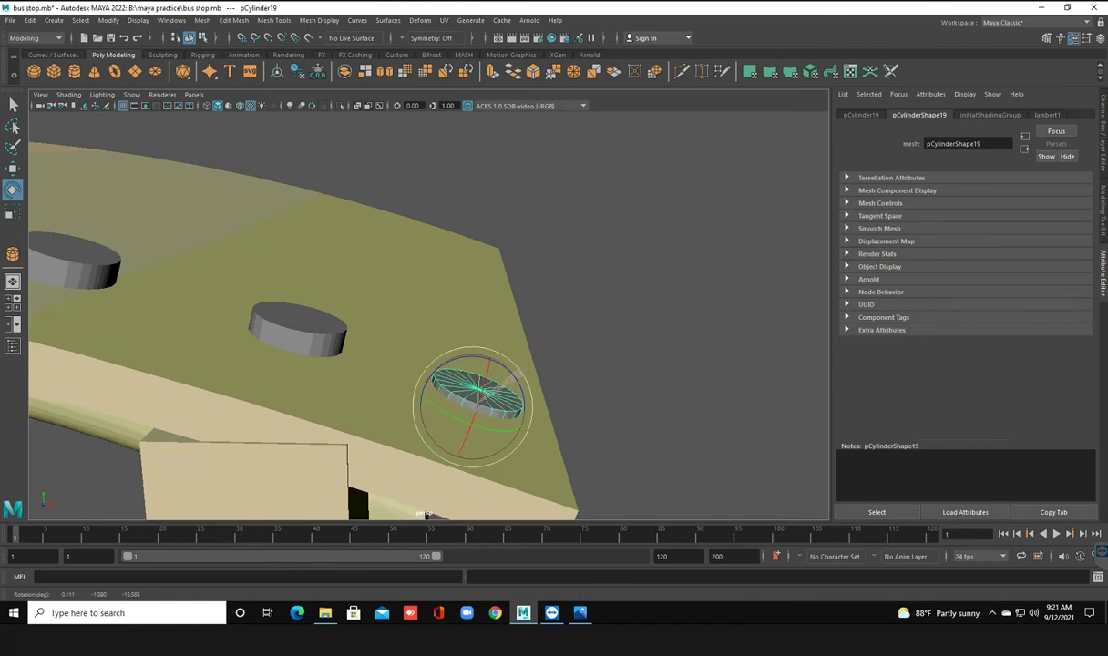
left_click(424, 513)
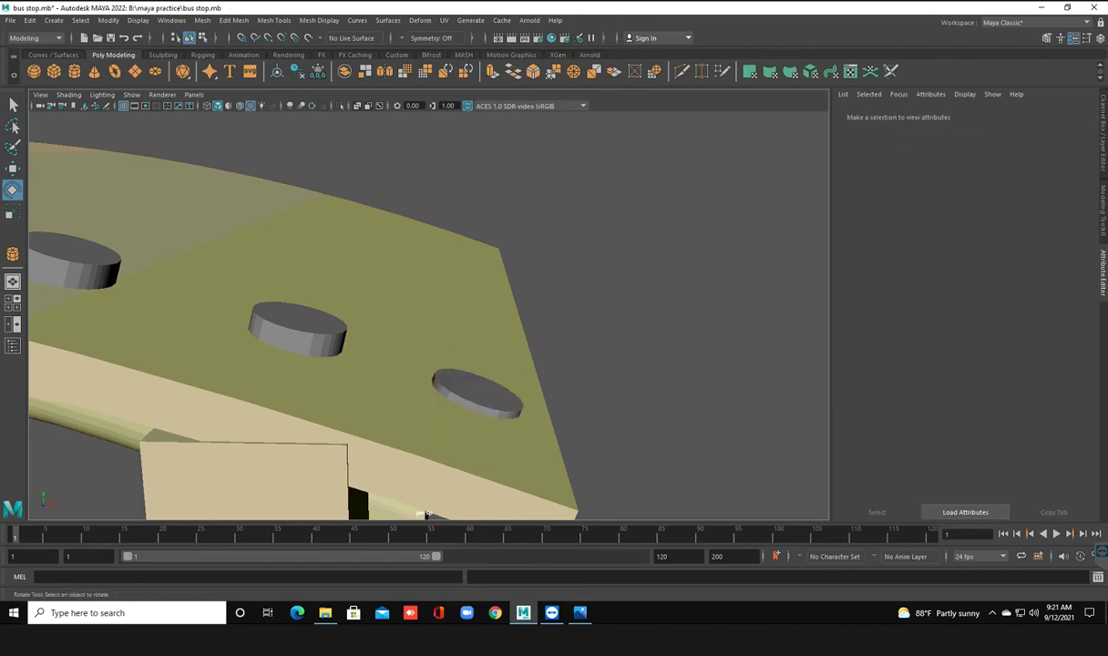
left_click_drag(424, 513, 424, 513, "alt")
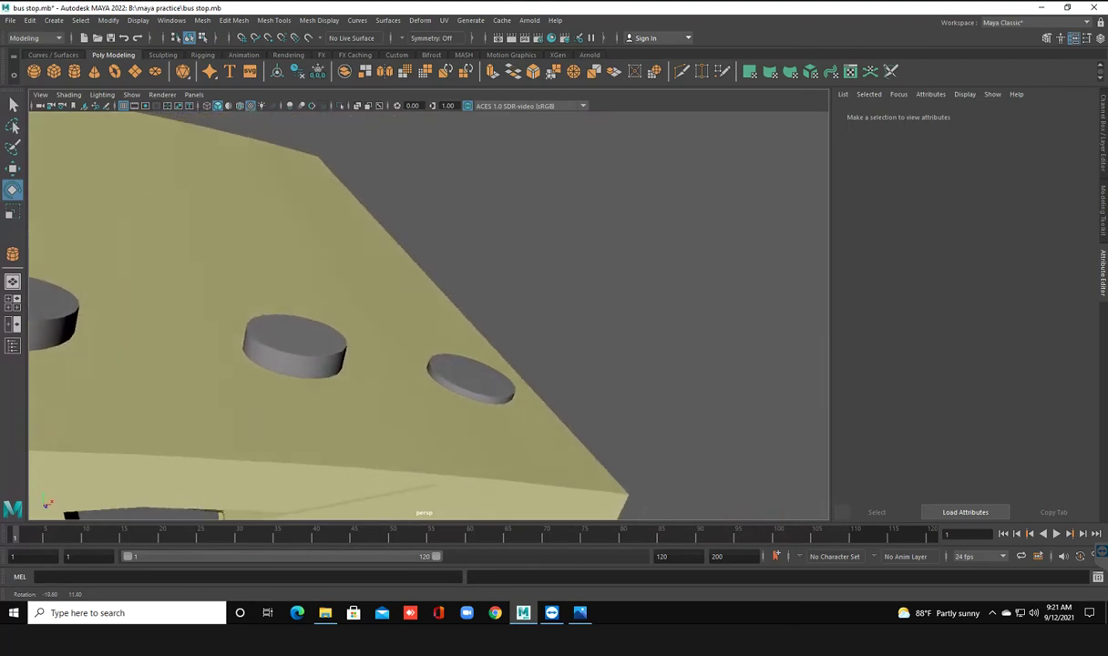
Lower pCylinder18 slightly along Y into the roof
left_click(296, 351)
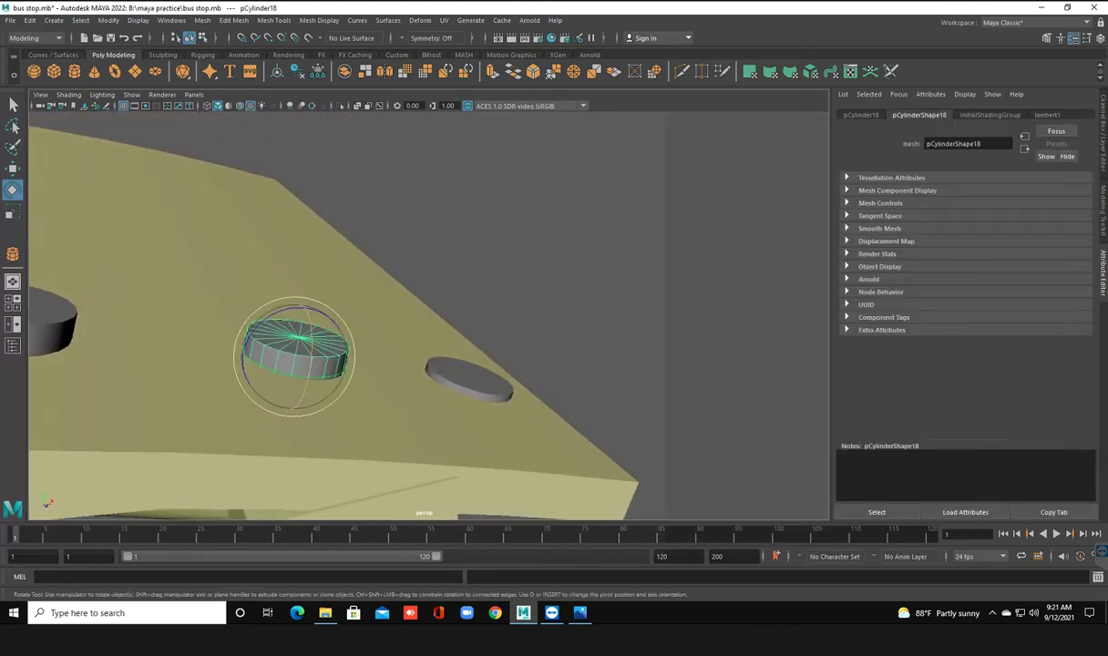
key("w")
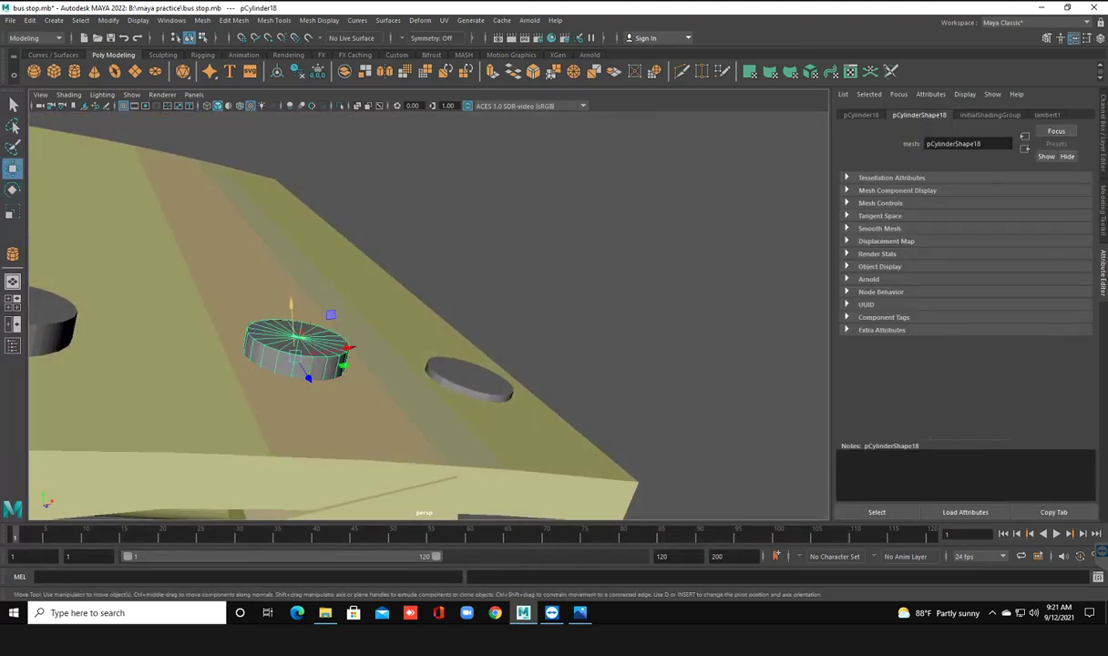
left_click_drag(290, 305, 293, 320)
left_click_drag(409, 319, 728, 318, "alt")
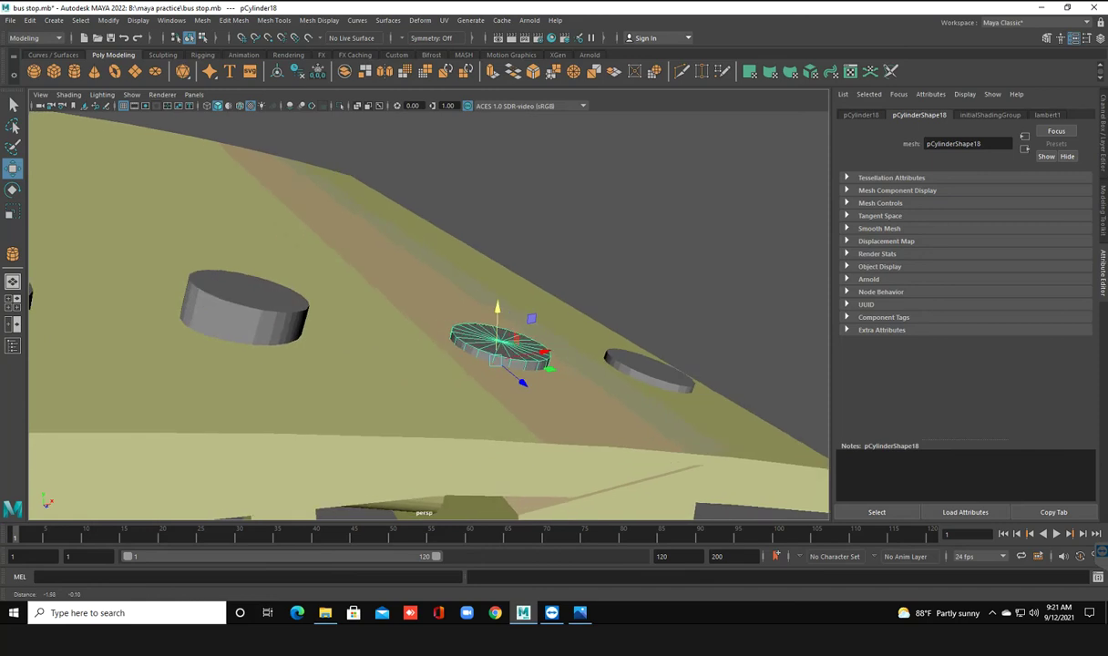
left_click(394, 319)
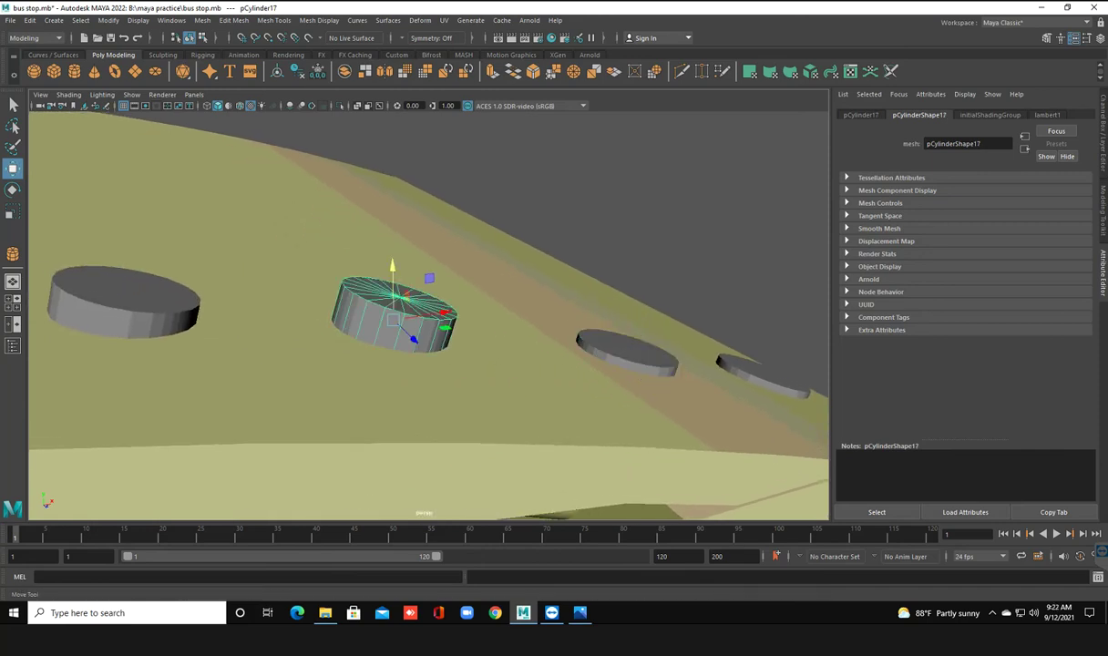
Tilt pCylinder17 to the roof slope and sink it down into the roof
left_click(13, 189)
mouse_move(364, 274)
left_mouse_down()
mouse_move(415, 301)
mouse_move(426, 292)
left_mouse_up()
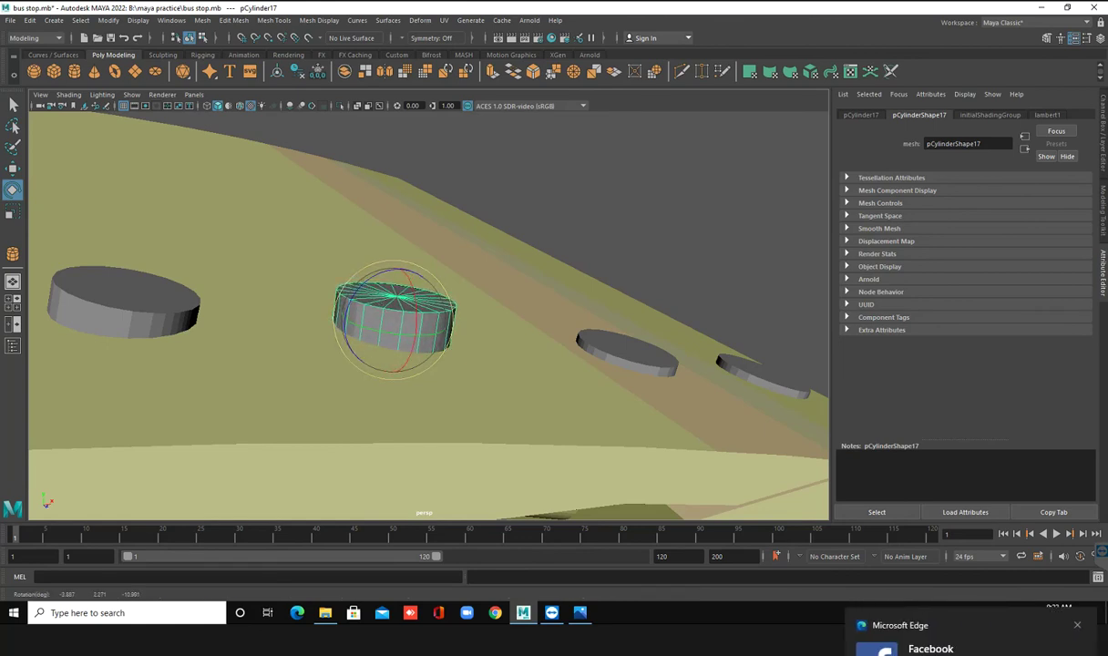
left_click_drag(415, 291, 400, 285)
key("w")
left_click_drag(373, 252, 374, 288)
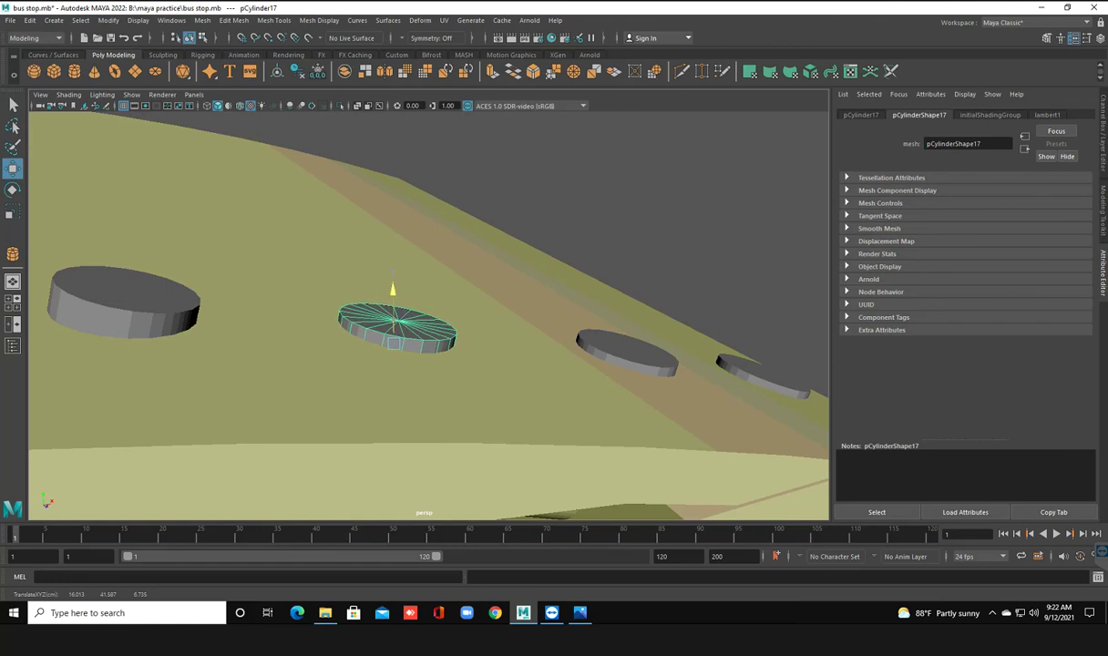
left_click_drag(392, 342, 413, 361)
left_click_drag(413, 360, 702, 371, "alt")
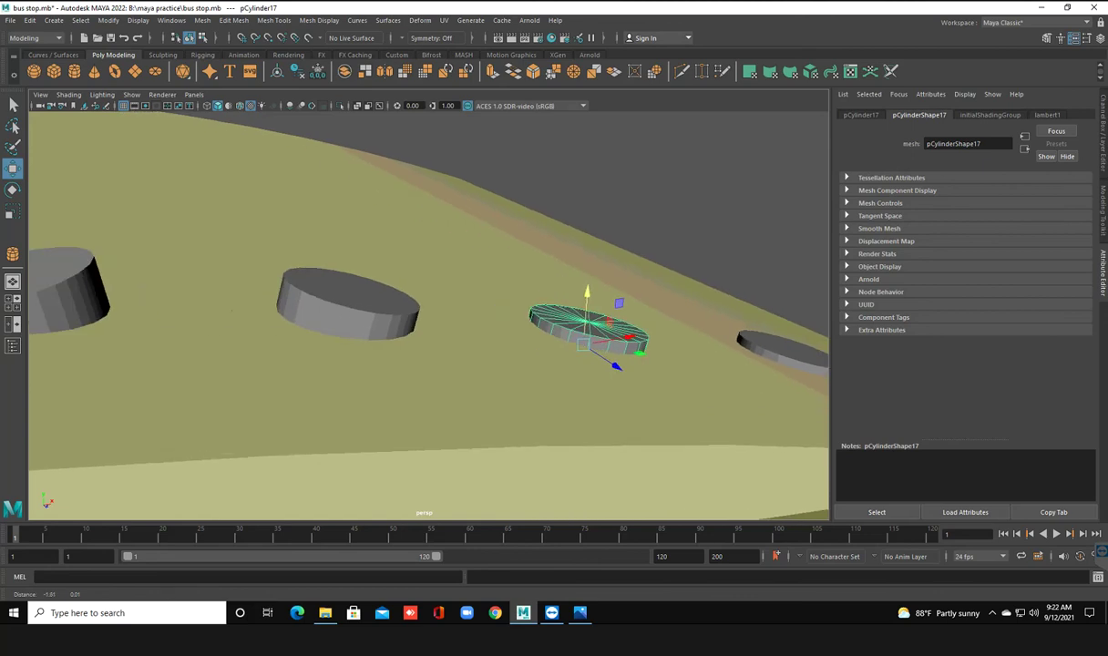
Tilt pCylinder16 to about -11.565° on Z and sink it flush into the roof
left_click(442, 315)
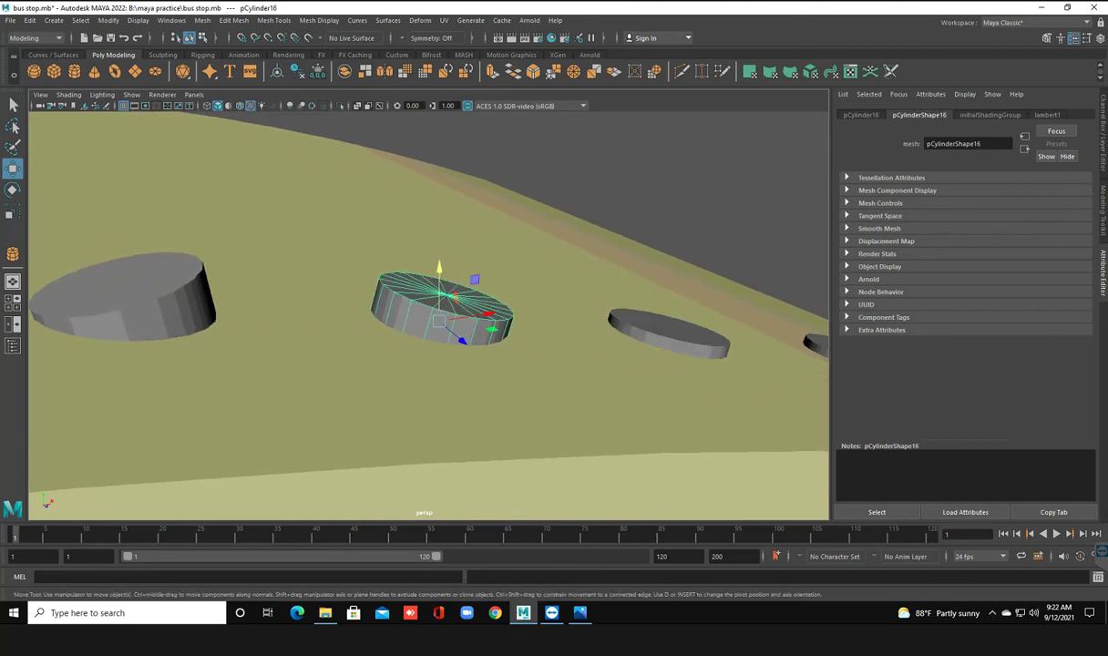
left_click(13, 189)
left_click_drag(437, 296, 409, 268)
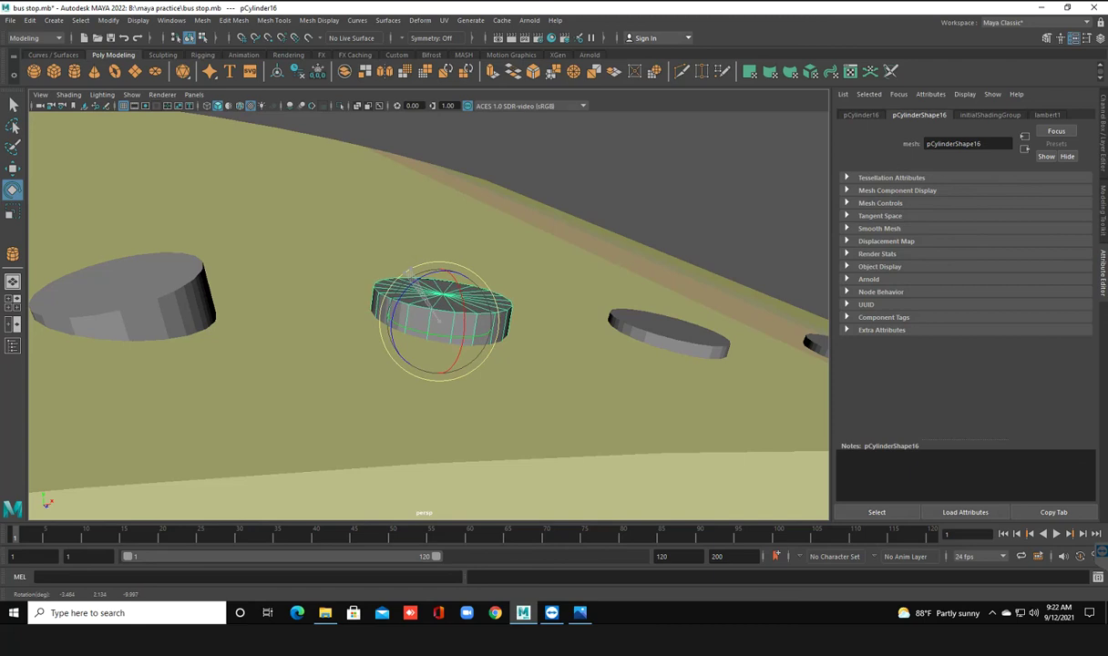
left_click_drag(410, 273, 399, 269)
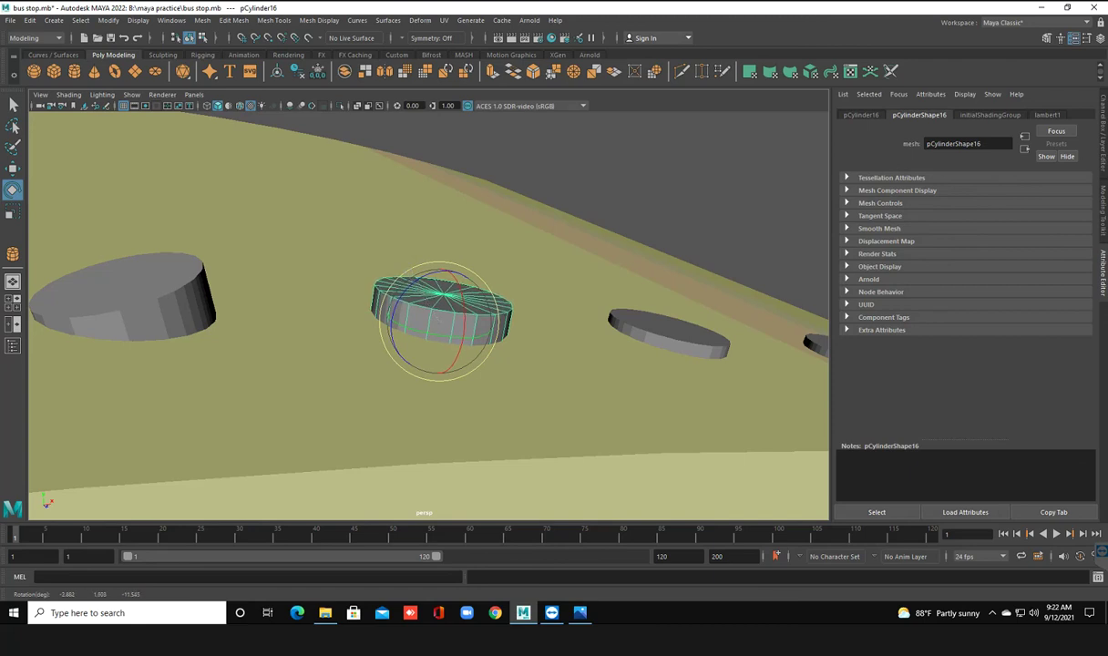
left_click(13, 167)
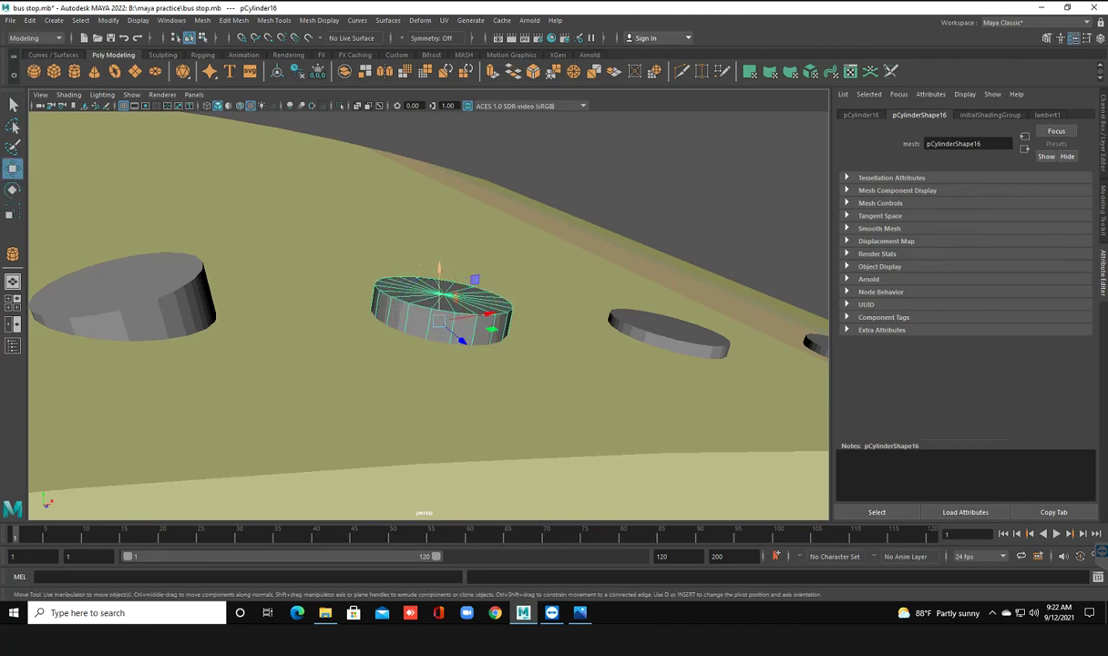
left_click_drag(438, 273, 438, 280)
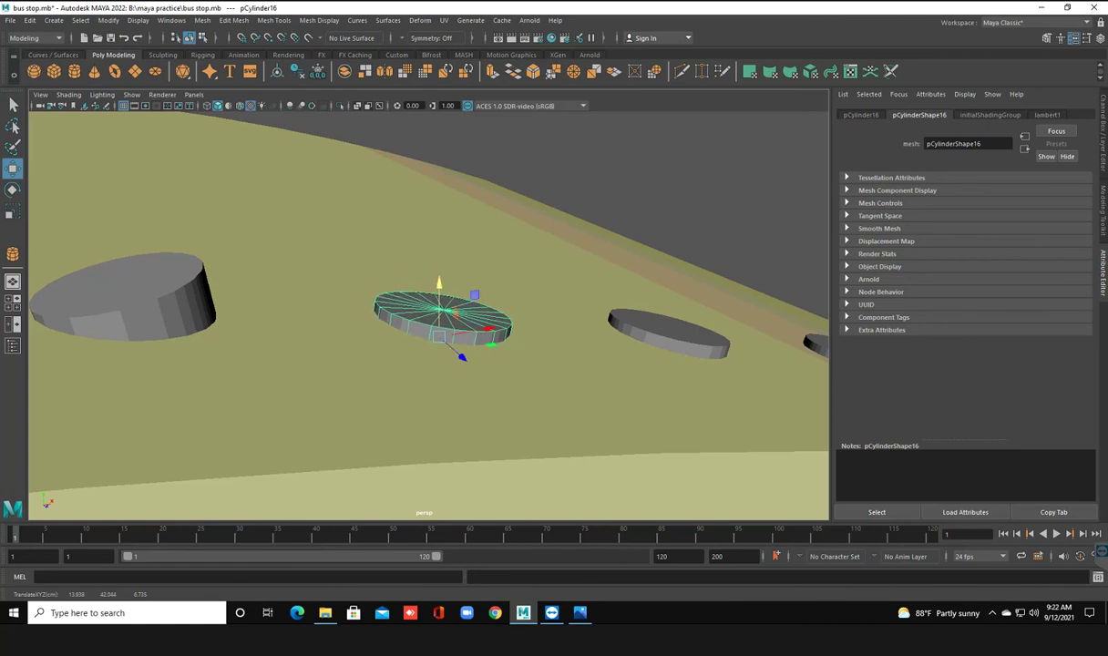
left_click(12, 189)
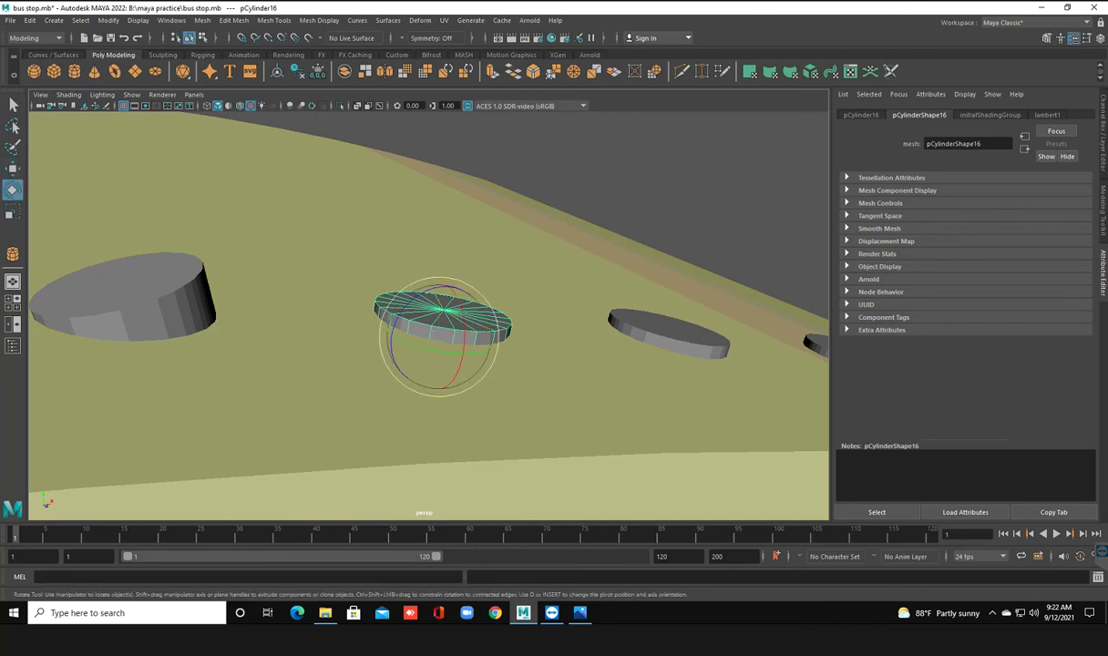
left_click(462, 360)
left_click_drag(462, 360, 460, 362)
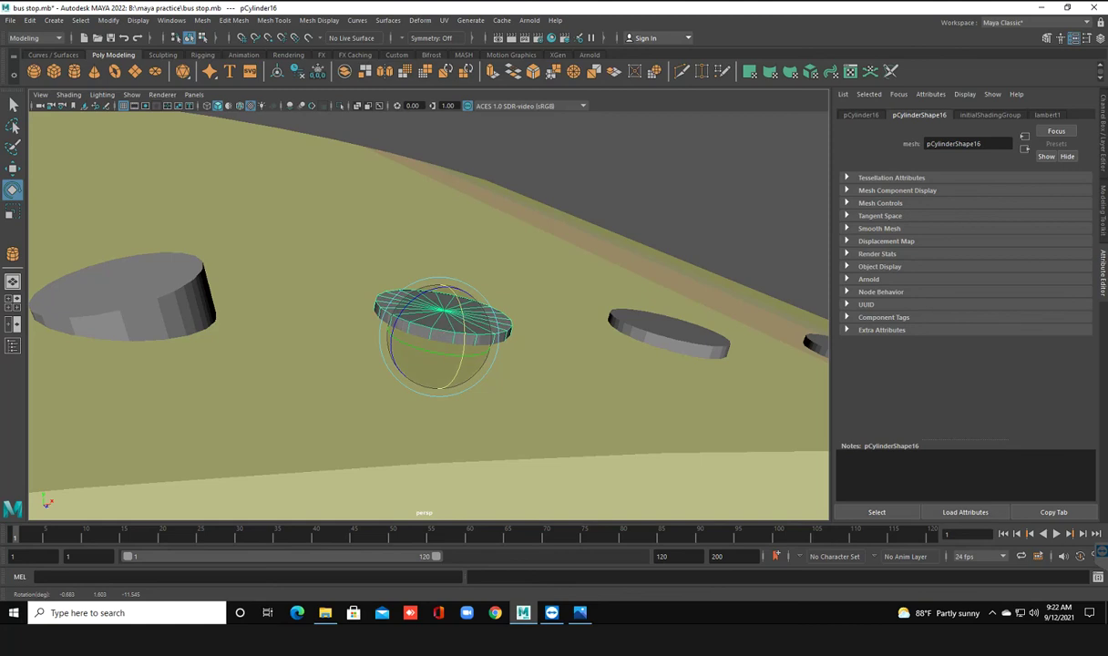
left_click(510, 401)
Tilt pCylinder15 to follow the roof and lower it into the surface
left_click(123, 301)
middle_click_drag(182, 310, 524, 319, "alt")
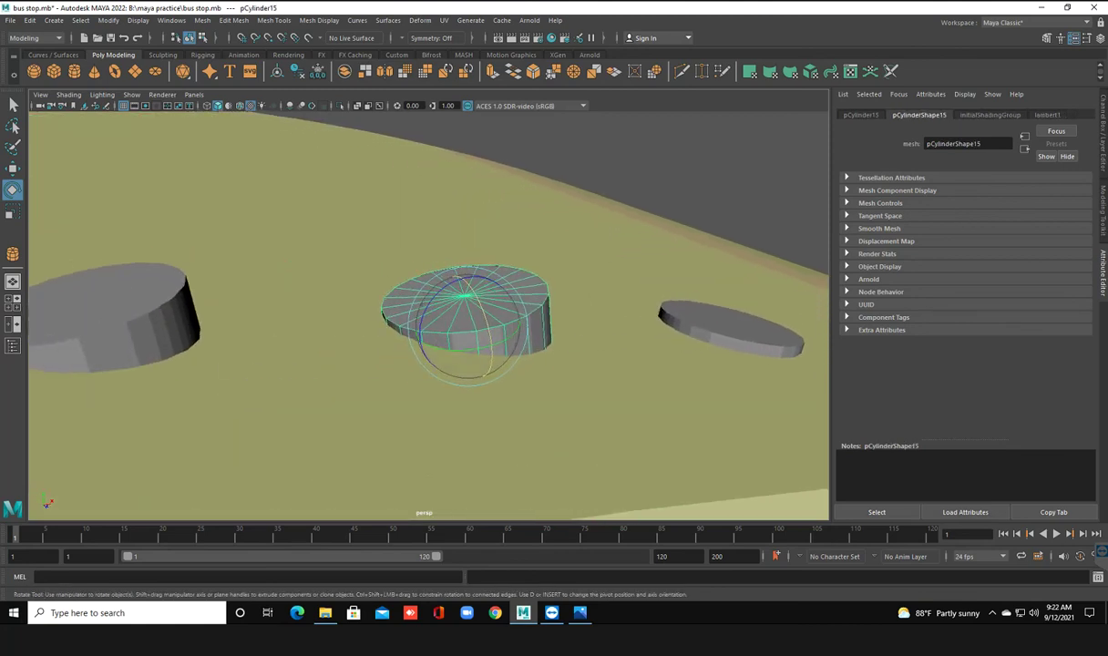
left_click_drag(492, 274, 491, 286)
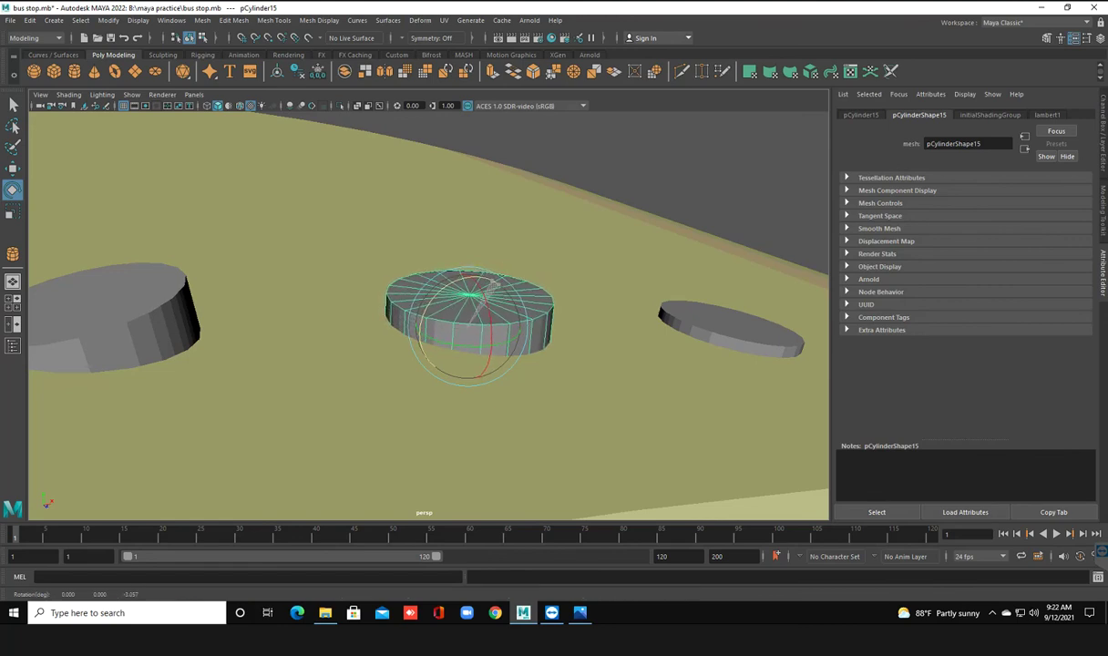
left_click_drag(492, 282, 496, 288)
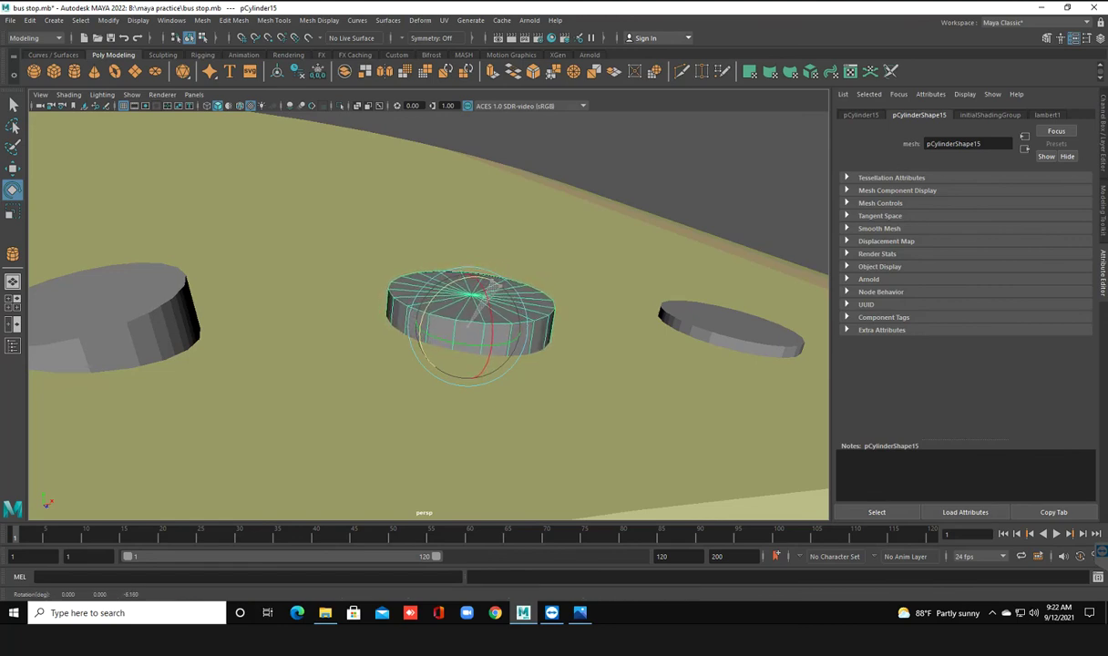
key("w")
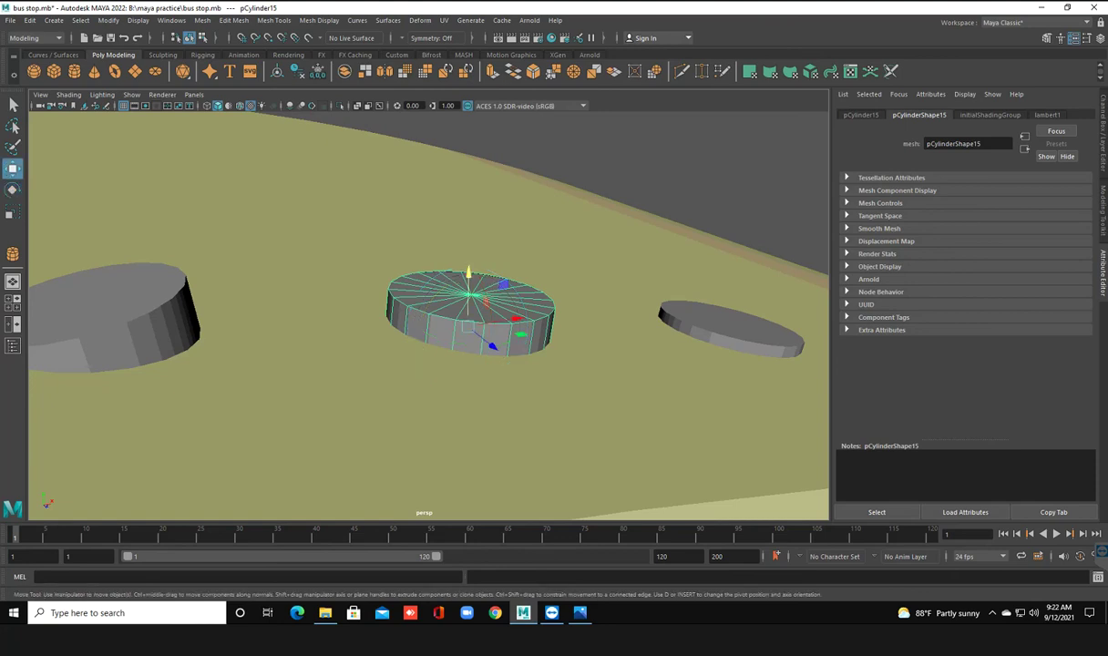
left_click_drag(467, 274, 468, 289)
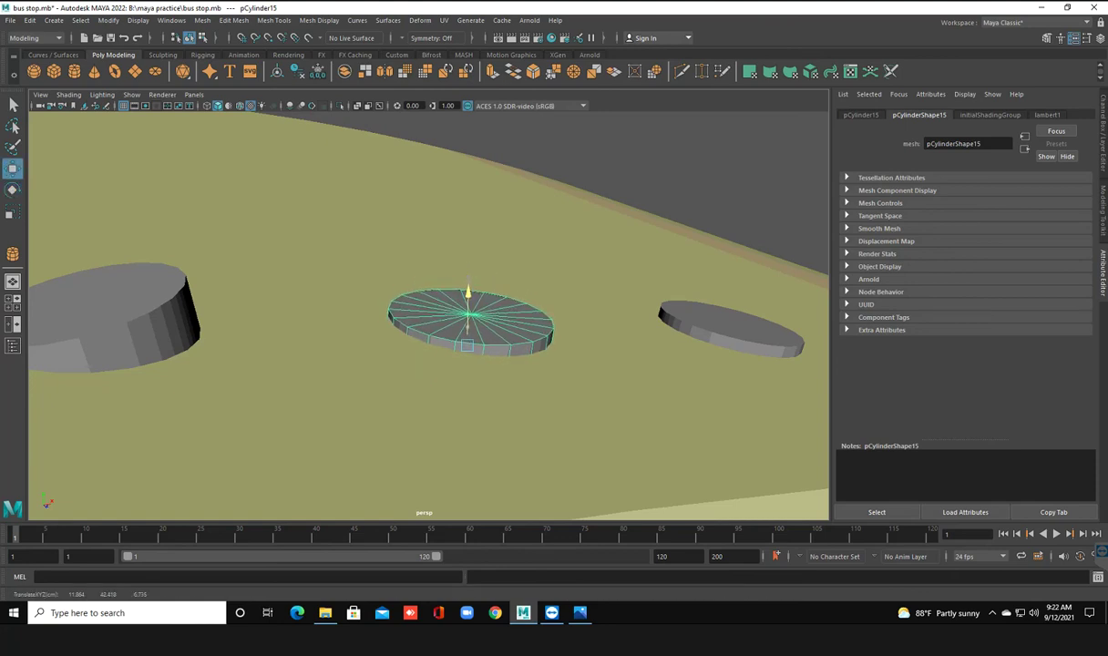
left_click(13, 189)
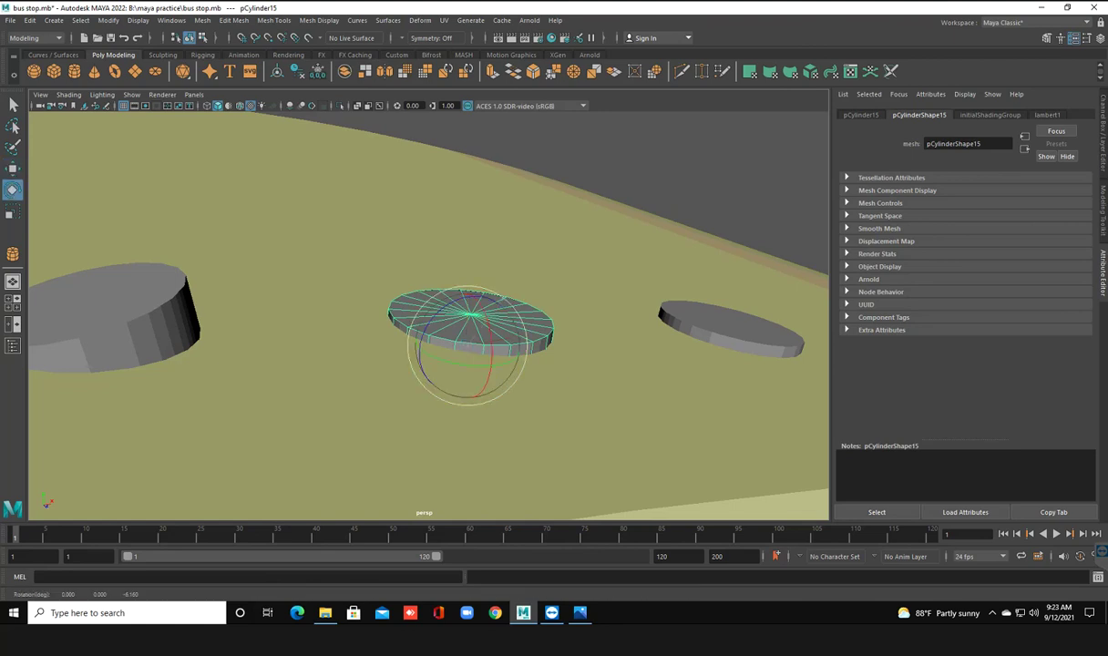
left_click_drag(428, 293, 492, 300)
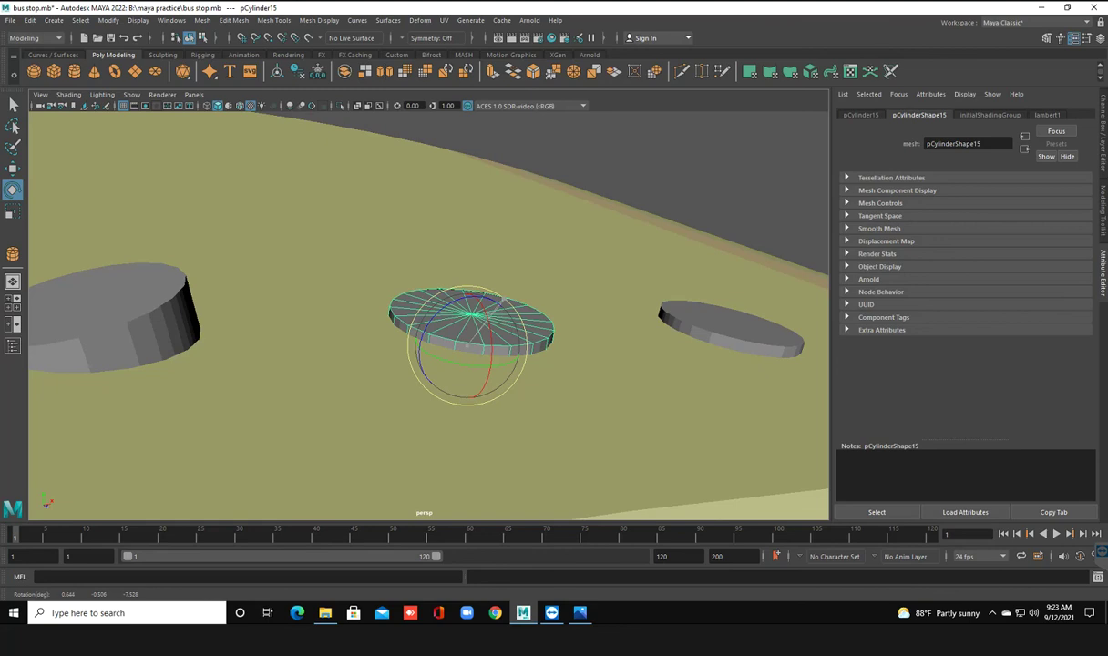
left_click_drag(405, 292, 412, 295)
key("ctrl+z")
Rotate pCylinder14 to lie flatter on the roof and sink it into the surface
left_click(114, 314)
middle_click_drag(132, 319, 410, 310, "alt")
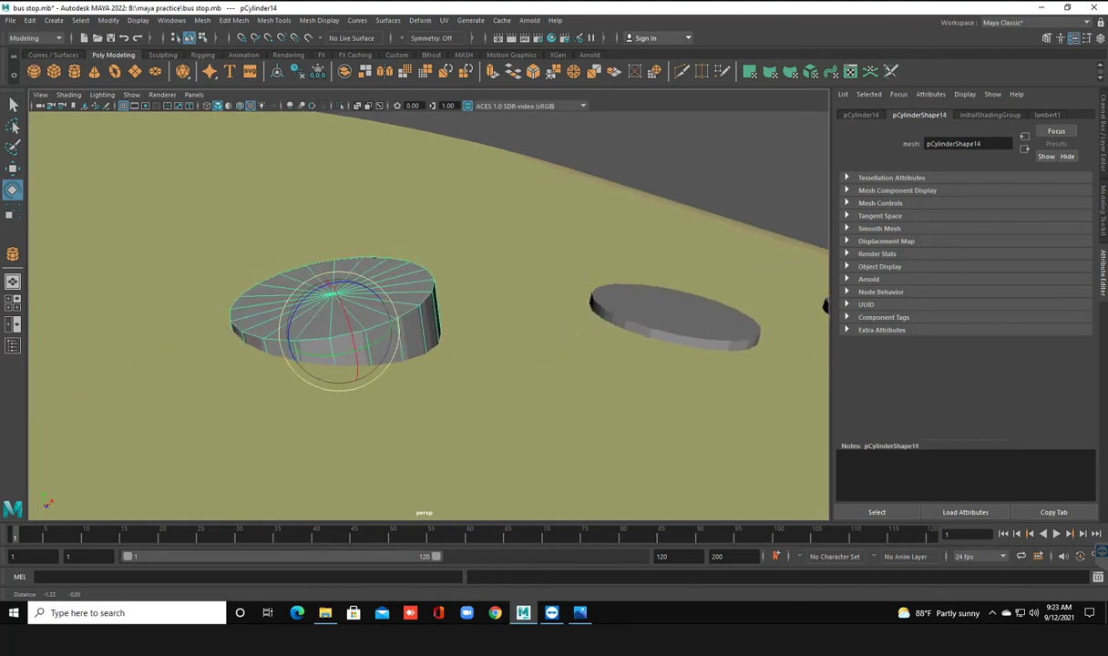
left_click_drag(412, 387, 406, 381)
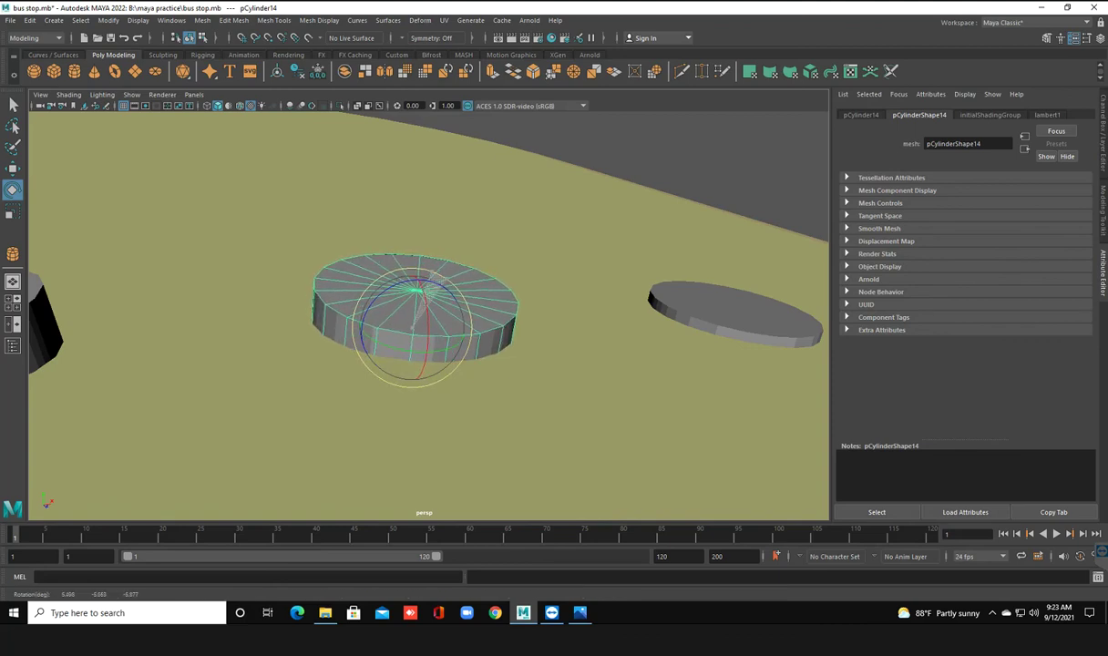
left_click_drag(406, 381, 421, 305)
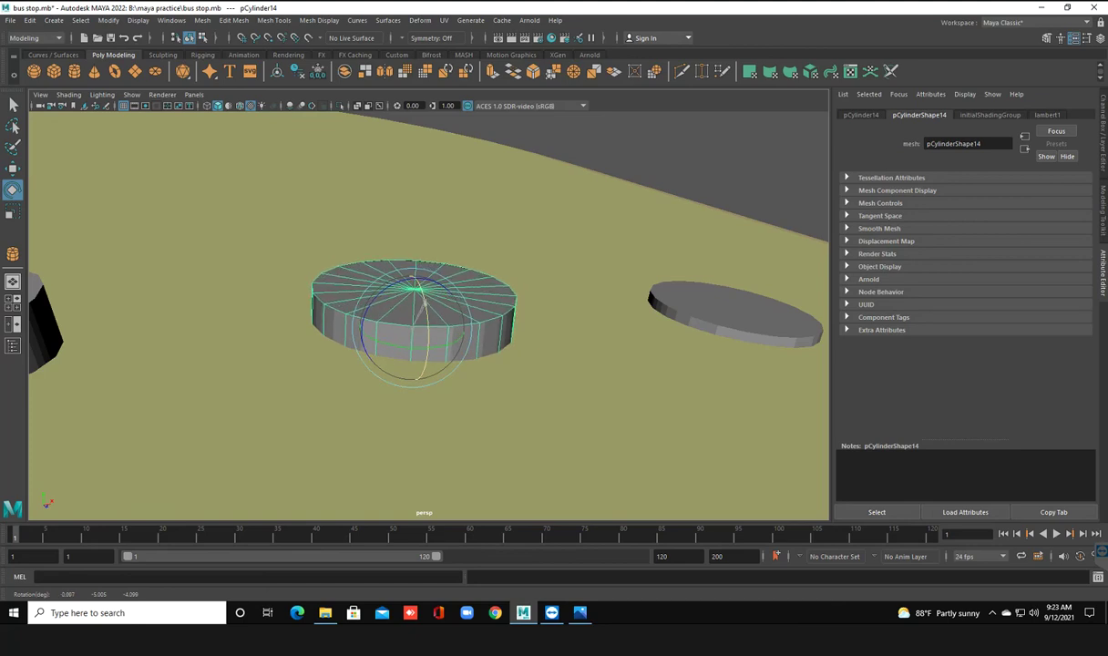
left_click_drag(421, 305, 452, 274)
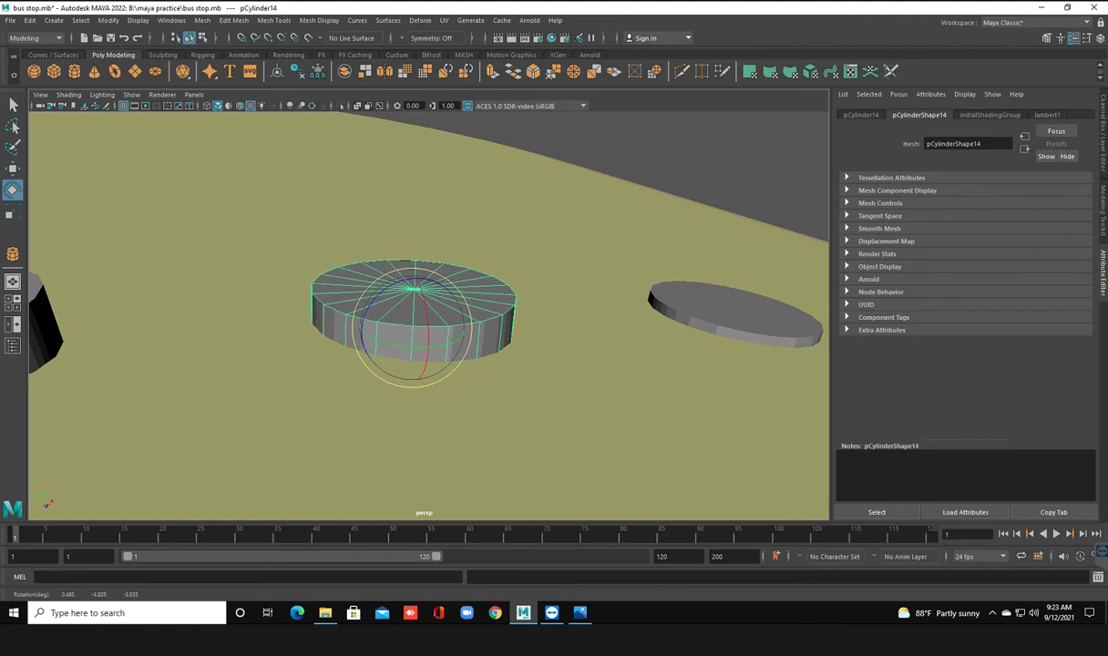
left_click(12, 169)
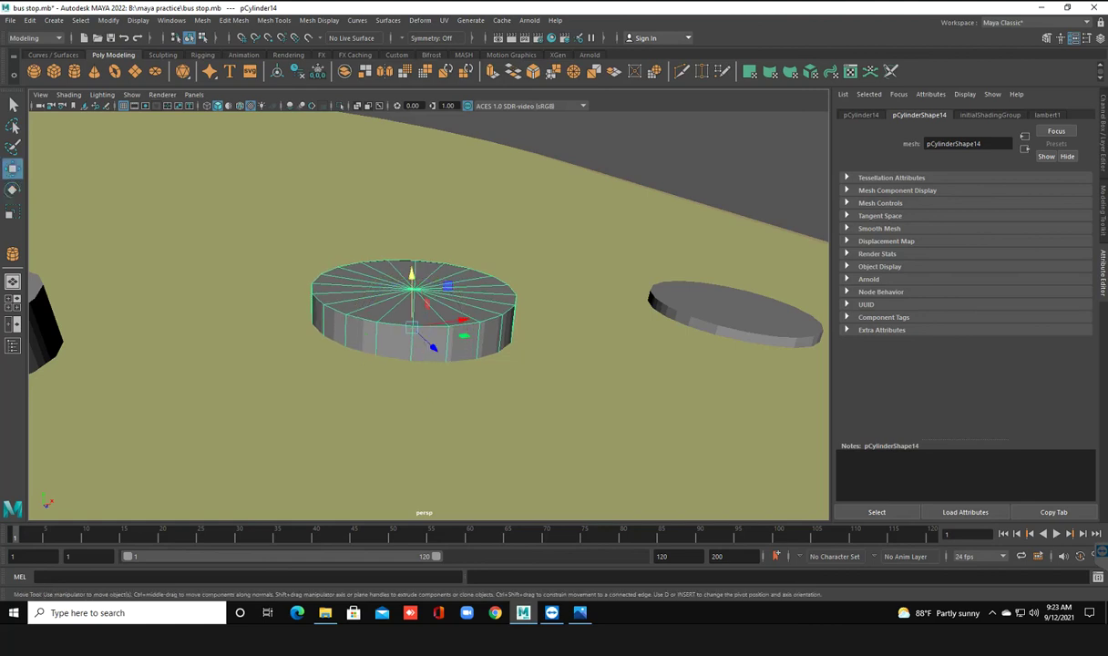
left_click_drag(411, 278, 412, 292)
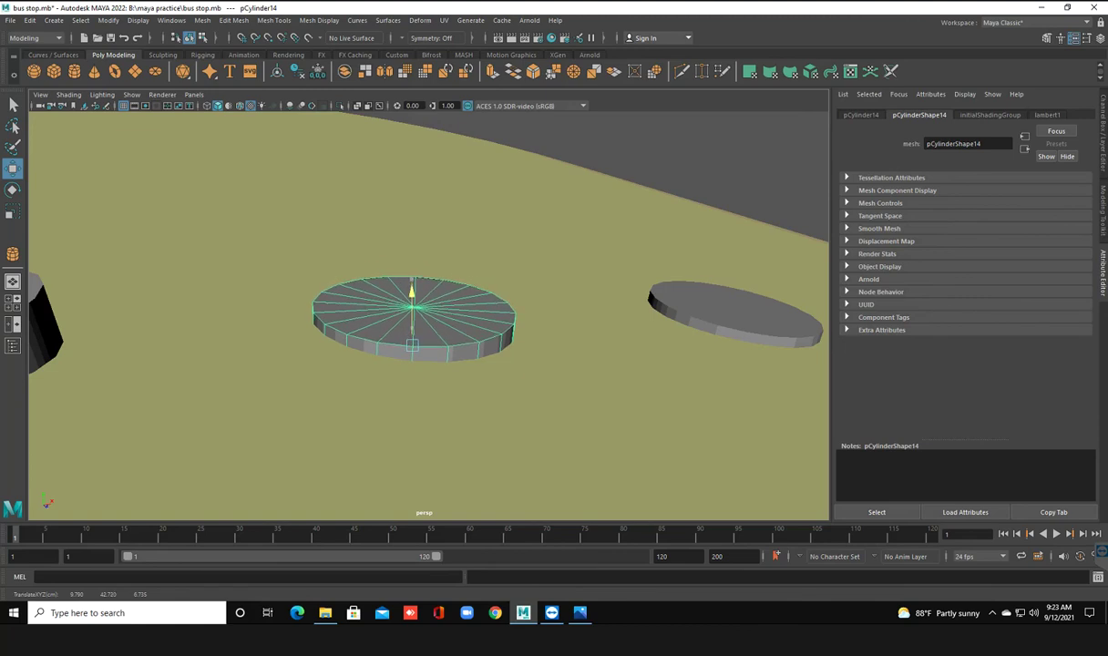
left_click(13, 190)
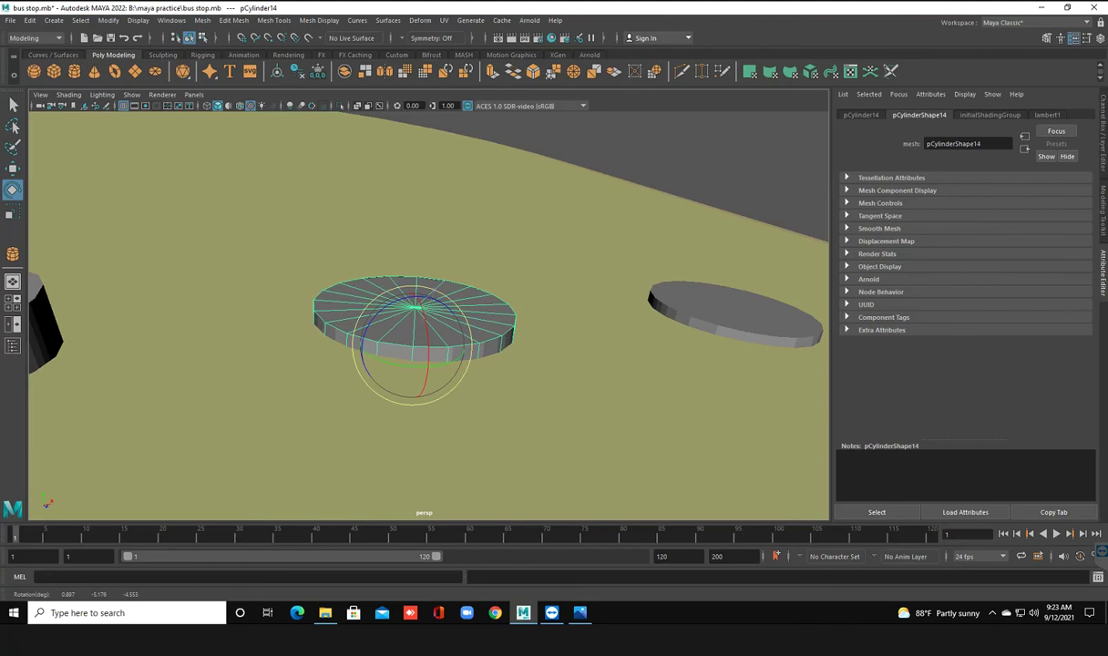
key("w")
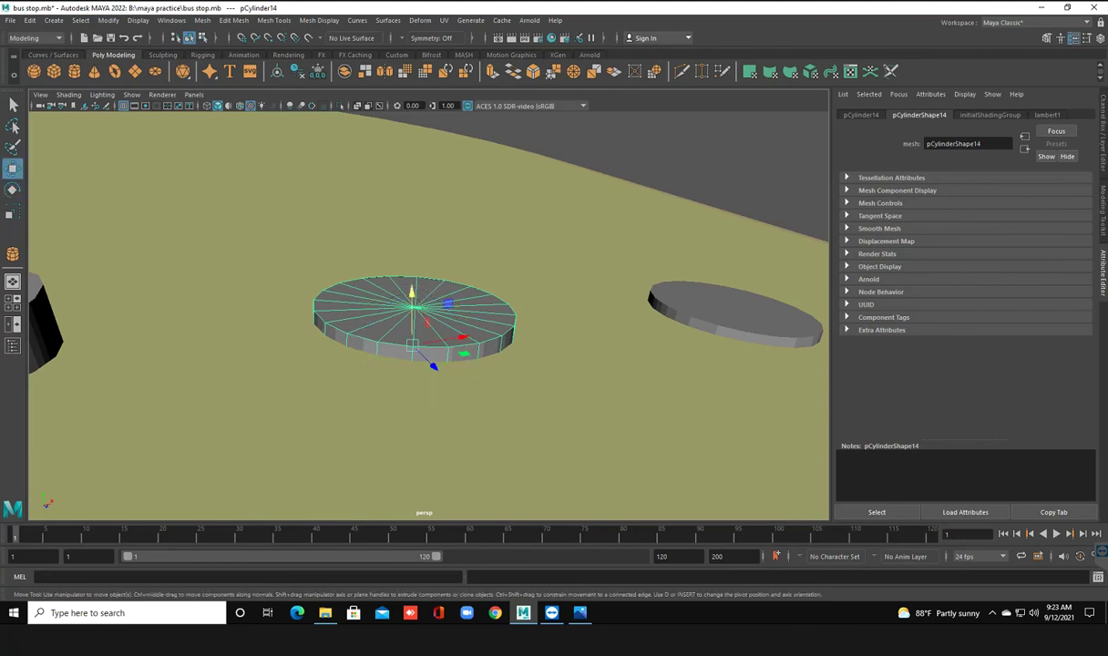
mouse_move(411, 293)
left_mouse_down()
mouse_move(547, 291)
mouse_move(492, 308)
mouse_move(400, 305)
left_mouse_up()
Pan and zoom the view over to the next bolt cylinder
scroll(403, 346, "up", 3)
scroll(366, 354, "up", 3)
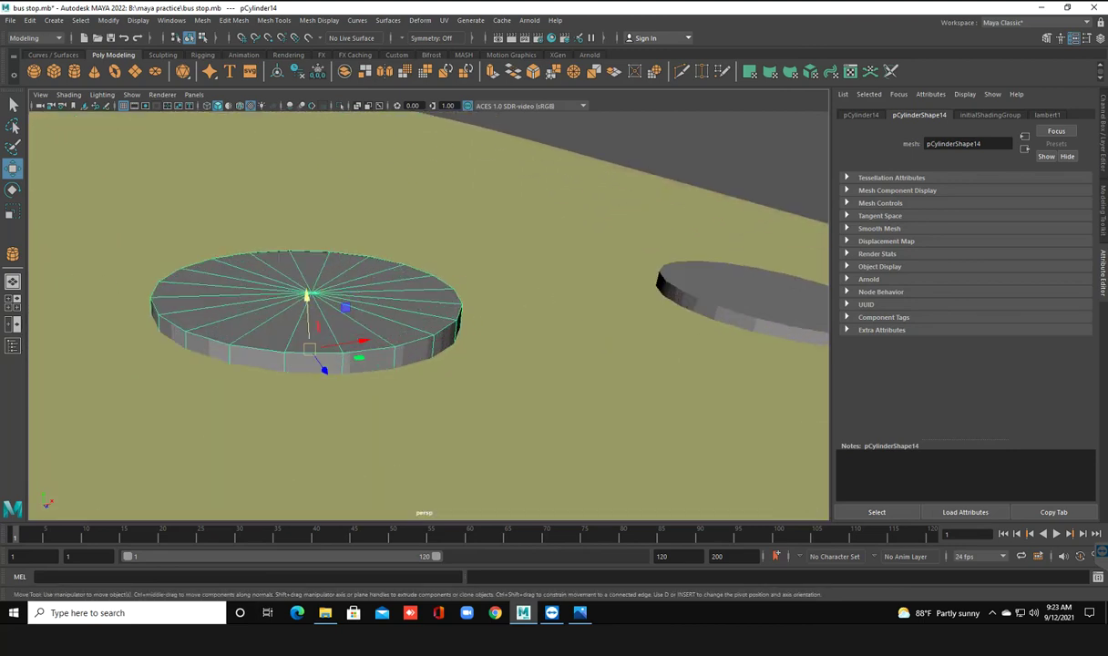
middle_click_drag(307, 310, 670, 305, "alt")
scroll(429, 309, "up", 3)
left_click_drag(428, 310, 383, 310, "alt")
mouse_move(382, 310)
middle_mouse_down("alt")
mouse_move(473, 309)
mouse_move(373, 310)
middle_mouse_up("alt")
scroll(428, 309, "up", 3)
scroll(483, 314, "down", 5)
scroll(410, 314, "up", 3)
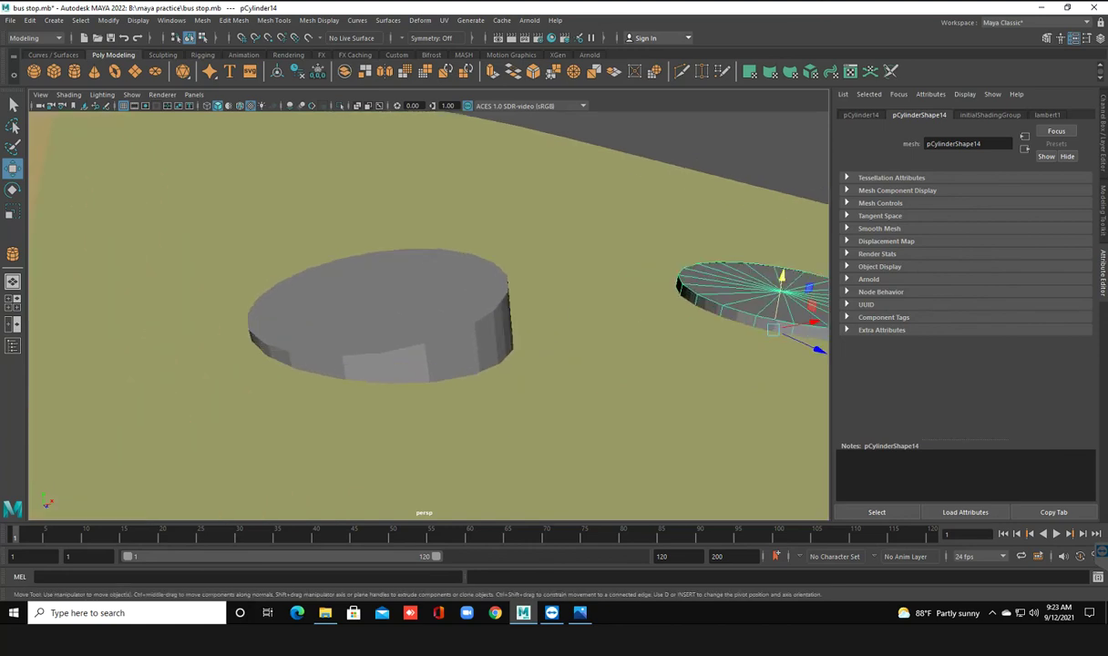
Tilt pCylinder13 level with the roof and lower it into the surface
left_click(382, 310)
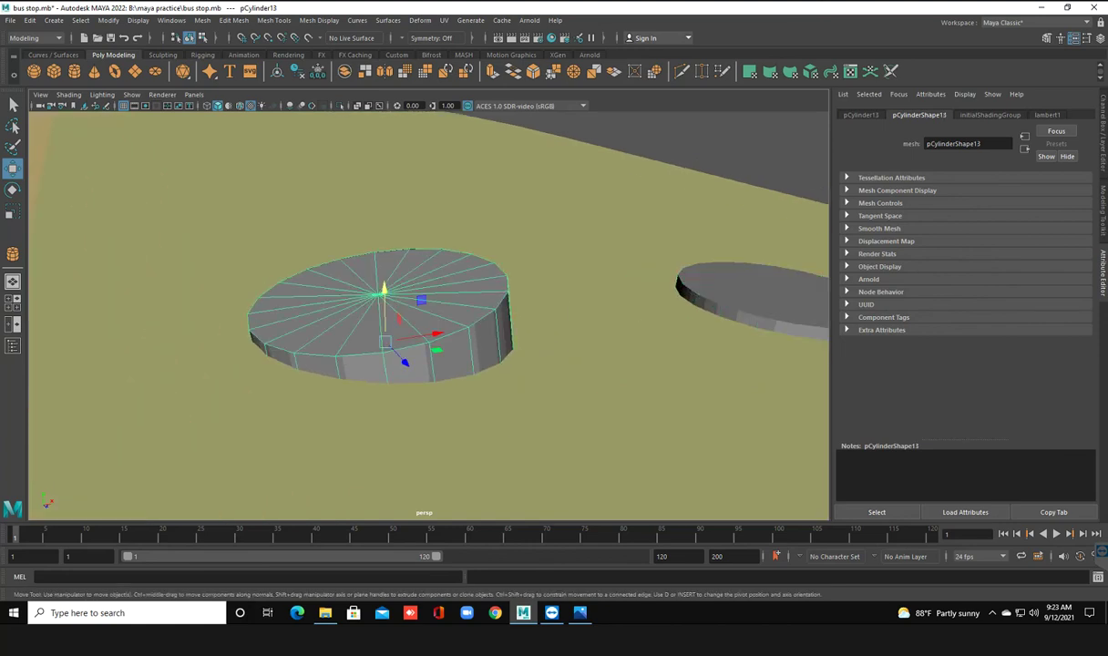
key("e")
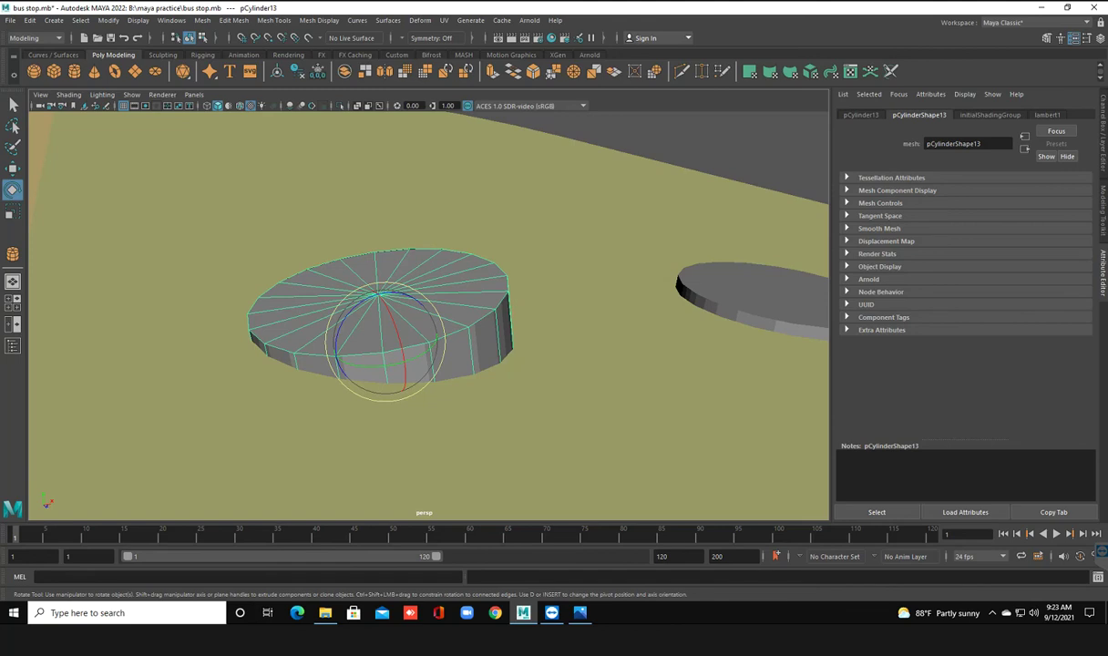
left_click_drag(419, 351, 441, 316)
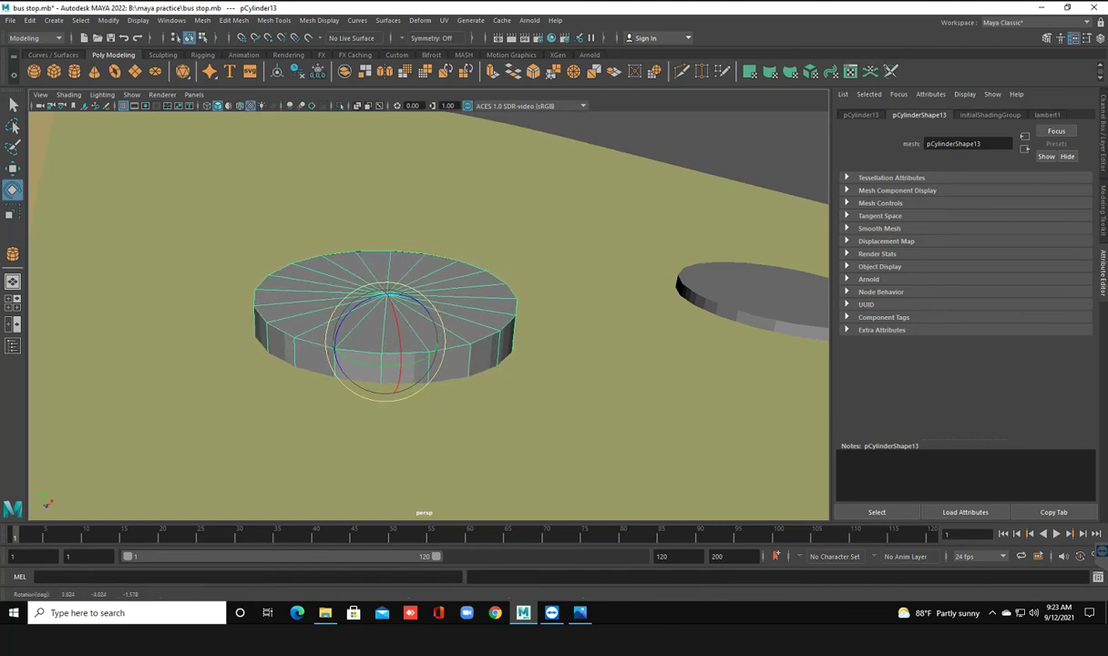
key("w")
left_click_drag(384, 290, 384, 314)
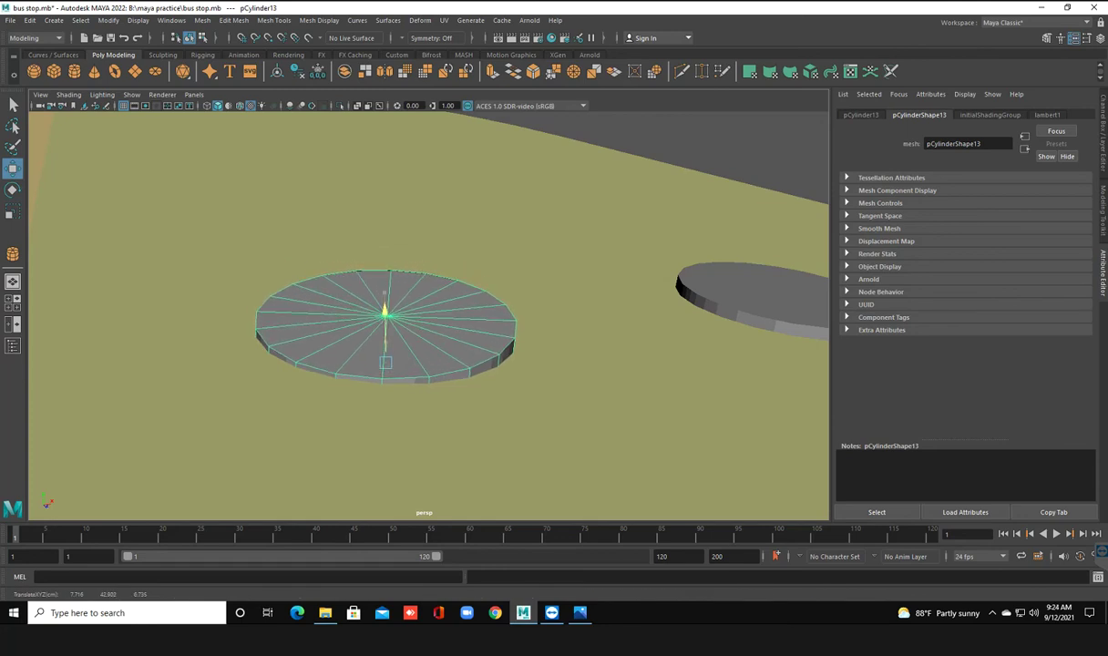
Fine-tune pCylinder13's tilt and height, leaving it at Translate Y 42.807
key("e")
left_click_drag(383, 355, 405, 341)
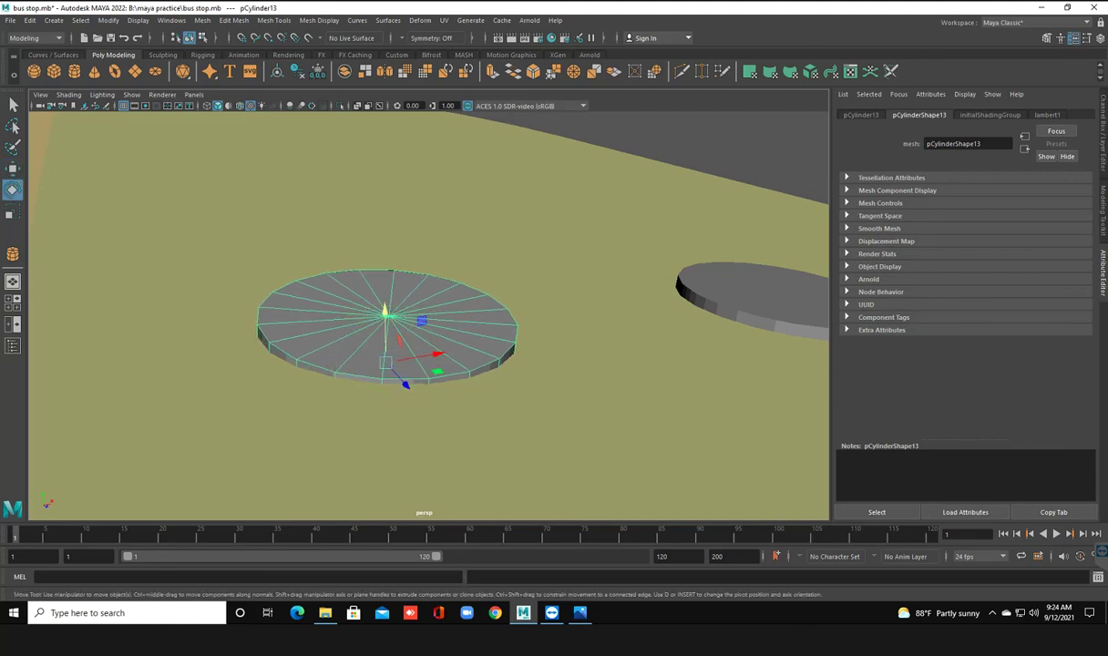
key("w")
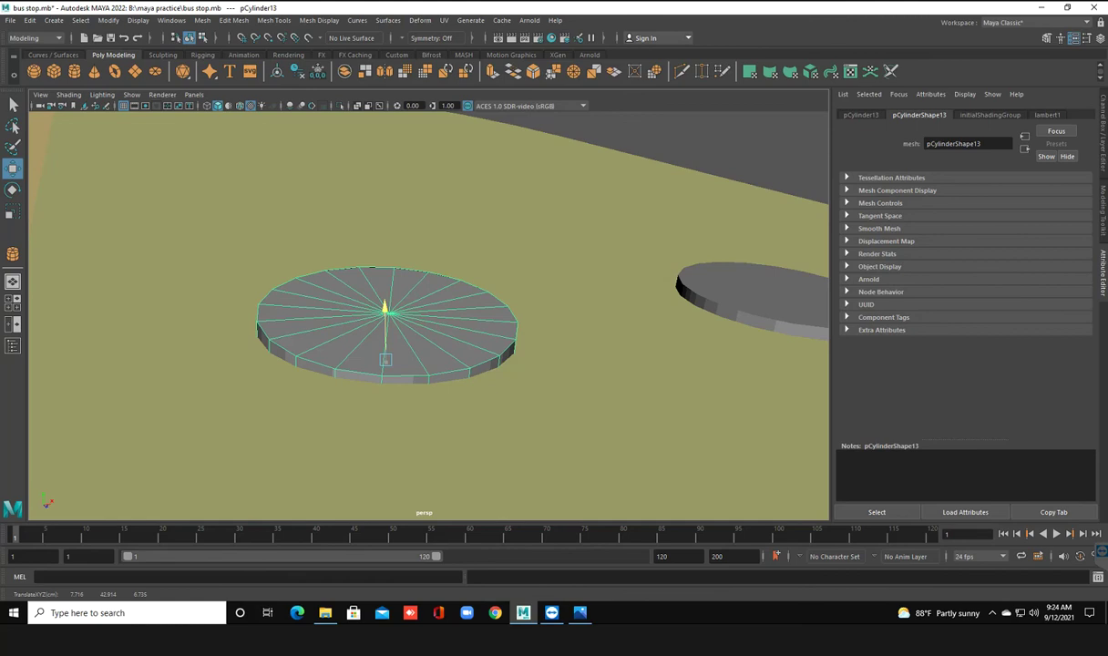
left_click_drag(385, 314, 384, 312)
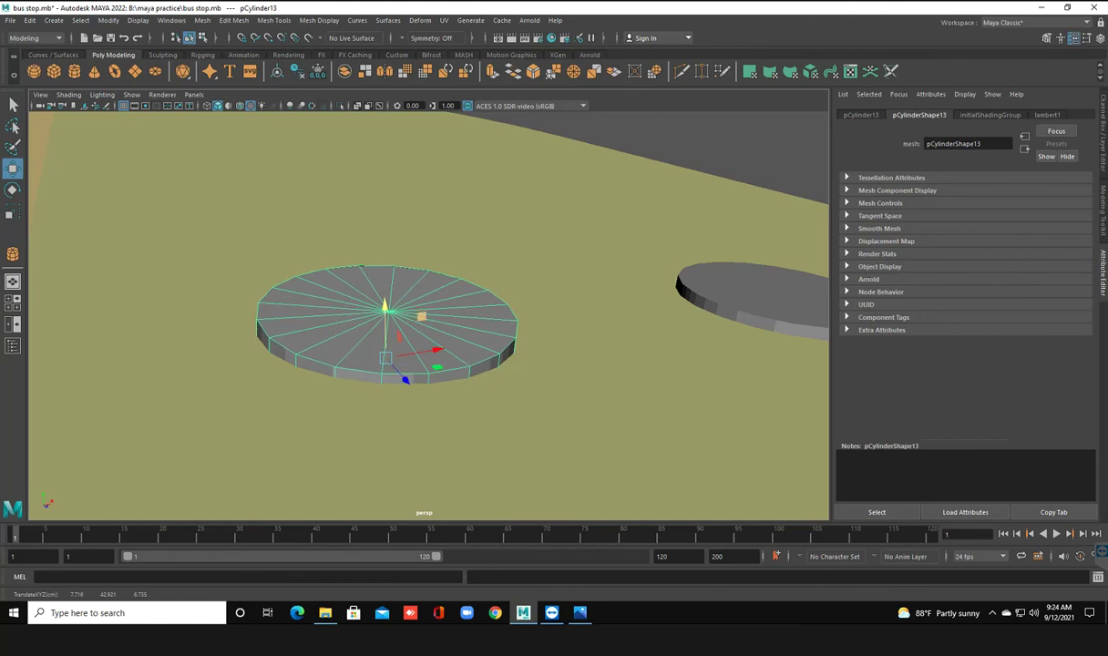
left_click(12, 188)
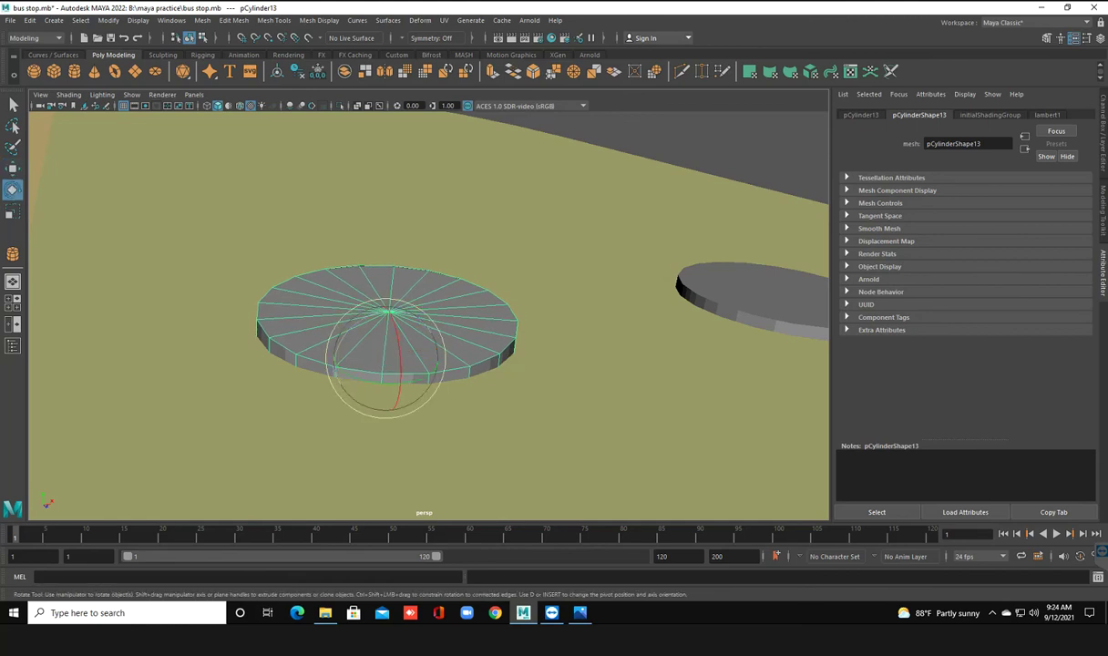
left_click_drag(385, 357, 398, 341)
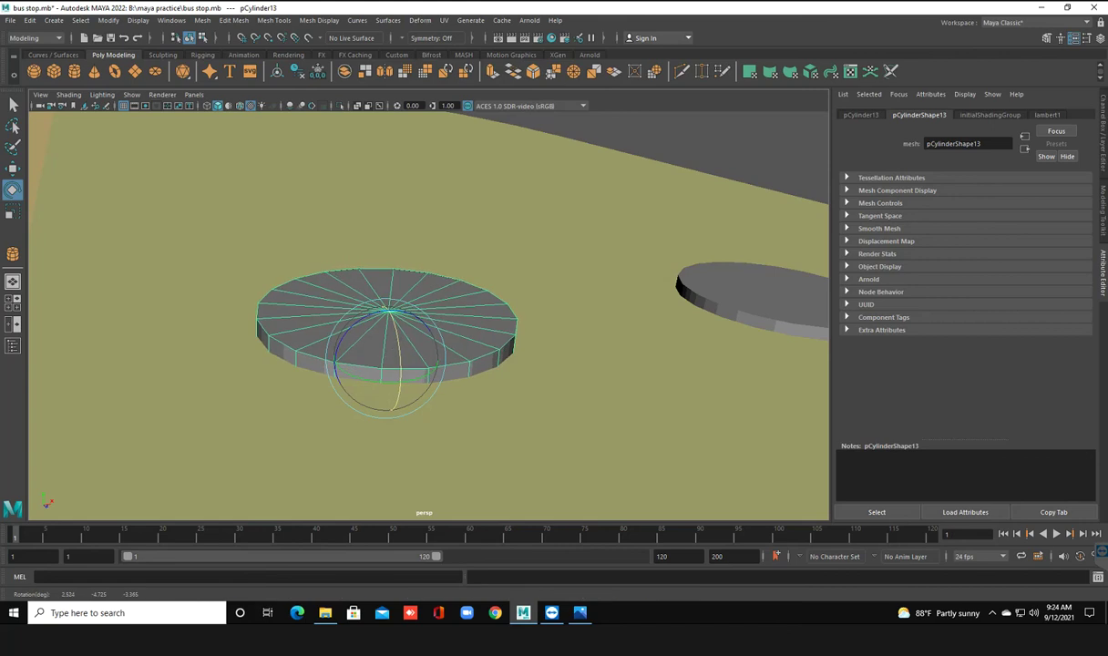
key("w")
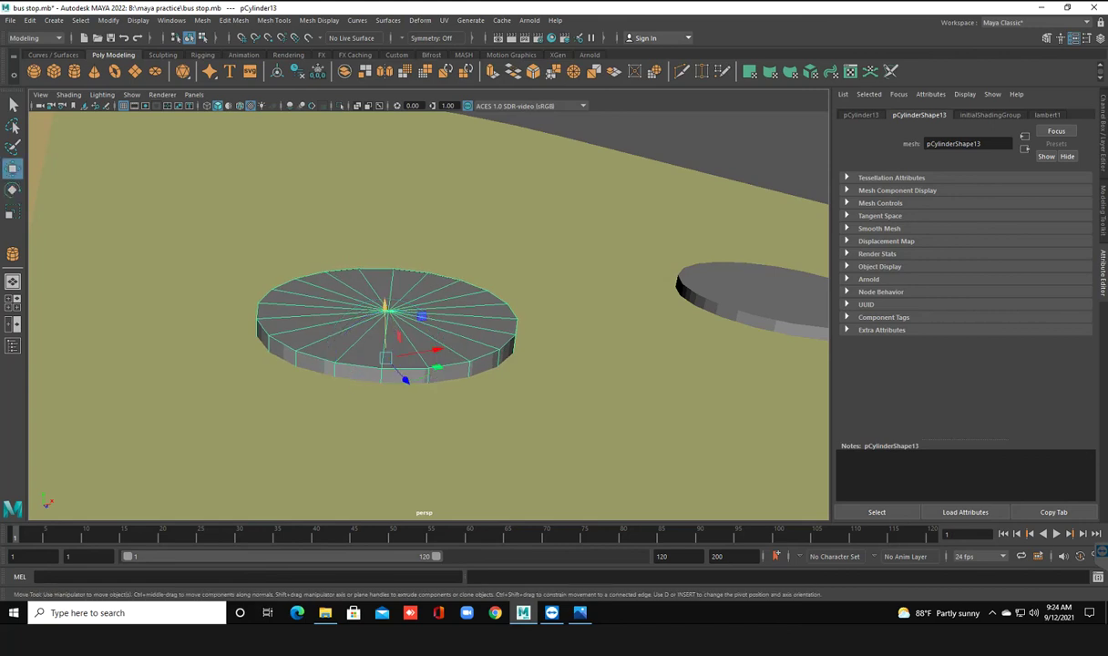
left_click_drag(385, 307, 386, 312)
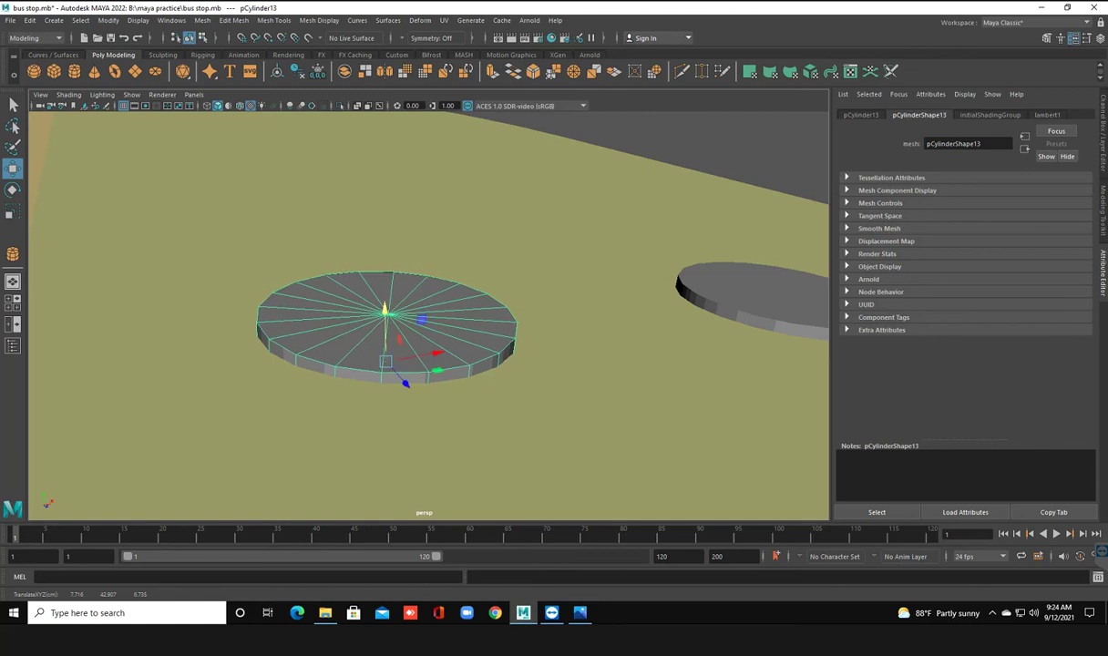
left_click_drag(386, 310, 219, 305, "alt")
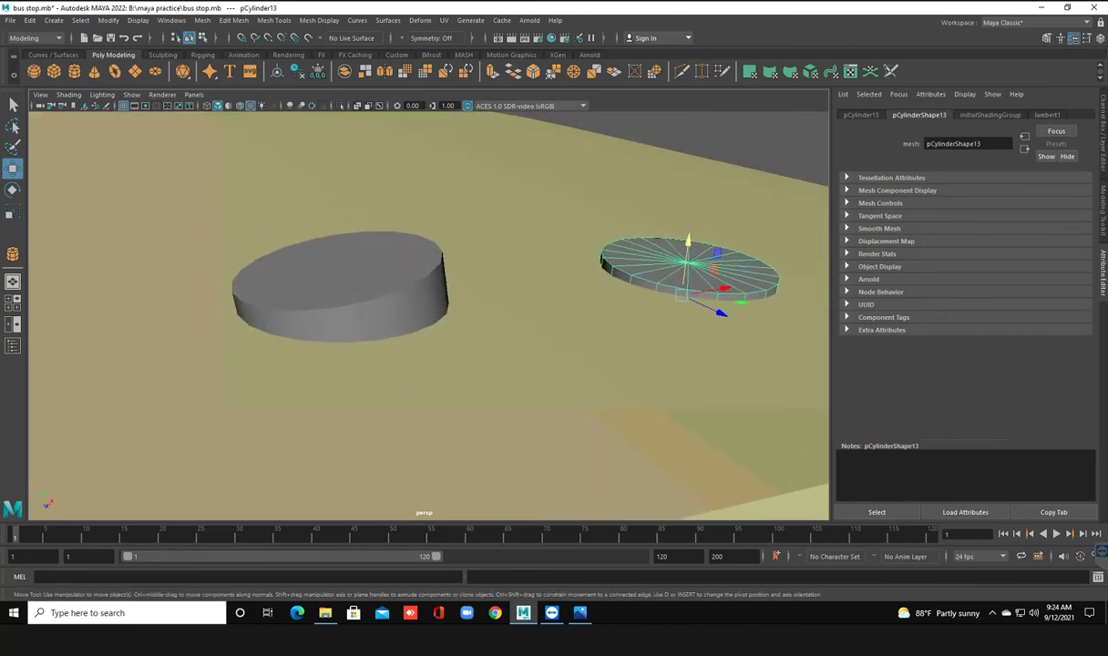
left_click(337, 291)
Tilt and lower pCylinder12 into the roof, undoing an overshooting tilt
key("e")
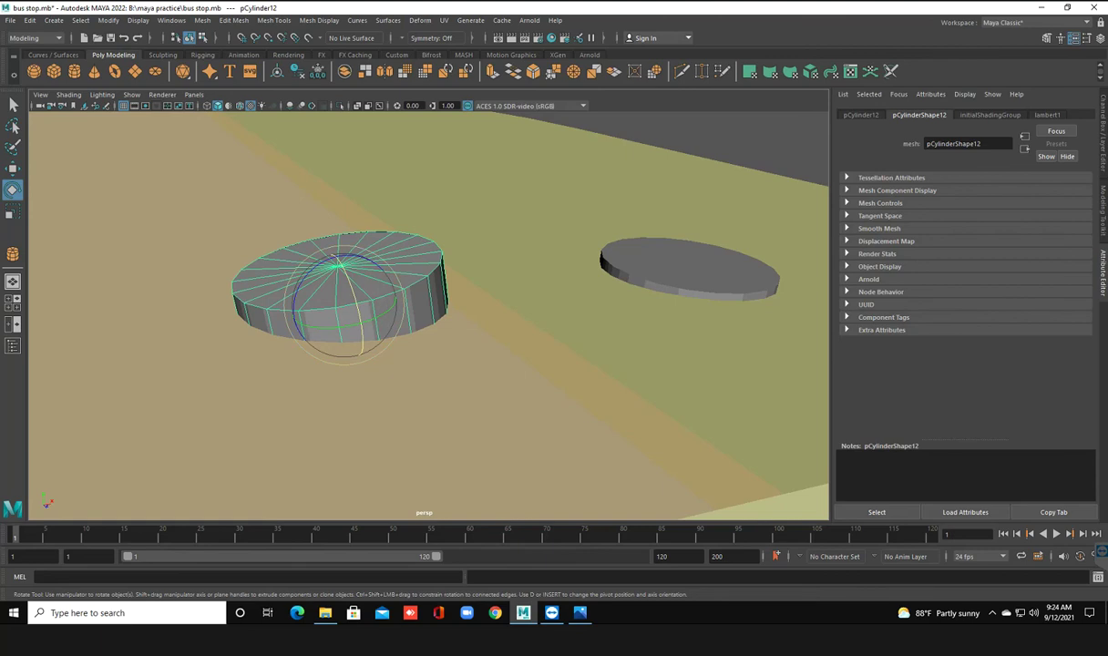
mouse_move(351, 301)
left_mouse_down()
mouse_move(342, 286)
mouse_move(346, 307)
left_mouse_up()
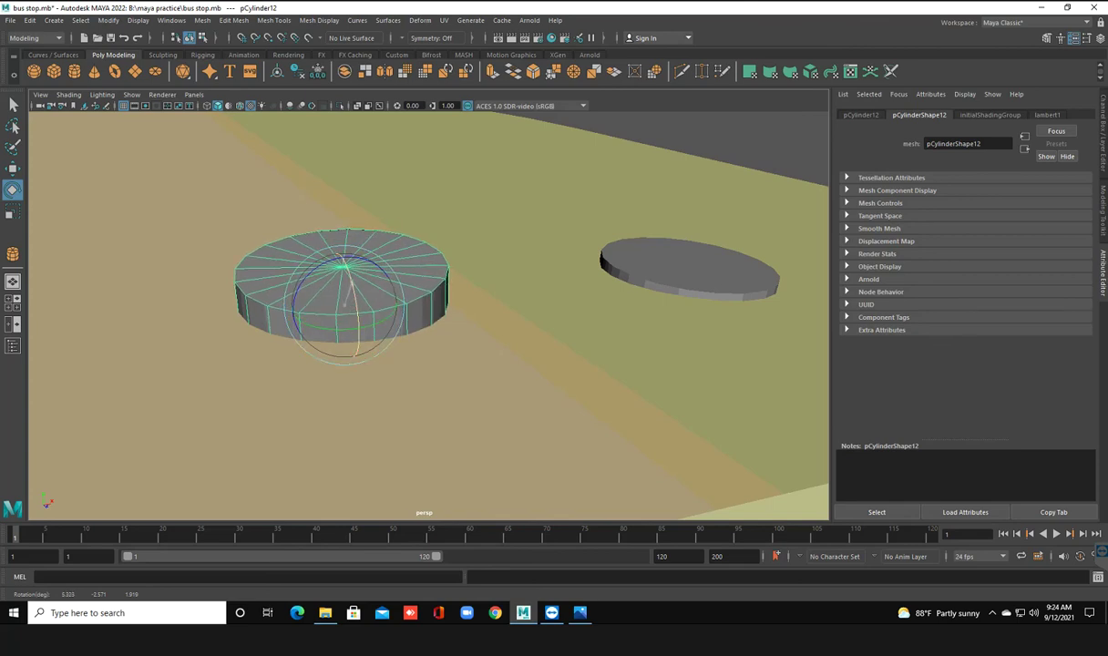
key("w")
left_click_drag(341, 253, 343, 269)
key("e")
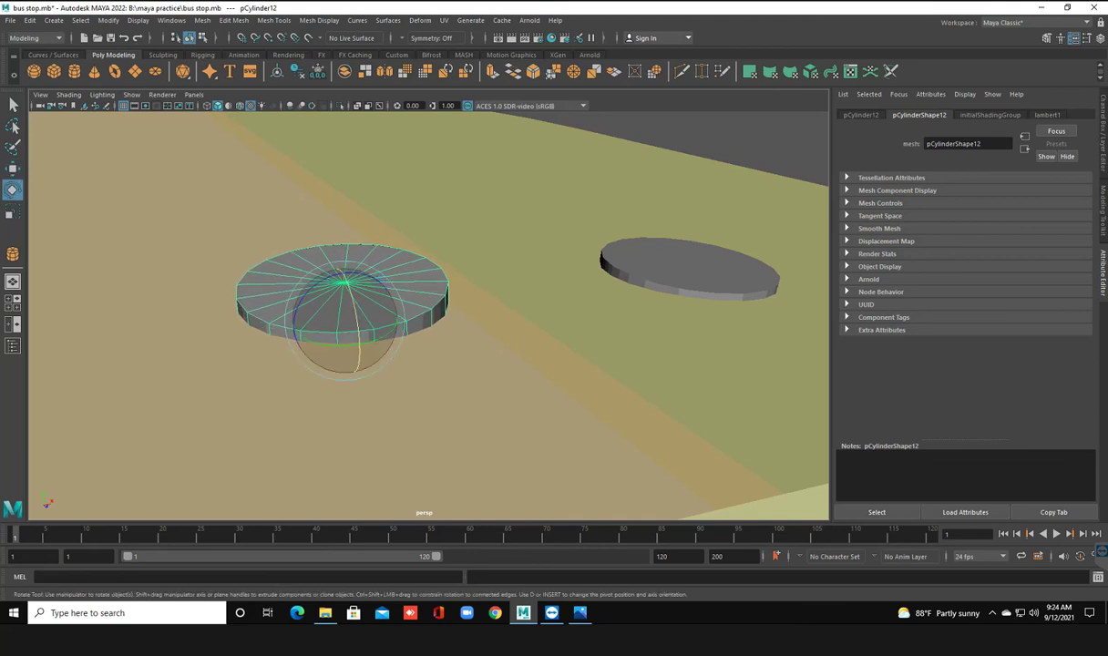
left_click_drag(374, 328, 415, 273)
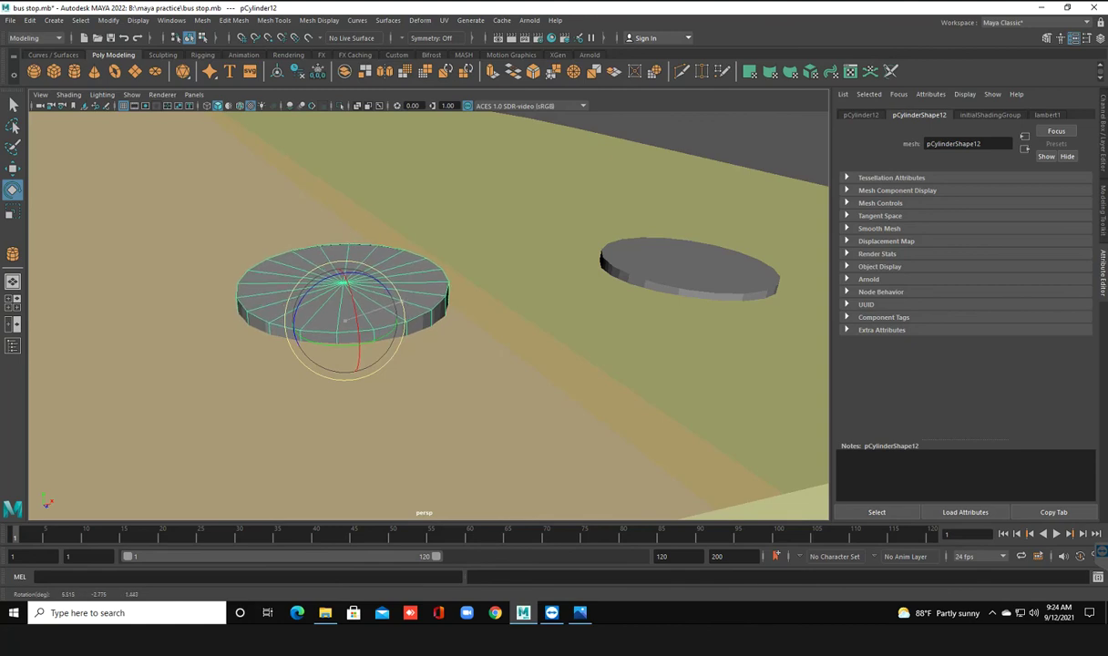
key("w")
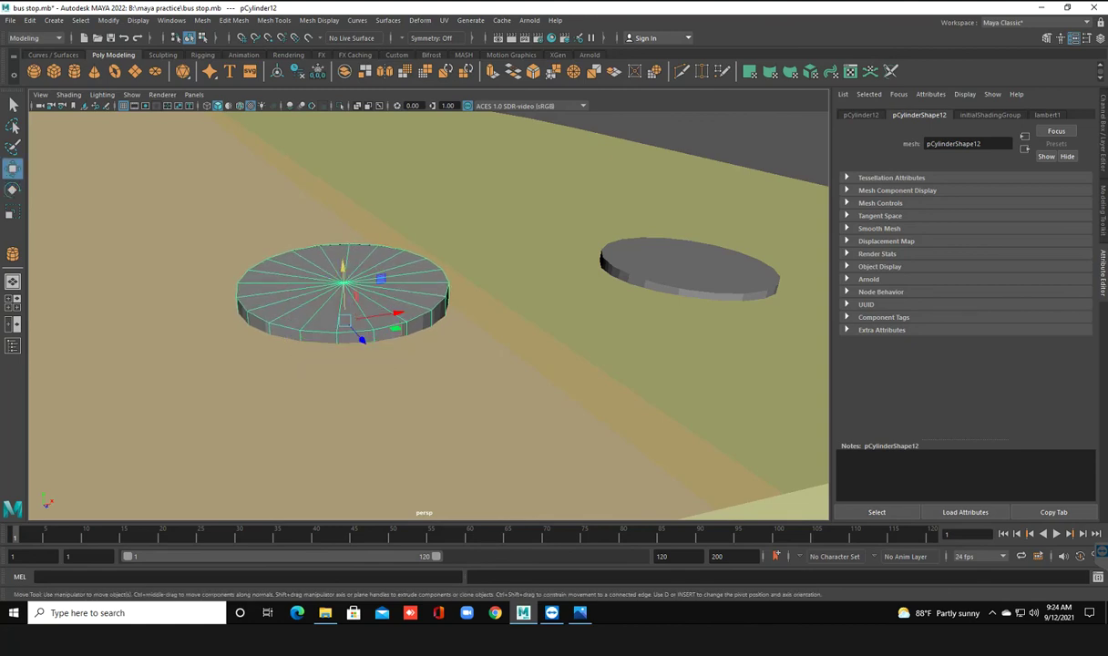
key("ctrl+z")
key("ctrl+z")
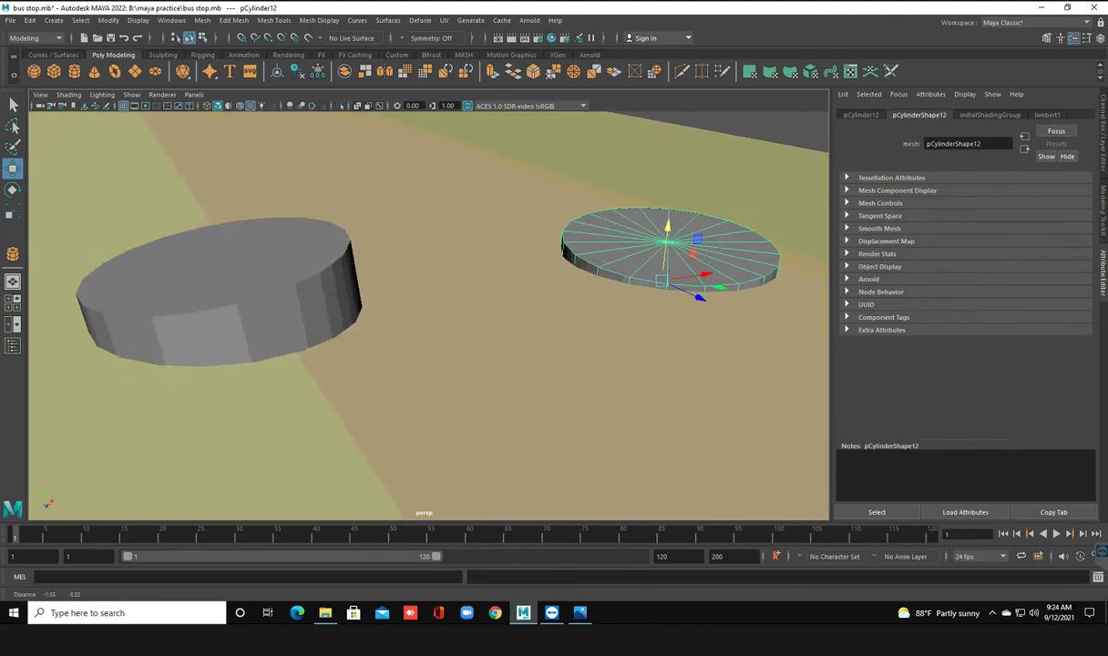
left_click_drag(410, 300, 474, 273, "alt")
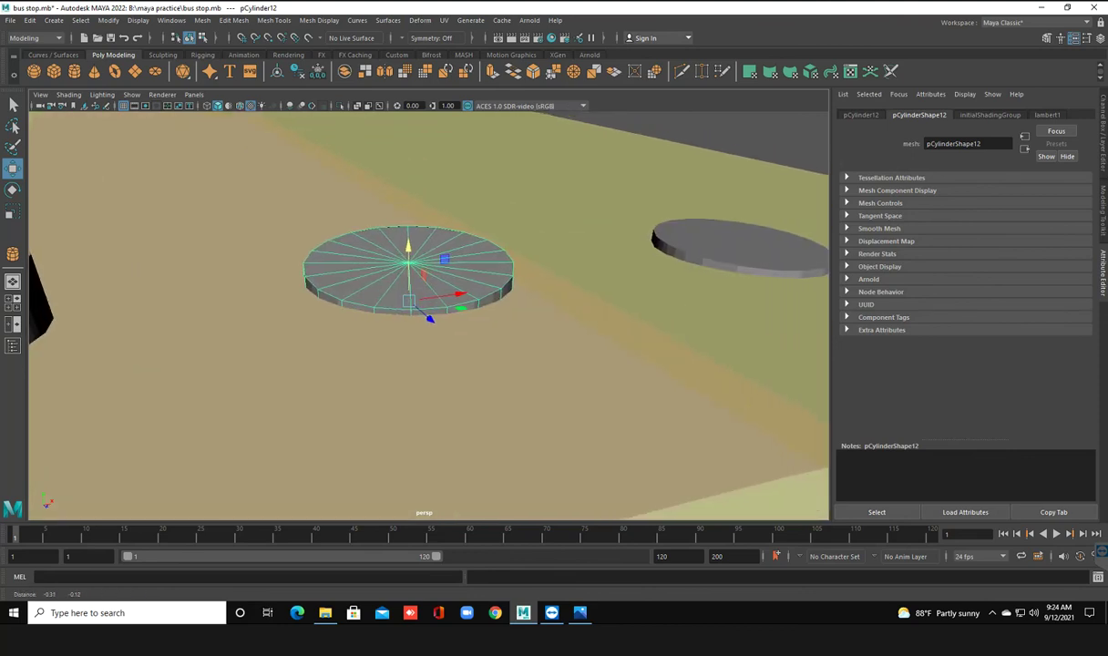
middle_click_drag(455, 319, 255, 291, "alt")
mouse_move(410, 273)
left_mouse_down("alt")
mouse_move(428, 364)
mouse_move(428, 327)
left_mouse_up("alt")
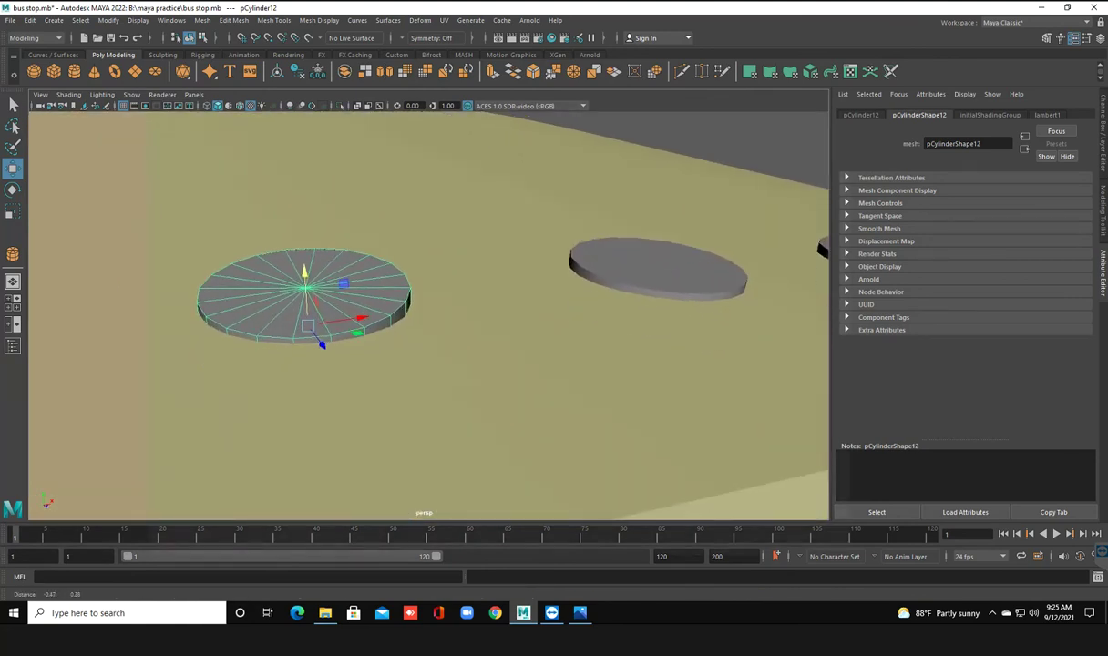
Rotate pCylinder12 toward the roof slope, adjusting it around the X axis
key("e")
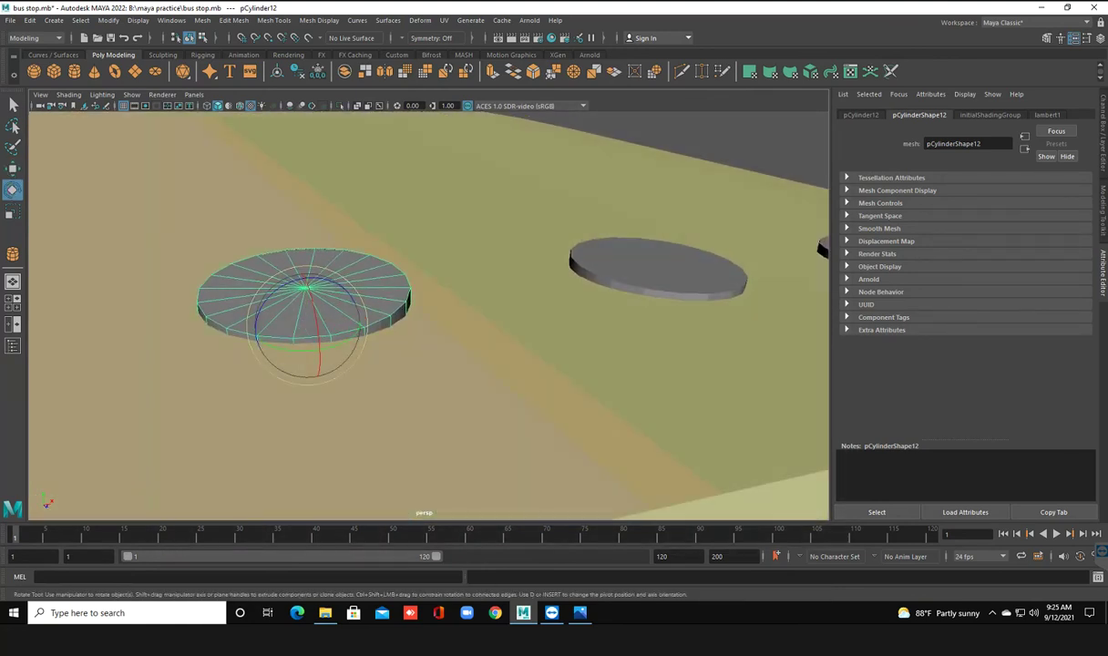
left_click_drag(314, 310, 308, 324)
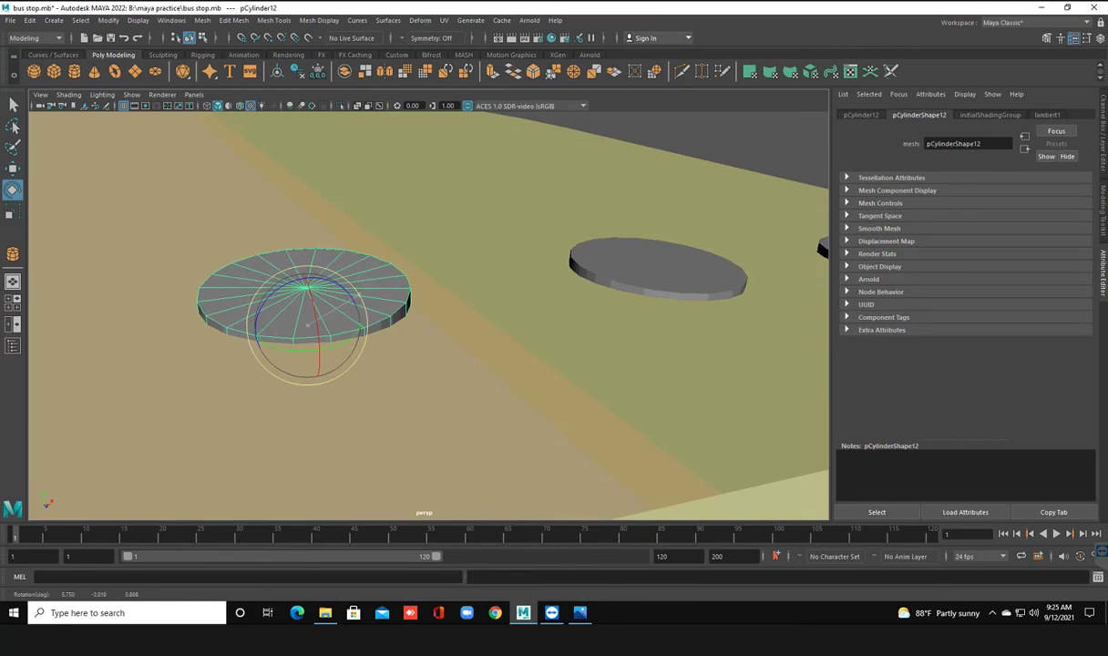
mouse_move(378, 287)
left_mouse_down()
mouse_move(358, 294)
mouse_move(365, 301)
left_mouse_up()
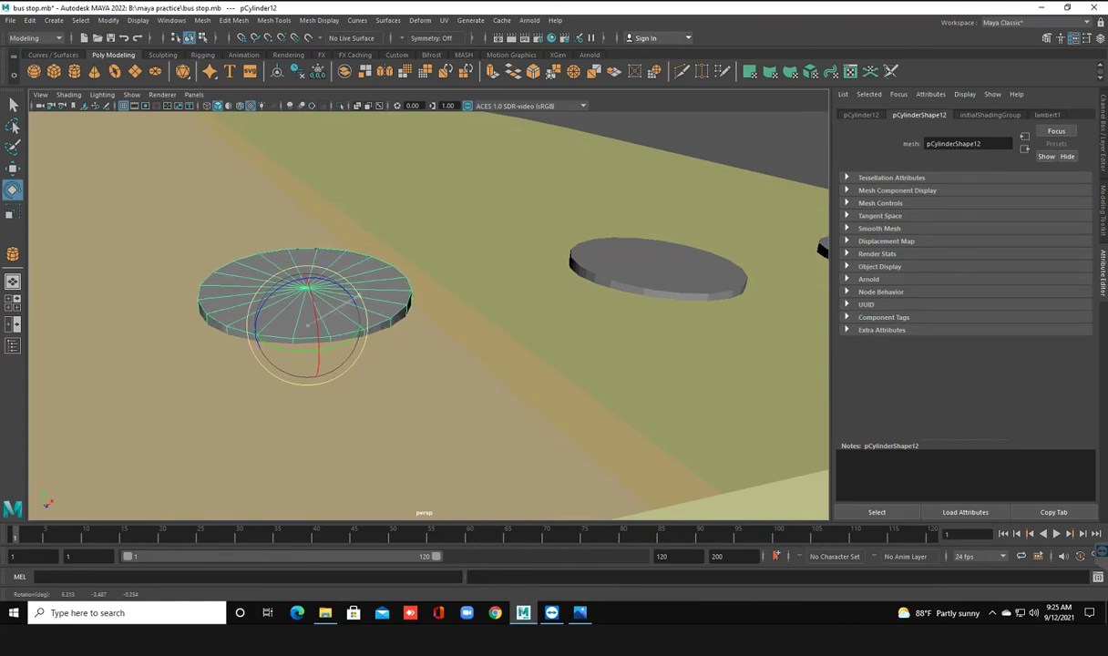
mouse_move(428, 310)
left_mouse_down("alt")
mouse_move(510, 273)
mouse_move(428, 310)
mouse_move(428, 339)
left_mouse_up("alt")
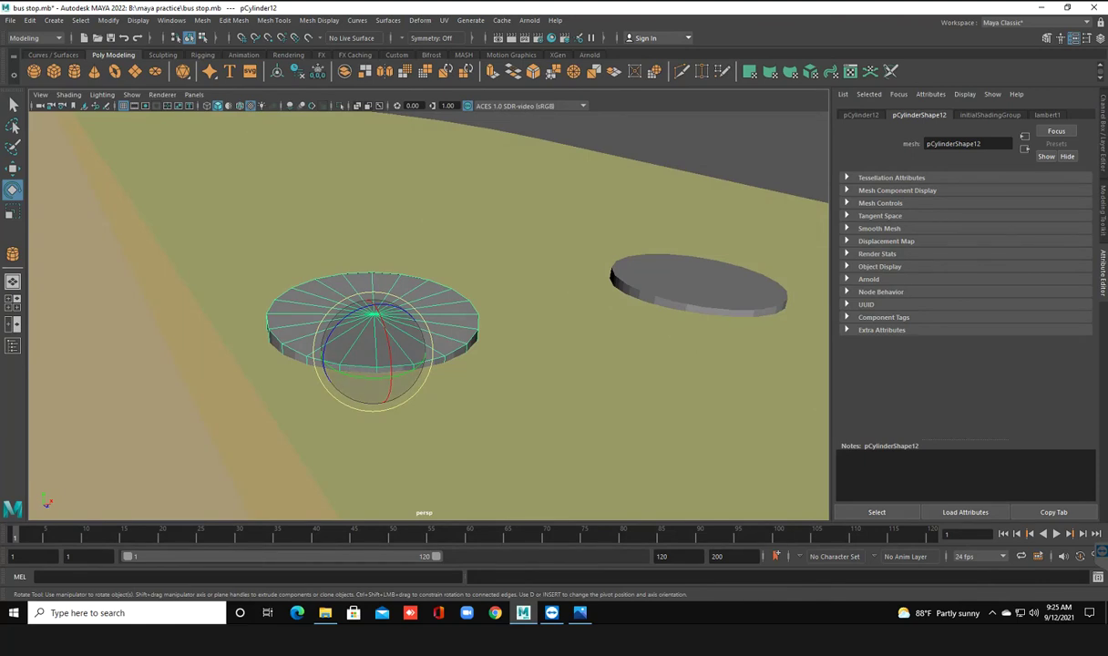
left_click(390, 381)
left_click_drag(390, 382, 383, 351)
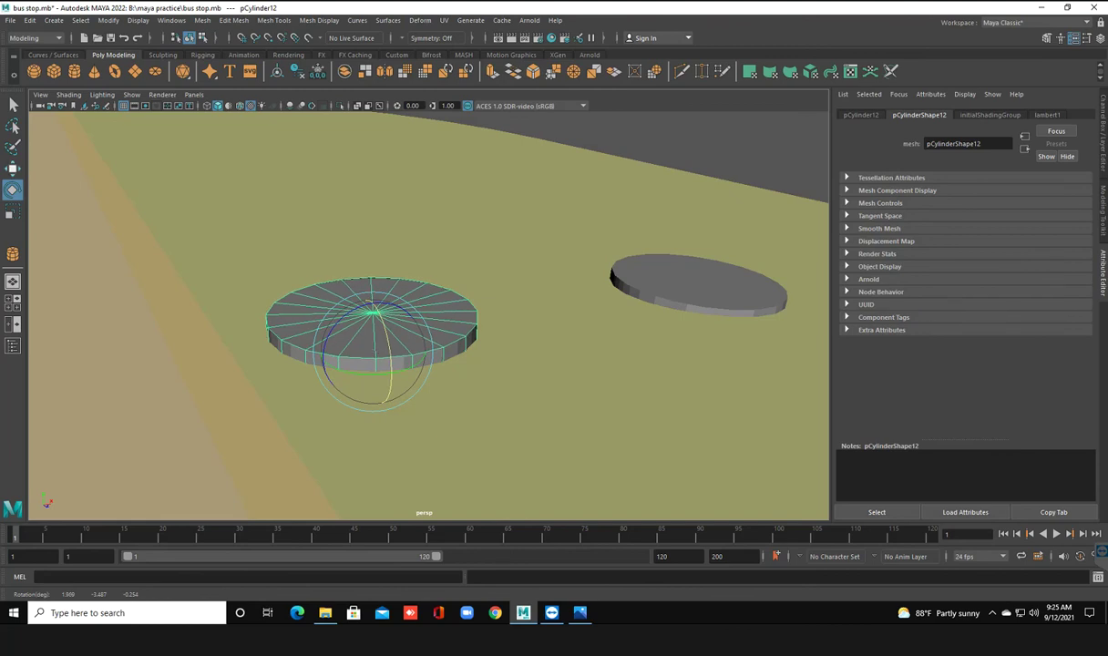
key("w")
key("ctrl+z")
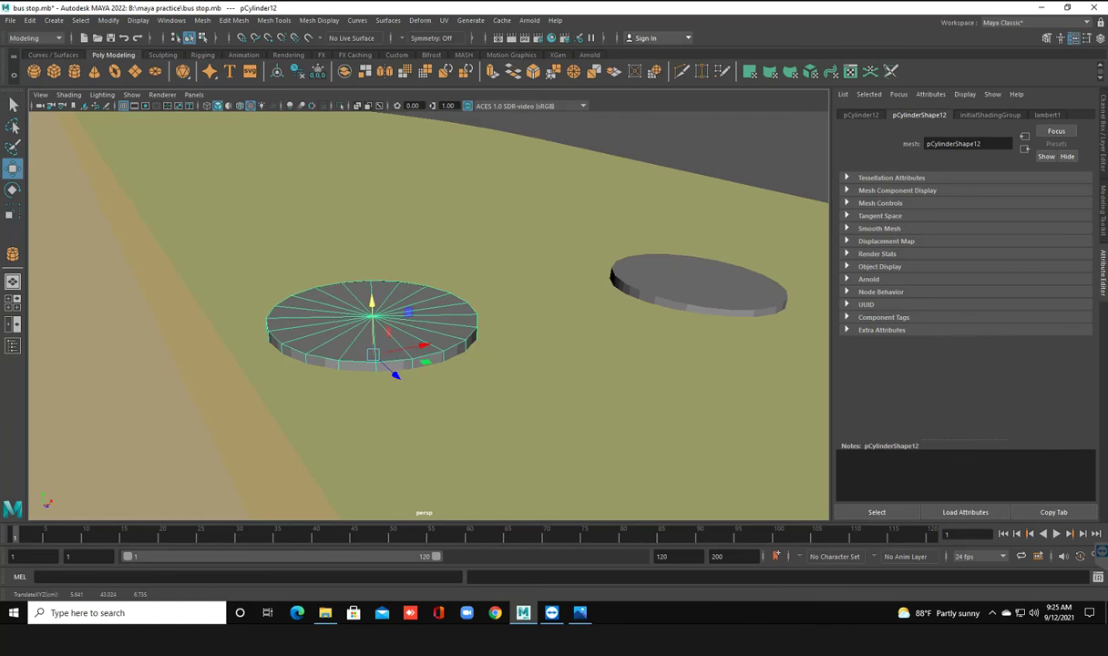
Give pCylinder12 a final small tilt so it sits flush with the roof
left_click_drag(365, 318, 547, 309, "alt")
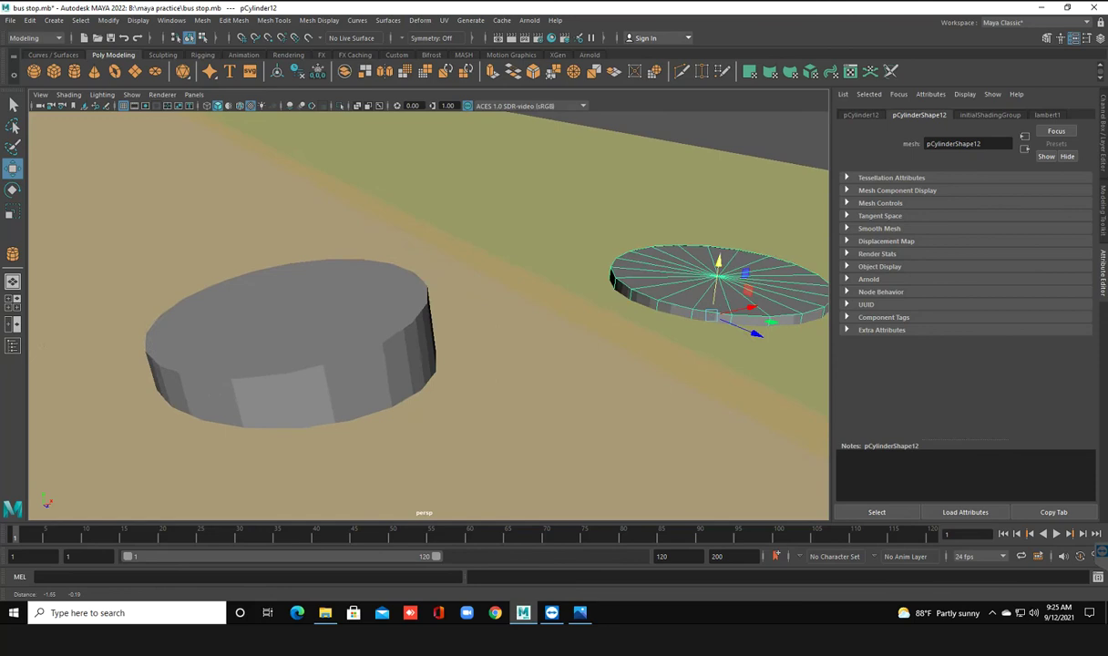
left_click_drag(456, 319, 364, 319, "alt")
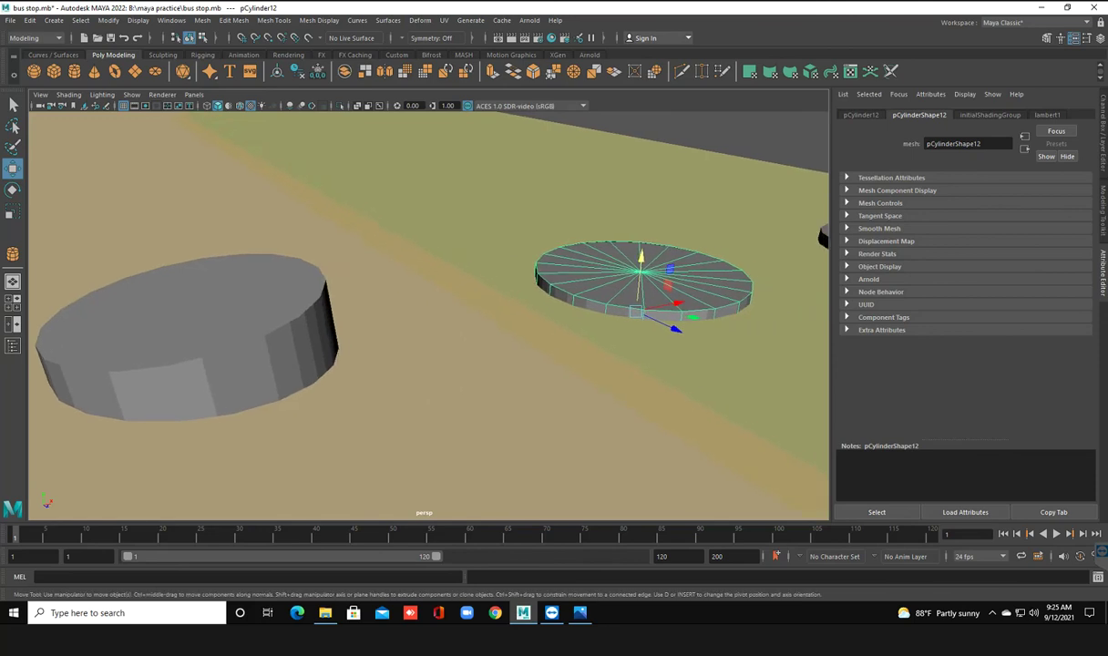
key("e")
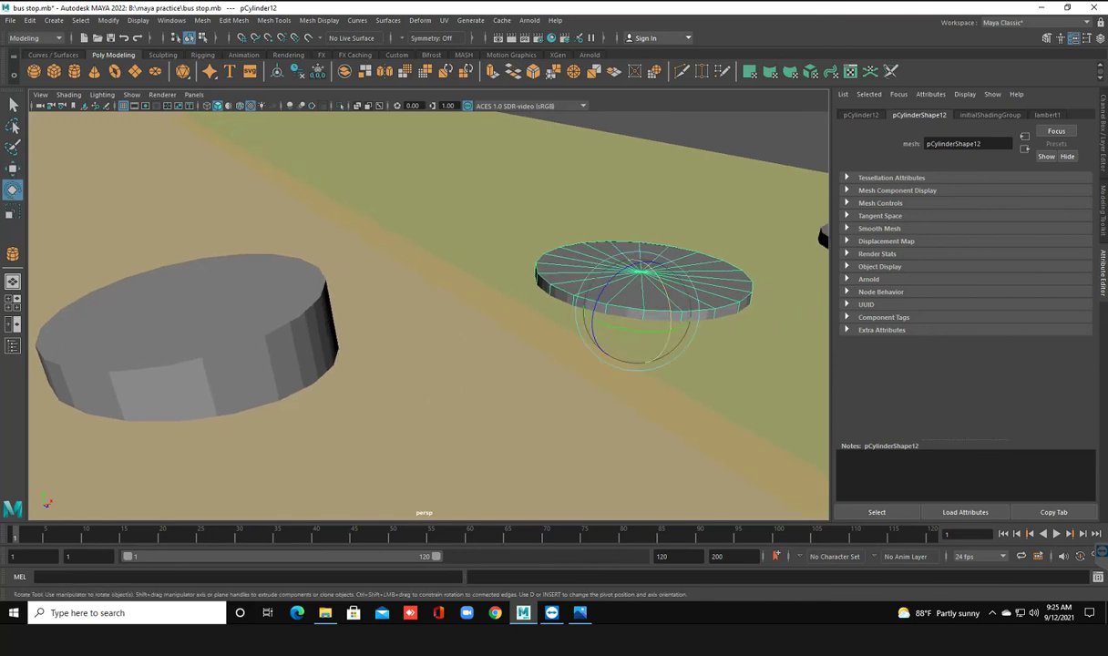
left_click_drag(654, 282, 664, 292)
mouse_move(424, 310)
left_mouse_down("alt")
mouse_move(510, 292)
mouse_move(438, 305)
mouse_move(428, 291)
left_mouse_up("alt")
mouse_move(365, 310)
middle_mouse_down("alt")
mouse_move(473, 328)
mouse_move(474, 291)
middle_mouse_up("alt")
Tilt bolt pCylinder11 nearly level with the roof and lower it into the roof surface
left_click(332, 301)
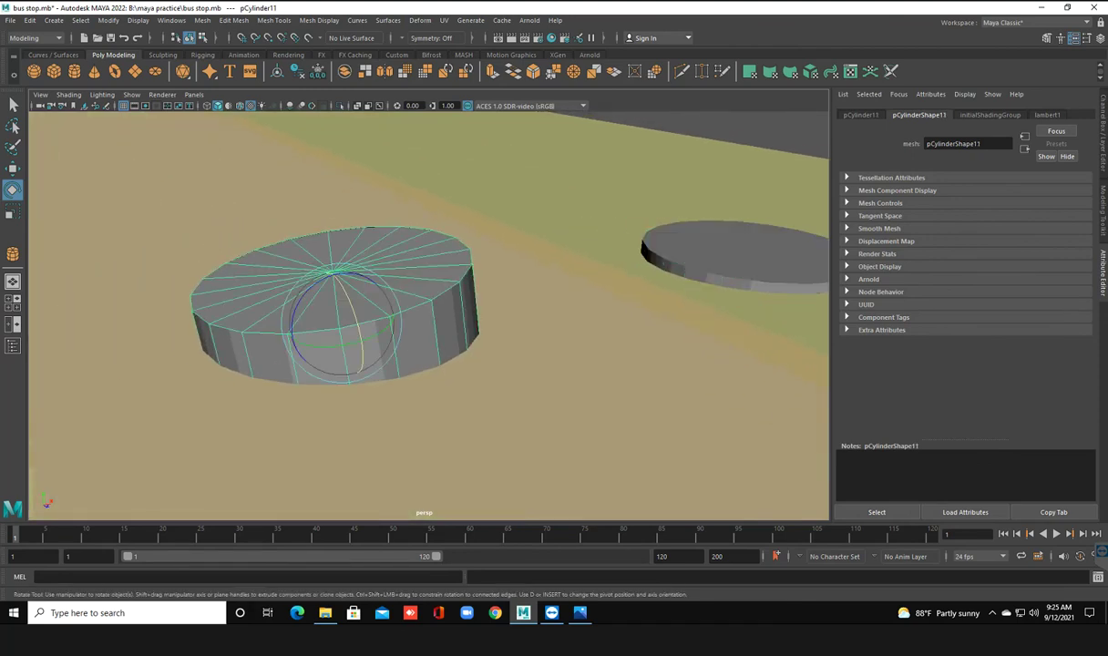
mouse_move(346, 310)
left_mouse_down()
mouse_move(351, 301)
mouse_move(343, 315)
left_mouse_up()
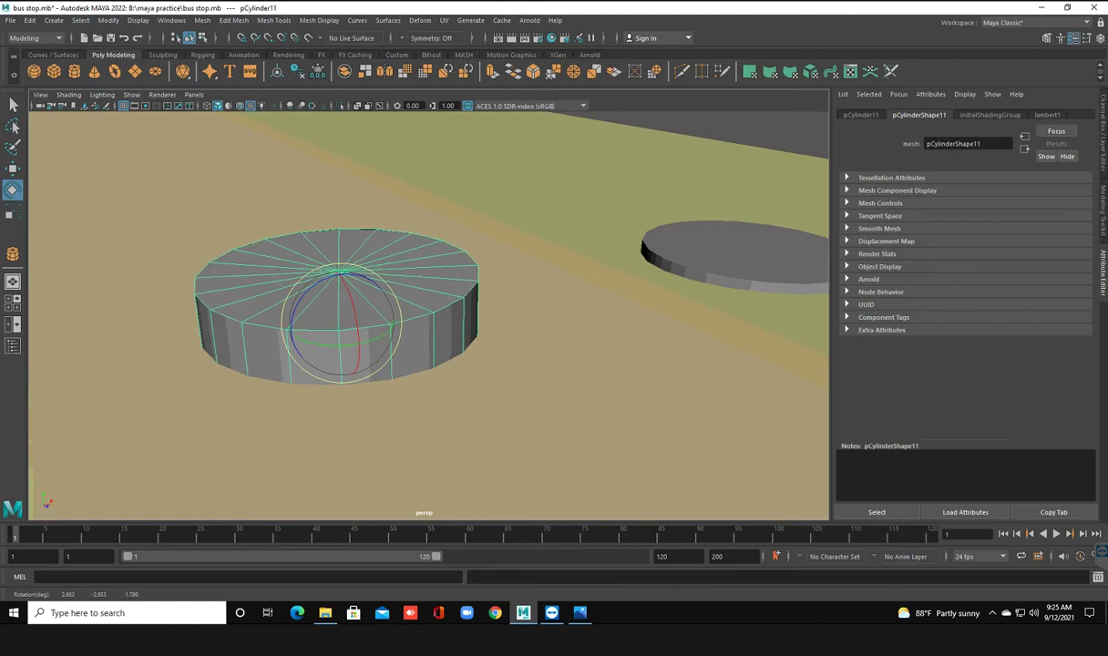
key("w")
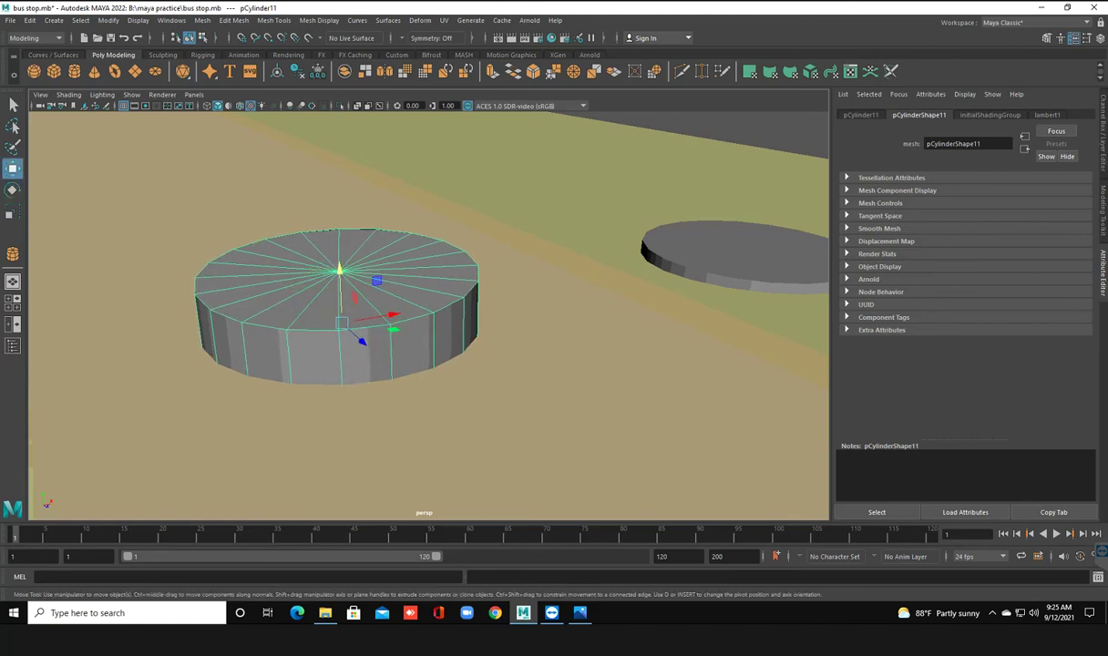
left_click_drag(339, 271, 340, 316)
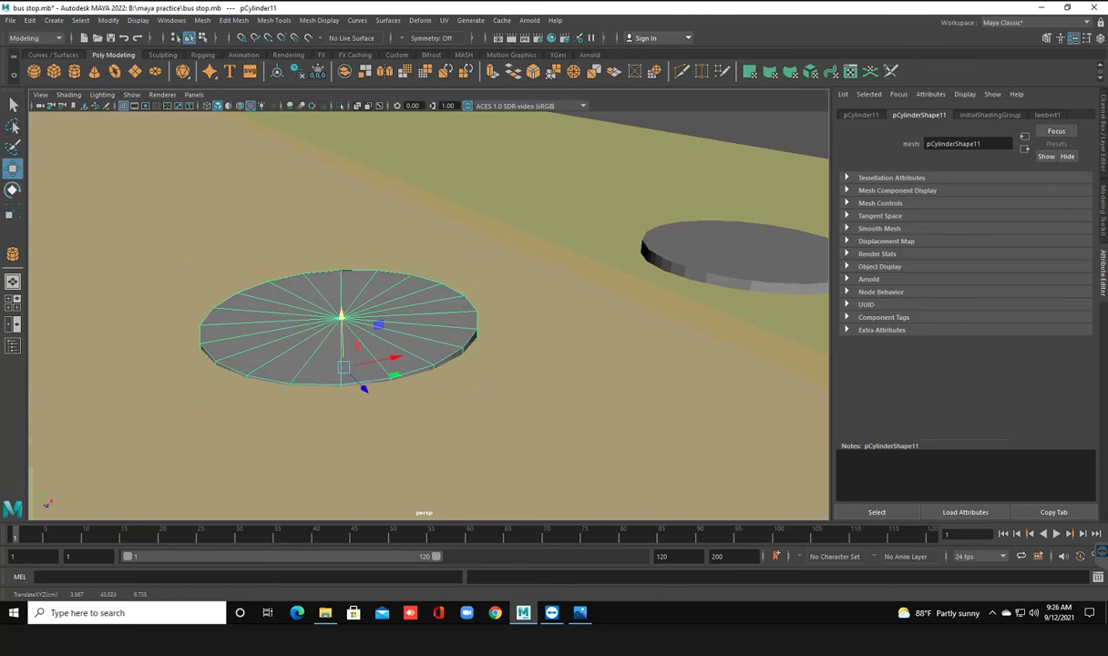
Fine-tune pCylinder11's rotation, mainly around X, so it lies flush with the roof slope
left_click(13, 188)
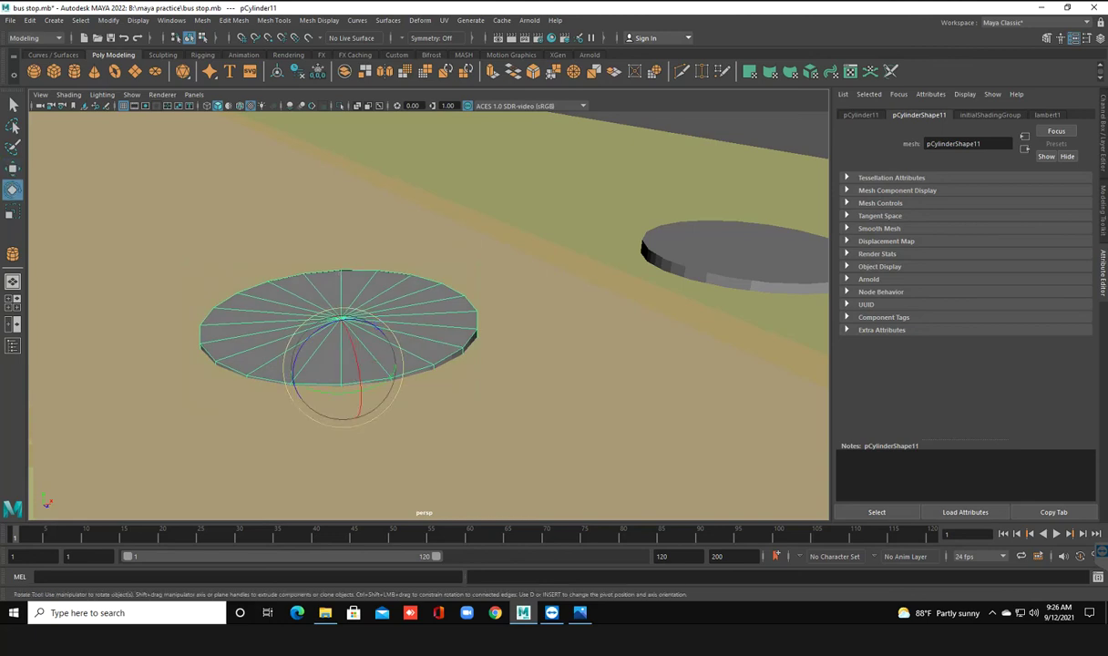
left_click_drag(399, 392, 404, 363)
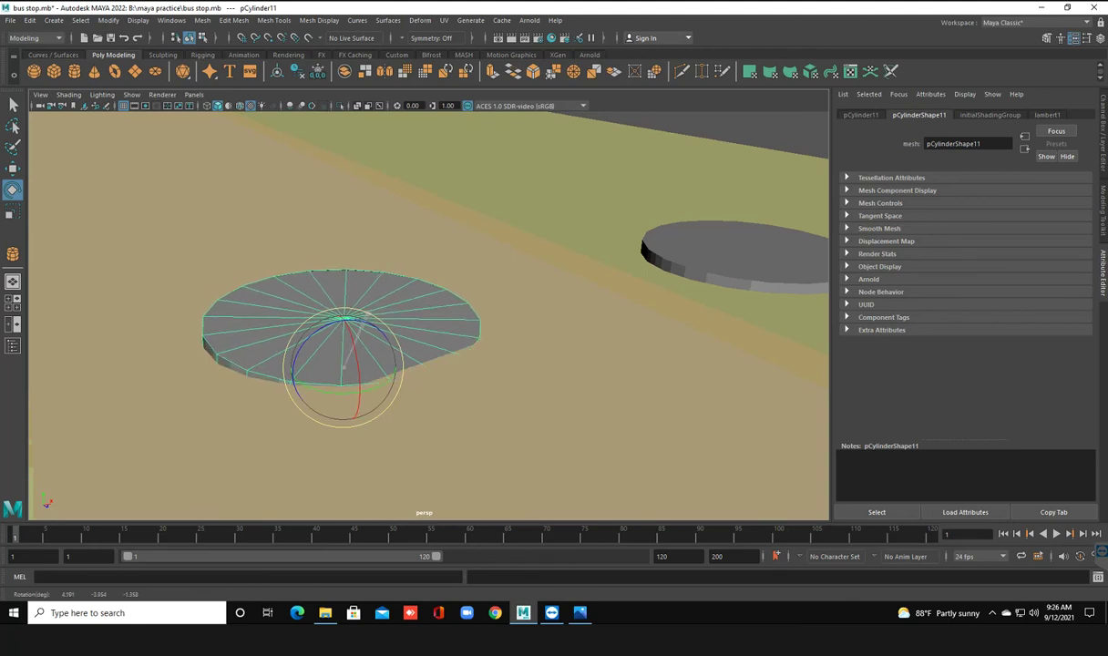
left_click_drag(404, 363, 400, 374)
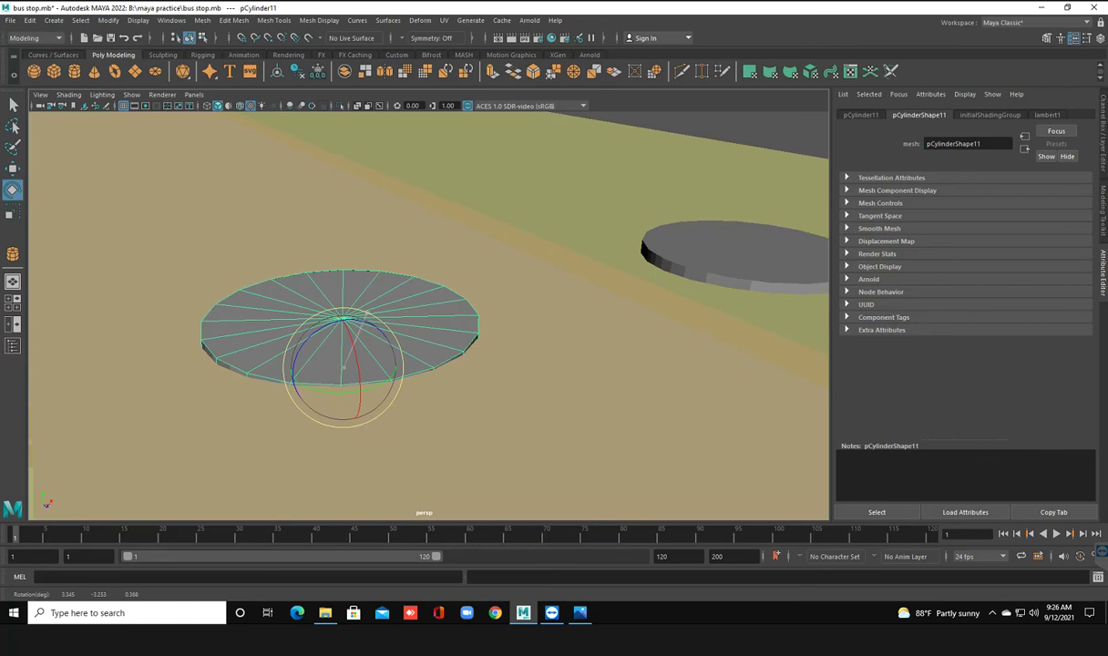
left_click_drag(400, 374, 399, 381)
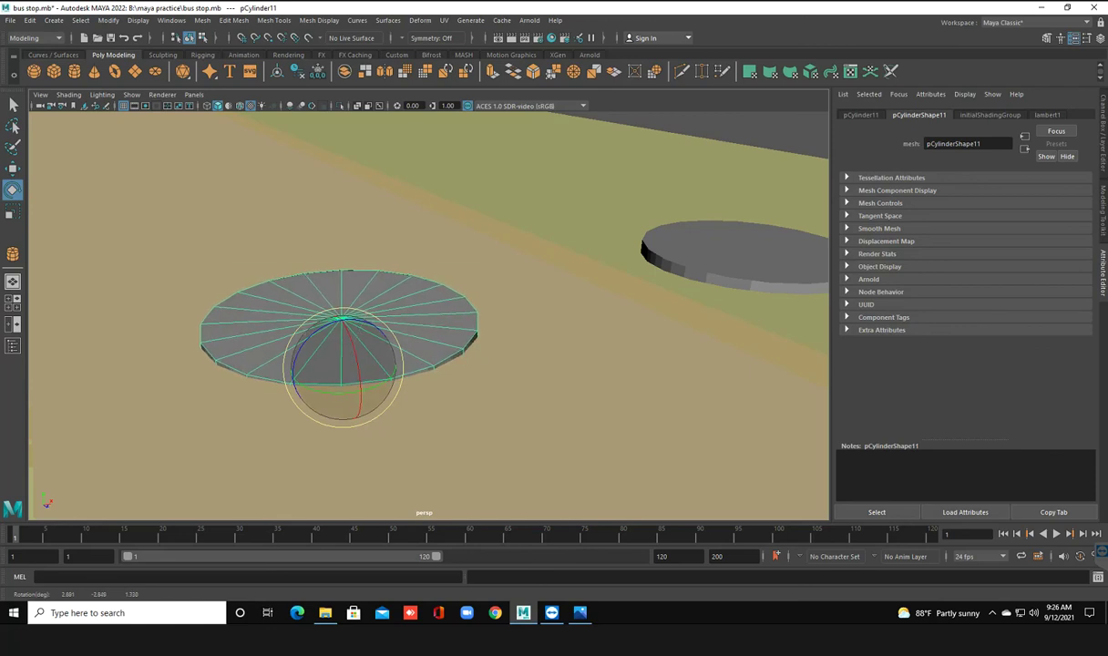
left_click_drag(361, 392, 365, 390)
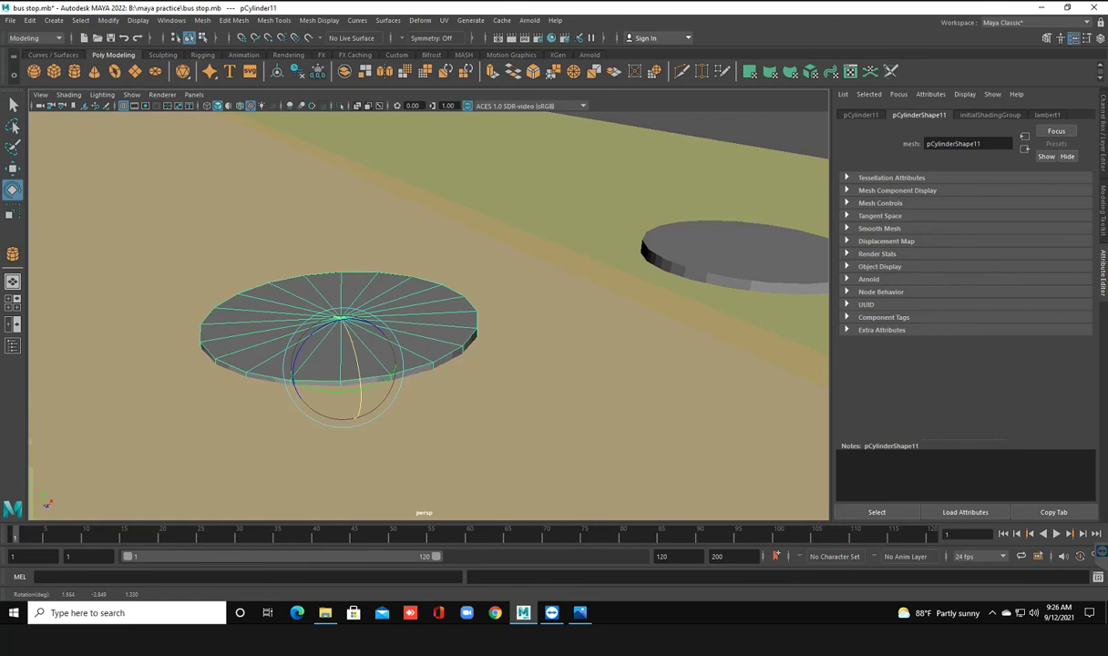
Nudge pCylinder11 slightly up to Translate Y 43.007, then select bolt pCylinder10
key("w")
key("q")
left_click_drag(343, 367, 343, 365)
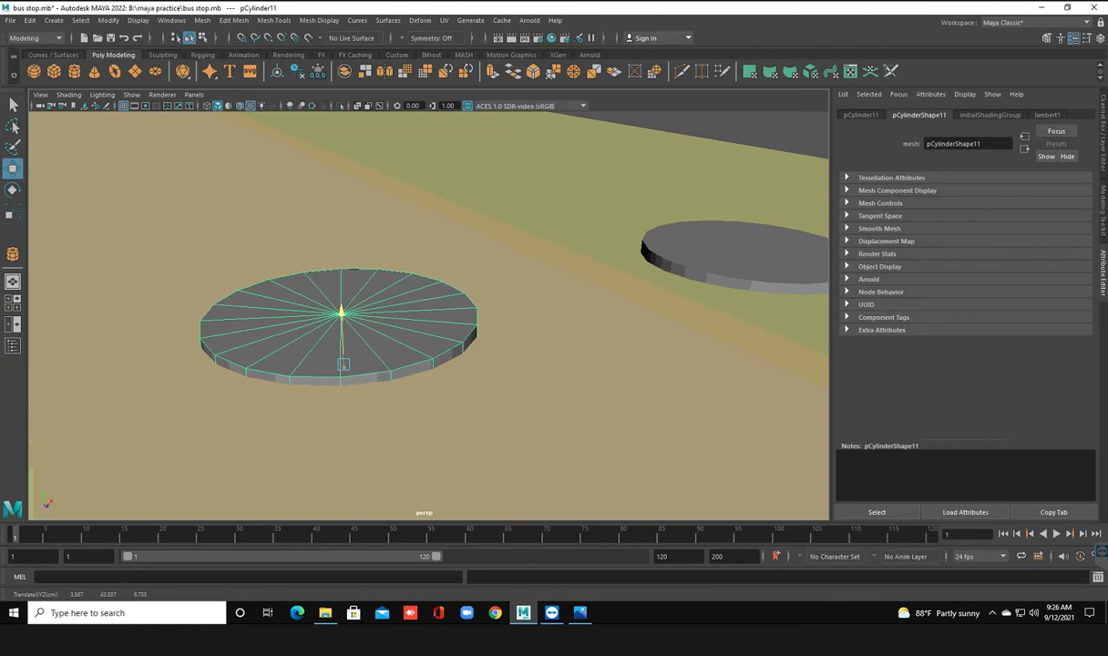
mouse_move(367, 381)
middle_mouse_down("alt")
mouse_move(440, 376)
mouse_move(273, 309)
mouse_move(300, 301)
middle_mouse_up("alt")
scroll(440, 377, "up", 5)
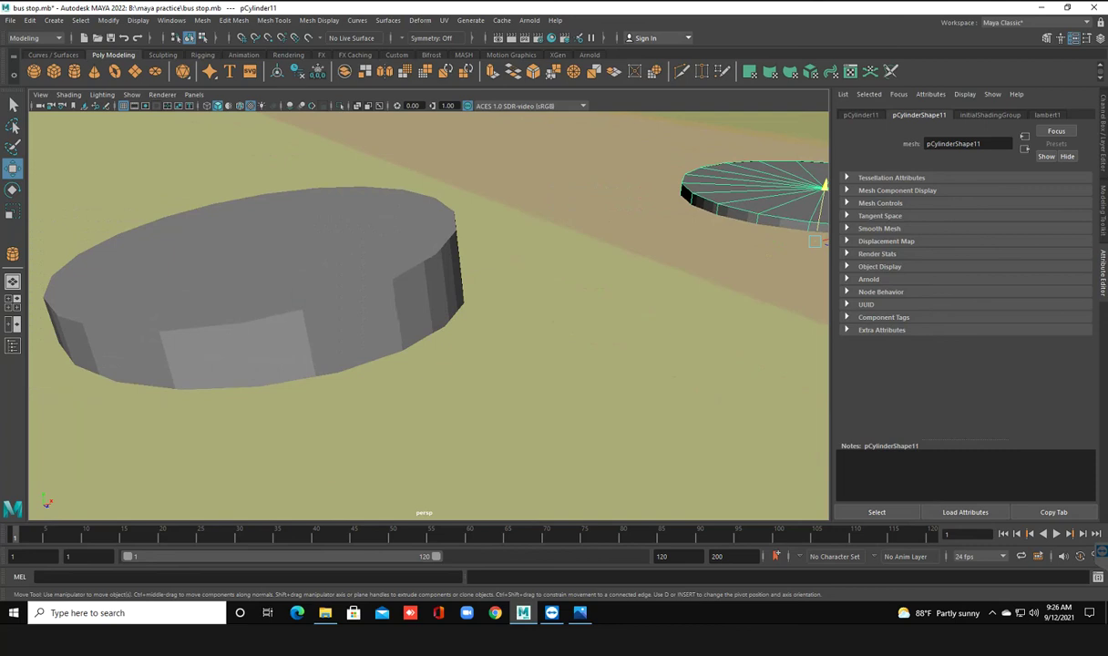
scroll(428, 310, "down", 5)
left_click(373, 300)
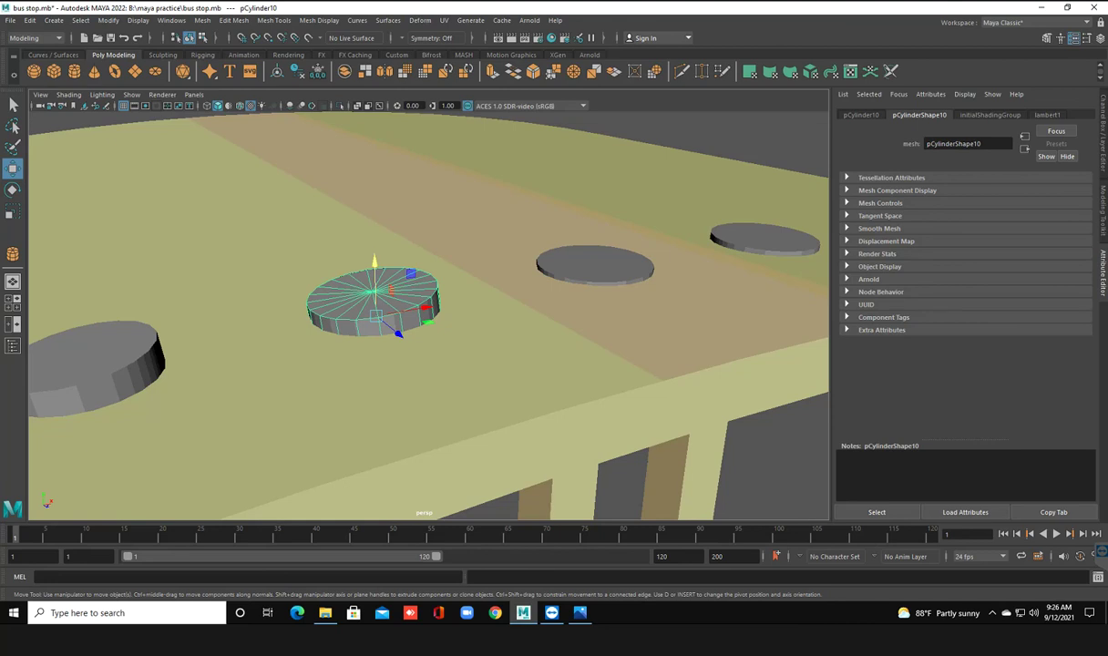
Lower bolt pCylinder10 to Translate Y 43.007 and tilt it slightly toward the roof slope
left_click_drag(374, 266, 373, 281)
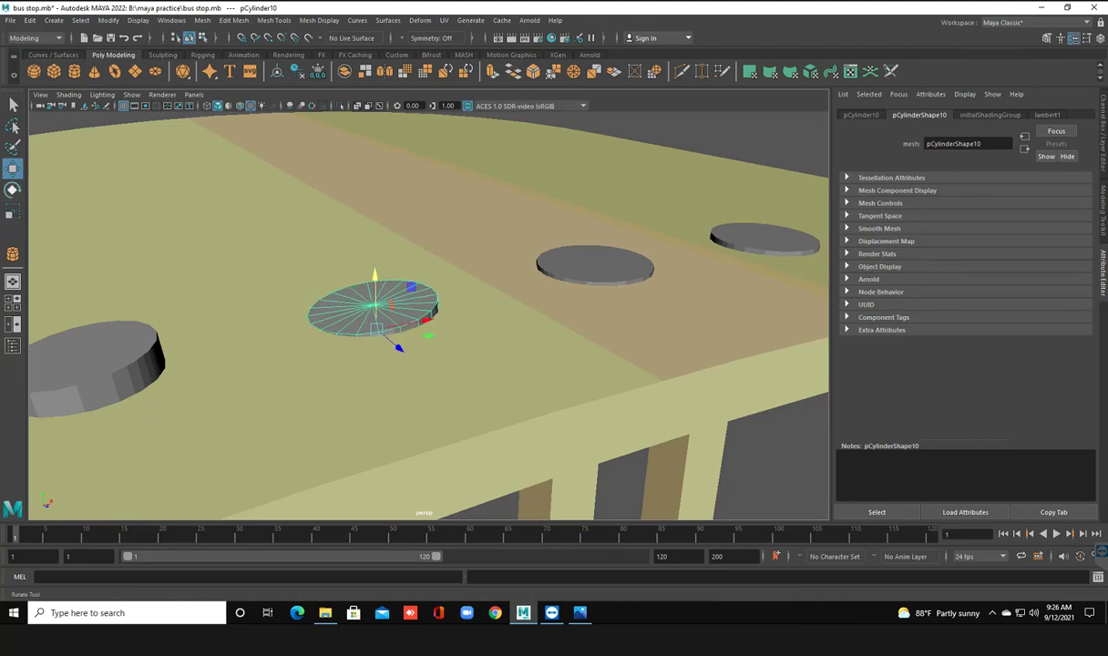
left_click(12, 188)
left_click_drag(395, 363, 397, 353)
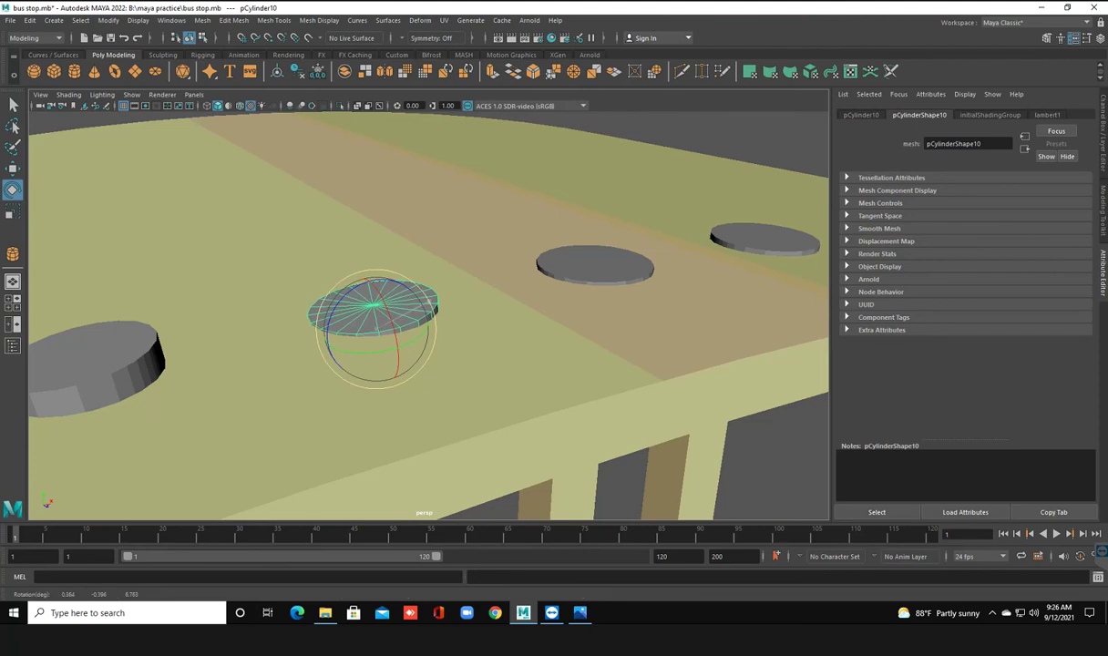
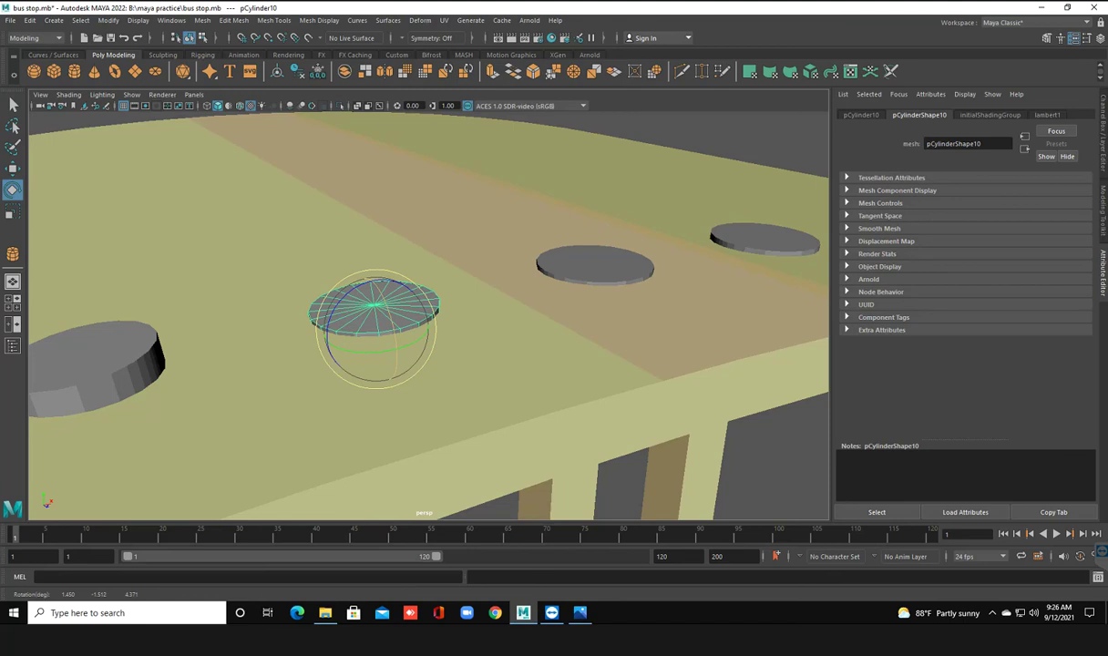
Nudge the centre disc, then sink pCylinder9 into the roof and tilt it along the curve
key("w")
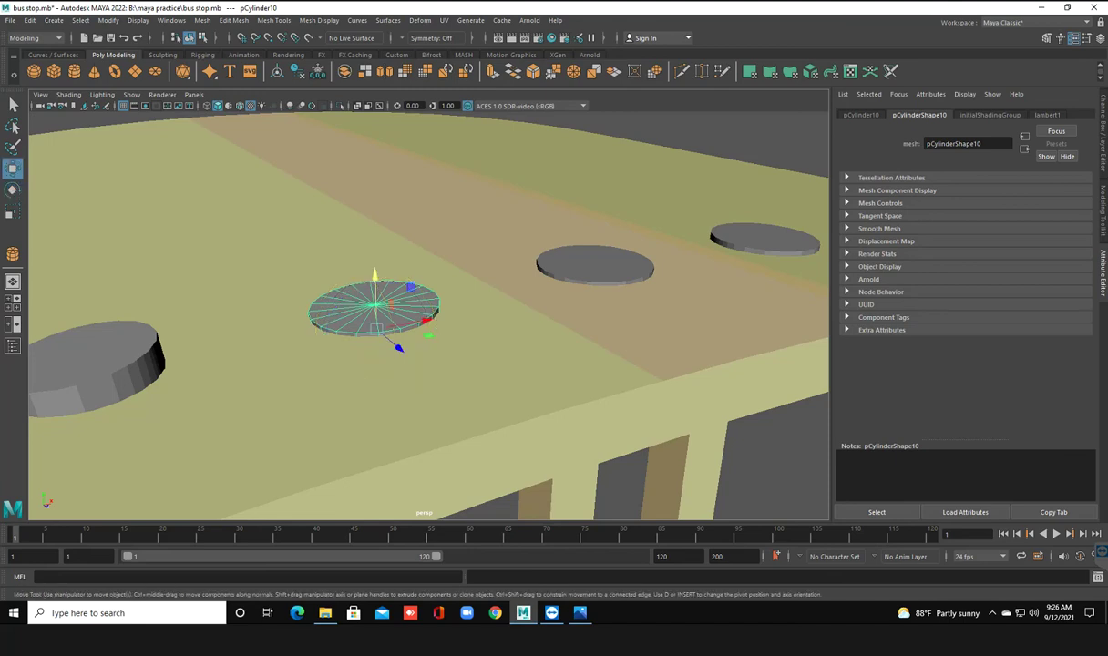
left_click_drag(374, 273, 374, 270)
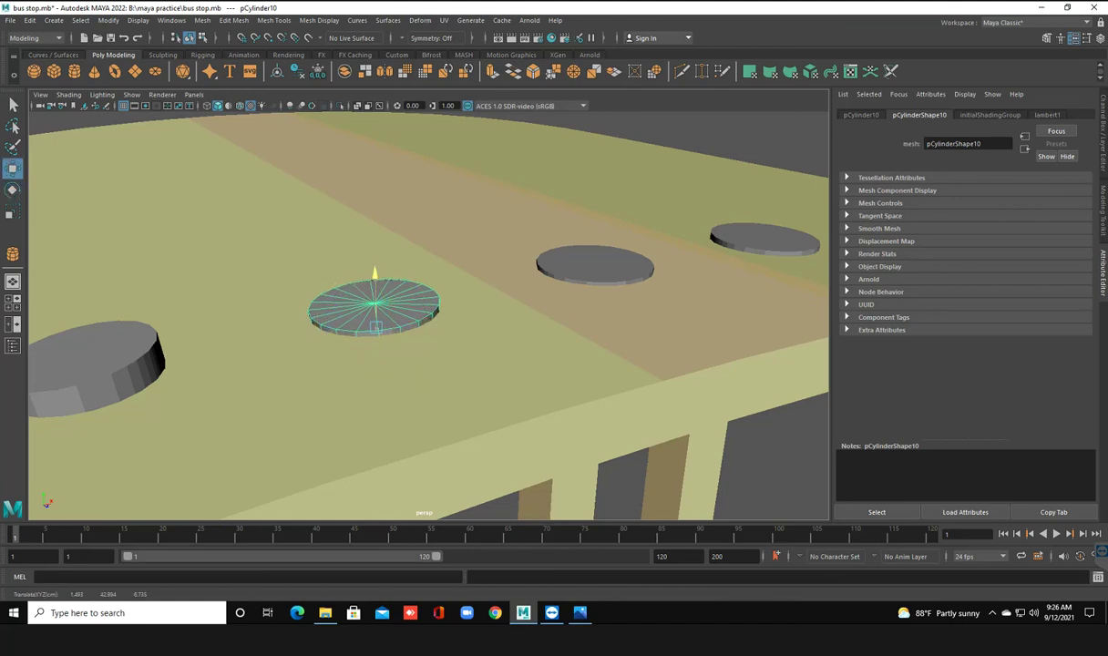
key("Left")
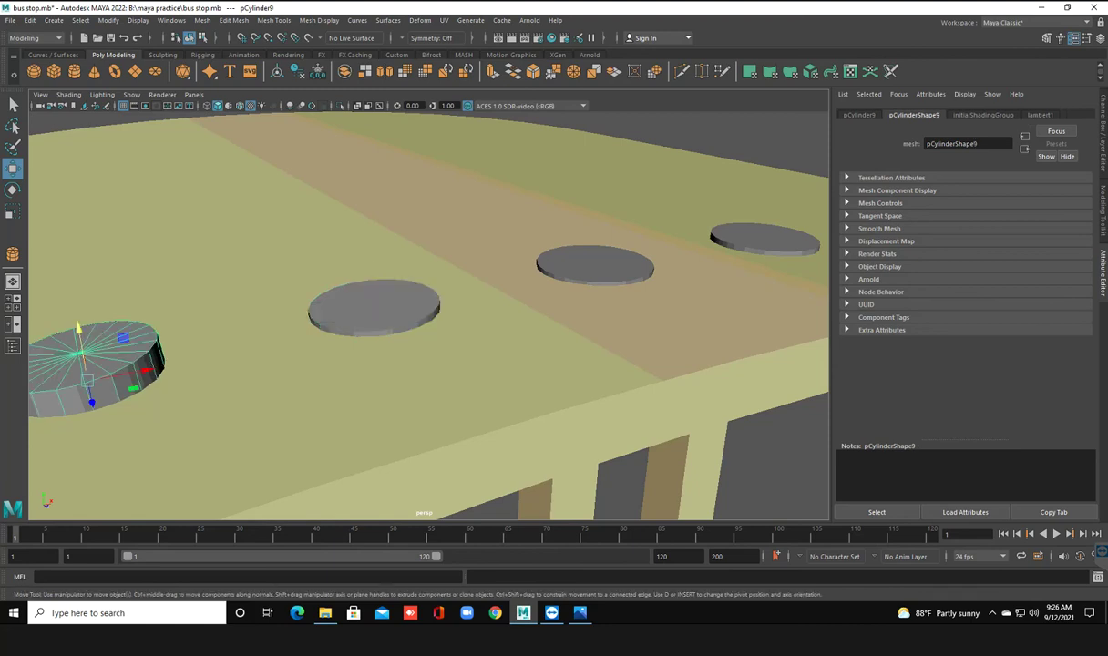
left_click_drag(410, 319, 601, 328, "alt")
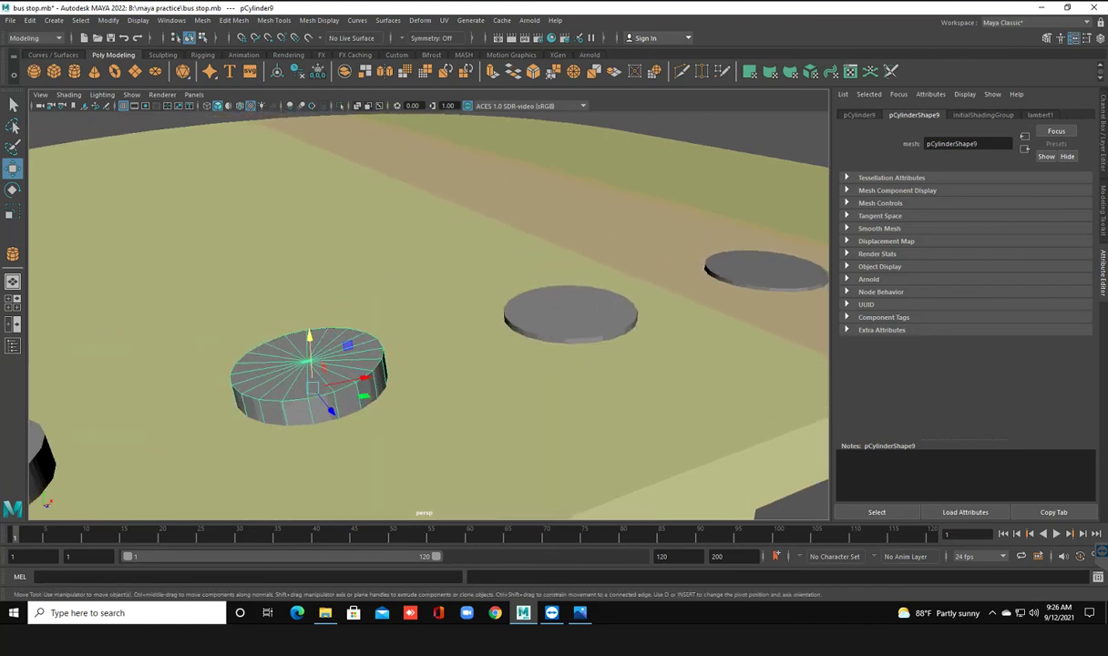
left_click_drag(310, 339, 311, 357)
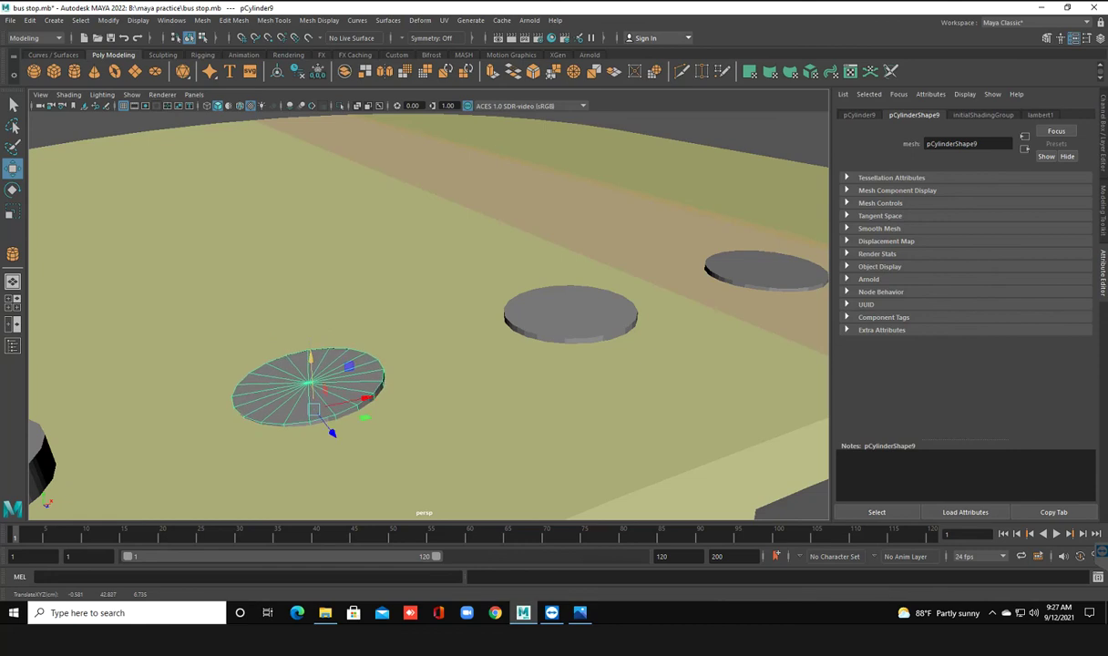
key("e")
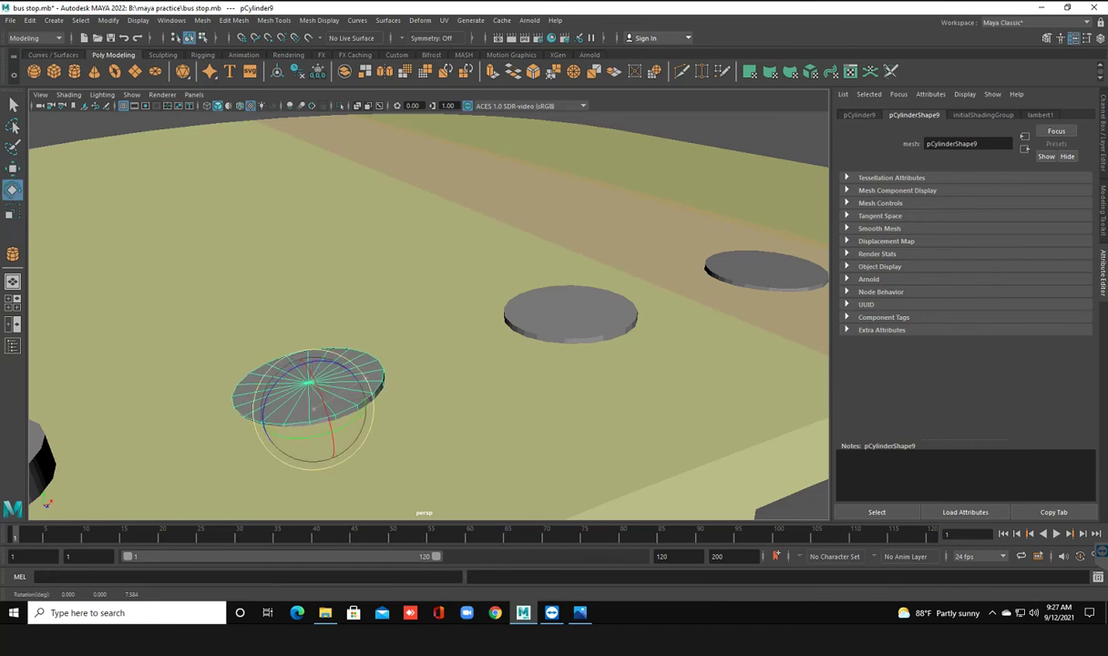
left_click_drag(314, 409, 363, 381)
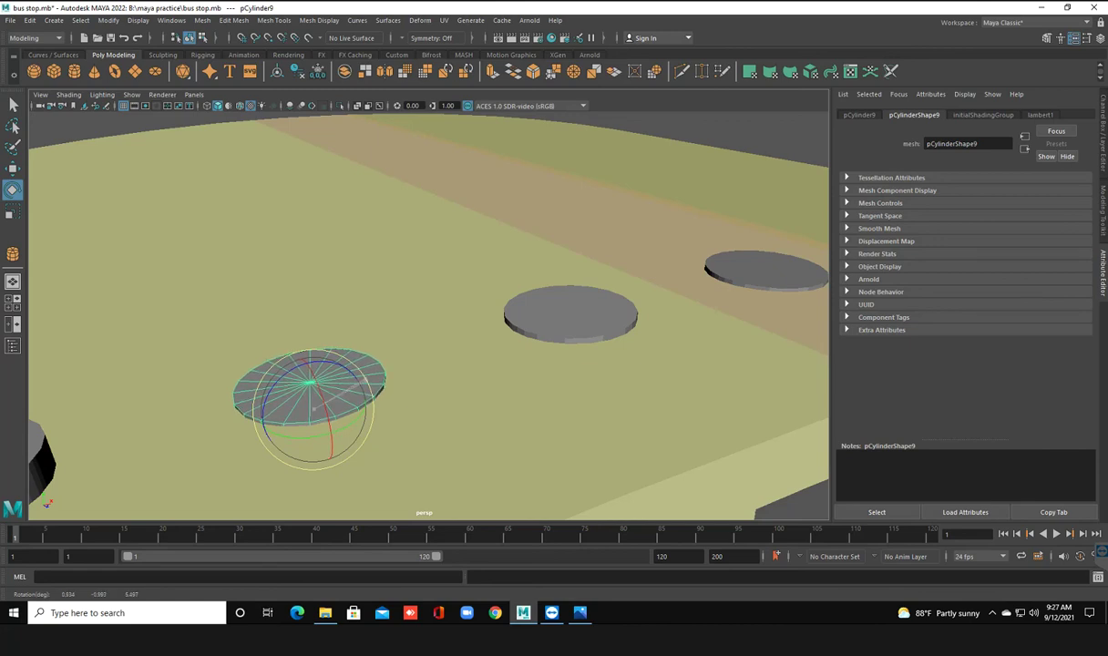
key("w")
mouse_move(311, 358)
left_mouse_down()
mouse_move(336, 344)
mouse_move(326, 381)
left_mouse_up()
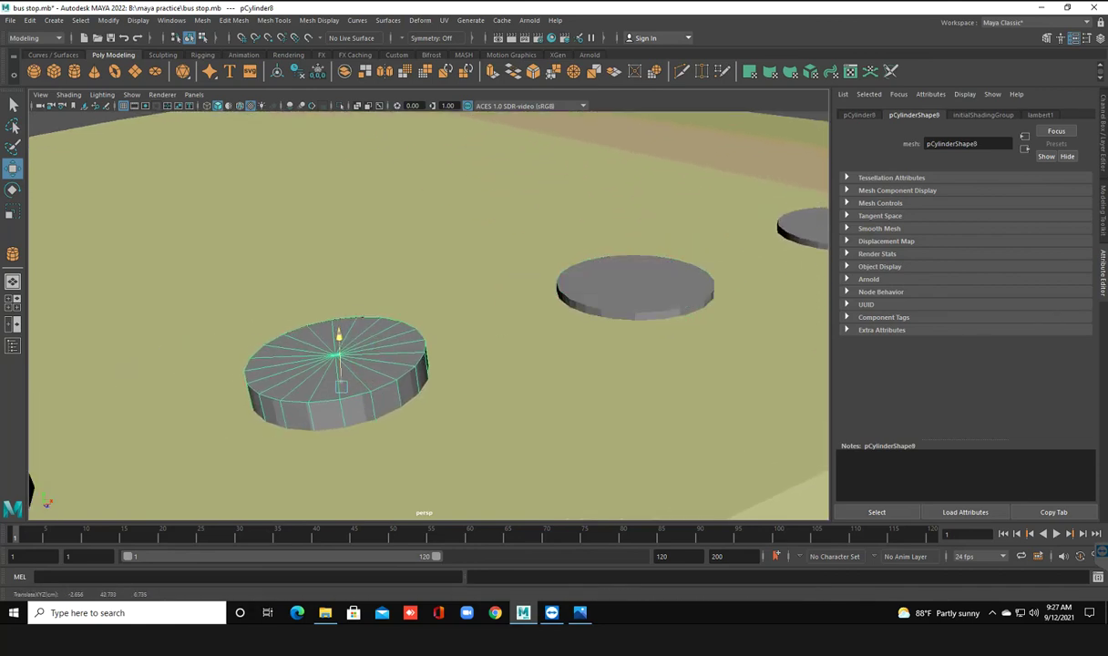
Rotate pCylinder8 to follow the roof's curve, then lift it slightly on Y
left_click_drag(338, 333, 338, 333)
key("e")
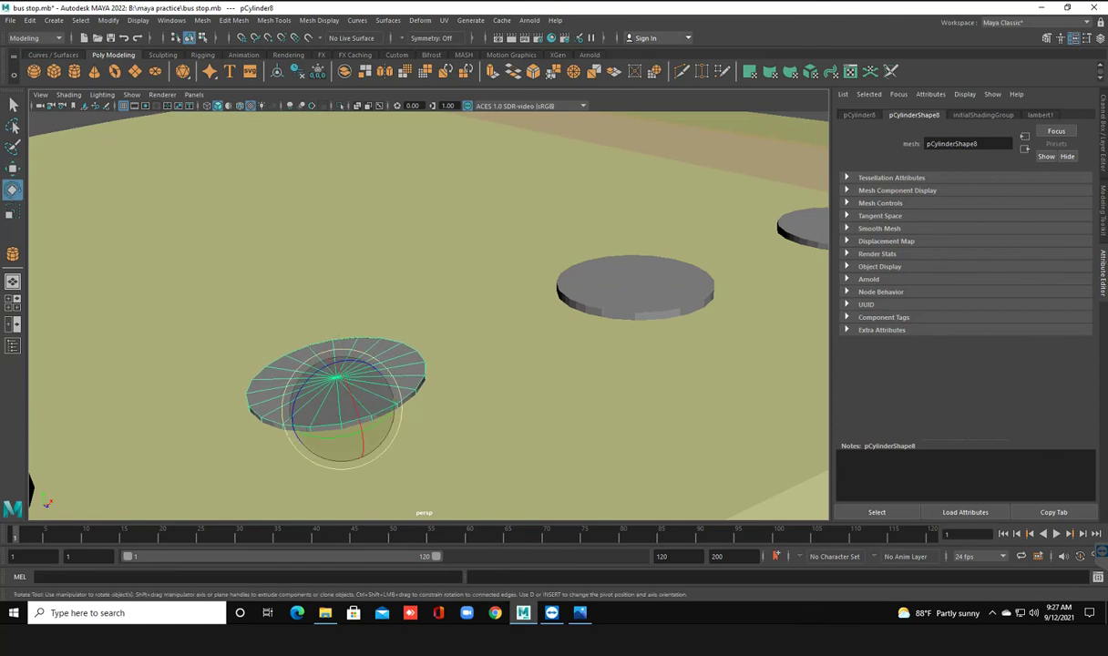
left_click_drag(399, 401, 382, 441)
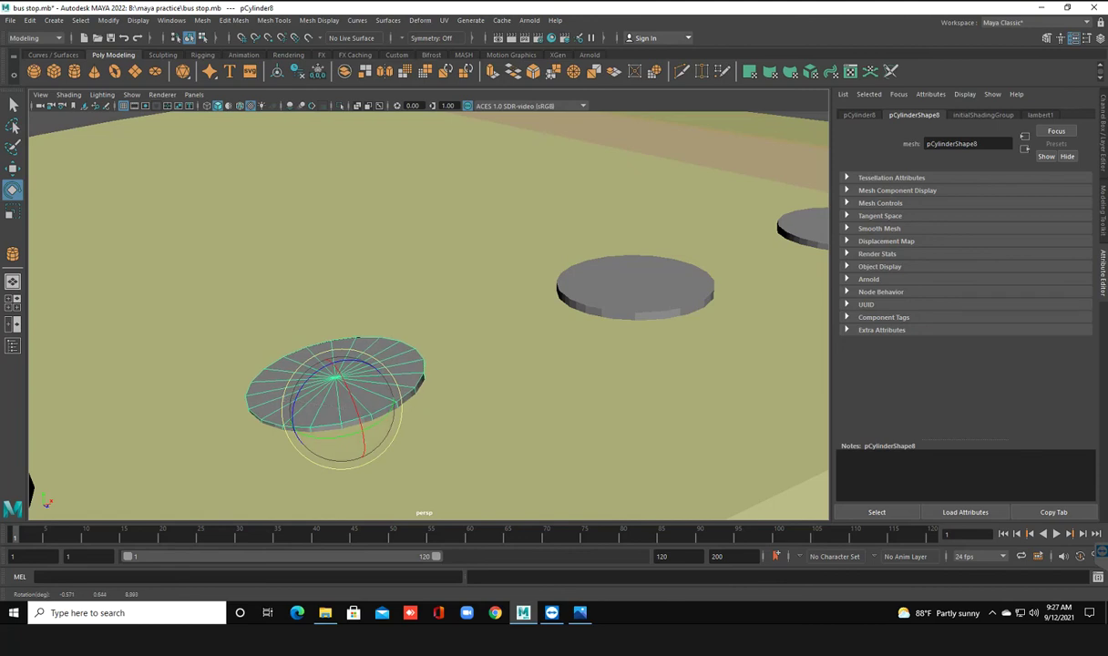
left_click_drag(382, 441, 276, 367, "alt")
middle_click_drag(410, 319, 537, 266, "alt")
mouse_move(260, 364)
left_mouse_down()
mouse_move(278, 369)
mouse_move(211, 351)
left_mouse_up()
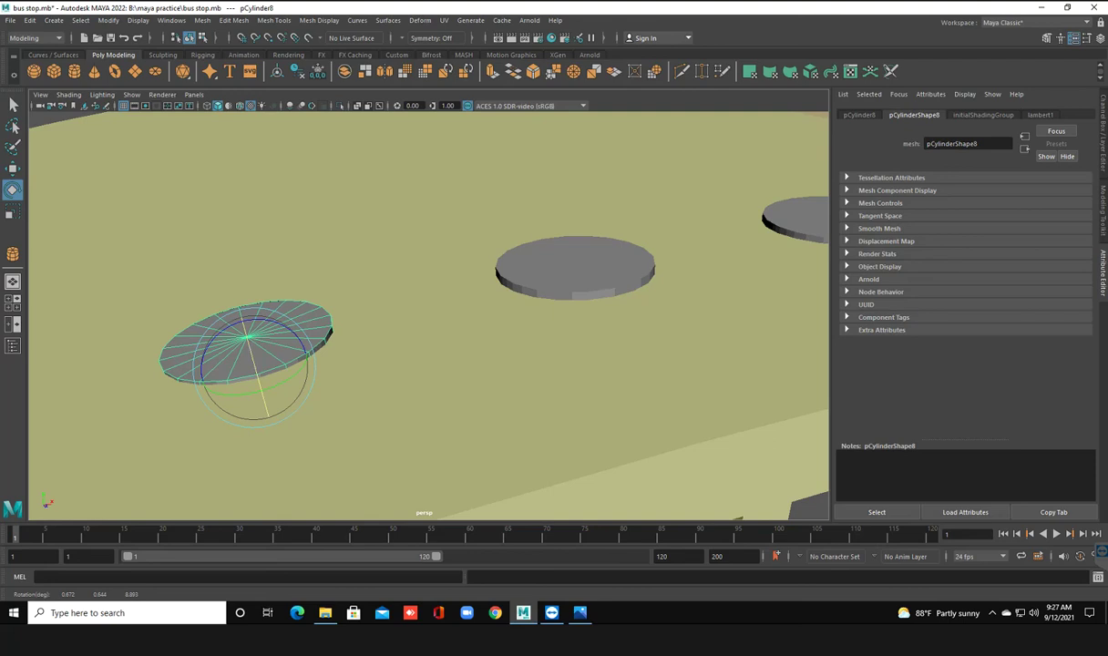
key("w")
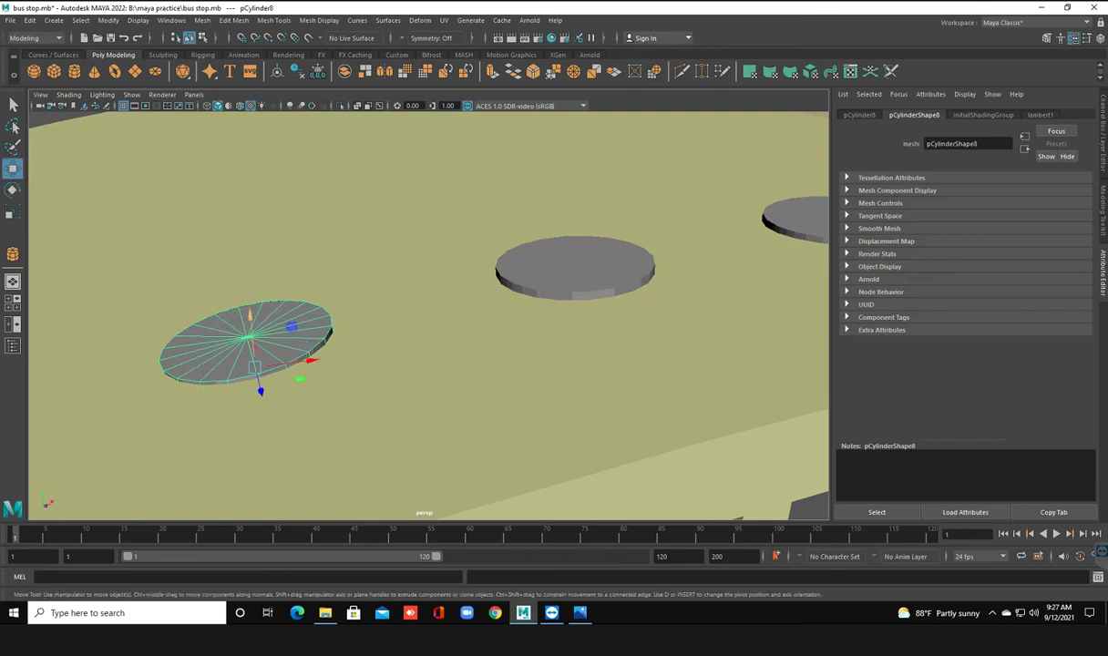
left_click_drag(250, 317, 249, 314)
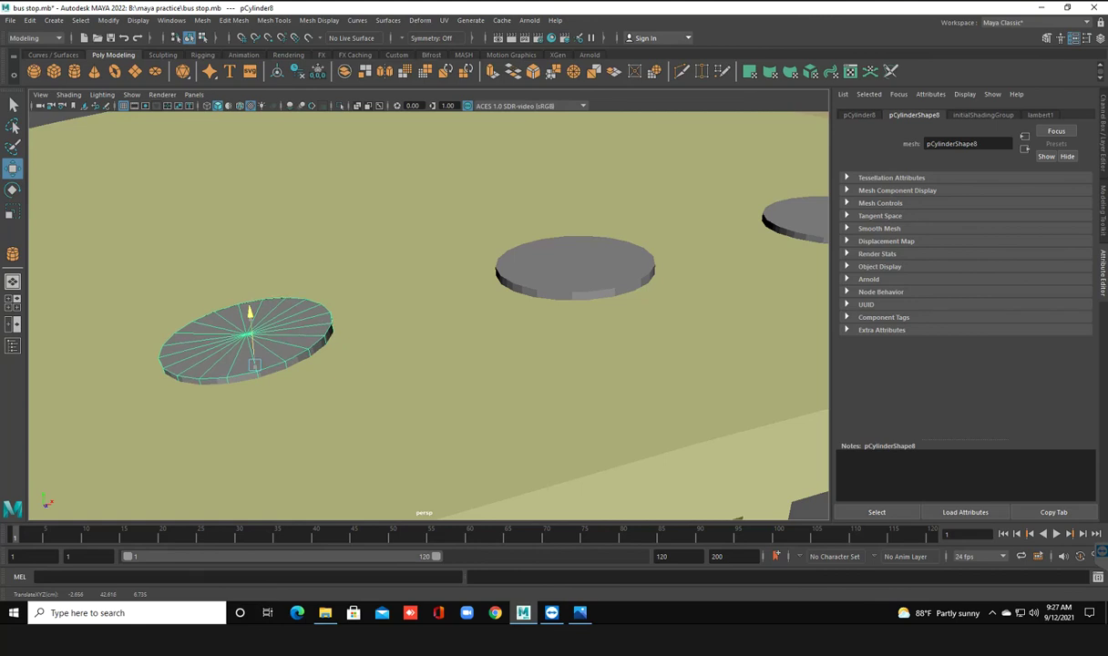
left_click_drag(250, 314, 250, 314)
middle_click_drag(250, 314, 747, 223, "alt")
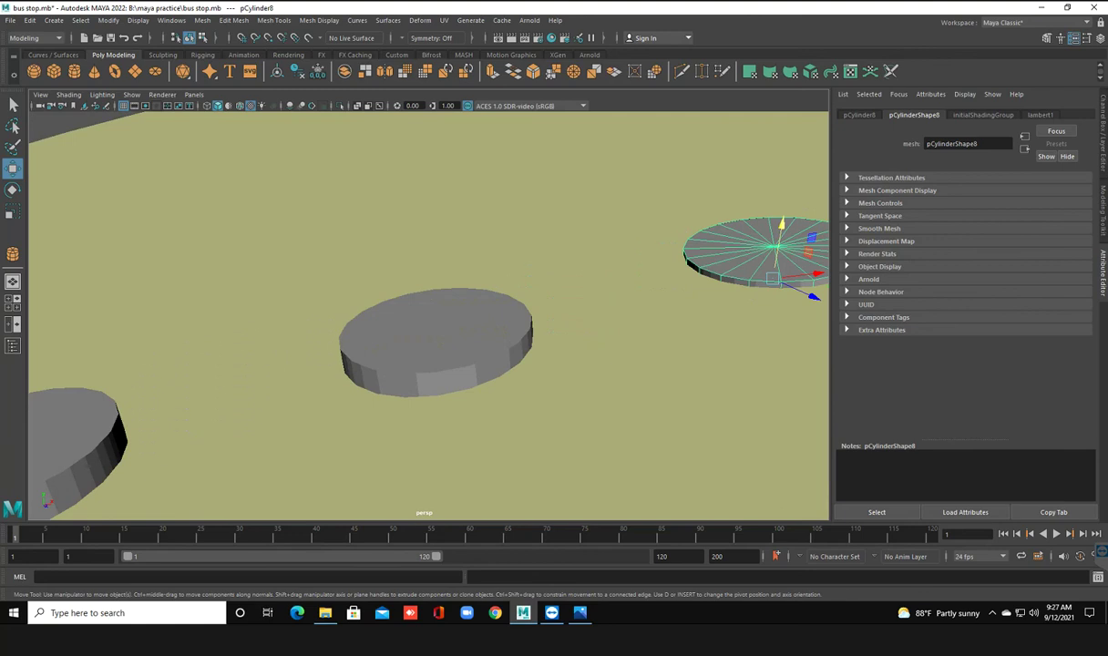
Lower pCylinder7 into the roof and tilt it about 2 degrees along the curve
left_click(437, 346)
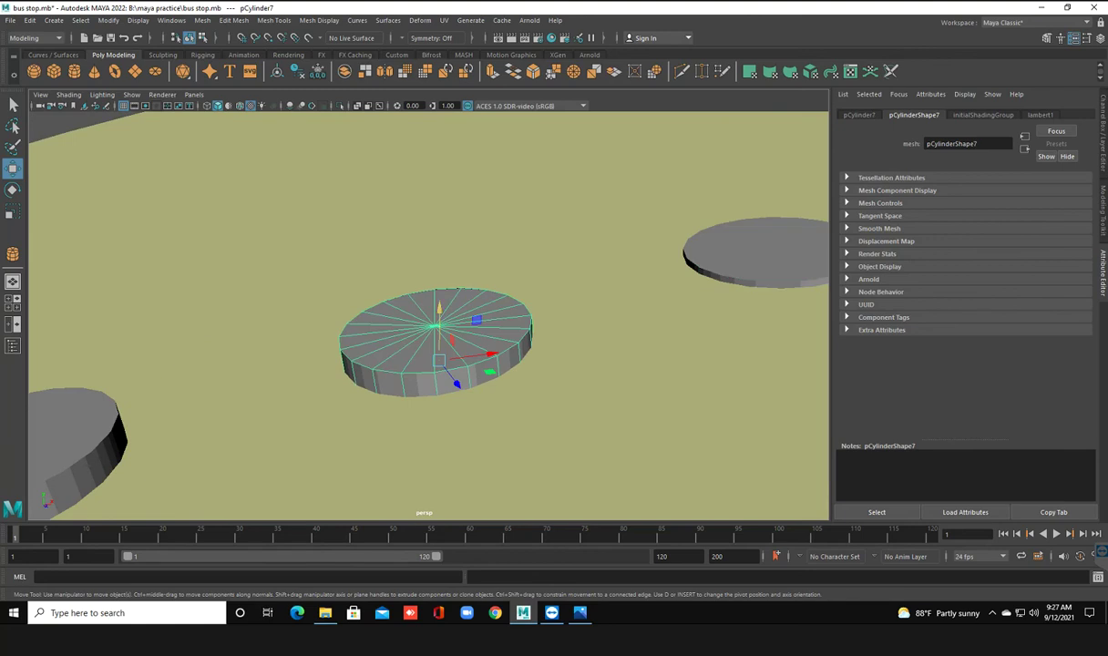
left_click_drag(438, 314, 455, 391)
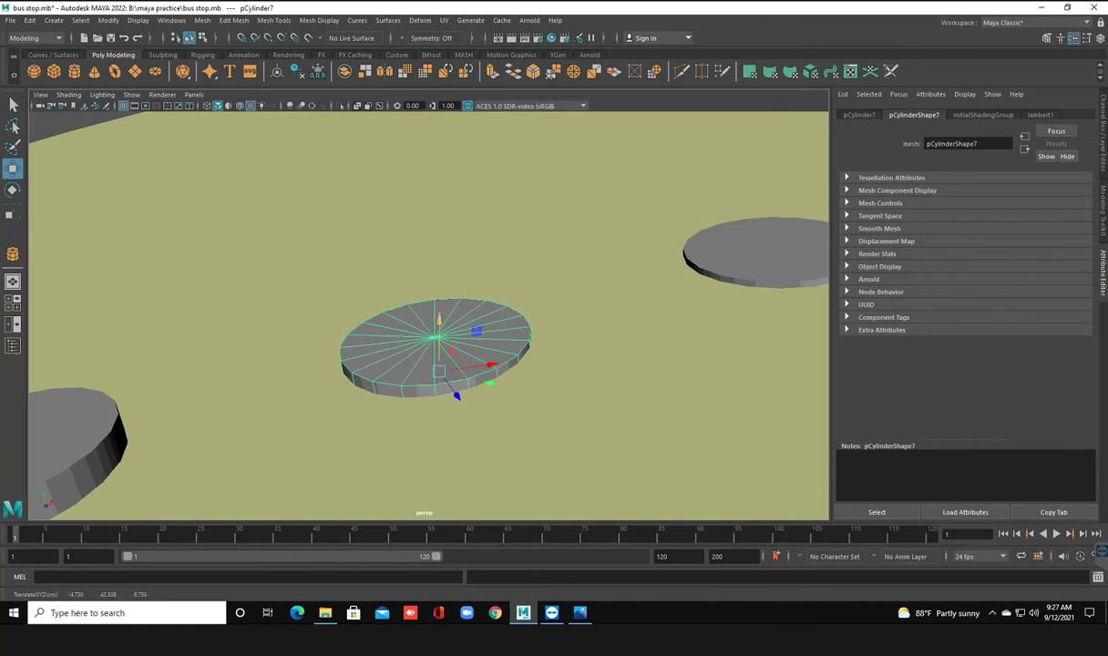
key("e")
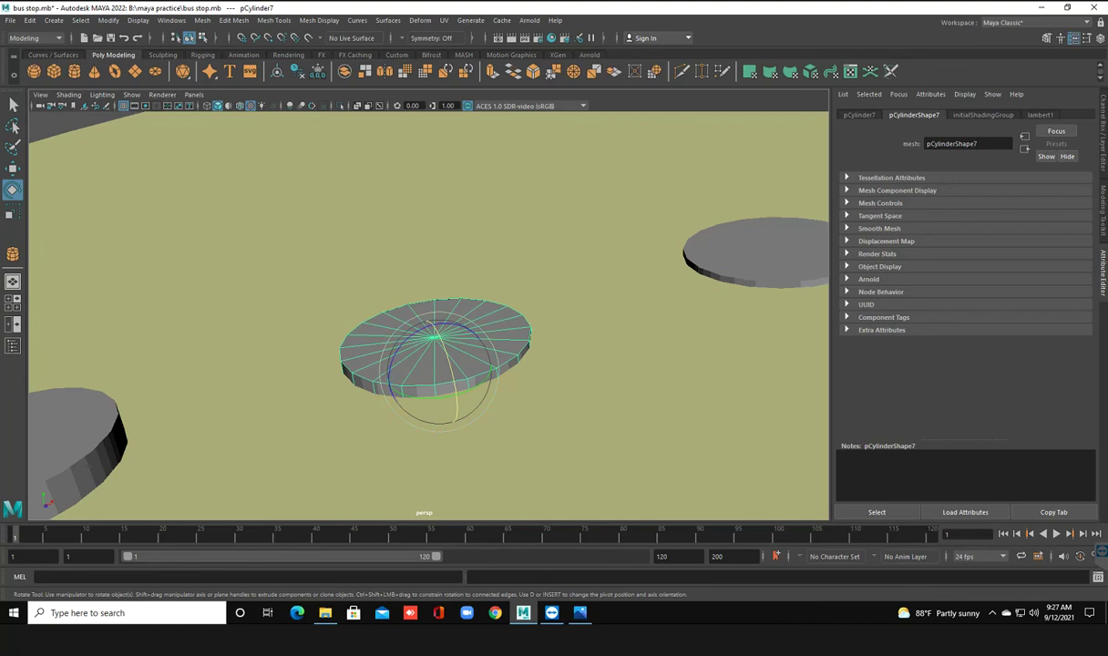
left_click_drag(455, 410, 466, 397)
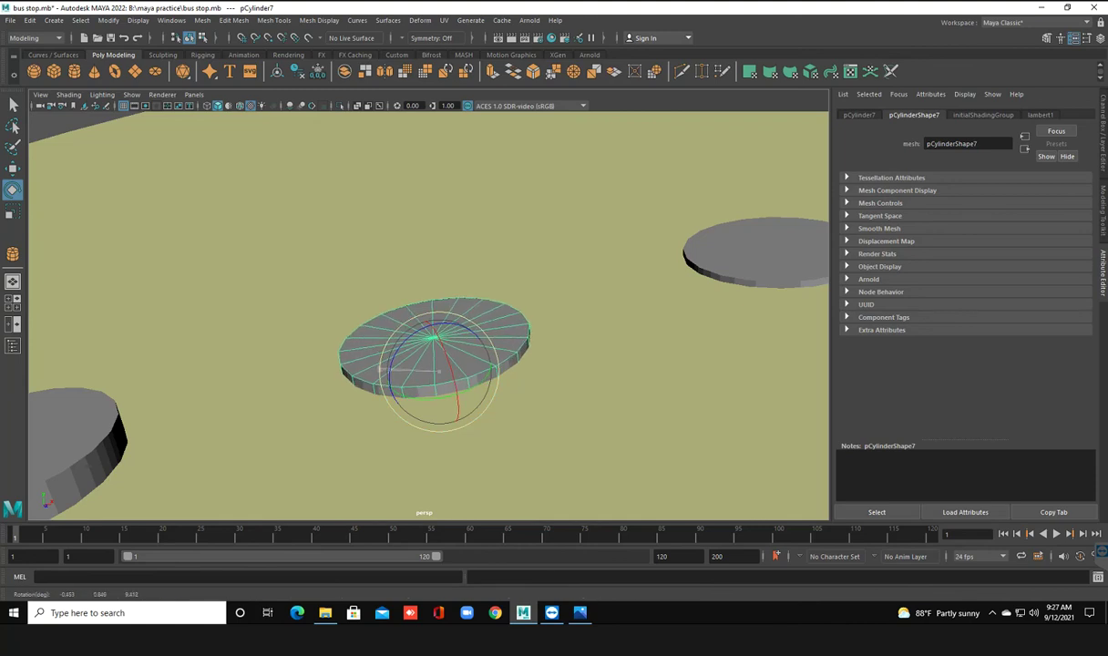
mouse_move(438, 370)
left_mouse_down("alt")
mouse_move(364, 400)
mouse_move(437, 364)
left_mouse_up("alt")
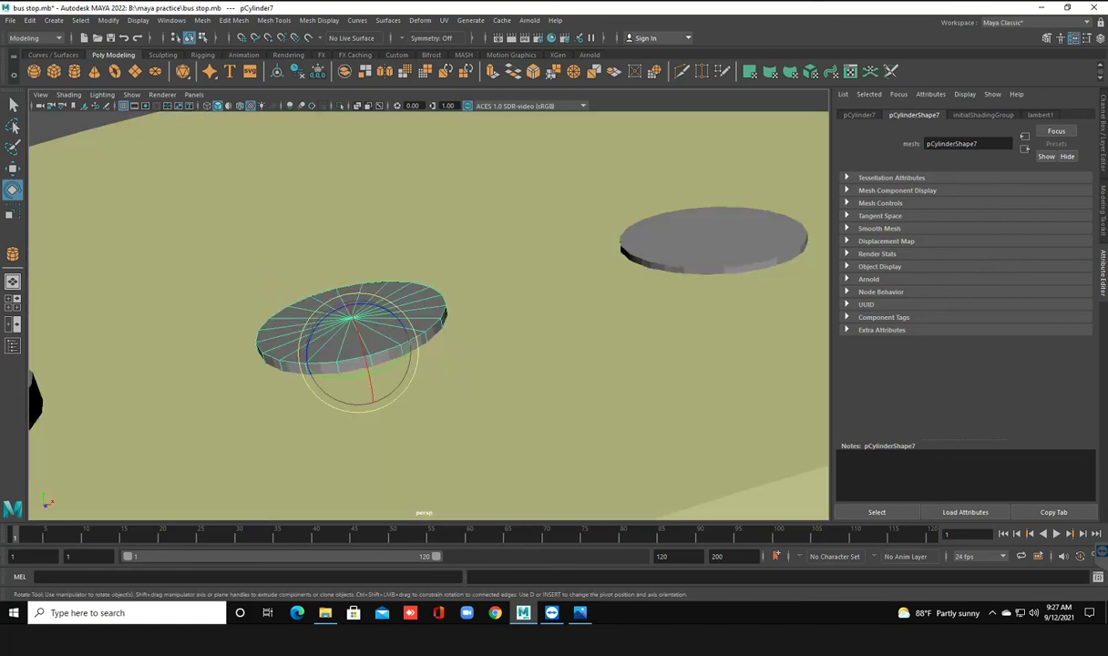
left_click_drag(363, 371, 360, 351)
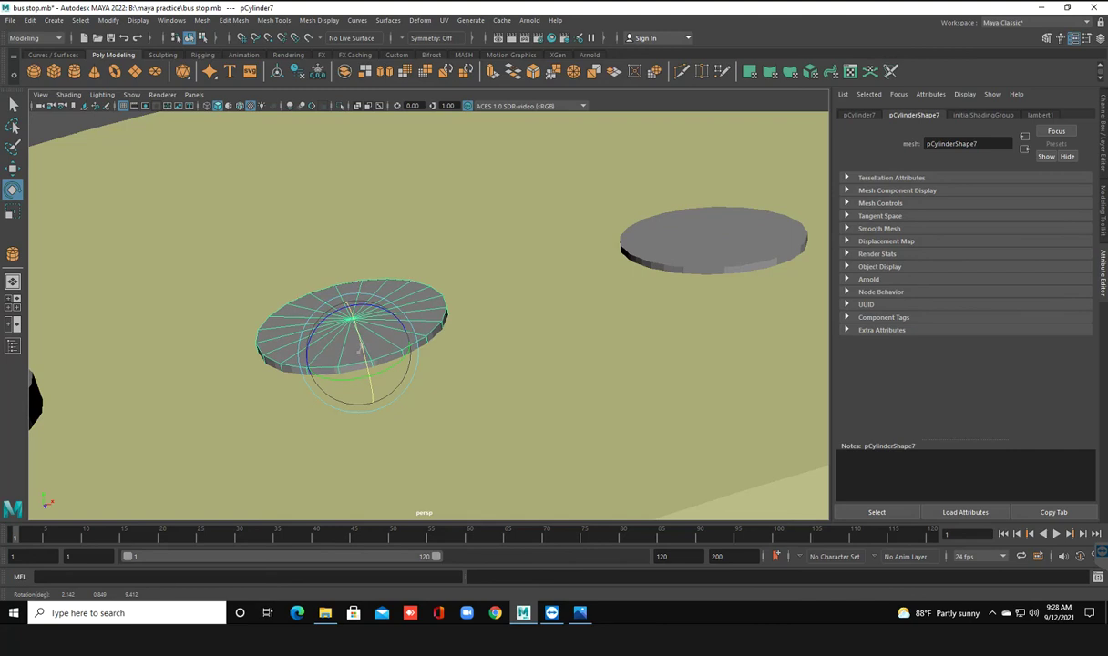
key("w")
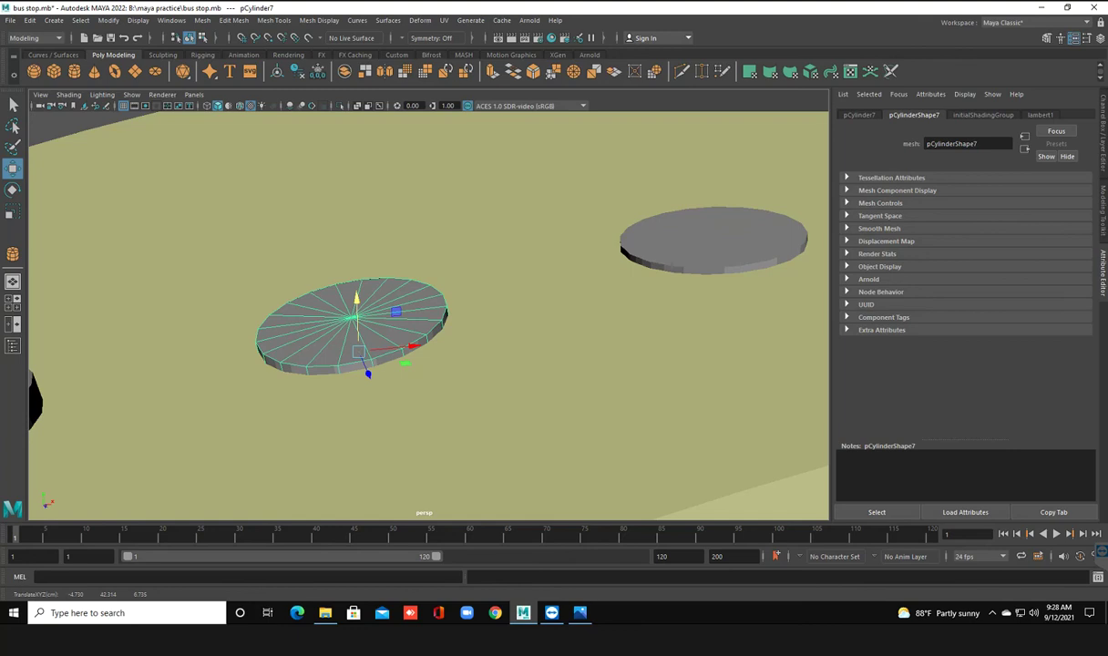
left_click_drag(410, 310, 546, 273, "alt")
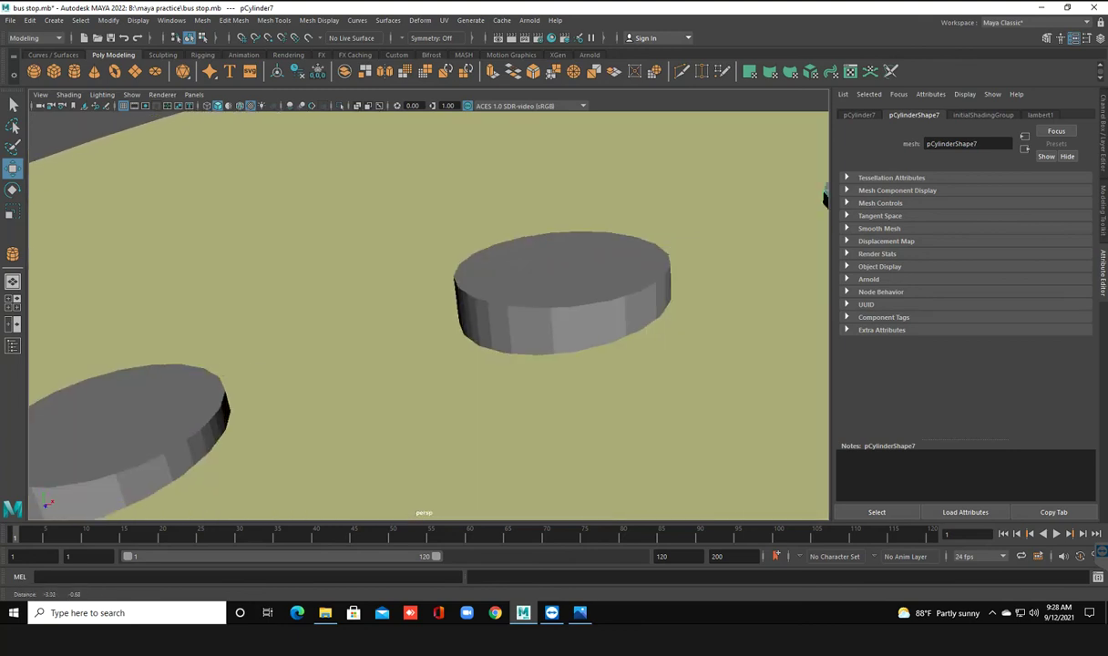
left_click(562, 291)
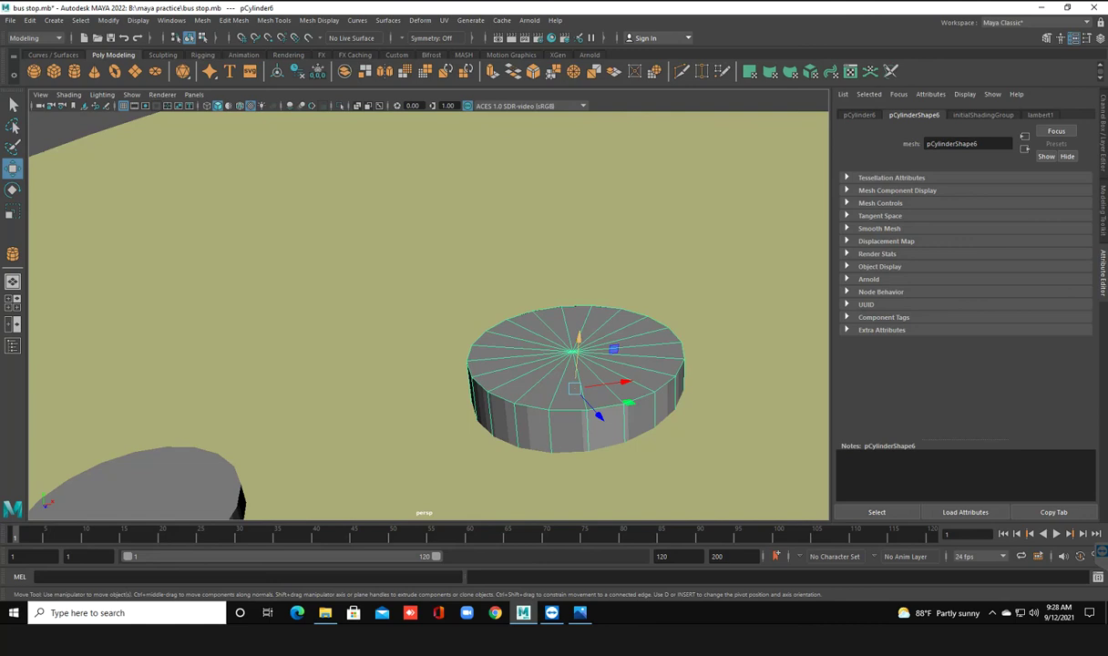
Lower pCylinder6 into the roof and try a tilt, then undo it
left_click_drag(578, 339, 575, 366)
key("e")
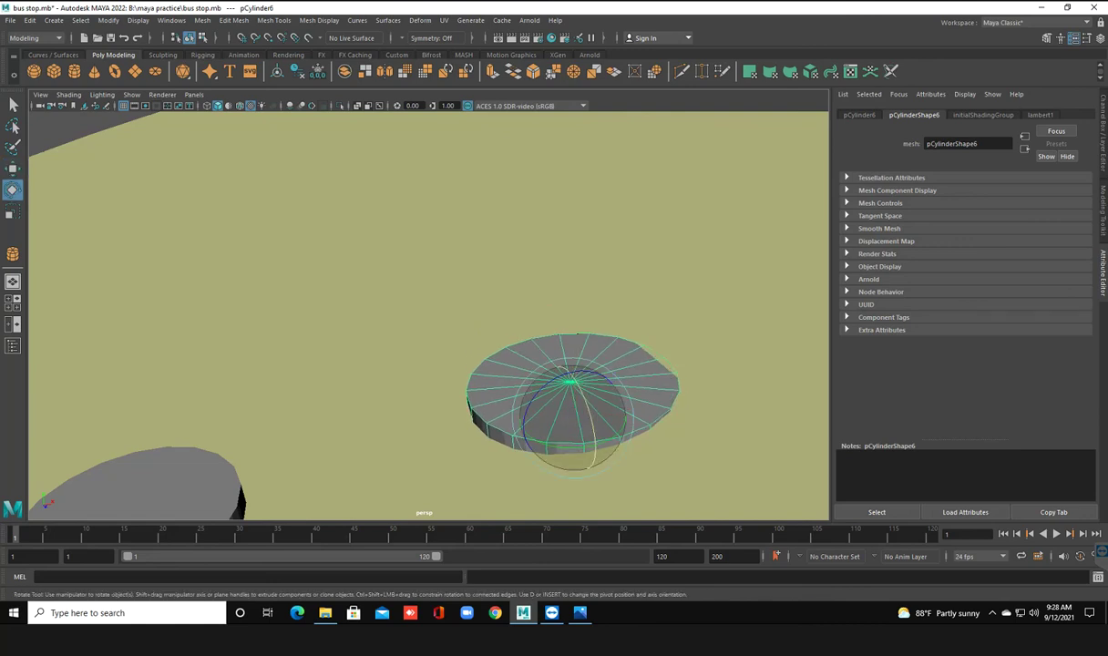
left_click_drag(572, 417, 512, 413)
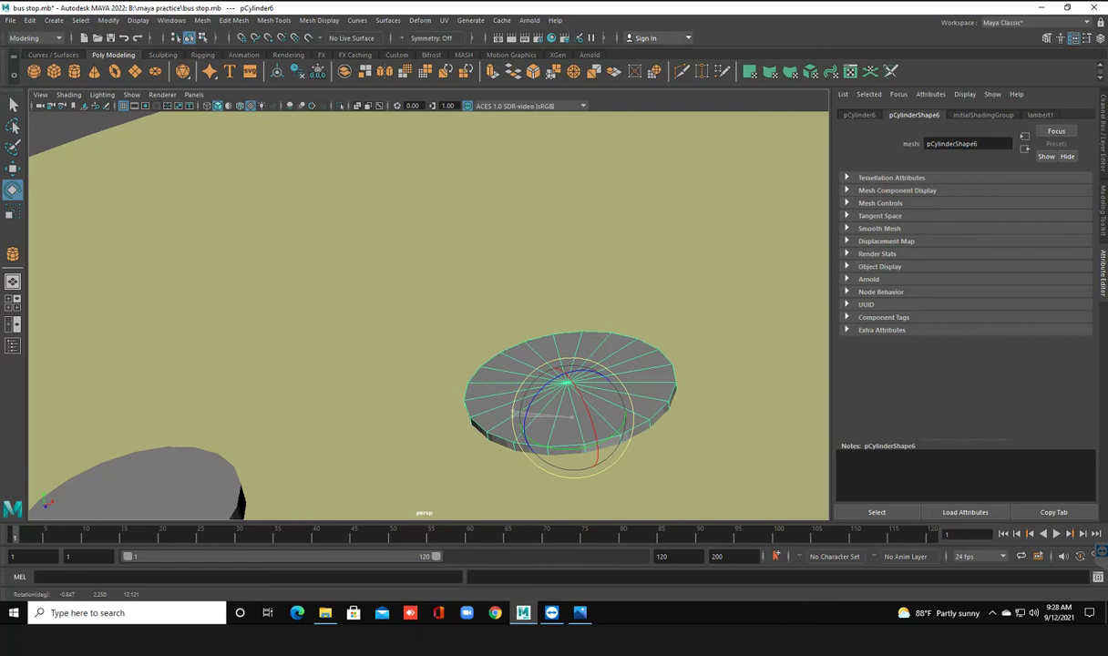
left_click_drag(419, 301, 510, 292, "alt")
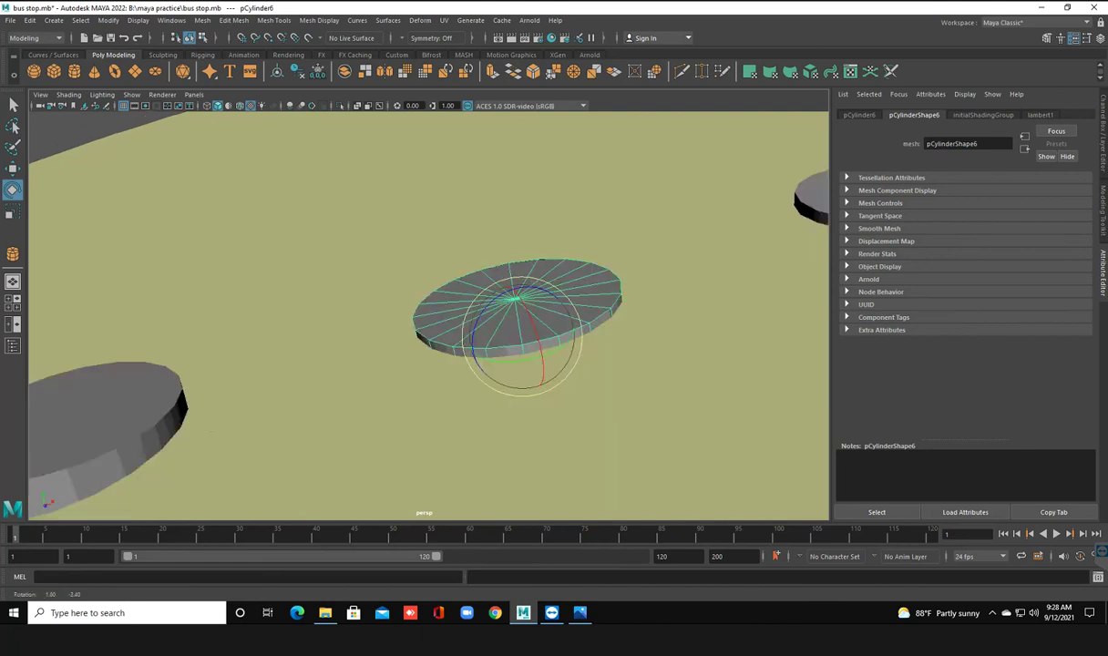
middle_click_drag(423, 273, 477, 310, "alt")
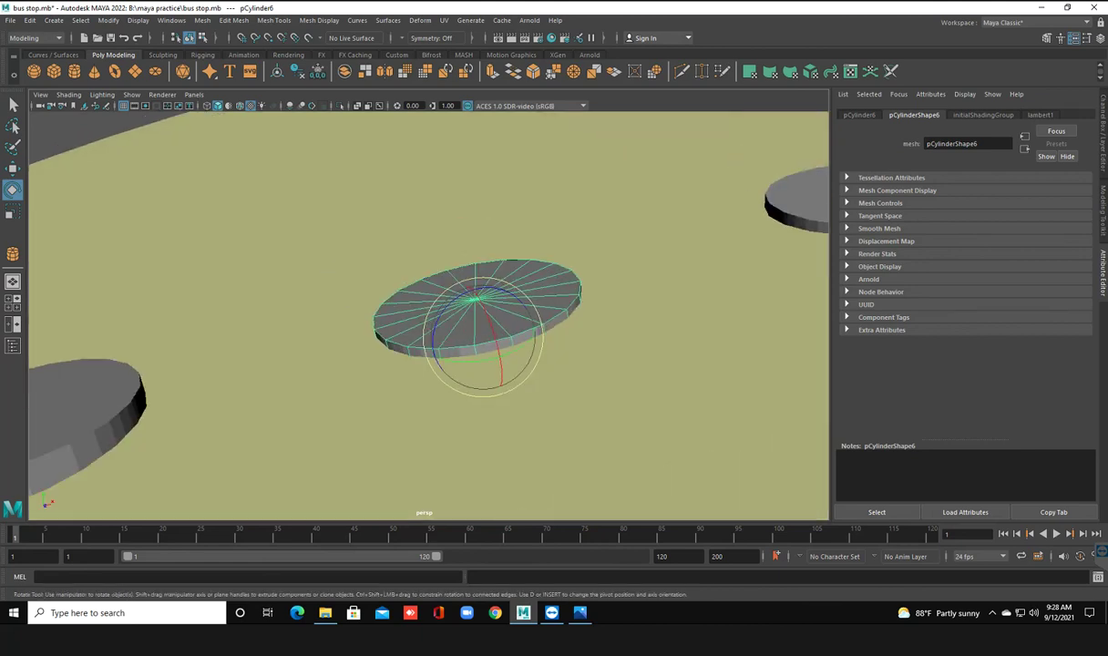
key("ctrl+z")
Adjust pCylinder6's height slightly and retilt it to match the roof's slope
key("w")
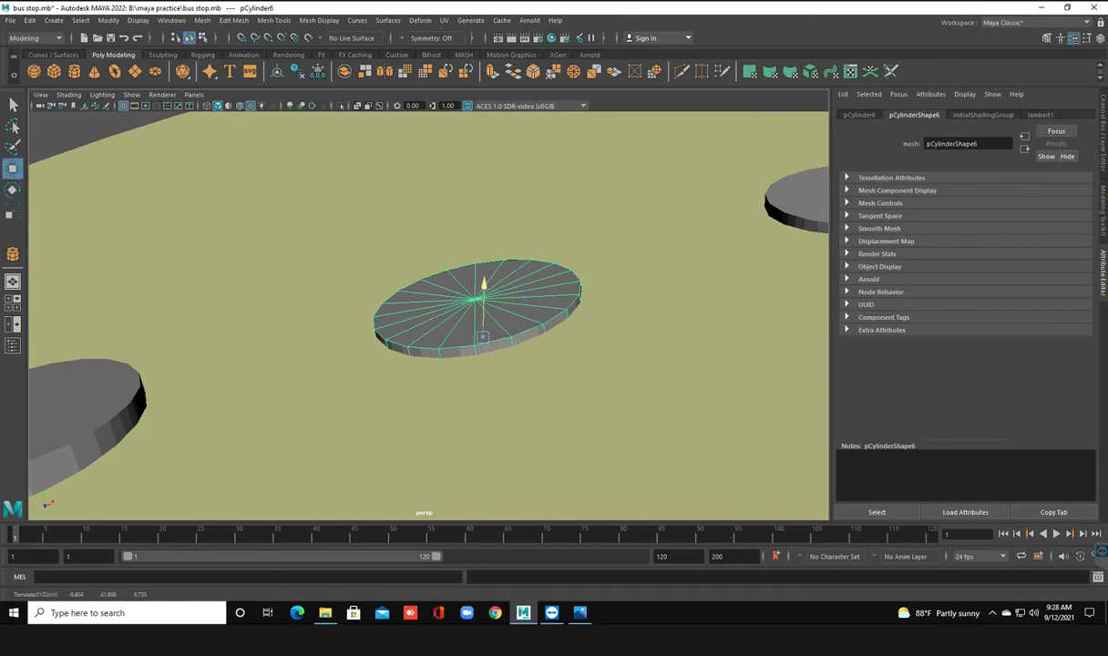
left_click_drag(484, 310, 498, 354)
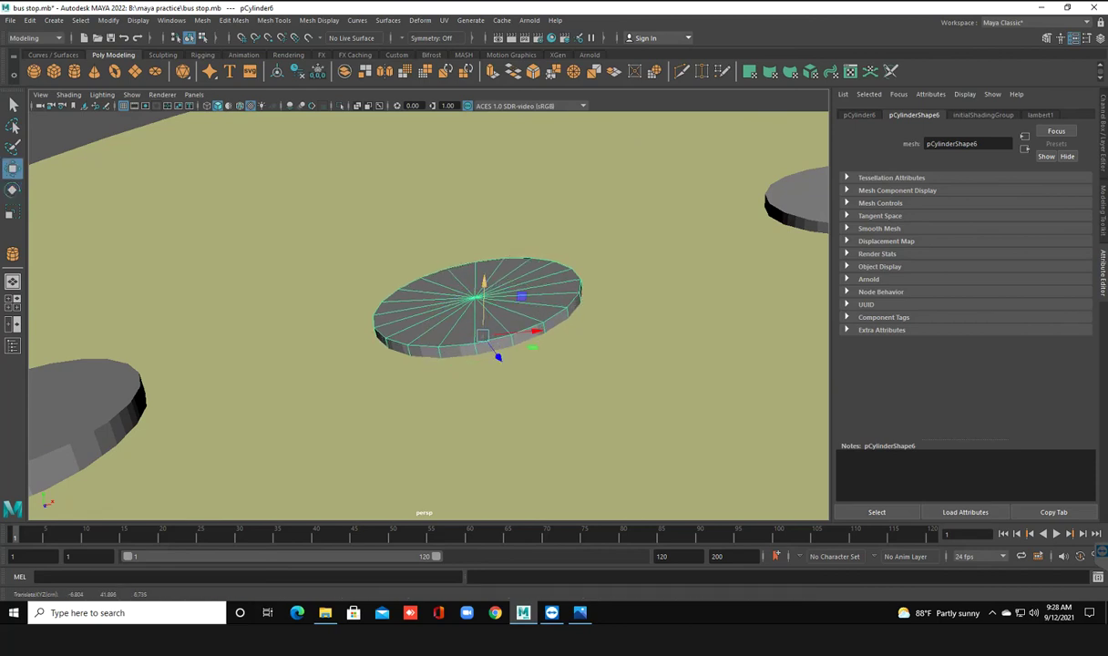
key("e")
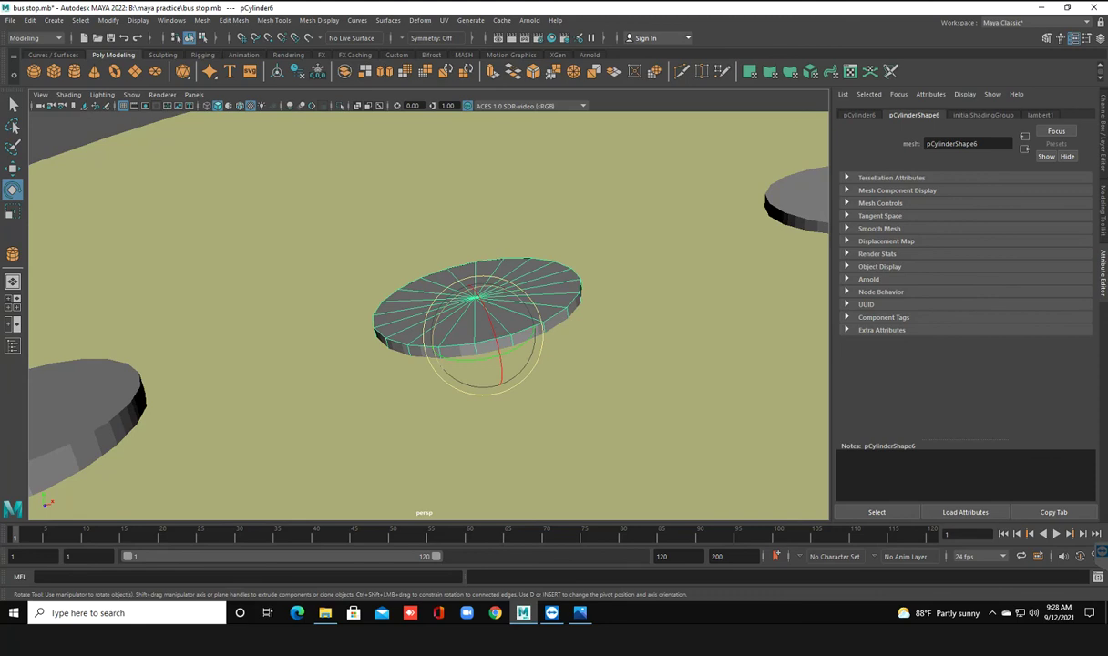
left_click_drag(428, 330, 427, 326)
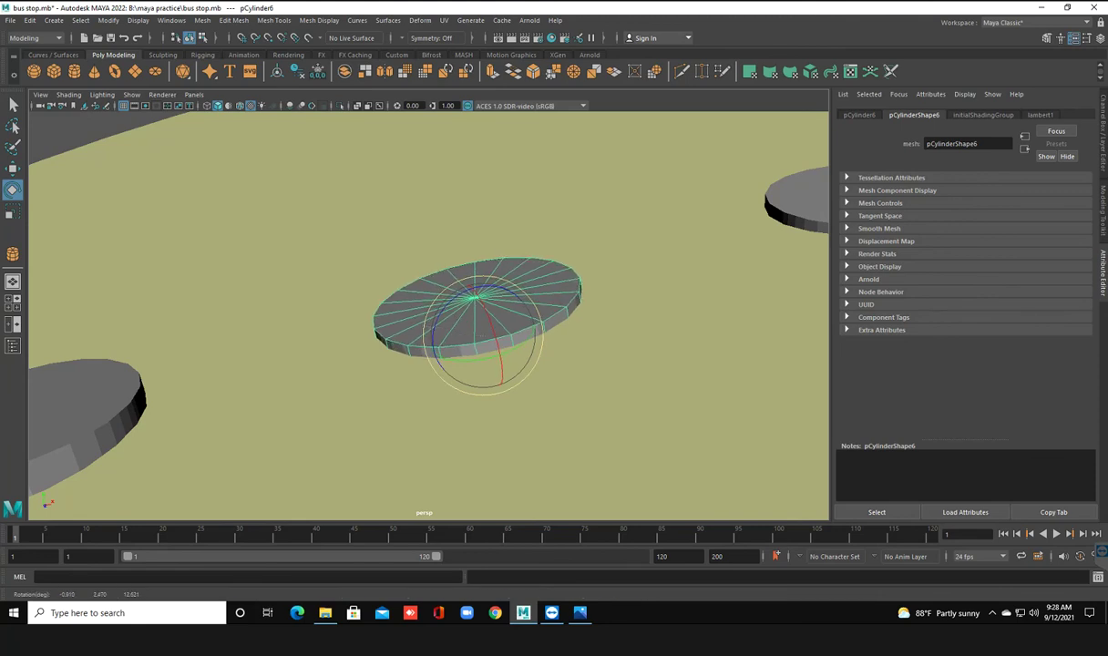
left_click(86, 401)
Sink the lower-left disc into the roof and fine-tune its tilt to follow the curve
key("f")
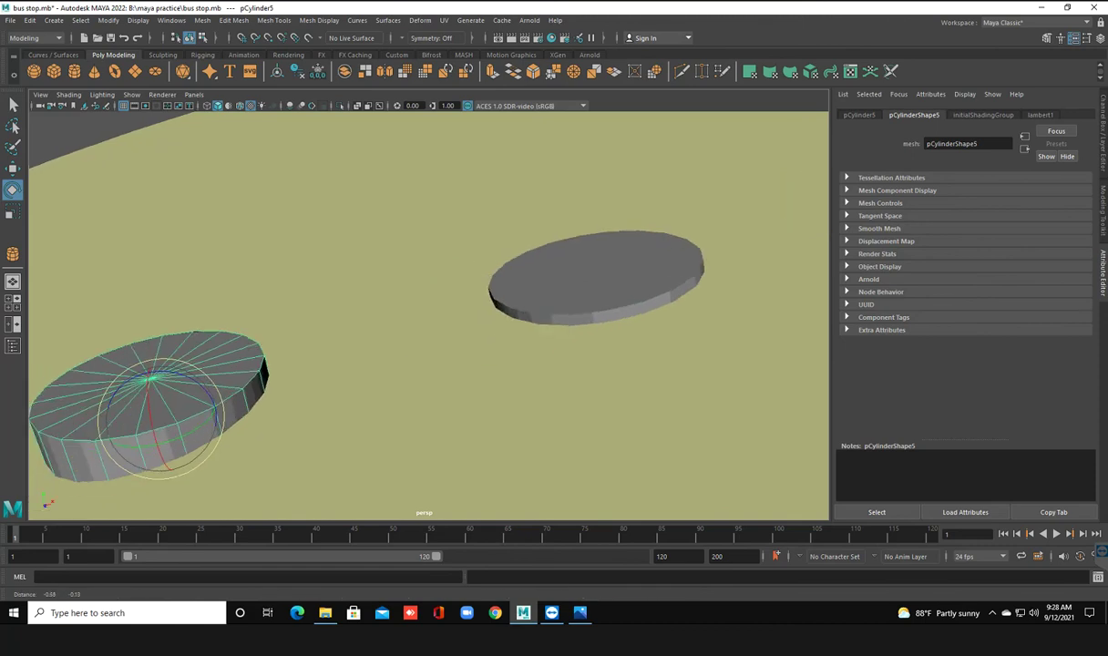
key("w")
left_click_drag(396, 317, 396, 345)
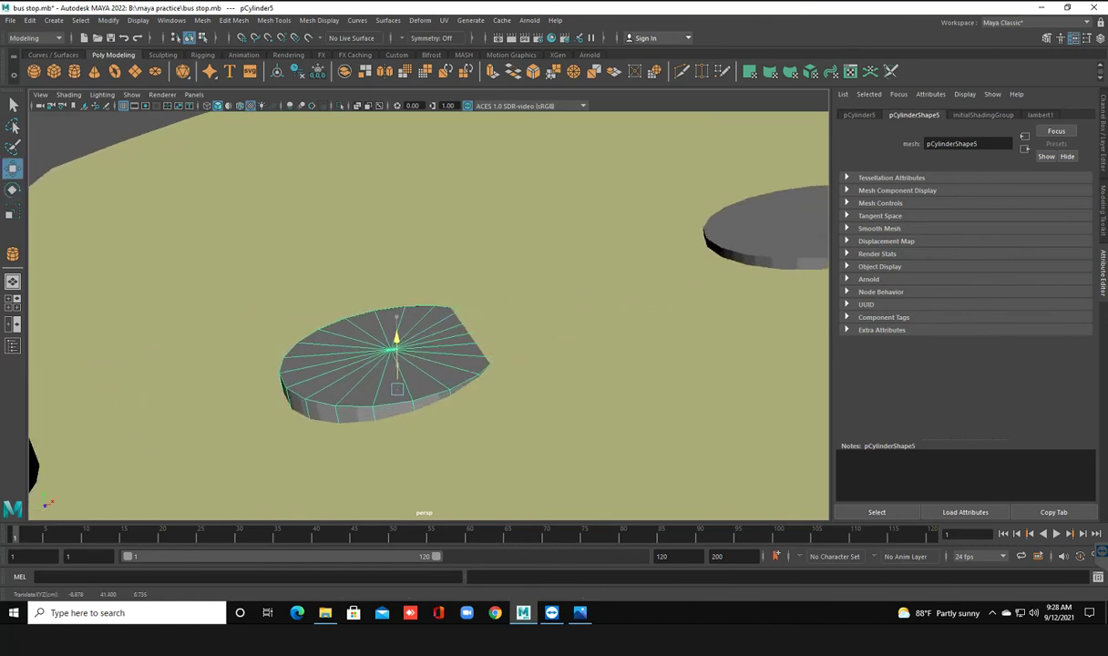
key("e")
left_click_drag(401, 428, 417, 431)
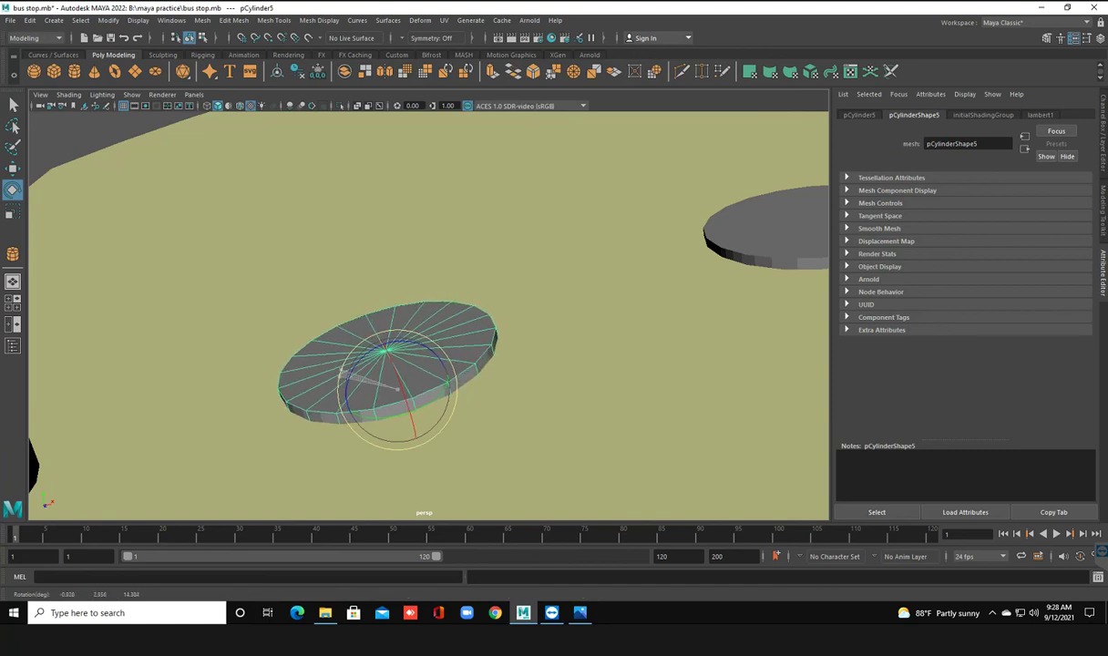
left_click_drag(341, 373, 397, 389)
left_click_drag(397, 388, 378, 365)
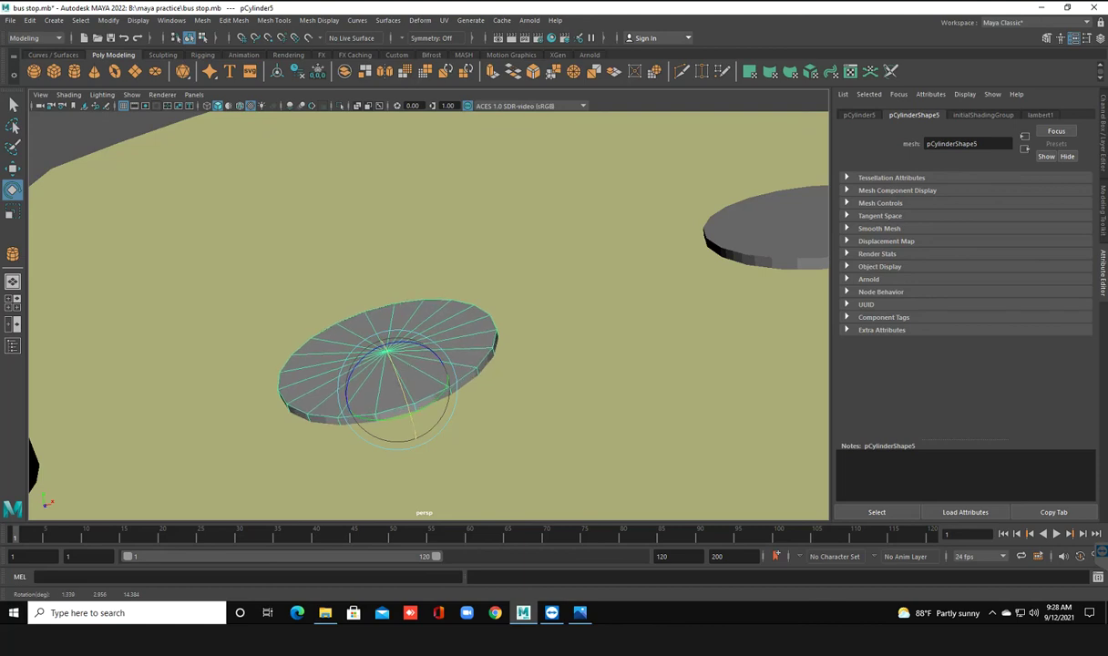
key("w")
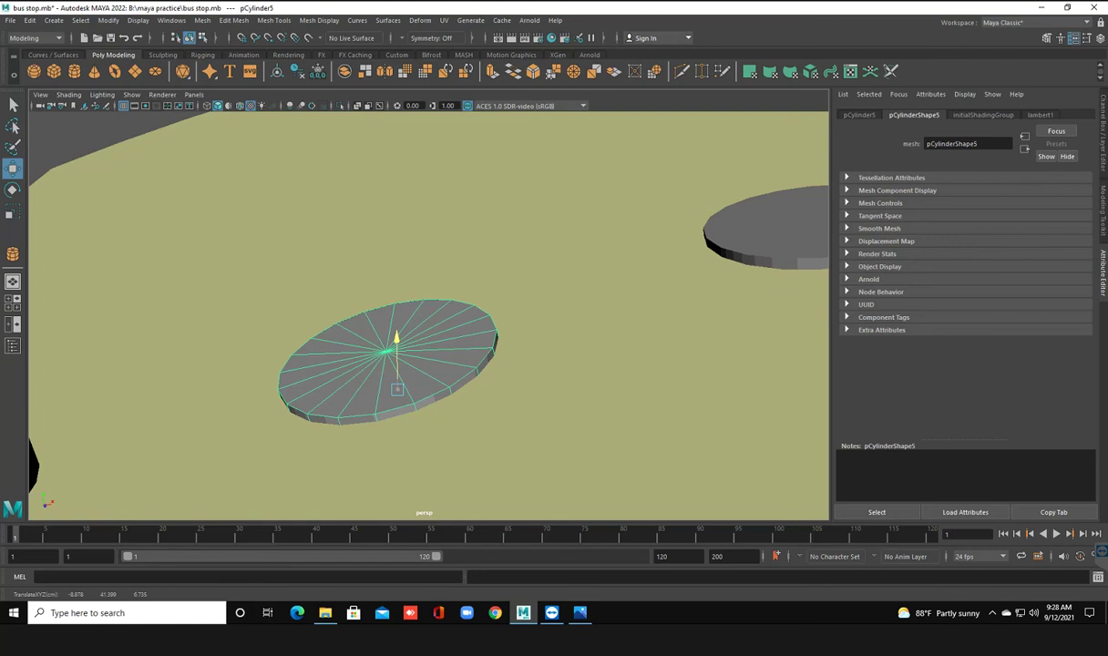
left_click_drag(397, 343, 397, 340)
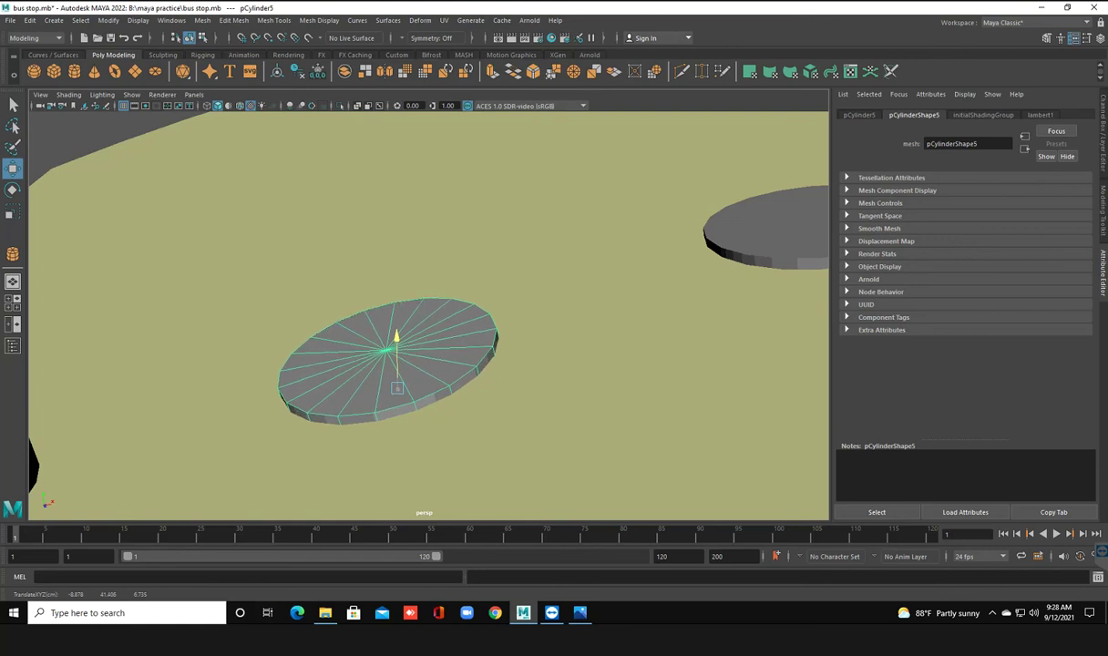
left_click_drag(274, 410, 592, 365, "alt")
Lift the stray upper cylinder piece off pCylinder4 and delete it
left_click(473, 419)
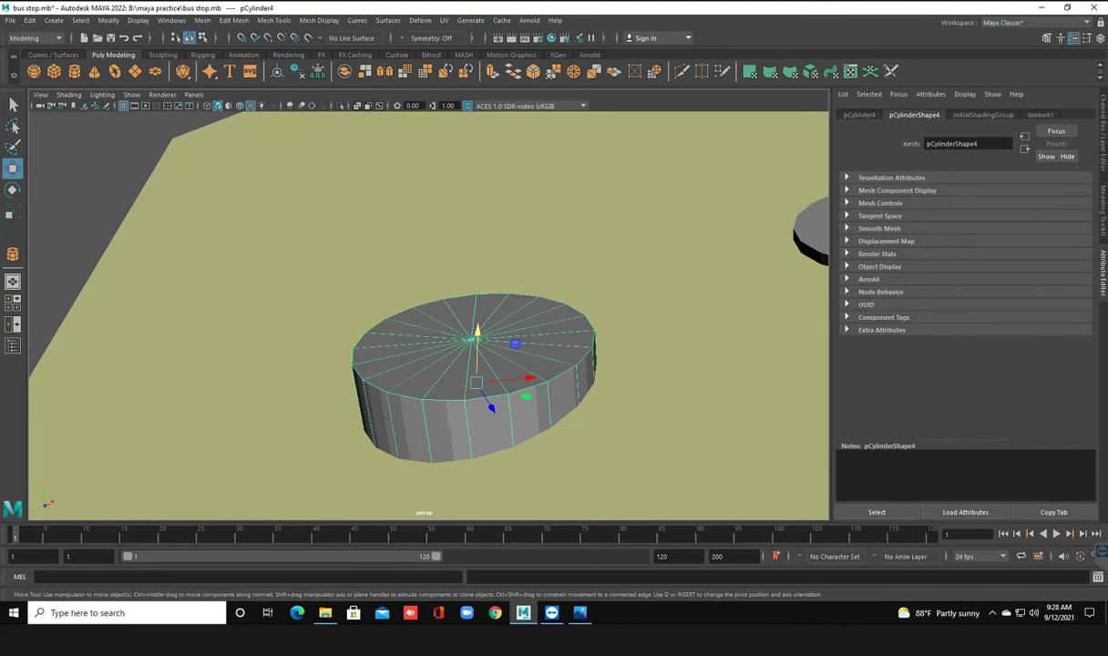
mouse_move(475, 339)
left_mouse_down("shift")
mouse_move(475, 351)
mouse_move(478, 255)
left_mouse_up("shift")
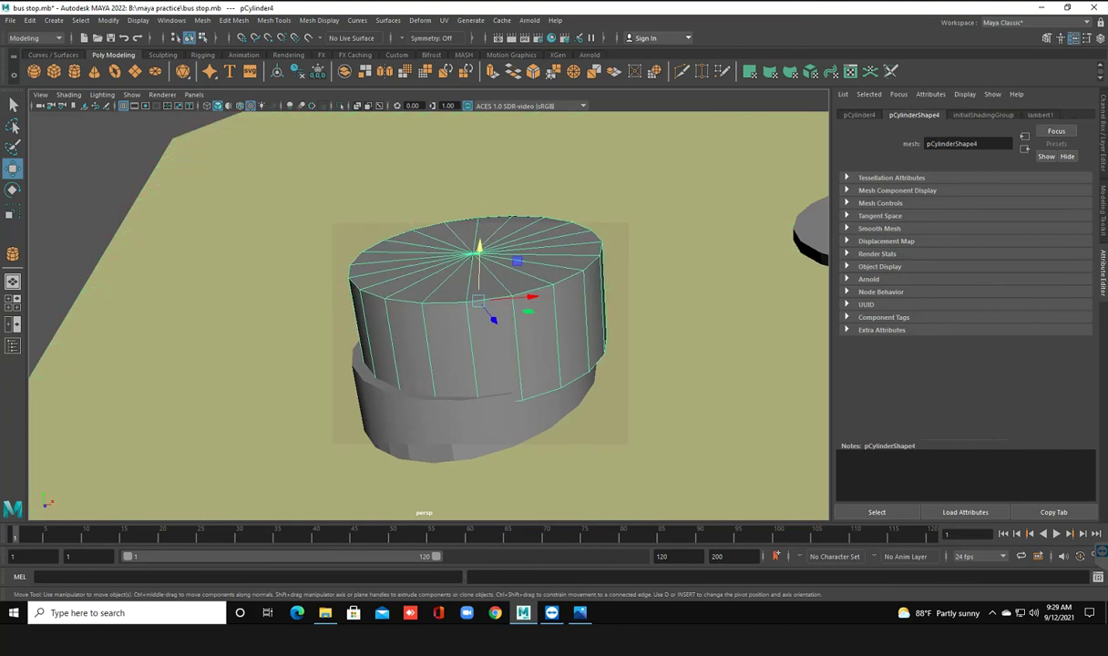
left_click_drag(477, 247, 480, 168)
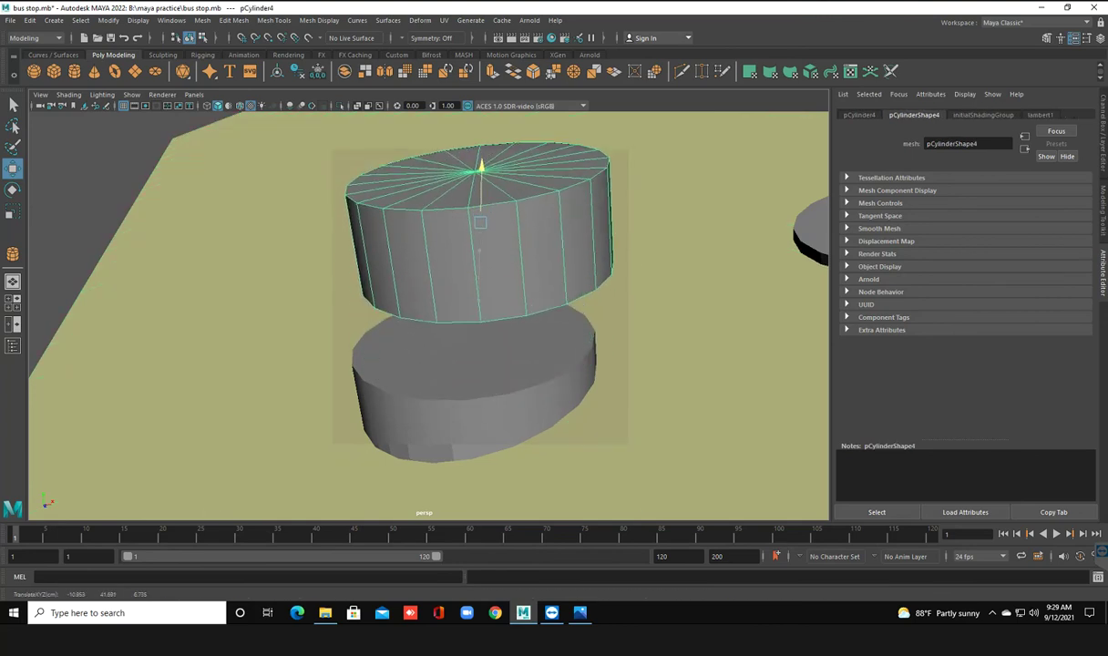
key("Delete")
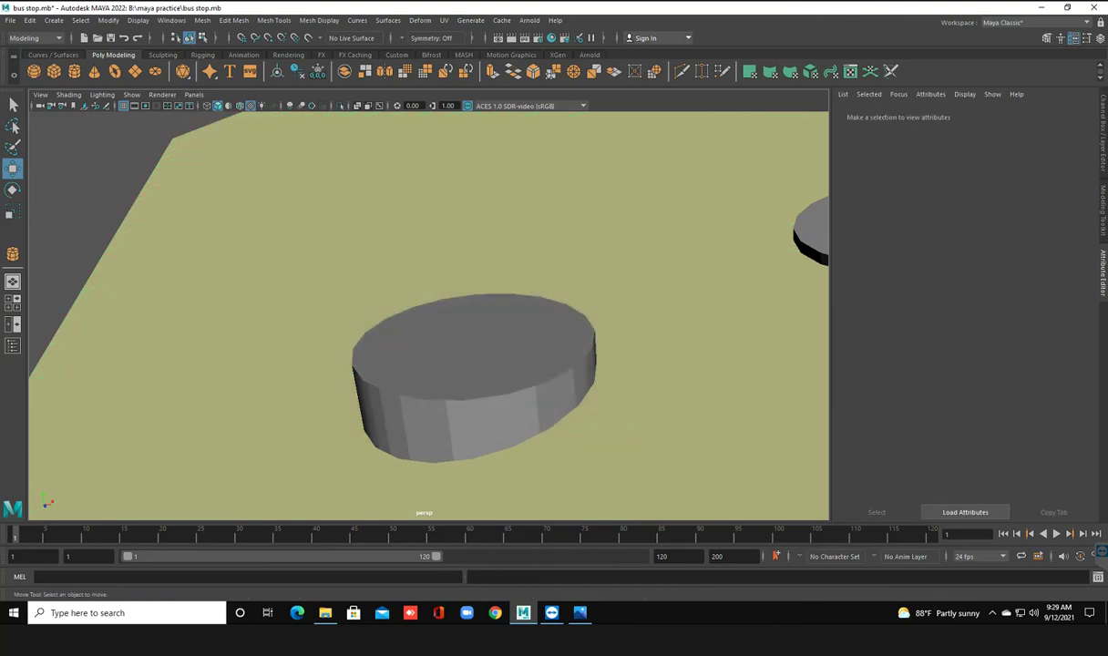
Shorten pCylinder3, tilt it to follow the roof, and thin it
left_click(455, 328)
left_click_drag(475, 330, 475, 358)
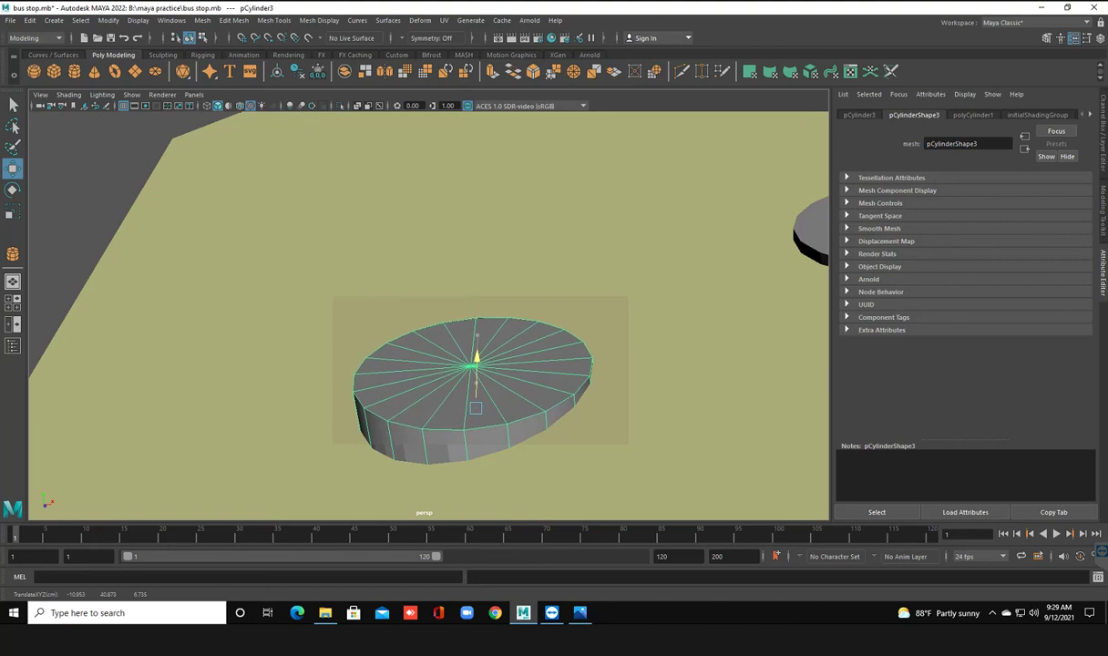
key("e")
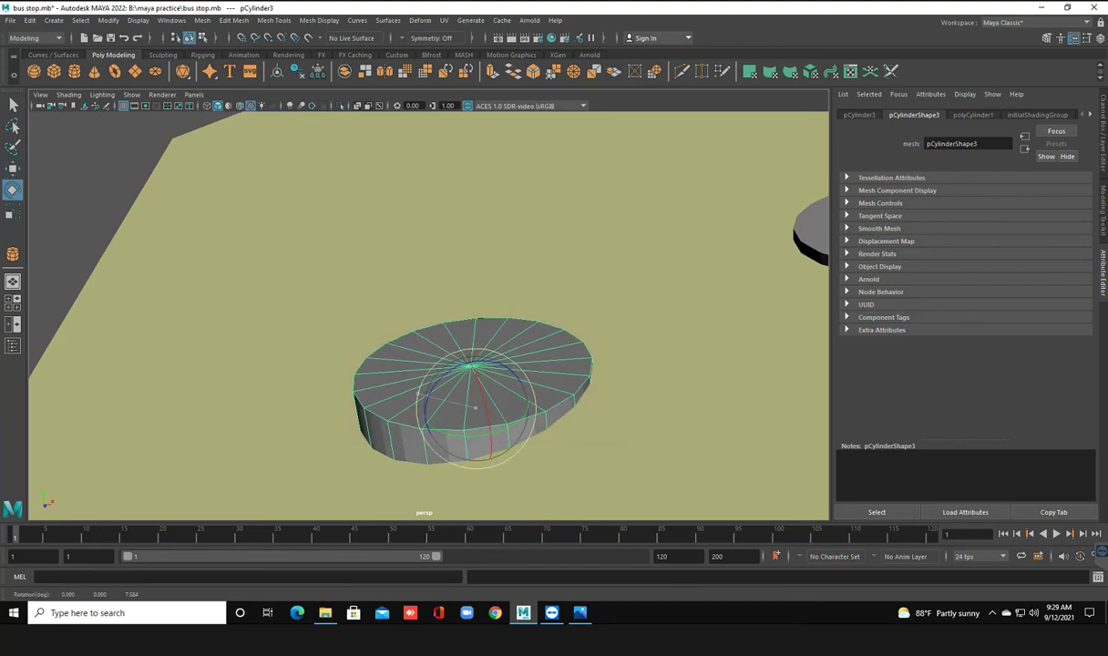
mouse_move(437, 401)
left_mouse_down()
mouse_move(418, 396)
mouse_move(467, 371)
mouse_move(473, 401)
mouse_move(460, 409)
mouse_move(390, 374)
mouse_move(401, 346)
left_mouse_up()
key("w")
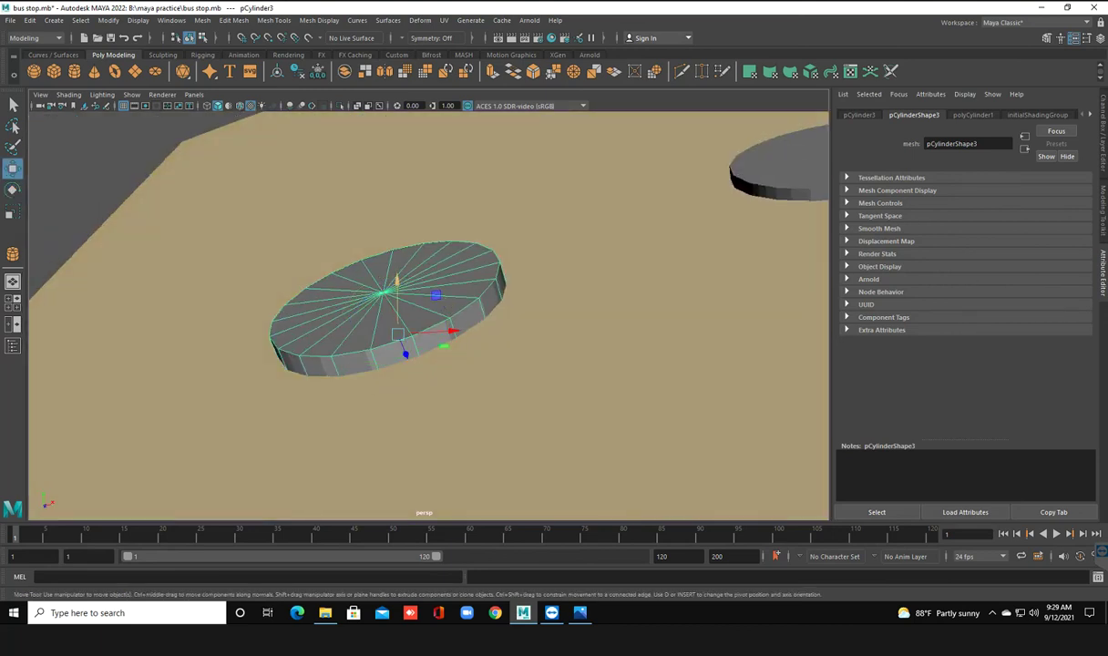
left_click_drag(397, 280, 397, 293)
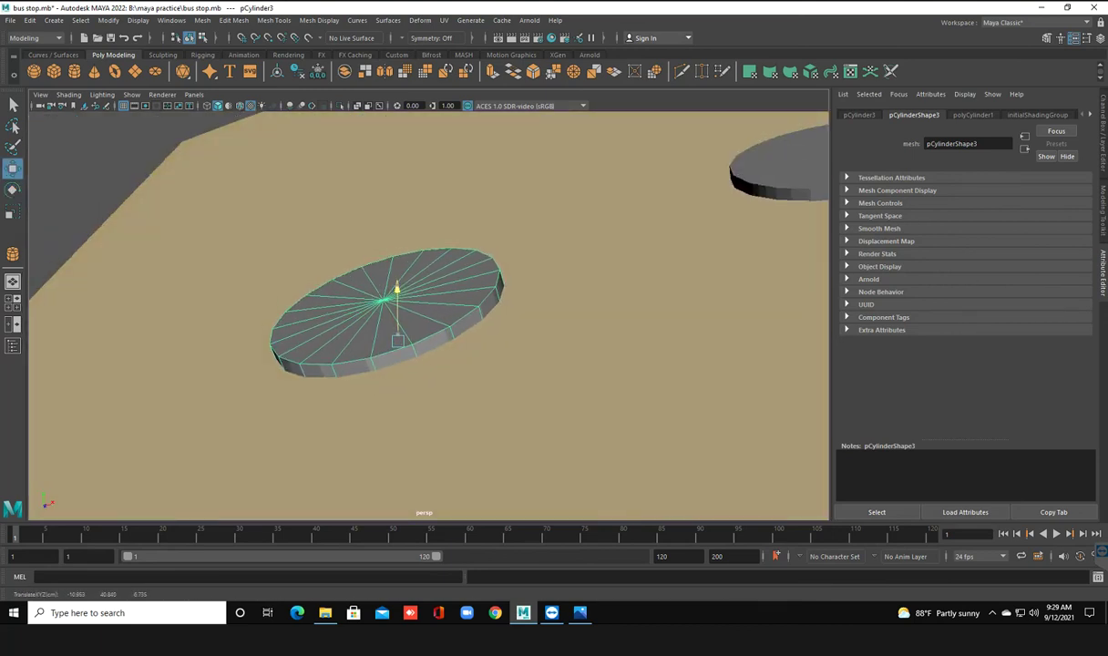
key("F8")
mouse_move(397, 344)
left_mouse_down("alt")
mouse_move(412, 346)
mouse_move(346, 351)
left_mouse_up("alt")
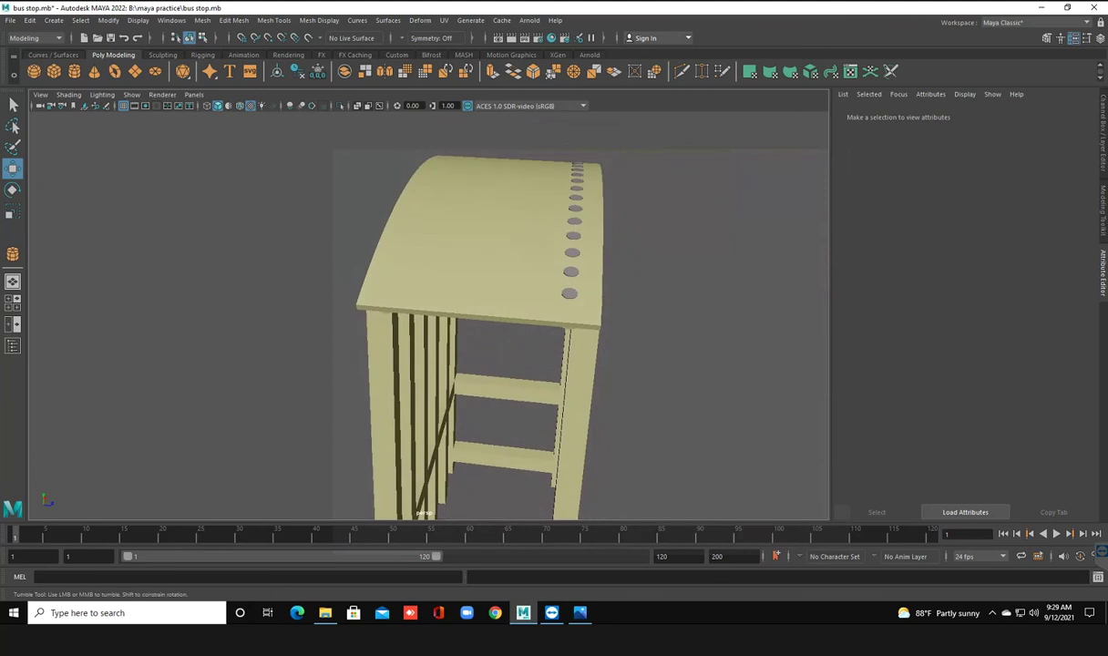
Select the roof with its left hole cylinders, then dismiss the Mesh menu and clear the selection
mouse_move(346, 351)
left_mouse_down("alt")
mouse_move(273, 355)
mouse_move(337, 328)
left_mouse_up("alt")
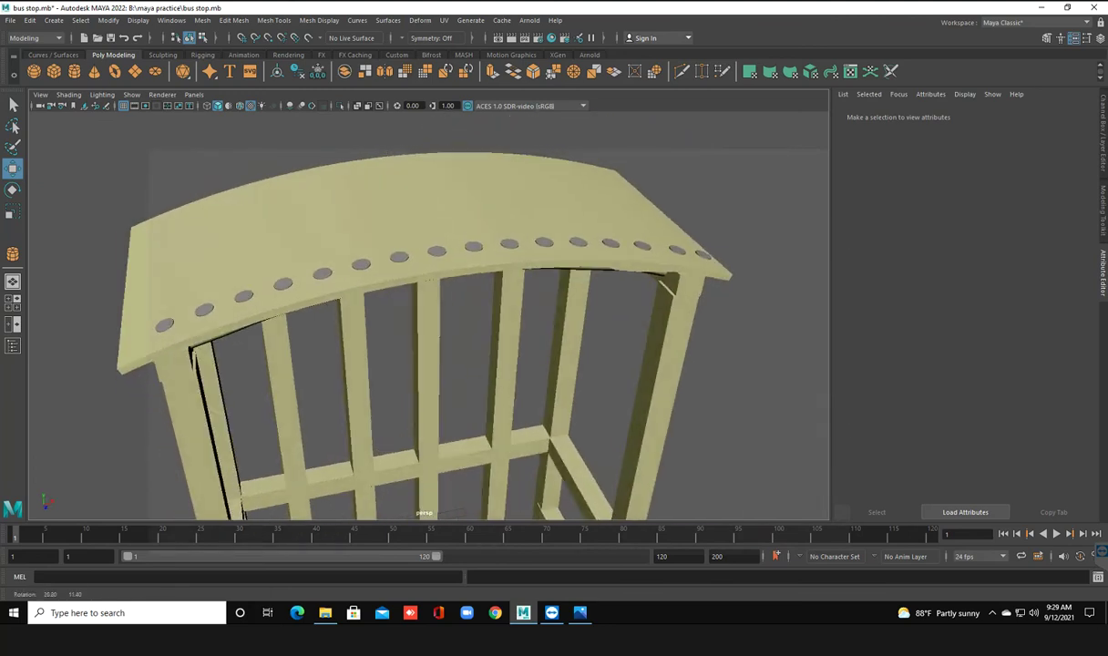
left_click_drag(60, 273, 753, 223)
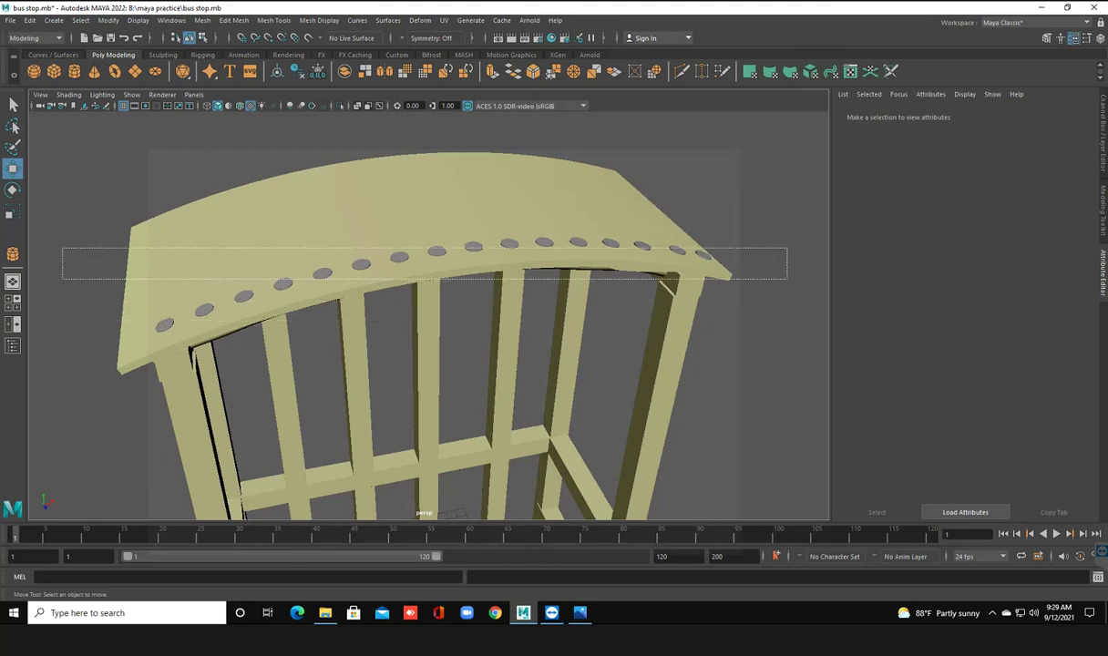
scroll(424, 319, "up", 2)
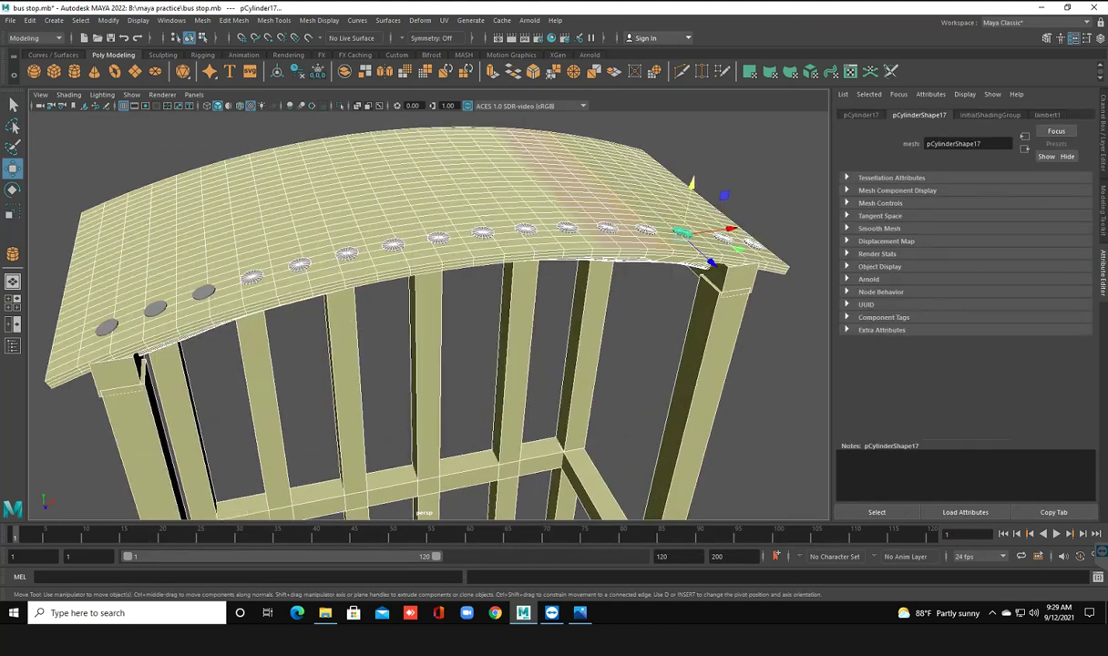
left_click(203, 293)
left_click(155, 310)
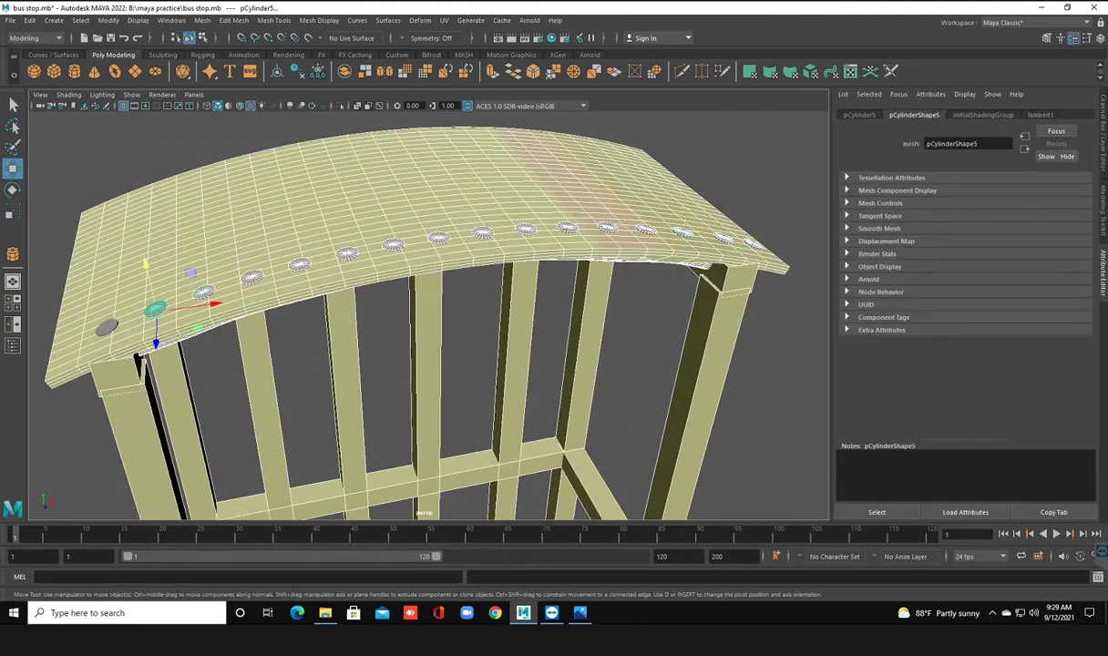
left_click(107, 326)
key("5")
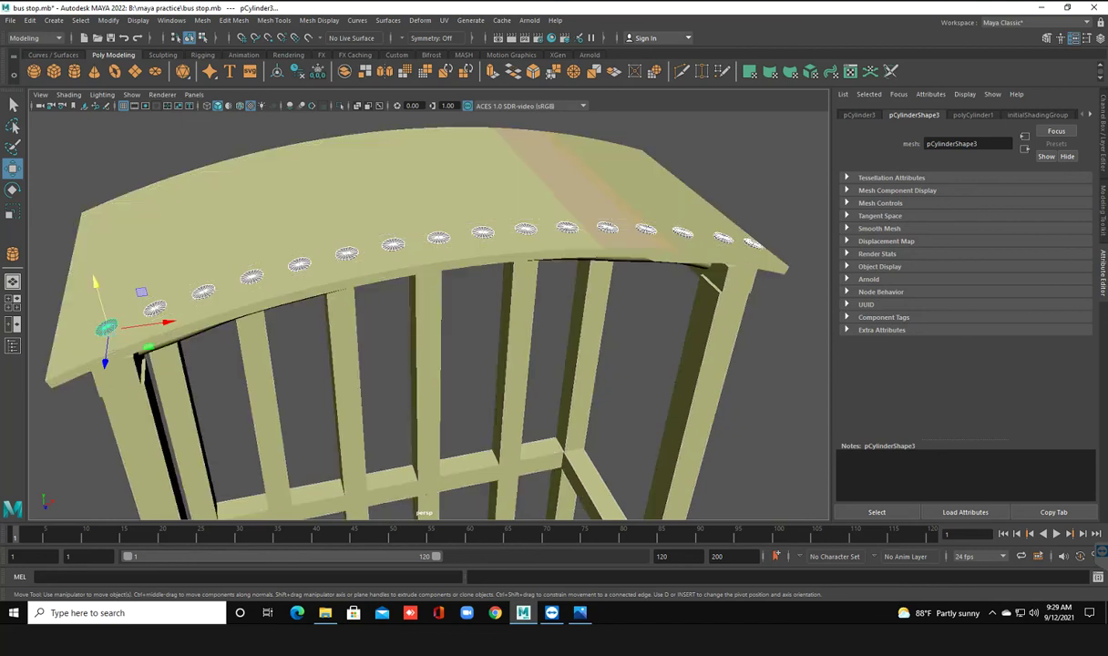
scroll(135, 278, "down", 2)
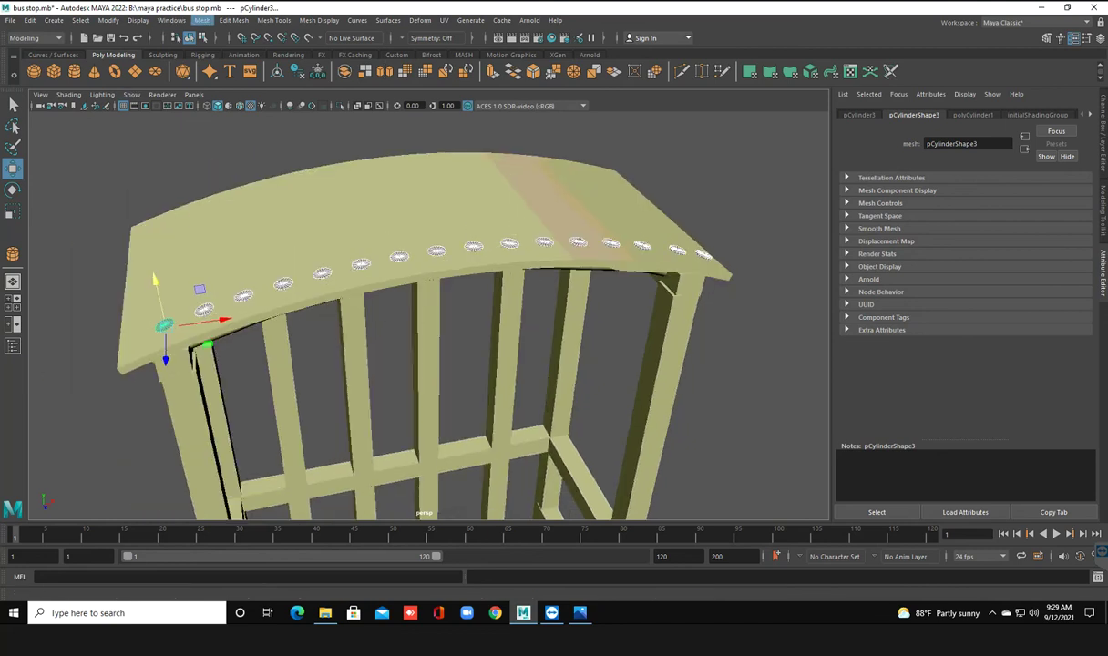
left_click(202, 20)
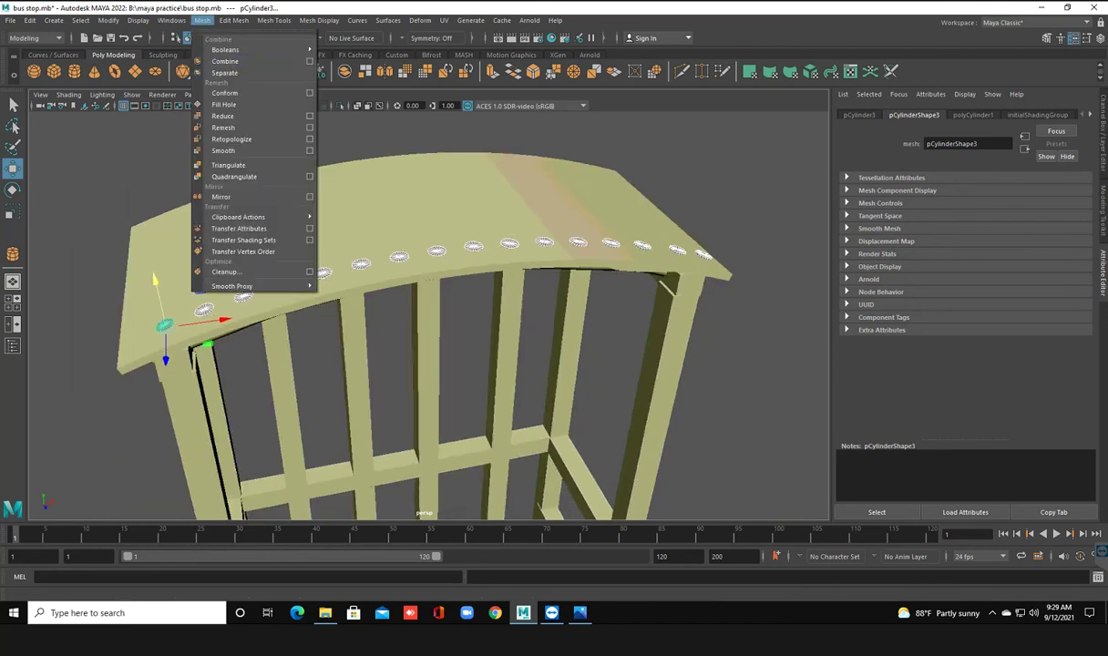
left_click(346, 137)
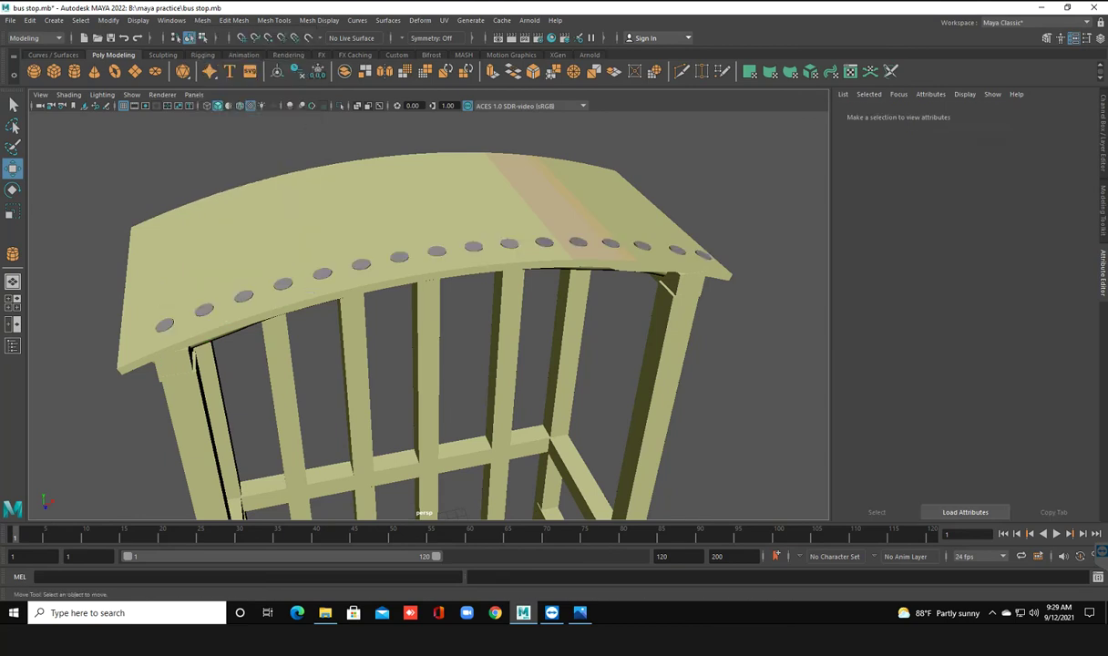
Delete the extra bolt at the right end of the curved roof
left_click_drag(183, 287, 409, 291, "alt")
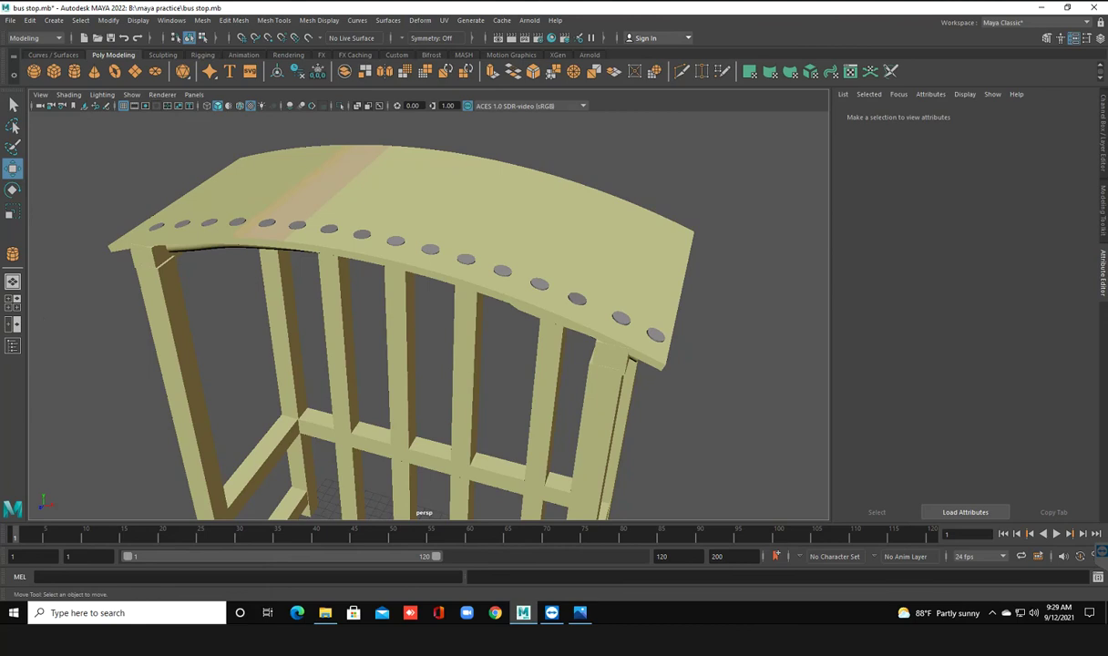
left_click_drag(583, 228, 165, 319, "alt")
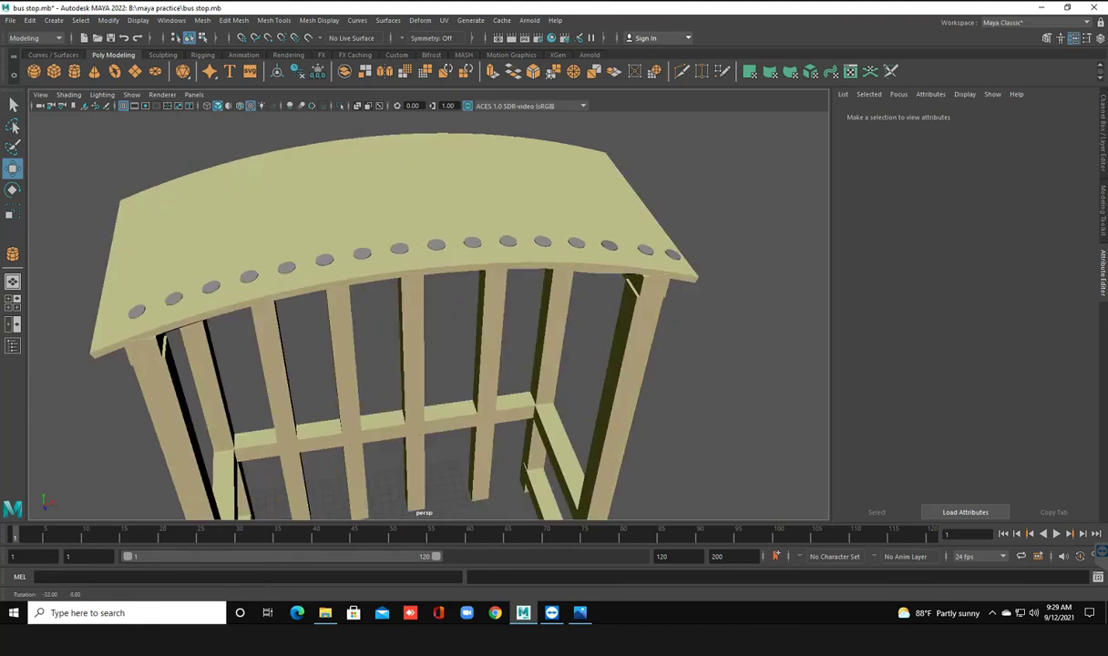
left_click_drag(410, 319, 437, 310, "alt")
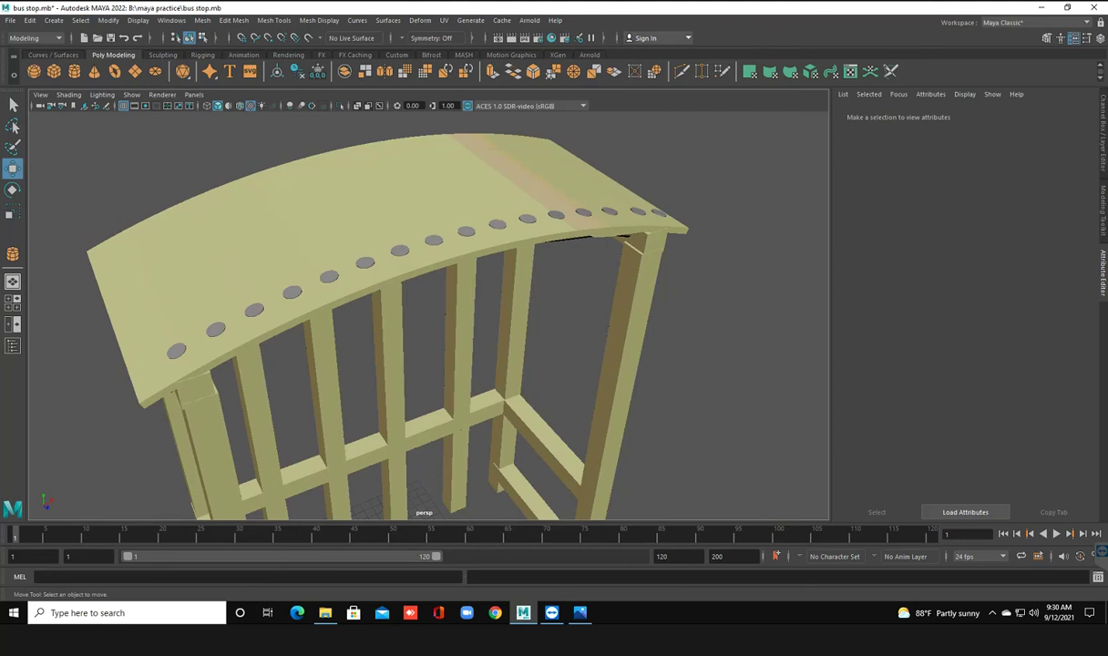
left_click(176, 351)
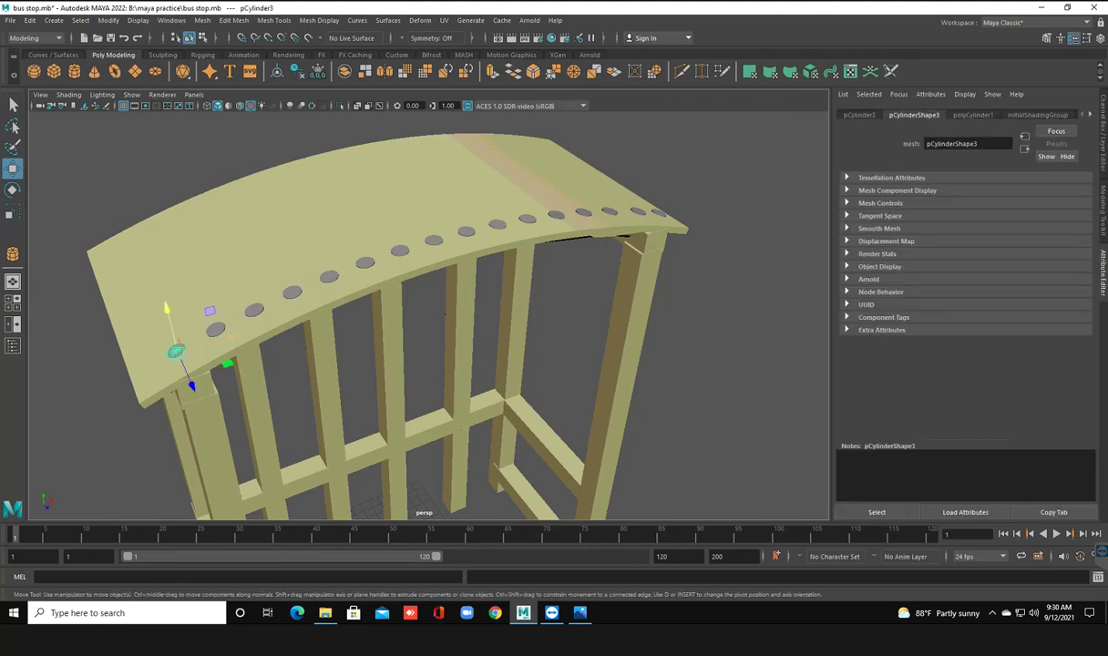
left_click_drag(410, 318, 510, 310, "alt")
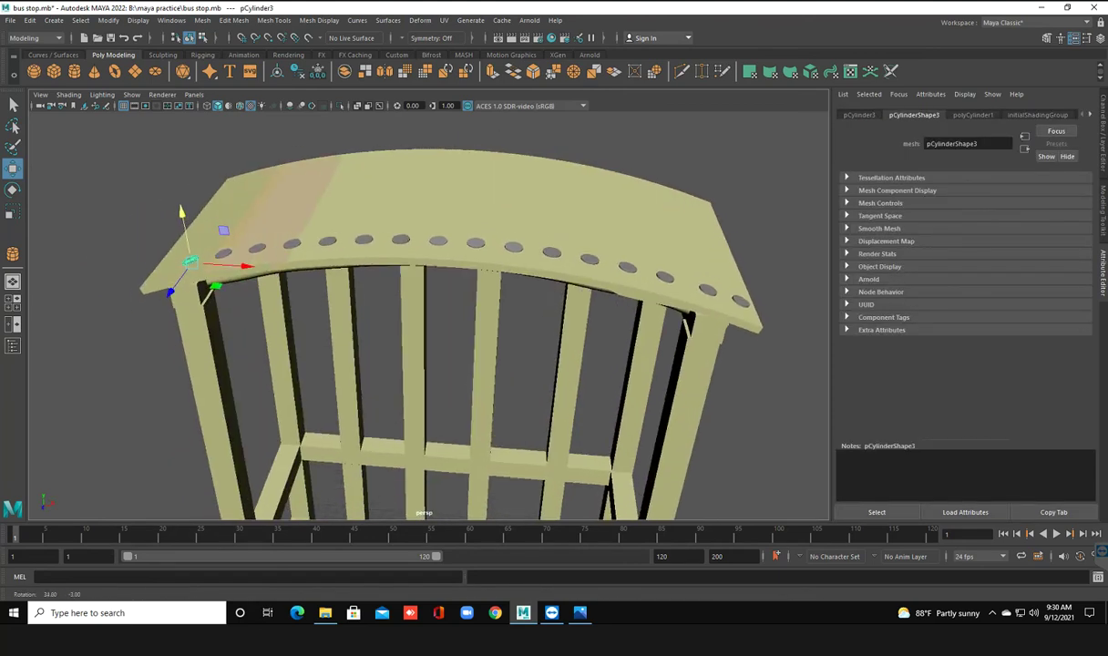
middle_click_drag(455, 319, 296, 296, "alt")
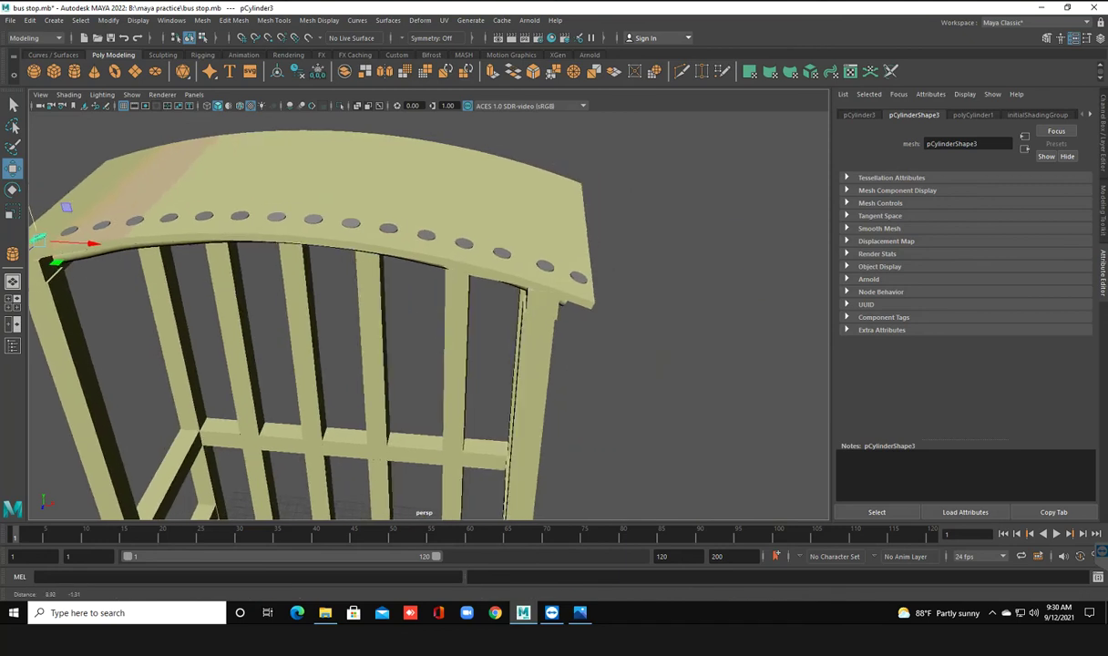
left_click(579, 277)
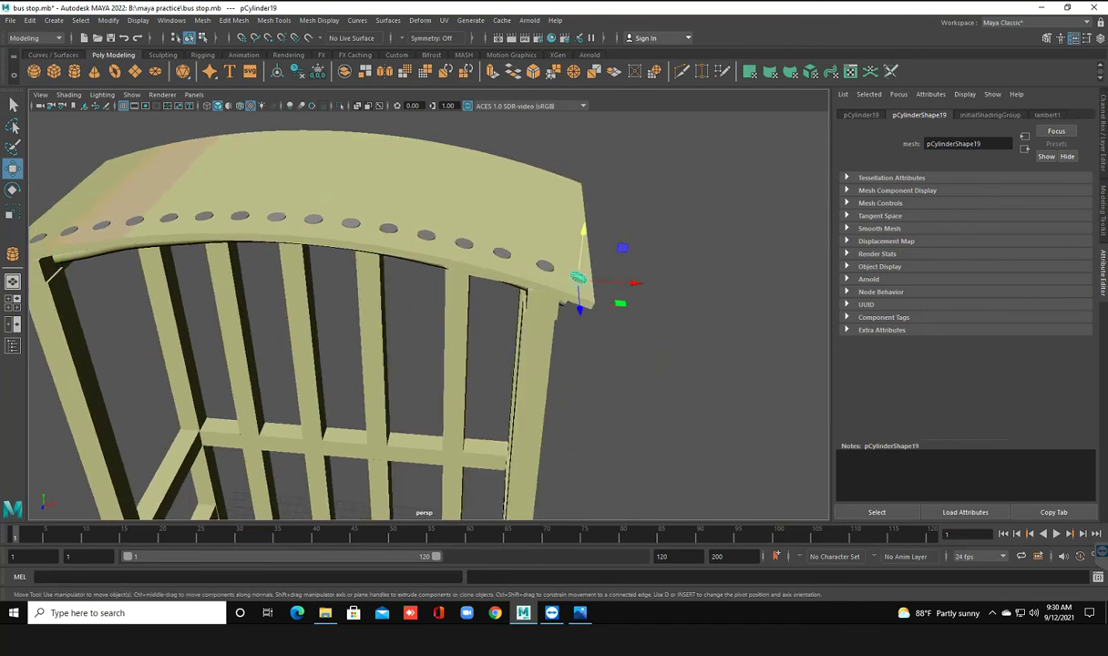
key("Delete")
Nudge pCylinder18 sideways along the roof edge on X
left_click(545, 266)
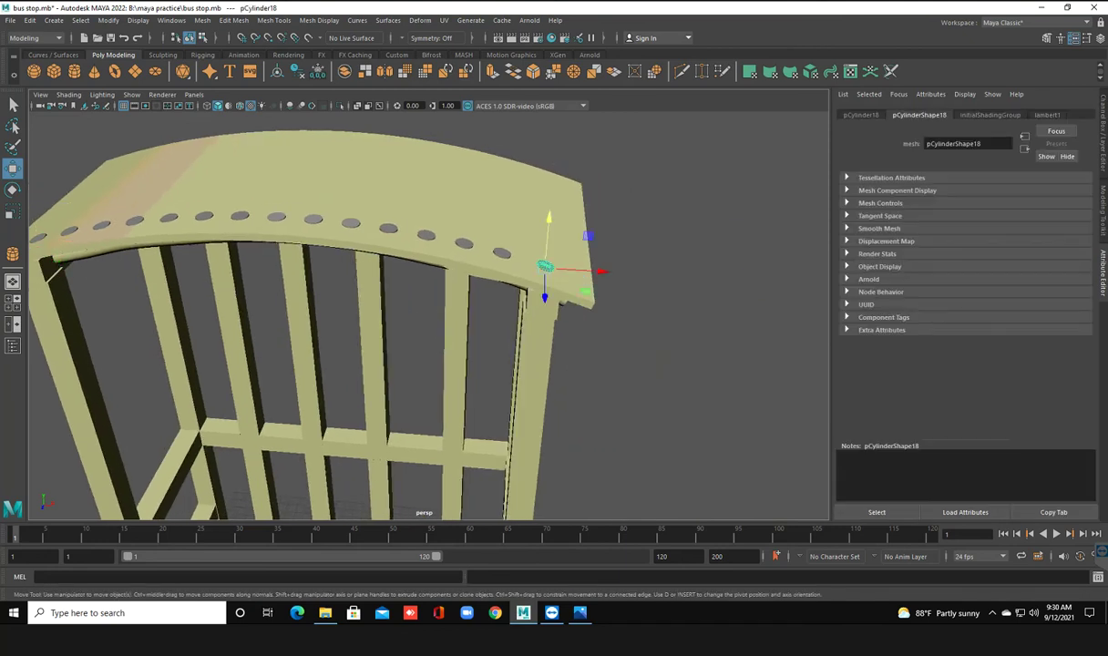
mouse_move(601, 271)
left_mouse_down()
mouse_move(616, 270)
mouse_move(606, 270)
left_mouse_up()
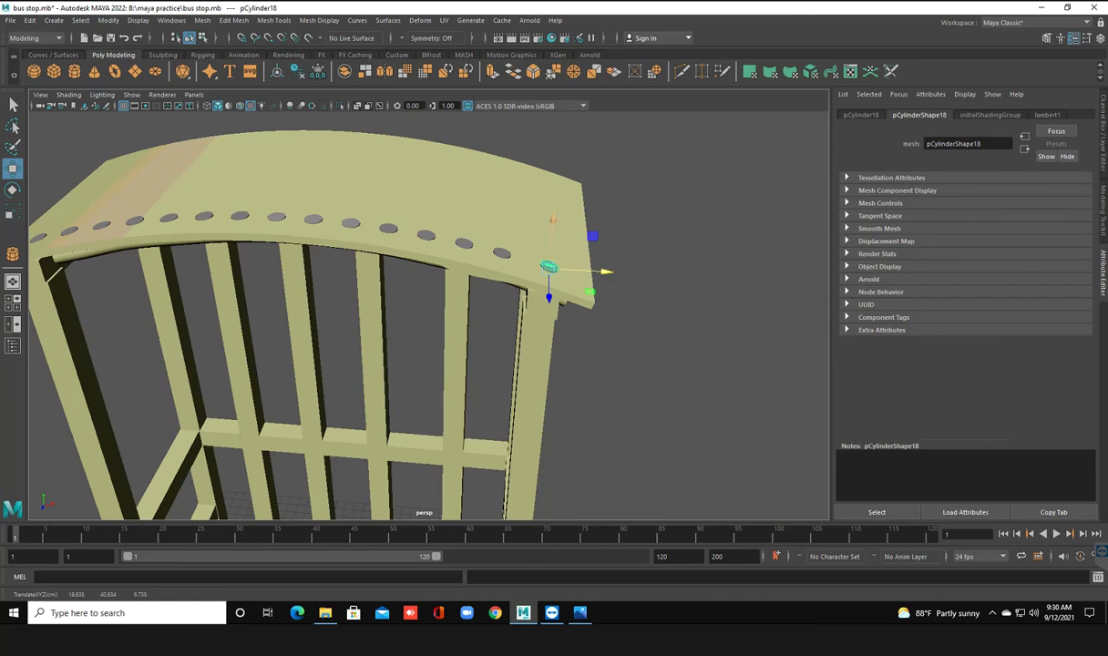
scroll(606, 271, "up", 5)
scroll(606, 270, "up", 5)
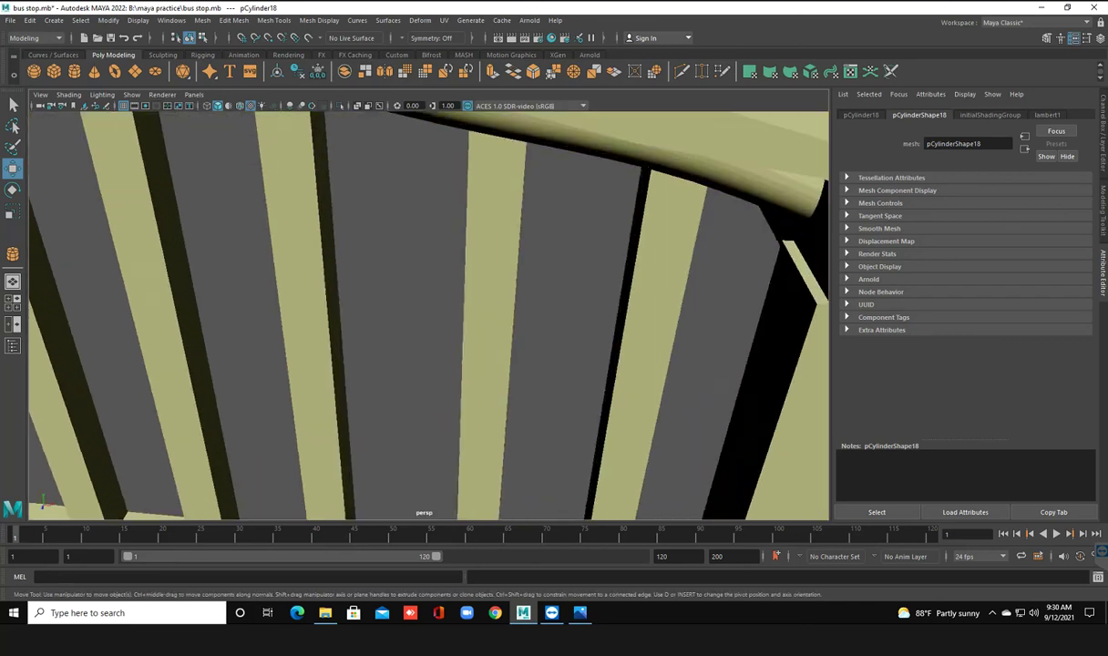
scroll(428, 309, "down", 2)
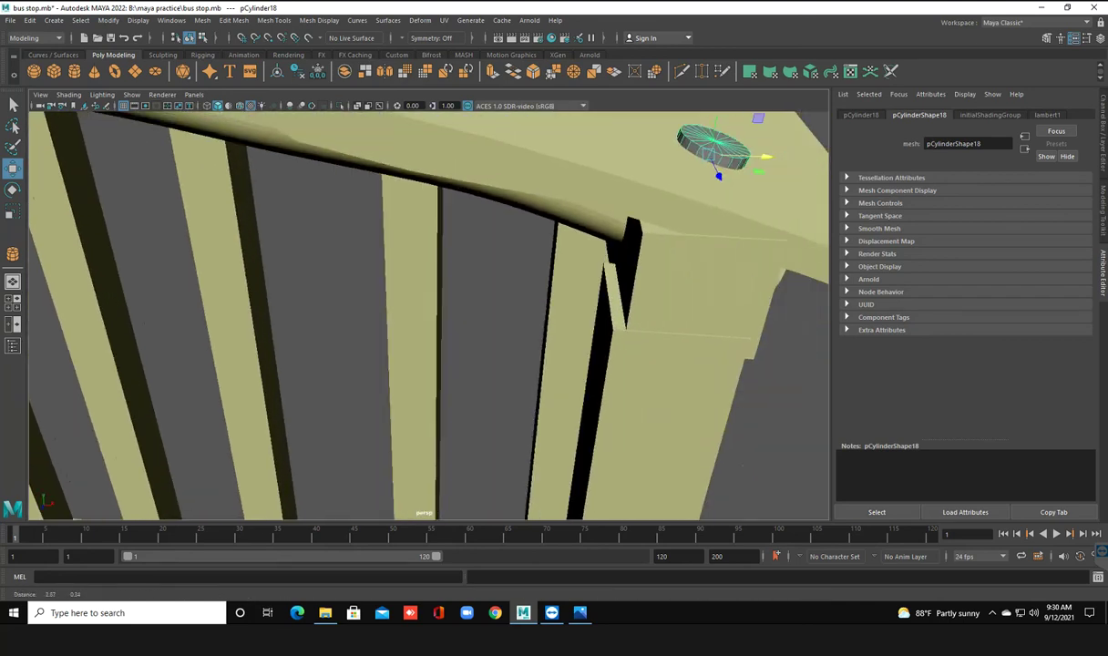
scroll(428, 310, "down", 2)
scroll(428, 310, "down", 2)
scroll(428, 310, "down", 1)
middle_click_drag(428, 310, 381, 337, "alt")
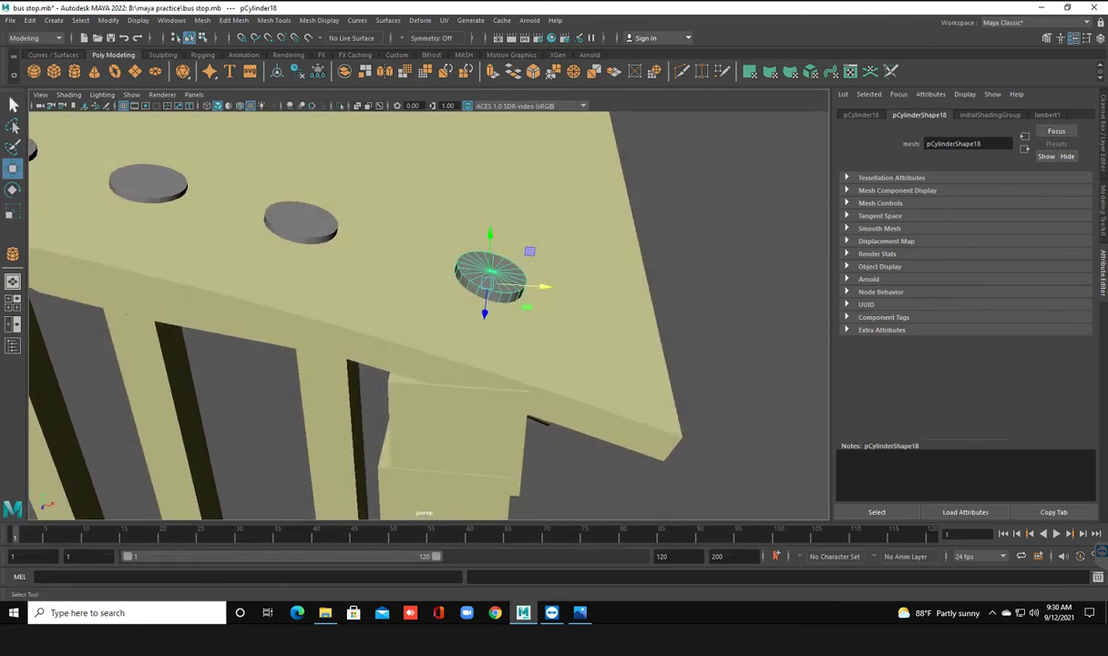
double_click(13, 168)
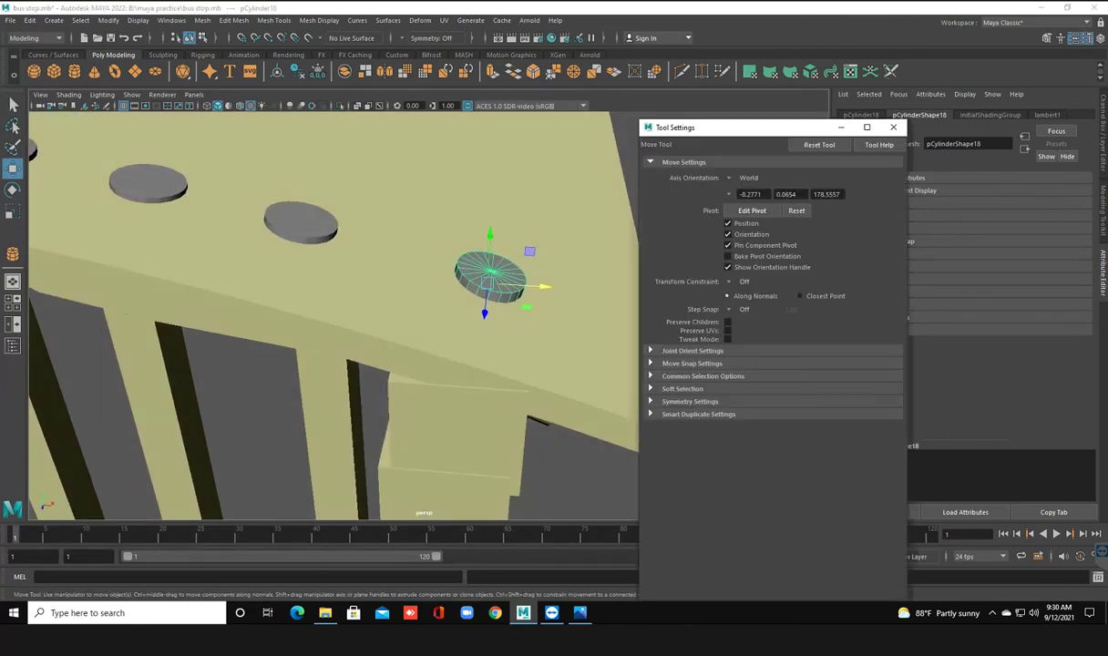
Set the Move tool's Axis Orientation to Object, then slide pCylinder18 along the slope and into the roof
left_click(745, 177)
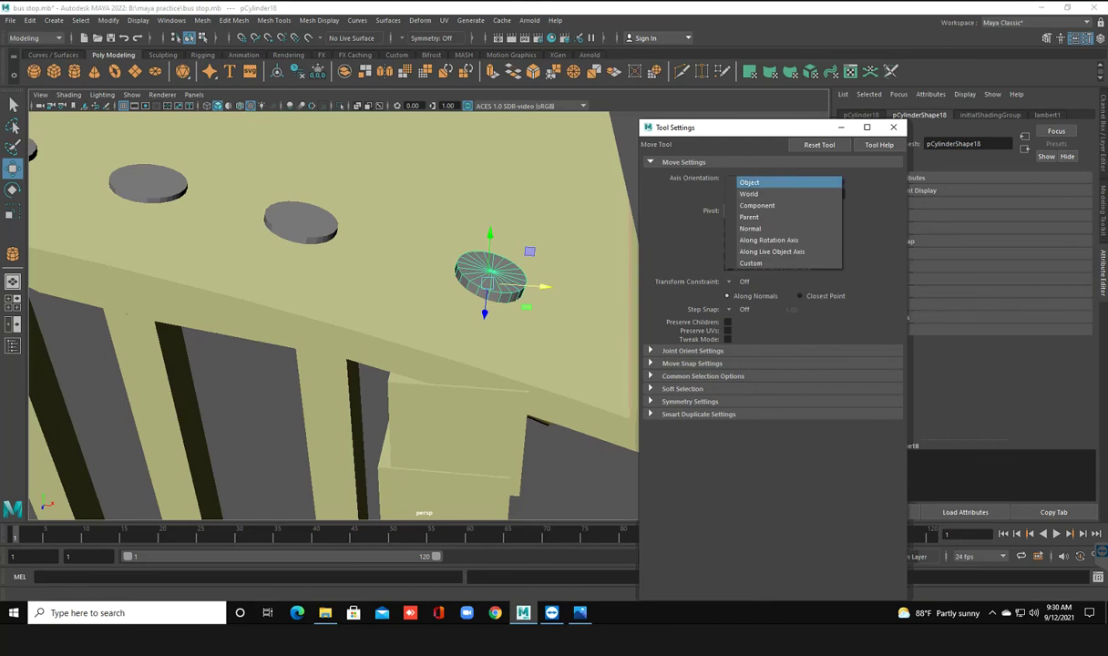
left_click(749, 182)
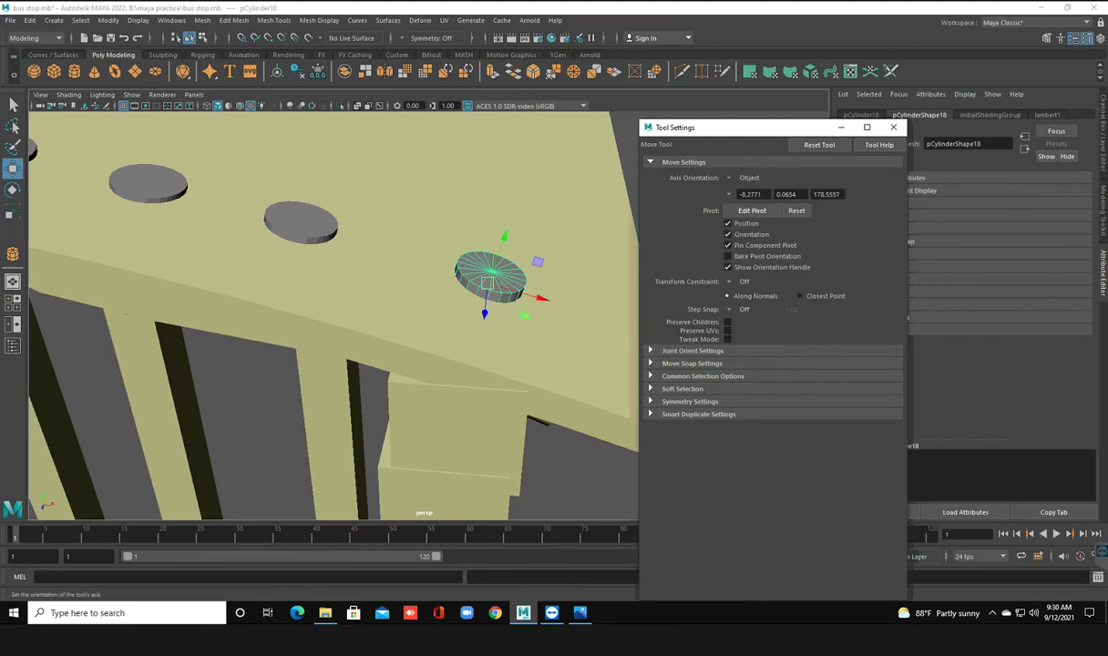
left_click(892, 127)
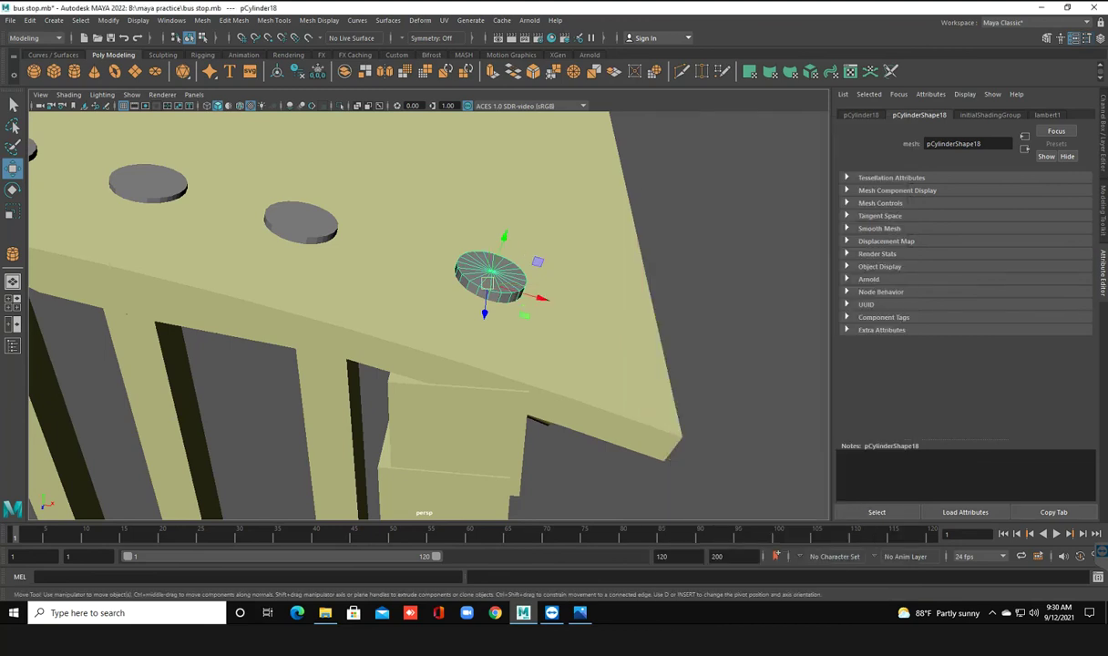
left_click_drag(541, 297, 575, 307)
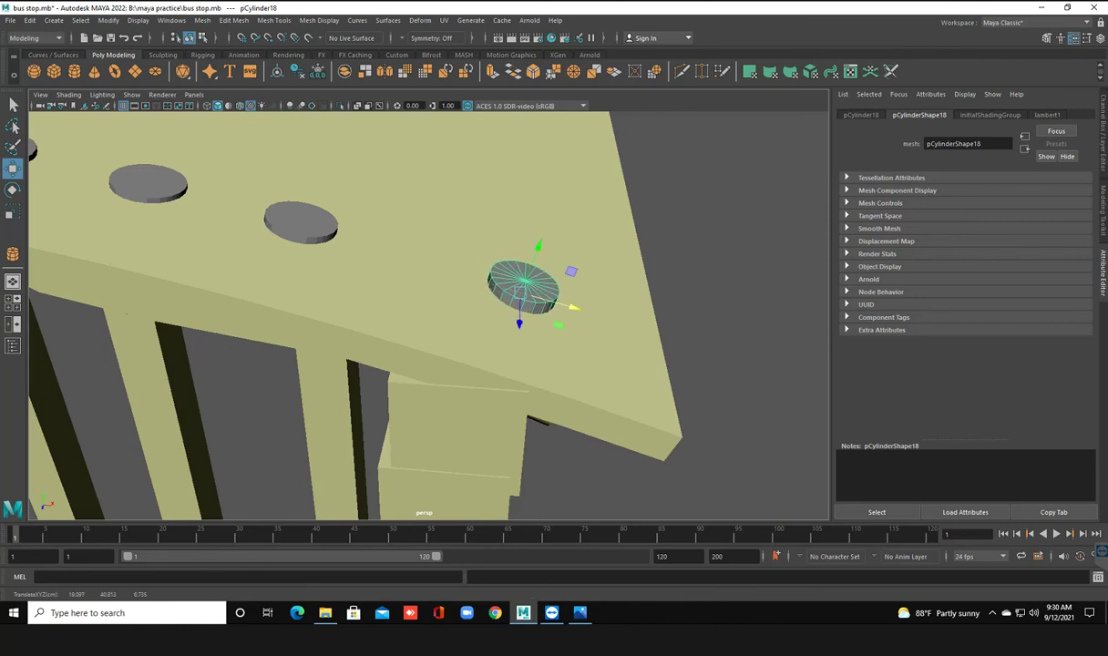
left_click_drag(537, 245, 536, 252)
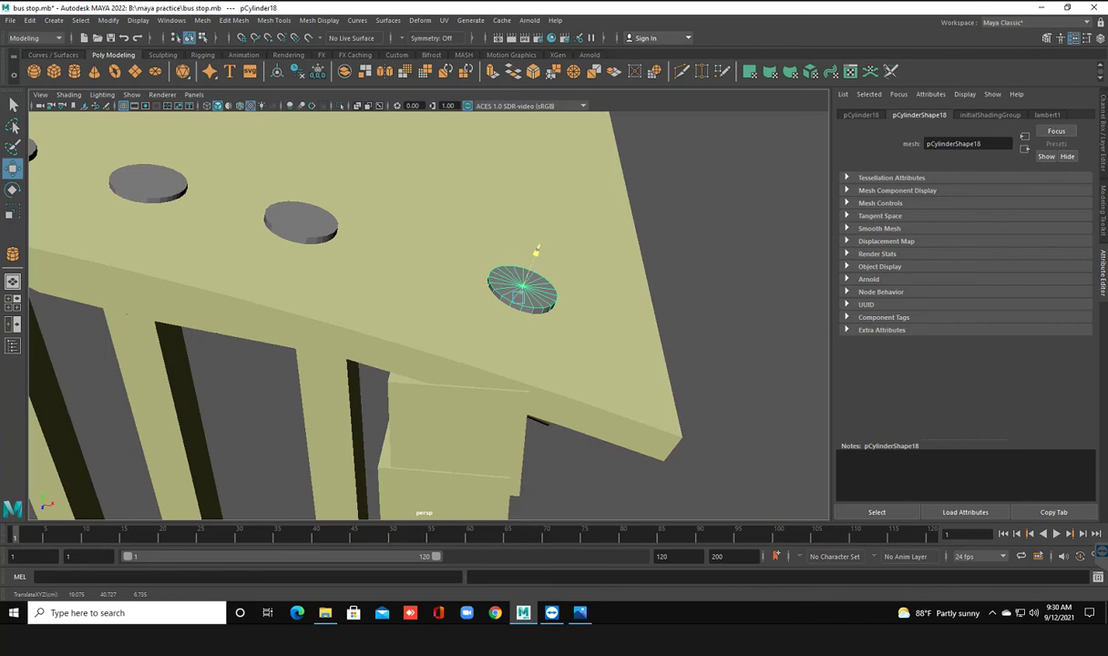
Slide pCylinder17 and pCylinder16 along the roof so the bolts are evenly spaced
left_click(300, 221)
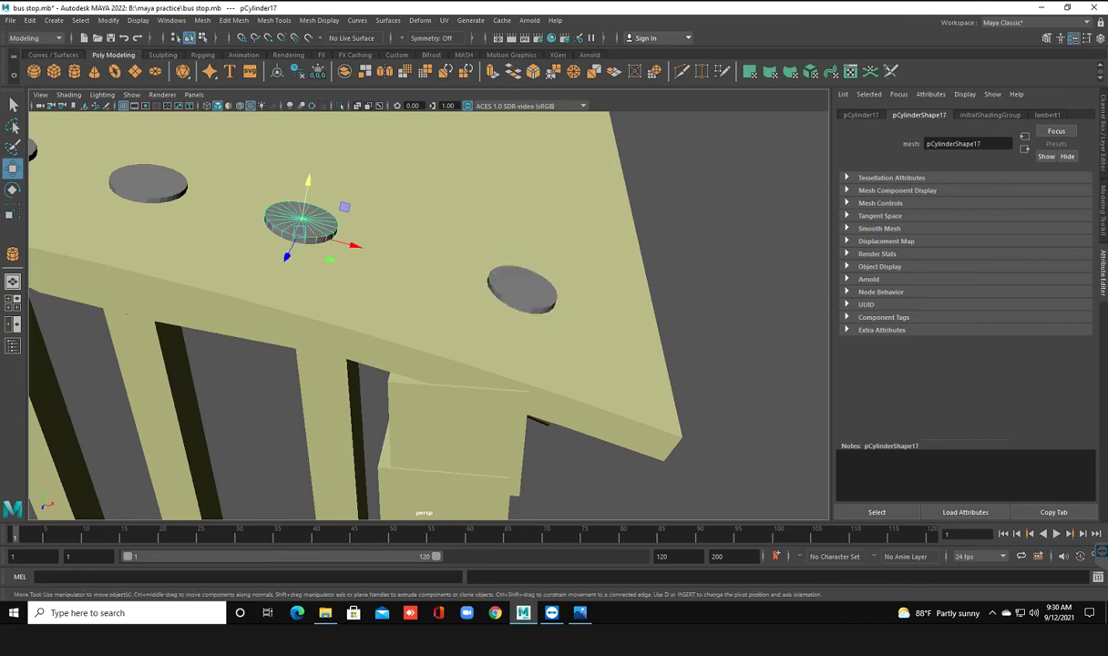
left_click_drag(353, 245, 400, 256)
left_click_drag(392, 255, 327, 273)
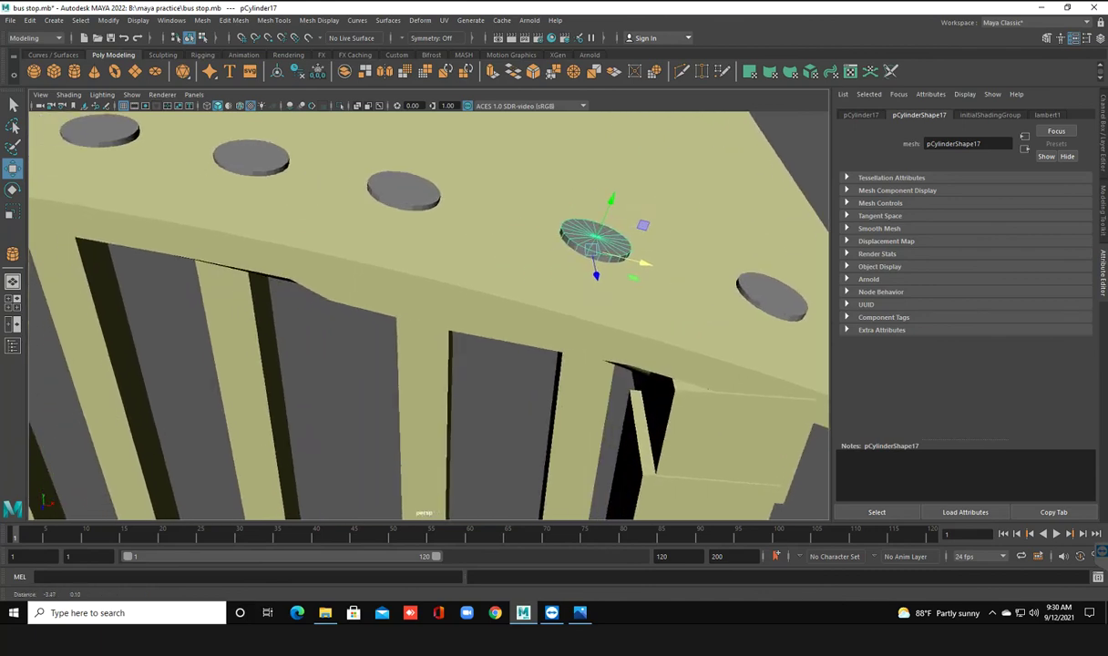
left_click(410, 211)
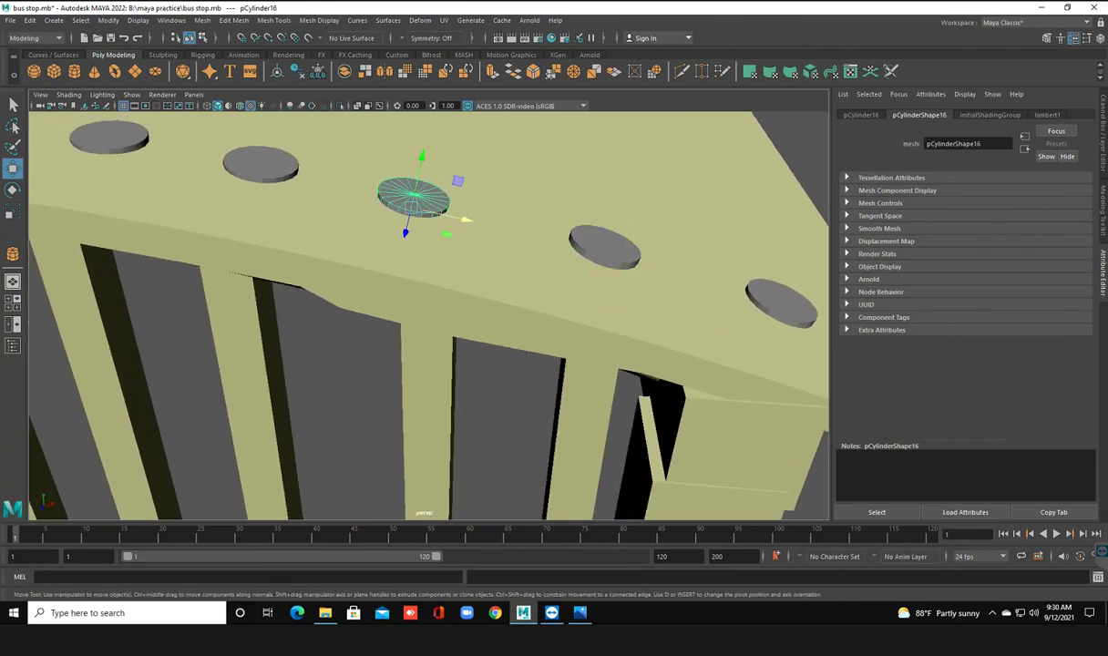
left_click_drag(465, 219, 480, 222)
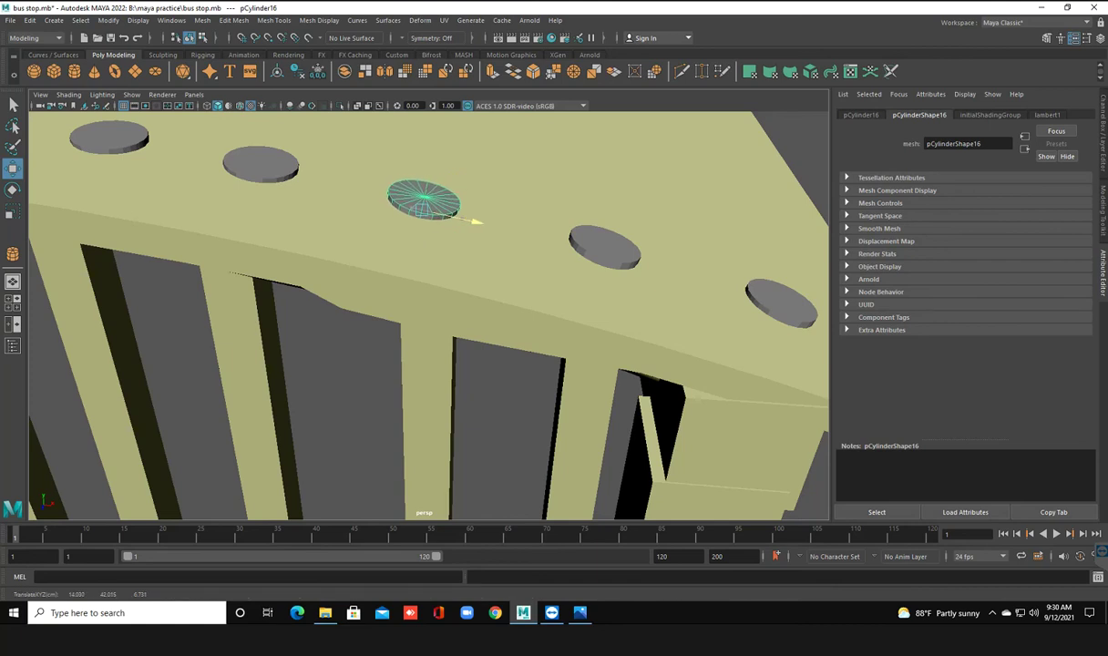
scroll(480, 222, "down", 5)
scroll(480, 222, "down", 1)
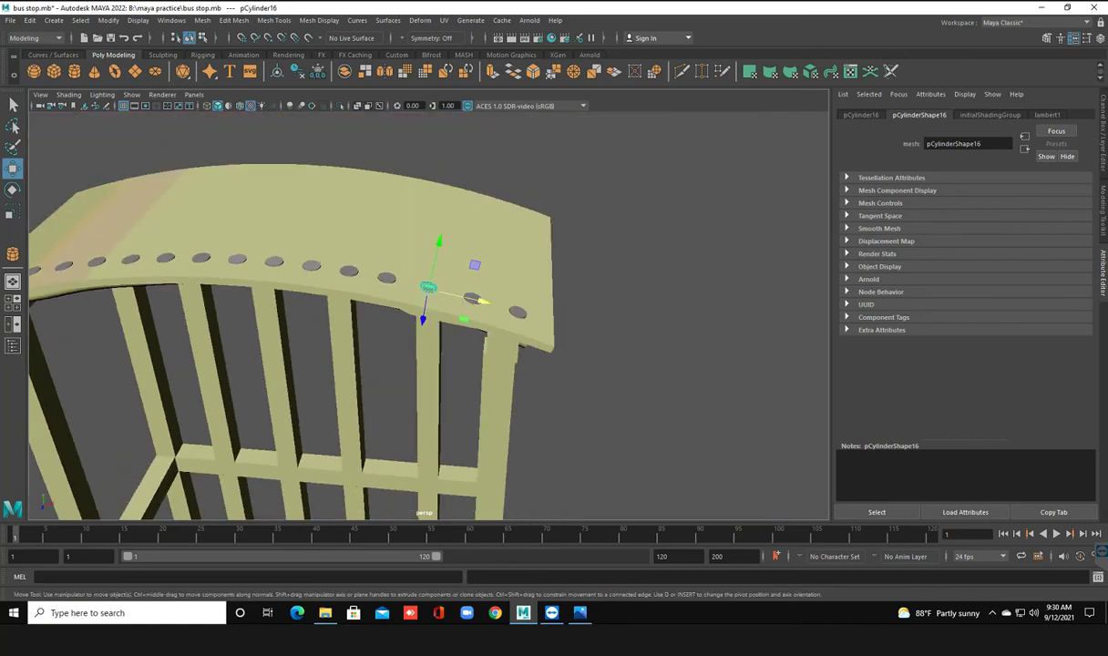
left_click_drag(455, 319, 546, 324, "alt")
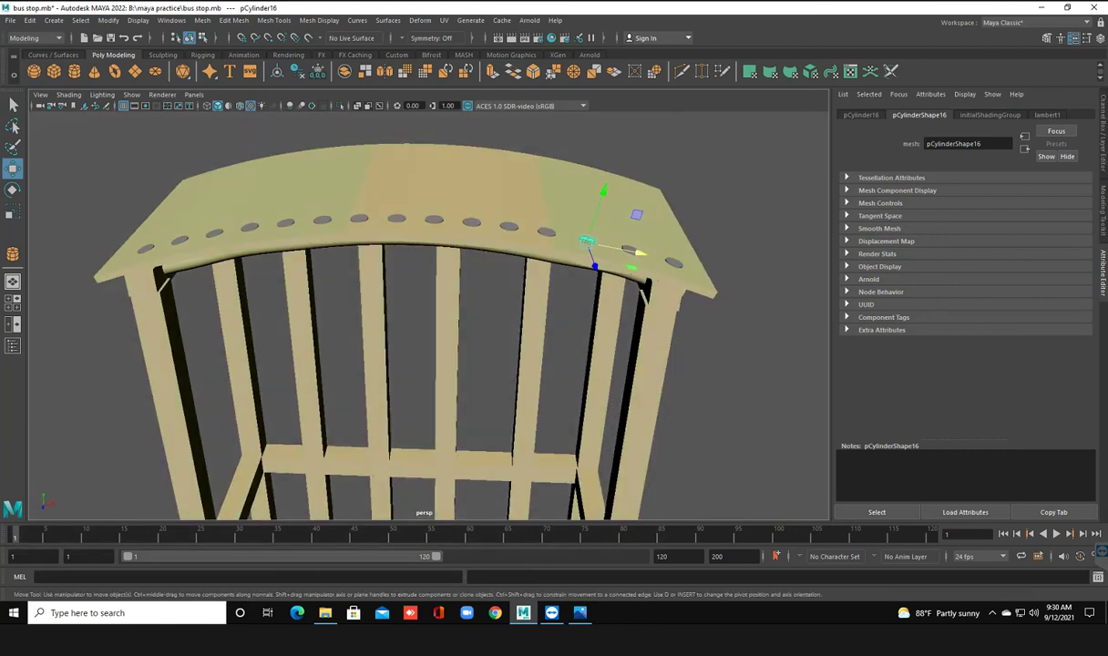
Marquee-select the roof and all its bolts and combine them into one mesh, pCylinder19
left_click(756, 392)
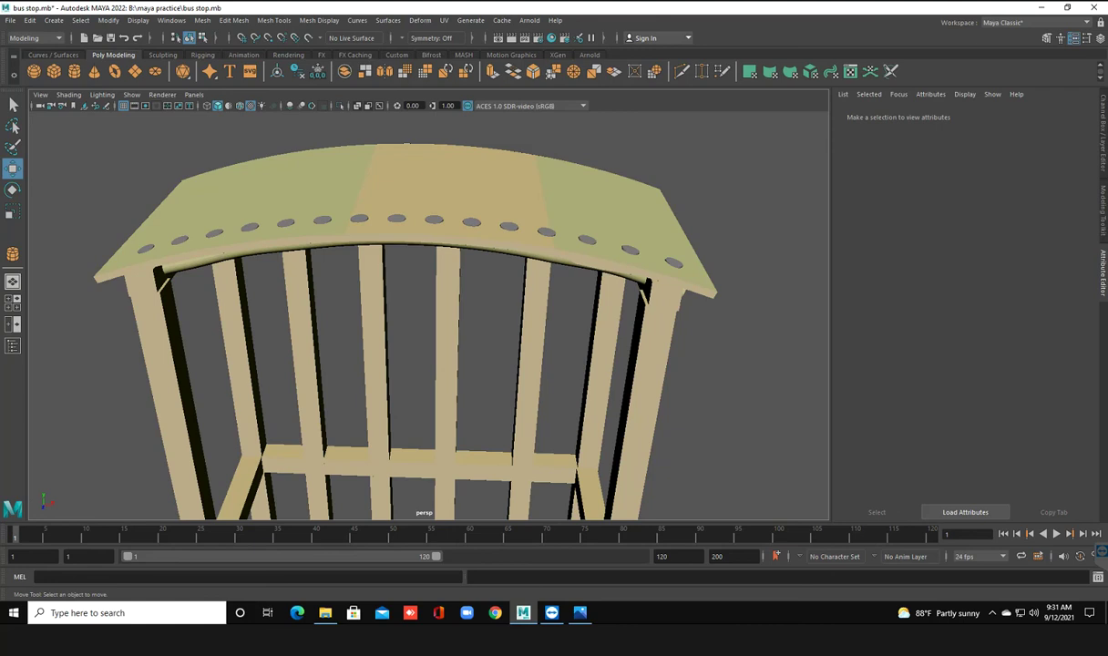
left_click_drag(98, 220, 706, 348)
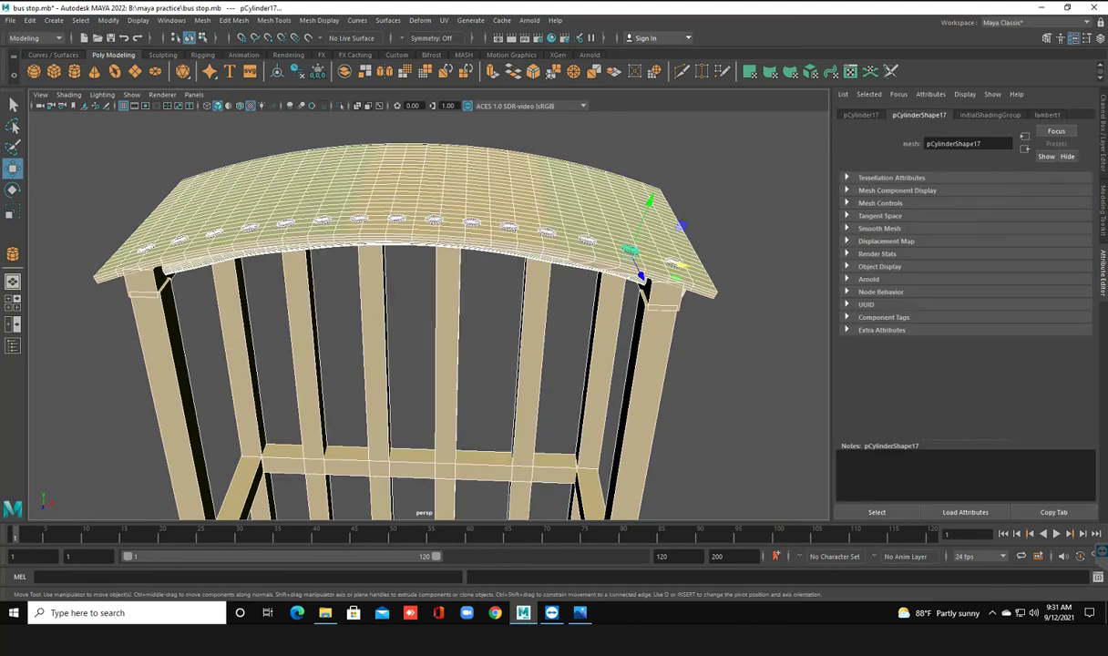
key("5")
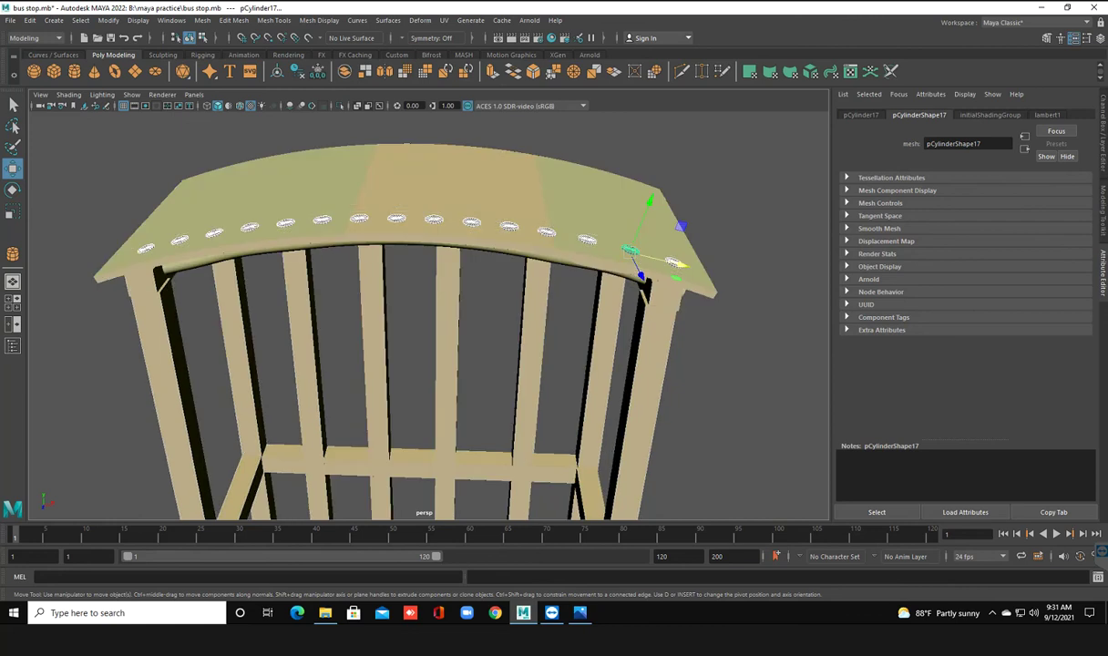
left_click(201, 20)
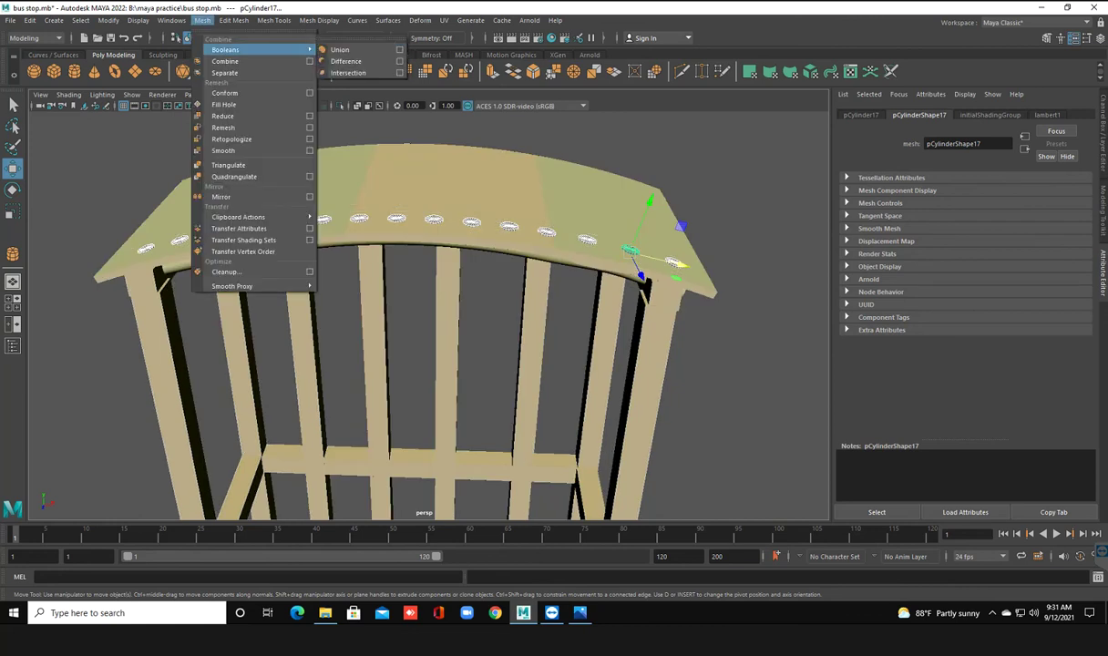
left_click(225, 61)
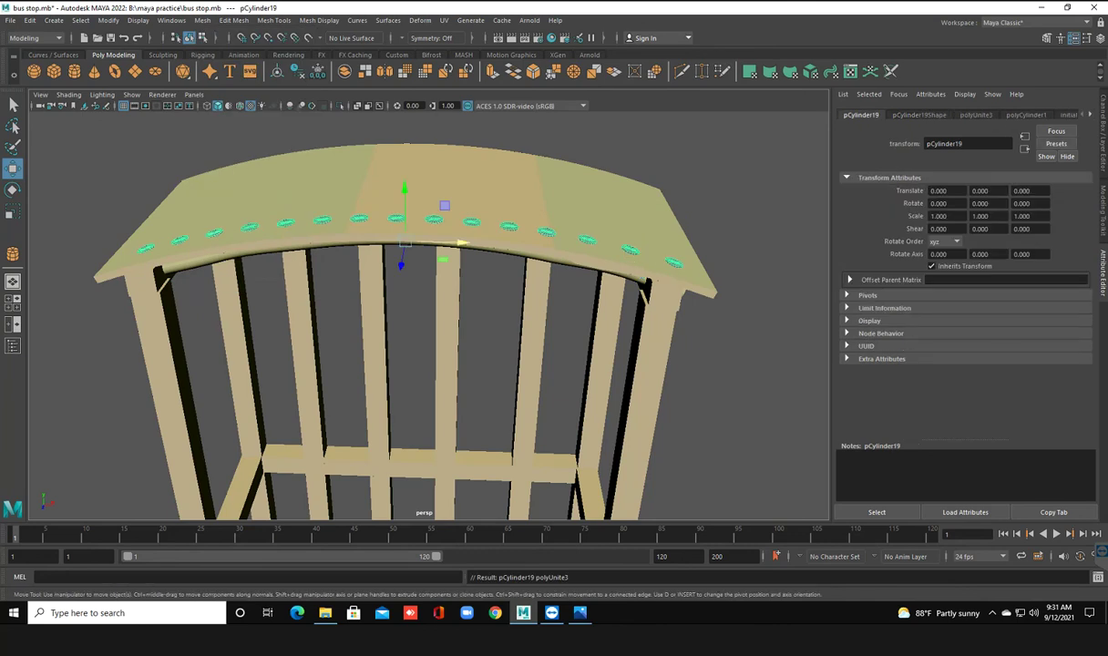
Duplicate the bolt row and place the copy along the roof's far edge
mouse_move(419, 319)
left_mouse_down("alt")
mouse_move(264, 300)
mouse_move(265, 328)
left_mouse_up("alt")
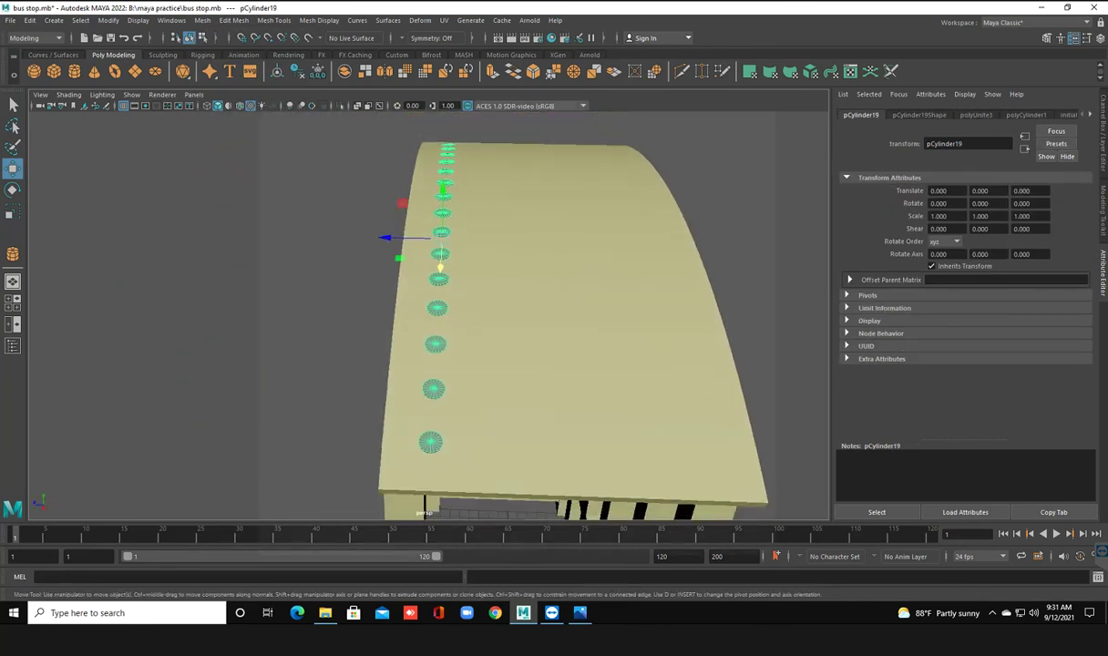
left_click_drag(391, 236, 602, 239, "shift")
left_click_drag(383, 237, 592, 241, "shift")
mouse_move(182, 273)
left_mouse_down("alt")
mouse_move(37, 117)
mouse_move(114, 94)
left_mouse_up("alt")
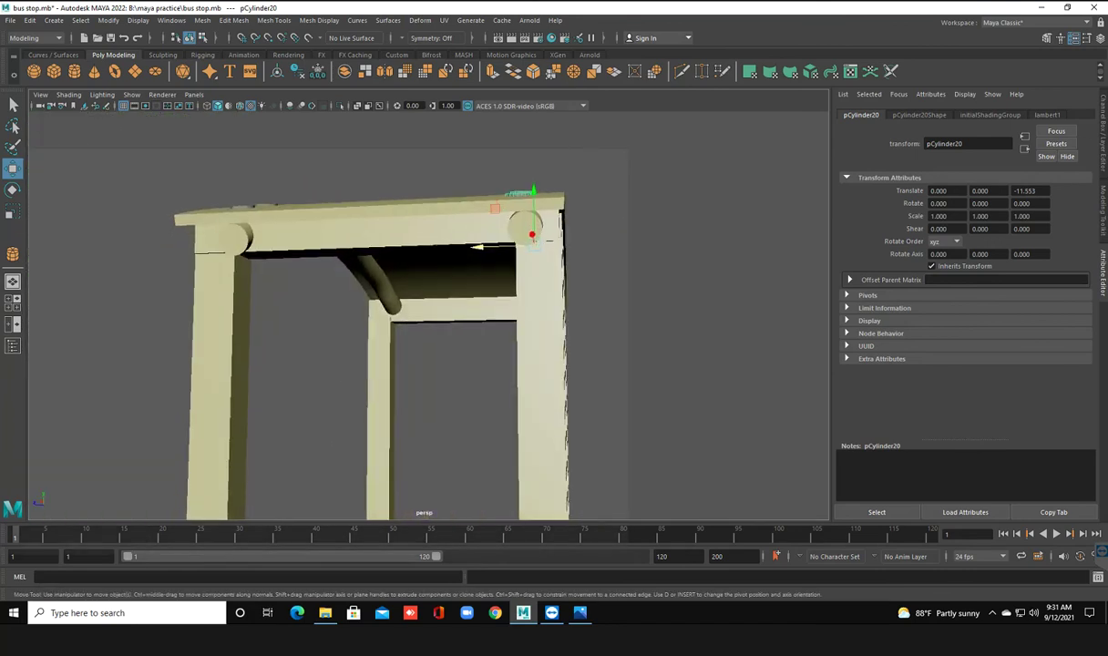
left_click_drag(532, 191, 533, 193)
Adjust the copied row's move pivot, check it from above, and deselect
key("d")
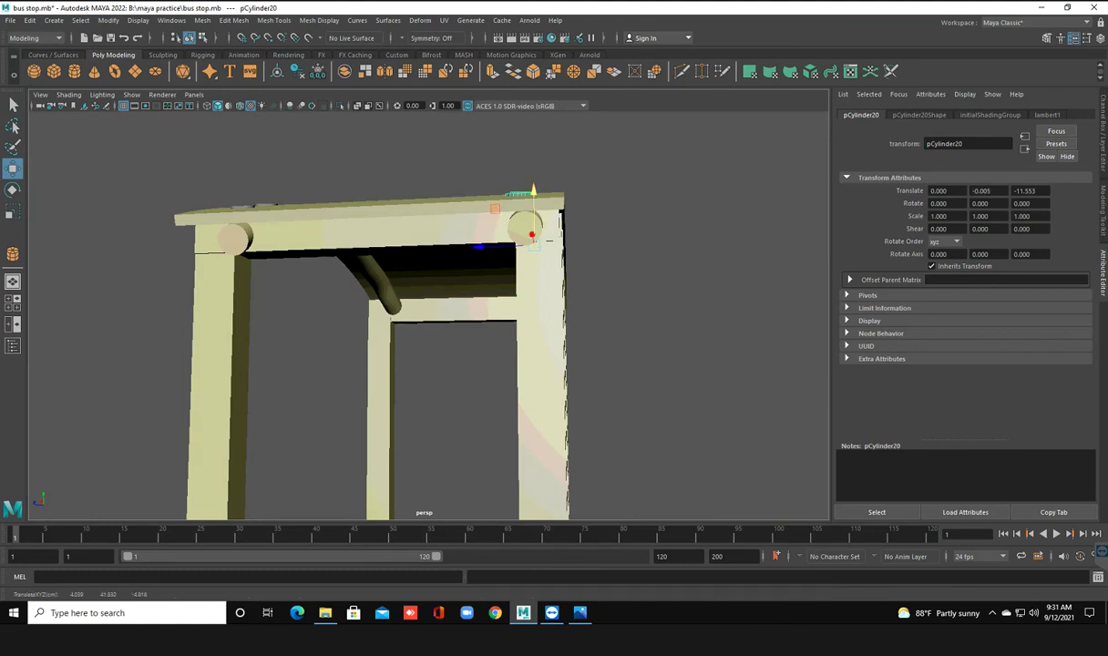
left_click(478, 246)
mouse_move(507, 182)
left_mouse_down("alt")
mouse_move(510, 273)
mouse_move(448, 262)
left_mouse_up("alt")
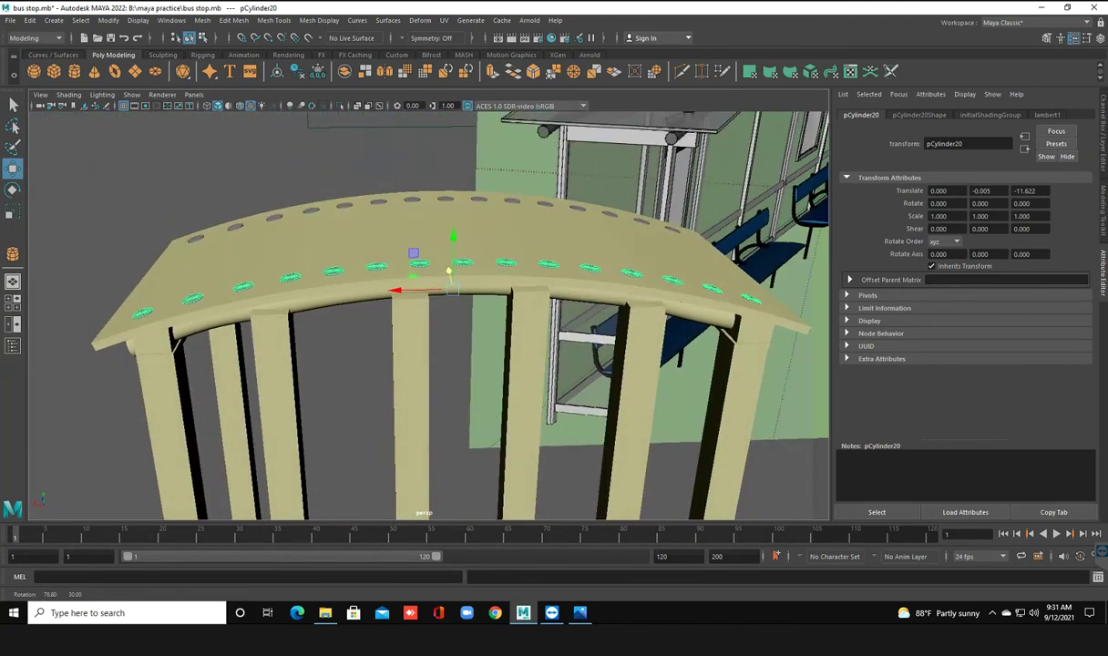
scroll(429, 310, "up", 2)
scroll(428, 310, "up", 2)
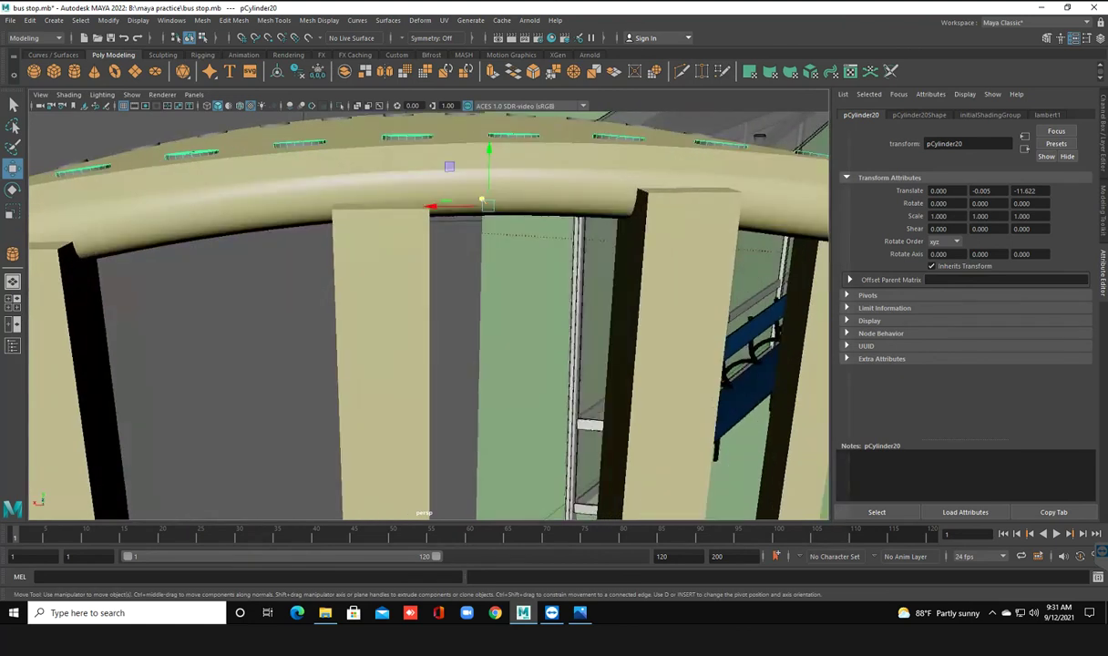
mouse_move(448, 261)
left_mouse_down("alt")
mouse_move(448, 305)
mouse_move(656, 406)
mouse_move(496, 492)
mouse_move(564, 428)
mouse_move(524, 414)
mouse_move(387, 419)
left_mouse_up("alt")
left_click(392, 146)
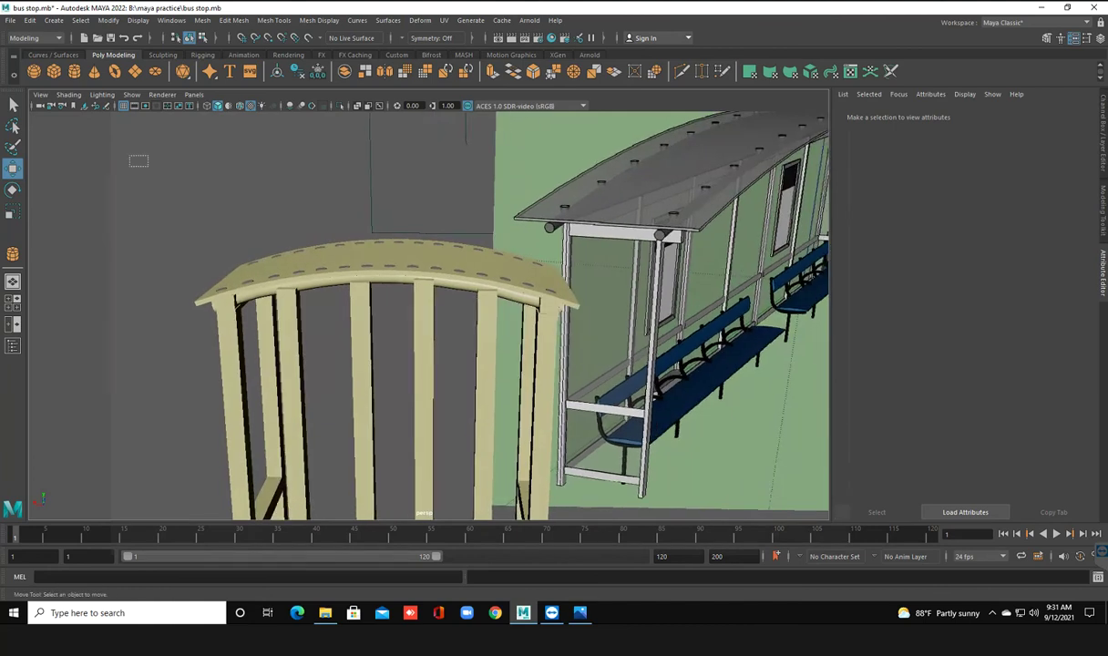
Marquee-select the posts, crossbar and roof and combine them into one mesh with Mesh > Combine
left_click_drag(370, 232, 128, 488)
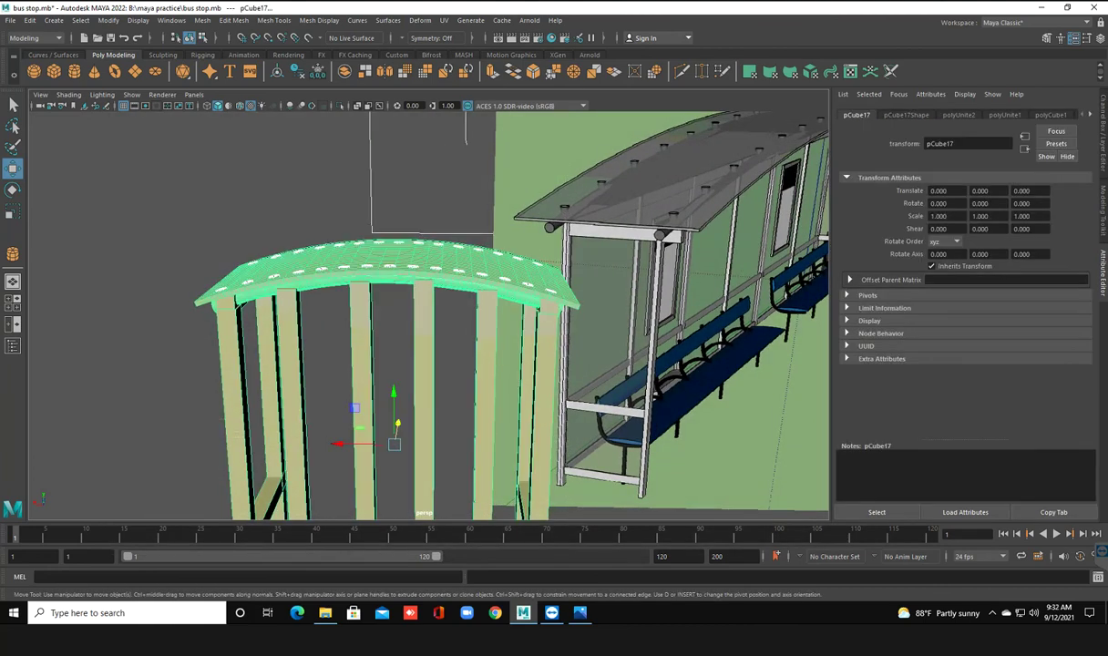
scroll(510, 314, "down", 3)
left_click_drag(510, 328, 510, 292, "alt")
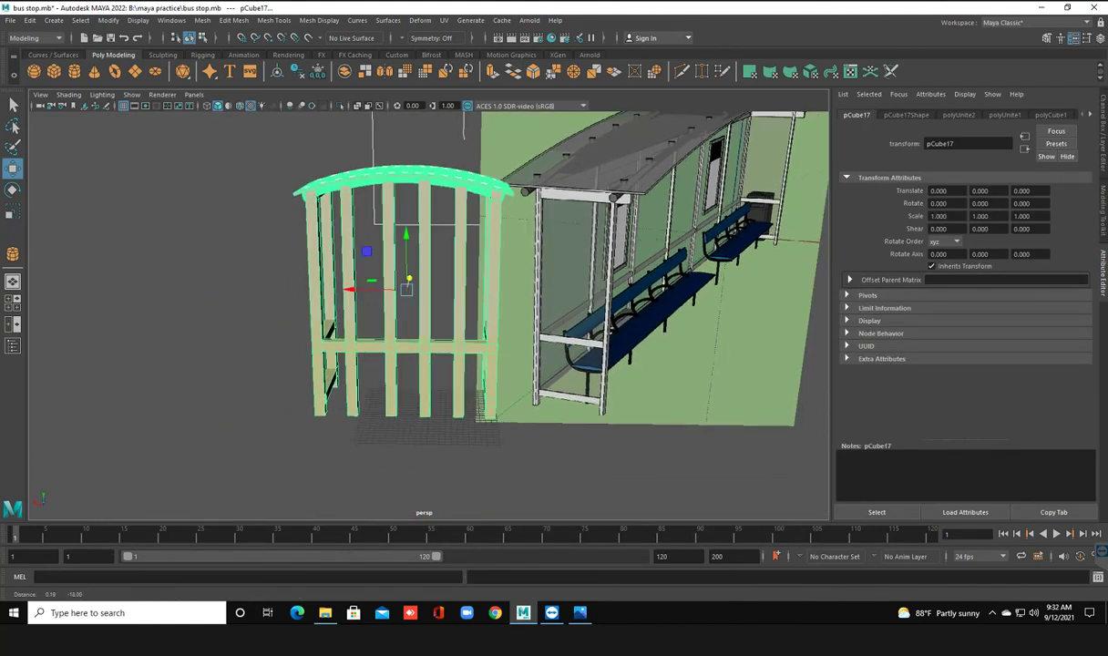
scroll(510, 300, "up", 3)
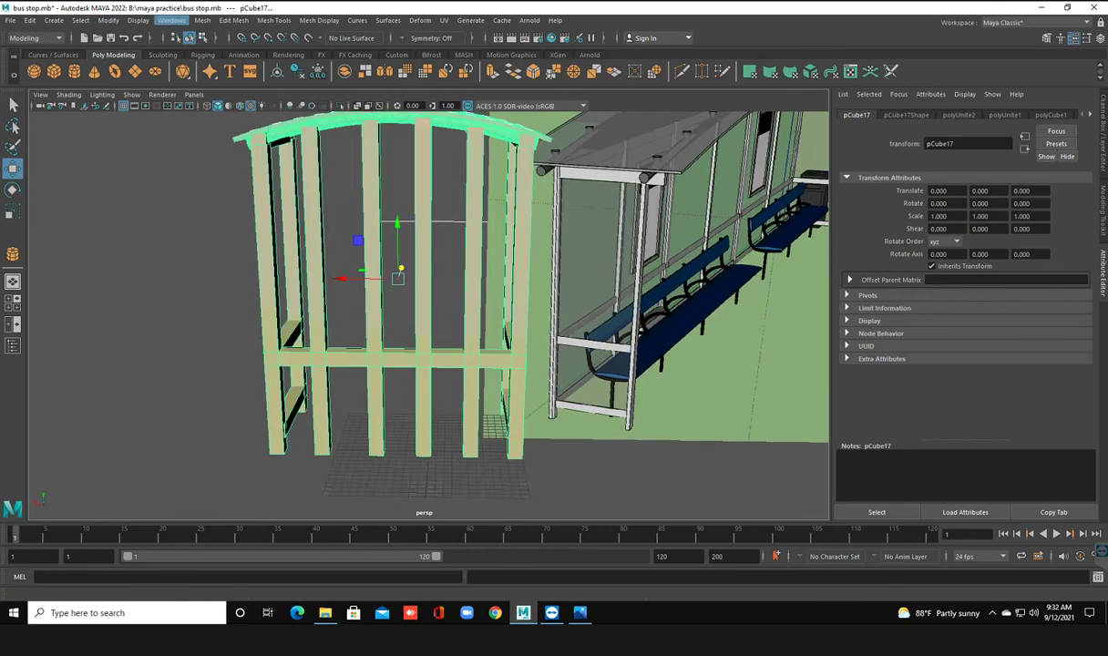
left_click(203, 20)
left_click(225, 61)
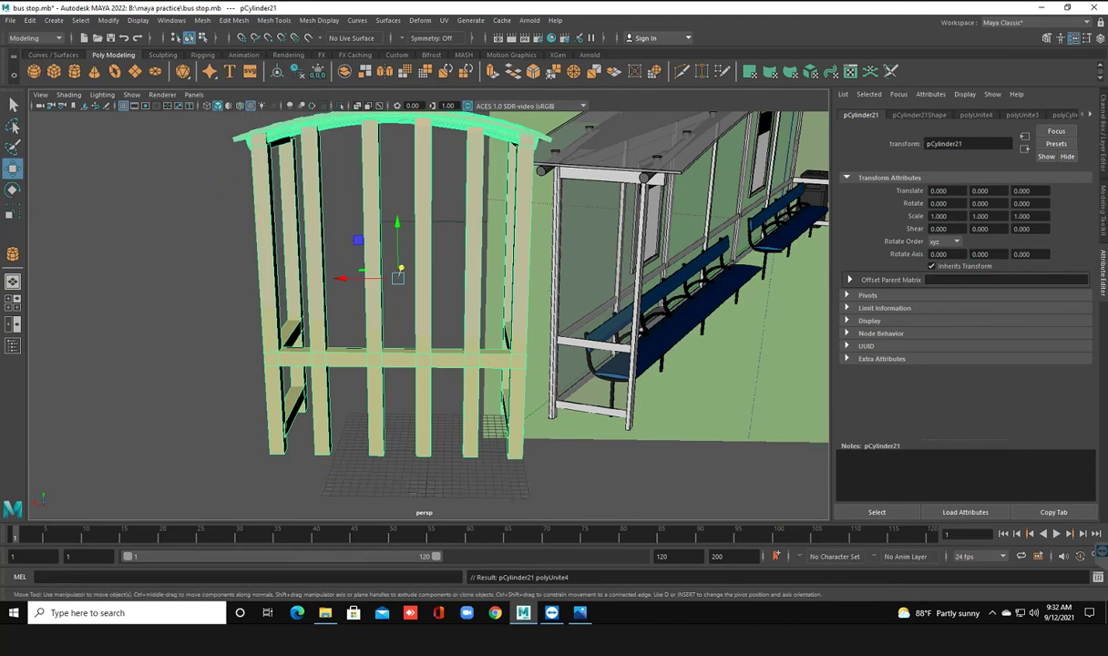
Scale the combined shelter pCylinder21 to 3.014 along X and inspect it from the front
mouse_move(401, 273)
left_mouse_down("alt")
mouse_move(406, 430)
mouse_move(498, 358)
left_mouse_up("alt")
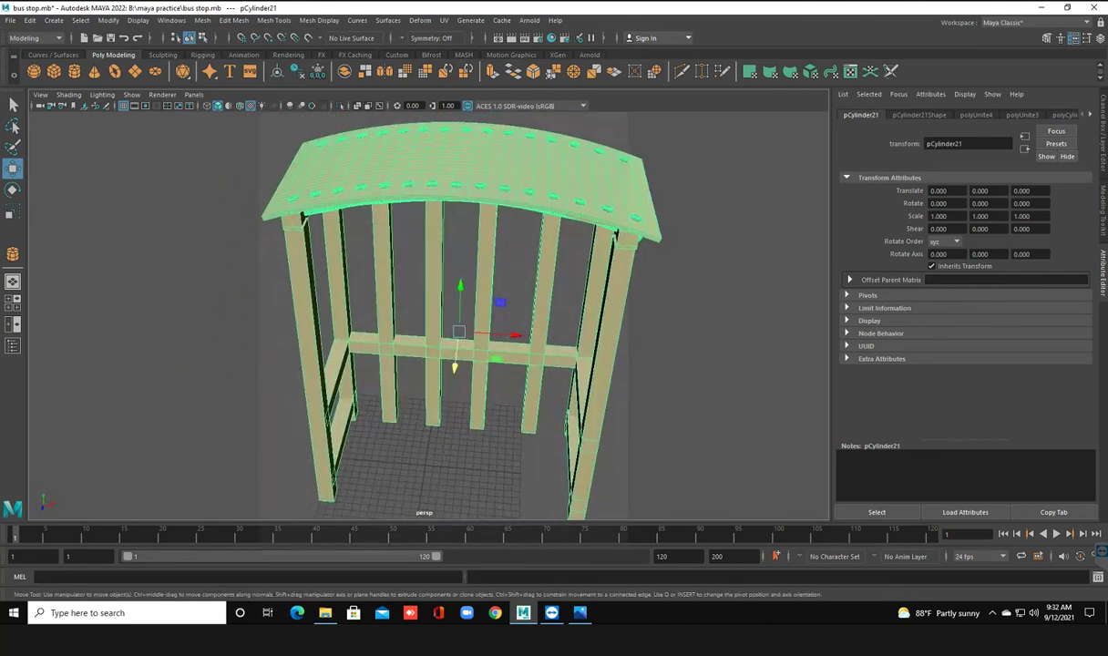
key("e")
key("r")
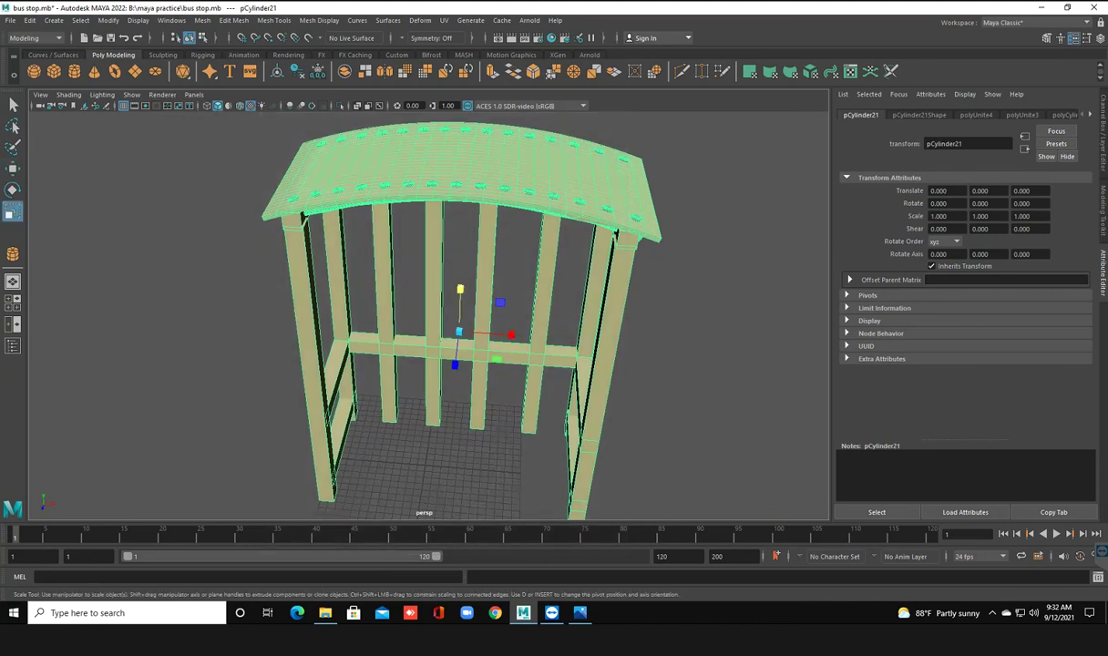
left_click_drag(511, 335, 618, 341)
scroll(546, 346, "down", 3)
scroll(546, 346, "down", 3)
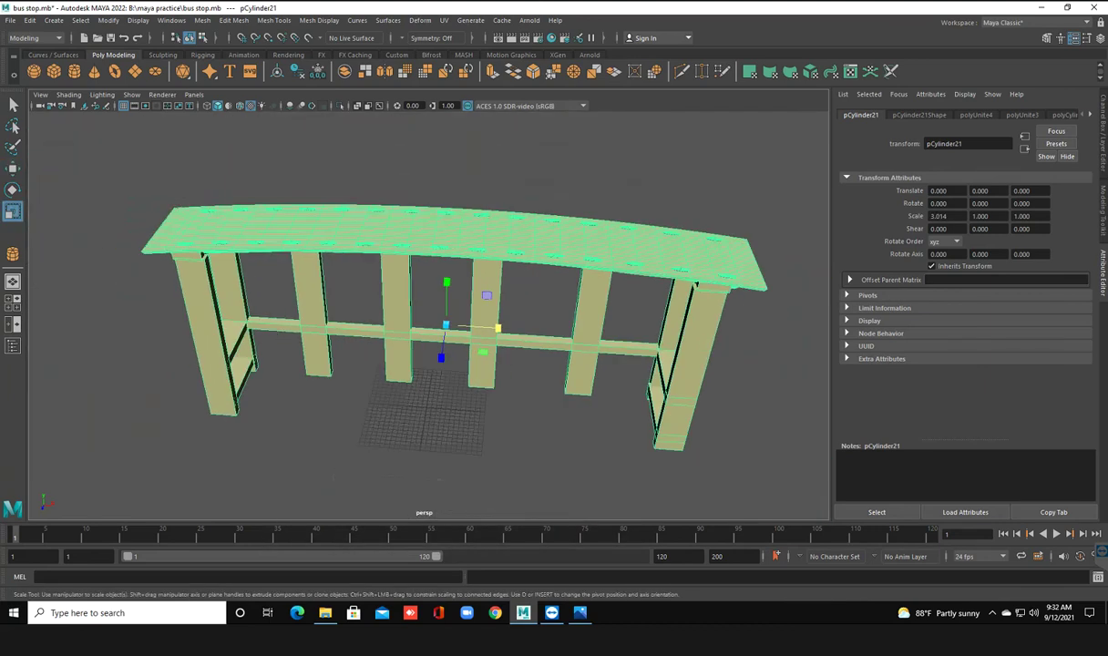
left_click_drag(429, 310, 565, 301, "alt")
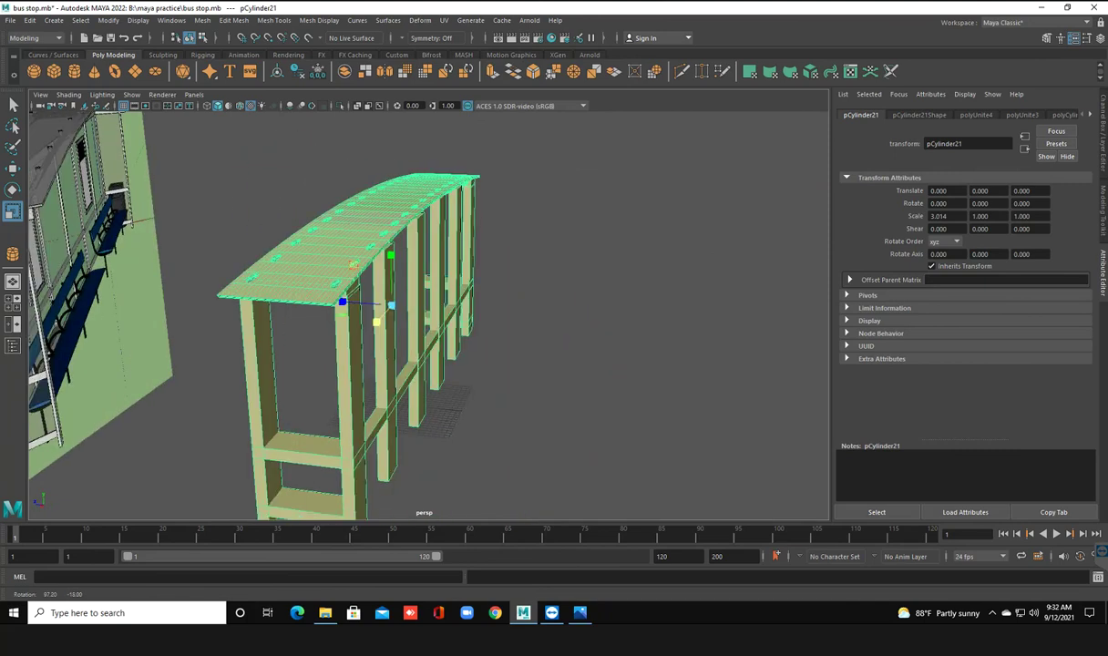
left_click_drag(565, 301, 274, 310, "alt")
left_click(546, 300)
left_click_drag(428, 310, 365, 310, "alt")
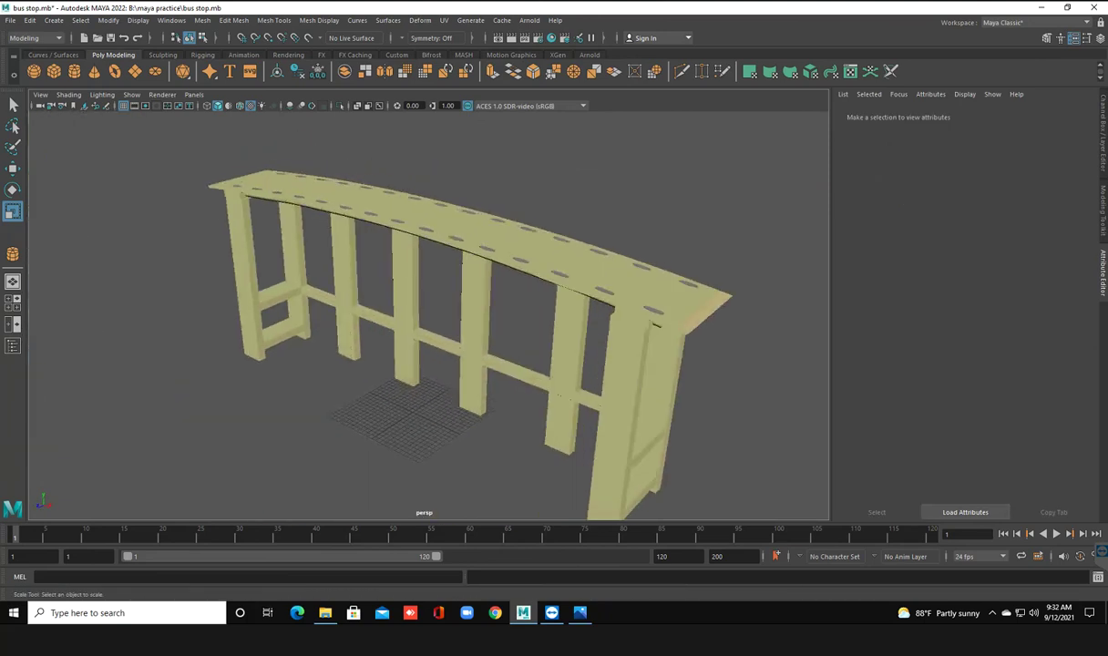
scroll(428, 309, "up", 3)
middle_click_drag(428, 310, 430, 309, "alt")
mouse_move(428, 310)
left_mouse_down("alt")
mouse_move(583, 305)
mouse_move(565, 306)
left_mouse_up("alt")
right_click_drag(565, 305, 492, 305, "alt")
mouse_move(492, 305)
left_mouse_down("alt")
mouse_move(337, 307)
mouse_move(423, 299)
mouse_move(355, 249)
mouse_move(208, 300)
mouse_move(255, 287)
mouse_move(319, 223)
left_mouse_up("alt")
scroll(414, 309, "up", 3)
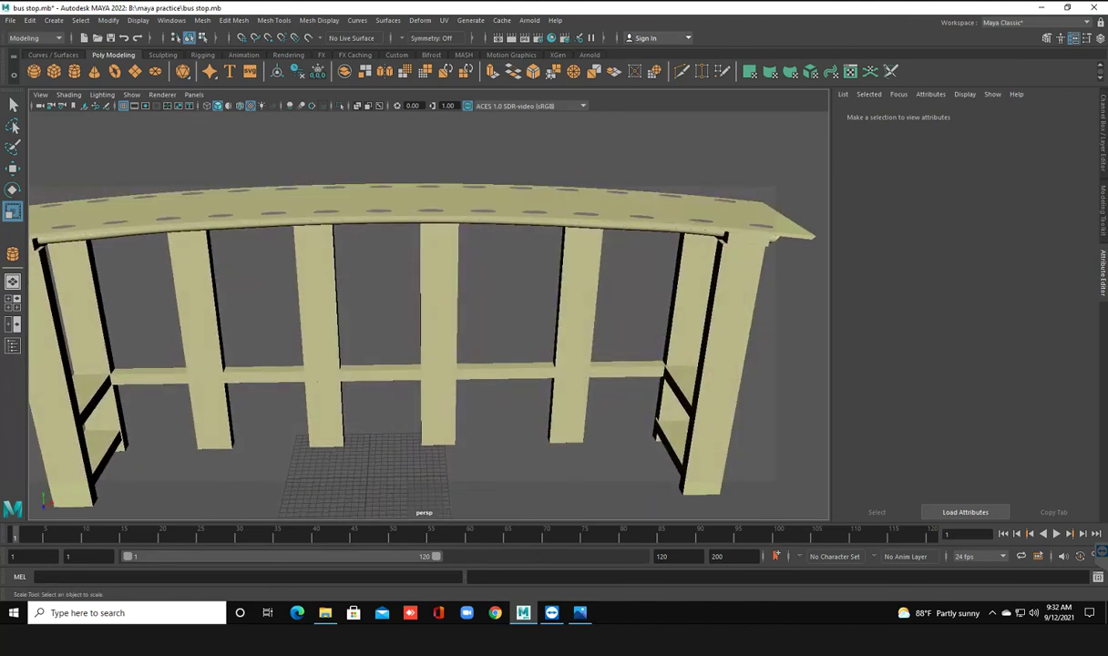
scroll(428, 337, "up", 2)
left_click_drag(414, 310, 415, 282, "alt")
scroll(428, 314, "down", 3)
scroll(428, 314, "down", 1)
scroll(428, 315, "up", 1)
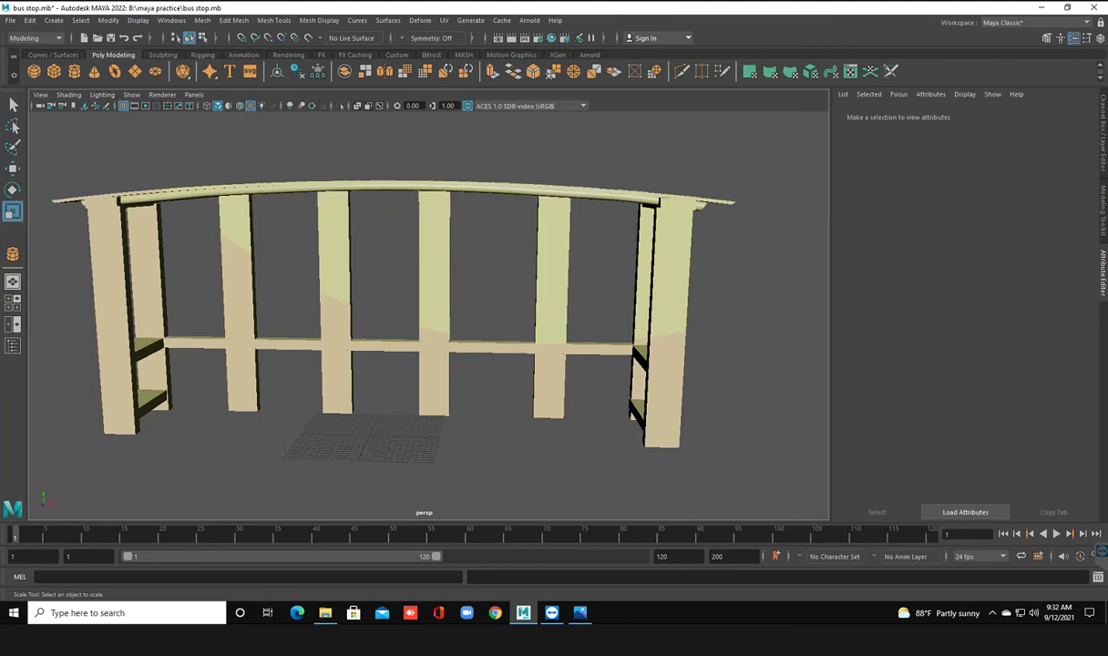
left_click(401, 187)
mouse_move(419, 310)
left_mouse_down("alt")
mouse_move(392, 314)
mouse_move(447, 309)
mouse_move(400, 314)
mouse_move(438, 310)
left_mouse_up("alt")
scroll(428, 313, "up", 5)
scroll(429, 312, "up", 5)
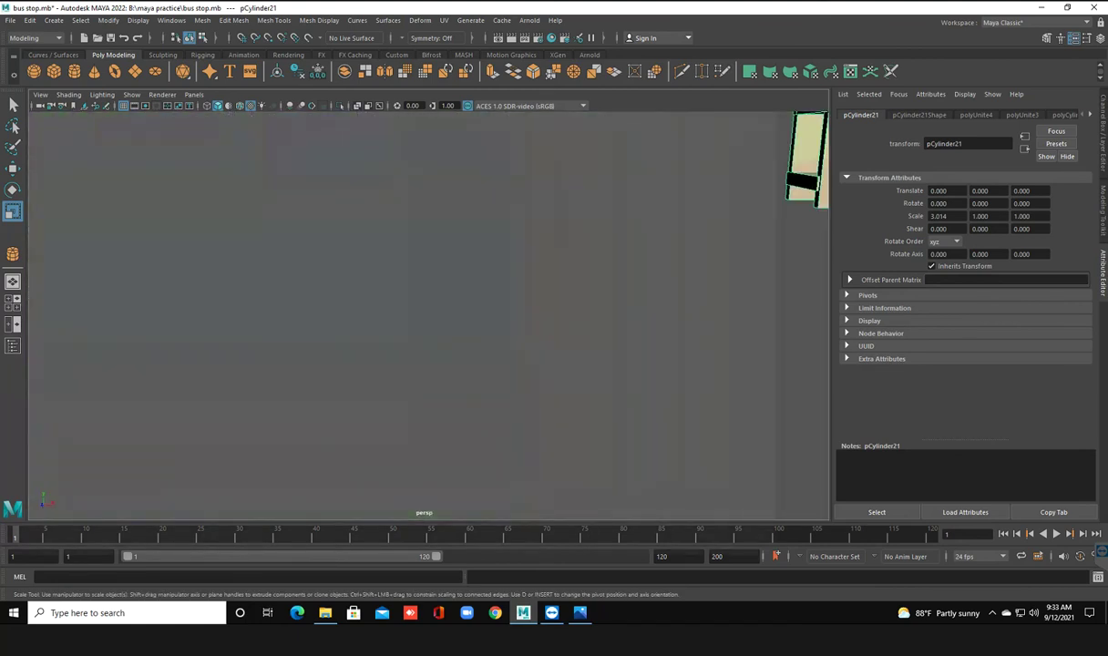
scroll(428, 314, "down", 5)
scroll(428, 315, "down", 3)
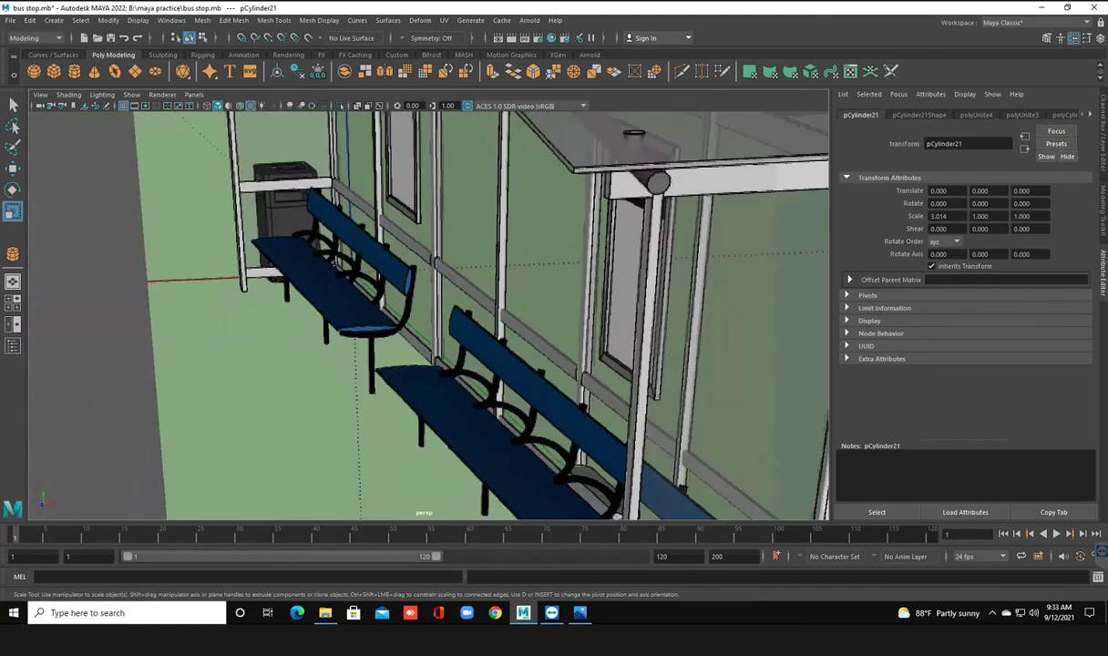
scroll(428, 314, "up", 2)
scroll(428, 315, "up", 2)
scroll(428, 314, "up", 3)
scroll(428, 314, "down", 3)
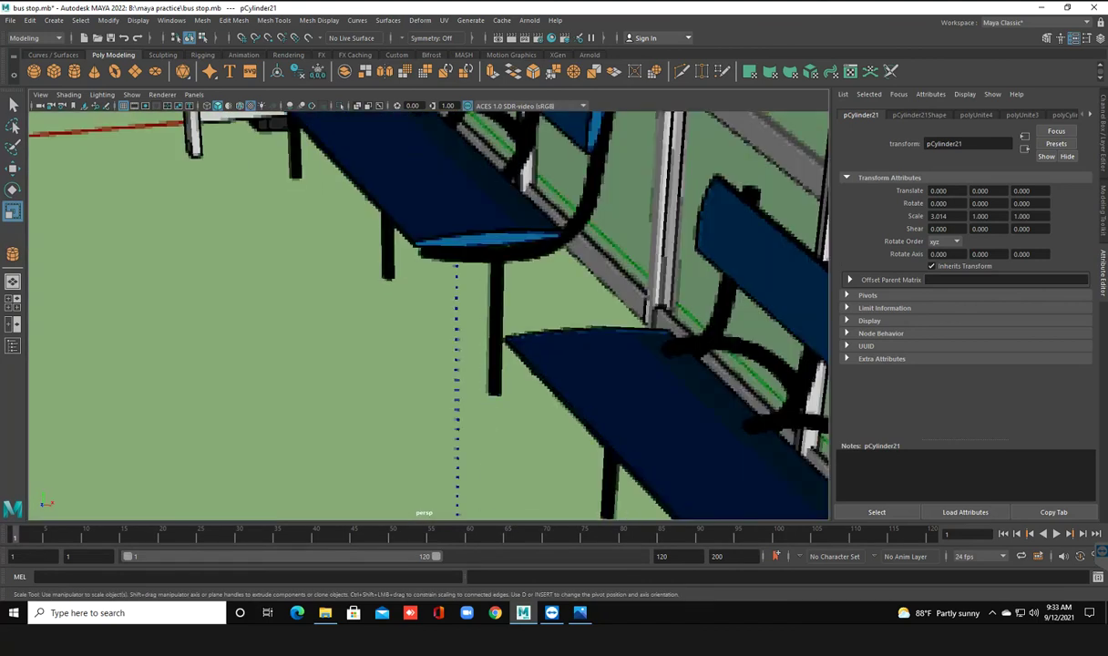
scroll(428, 314, "down", 3)
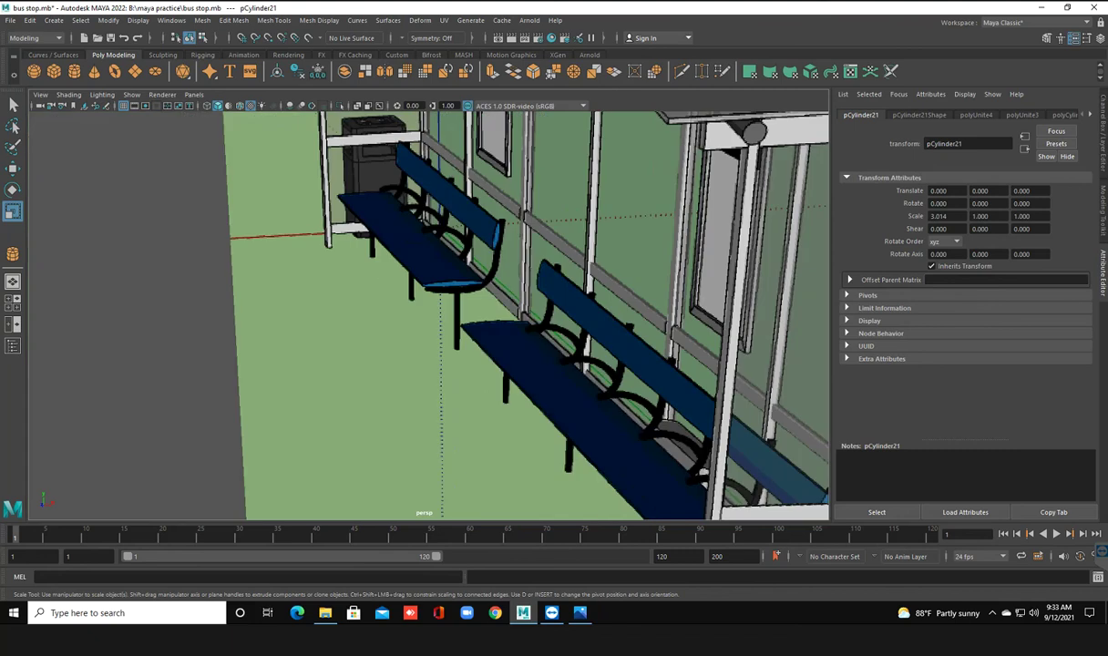
middle_click_drag(655, 319, 451, 318, "alt")
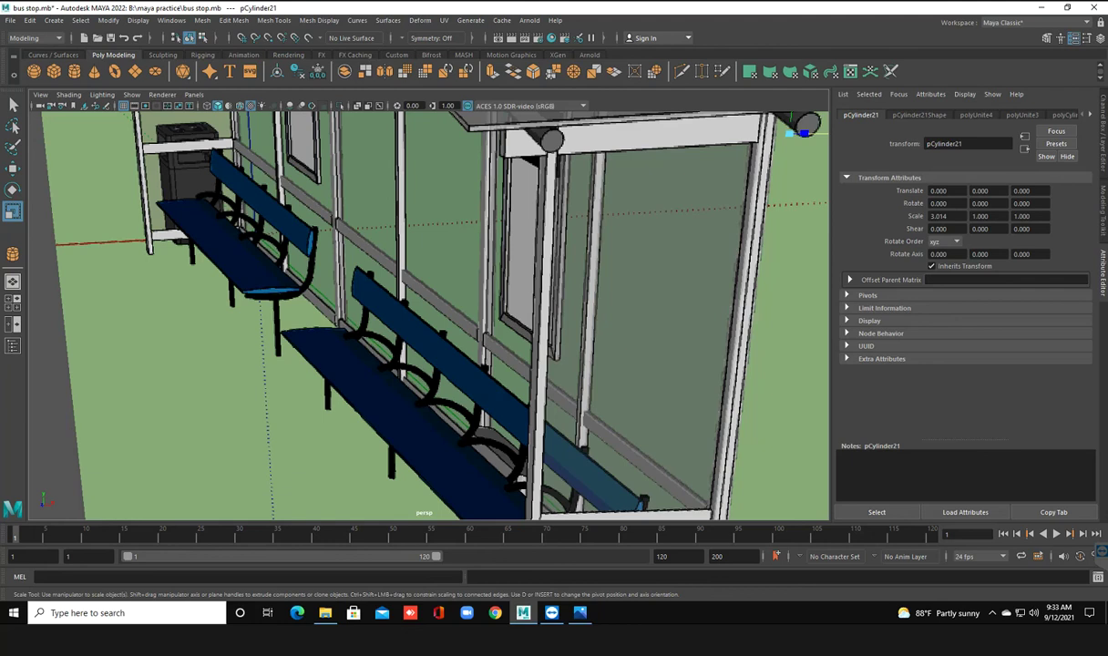
scroll(433, 310, "down", 5)
scroll(433, 310, "down", 3)
scroll(433, 309, "down", 2)
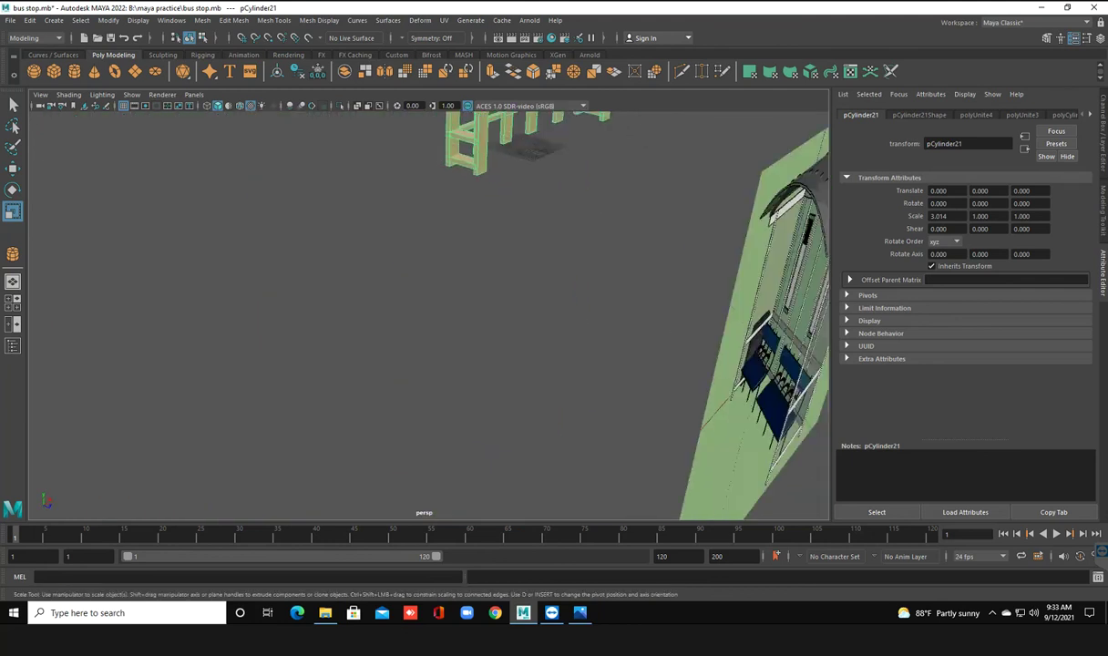
scroll(433, 310, "up", 3)
key("f")
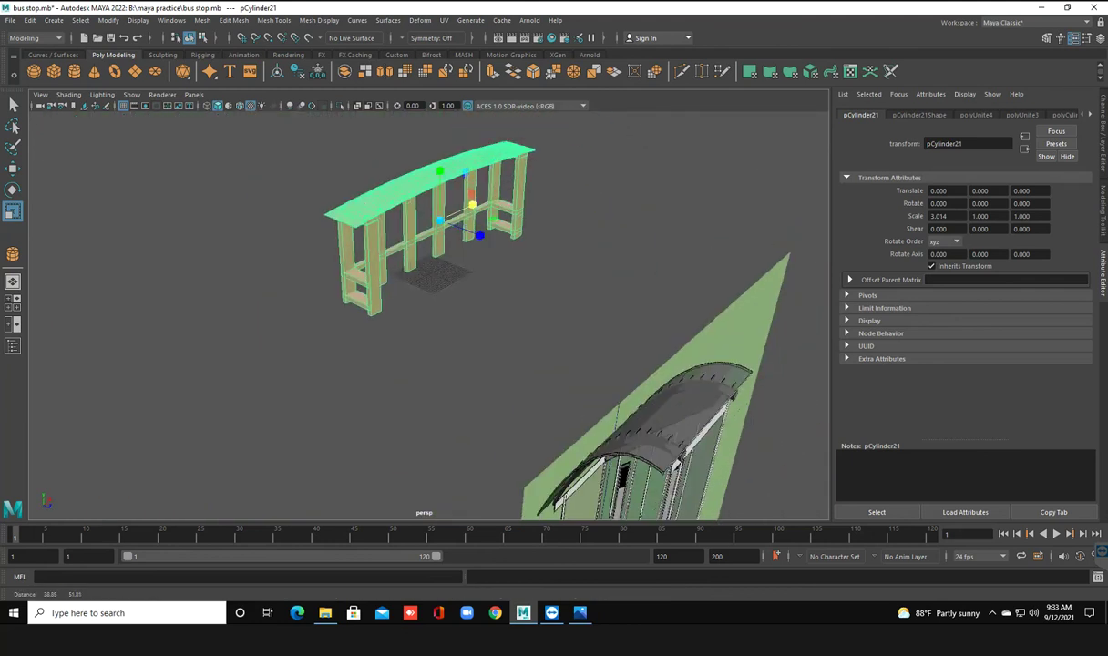
mouse_move(456, 319)
left_mouse_down("alt")
mouse_move(291, 314)
mouse_move(364, 315)
mouse_move(328, 314)
left_mouse_up("alt")
scroll(364, 291, "up", 2)
scroll(437, 282, "down", 2)
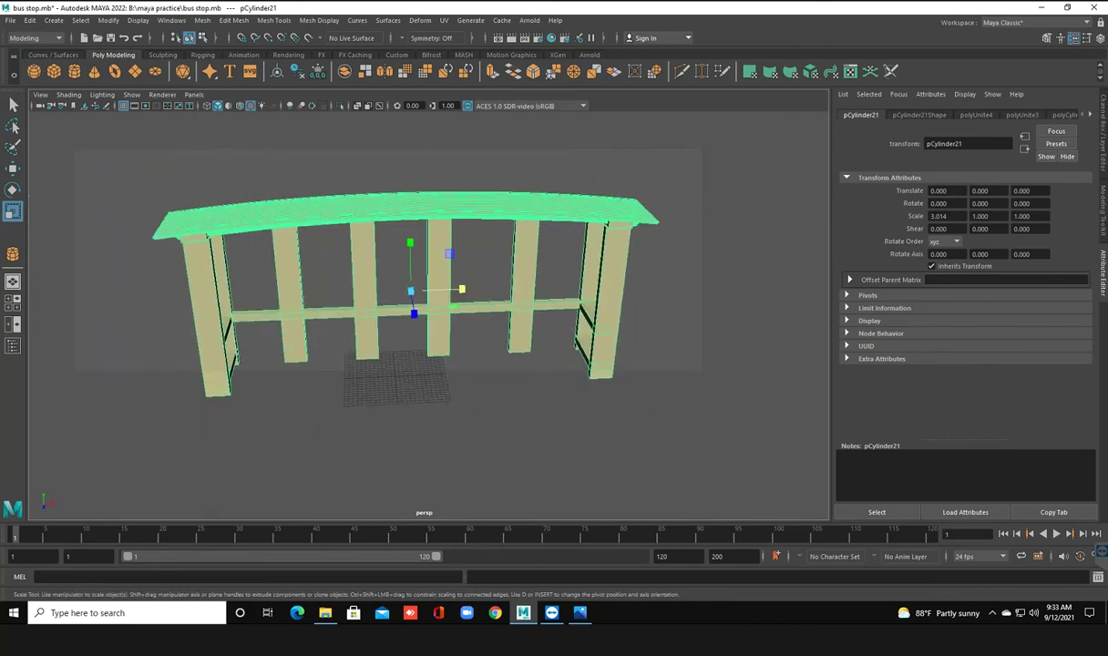
scroll(419, 292, "up", 2)
left_click_drag(419, 291, 433, 290, "alt")
scroll(419, 291, "up", 2)
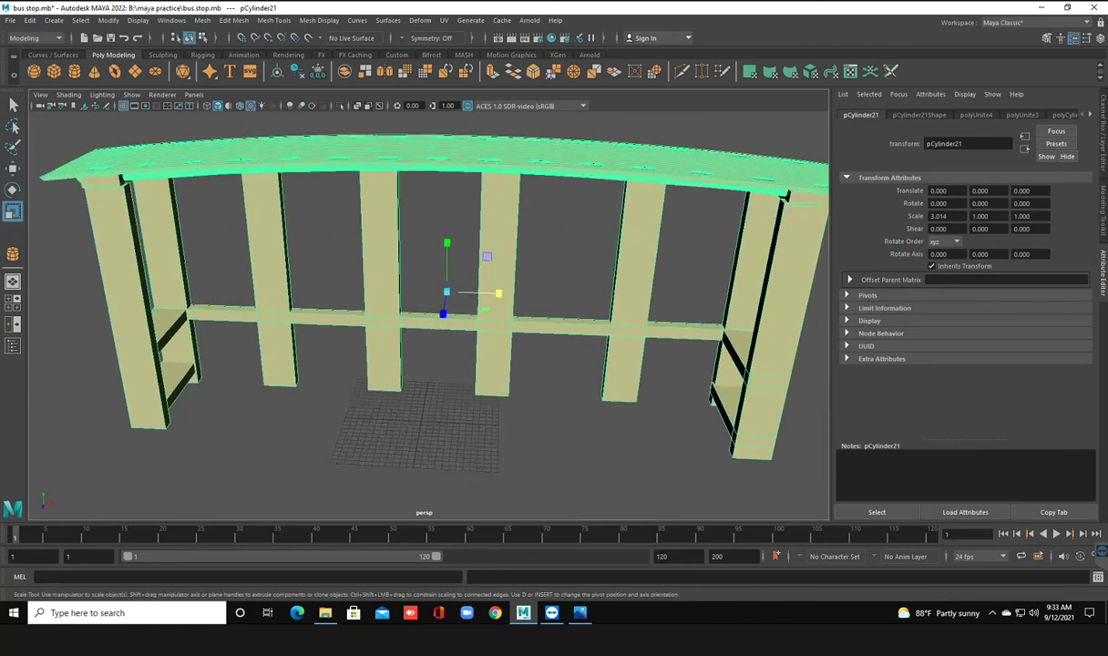
left_click(432, 273)
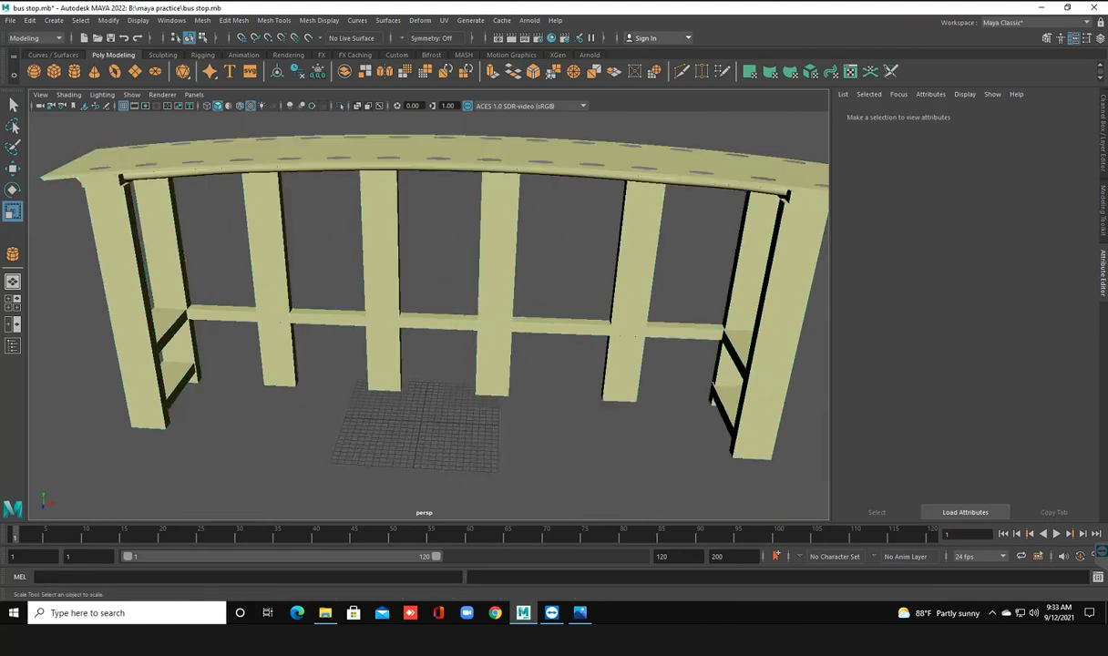
left_click_drag(419, 300, 373, 302, "alt")
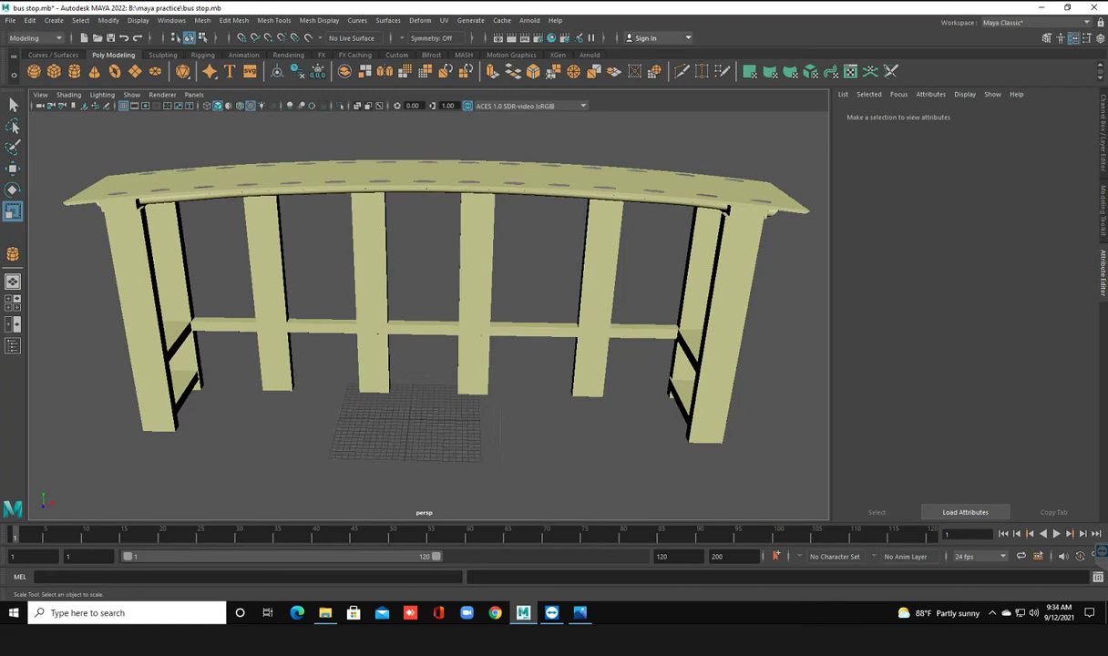
left_click_drag(428, 310, 410, 337, "alt")
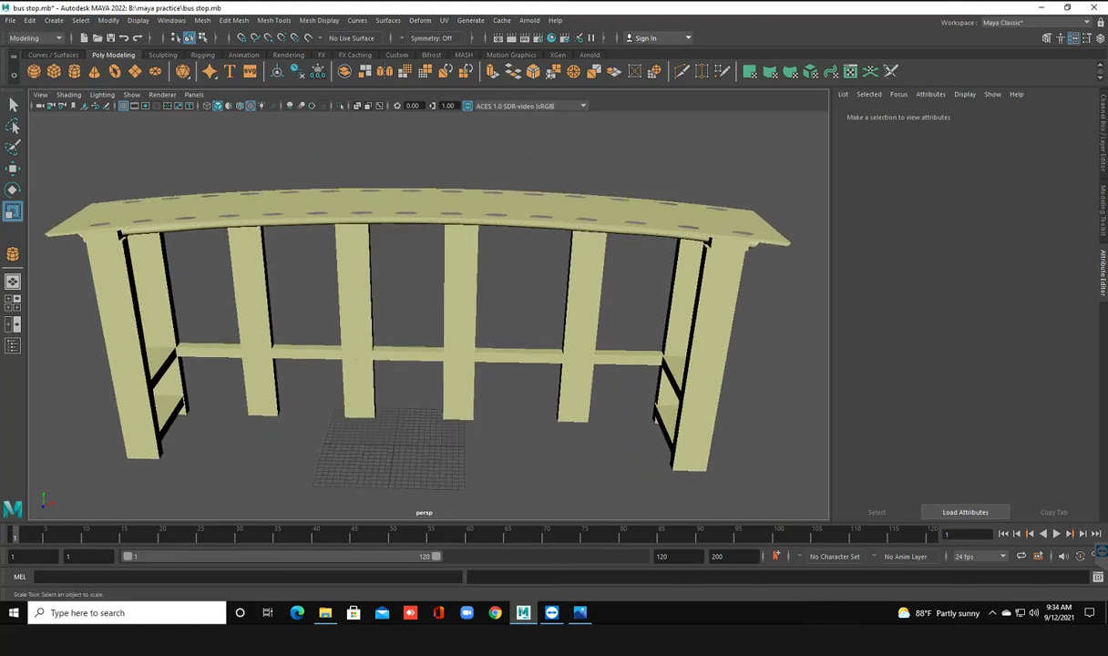
middle_click_drag(410, 337, 443, 337, "alt")
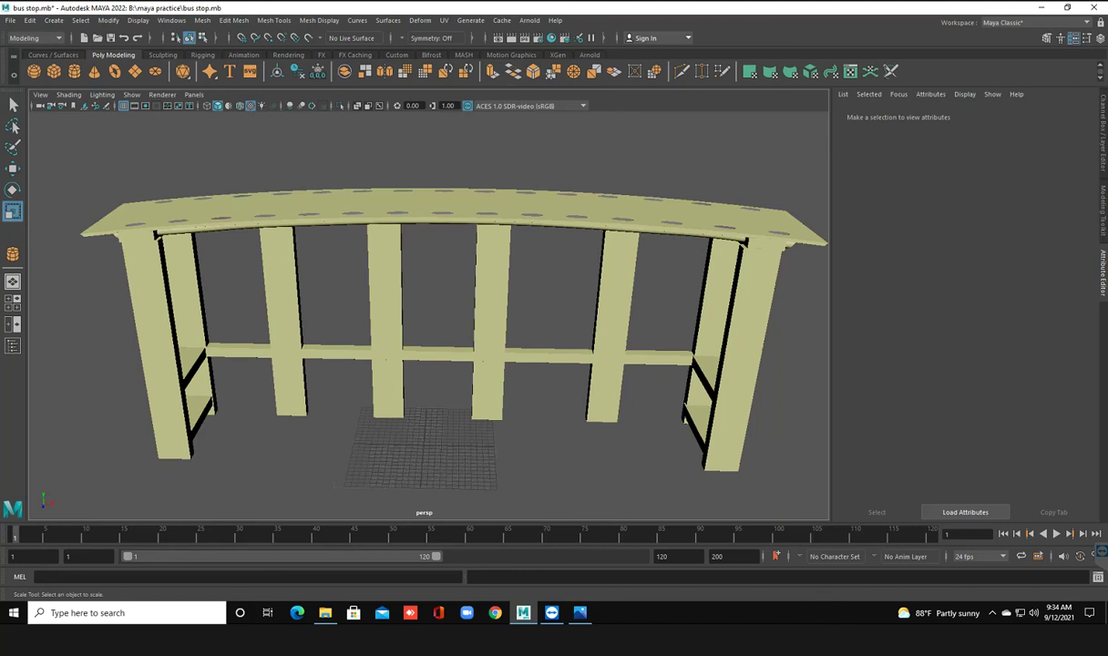
scroll(428, 326, "down", 3)
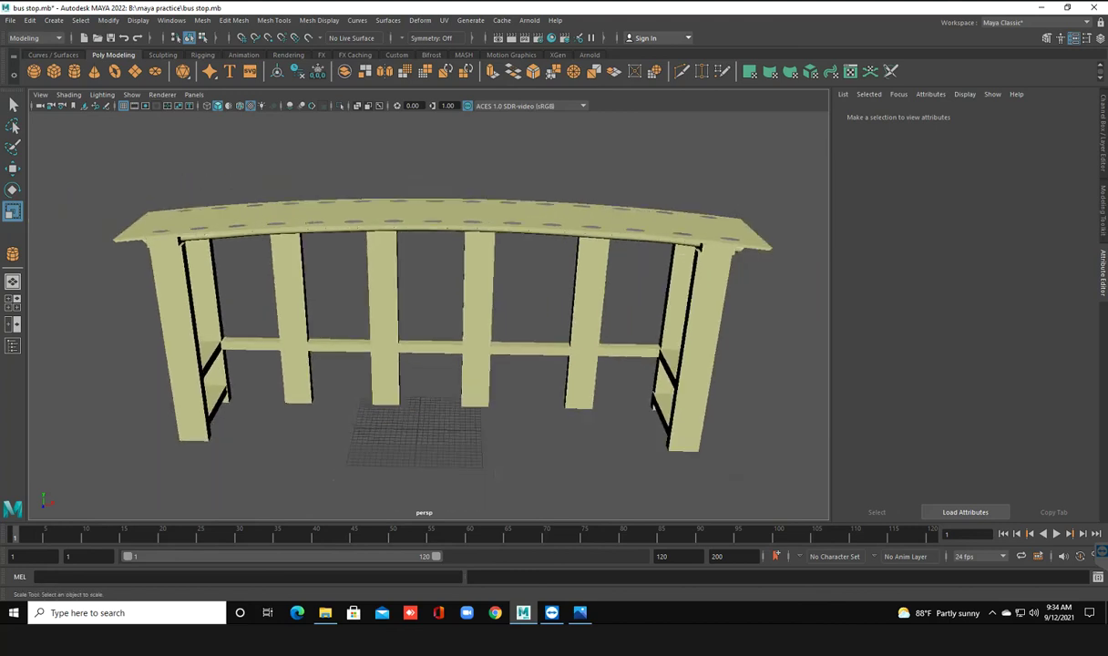